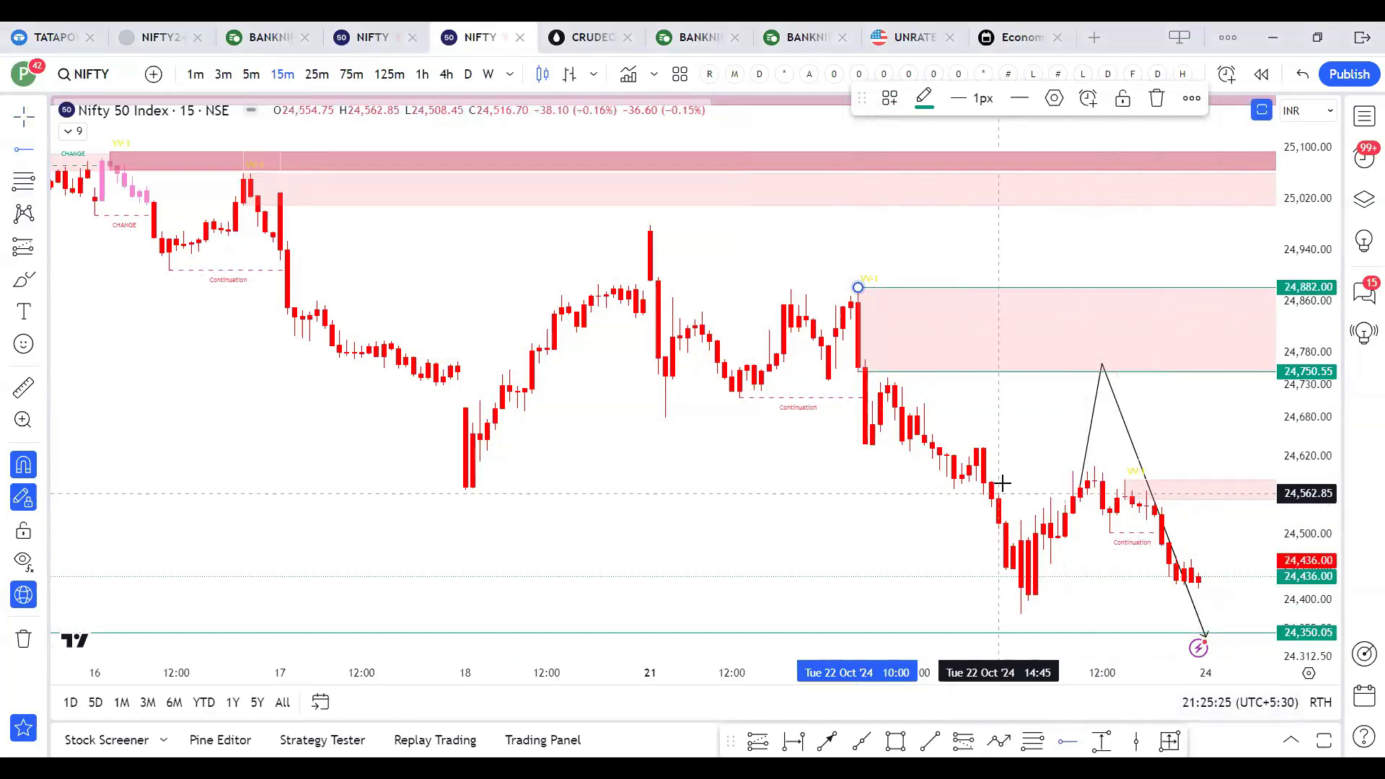
Step: Switch the Nifty chart to the daily timeframe and add a horizontal ray from the 9 September 2024 low at 24,753.15
{"action": "left_click", "coordinate": [1139, 567]}
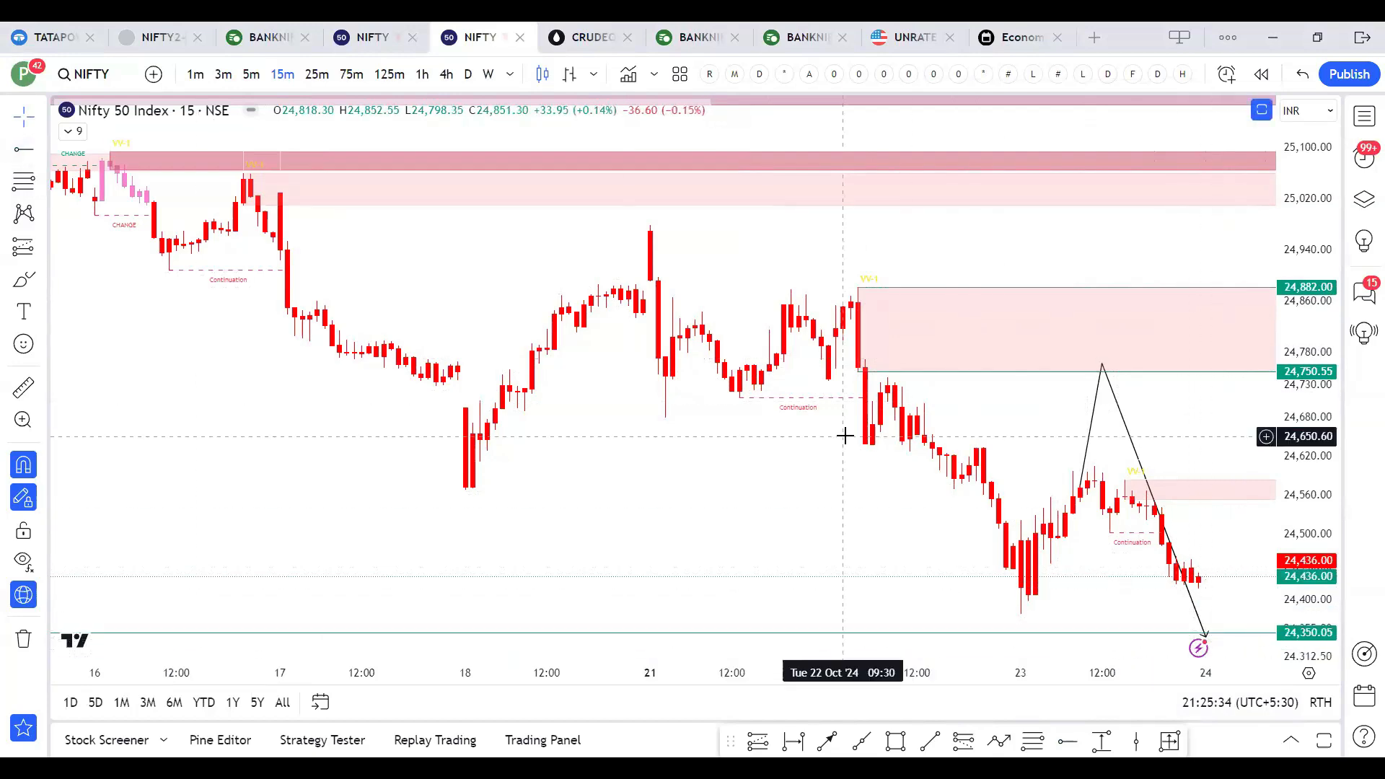
{"action": "scroll", "coordinate": [844, 435], "scroll_direction": "down", "scroll_amount": 5}
{"action": "scroll", "coordinate": [844, 435], "scroll_direction": "up", "scroll_amount": 2}
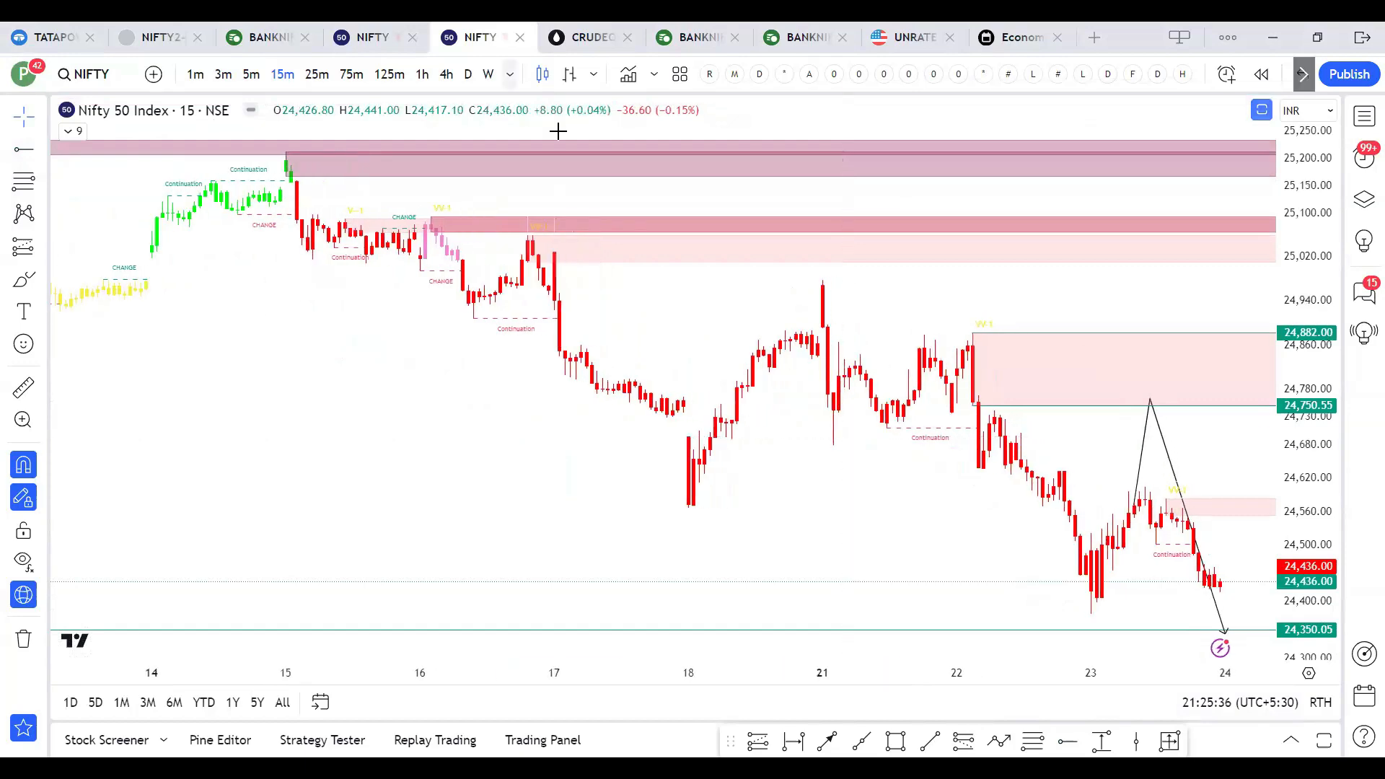
{"action": "left_click", "coordinate": [466, 75]}
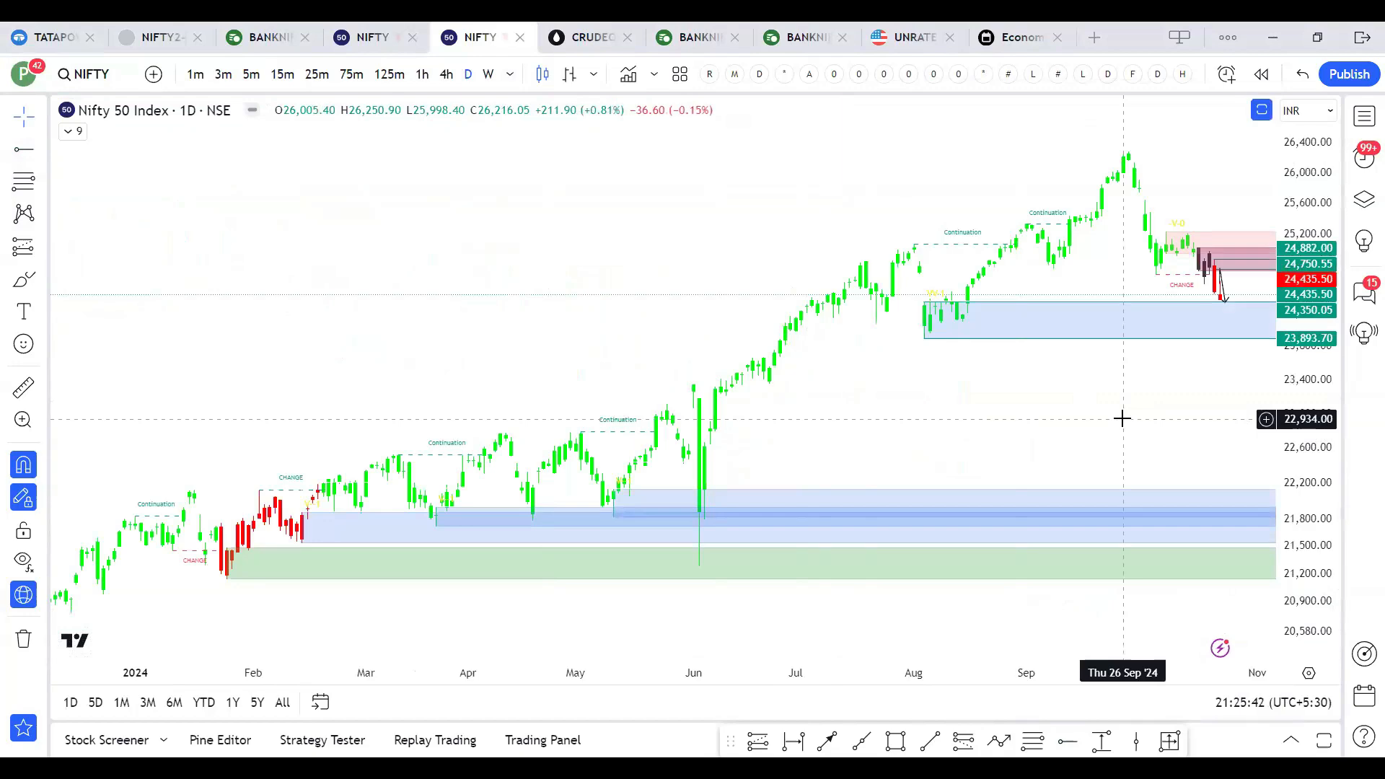
{"action": "scroll", "coordinate": [1122, 418], "scroll_direction": "up", "scroll_amount": 3}
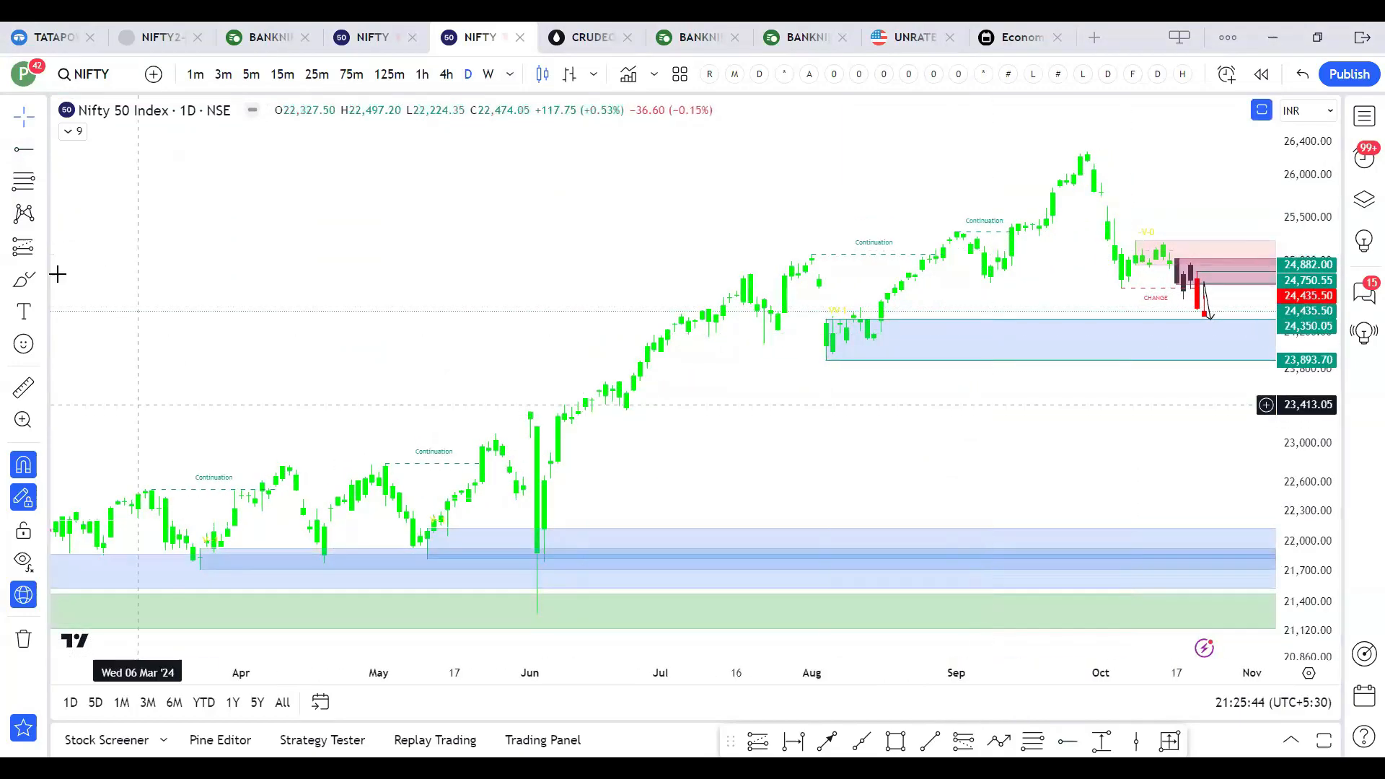
{"action": "left_click", "coordinate": [990, 304]}
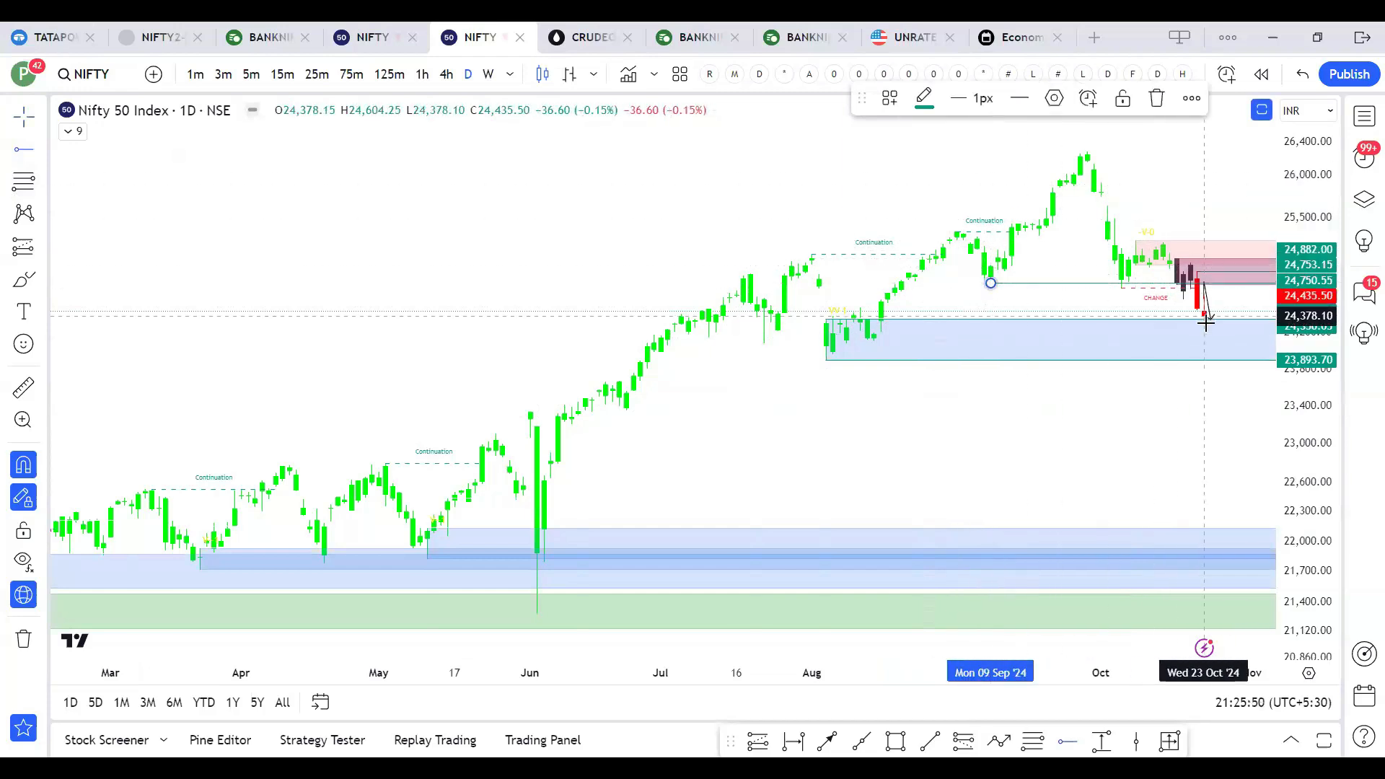
{"action": "key", "text": "Escape"}
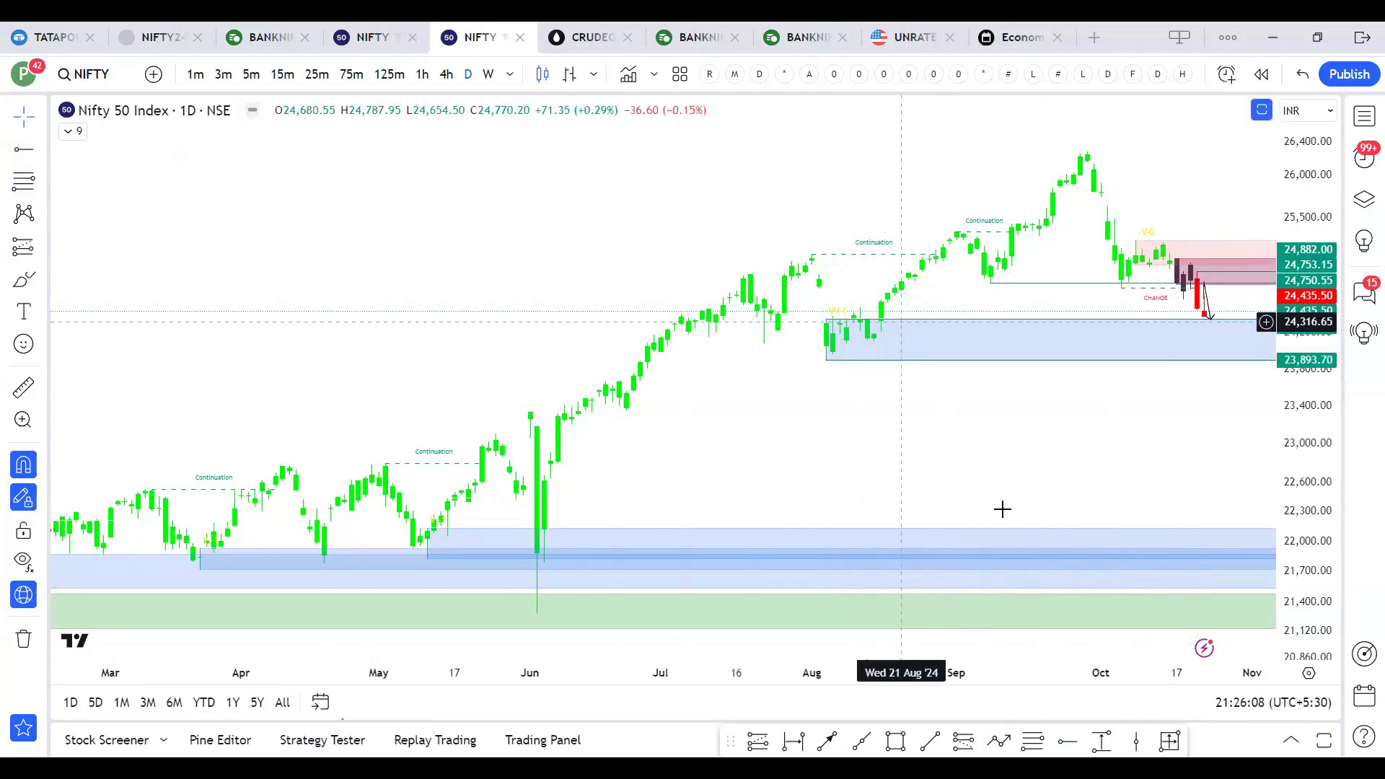
Step: Switch the Nifty chart to the weekly timeframe and add a horizontal ray at 19,556.85 from the 23 October 2023 candle
{"action": "scroll", "coordinate": [940, 408], "scroll_direction": "up", "scroll_amount": 2}
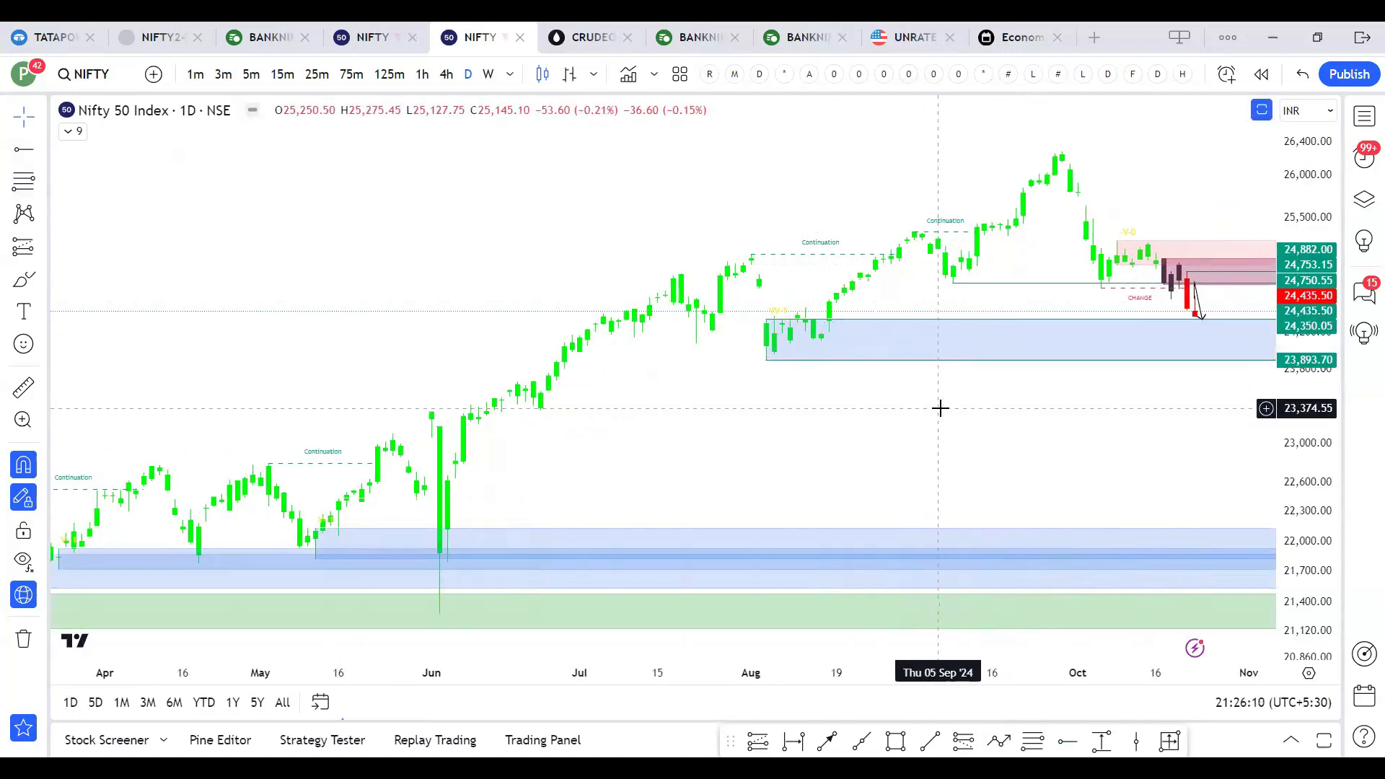
{"action": "scroll", "coordinate": [939, 408], "scroll_direction": "up", "scroll_amount": 2}
{"action": "scroll", "coordinate": [959, 453], "scroll_direction": "down", "scroll_amount": 2}
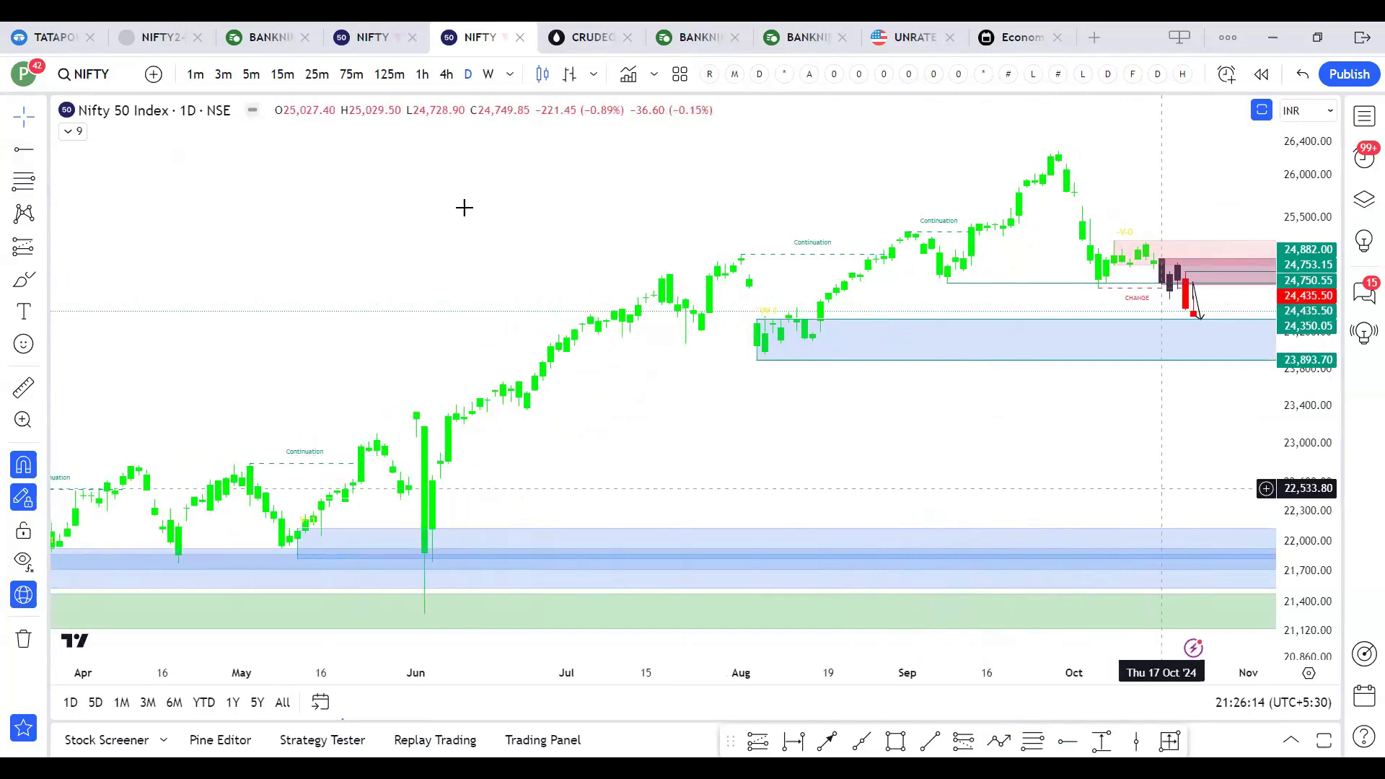
{"action": "left_click", "coordinate": [489, 76]}
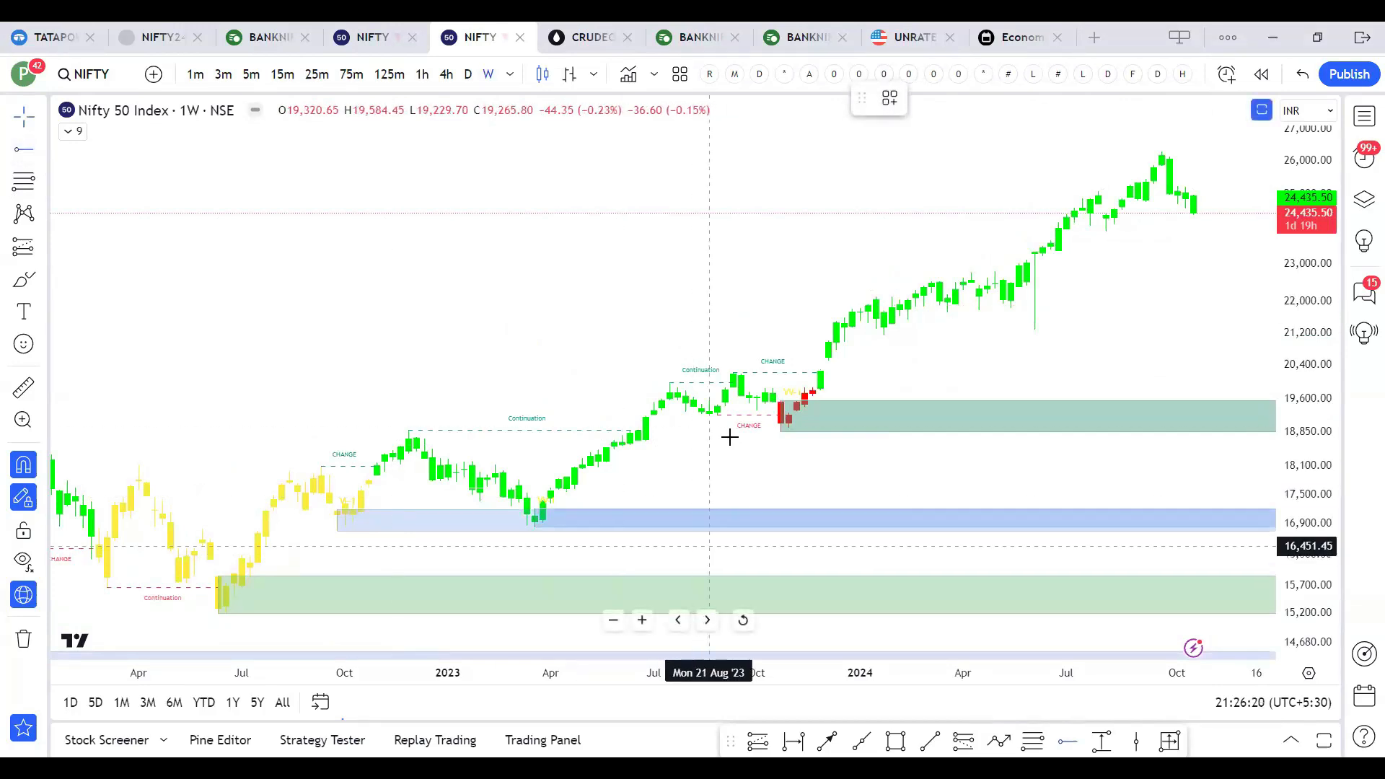
{"action": "left_click", "coordinate": [783, 393]}
Step: Draw a Fibonacci retracement from the 23 October 2023 low at 18,837.85 to the September 2024 high at 26,277.35
{"action": "left_click", "coordinate": [11, 205]}
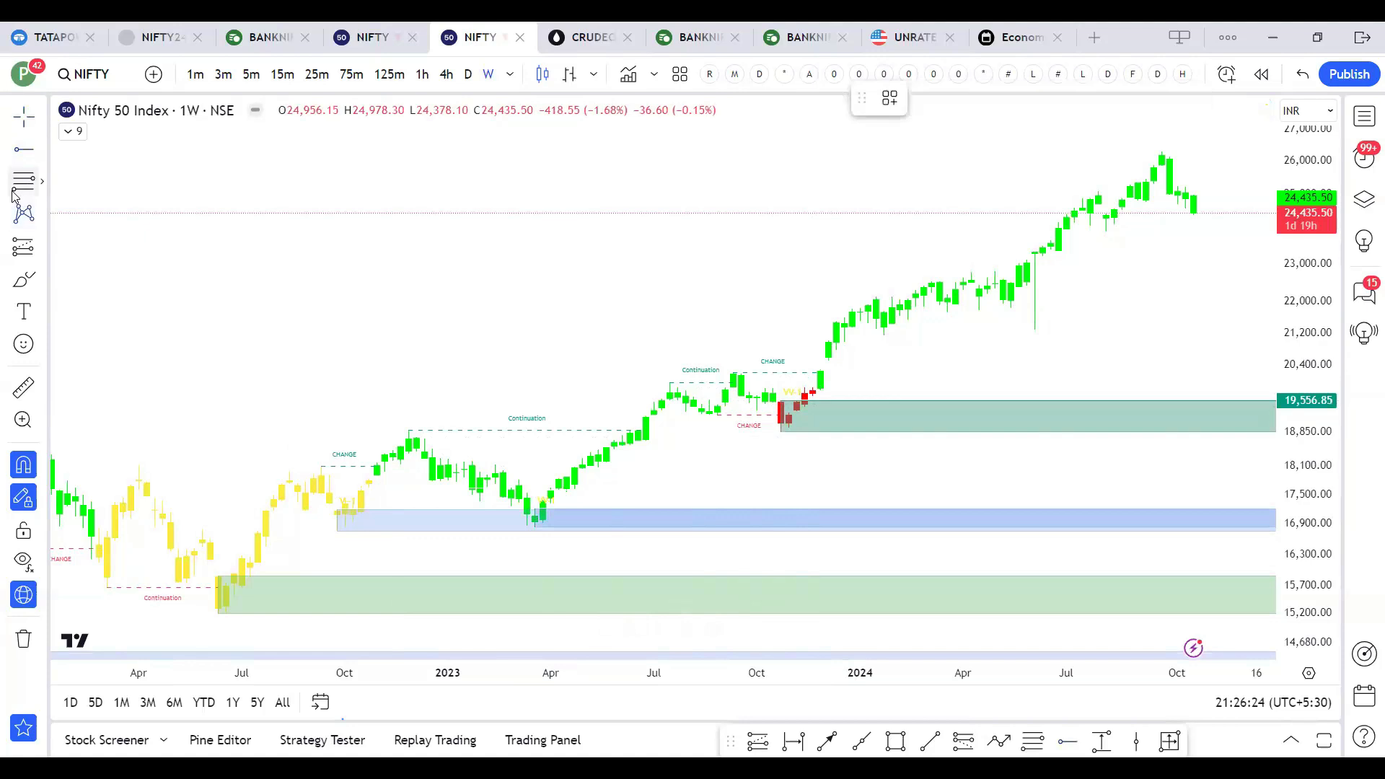
{"action": "left_click", "coordinate": [782, 441]}
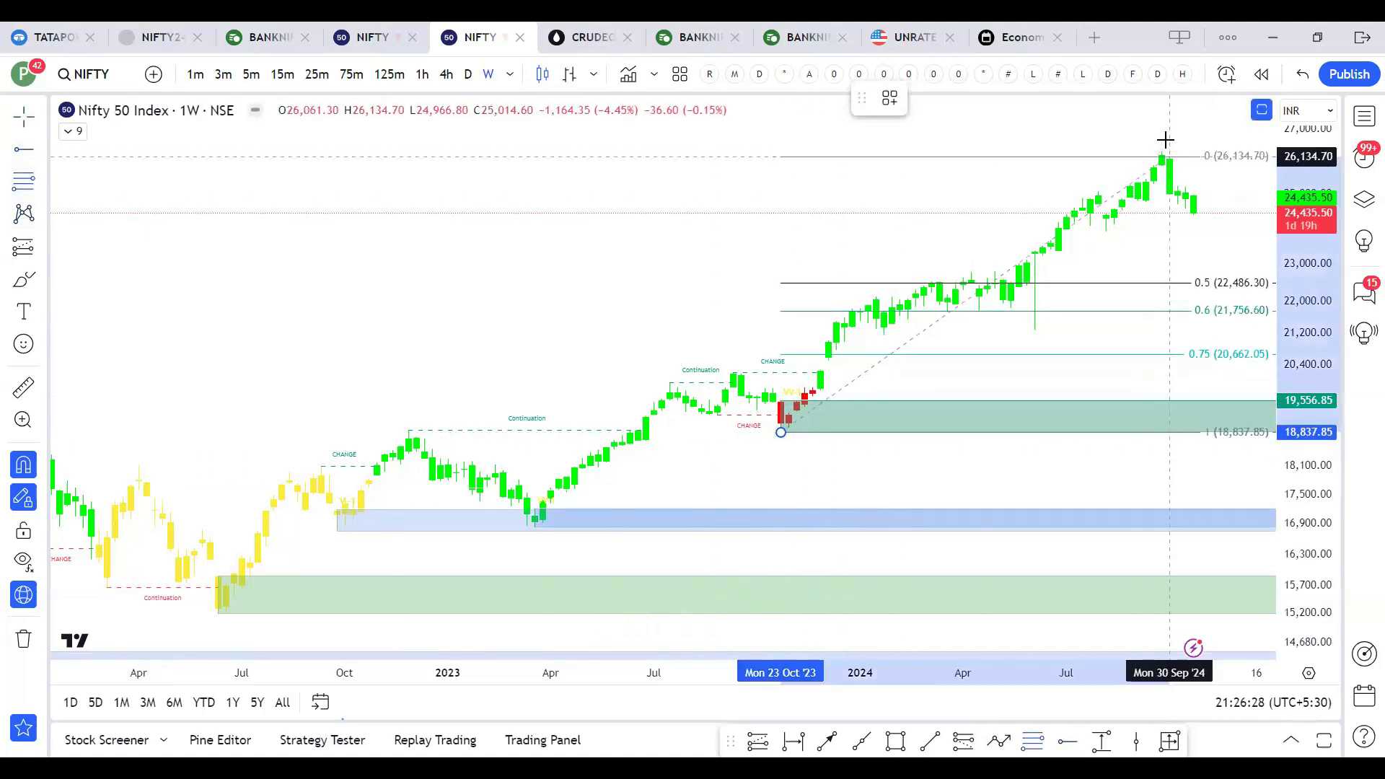
{"action": "left_click", "coordinate": [1160, 137]}
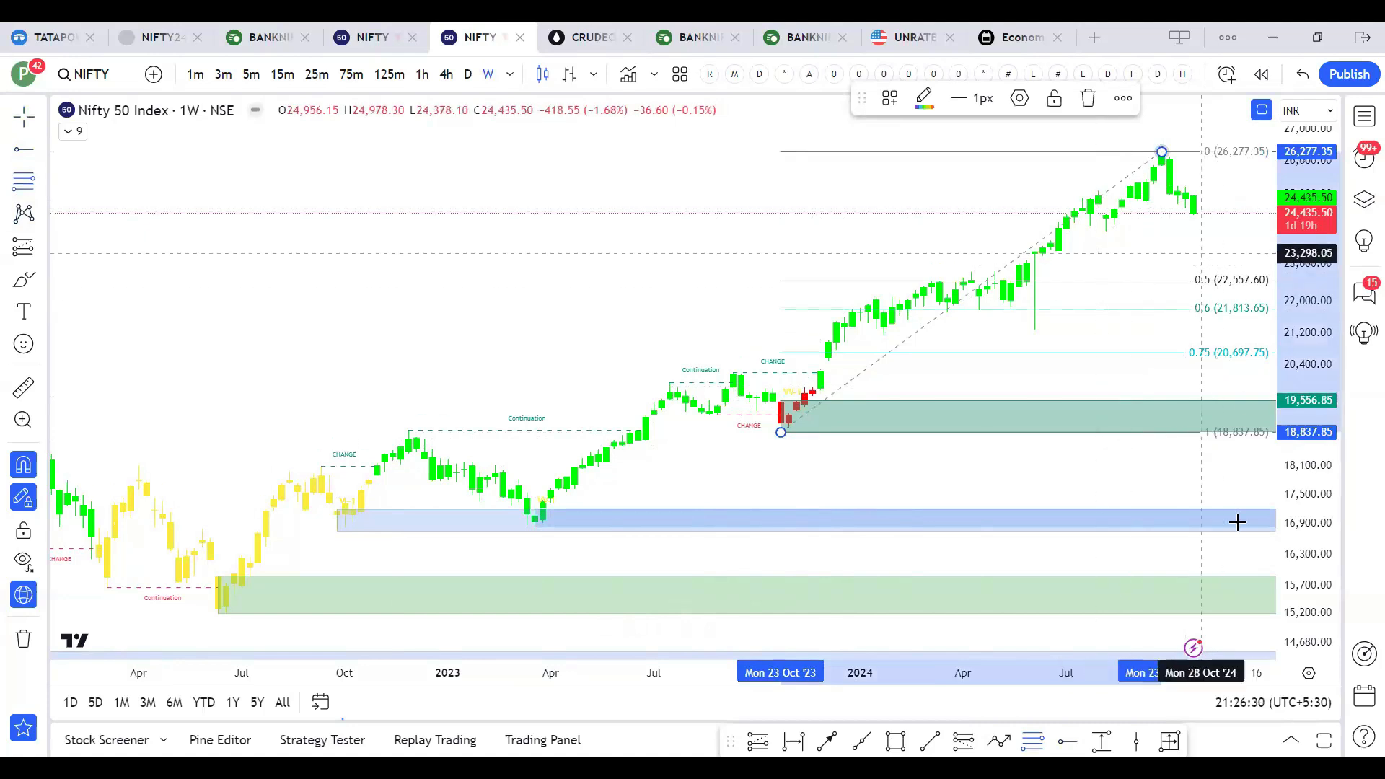
{"action": "left_click", "coordinate": [669, 440]}
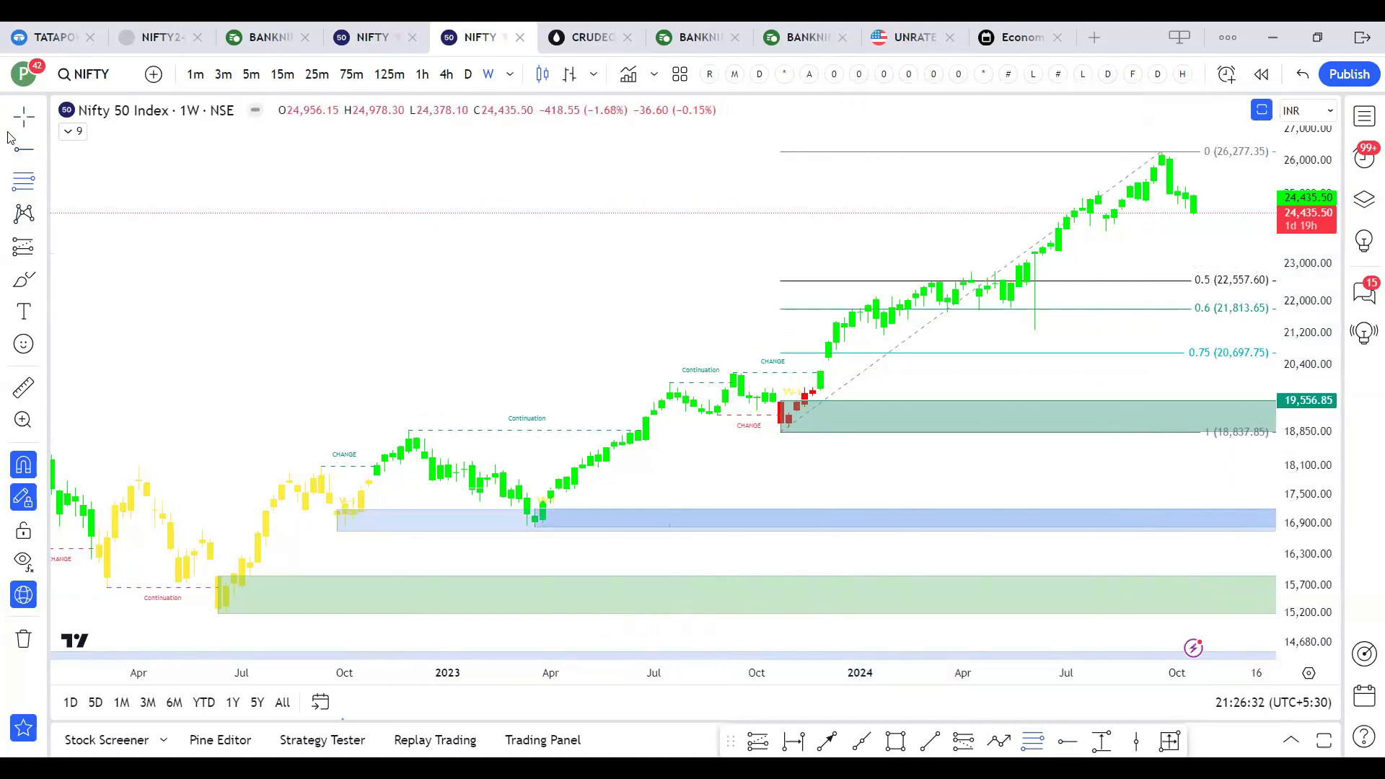
Step: Try a horizontal ray at 22,794.70 from the 29 April 2024 candle and delete it
{"action": "left_click", "coordinate": [994, 248]}
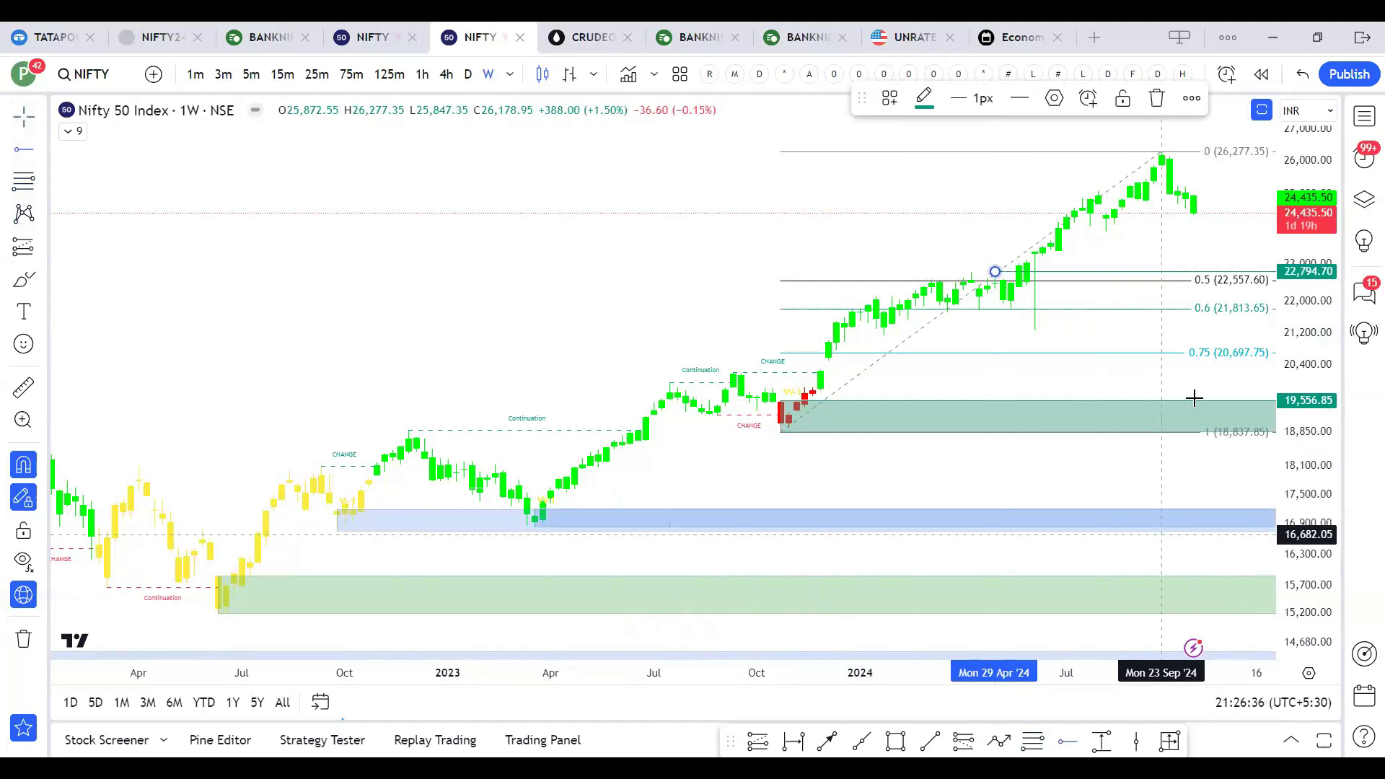
{"action": "left_click", "coordinate": [1114, 276]}
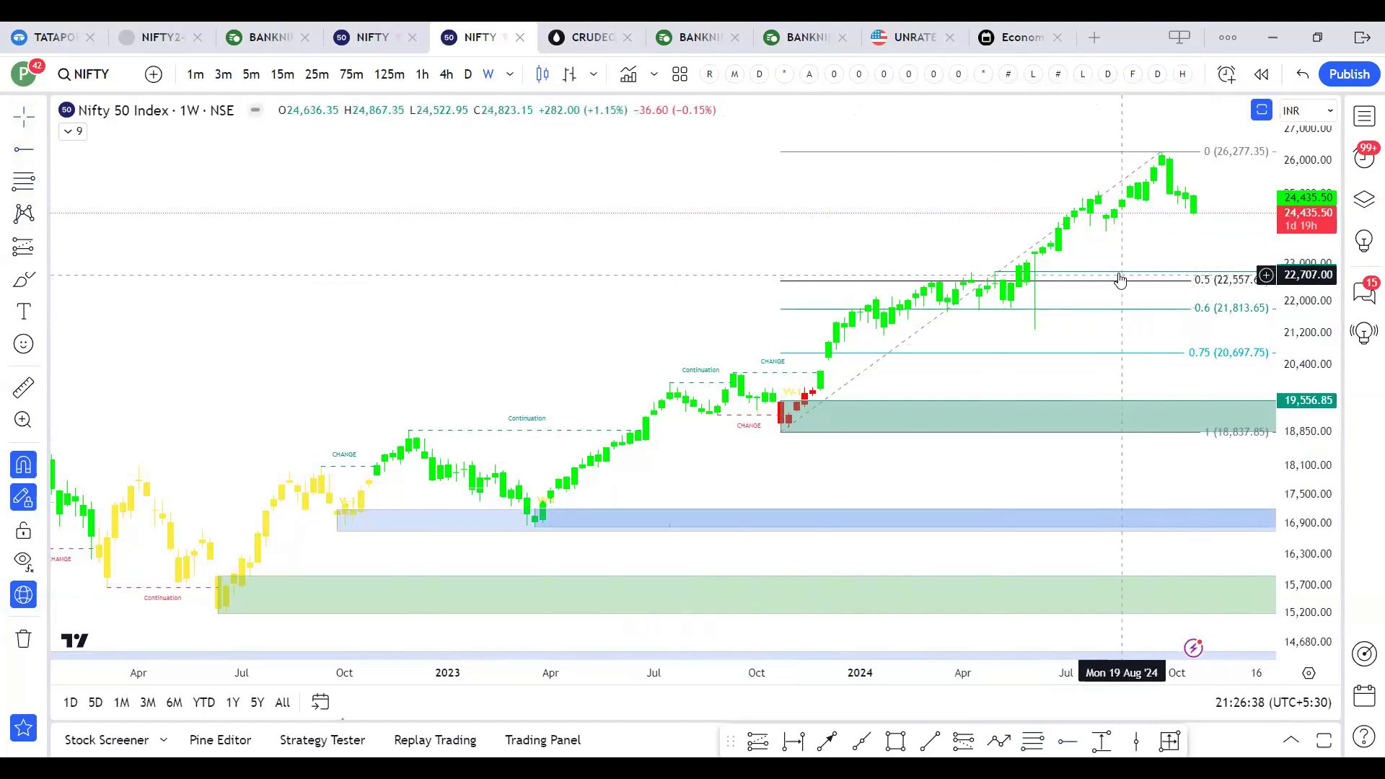
{"action": "left_click", "coordinate": [1117, 272]}
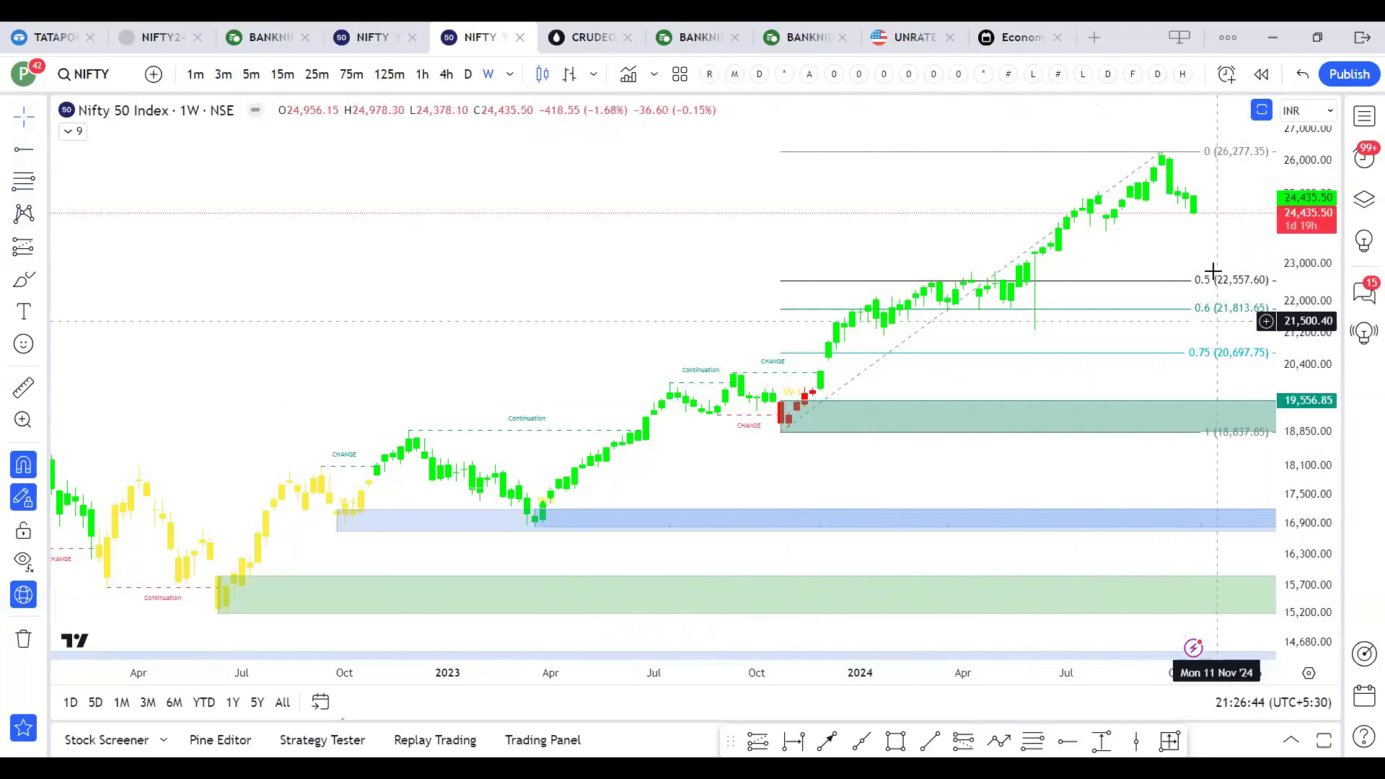
Step: Review Nifty's recent price structure on the daily and 75-minute timeframes
{"action": "left_click", "coordinate": [469, 75]}
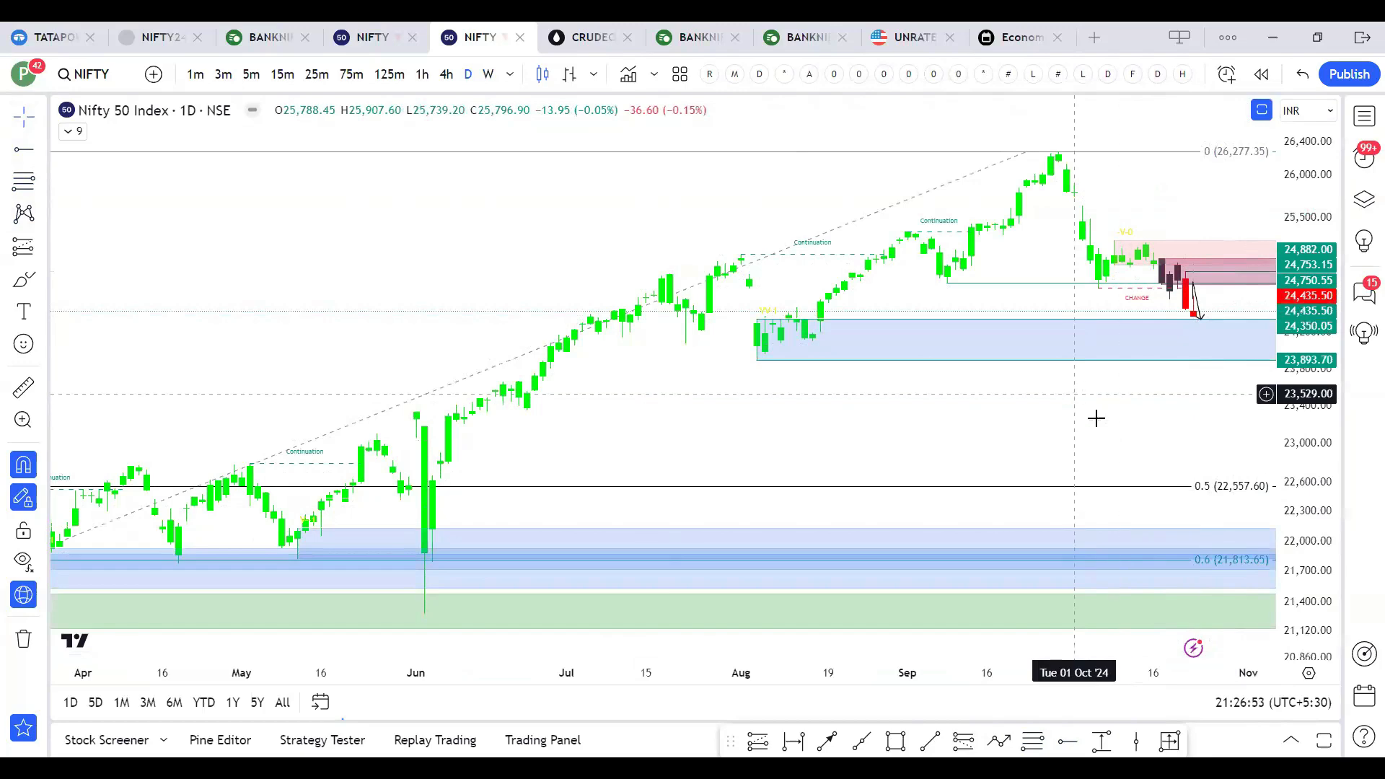
{"action": "left_click", "coordinate": [342, 75]}
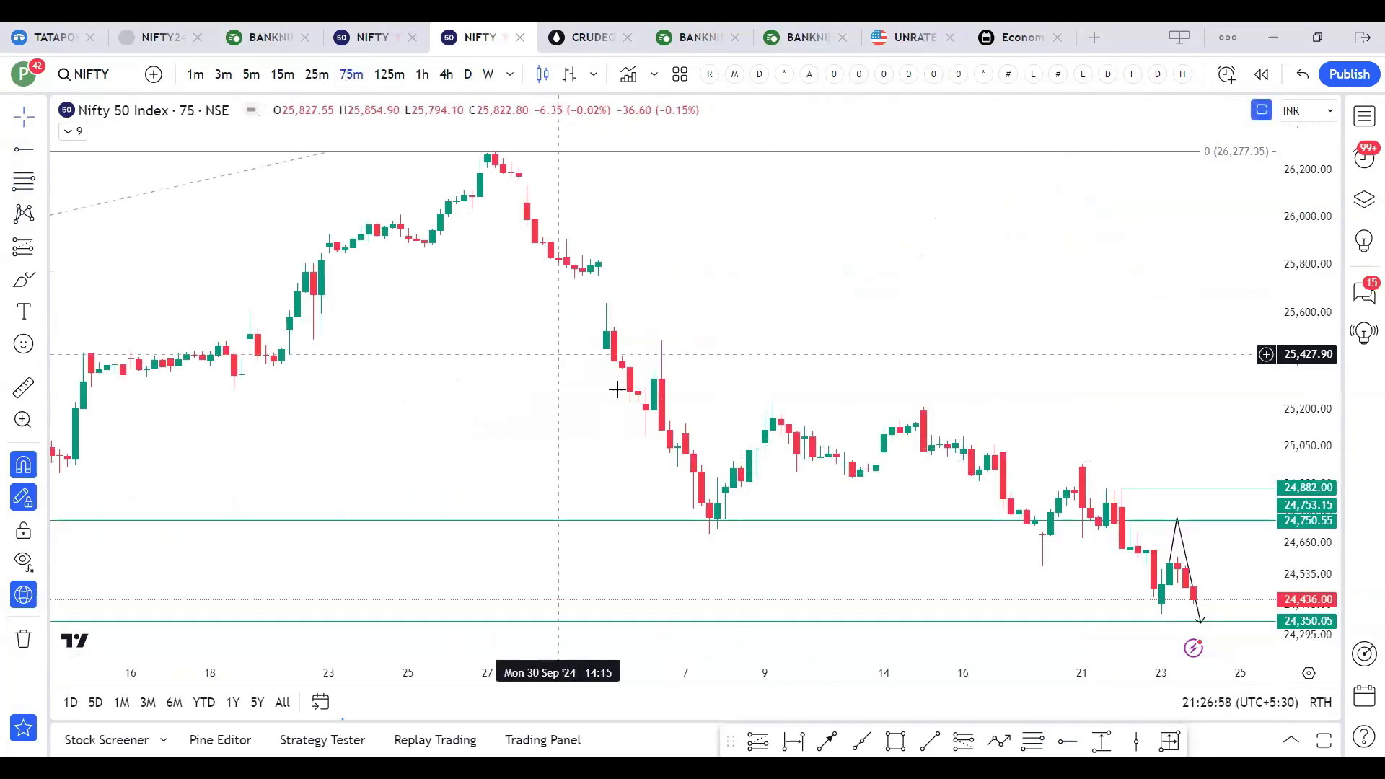
{"action": "scroll", "coordinate": [712, 505], "scroll_direction": "down", "scroll_amount": 1}
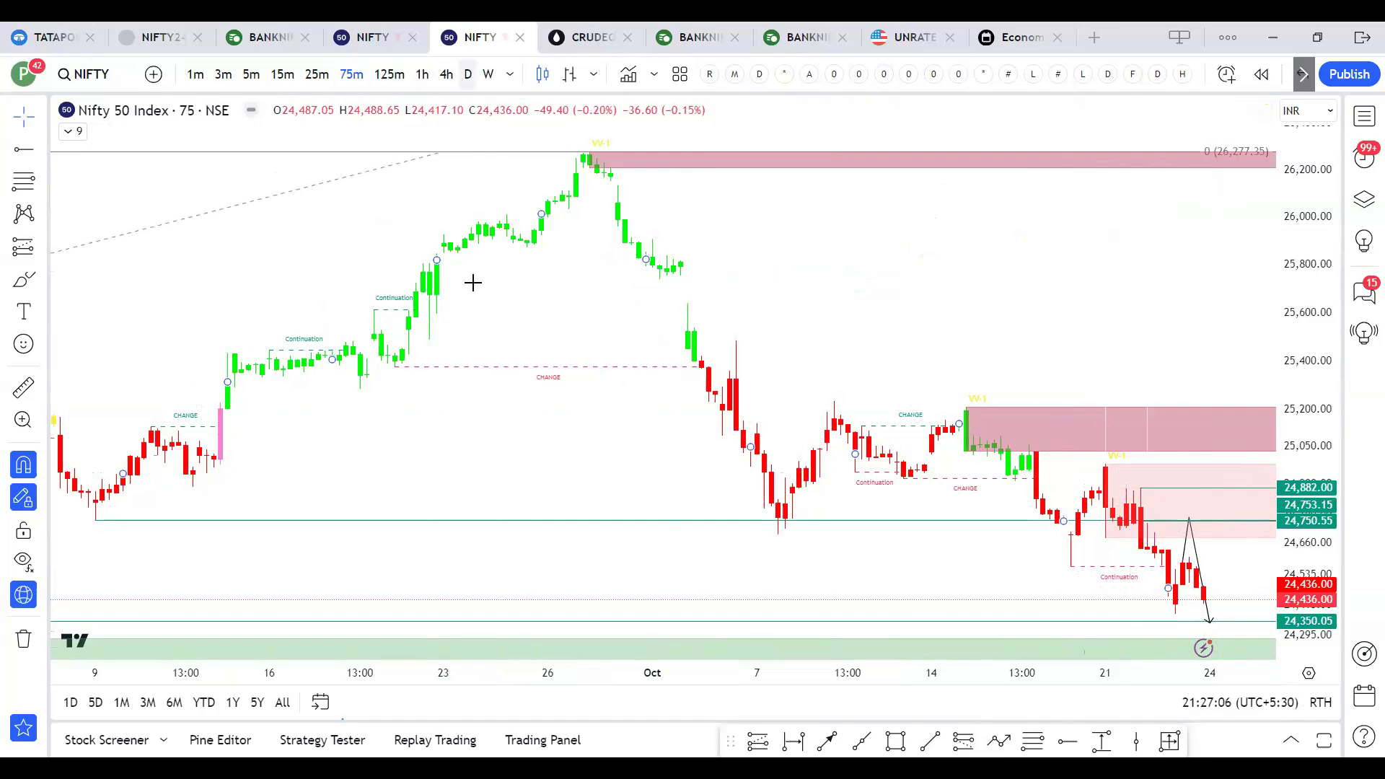
Step: Load the NSE Nifty Bank Index (BANKNIFTY) on the daily timeframe
{"action": "type", "text": "BANKNIFTY"}
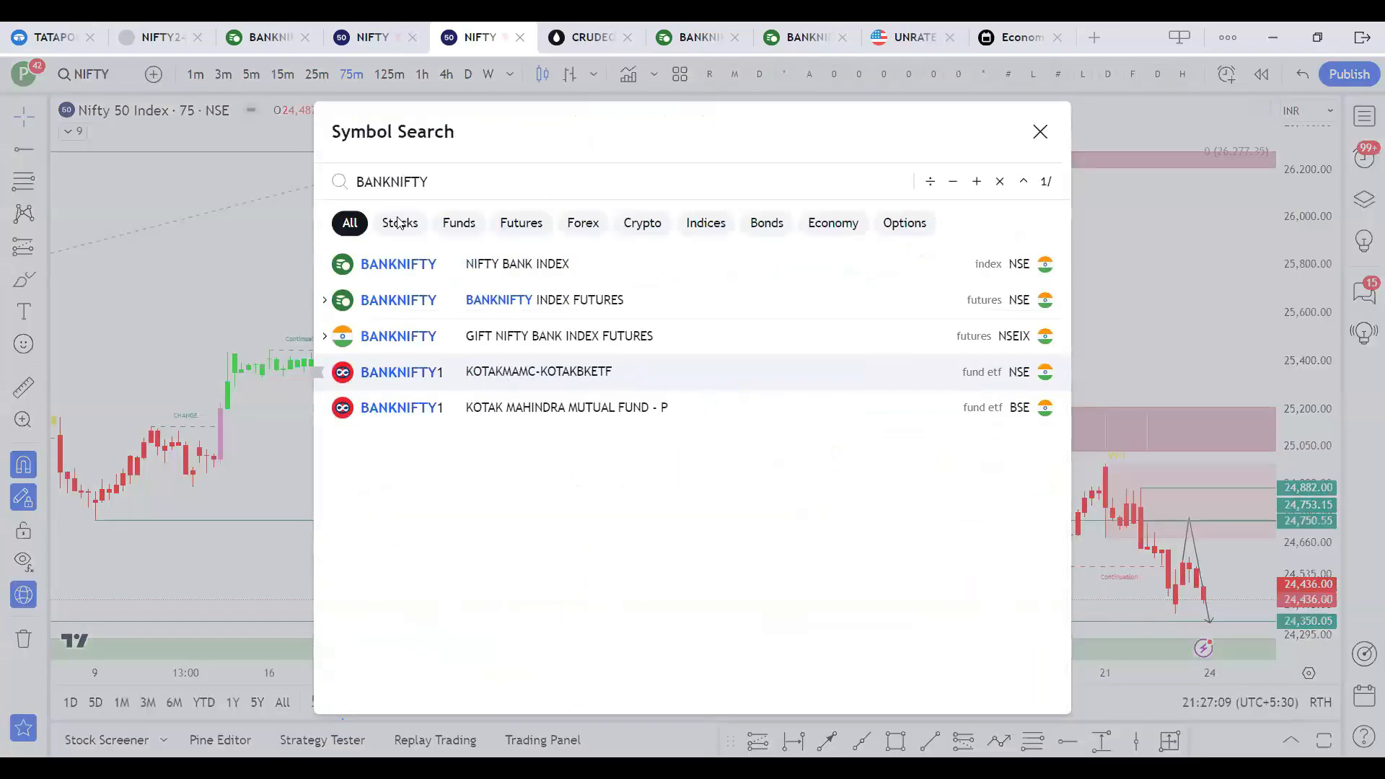
{"action": "left_click", "coordinate": [423, 274]}
{"action": "left_click", "coordinate": [469, 79]}
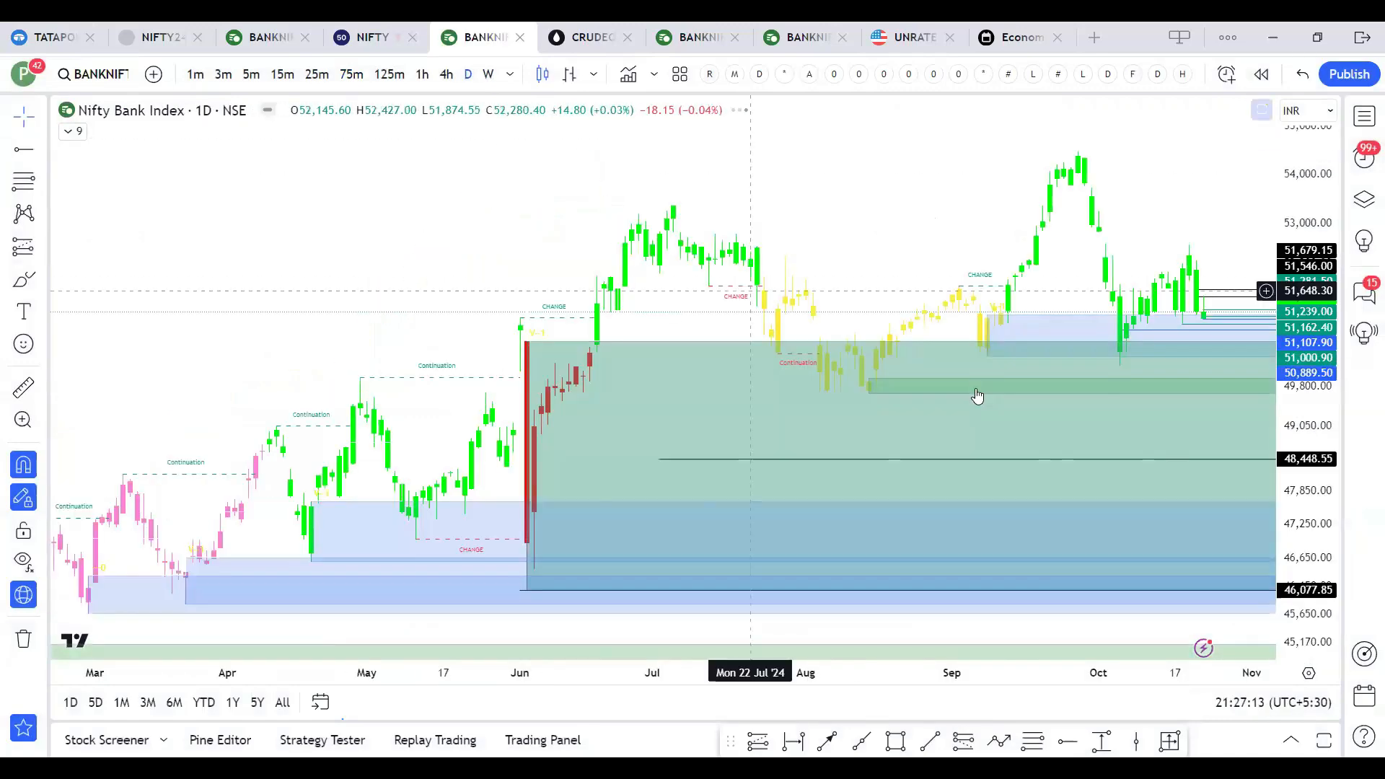
Step: Remove all existing drawings from the Bank Nifty chart while keeping the indicators
{"action": "scroll", "coordinate": [977, 395], "scroll_direction": "up", "scroll_amount": 4}
{"action": "scroll", "coordinate": [977, 396], "scroll_direction": "down", "scroll_amount": 4}
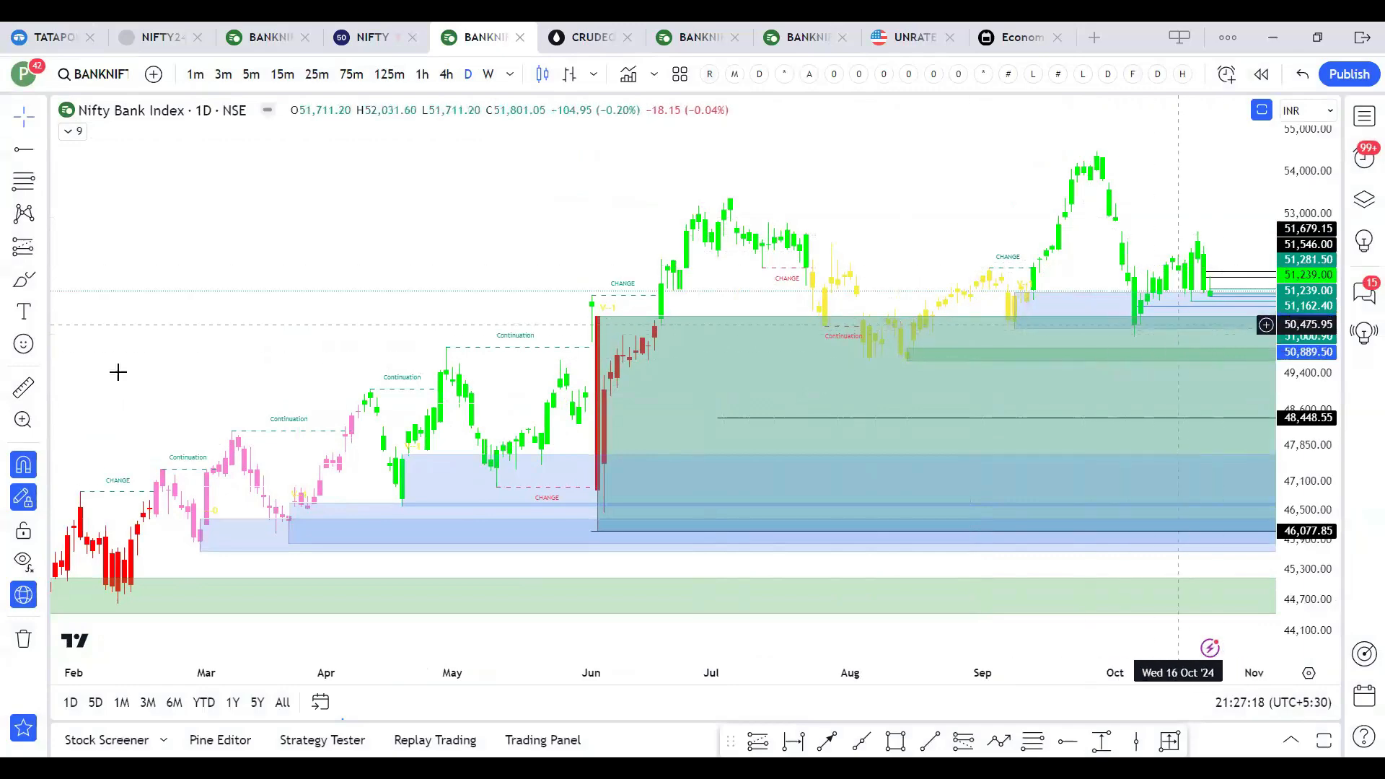
{"action": "left_click", "coordinate": [24, 639]}
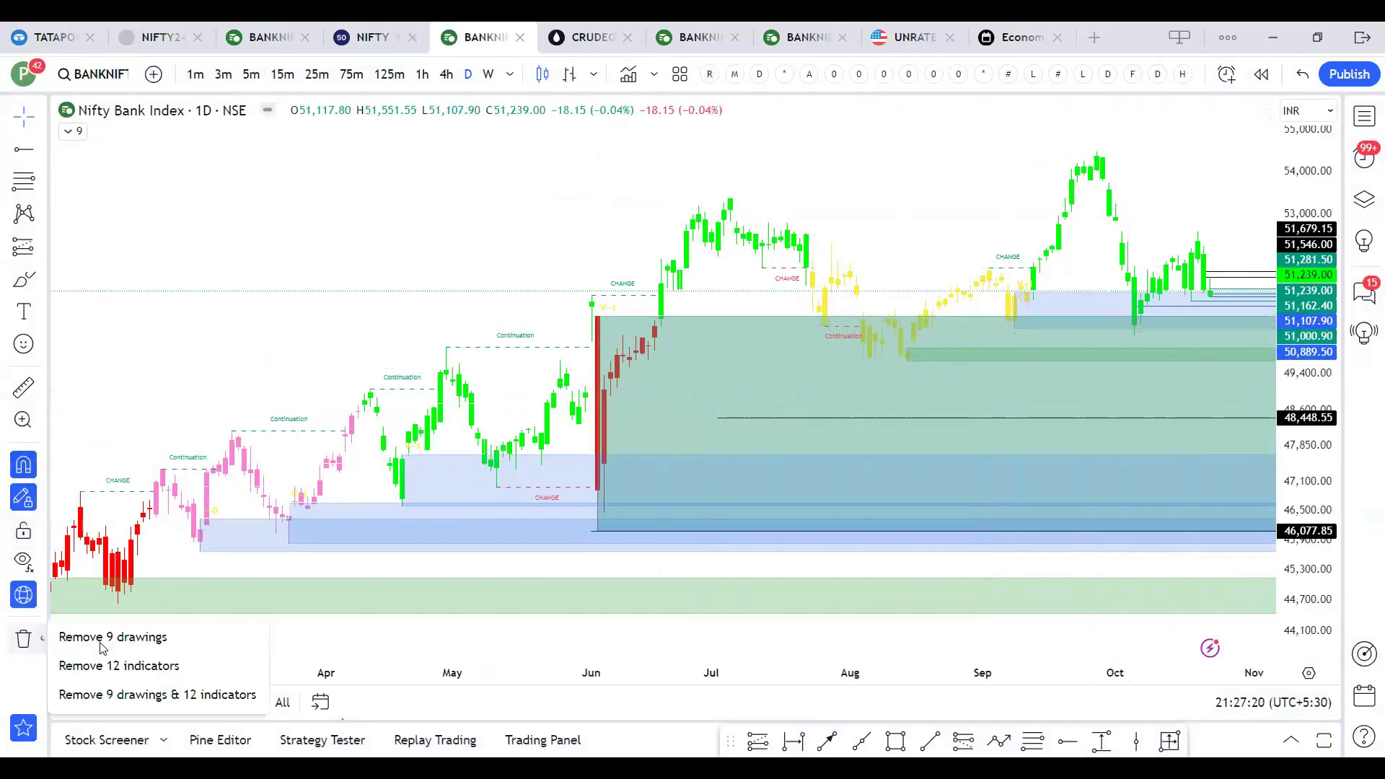
{"action": "left_click", "coordinate": [108, 635]}
Step: Add a horizontal ray from the 9 September 2024 low at 50,369.40 on the daily Bank Nifty chart
{"action": "scroll", "coordinate": [1090, 539], "scroll_direction": "up", "scroll_amount": 1}
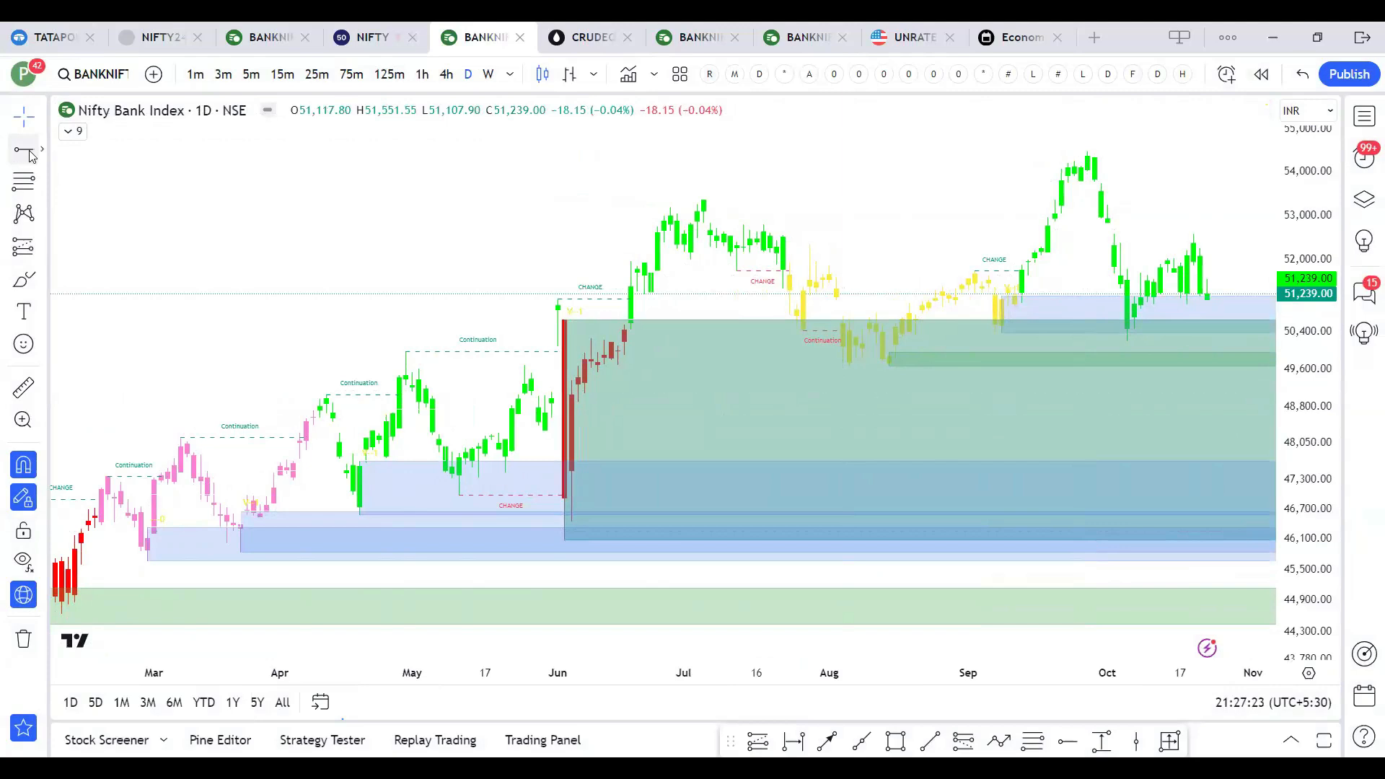
{"action": "left_click", "coordinate": [1002, 349]}
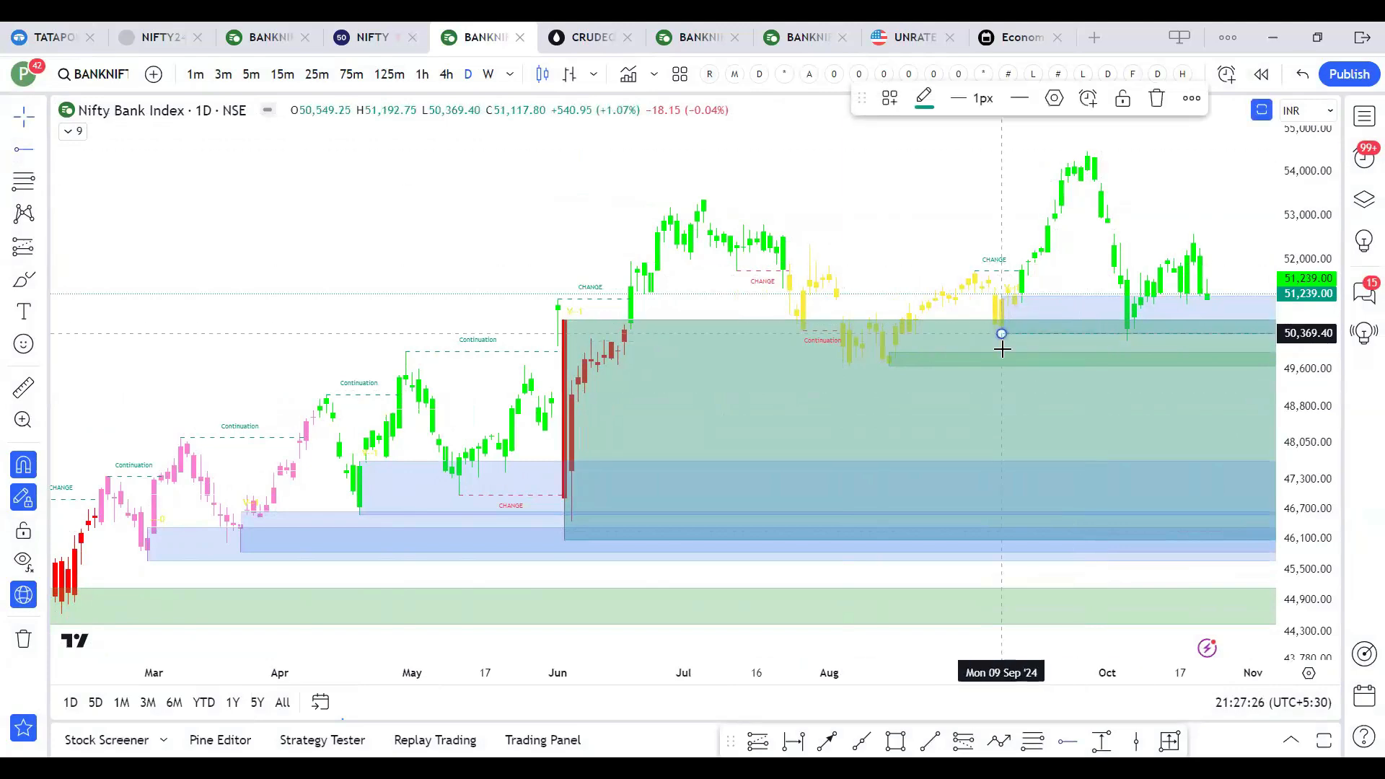
{"action": "left_click", "coordinate": [1129, 520]}
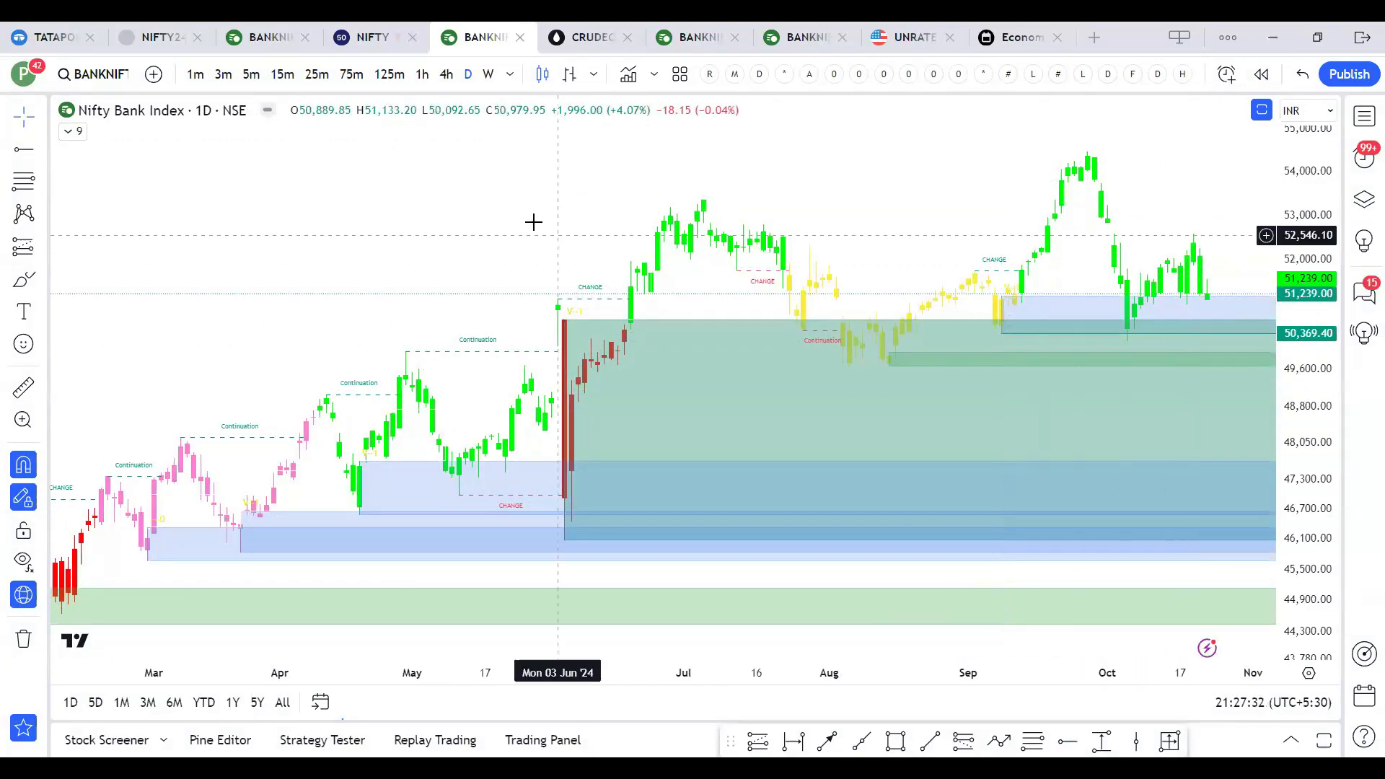
Step: Review Bank Nifty's supply and demand zones on the 75-minute and daily timeframes
{"action": "left_click", "coordinate": [345, 74]}
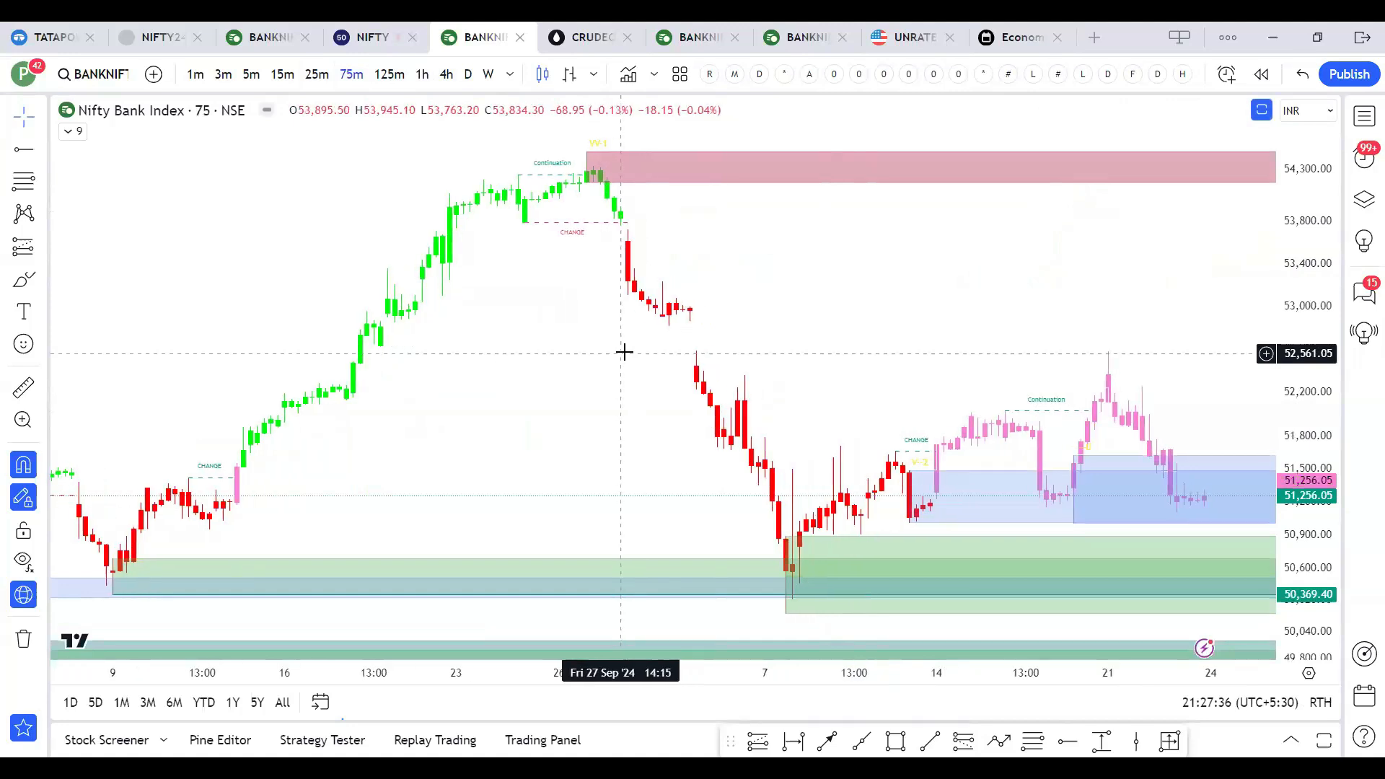
{"action": "scroll", "coordinate": [625, 352], "scroll_direction": "down", "scroll_amount": 1}
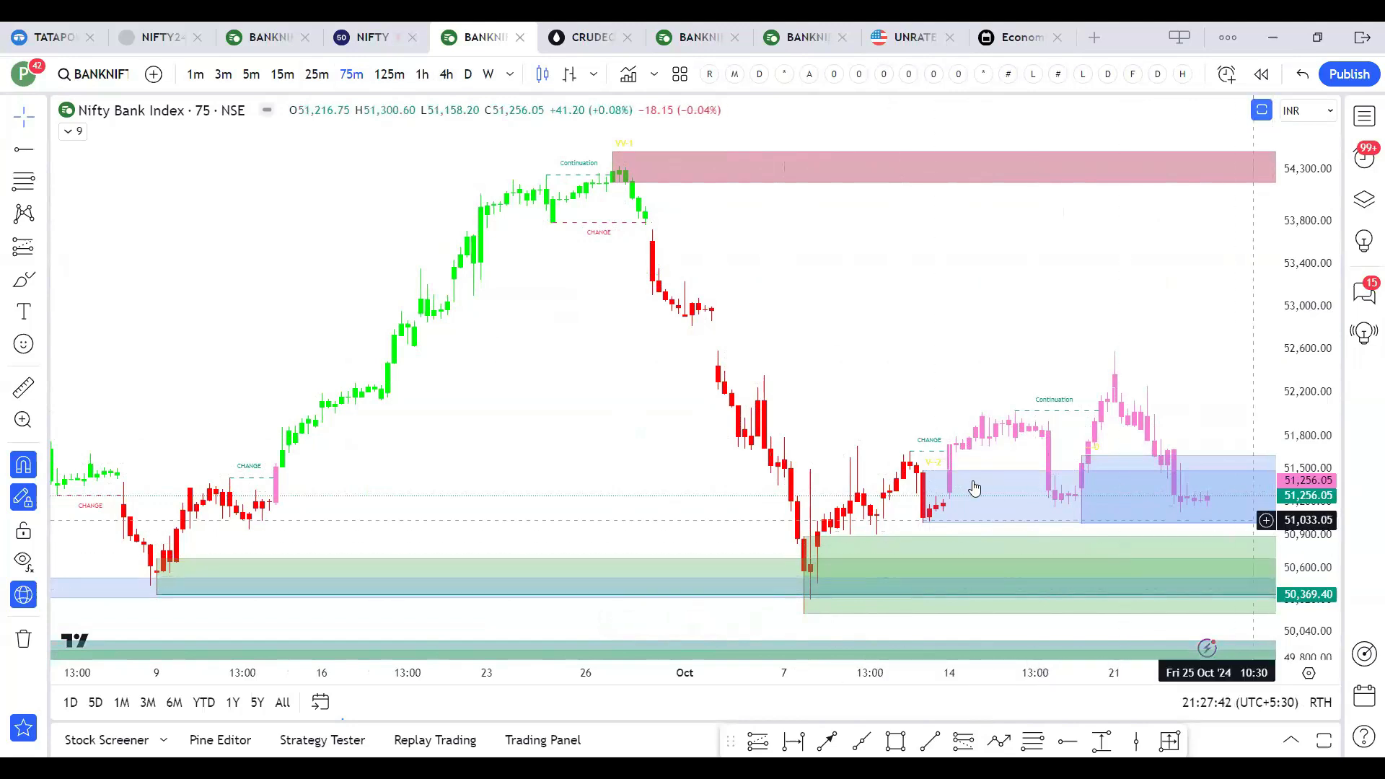
{"action": "scroll", "coordinate": [830, 500], "scroll_direction": "right", "scroll_amount": 2}
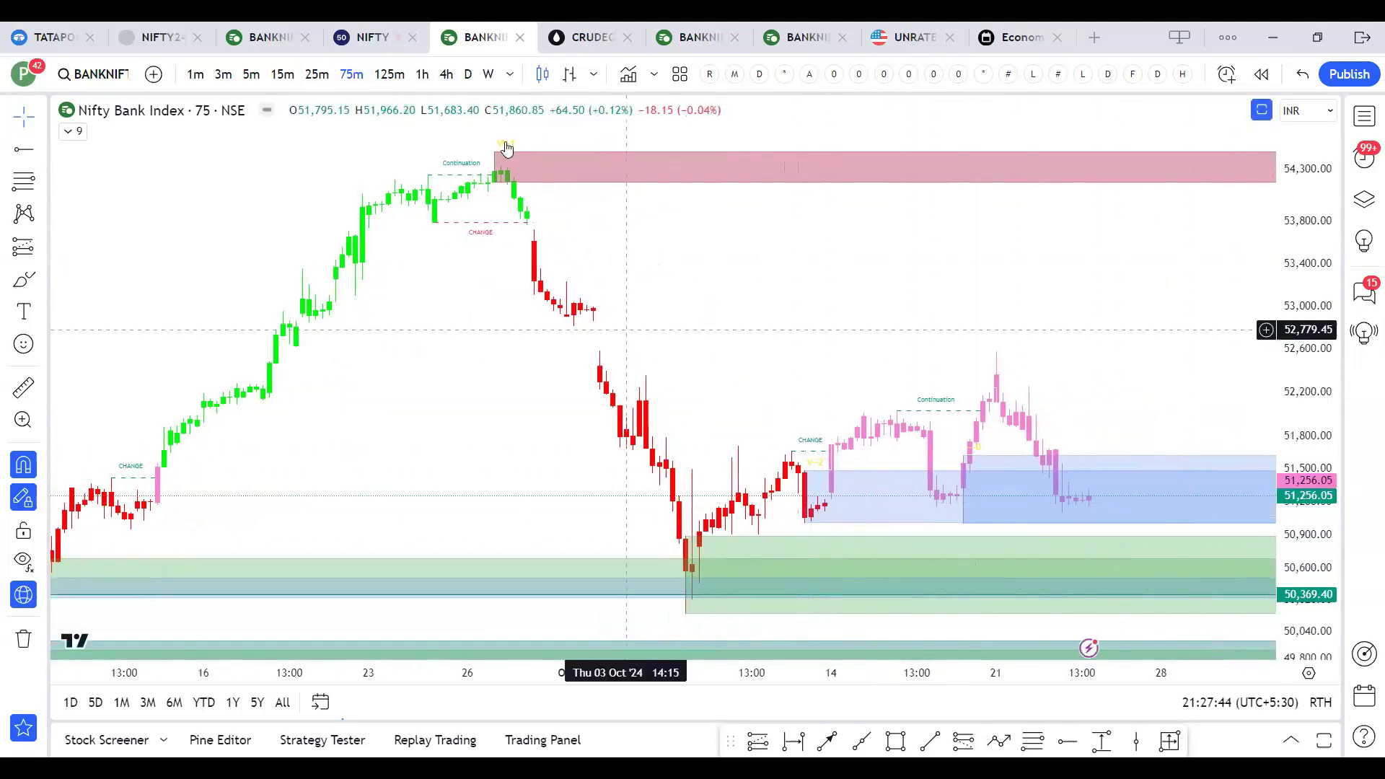
{"action": "left_click", "coordinate": [467, 74]}
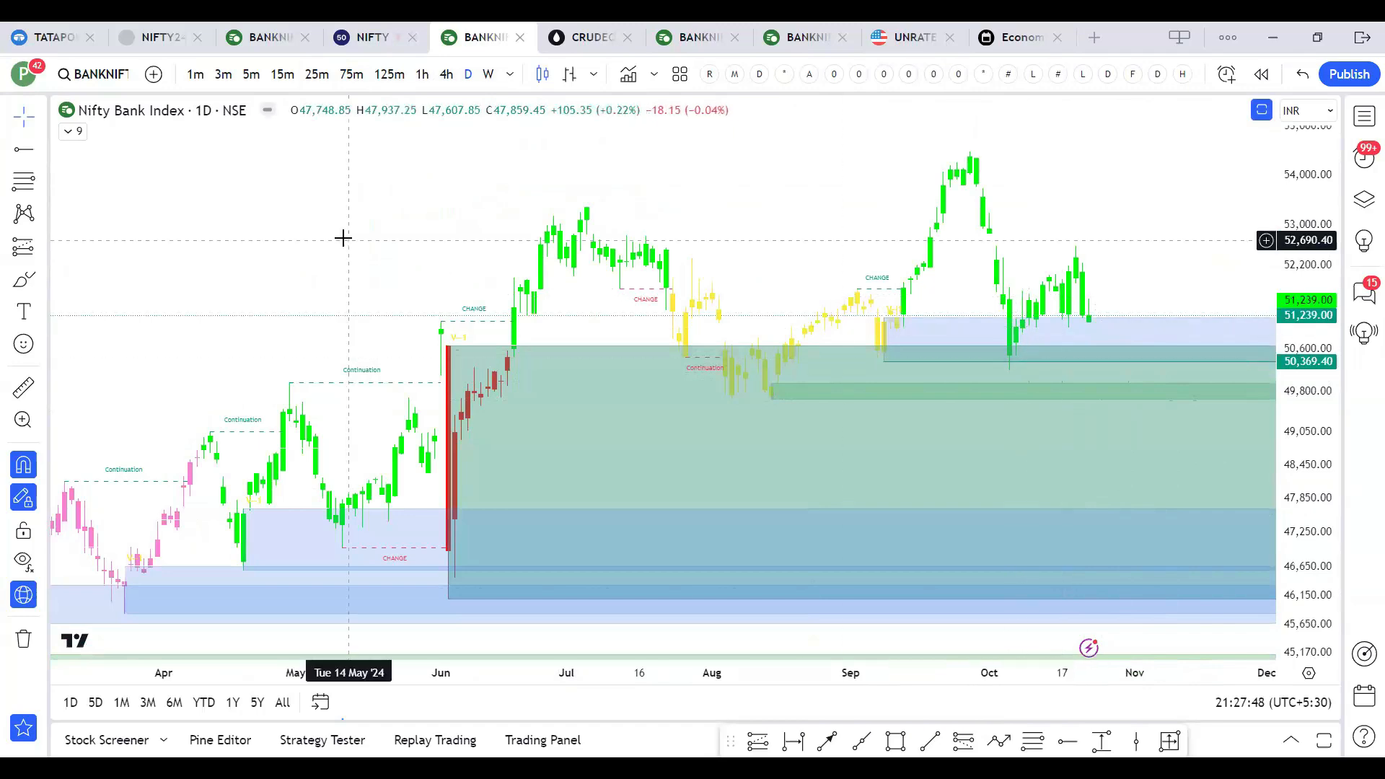
Step: Switch Bank Nifty to the 15-minute timeframe and add a horizontal ray from the 22 October 14:00 high at 51,681.20
{"action": "left_click", "coordinate": [282, 74]}
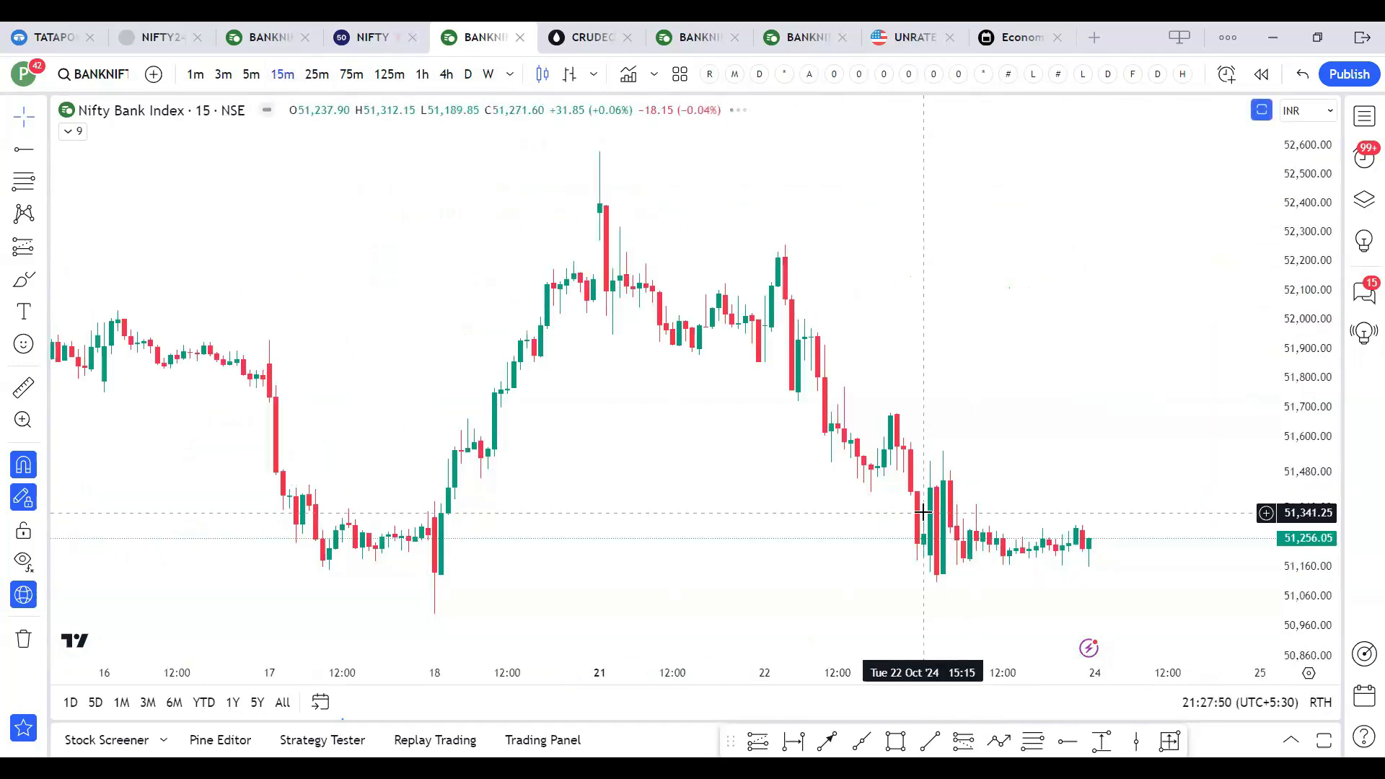
{"action": "scroll", "coordinate": [923, 512], "scroll_direction": "down", "scroll_amount": 3}
{"action": "scroll", "coordinate": [921, 511], "scroll_direction": "down", "scroll_amount": 1}
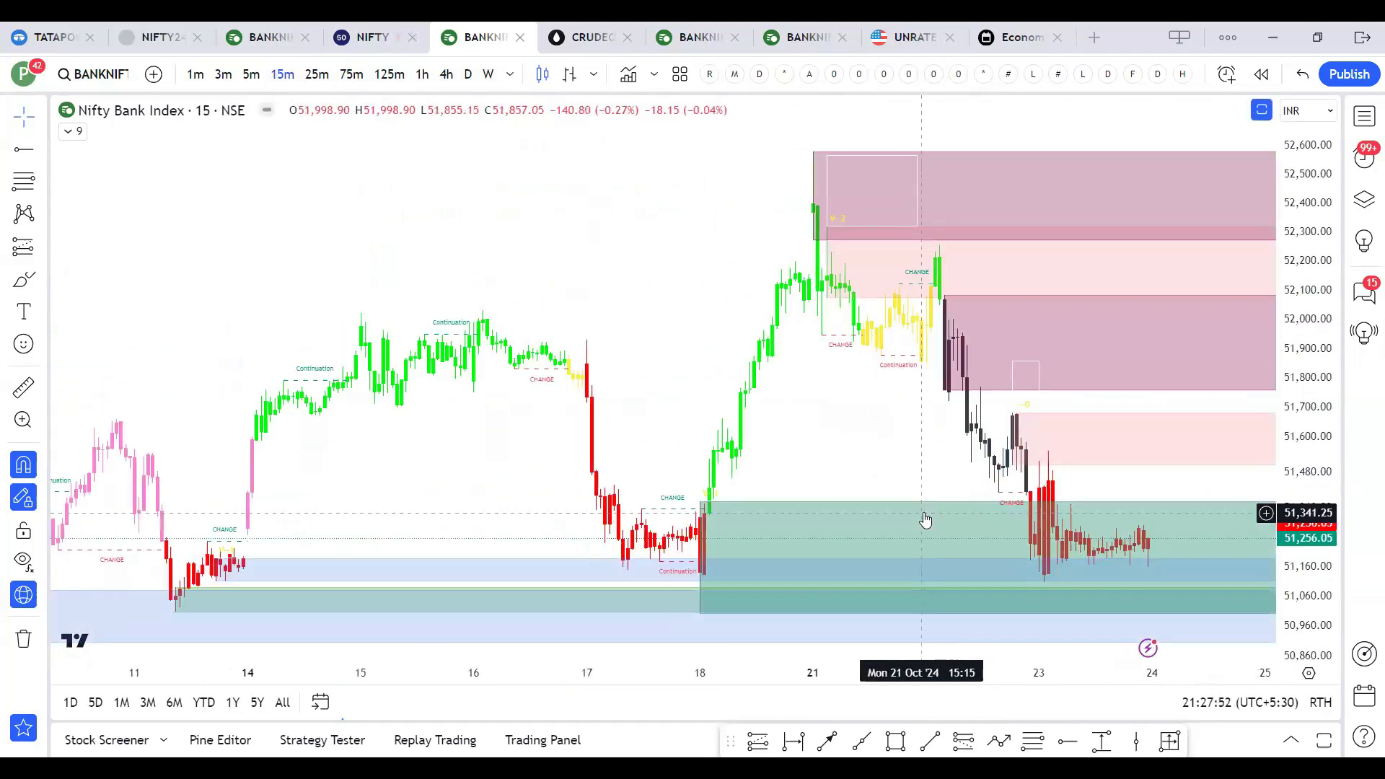
{"action": "scroll", "coordinate": [923, 516], "scroll_direction": "down", "scroll_amount": 2}
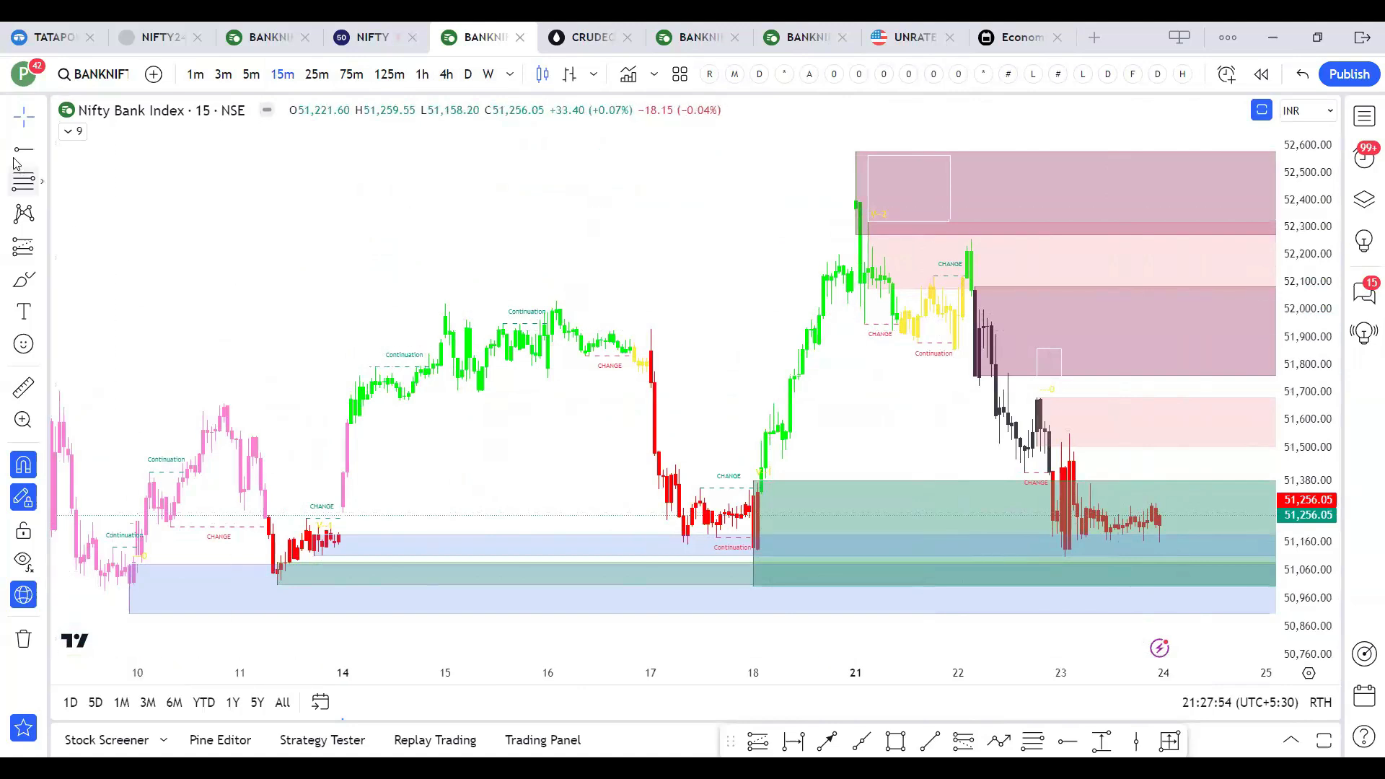
{"action": "left_click", "coordinate": [1036, 387]}
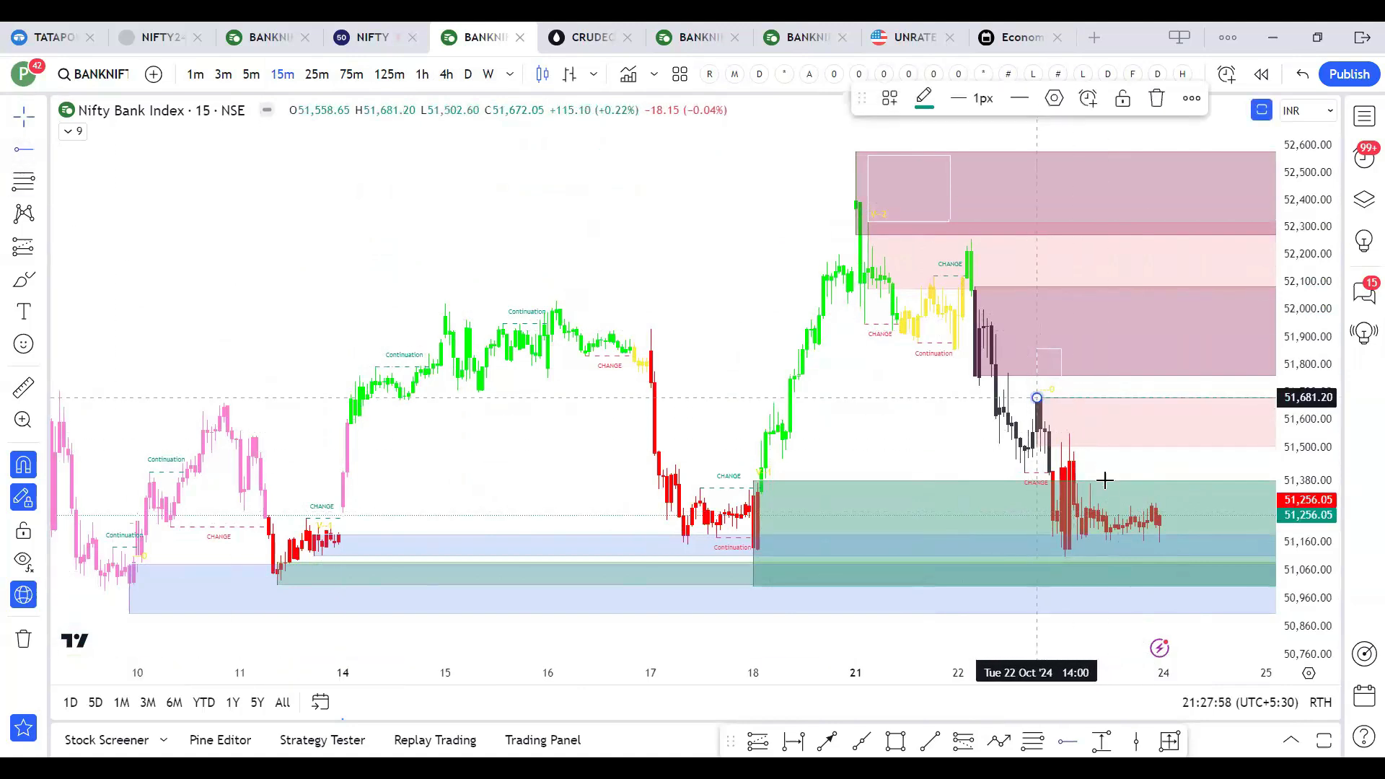
{"action": "key", "text": "Escape"}
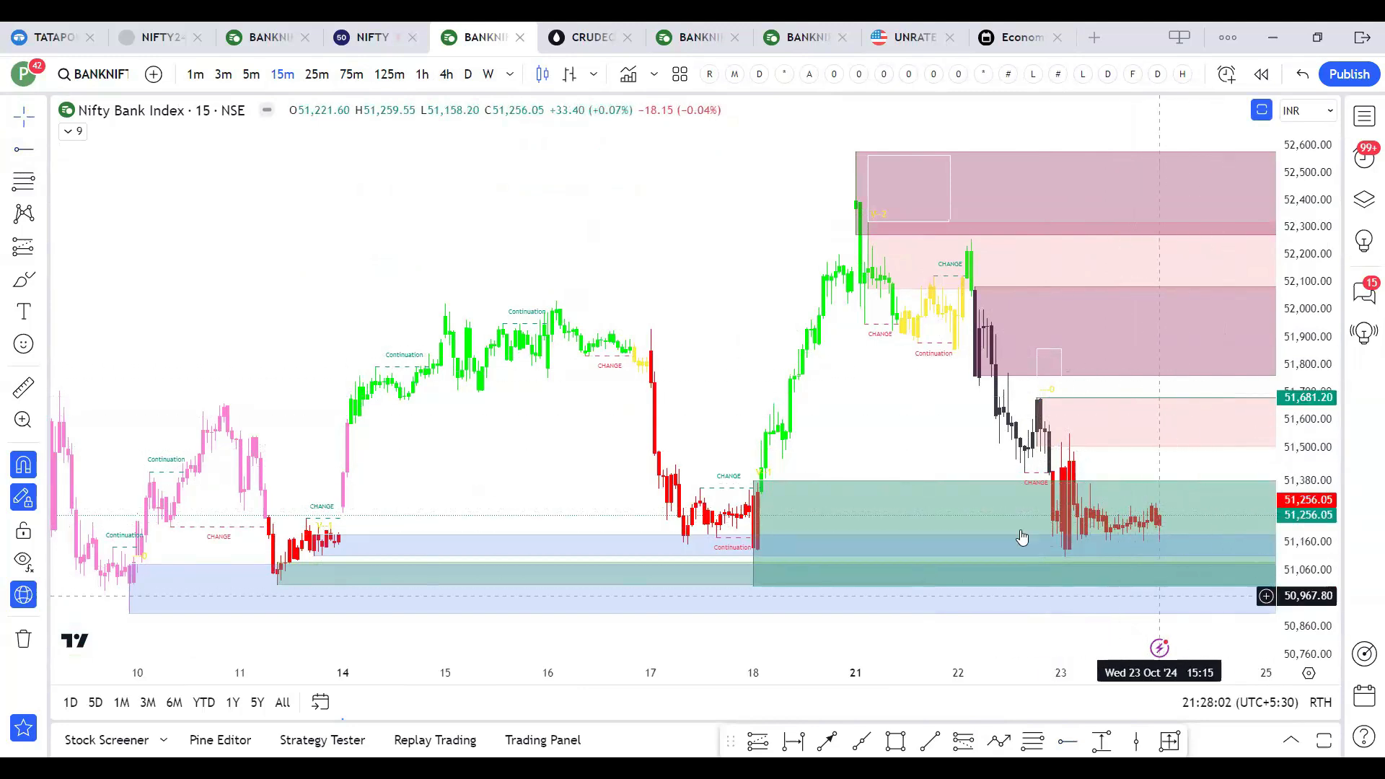
Step: Review Bank Nifty's supply and demand zones on the daily, 15-minute and 5-minute timeframes
{"action": "left_click", "coordinate": [467, 76]}
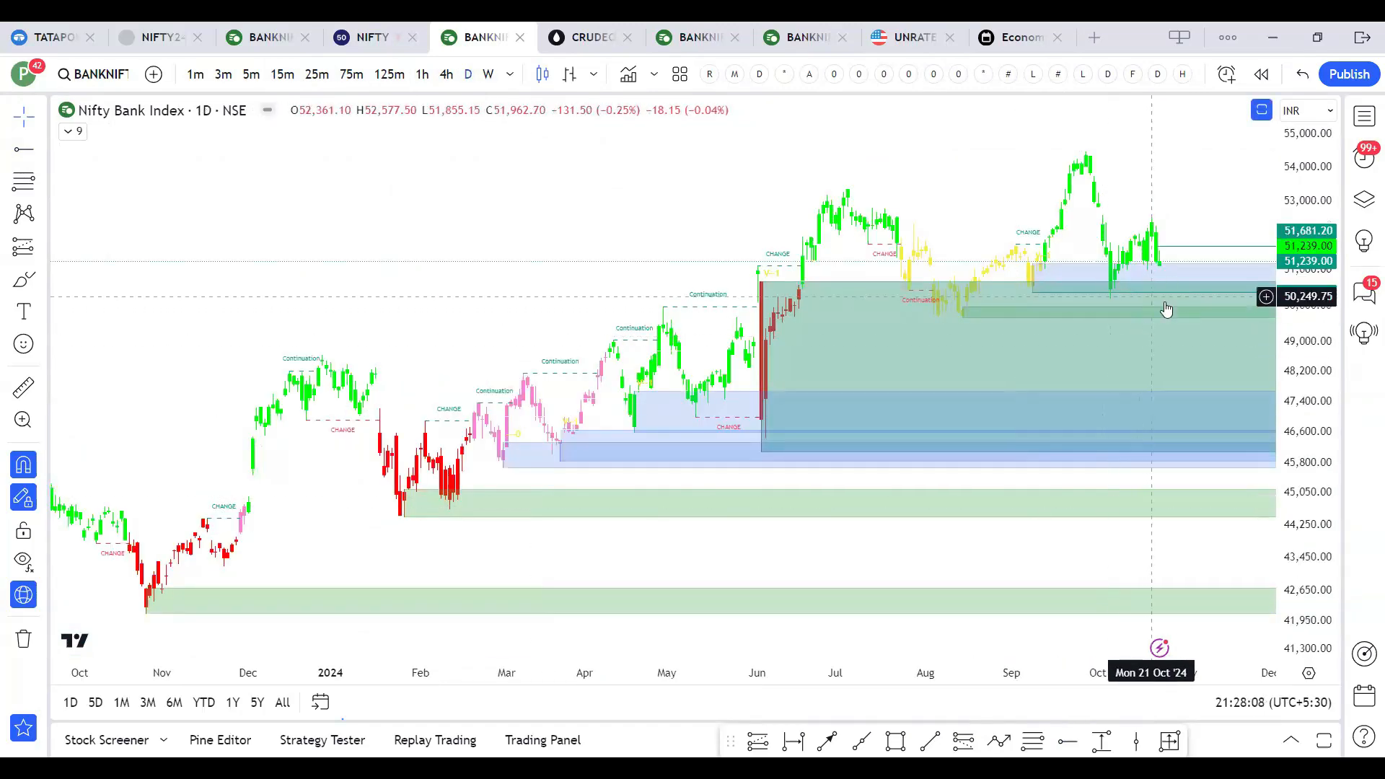
{"action": "scroll", "coordinate": [891, 373], "scroll_direction": "up", "scroll_amount": 4}
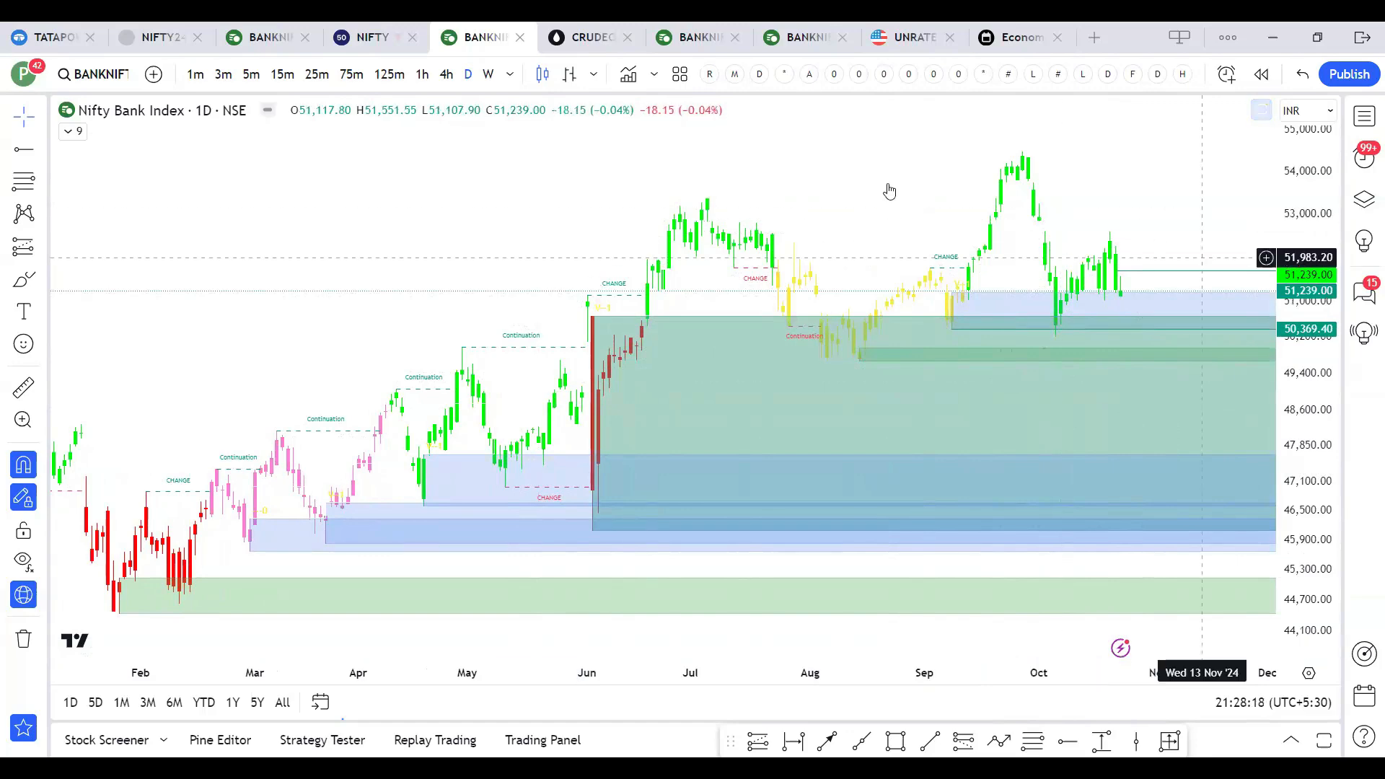
{"action": "left_click", "coordinate": [281, 75]}
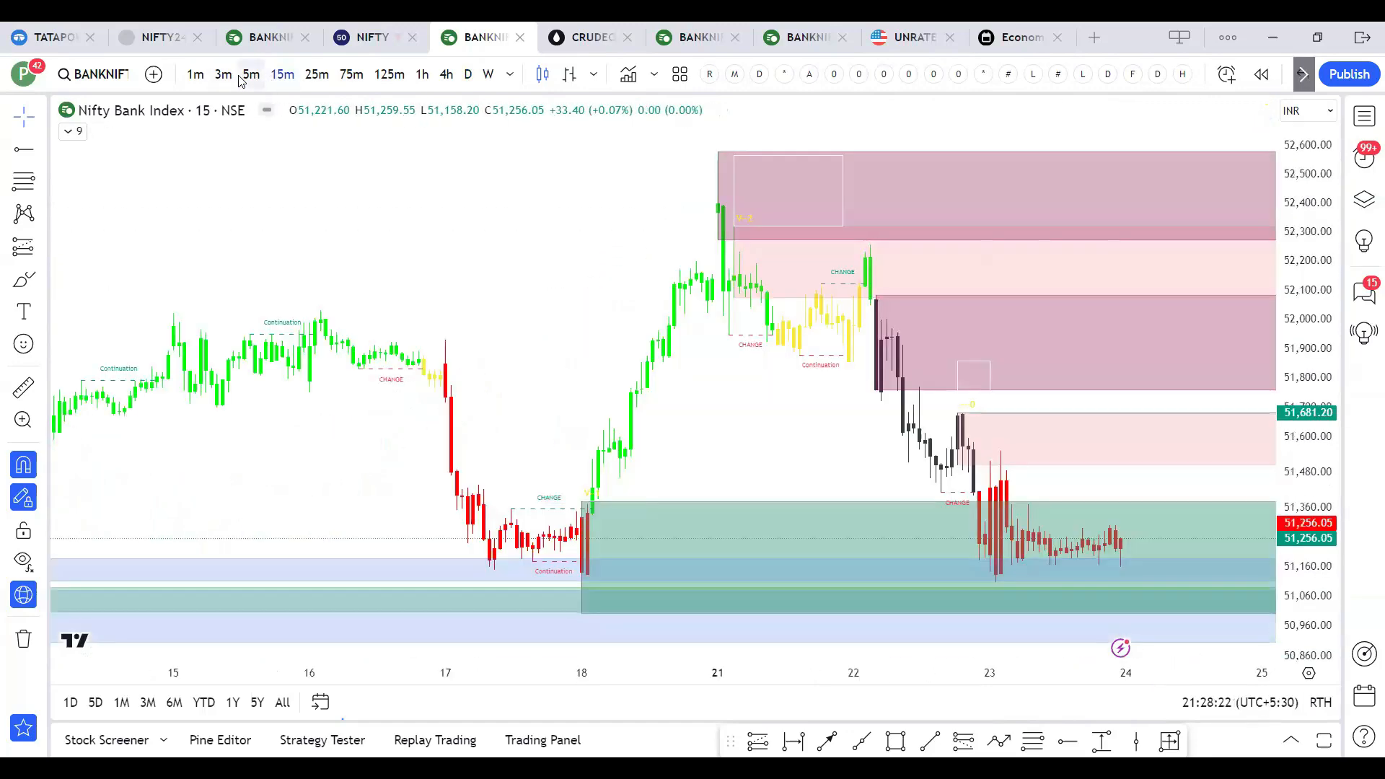
{"action": "left_click", "coordinate": [251, 75]}
{"action": "scroll", "coordinate": [784, 332], "scroll_direction": "down", "scroll_amount": 1}
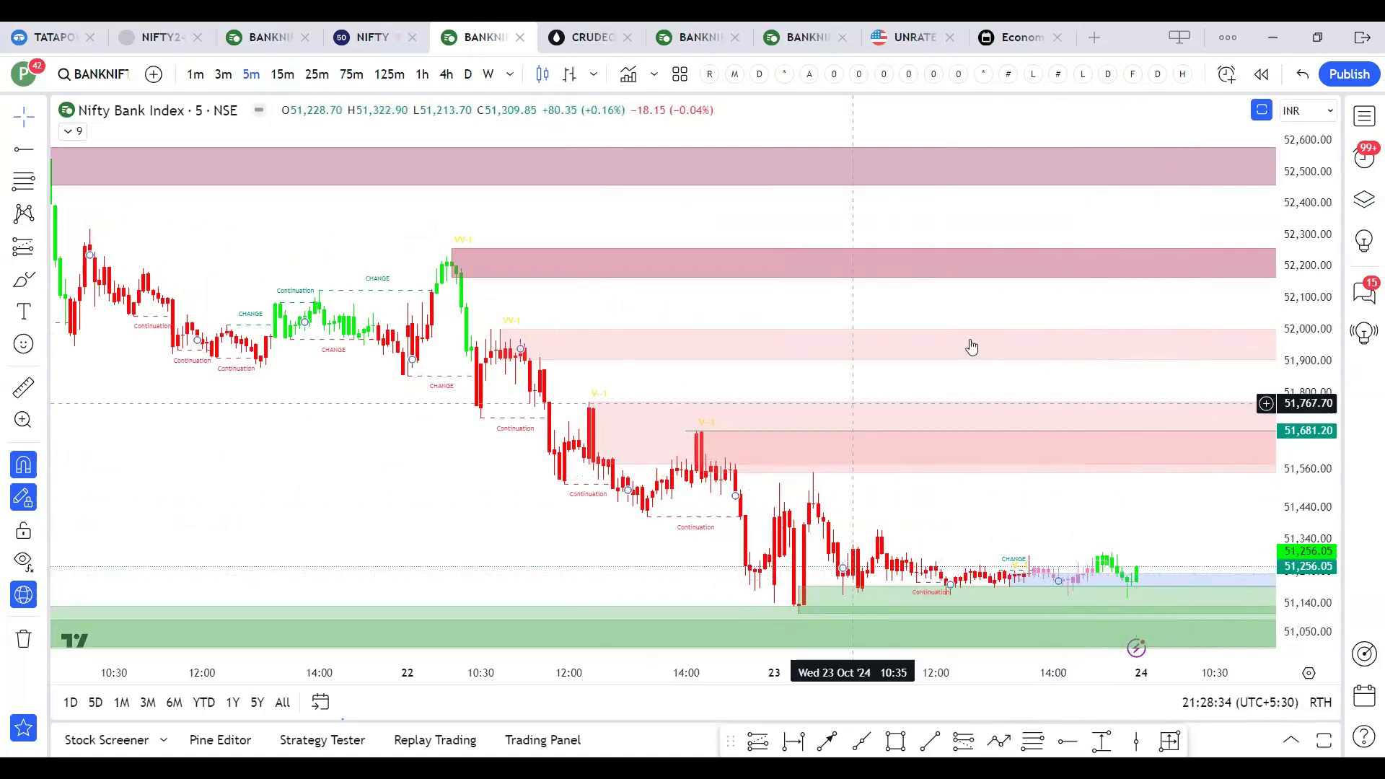
Step: Add a horizontal ray at 51,502.60 starting from 22 October 14:00 on the 15-minute Bank Nifty chart
{"action": "left_click", "coordinate": [276, 75]}
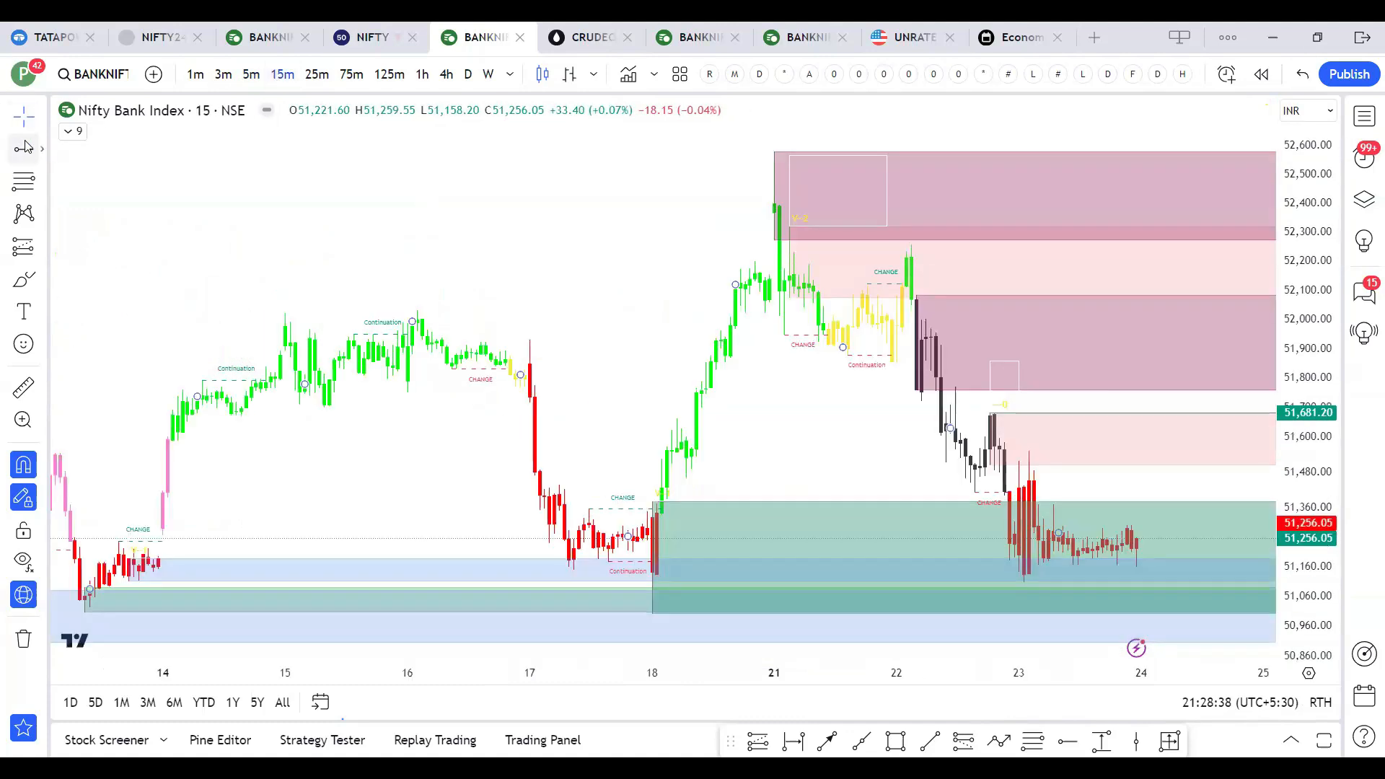
{"action": "left_click", "coordinate": [990, 466]}
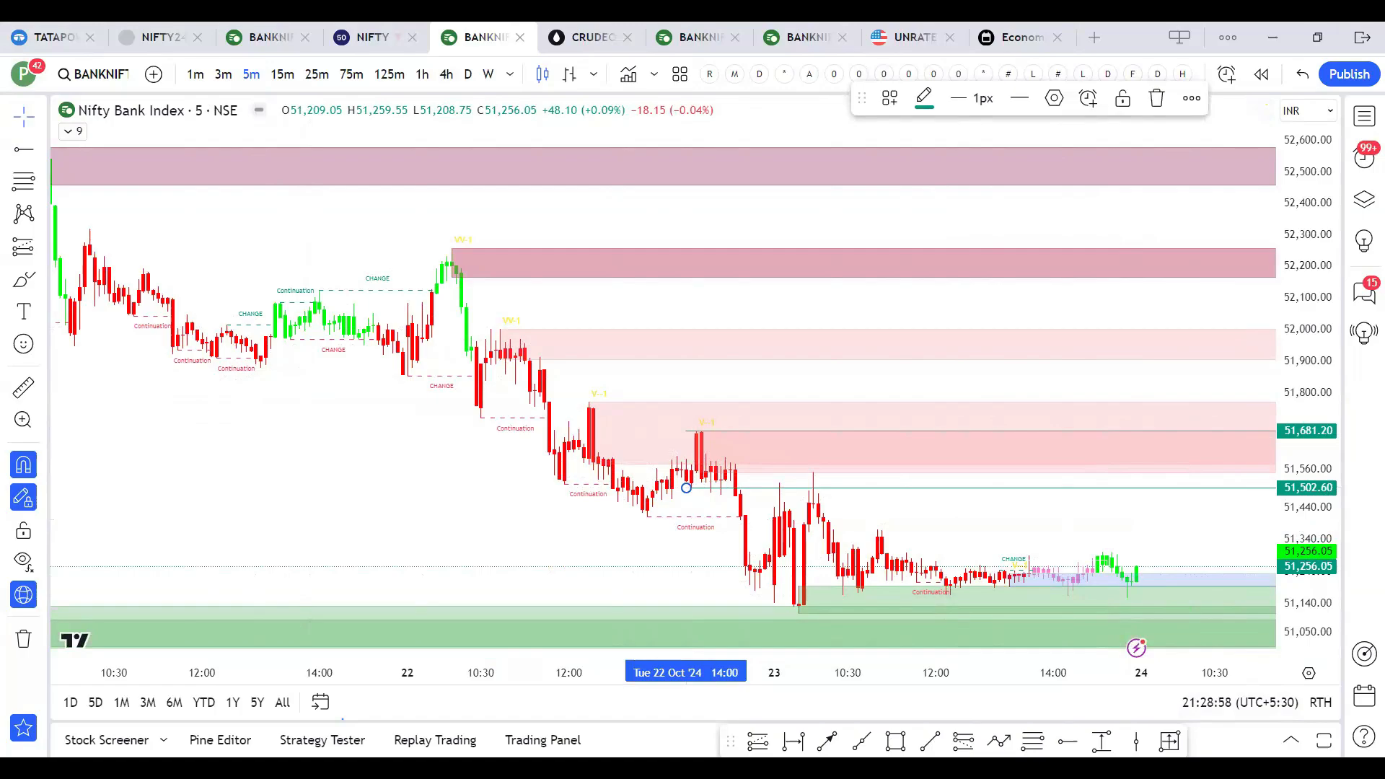
{"action": "left_click_drag", "start_coordinate": [1121, 37], "coordinate": [541, 116]}
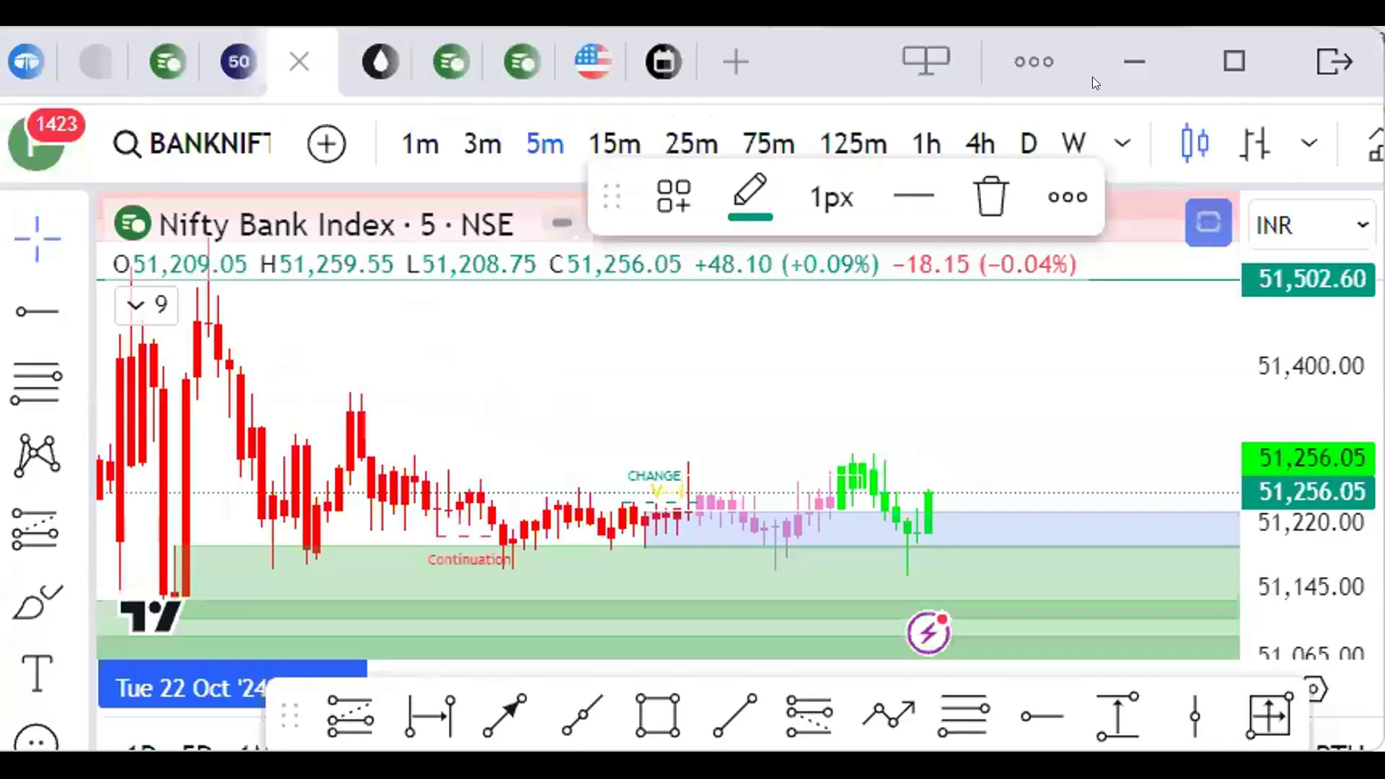
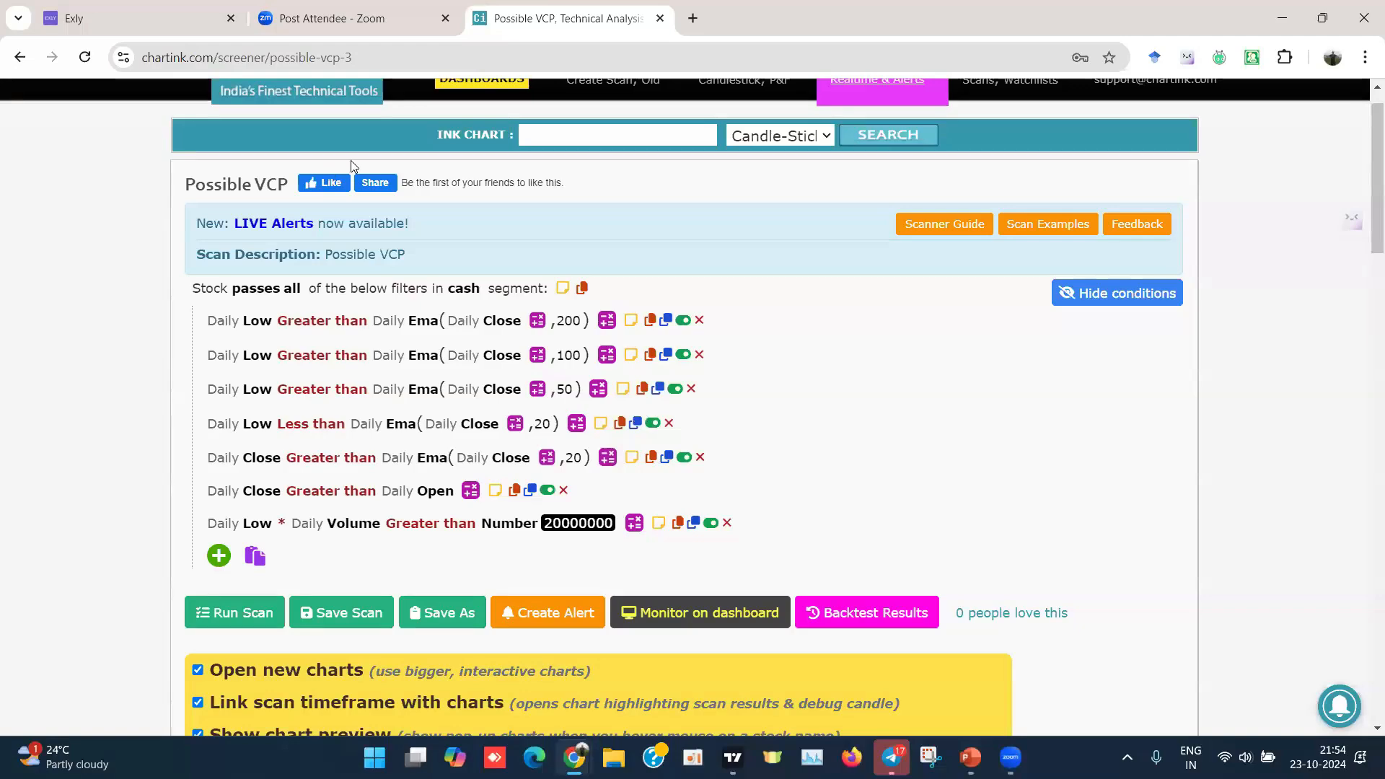
Step: In Chartink's Possible VCP scan, rewrite the threshold of the daily low times volume filter with comma separators as 2,00,00,000
{"action": "scroll", "coordinate": [351, 165], "scroll_direction": "up", "scroll_amount": 1}
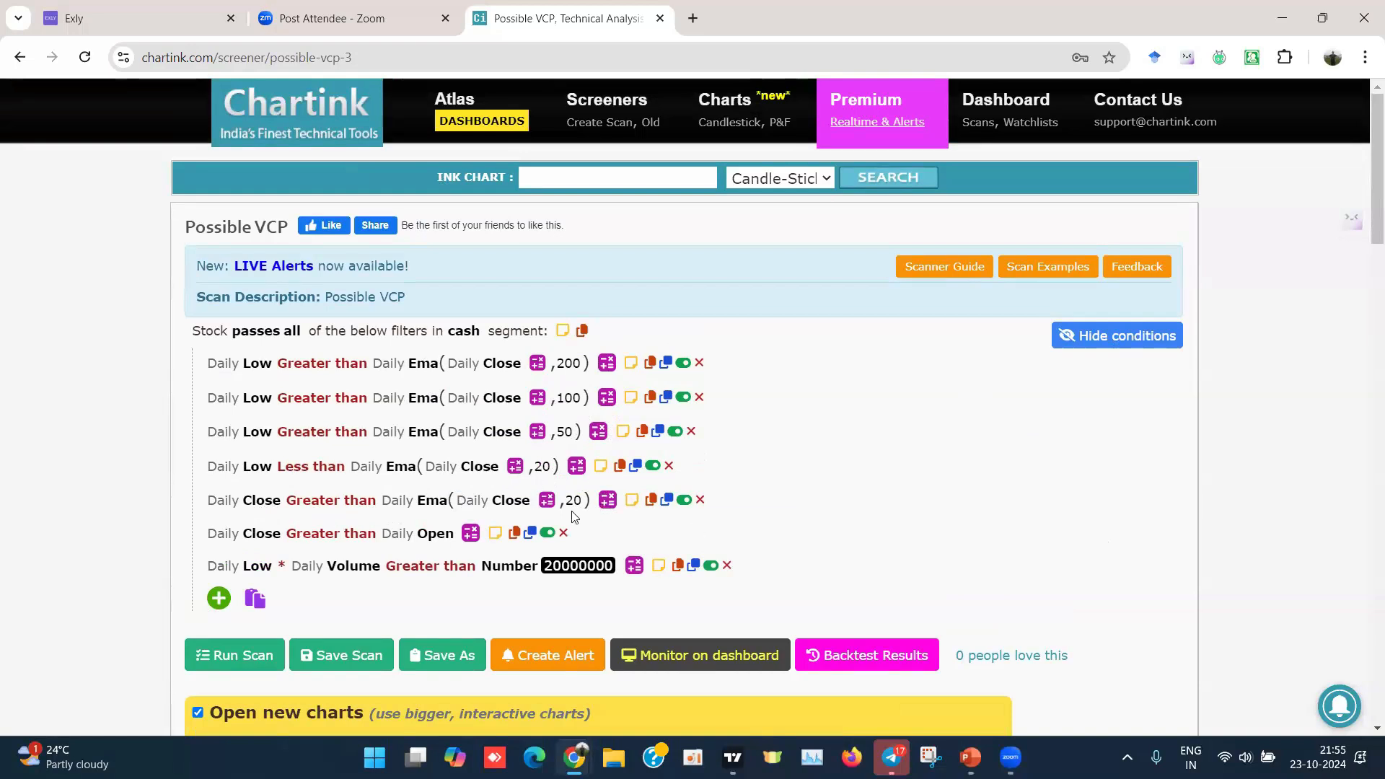
{"action": "scroll", "coordinate": [574, 516], "scroll_direction": "down", "scroll_amount": 1}
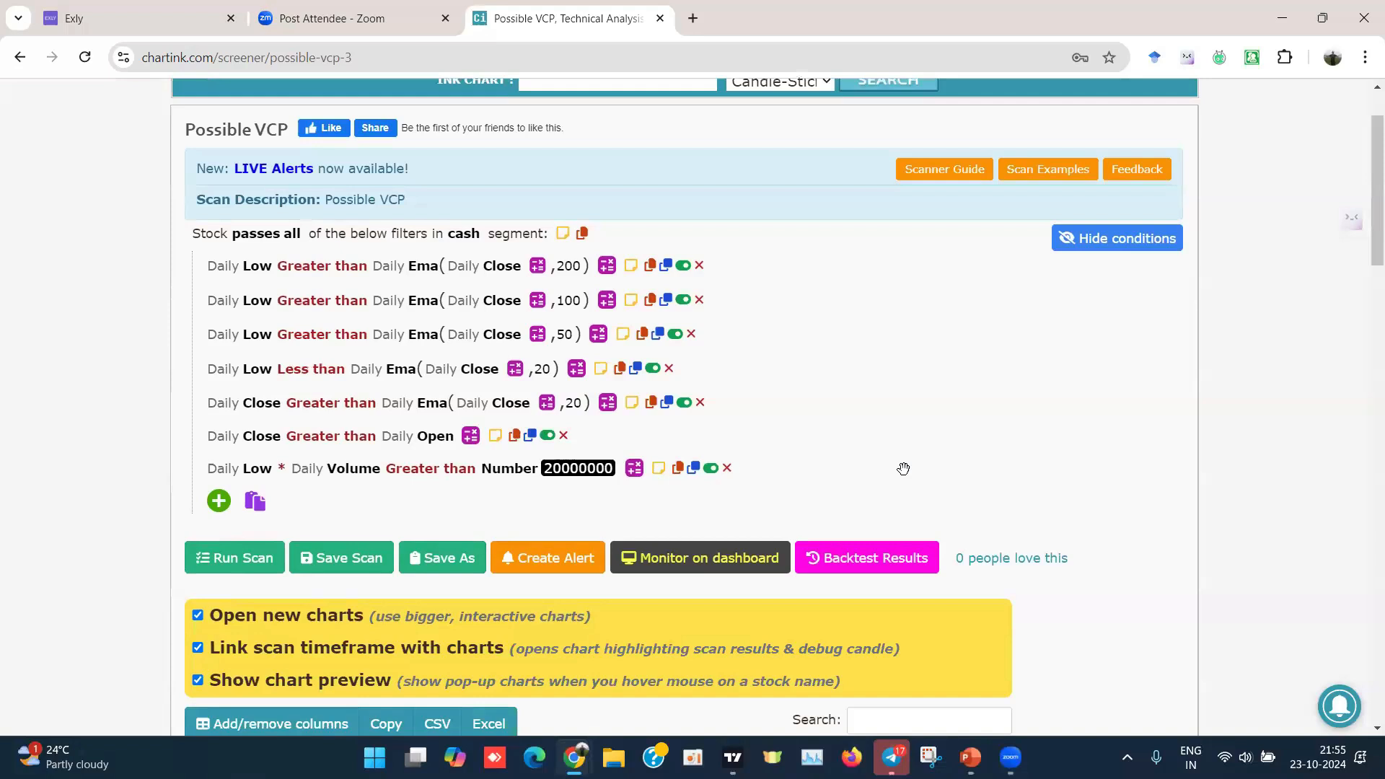
{"action": "scroll", "coordinate": [902, 470], "scroll_direction": "down", "scroll_amount": 1}
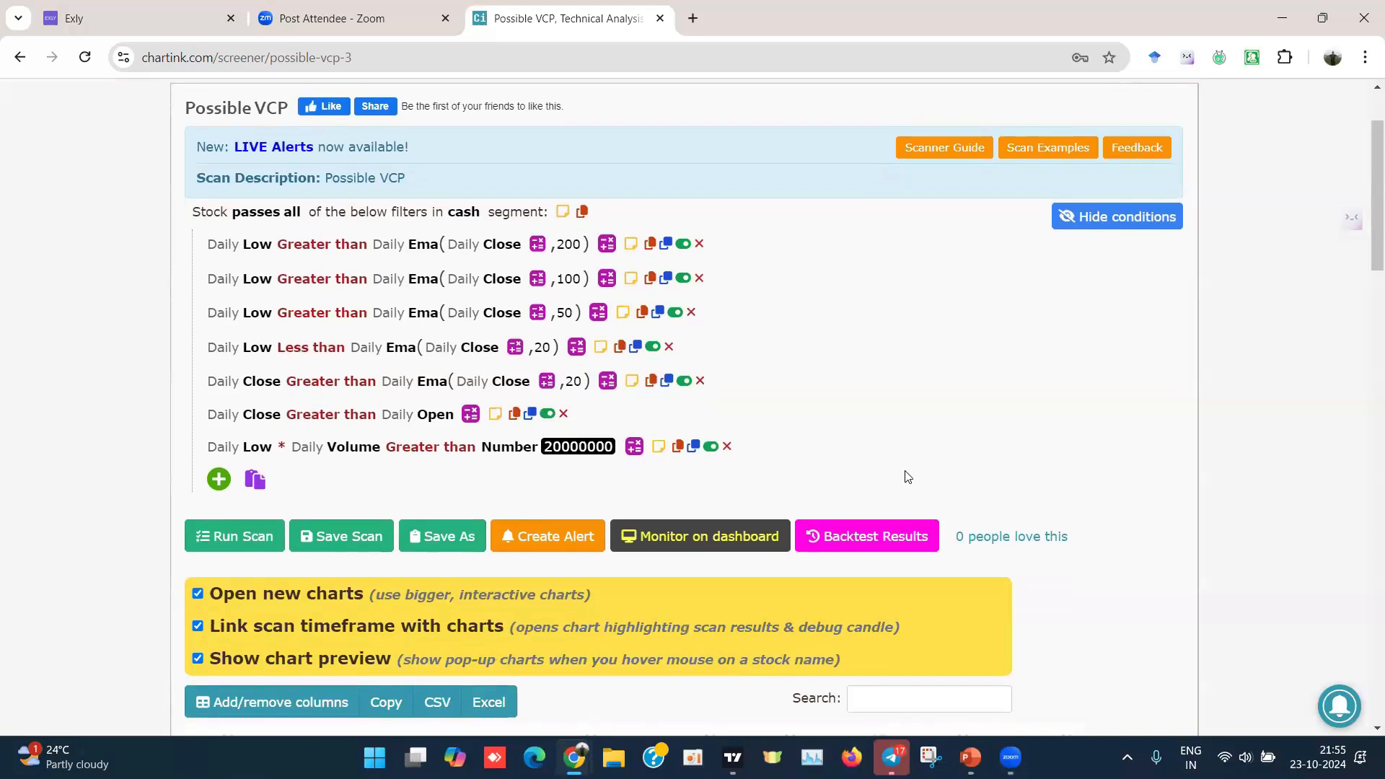
{"action": "scroll", "coordinate": [907, 477], "scroll_direction": "down", "scroll_amount": 1}
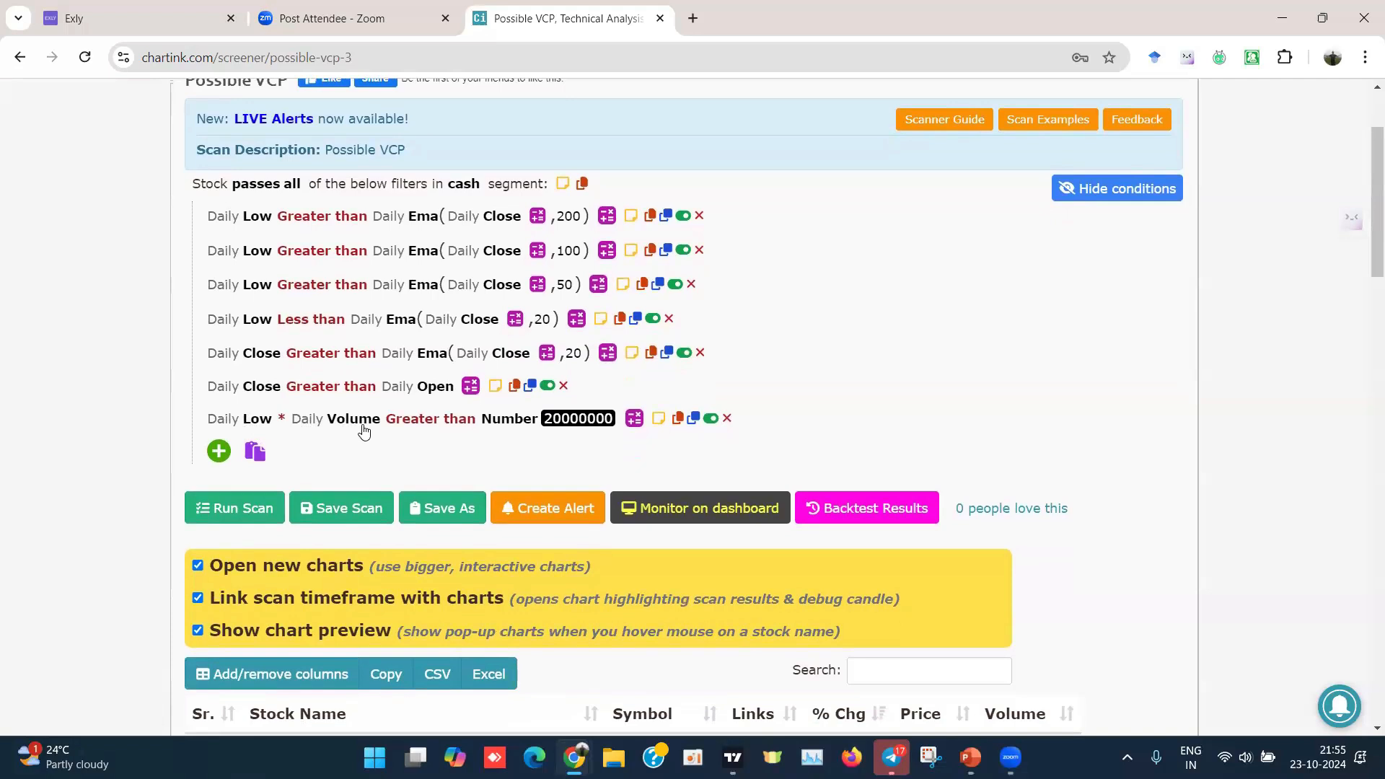
{"action": "left_click", "coordinate": [581, 424]}
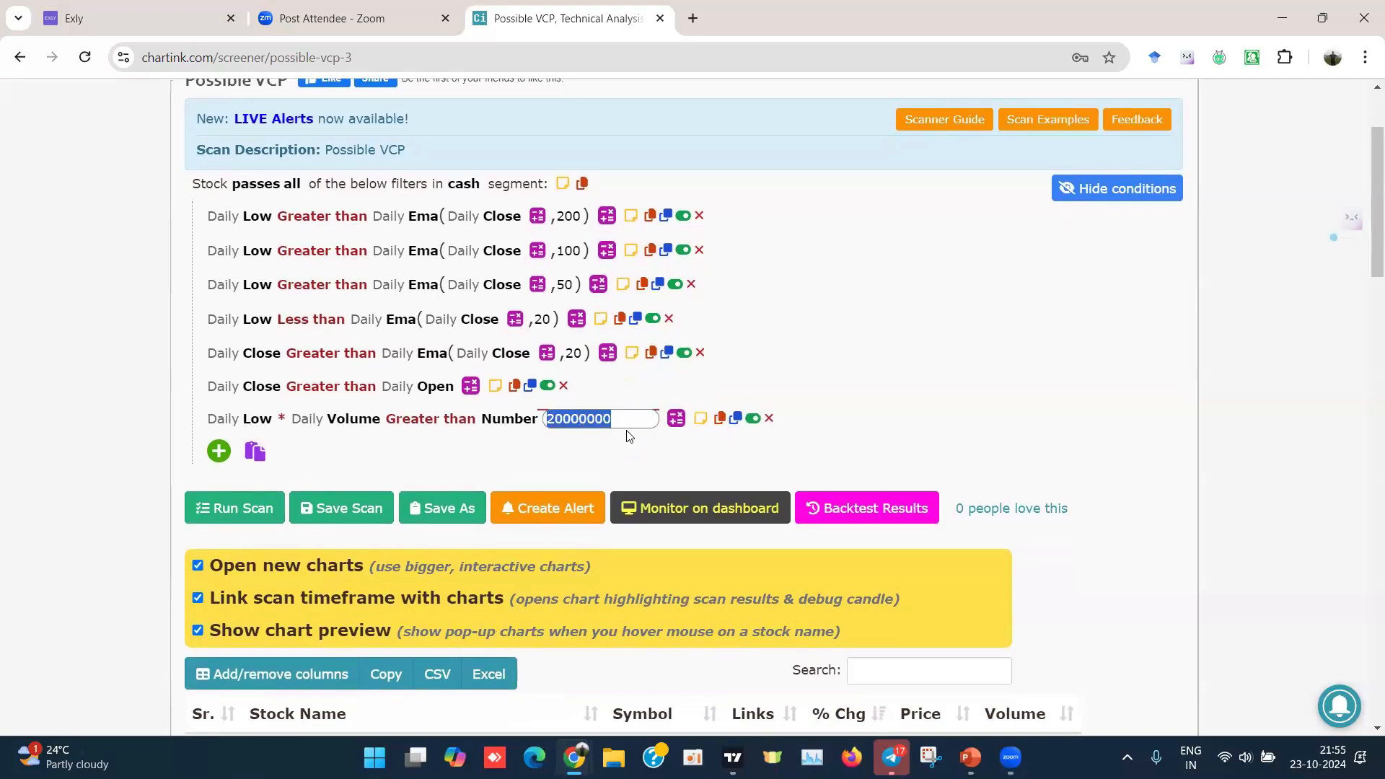
{"action": "left_click", "coordinate": [630, 428]}
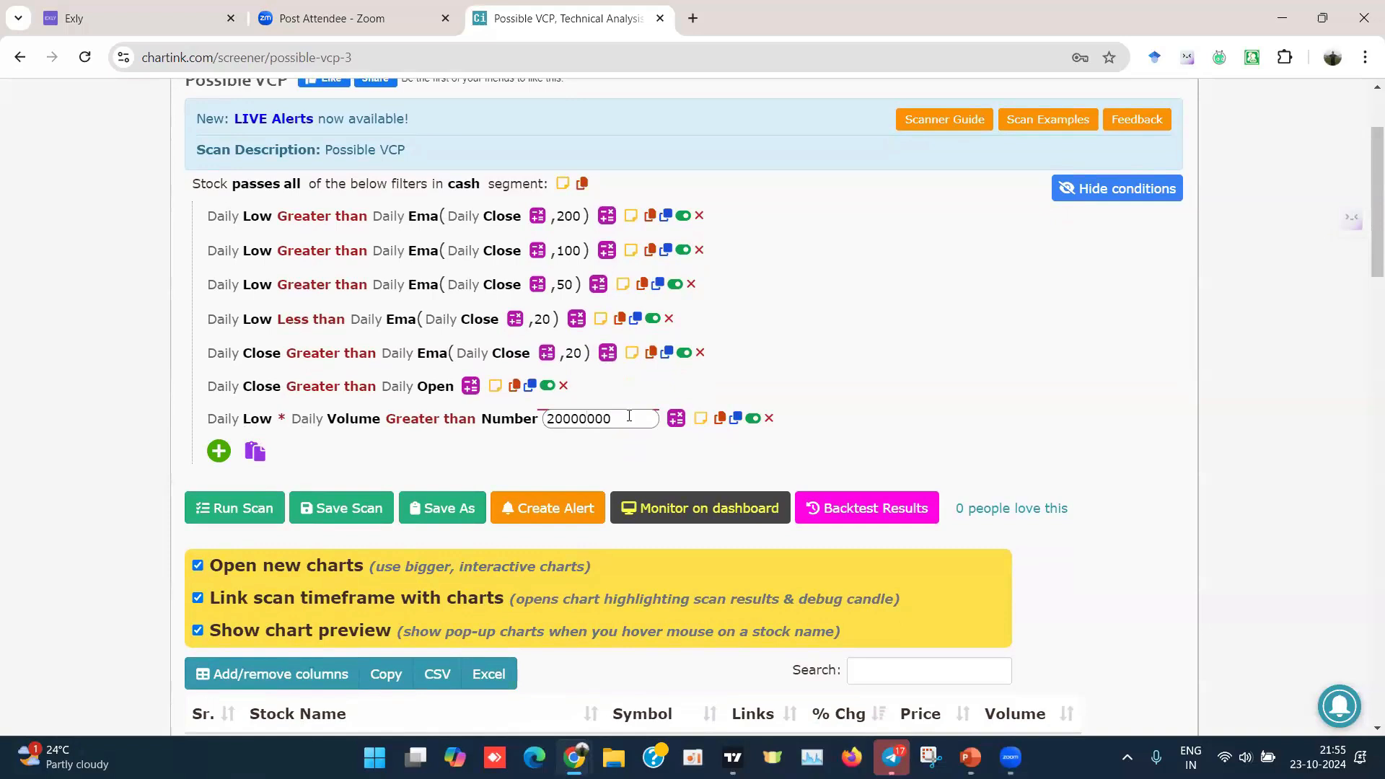
{"action": "type", "text": ",00,00,"}
{"action": "key", "text": "ctrl+a"}
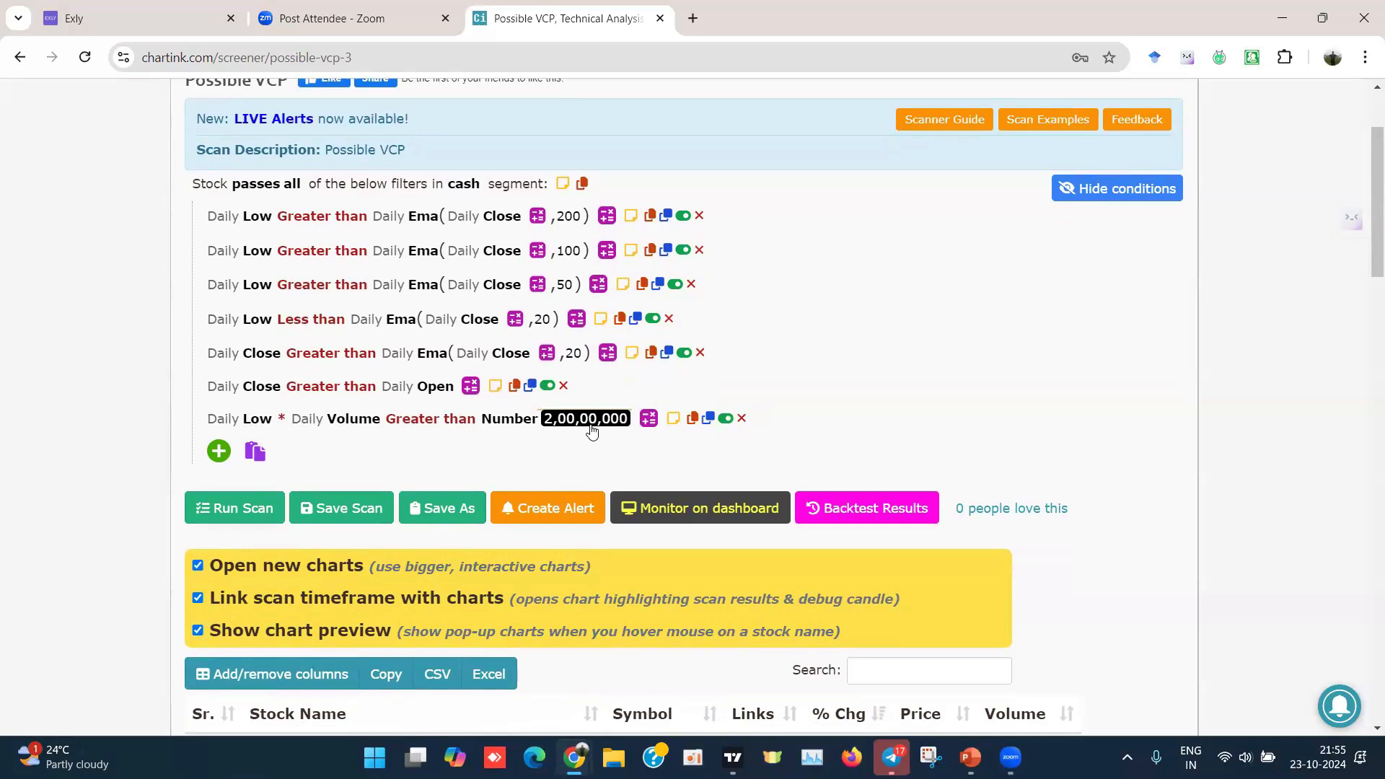
Step: Remove the comma separators from the low times volume threshold, restoring it to 20000000
{"action": "left_click", "coordinate": [618, 418]}
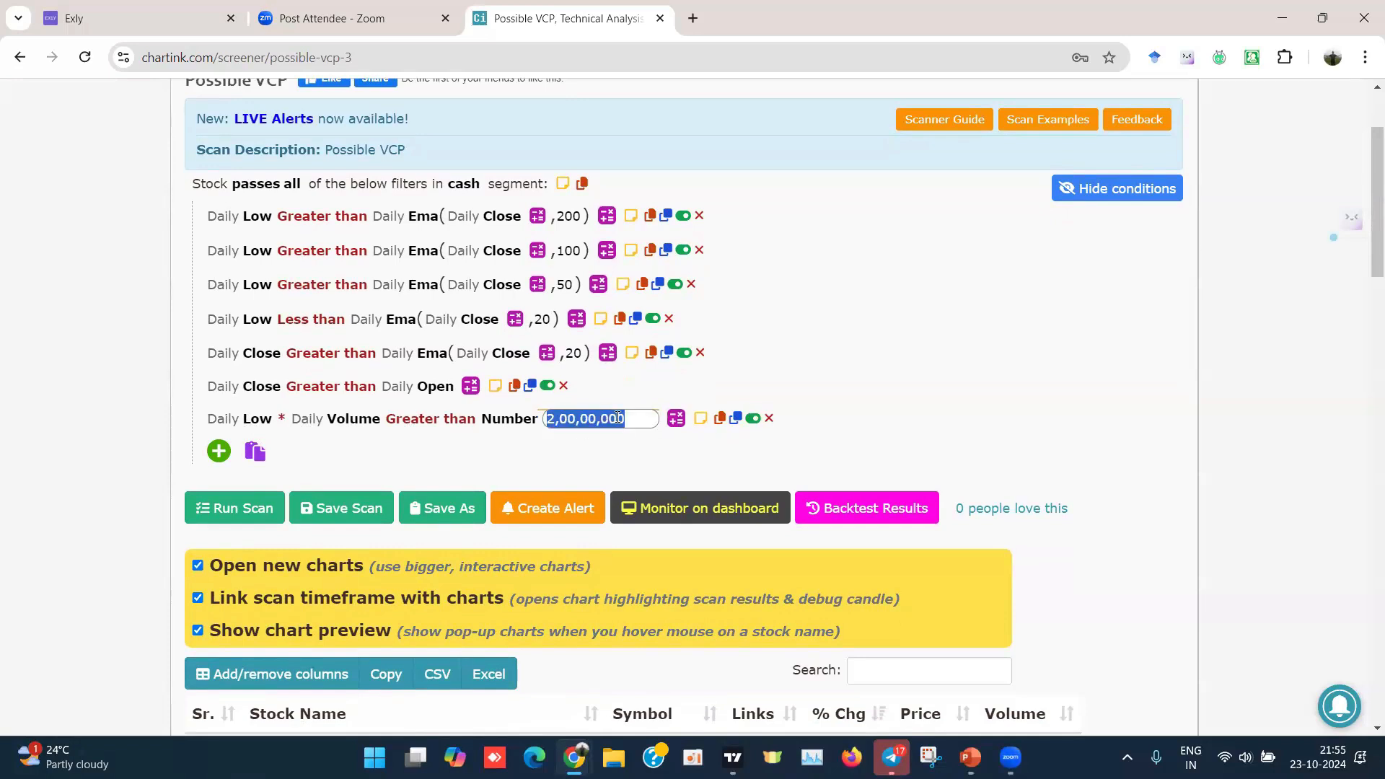
{"action": "left_click", "coordinate": [625, 418]}
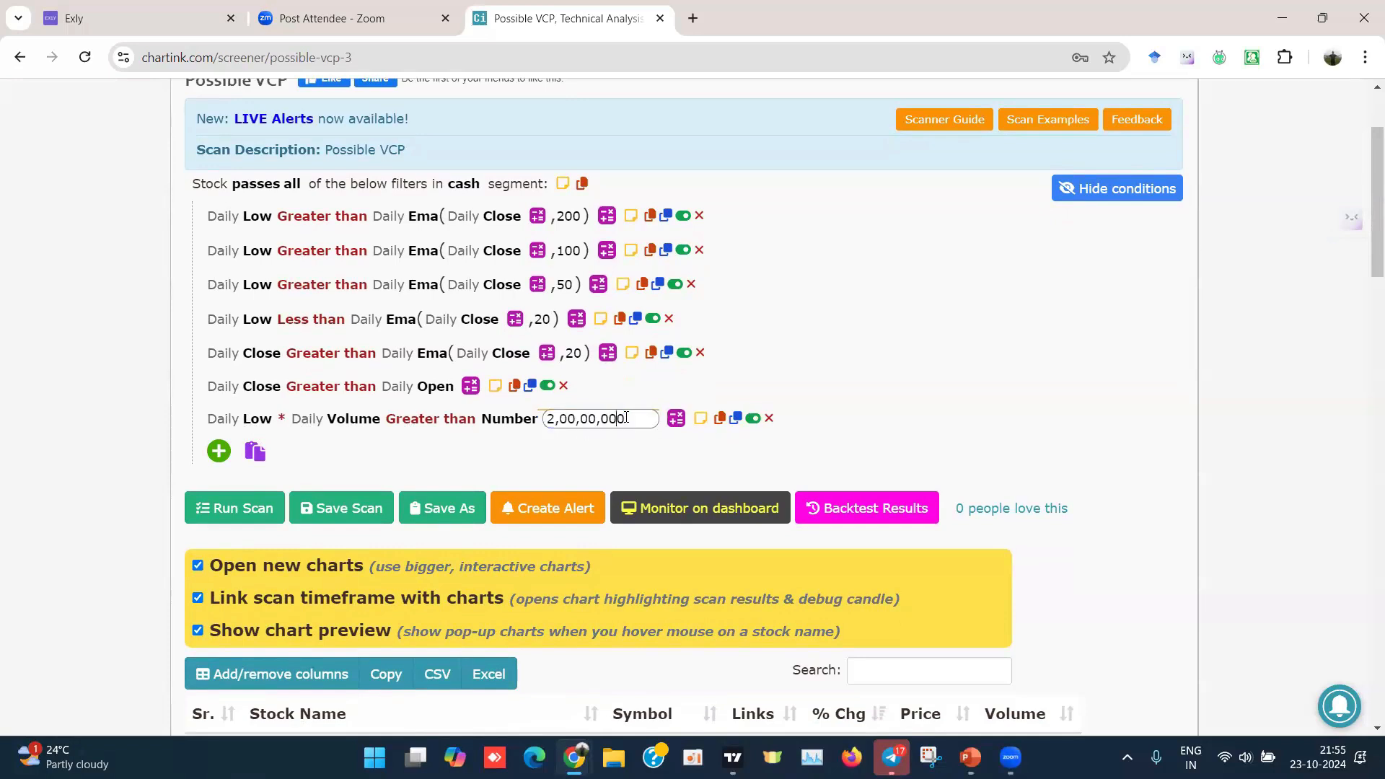
{"action": "key", "text": "Left"}
{"action": "key", "text": "Left"}
{"action": "key", "text": "Left"}
{"action": "key", "text": "BackSpace"}
{"action": "key", "text": "BackSpace"}
{"action": "key", "text": "Left"}
{"action": "key", "text": "BackSpace"}
{"action": "key", "text": "Return"}
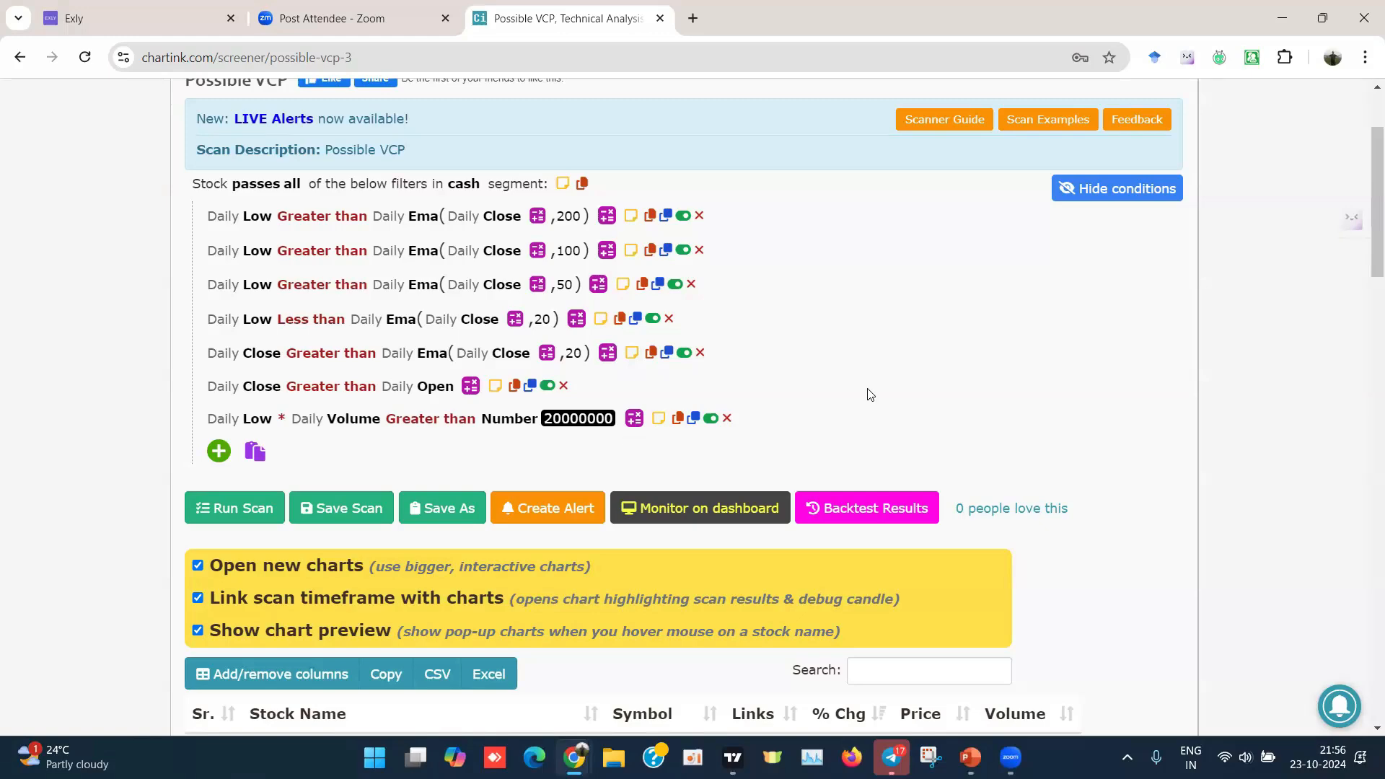
Step: Look through the first page of stocks filtered by the scan and preview the Aditya Birla Real Estate chart
{"action": "scroll", "coordinate": [867, 394], "scroll_direction": "down", "scroll_amount": 6}
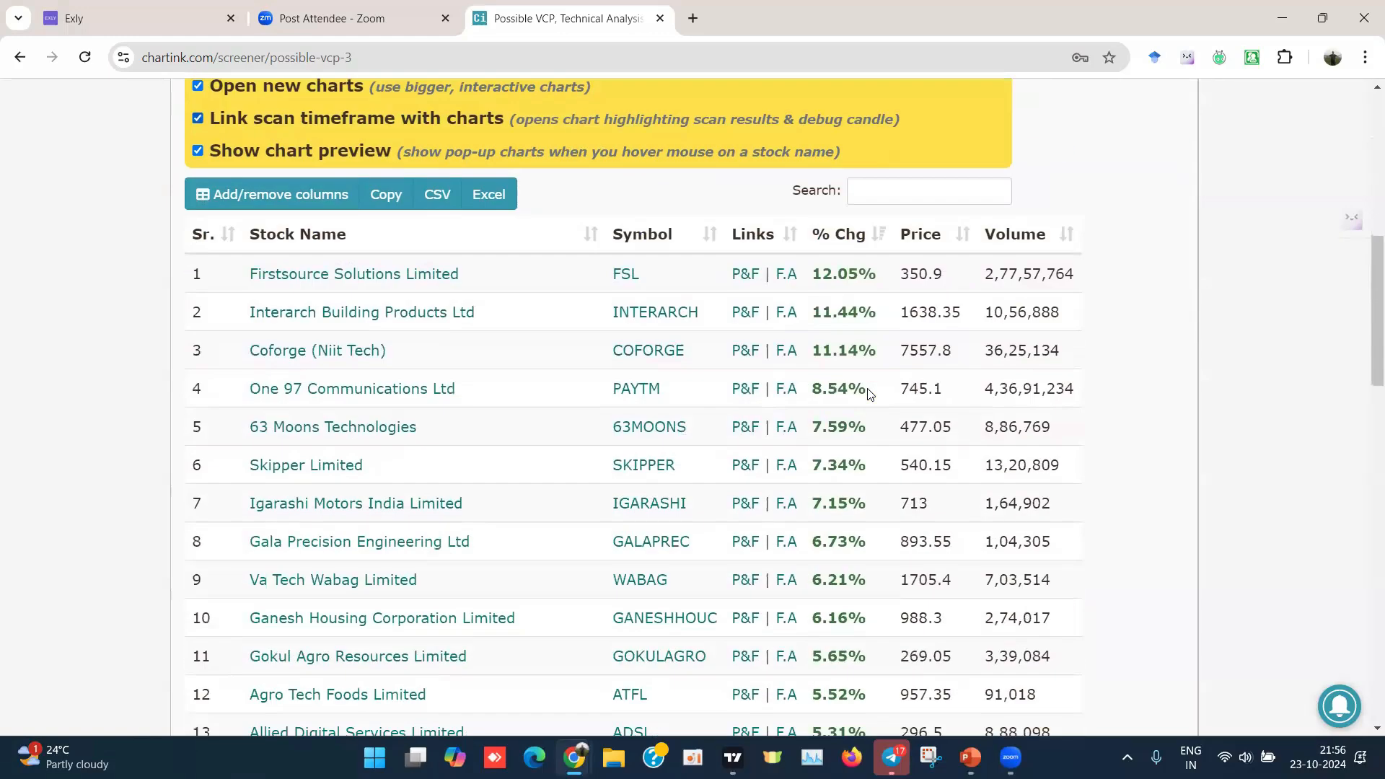
{"action": "scroll", "coordinate": [867, 394], "scroll_direction": "down", "scroll_amount": 9}
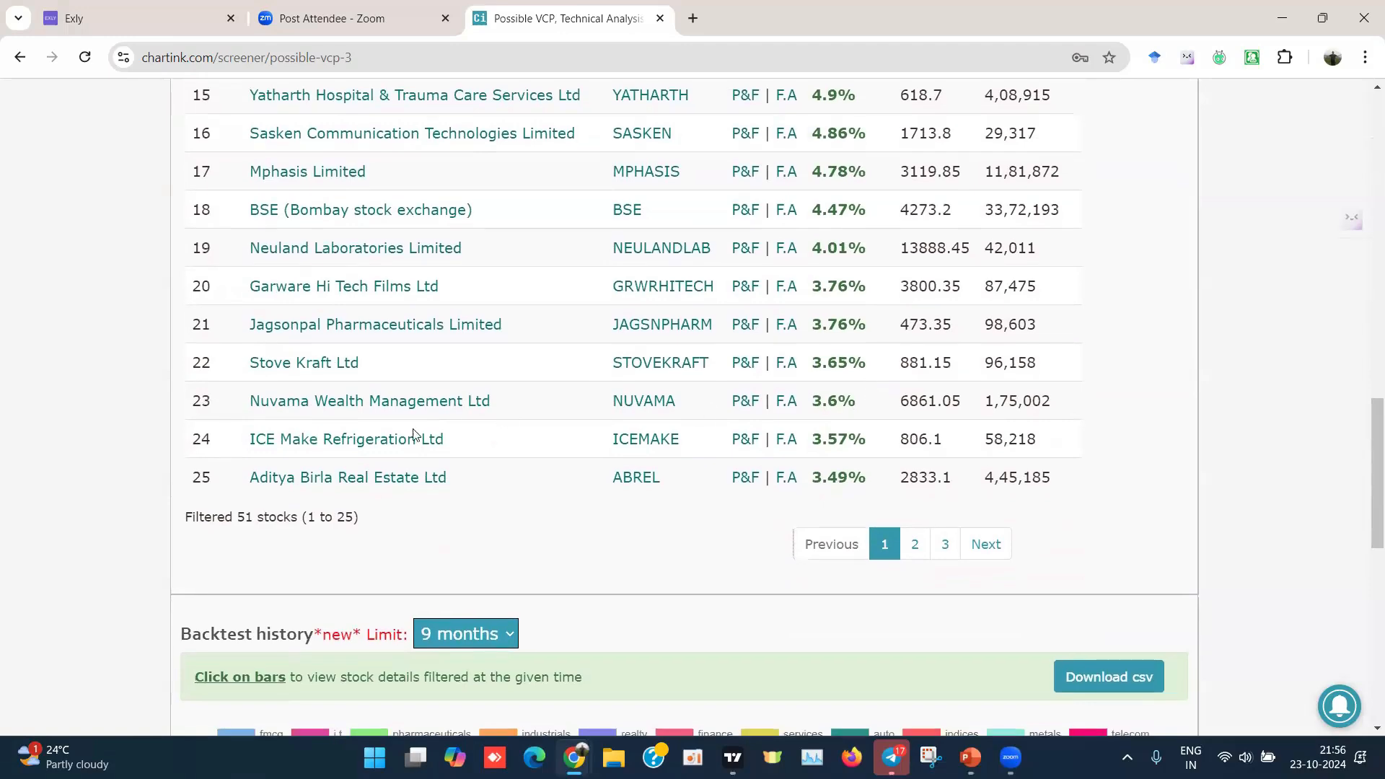
{"action": "mouse_move", "coordinate": [310, 477]}
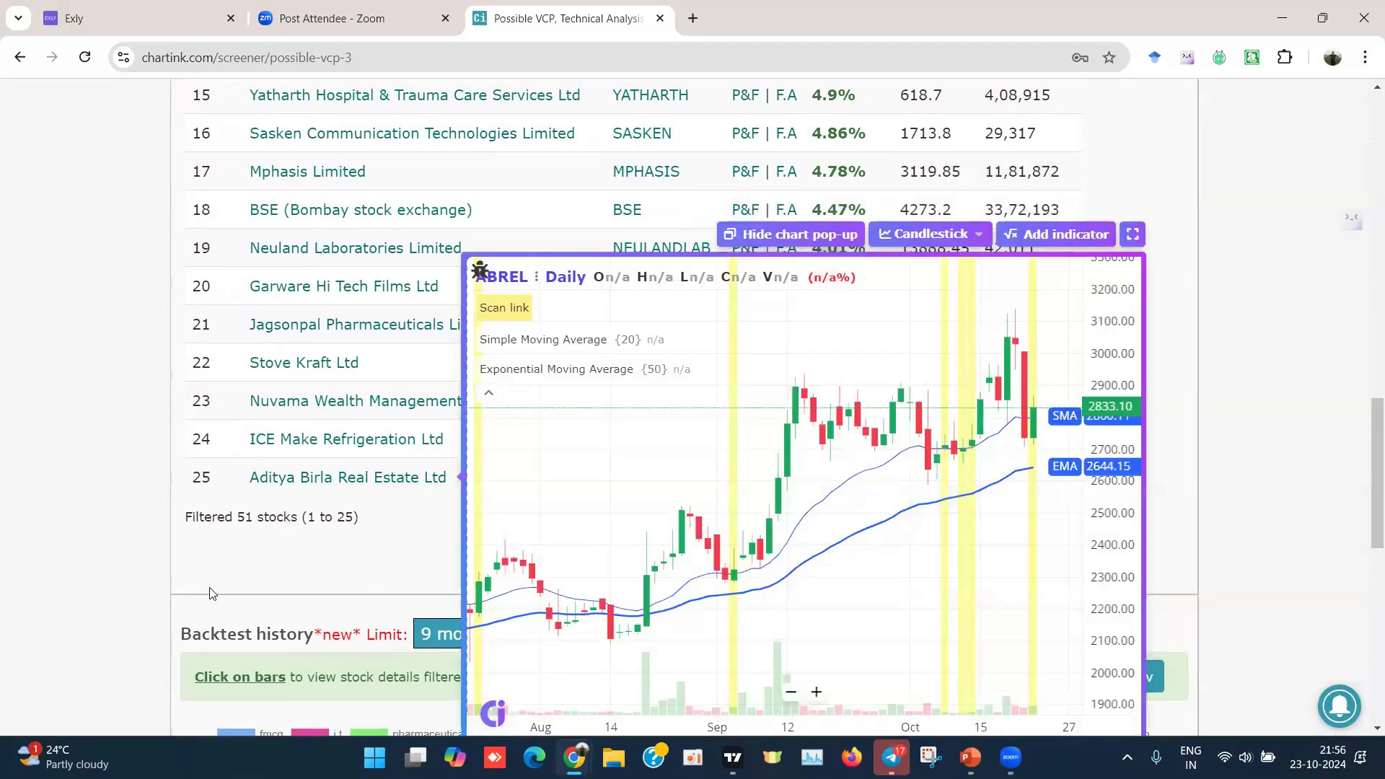
{"action": "scroll", "coordinate": [1292, 234], "scroll_direction": "up", "scroll_amount": 10}
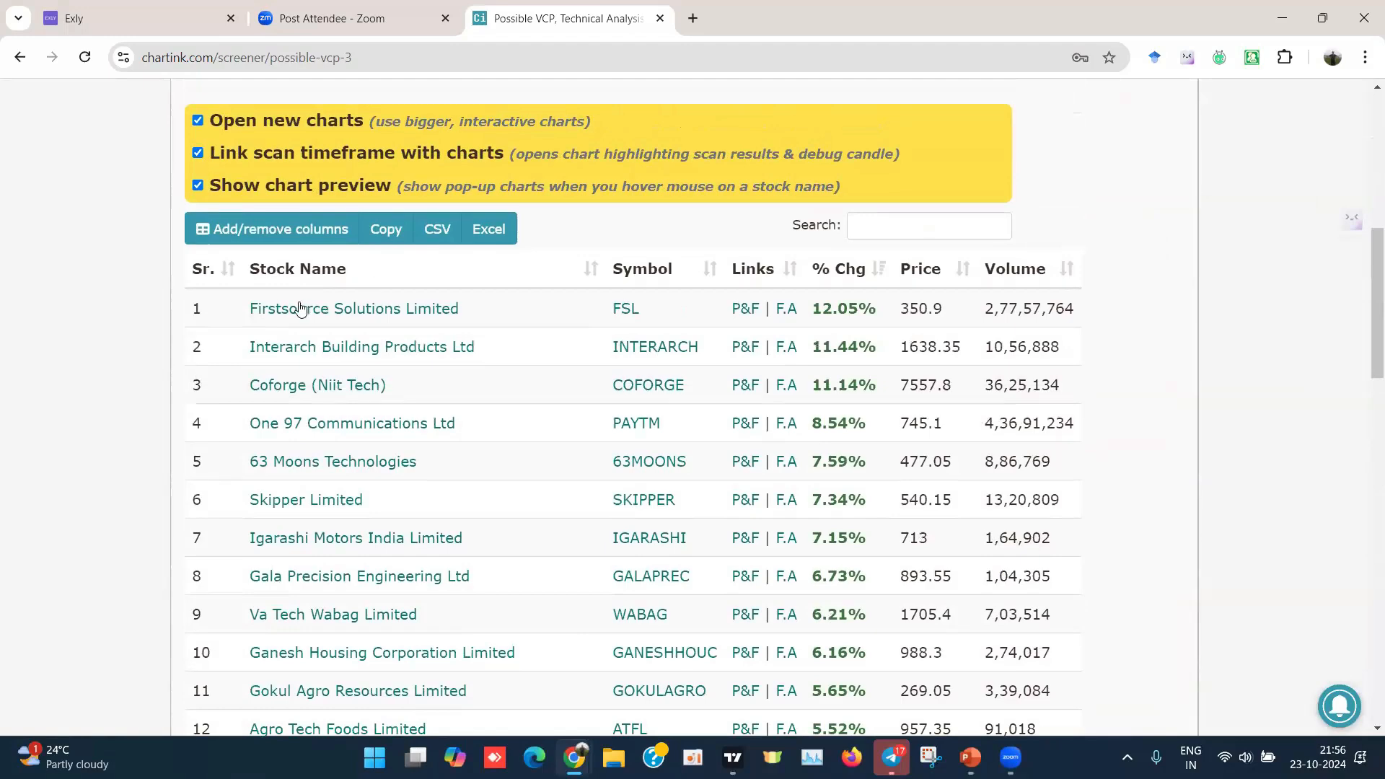
Step: Examine the Firstsource Solutions daily chart preview over shorter and longer periods, comparing price with the moving averages and the highlighted scan dates
{"action": "mouse_move", "coordinate": [299, 308]}
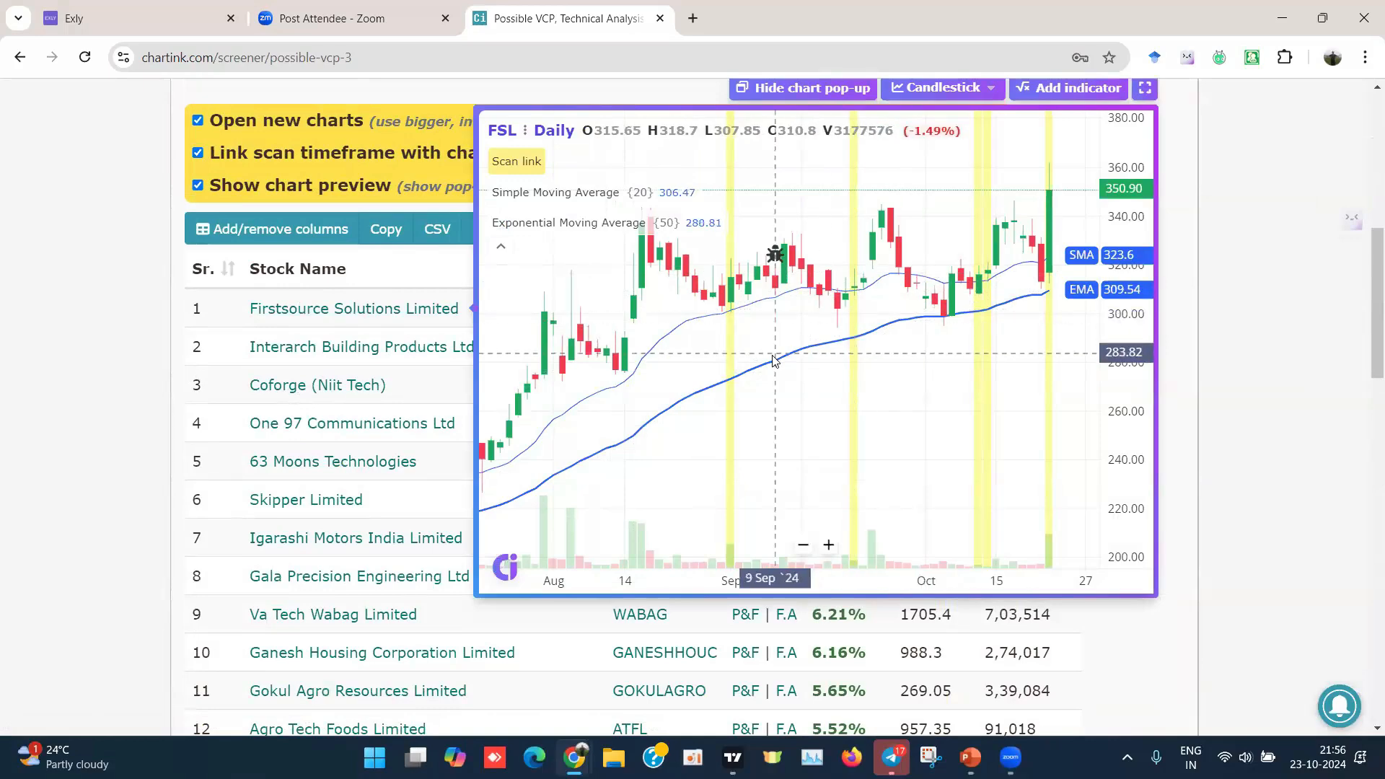
{"action": "scroll", "coordinate": [772, 360], "scroll_direction": "down", "scroll_amount": 5}
{"action": "scroll", "coordinate": [772, 361], "scroll_direction": "up", "scroll_amount": 4}
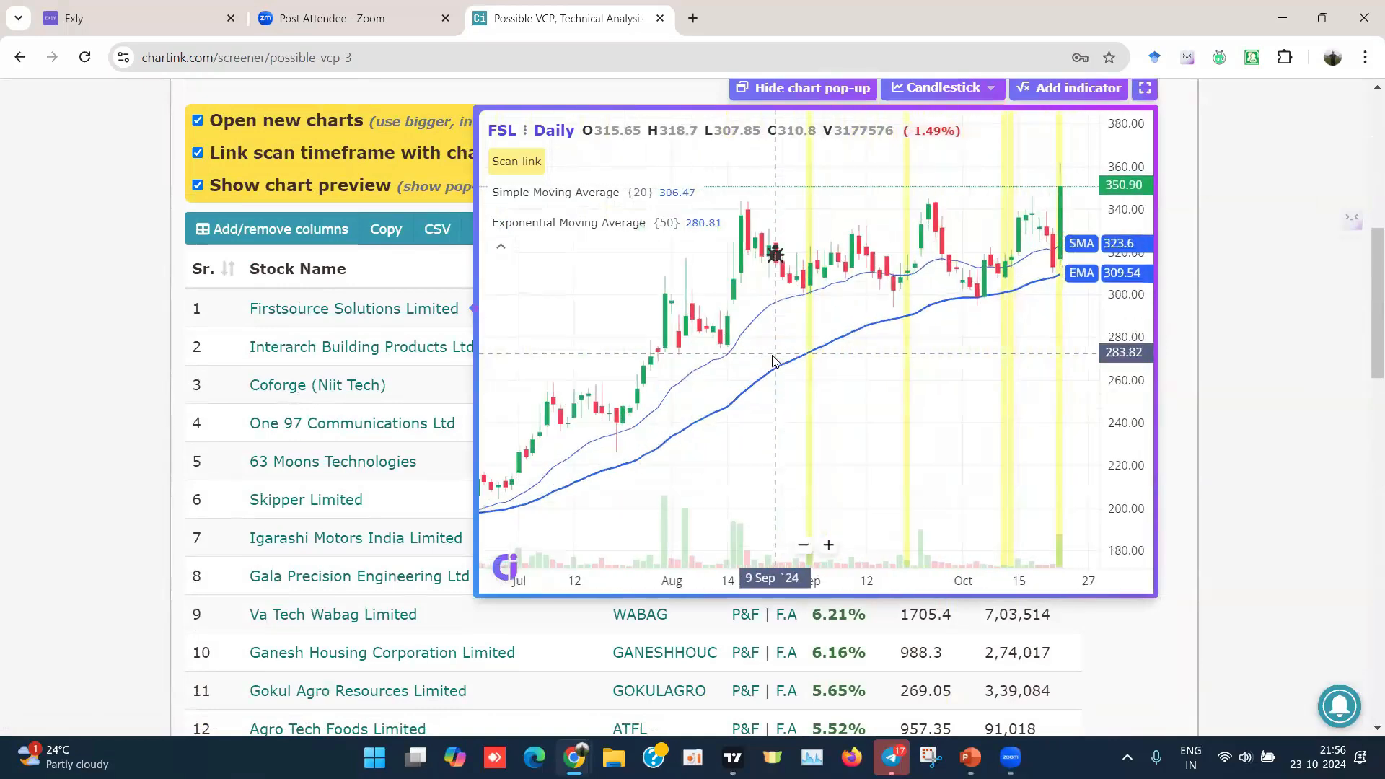
{"action": "scroll", "coordinate": [772, 360], "scroll_direction": "down", "scroll_amount": 4}
{"action": "scroll", "coordinate": [773, 361], "scroll_direction": "down", "scroll_amount": 6}
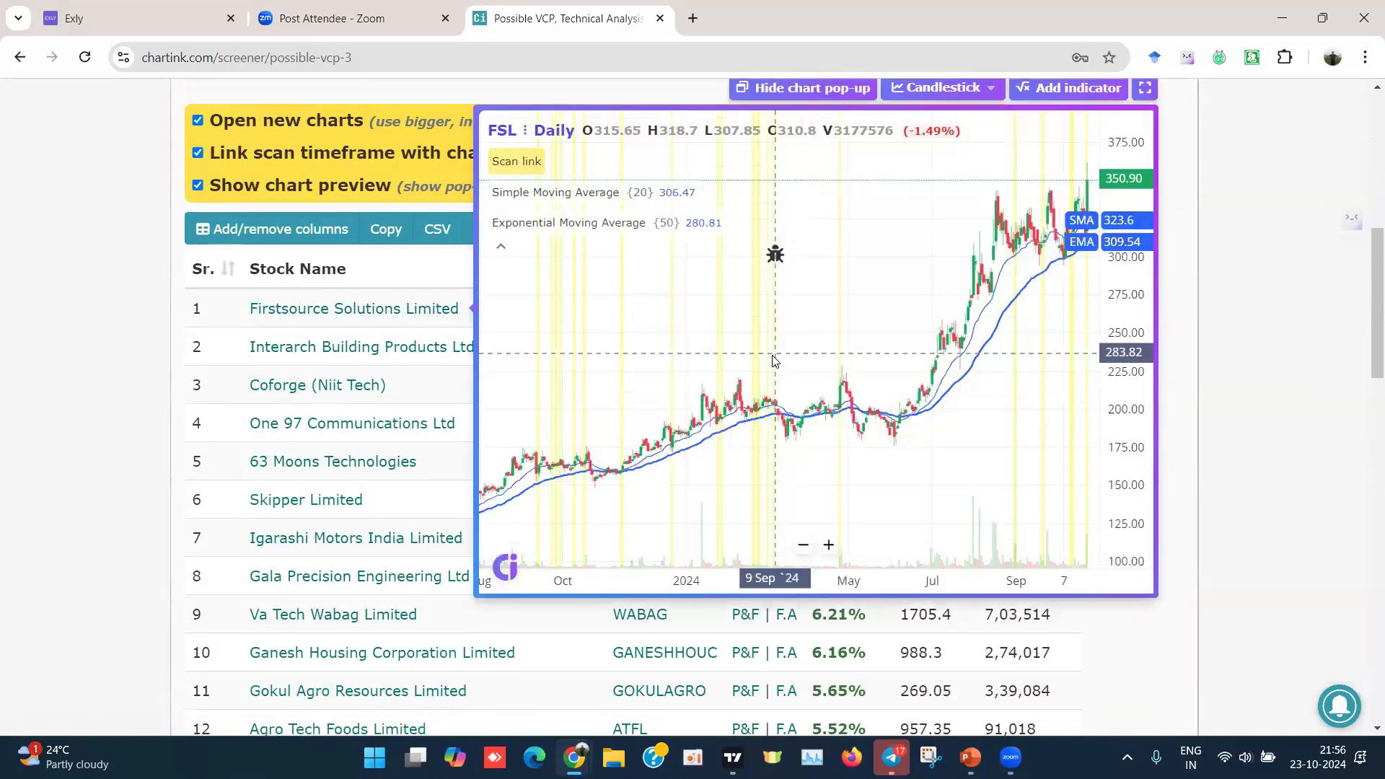
{"action": "scroll", "coordinate": [772, 361], "scroll_direction": "up", "scroll_amount": 2}
{"action": "scroll", "coordinate": [773, 361], "scroll_direction": "up", "scroll_amount": 3}
{"action": "scroll", "coordinate": [547, 322], "scroll_direction": "down", "scroll_amount": 3}
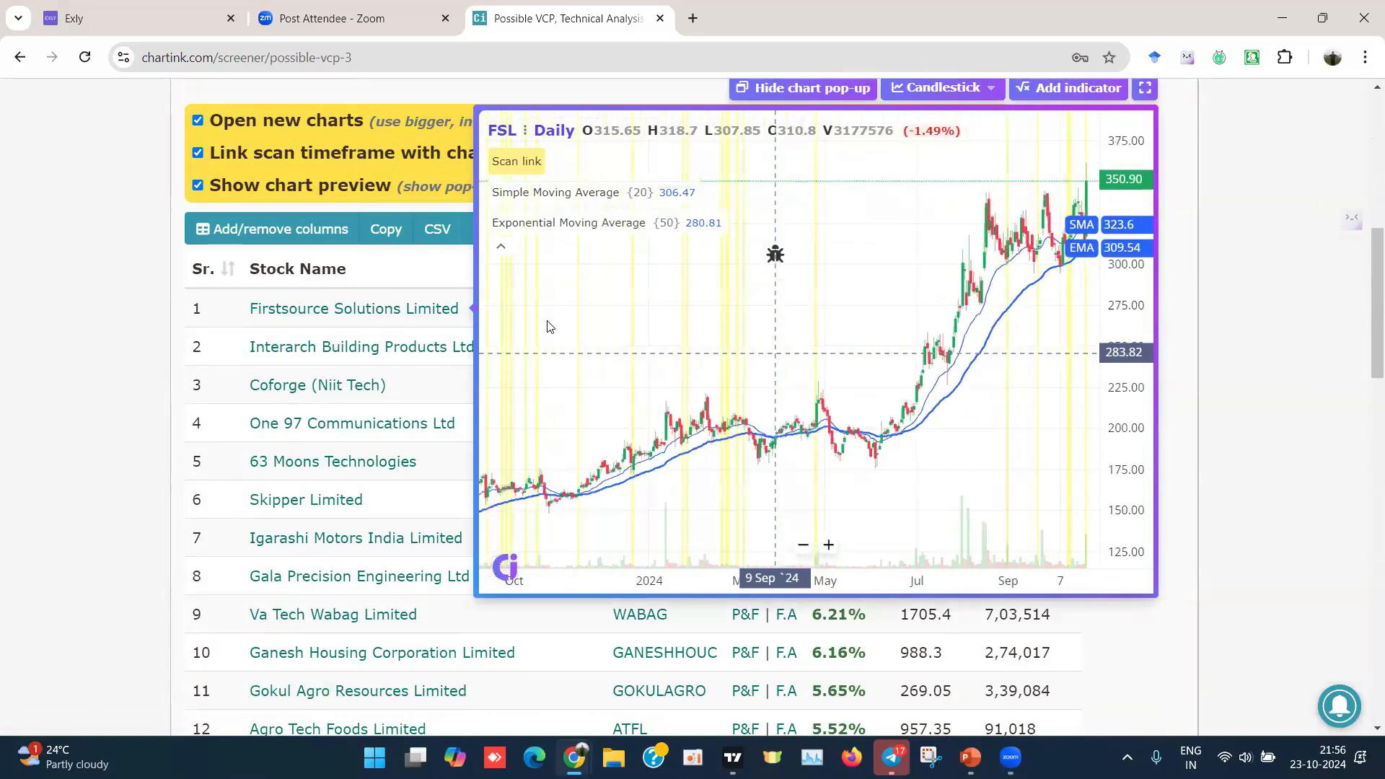
{"action": "scroll", "coordinate": [588, 379], "scroll_direction": "down", "scroll_amount": 3}
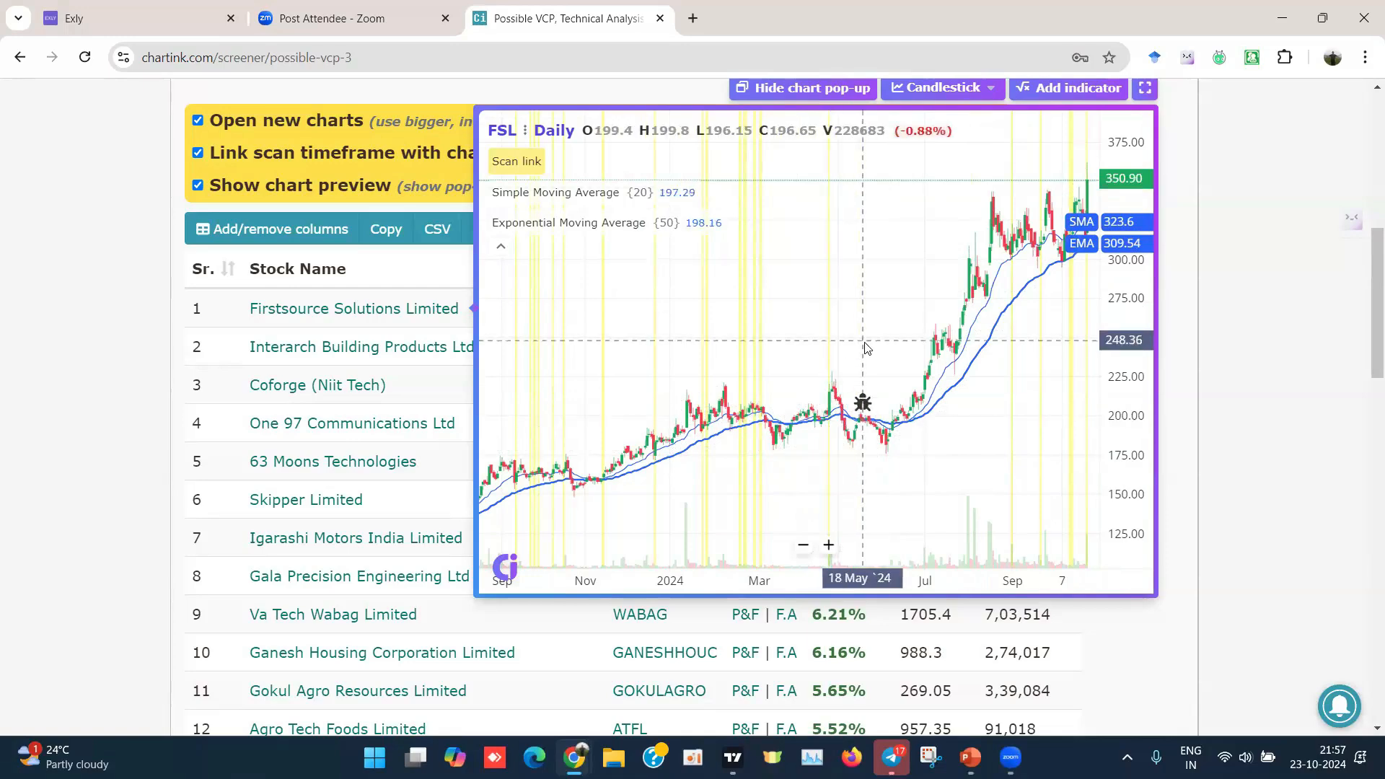
{"action": "scroll", "coordinate": [865, 349], "scroll_direction": "up", "scroll_amount": 5}
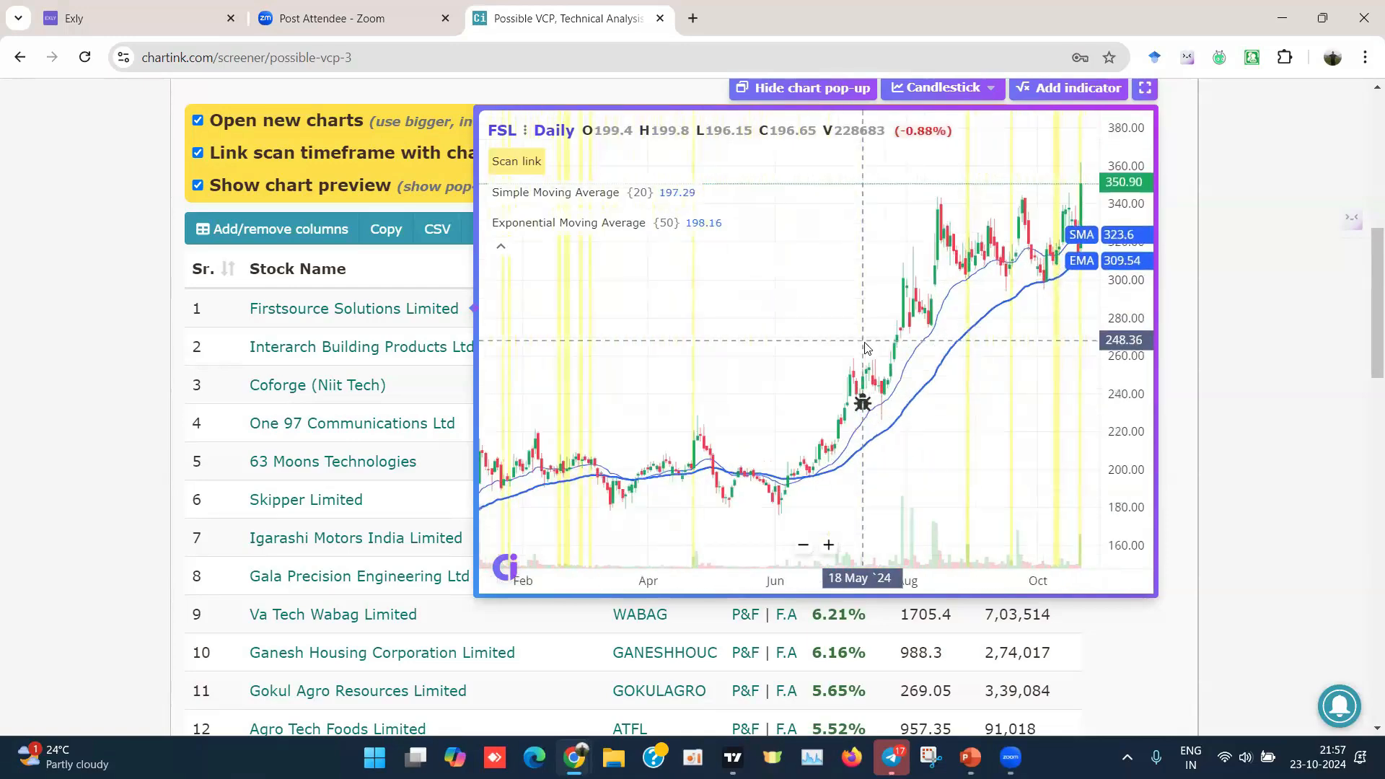
{"action": "scroll", "coordinate": [866, 348], "scroll_direction": "down", "scroll_amount": 3}
{"action": "scroll", "coordinate": [865, 348], "scroll_direction": "up", "scroll_amount": 5}
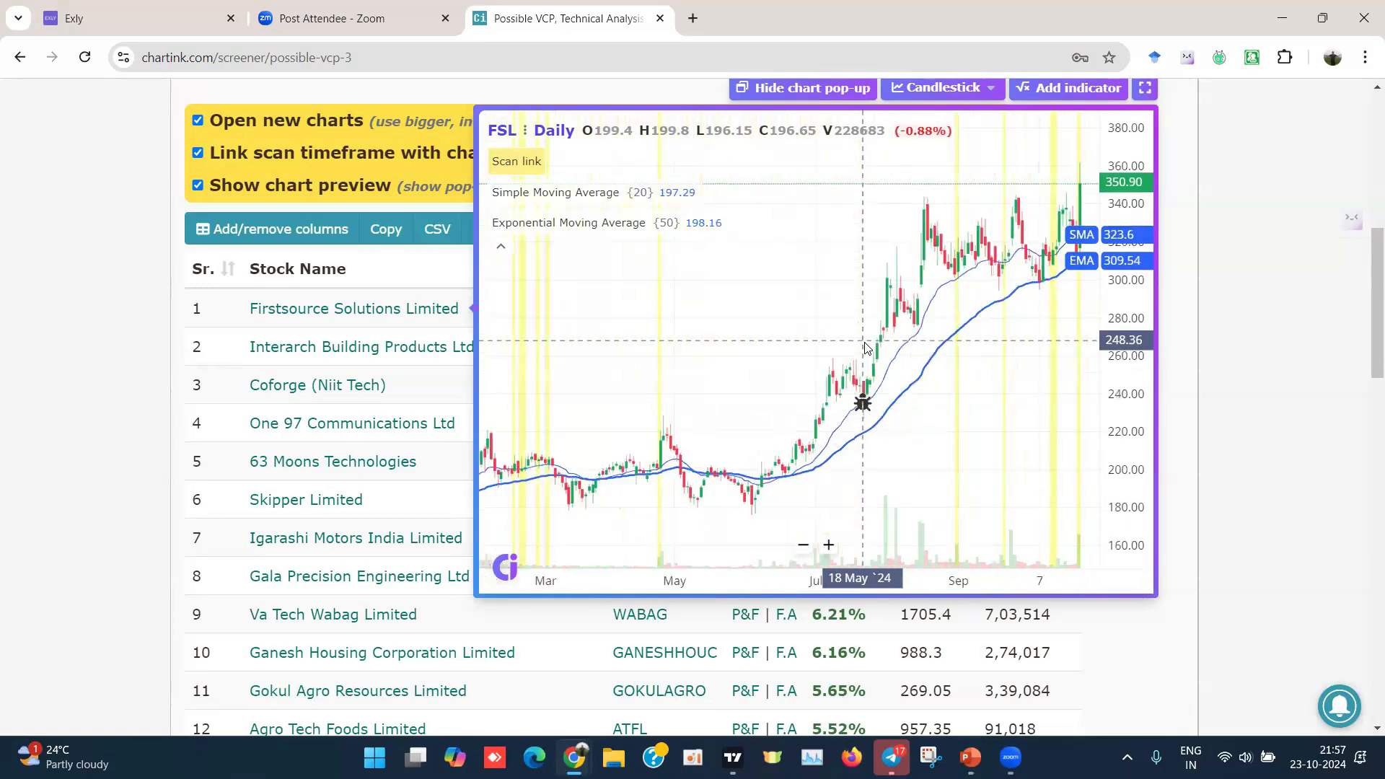
{"action": "scroll", "coordinate": [865, 348], "scroll_direction": "up", "scroll_amount": 3}
{"action": "scroll", "coordinate": [866, 348], "scroll_direction": "down", "scroll_amount": 5}
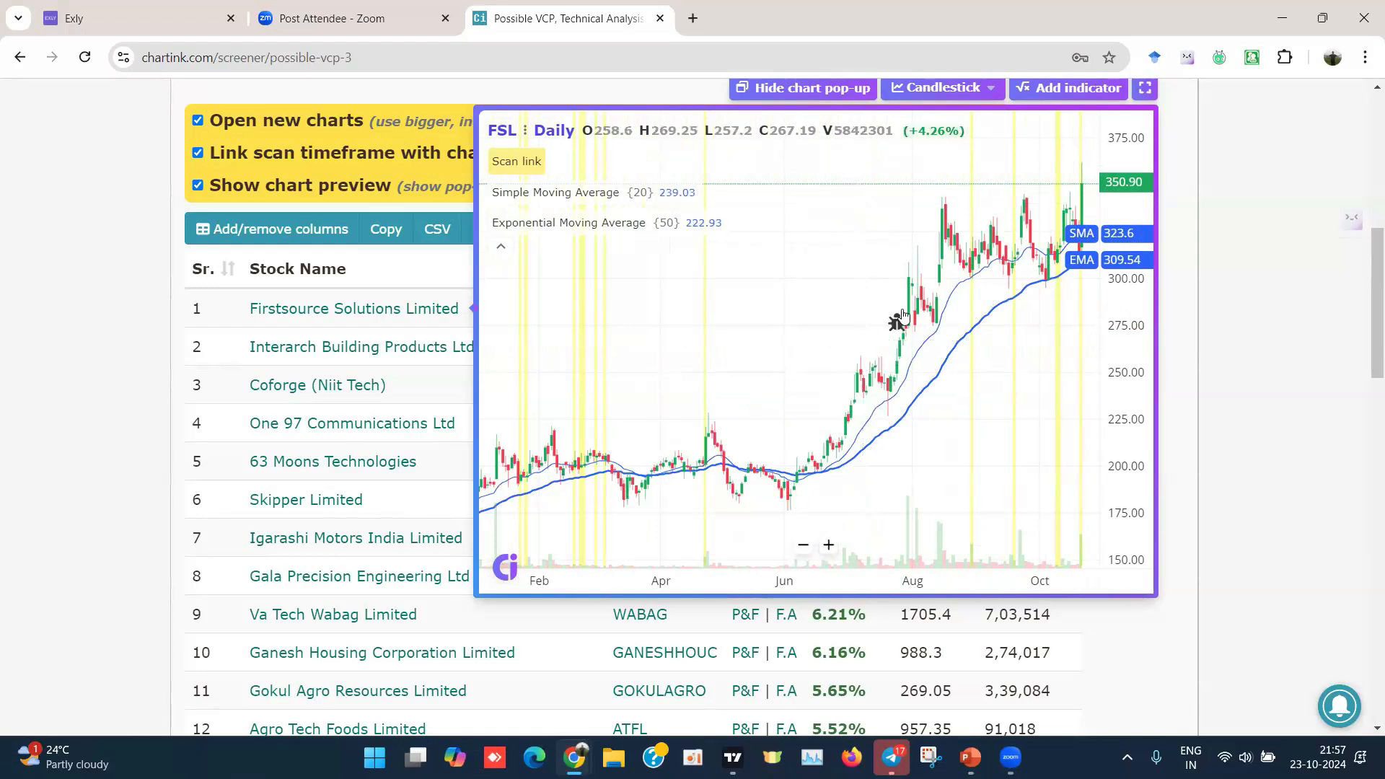
{"action": "scroll", "coordinate": [894, 311], "scroll_direction": "up", "scroll_amount": 1}
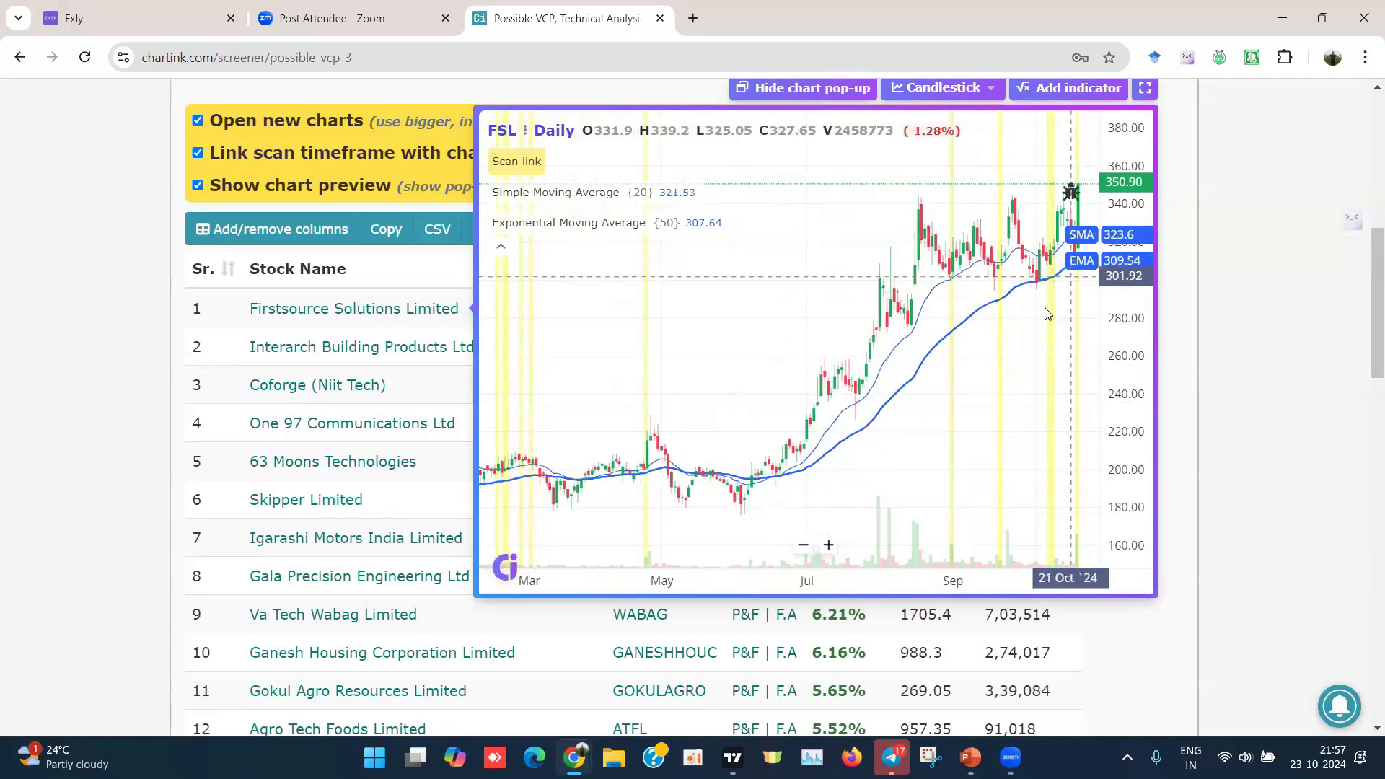
{"action": "scroll", "coordinate": [1013, 360], "scroll_direction": "down", "scroll_amount": 2}
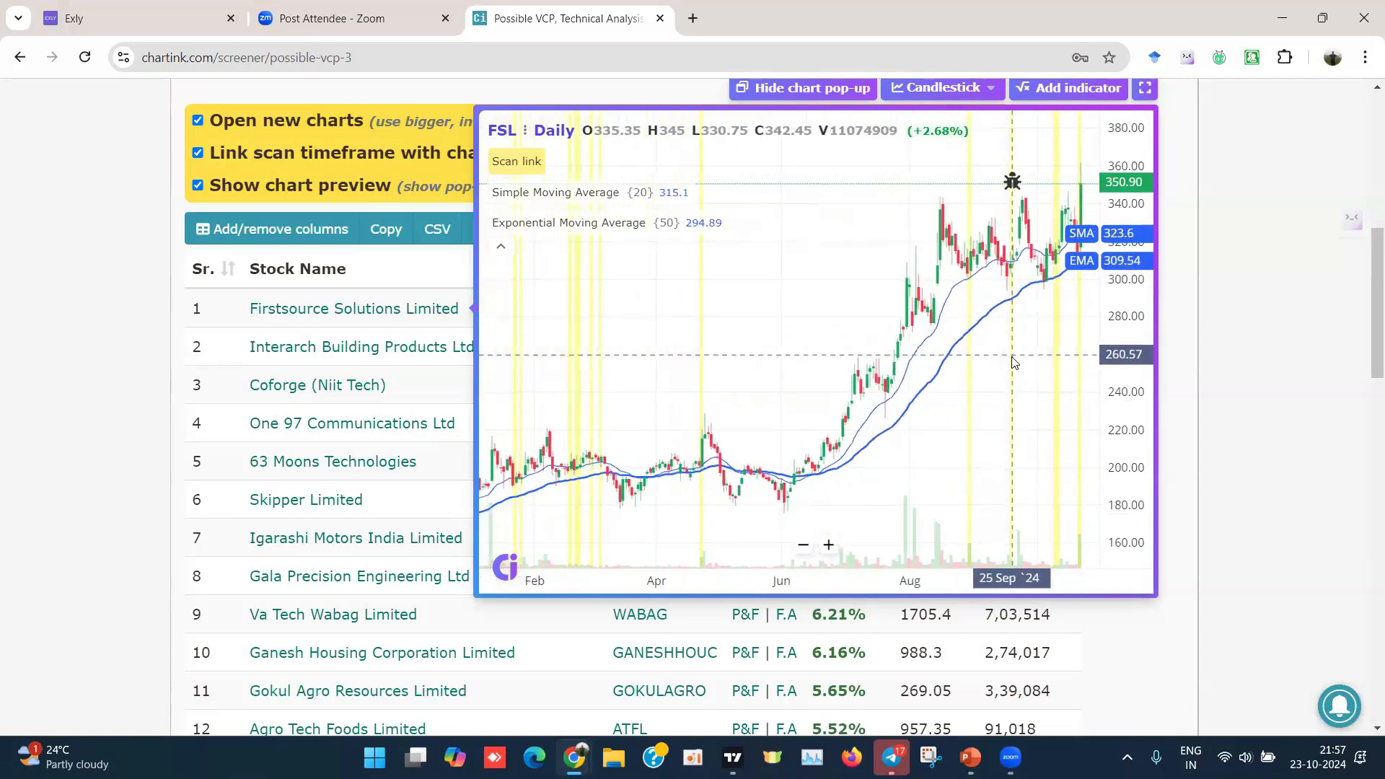
{"action": "scroll", "coordinate": [853, 343], "scroll_direction": "down", "scroll_amount": 2}
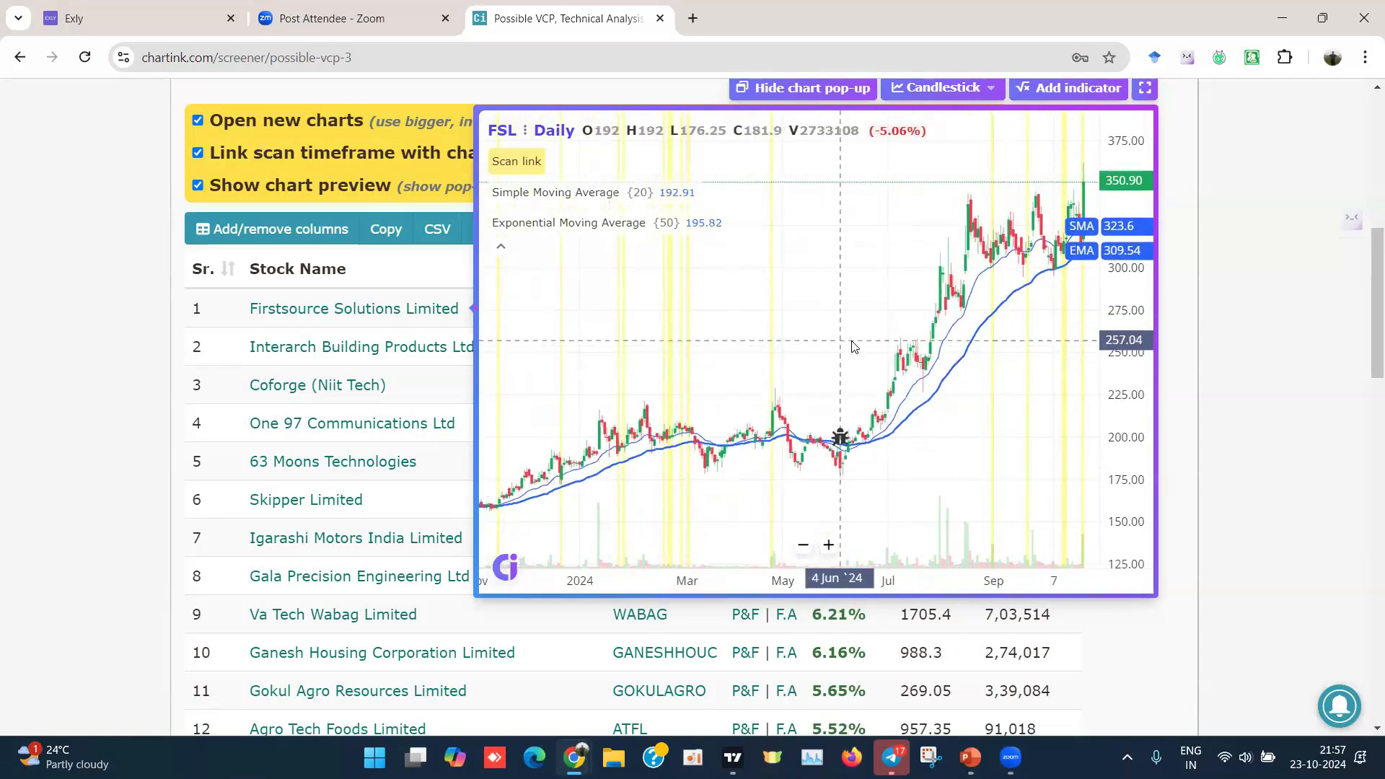
{"action": "scroll", "coordinate": [852, 346], "scroll_direction": "down", "scroll_amount": 3}
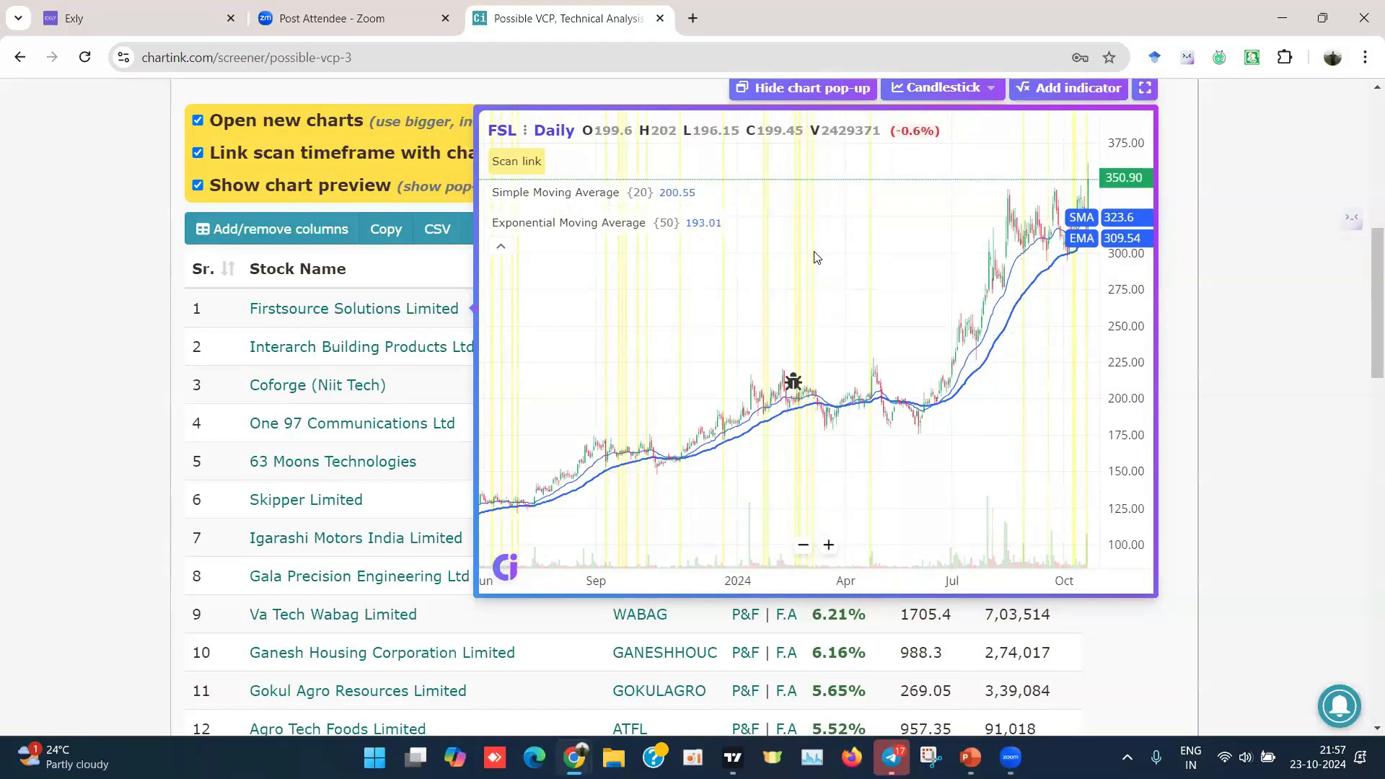
{"action": "scroll", "coordinate": [816, 257], "scroll_direction": "up", "scroll_amount": 1}
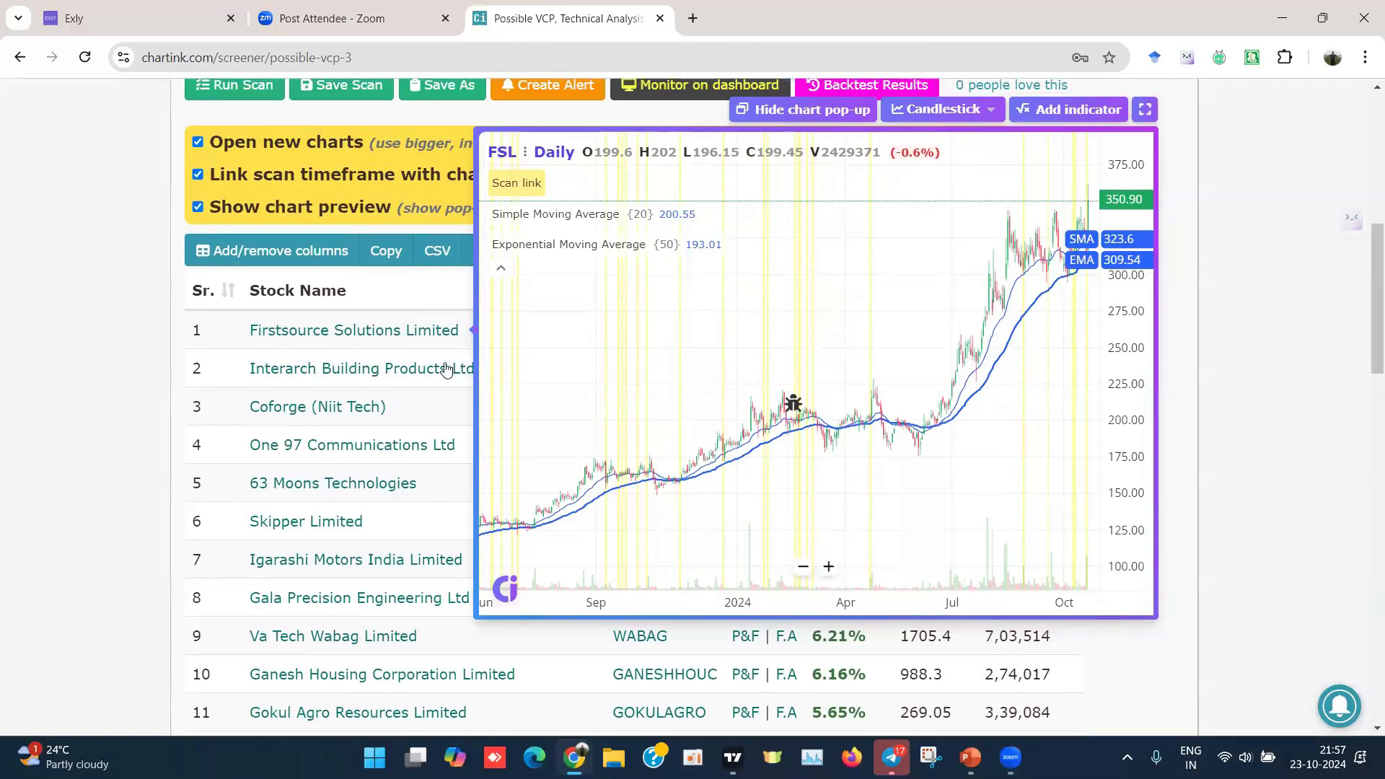
Step: Preview the daily charts of the filtered stocks one after another, from Interarch Building Products to Agro Tech Foods
{"action": "mouse_move", "coordinate": [298, 368]}
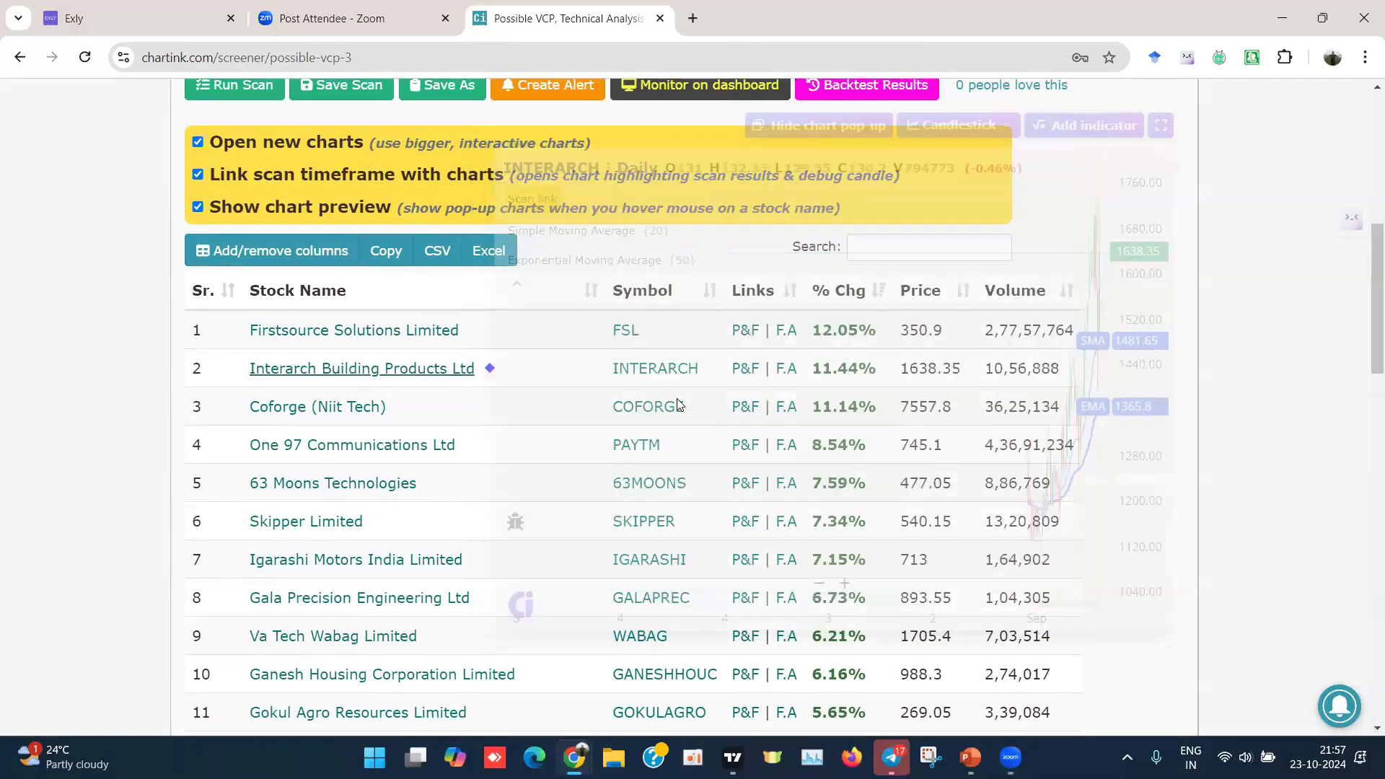
{"action": "scroll", "coordinate": [808, 383], "scroll_direction": "up", "scroll_amount": 3}
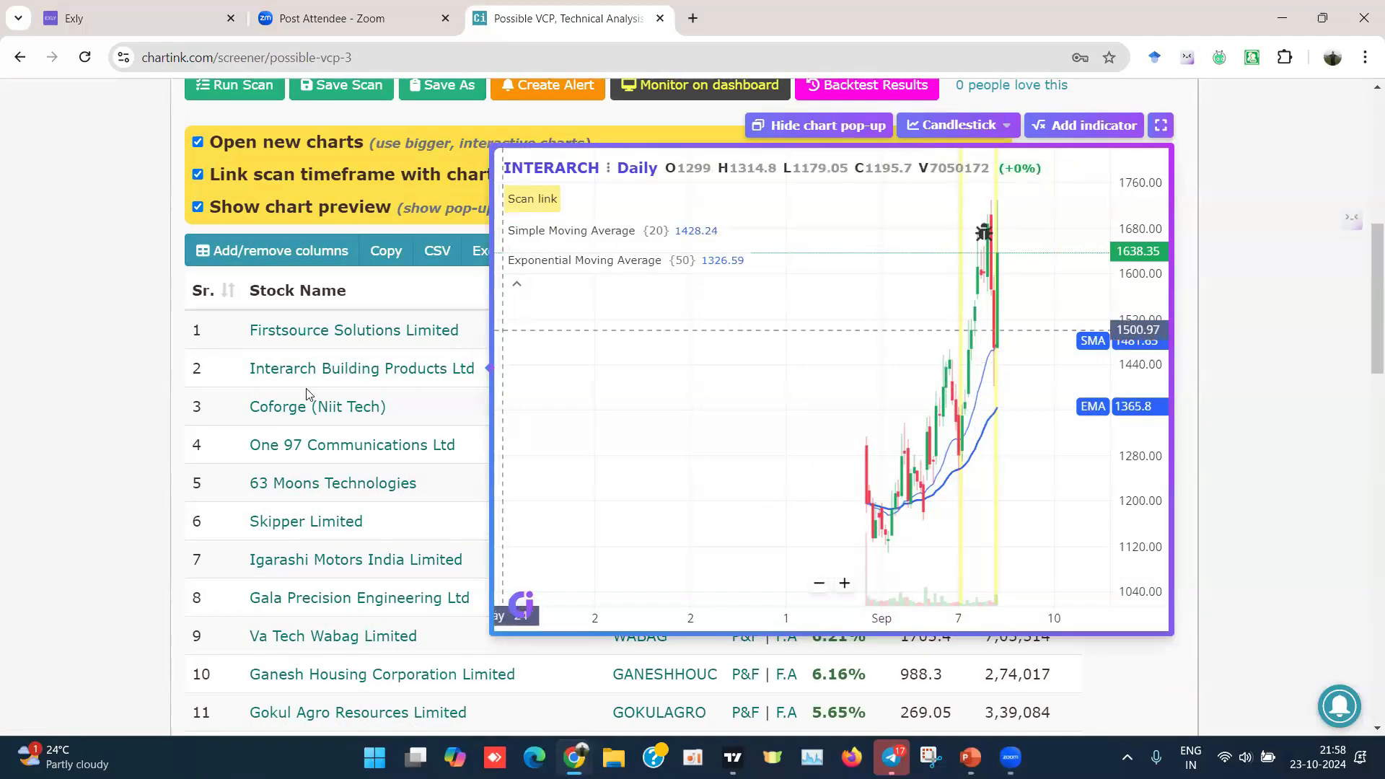
{"action": "mouse_move", "coordinate": [306, 410]}
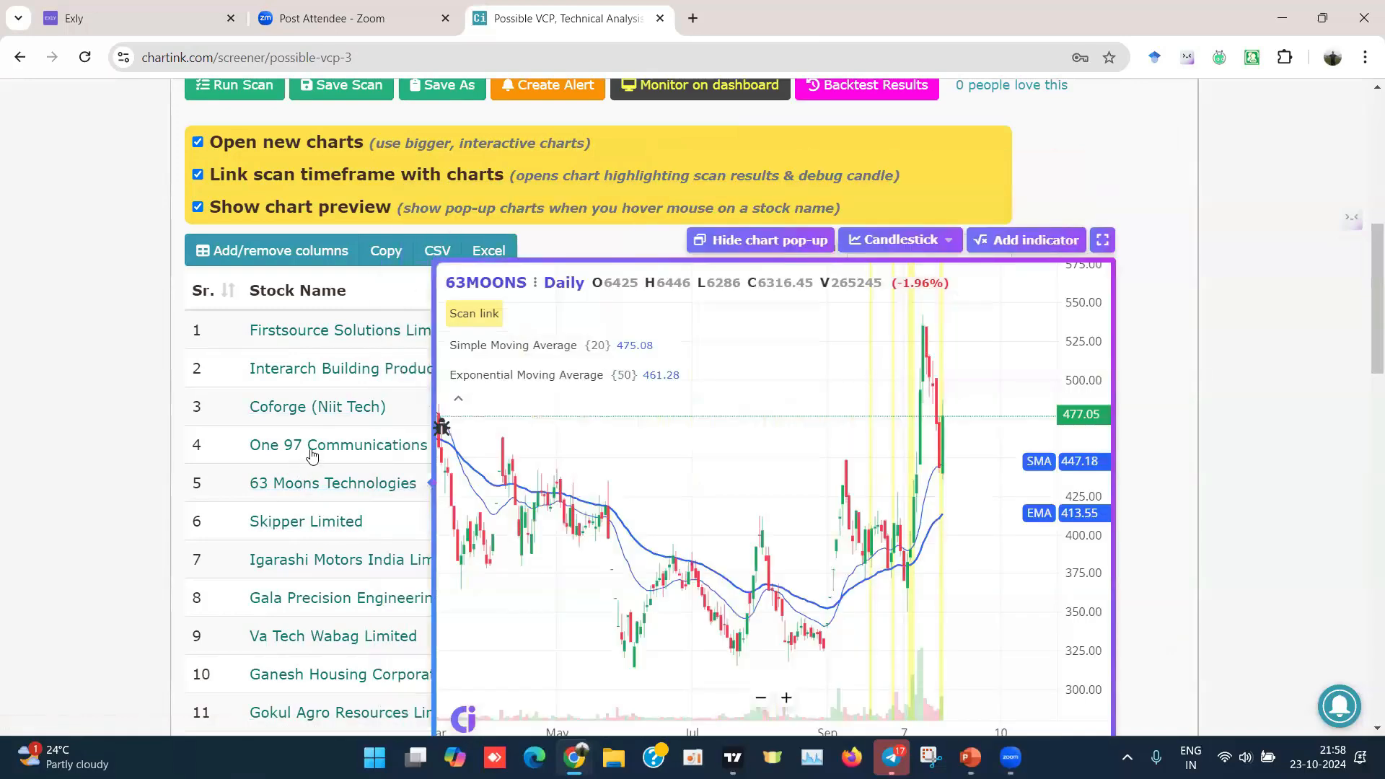
{"action": "mouse_move", "coordinate": [311, 455]}
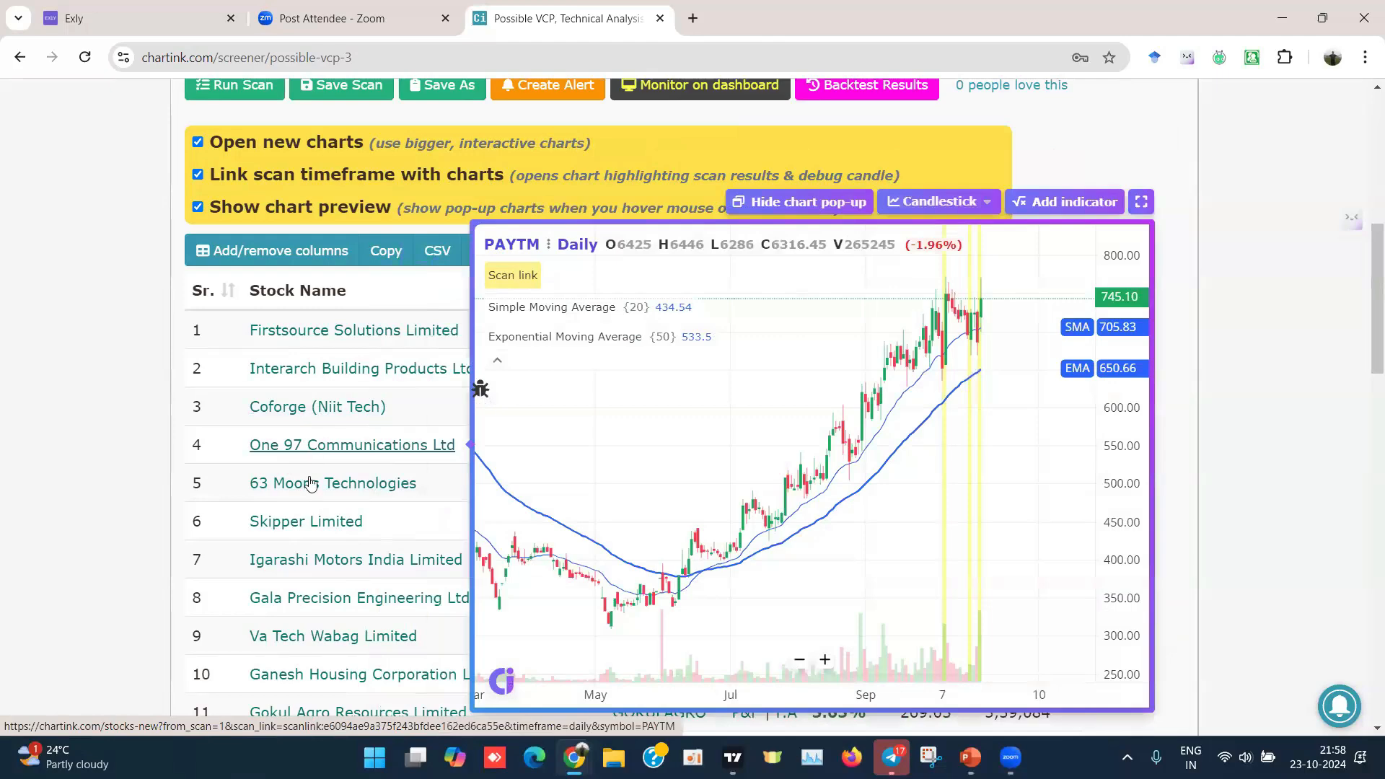
{"action": "mouse_move", "coordinate": [308, 485]}
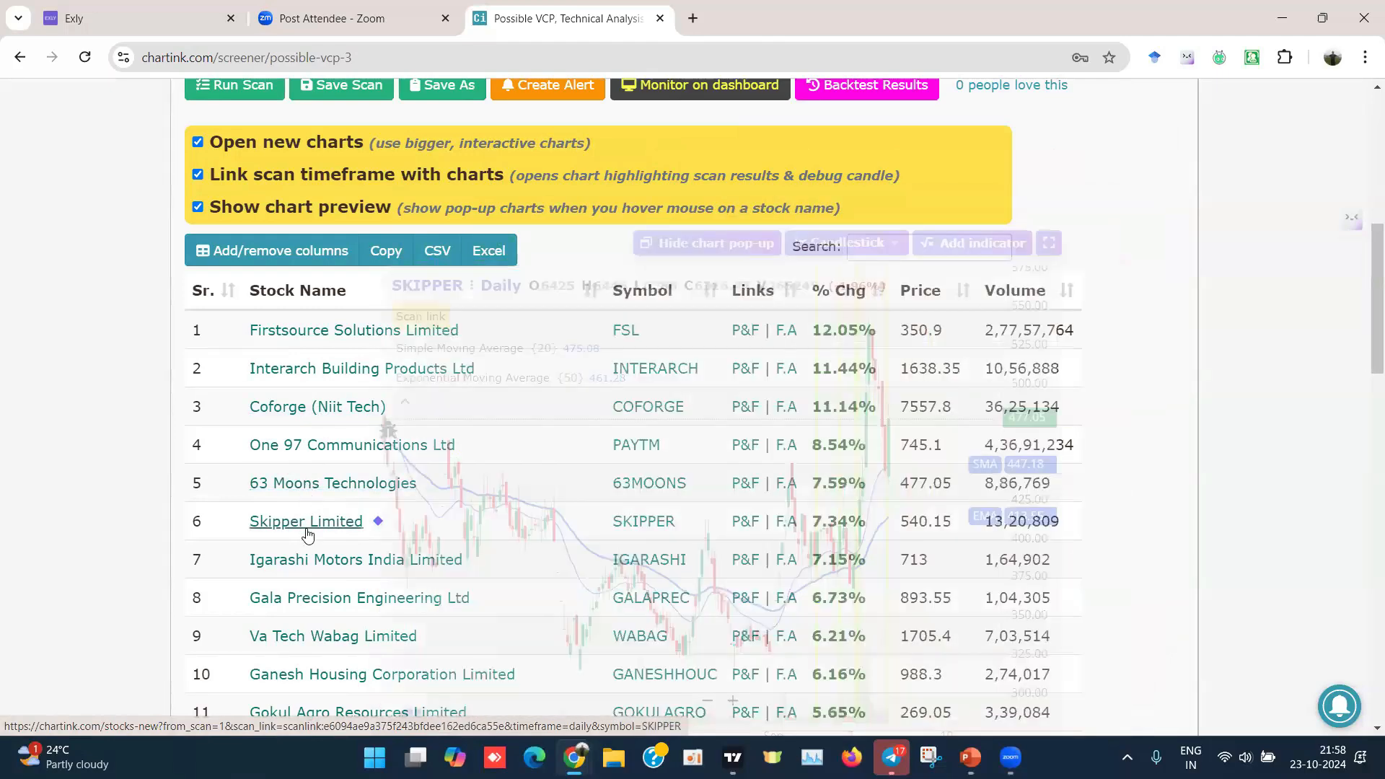
{"action": "mouse_move", "coordinate": [307, 533]}
{"action": "mouse_move", "coordinate": [304, 558]}
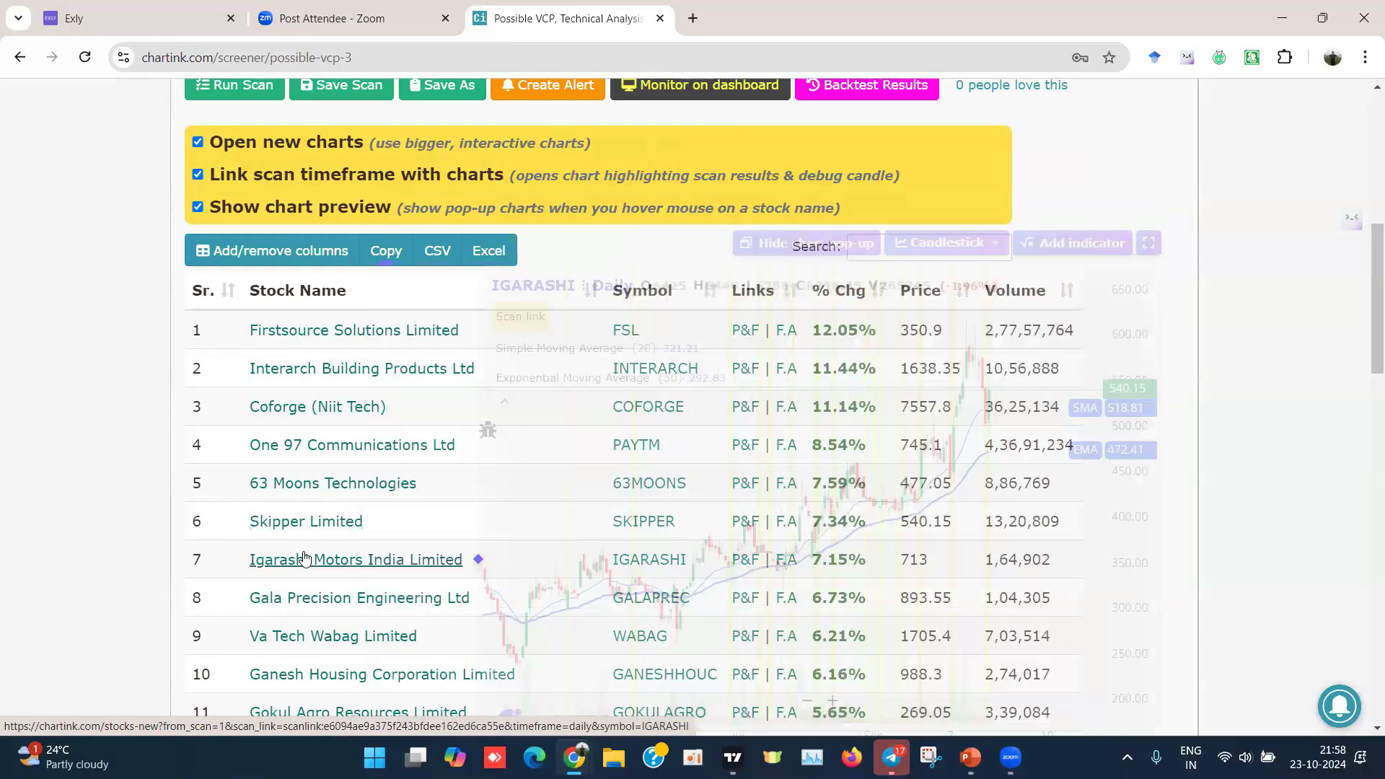
{"action": "scroll", "coordinate": [303, 557], "scroll_direction": "down", "scroll_amount": 1}
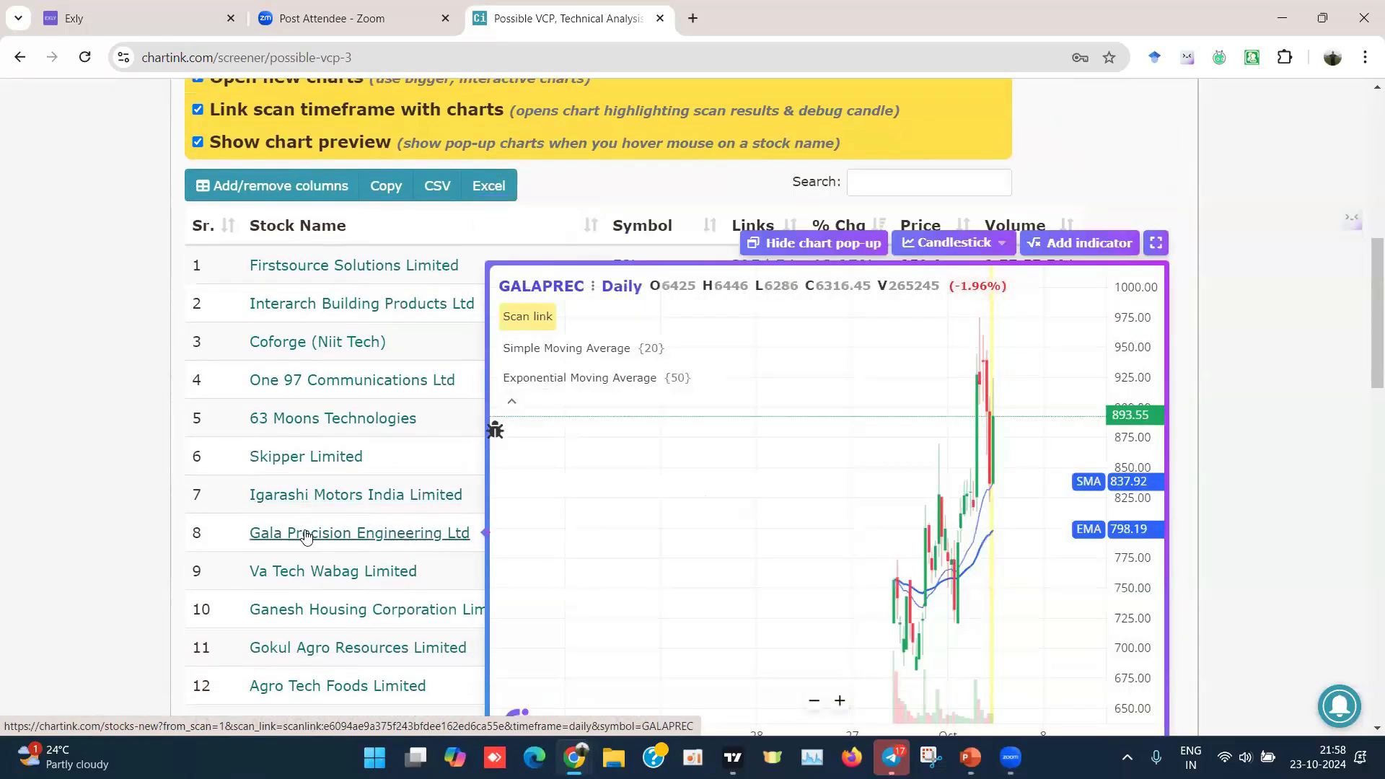
{"action": "scroll", "coordinate": [306, 535], "scroll_direction": "down", "scroll_amount": 1}
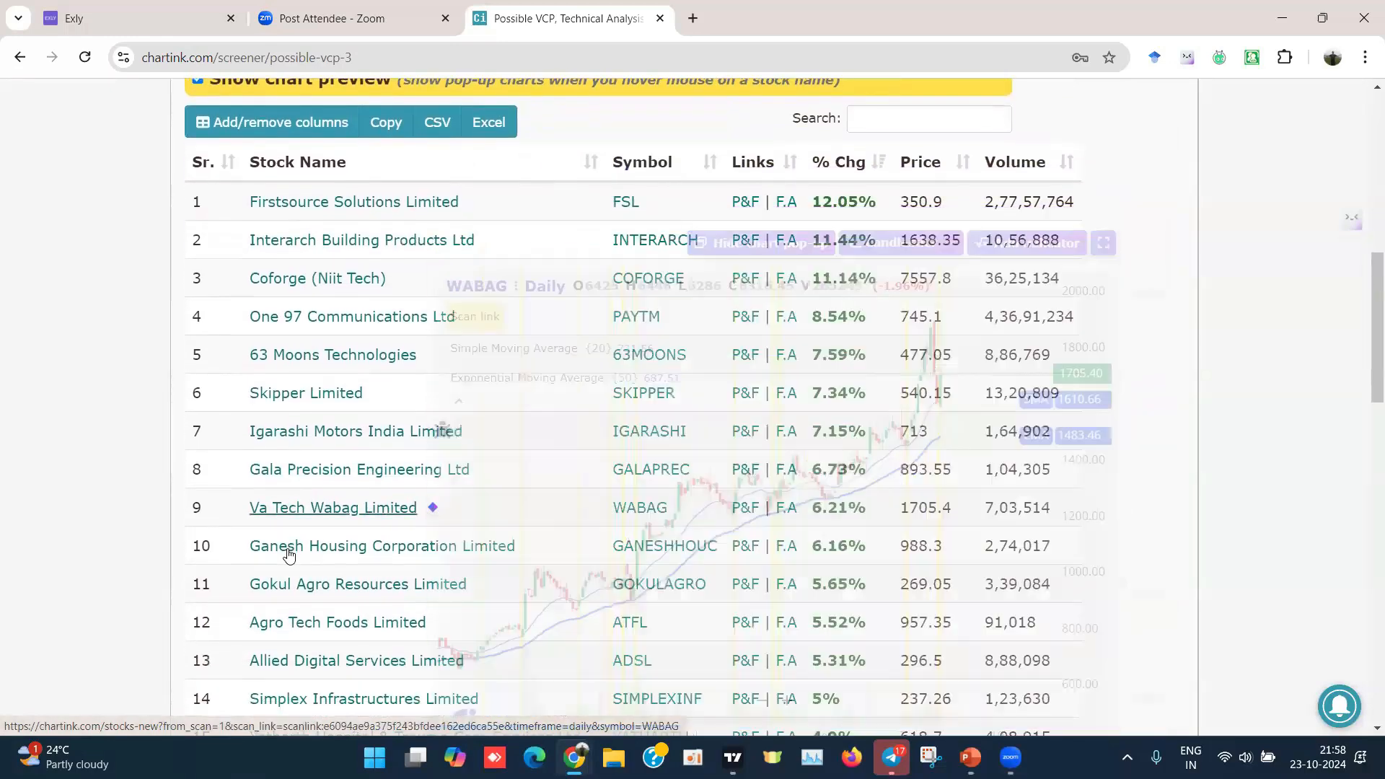
{"action": "scroll", "coordinate": [288, 554], "scroll_direction": "down", "scroll_amount": 1}
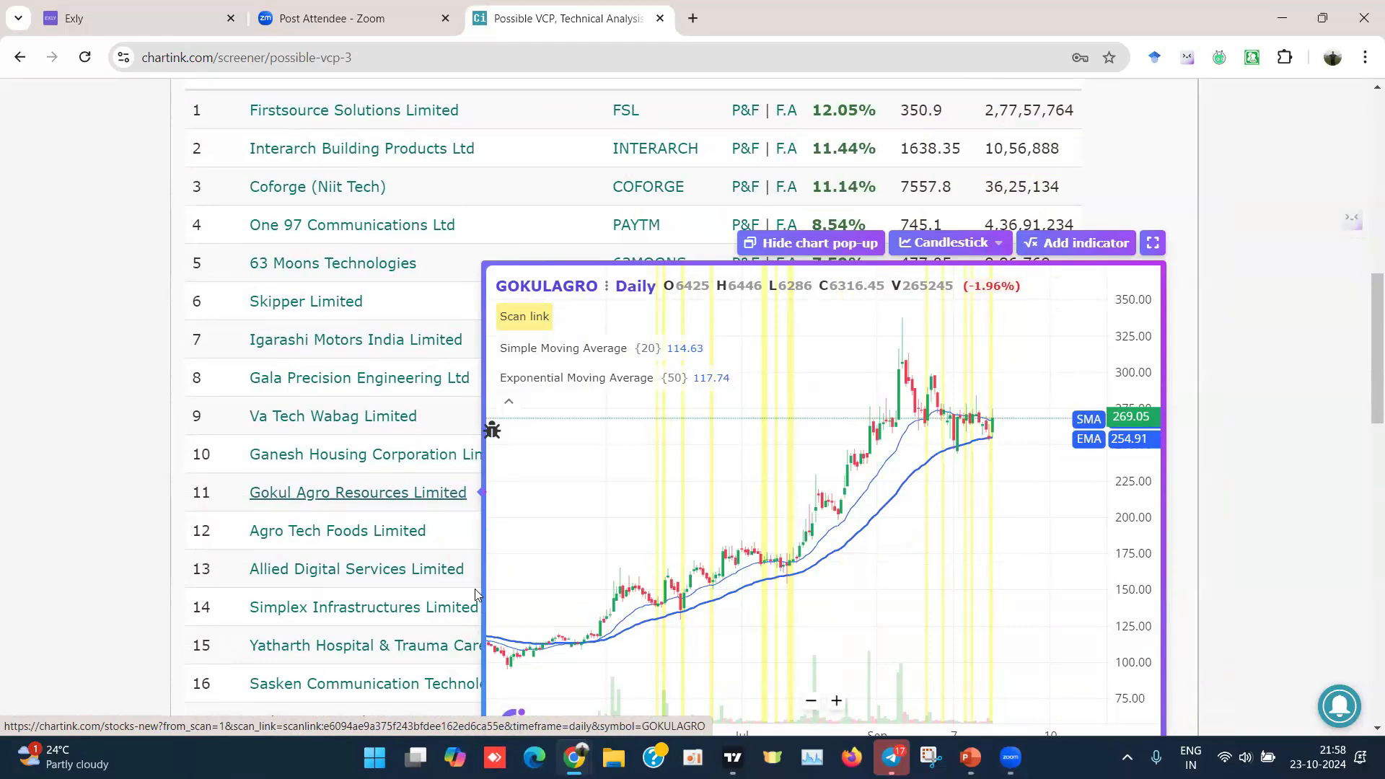
{"action": "mouse_move", "coordinate": [414, 530]}
Step: Review the scan's filter conditions, the export options and the first page of filtered stocks
{"action": "scroll", "coordinate": [411, 528], "scroll_direction": "down", "scroll_amount": 6}
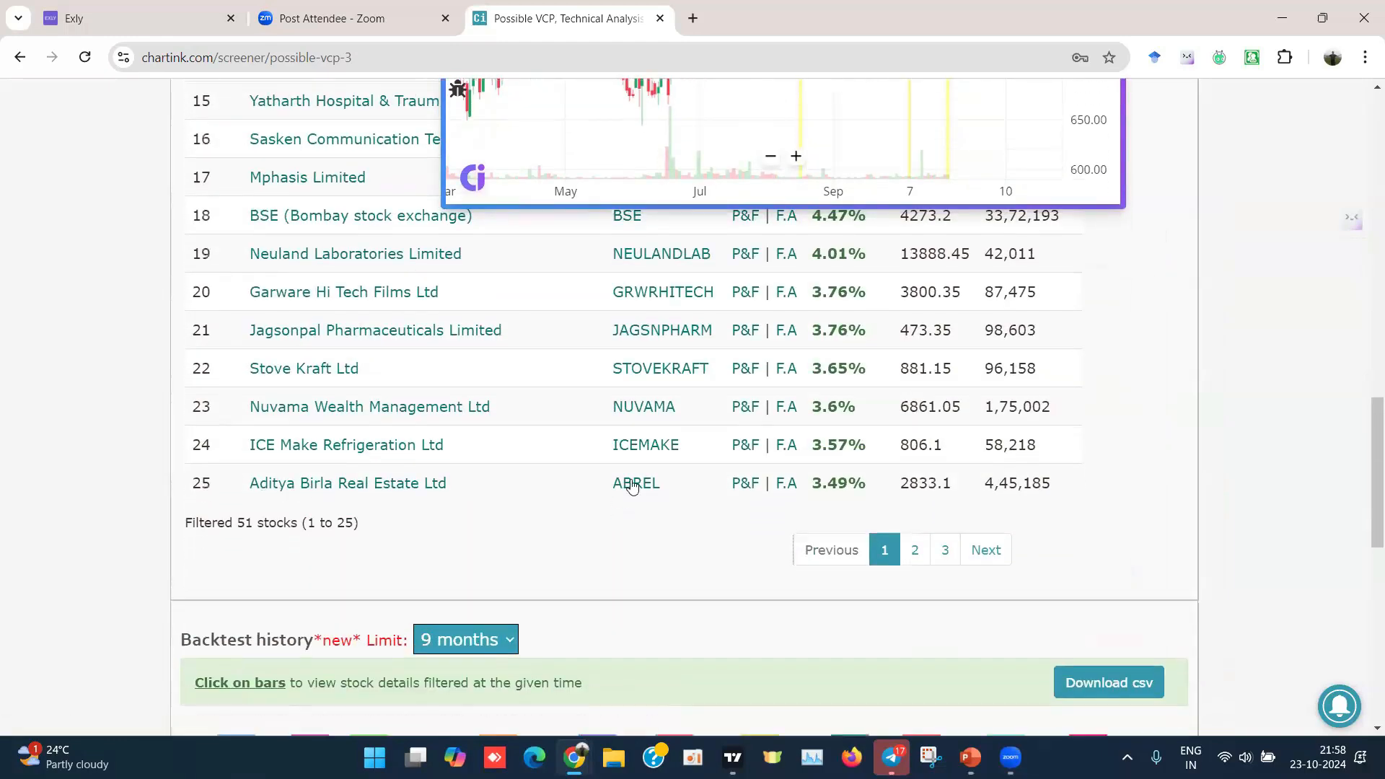
{"action": "scroll", "coordinate": [1129, 401], "scroll_direction": "up", "scroll_amount": 7}
{"action": "scroll", "coordinate": [1129, 401], "scroll_direction": "up", "scroll_amount": 7}
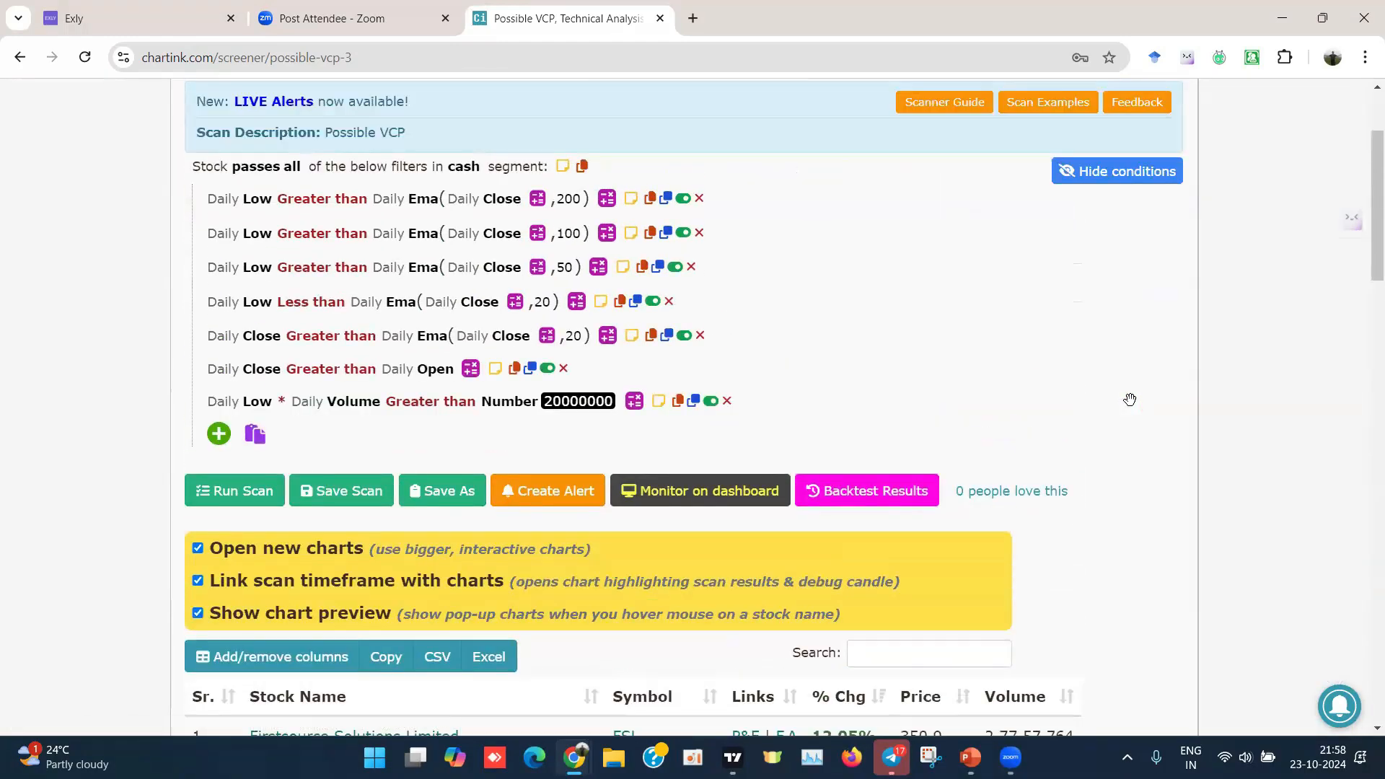
{"action": "scroll", "coordinate": [1129, 401], "scroll_direction": "down", "scroll_amount": 2}
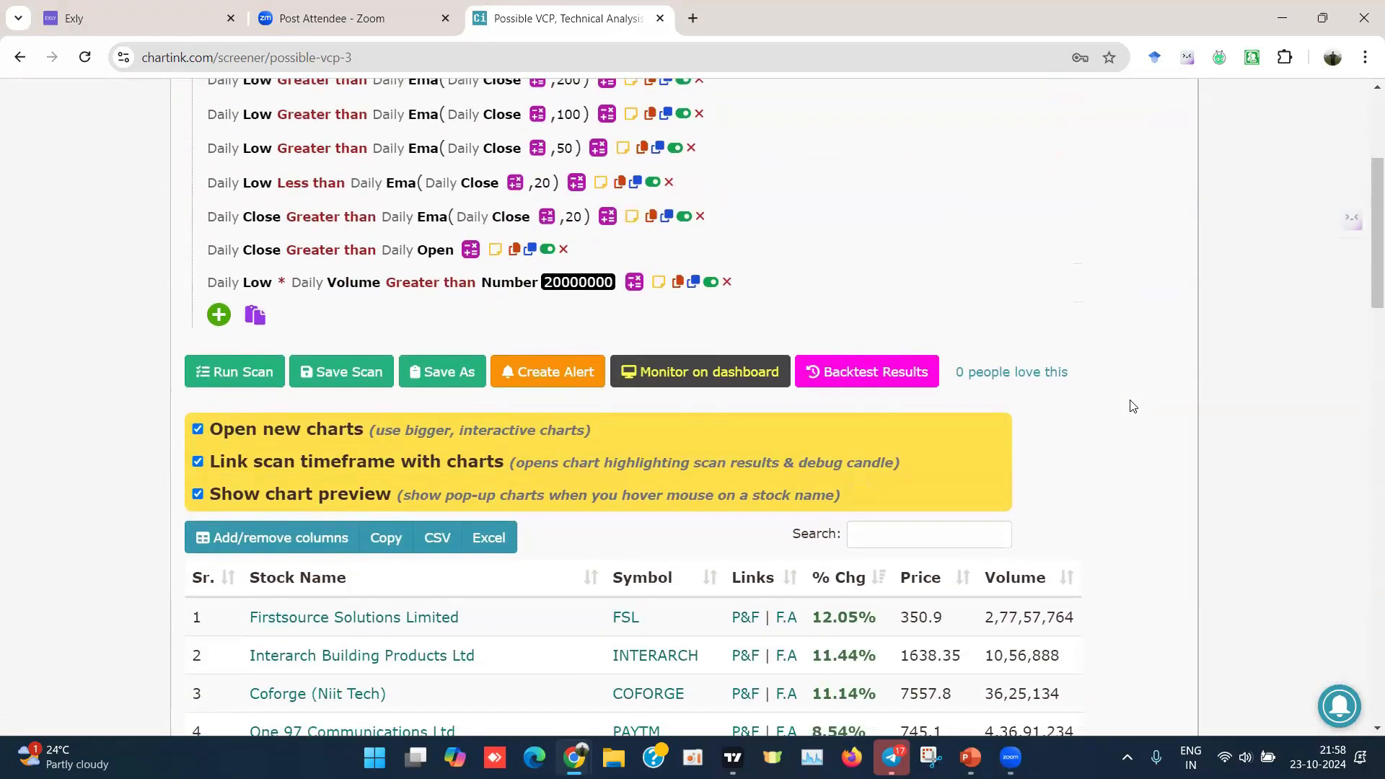
{"action": "scroll", "coordinate": [1132, 406], "scroll_direction": "down", "scroll_amount": 1}
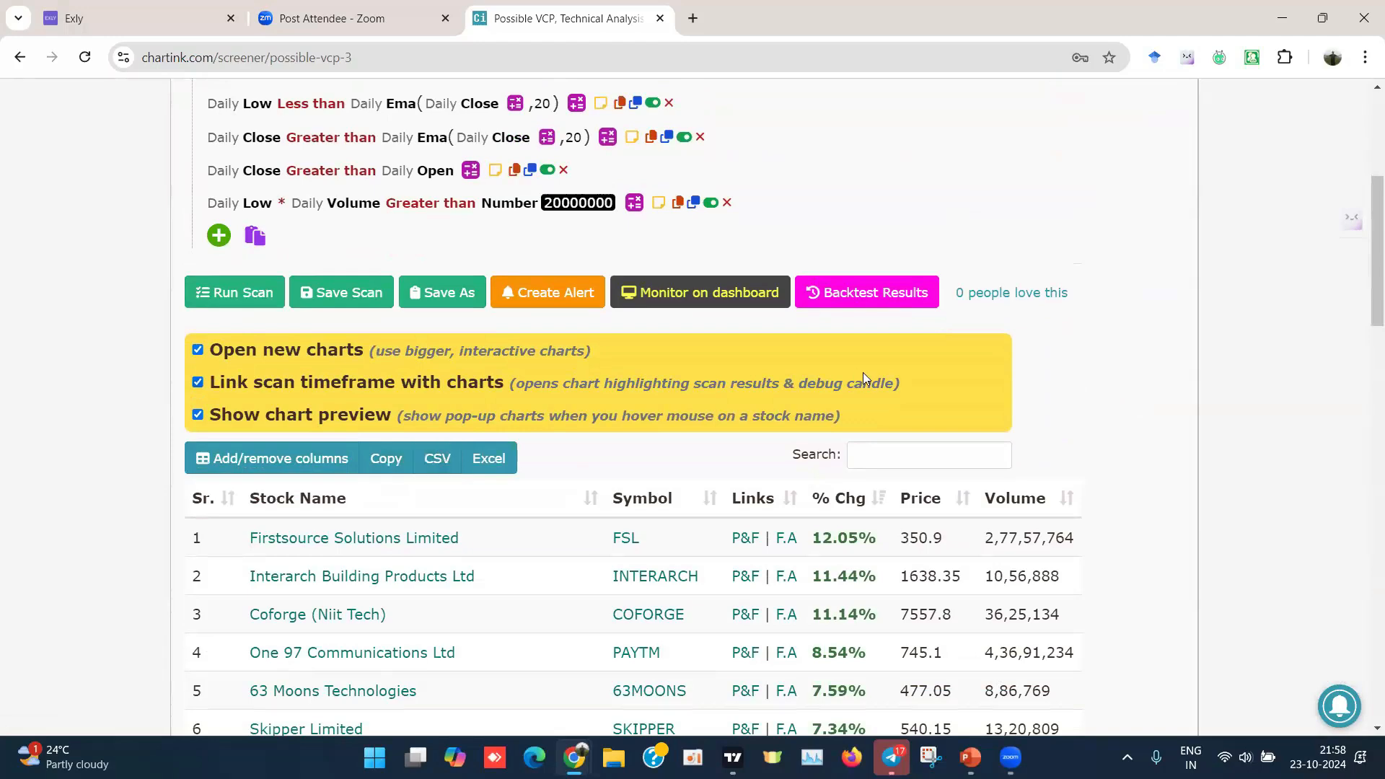
{"action": "scroll", "coordinate": [862, 376], "scroll_direction": "down", "scroll_amount": 2}
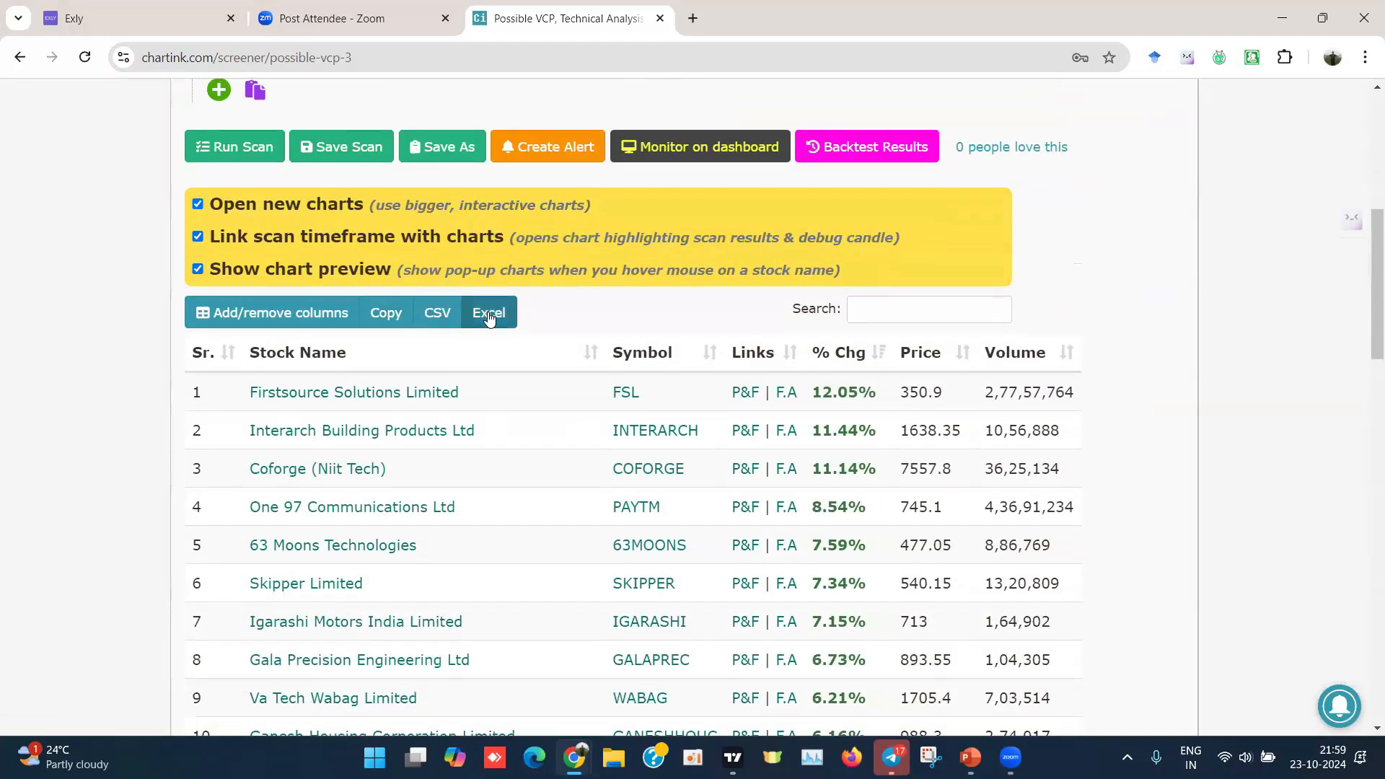
{"action": "scroll", "coordinate": [488, 317], "scroll_direction": "down", "scroll_amount": 13}
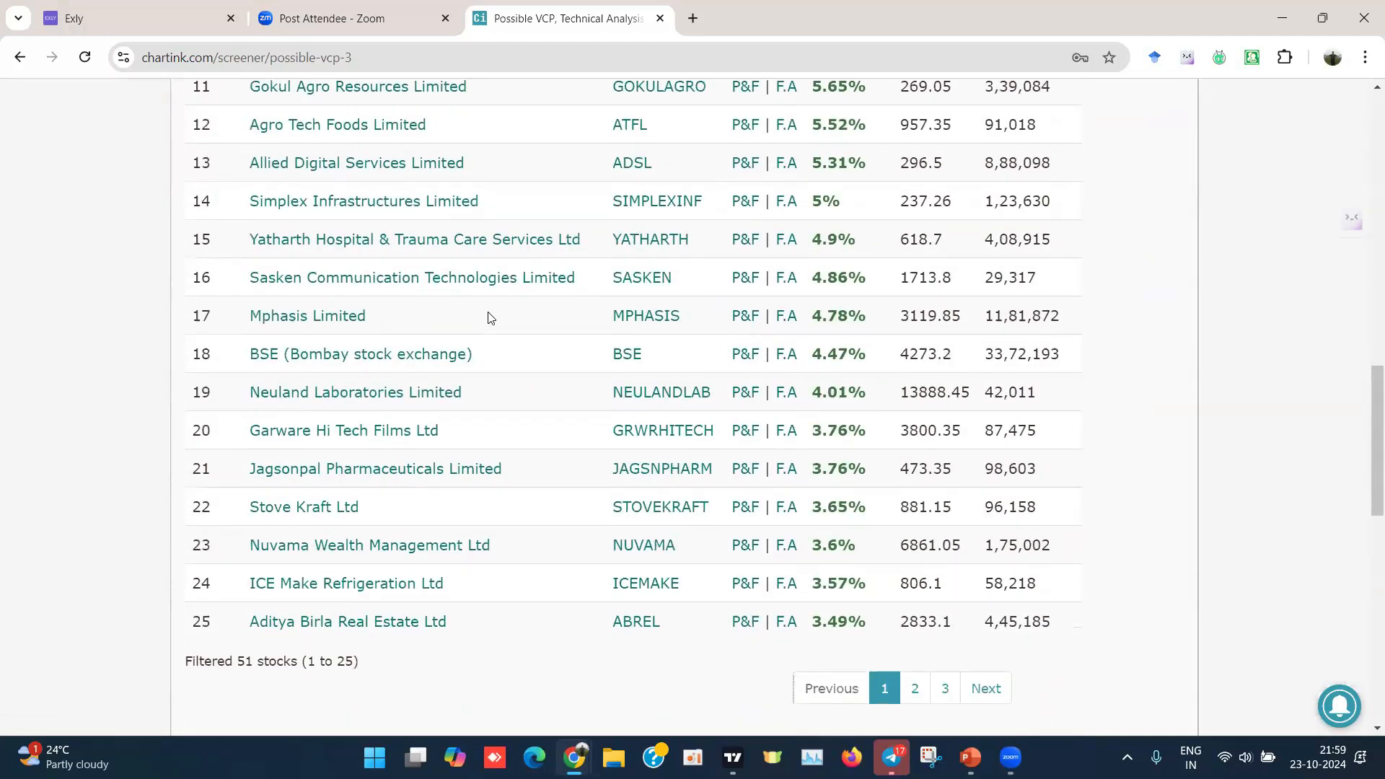
{"action": "scroll", "coordinate": [488, 317], "scroll_direction": "down", "scroll_amount": 4}
{"action": "scroll", "coordinate": [488, 317], "scroll_direction": "up", "scroll_amount": 12}
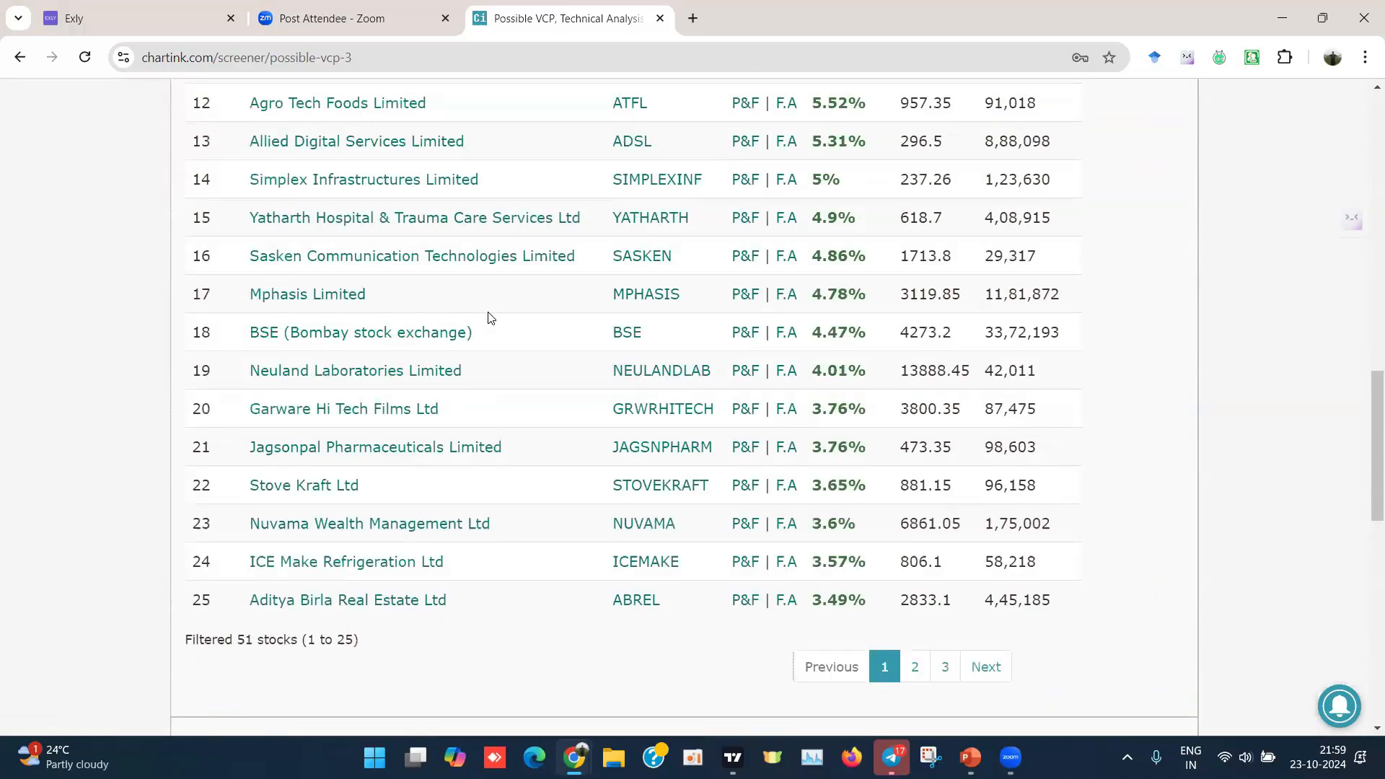
Step: Download the scan's 9-month backtest history as a CSV, open it in Excel and maximize its window
{"action": "scroll", "coordinate": [488, 317], "scroll_direction": "down", "scroll_amount": 10}
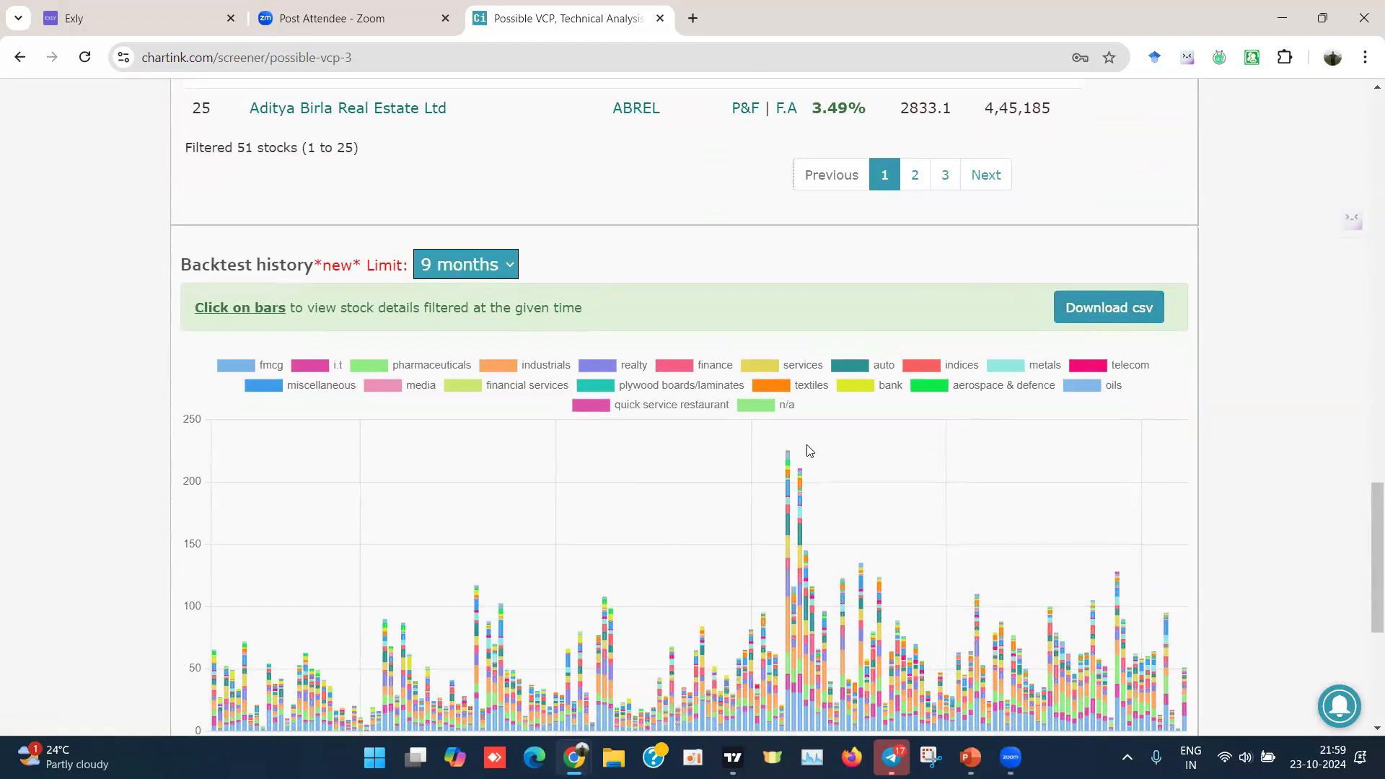
{"action": "left_click", "coordinate": [1096, 310]}
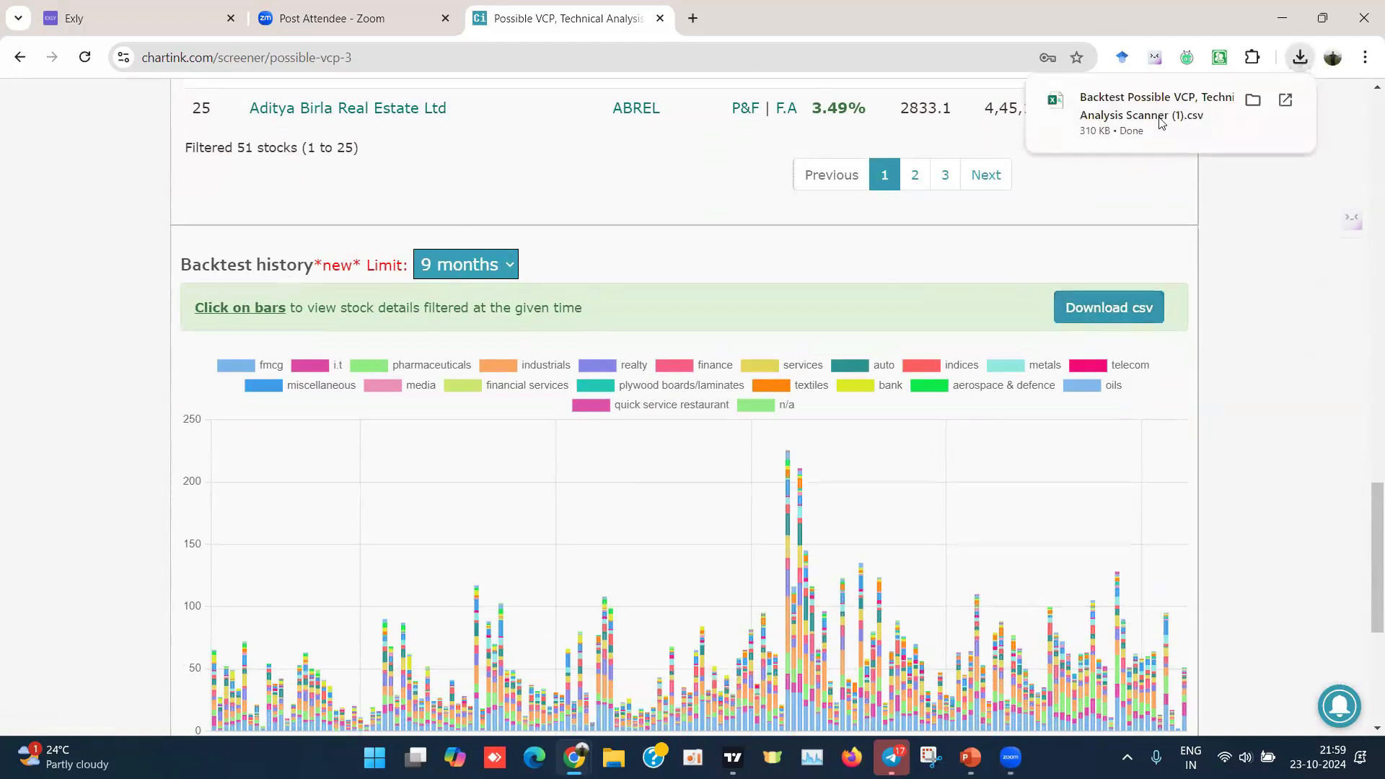
{"action": "left_click", "coordinate": [1130, 123]}
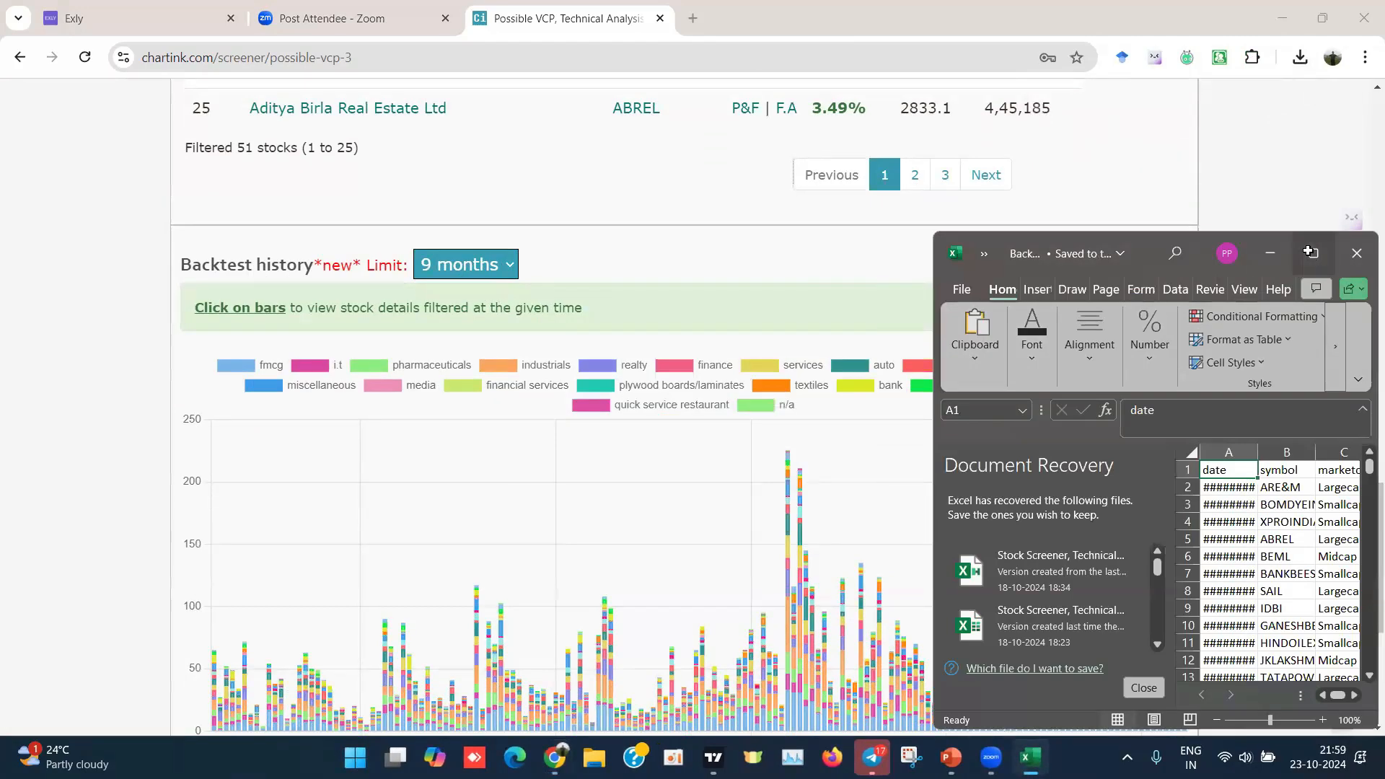
{"action": "left_click", "coordinate": [1312, 254]}
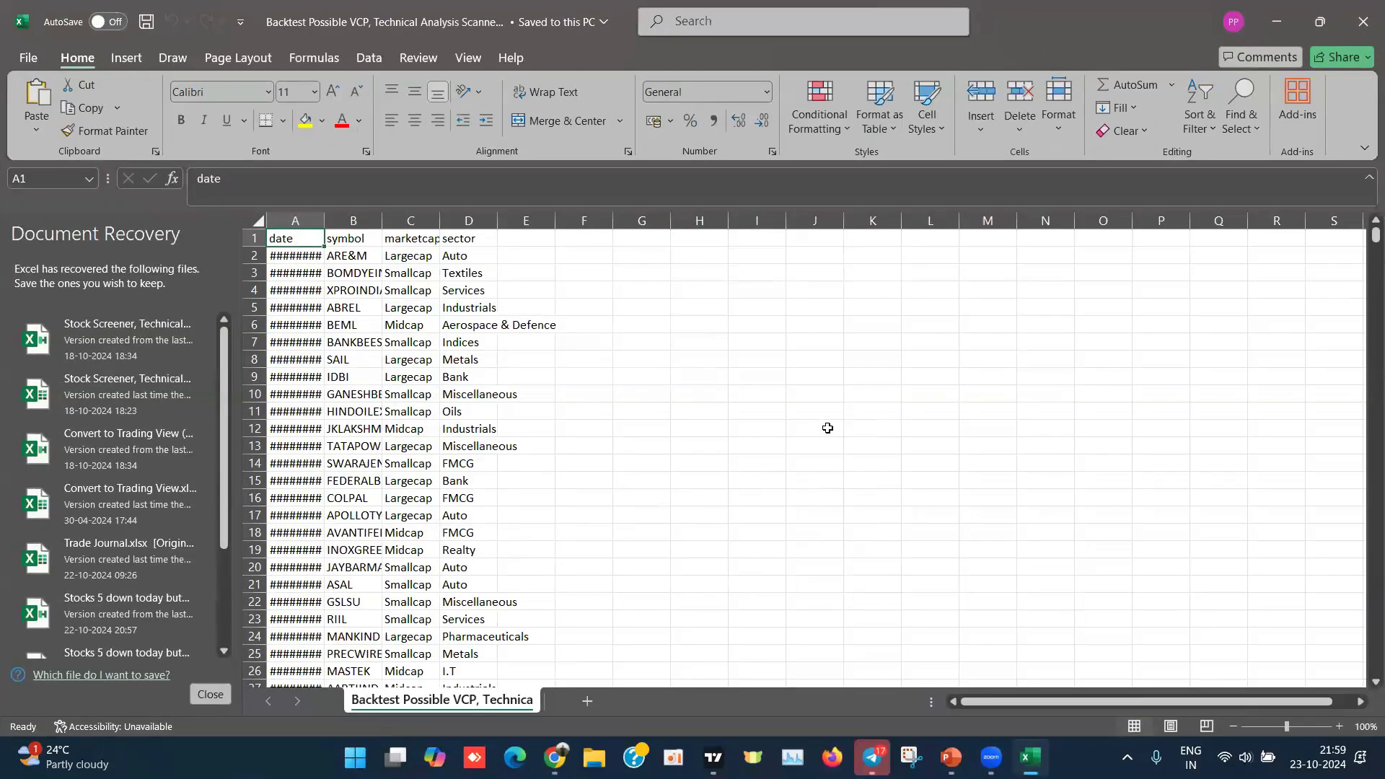
Step: Auto-fit the widths of the date and symbol columns to their contents
{"action": "double_click", "coordinate": [322, 215]}
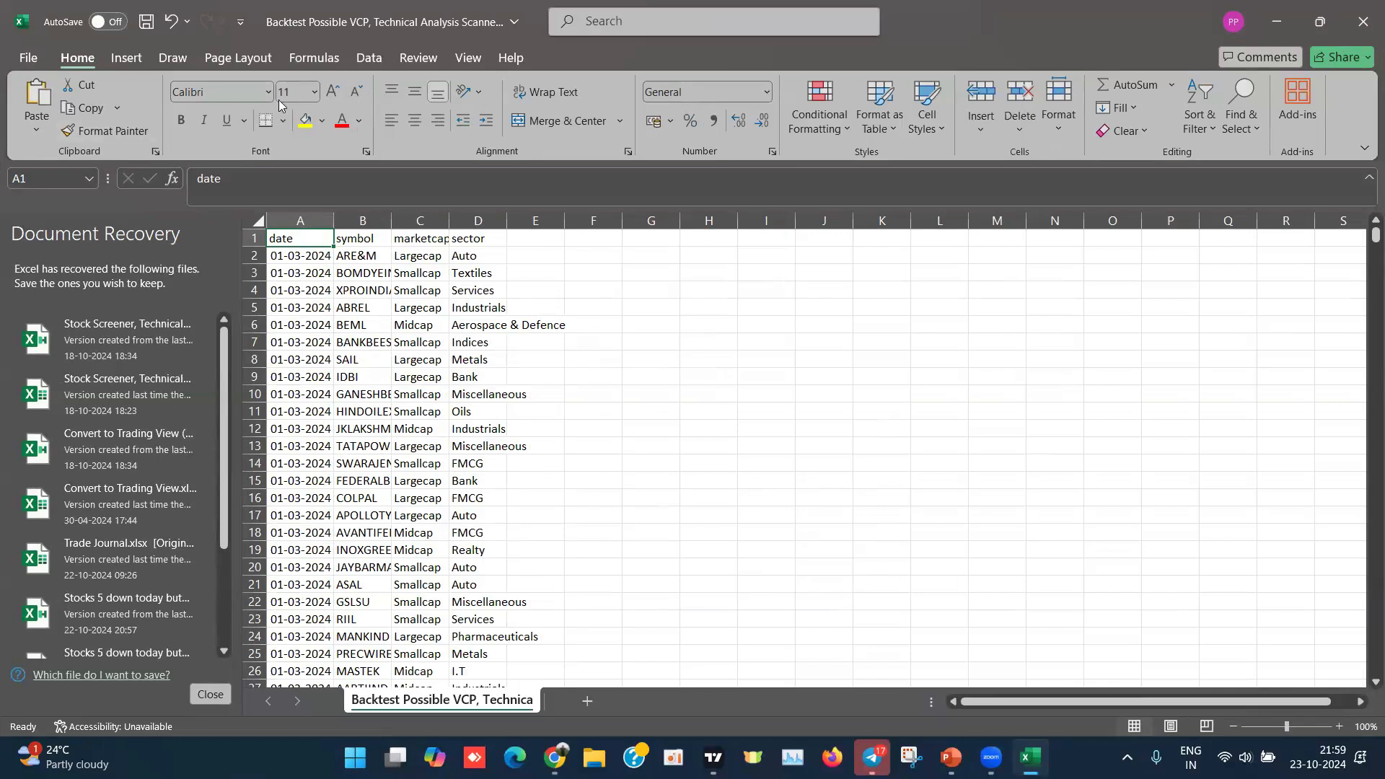
{"action": "key", "text": "alt+Tab"}
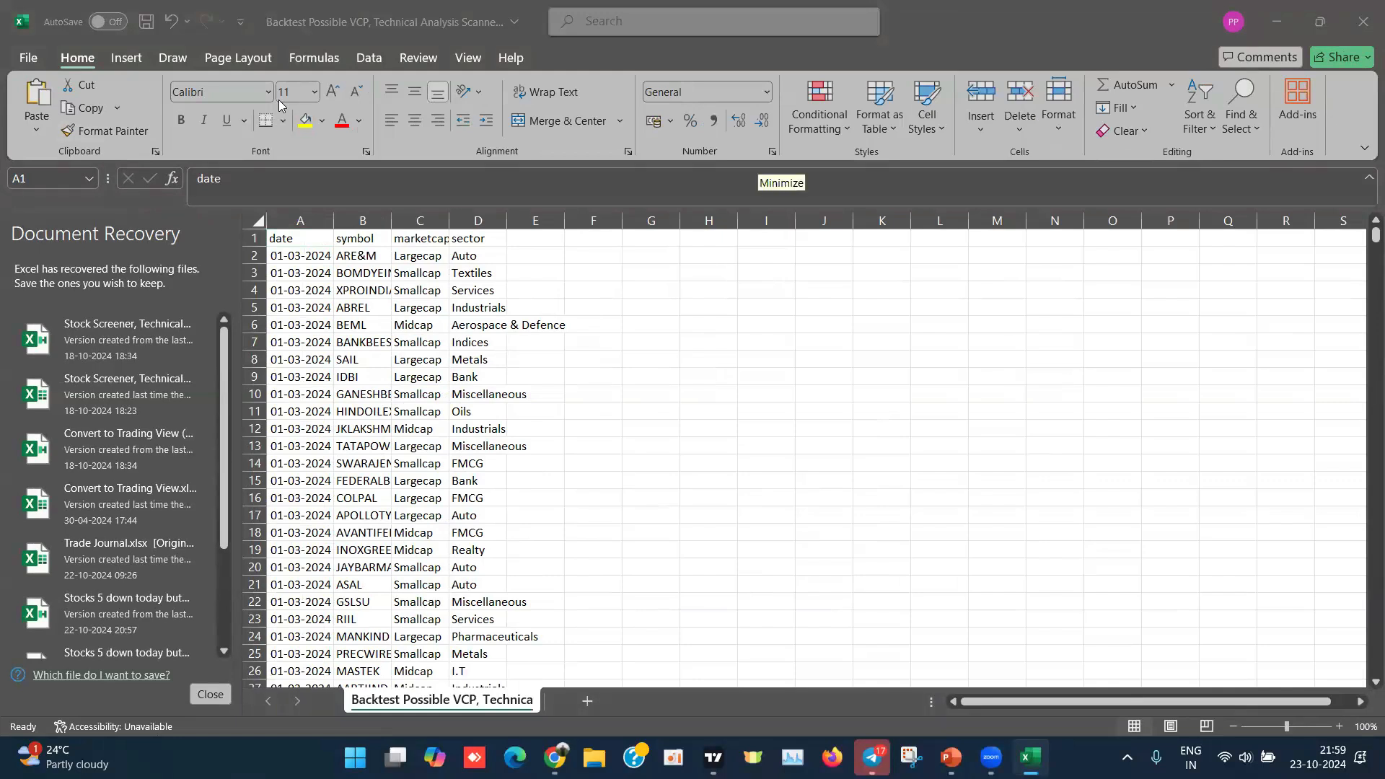
{"action": "double_click", "coordinate": [392, 220]}
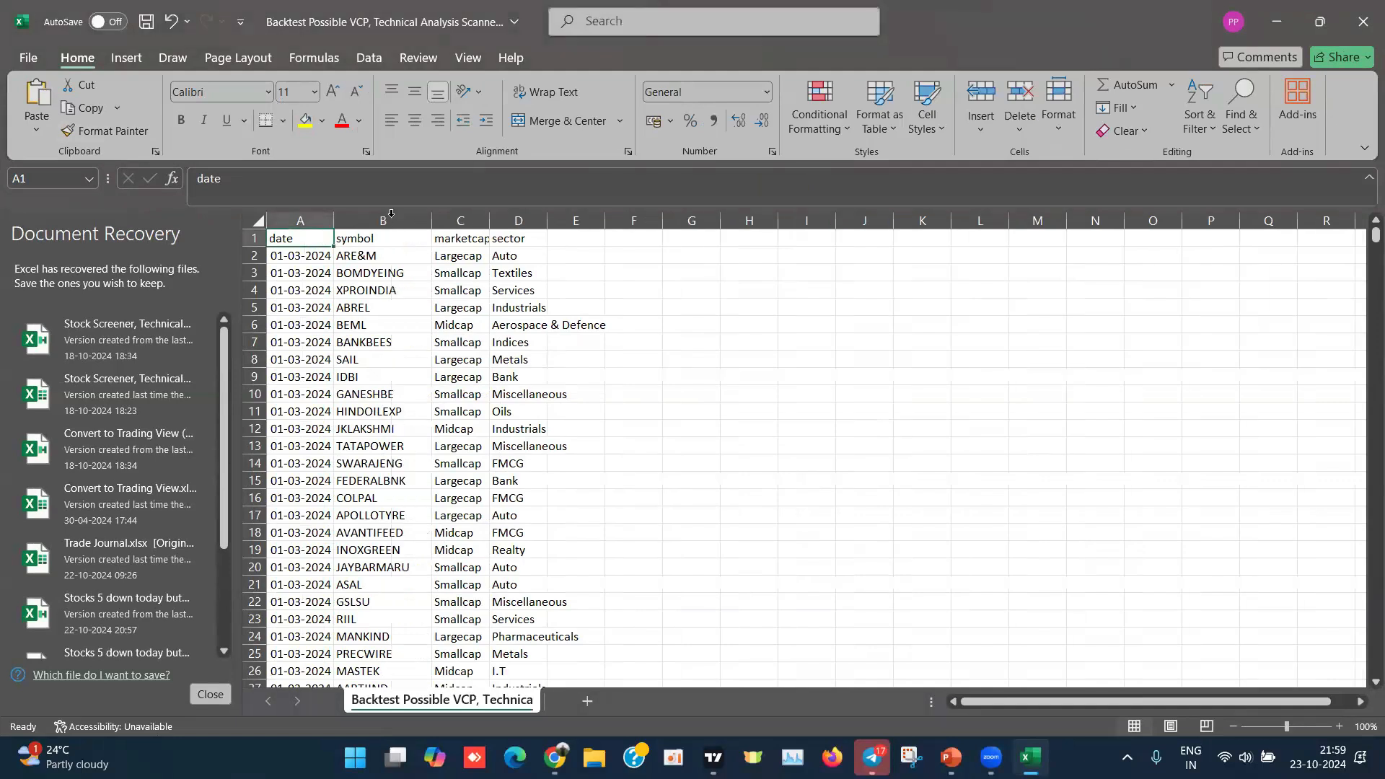
Step: Select the symbols dated 23-10-2024 at the end of the list, cells B8390 to B8440, and copy them
{"action": "left_click", "coordinate": [358, 256]}
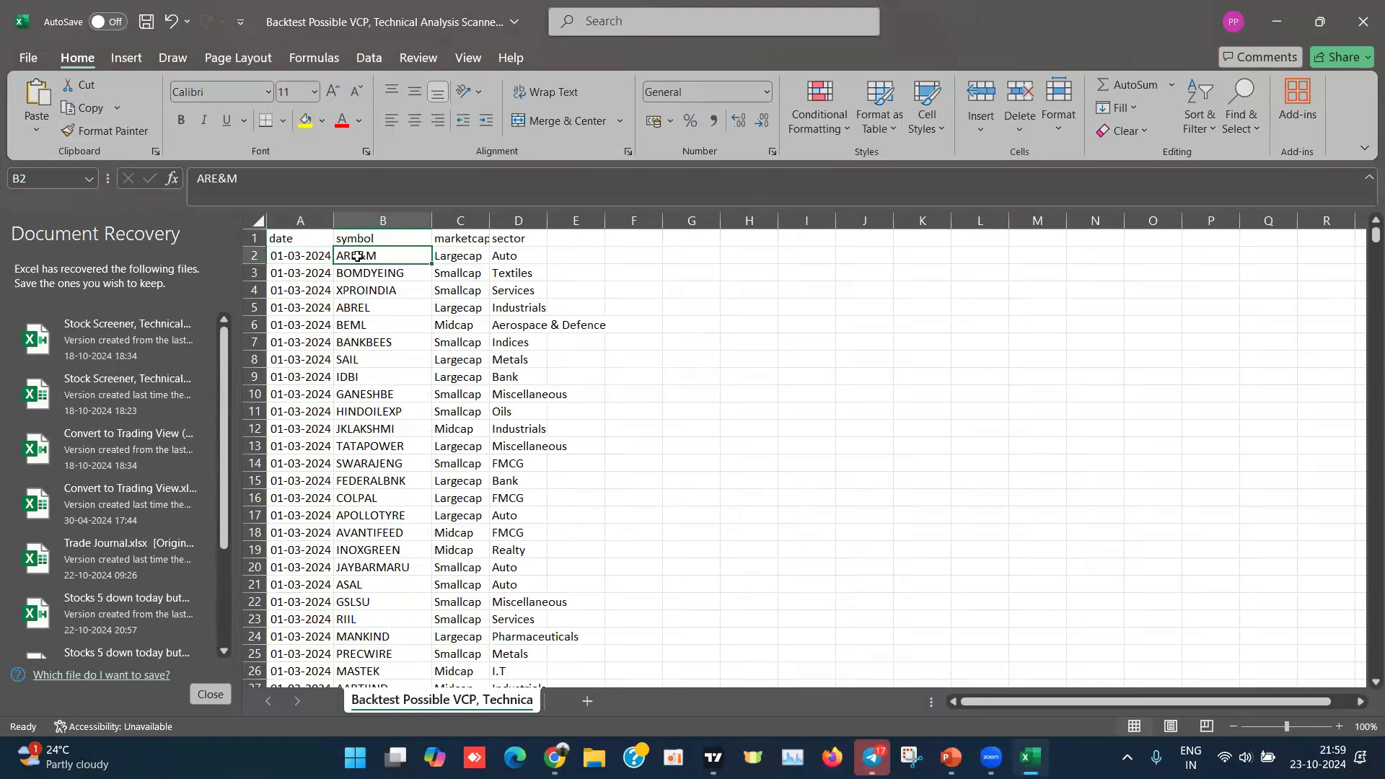
{"action": "left_click", "coordinate": [291, 260]}
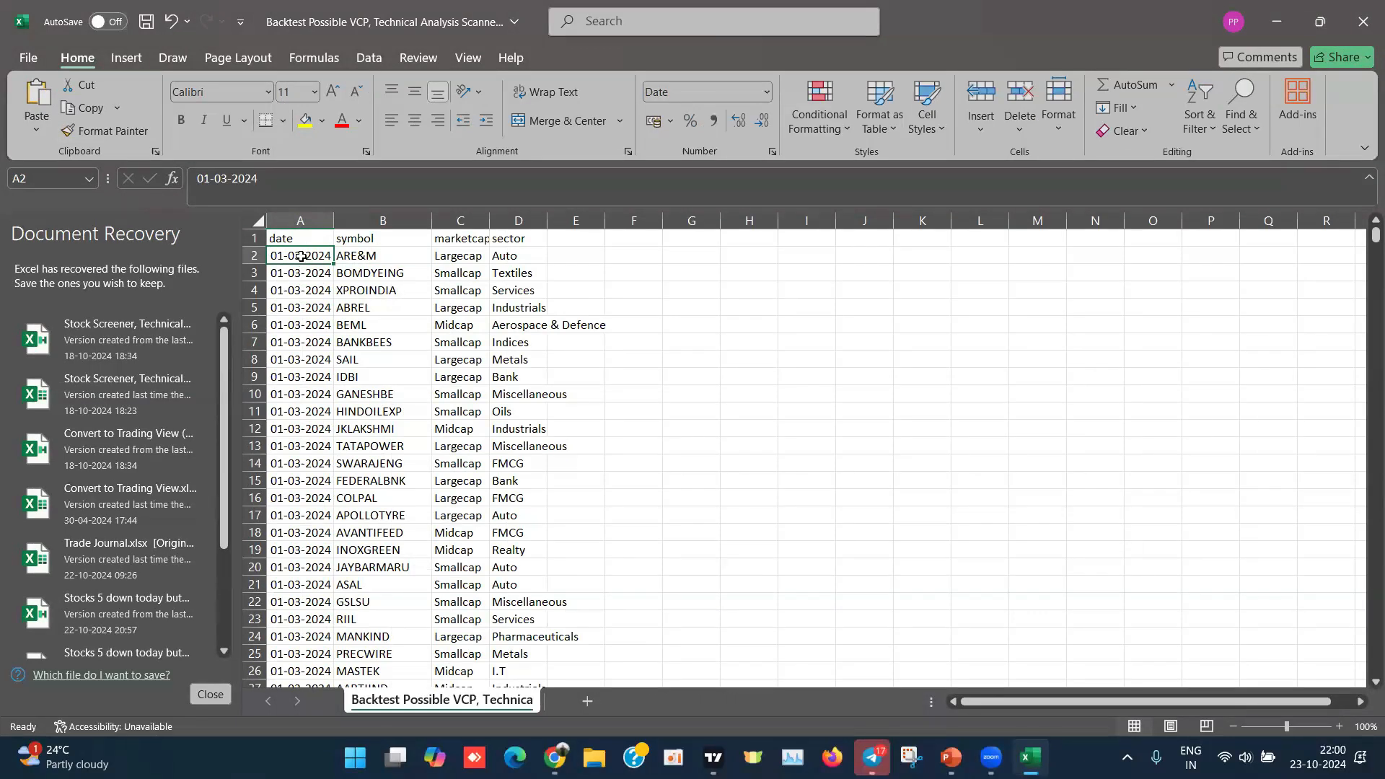
{"action": "key", "text": "ctrl+Down"}
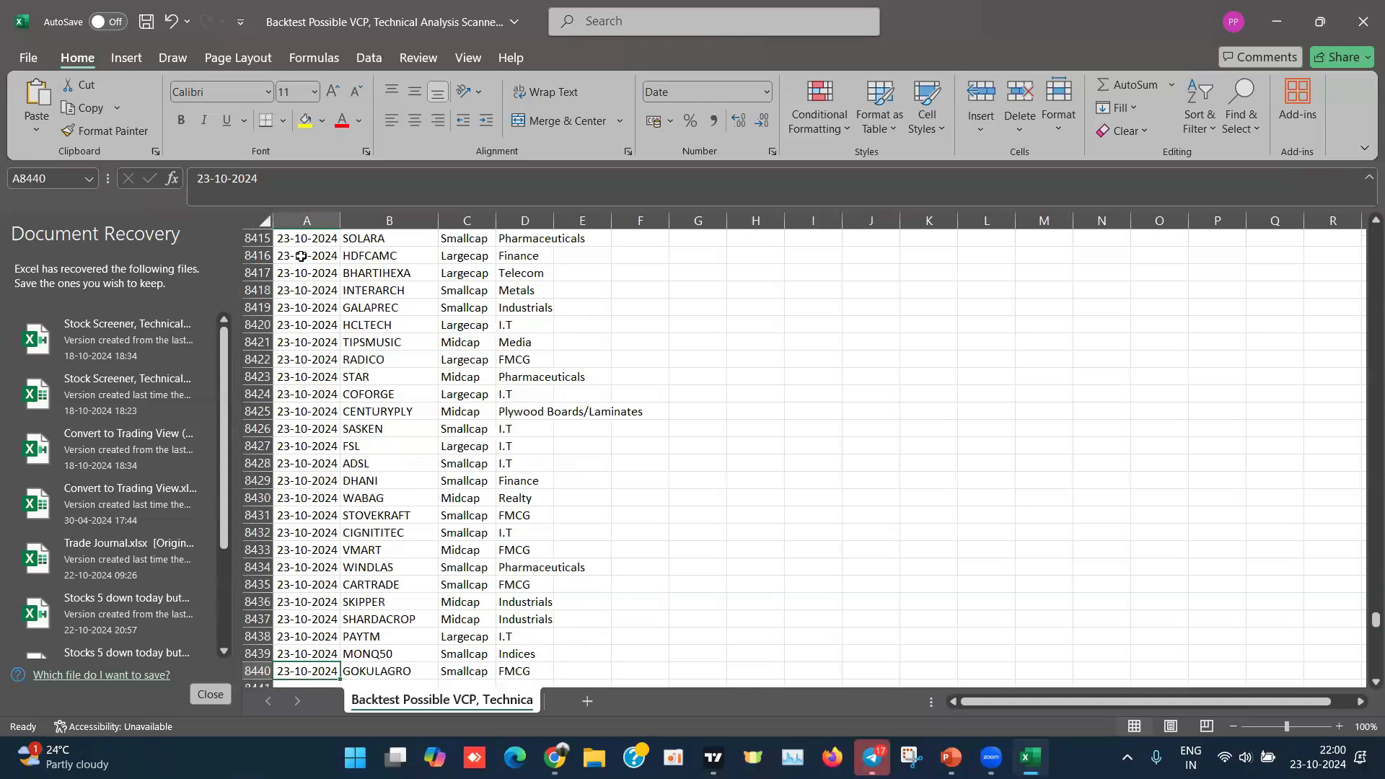
{"action": "left_click", "coordinate": [381, 664]}
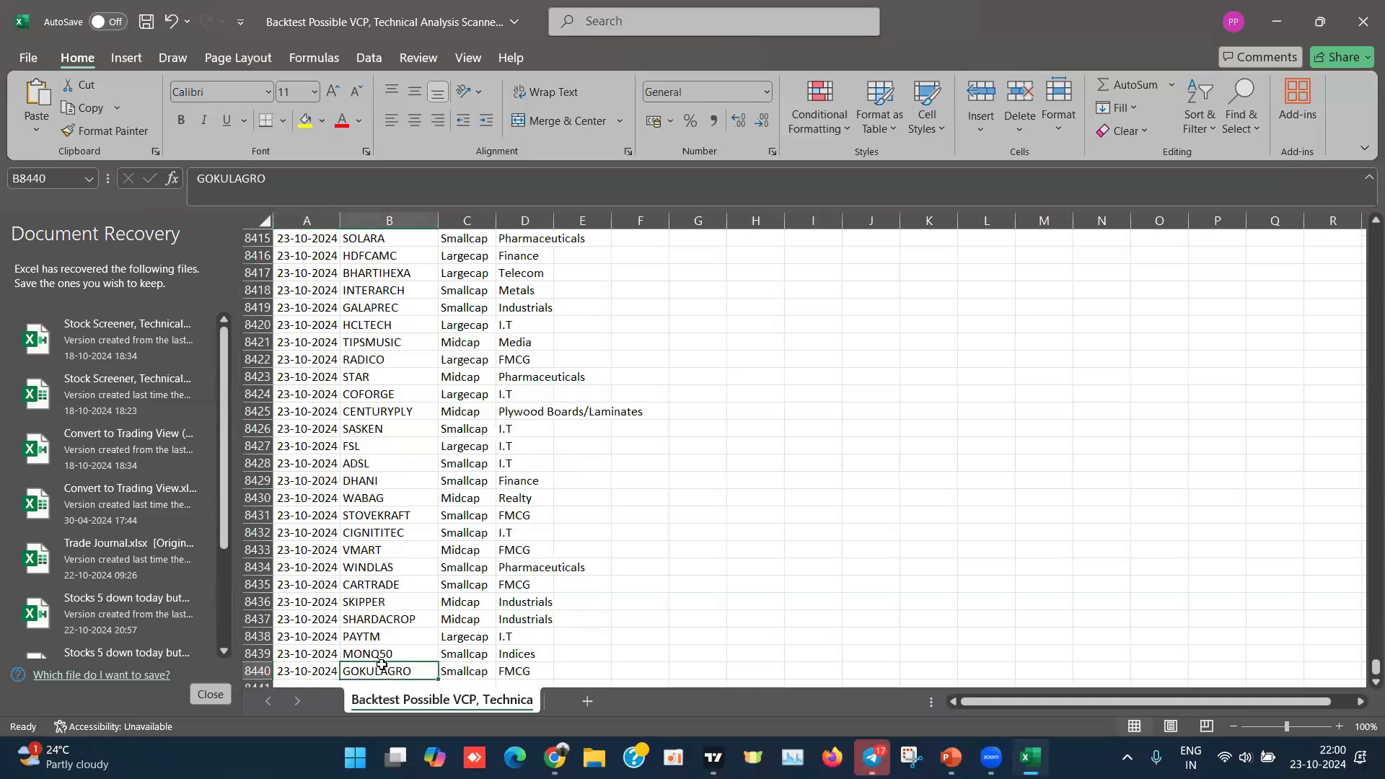
{"action": "key", "text": "shift+Up"}
{"action": "key", "text": "Up"}
{"action": "key", "text": "Up"}
{"action": "key", "text": "Up"}
{"action": "key", "text": "Up"}
{"action": "key", "text": "Up"}
{"action": "key", "text": "Up"}
{"action": "key", "text": "Up"}
{"action": "key", "text": "Up"}
{"action": "key", "text": "Up"}
{"action": "key", "text": "Up"}
{"action": "key", "text": "Up"}
{"action": "key", "text": "Up"}
{"action": "key", "text": "Up"}
{"action": "key", "text": "Up"}
{"action": "key", "text": "Up"}
{"action": "key", "text": "Up"}
{"action": "key", "text": "Up"}
{"action": "key", "text": "Up"}
{"action": "key", "text": "Up"}
{"action": "key", "text": "Up"}
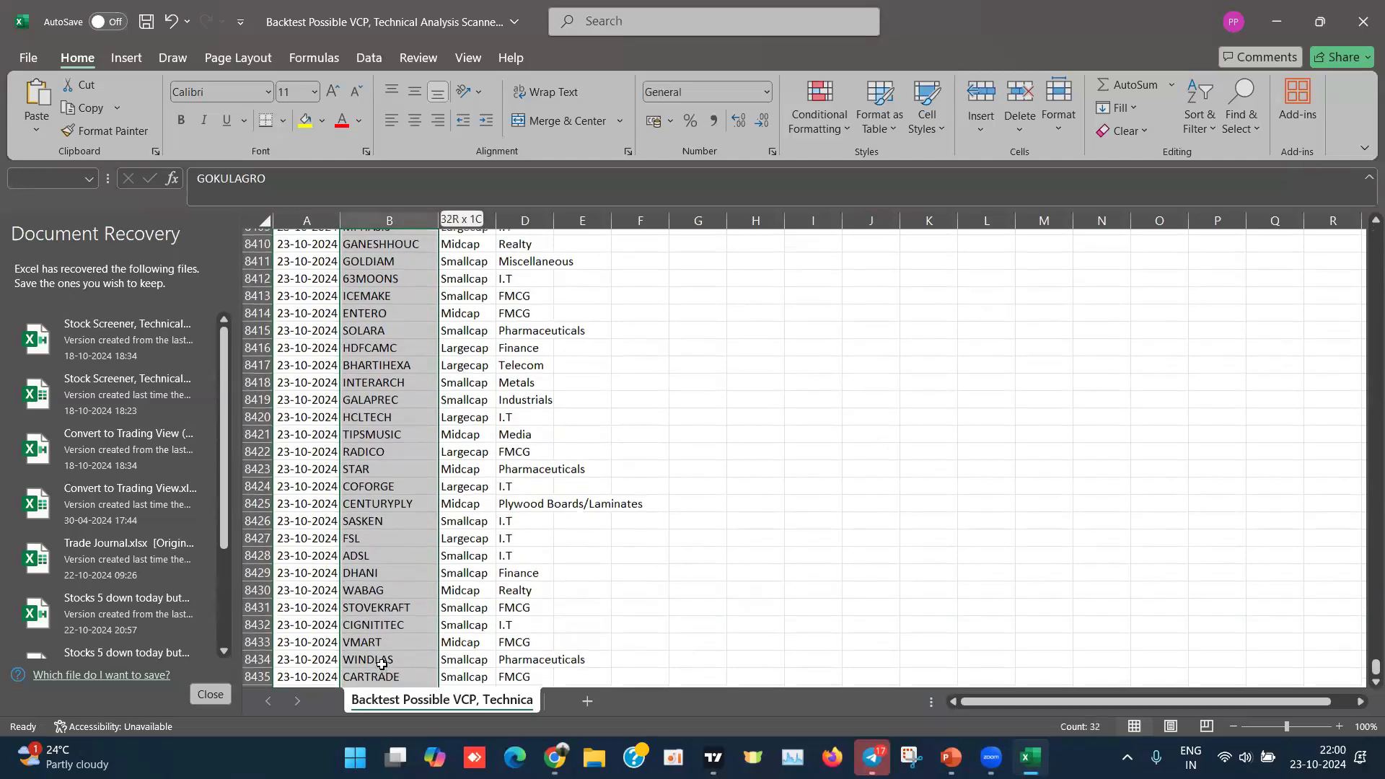
{"action": "key", "text": "shift+Up"}
{"action": "key", "text": "shift+Up"}
{"action": "key", "text": "shift+Up"}
{"action": "key", "text": "shift+Up"}
{"action": "key", "text": "shift+Up"}
{"action": "key", "text": "shift+Up"}
{"action": "key", "text": "shift+Up"}
{"action": "key", "text": "shift+Up"}
{"action": "key", "text": "shift+Up"}
{"action": "key", "text": "shift+Up"}
{"action": "key", "text": "shift+Up"}
{"action": "key", "text": "shift+Up"}
{"action": "key", "text": "shift+Up"}
{"action": "key", "text": "shift+Up"}
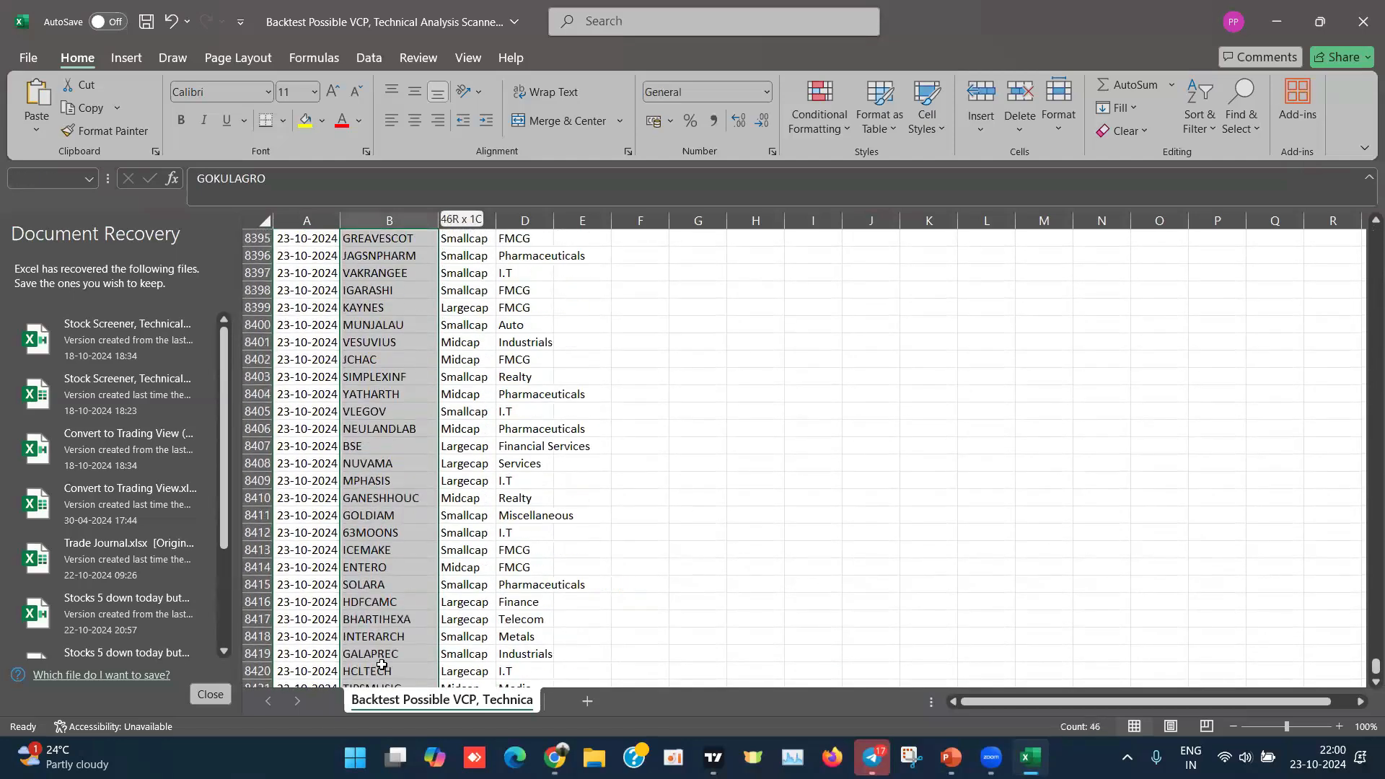
{"action": "key", "text": "shift+Up"}
{"action": "key", "text": "shift+Up"}
{"action": "key", "text": "shift+Up"}
{"action": "key", "text": "shift+Up"}
{"action": "key", "text": "shift+Up"}
{"action": "key", "text": "shift+Up"}
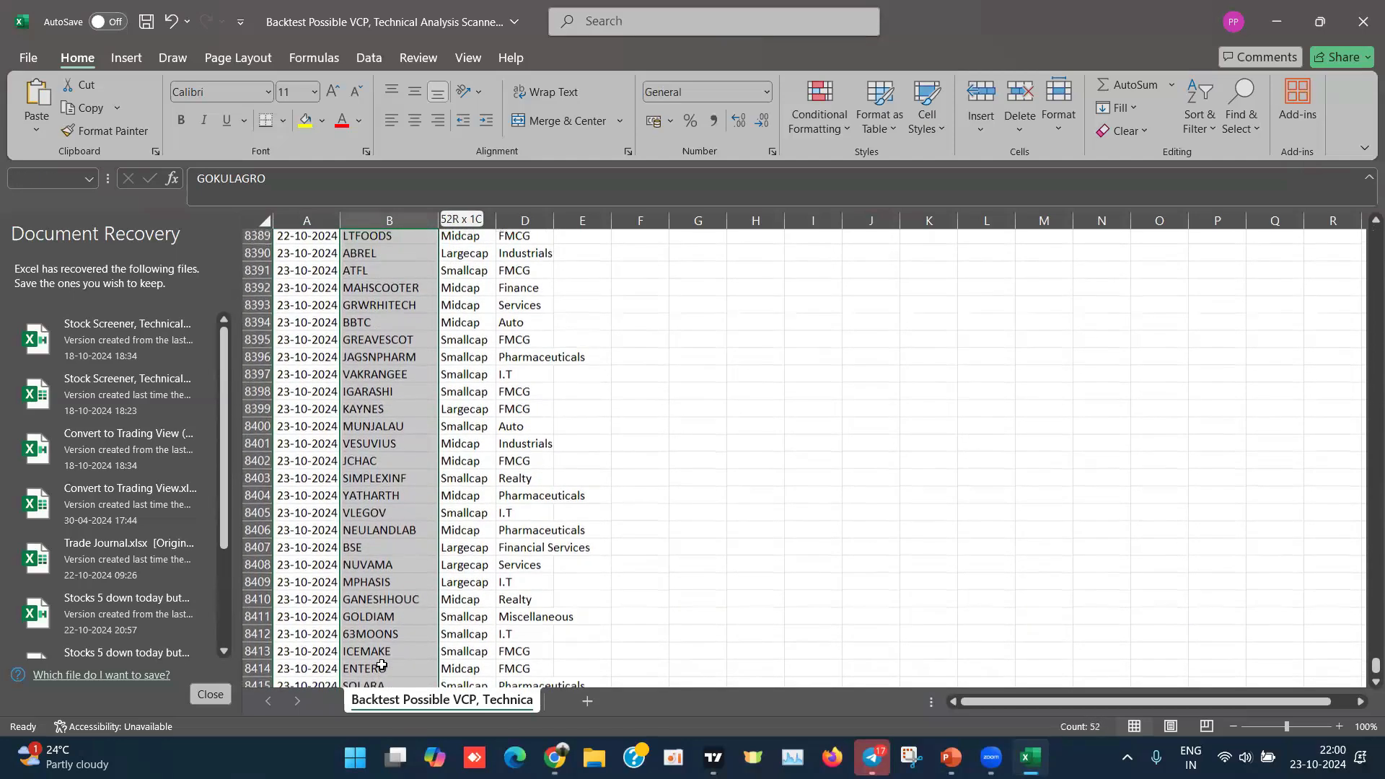
{"action": "key", "text": "shift+Up"}
{"action": "key", "text": "shift+Up"}
{"action": "key", "text": "shift+Up"}
{"action": "key", "text": "shift+Down"}
{"action": "key", "text": "shift+Down"}
{"action": "key", "text": "shift+Down"}
{"action": "key", "text": "shift+Down"}
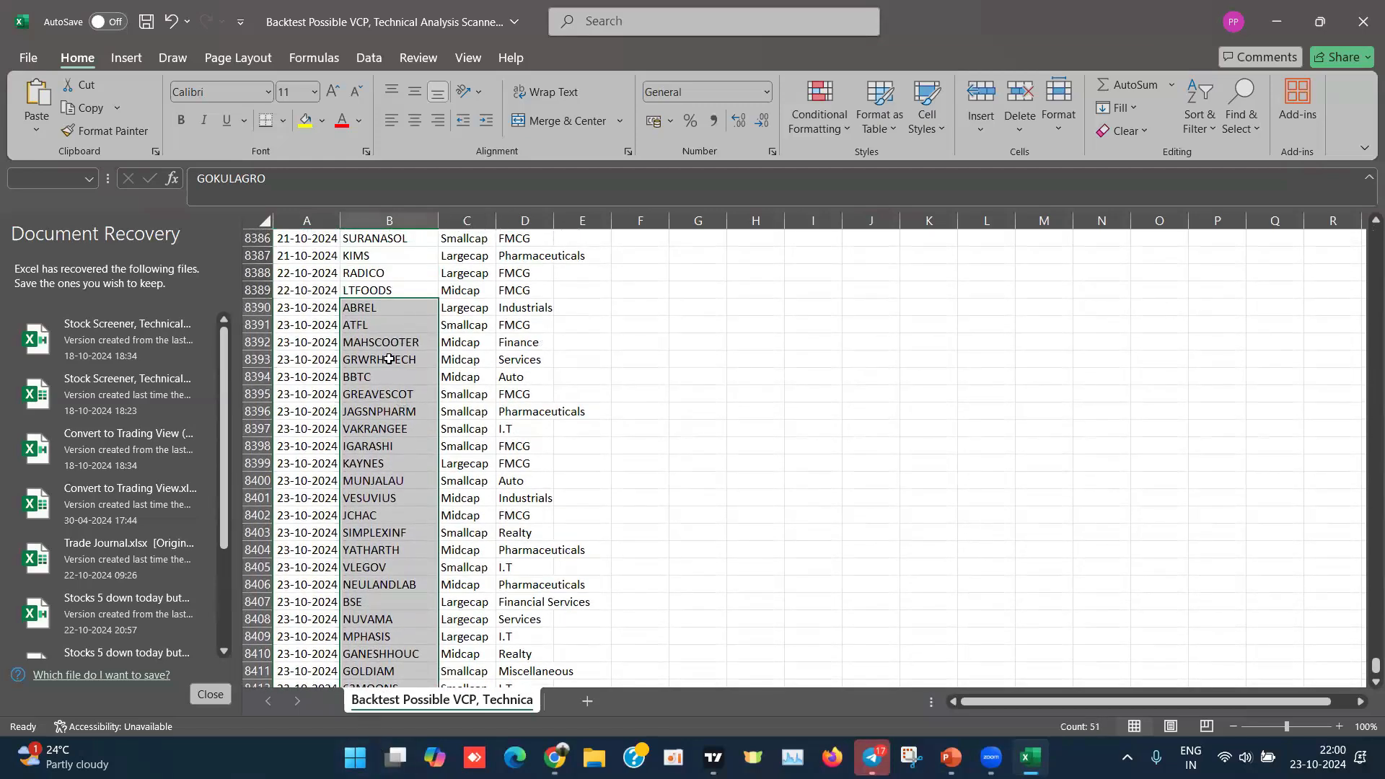
{"action": "key", "text": "ctrl+c"}
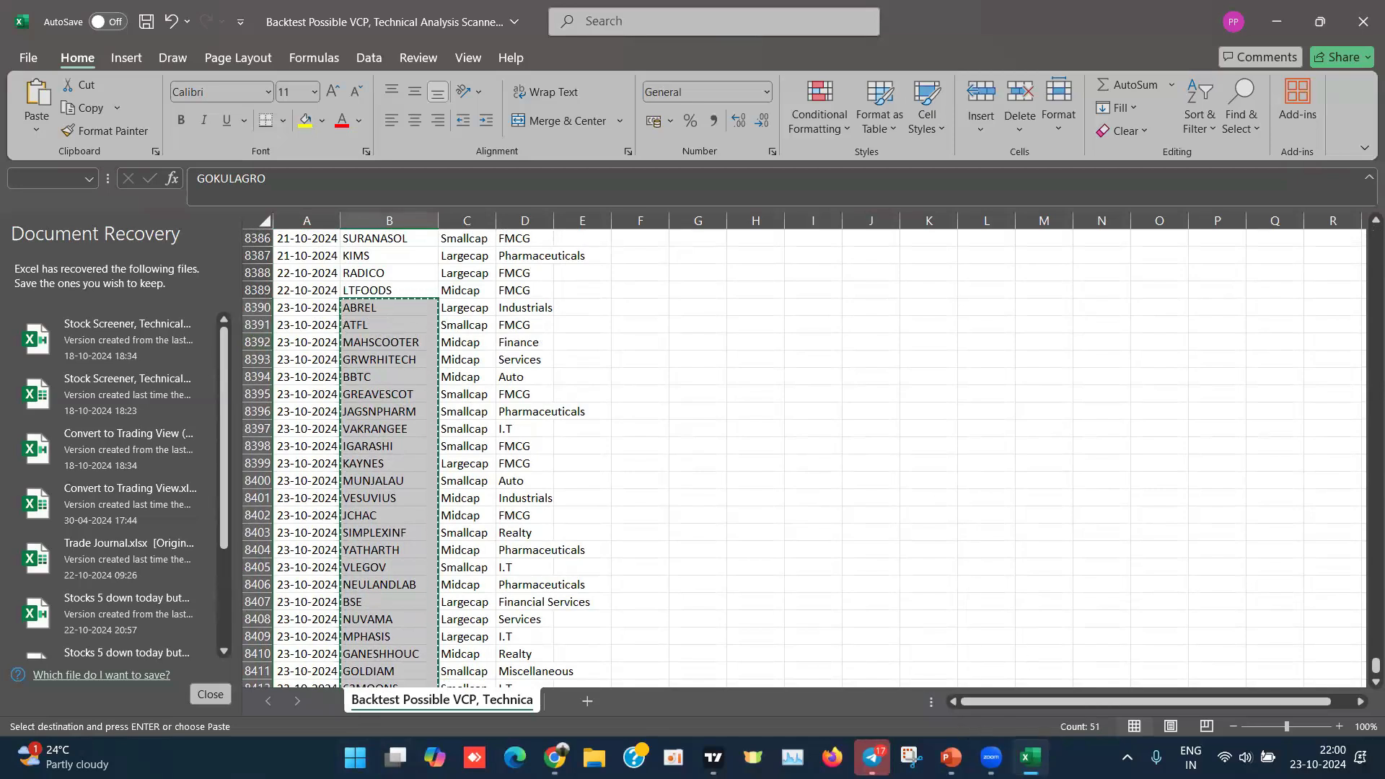
Step: Switch to the TradingView window with the BANKNIFTY chart and maximize it
{"action": "left_click", "coordinate": [713, 757]}
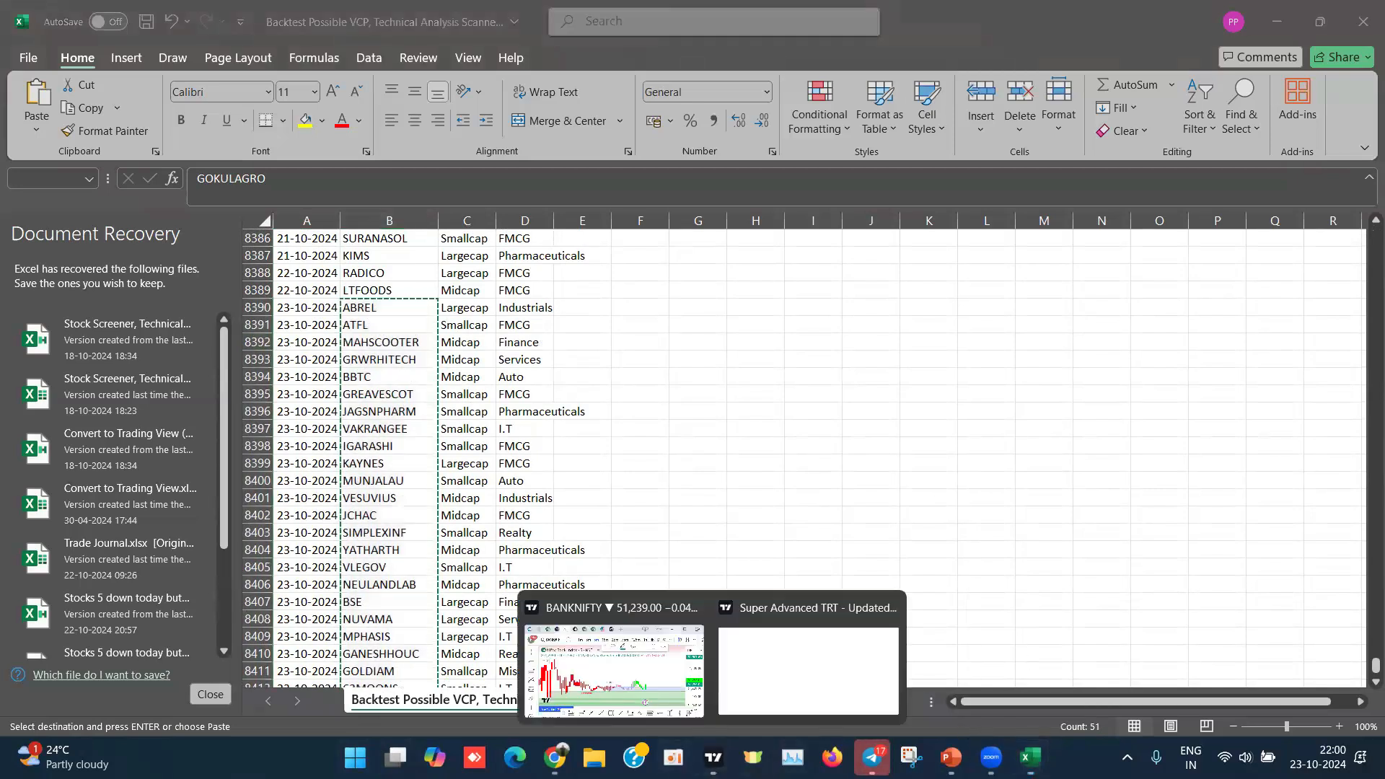
{"action": "left_click", "coordinate": [617, 646]}
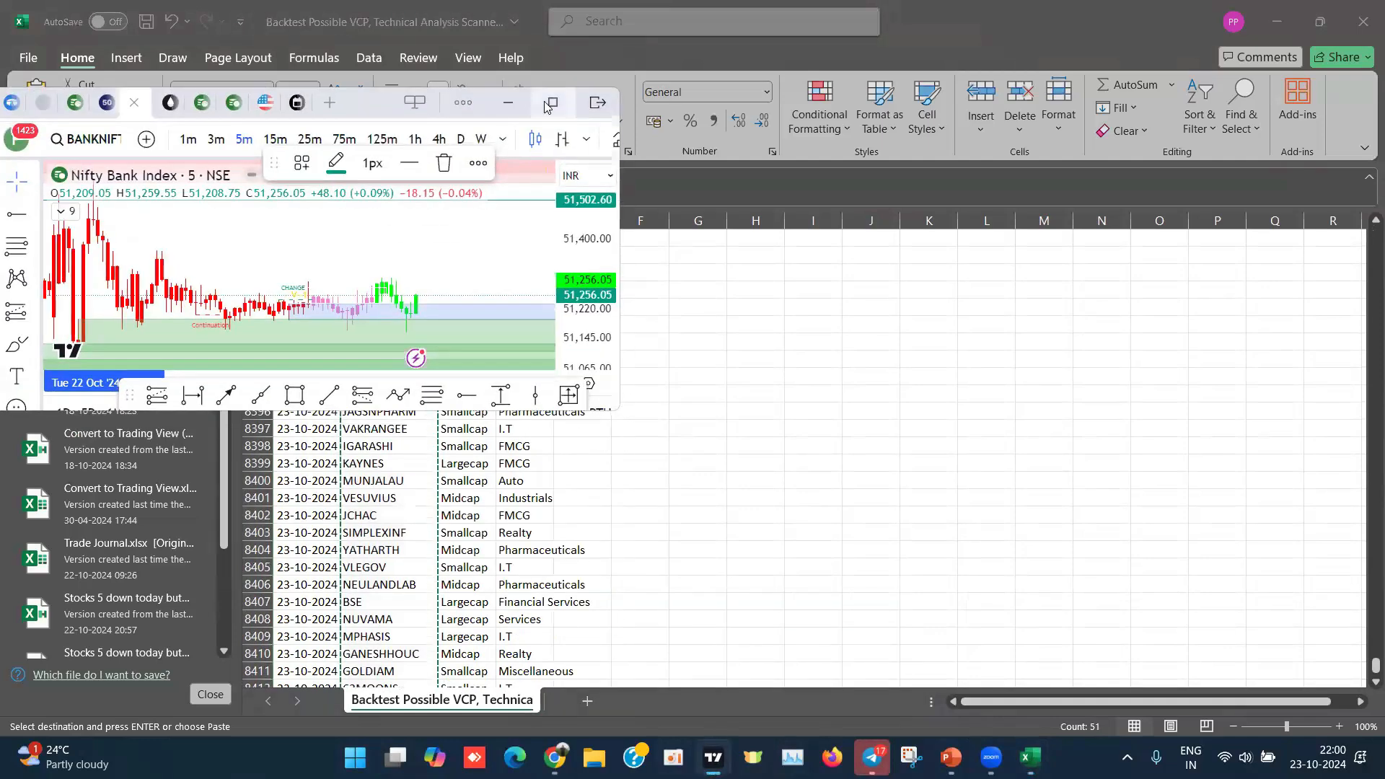
{"action": "left_click", "coordinate": [546, 105]}
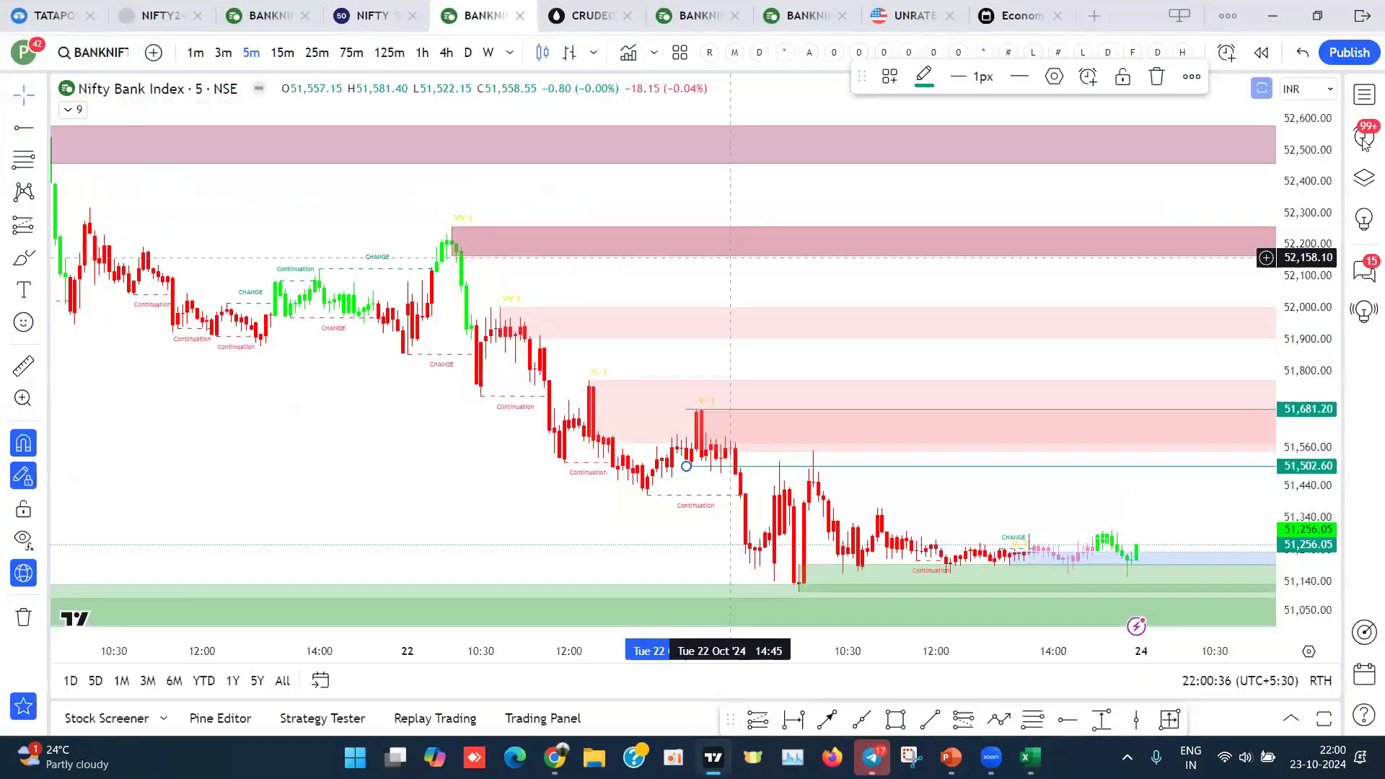
Step: Open the watchlist and create a new symbol list named Test
{"action": "left_click", "coordinate": [1363, 95]}
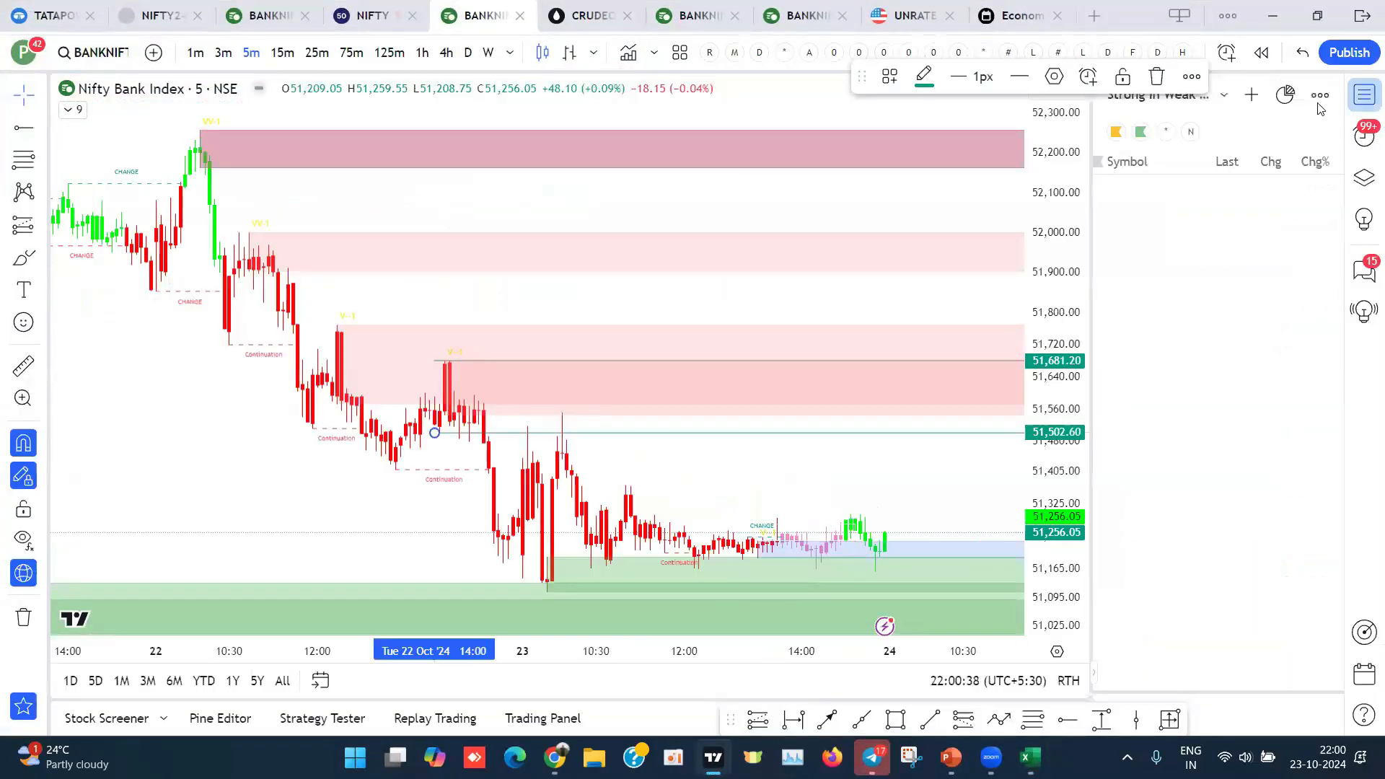
{"action": "left_click", "coordinate": [1227, 104]}
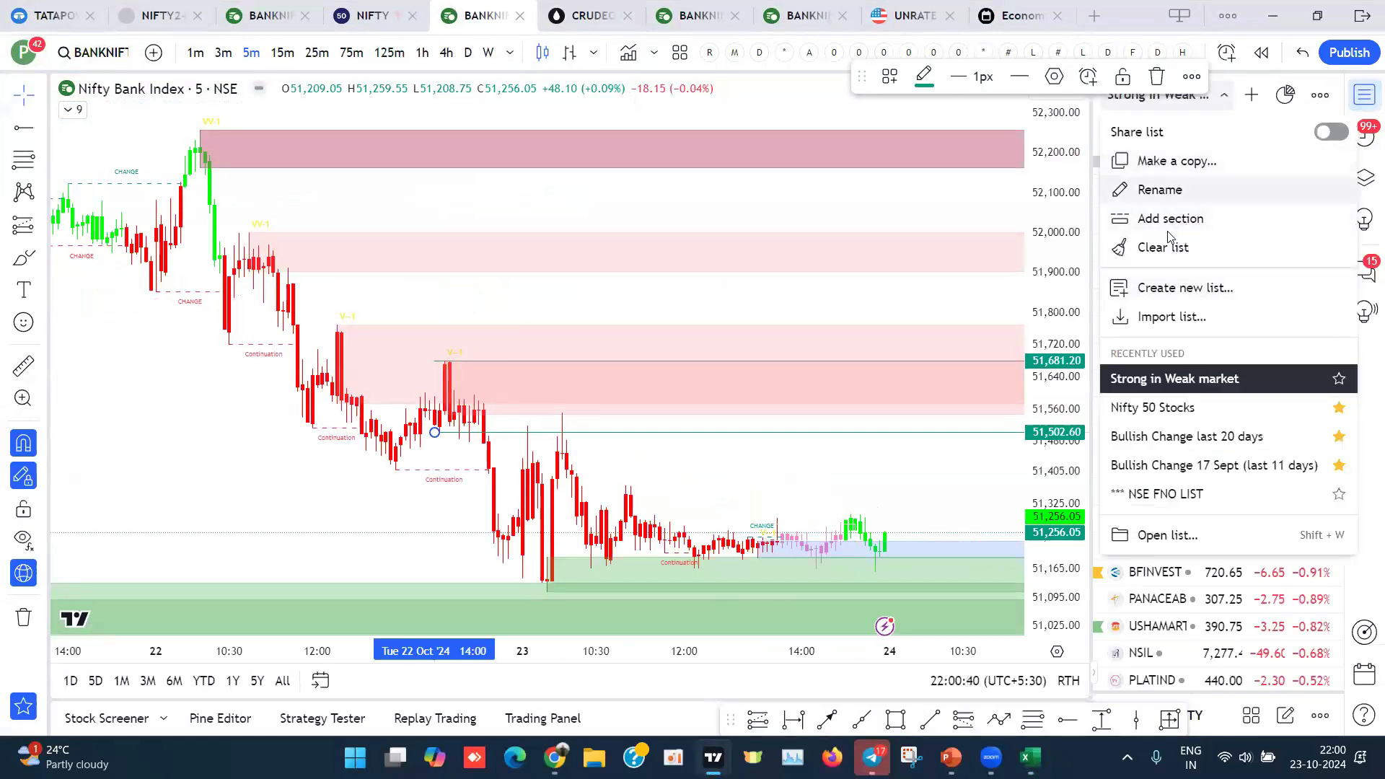
{"action": "left_click", "coordinate": [1182, 288]}
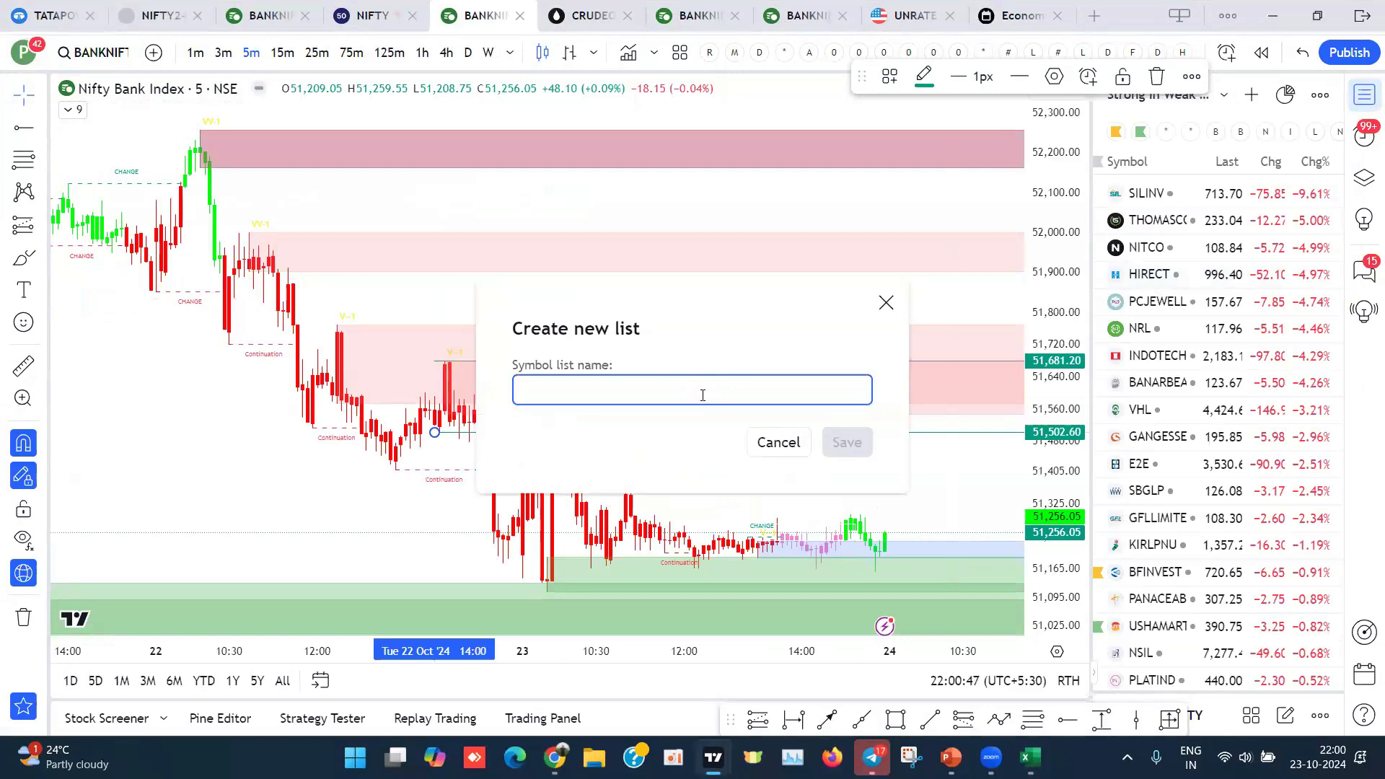
{"action": "type", "text": "Test"}
{"action": "left_click", "coordinate": [841, 443]}
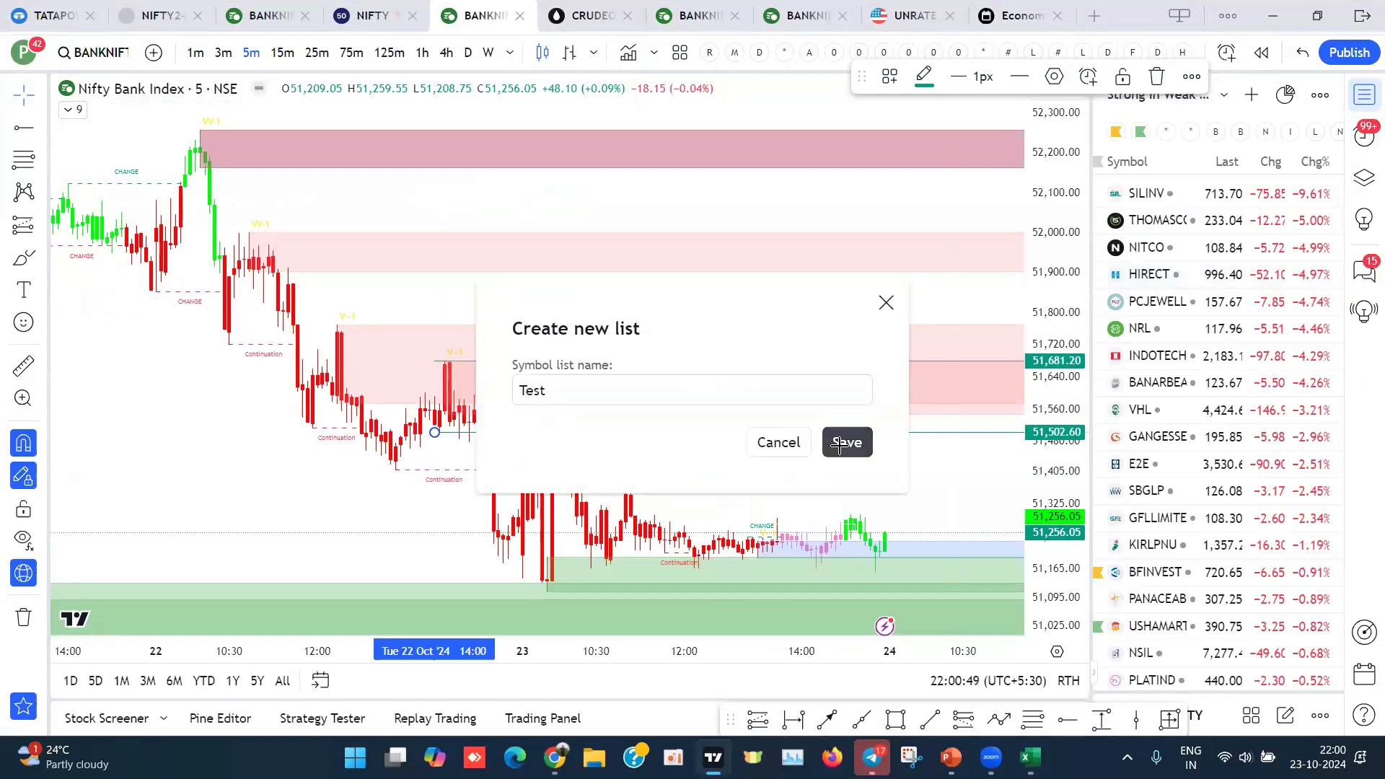
Step: Try to add the copied symbols directly to the Test watchlist, and delete the combined ABREL ATFL entry
{"action": "left_click", "coordinate": [1255, 105]}
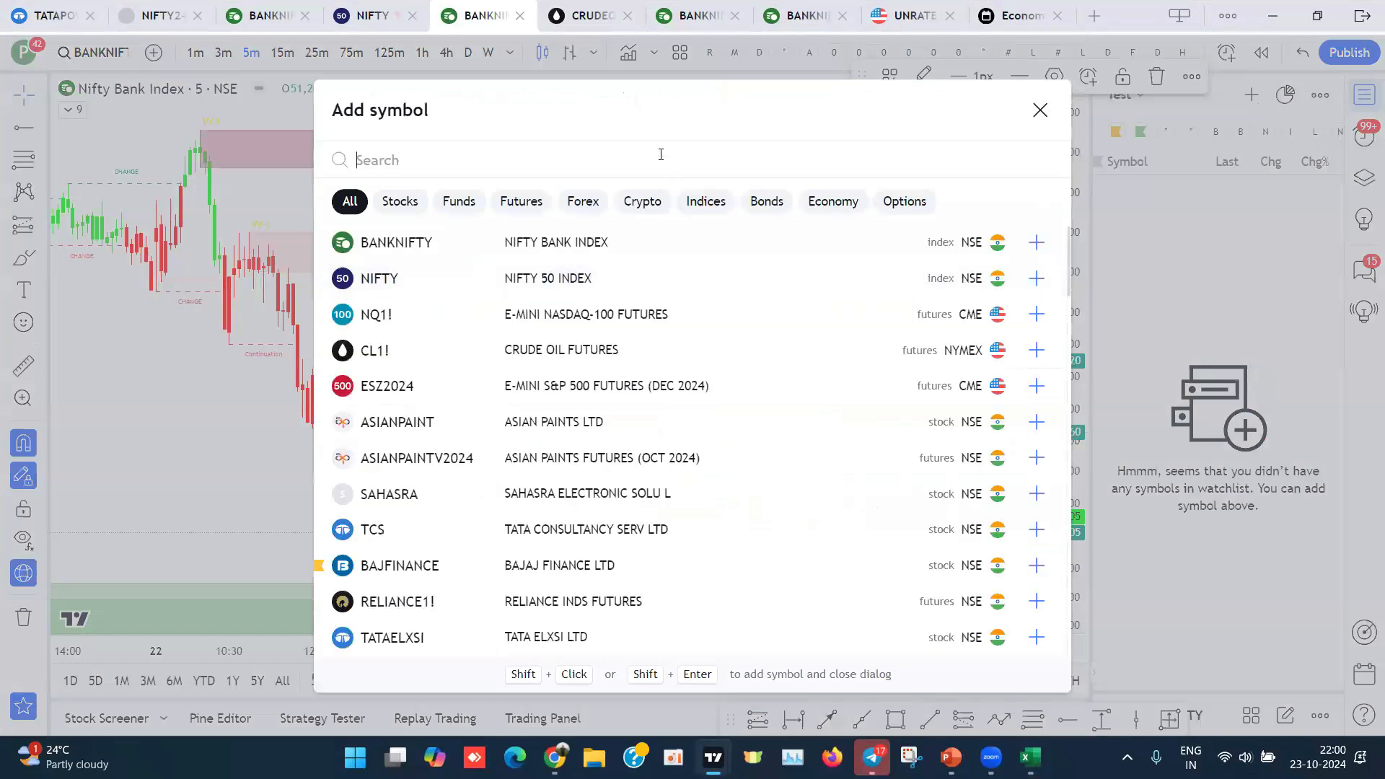
{"action": "key", "text": "ctrl+v"}
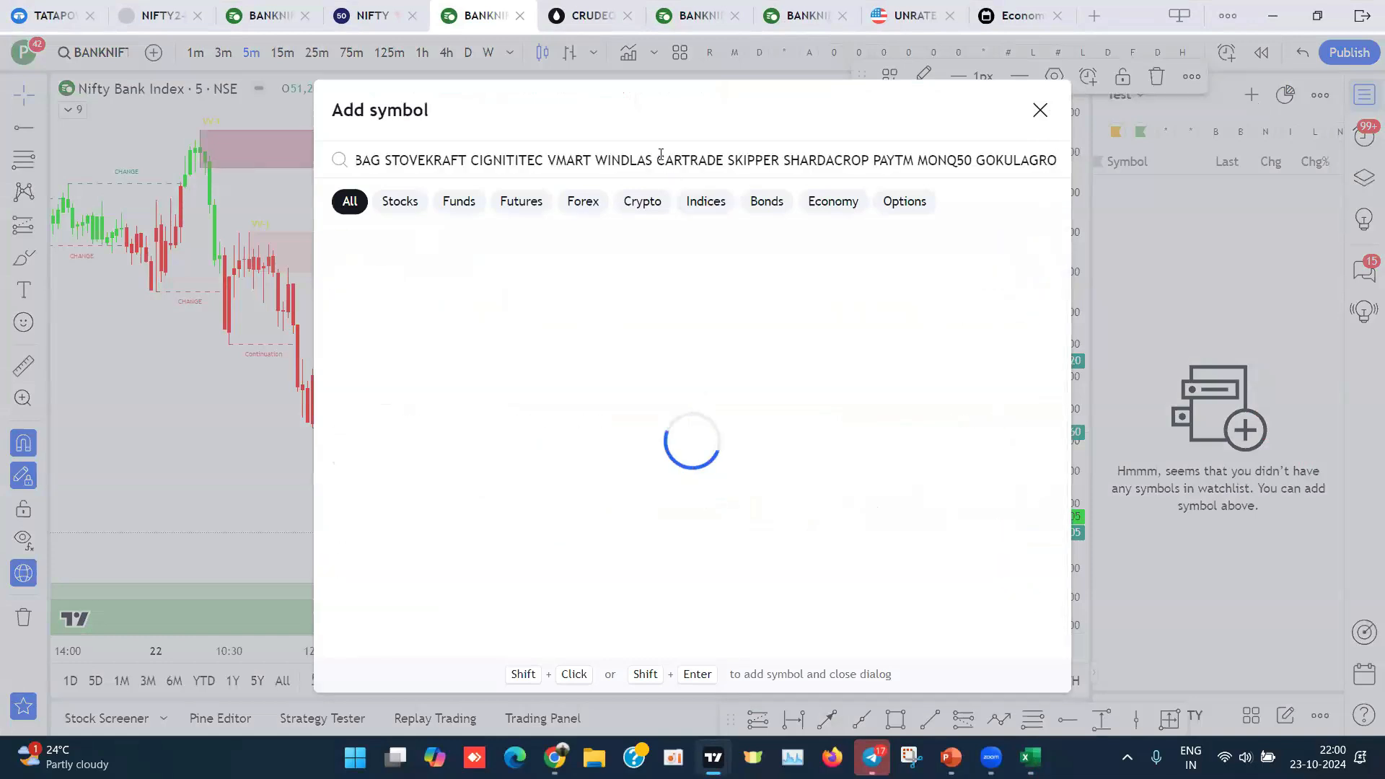
{"action": "key", "text": "Return"}
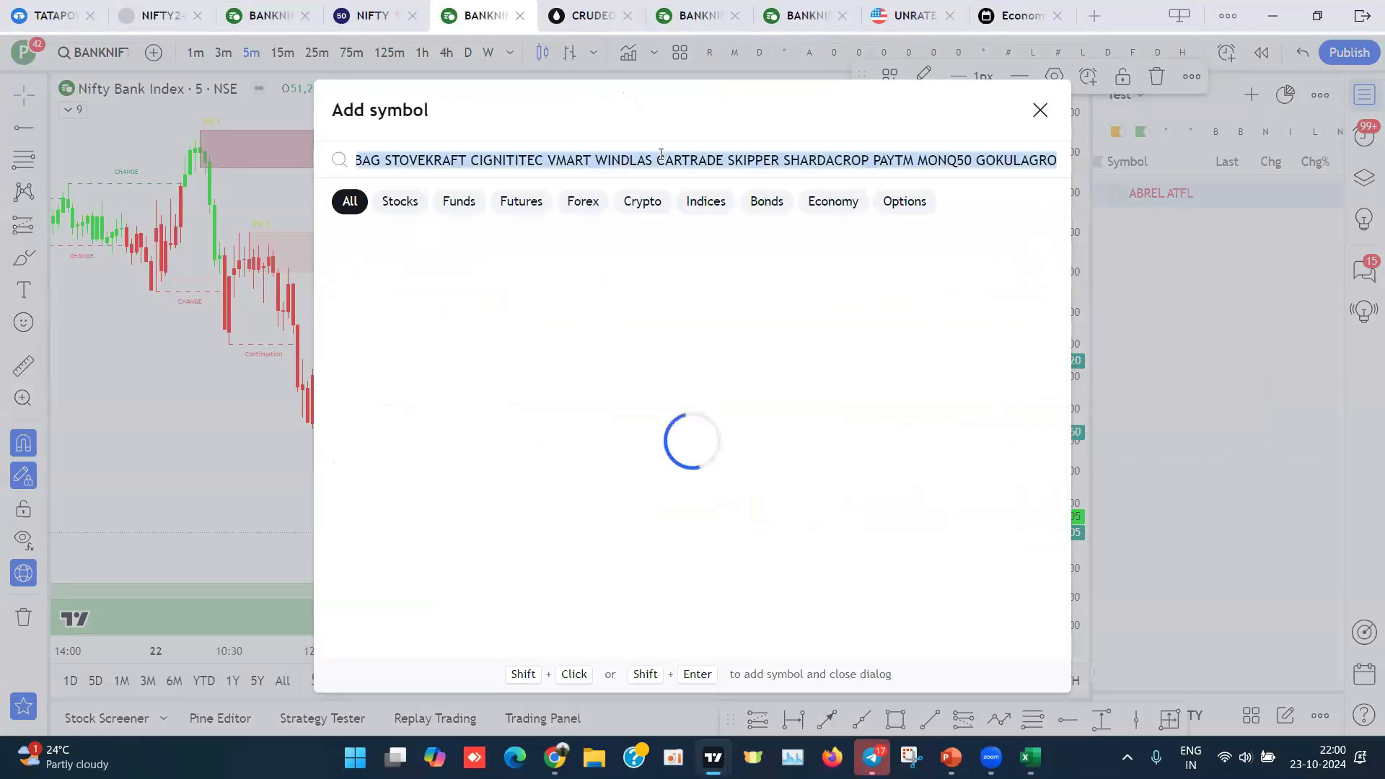
{"action": "left_click", "coordinate": [1039, 110]}
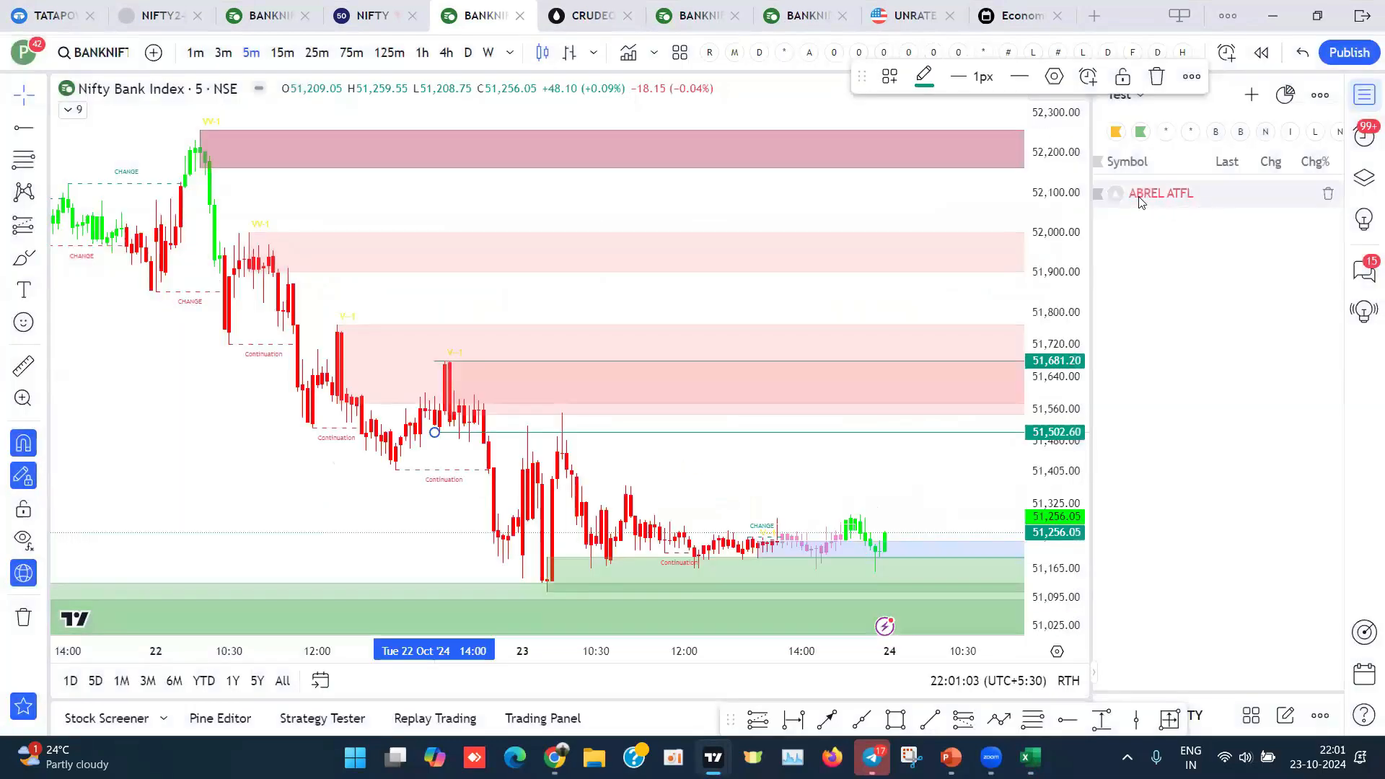
{"action": "left_click", "coordinate": [1159, 200]}
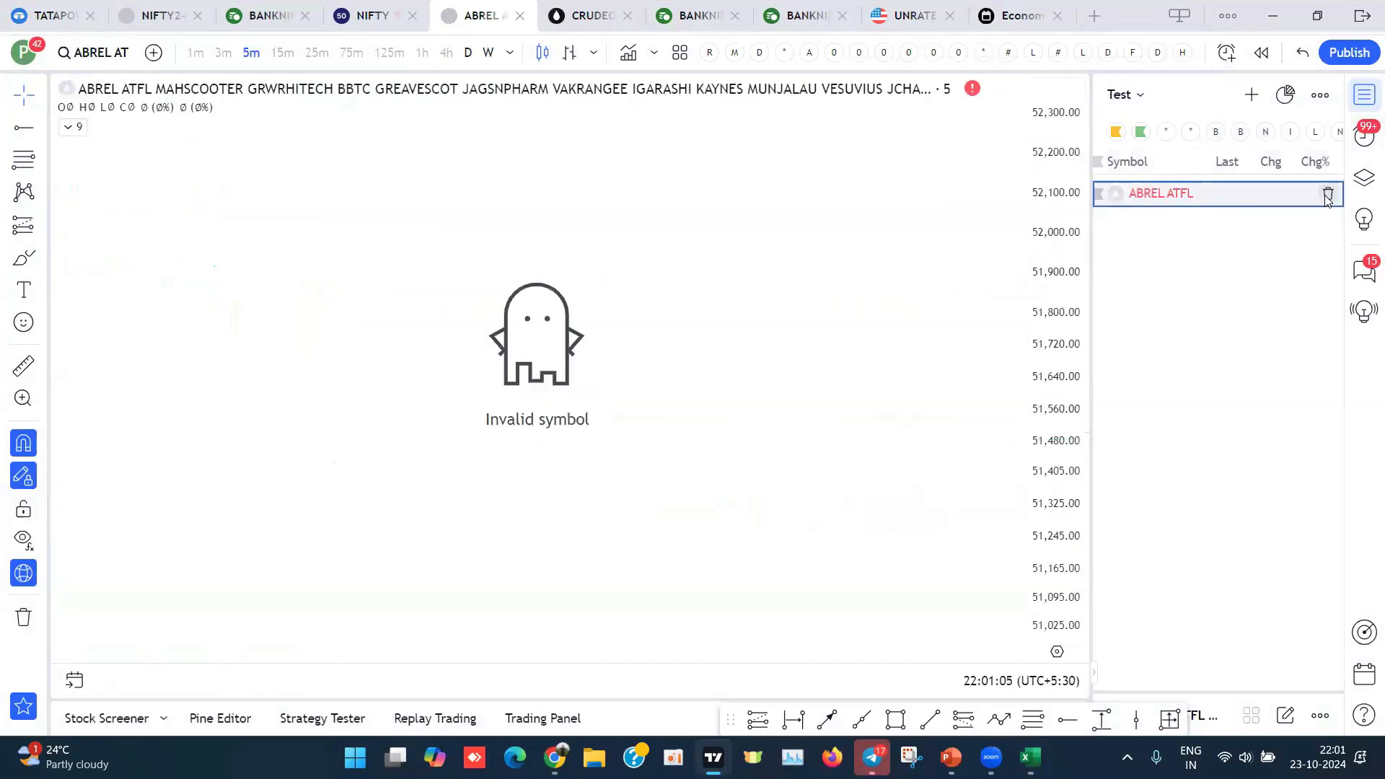
{"action": "left_click", "coordinate": [1328, 195]}
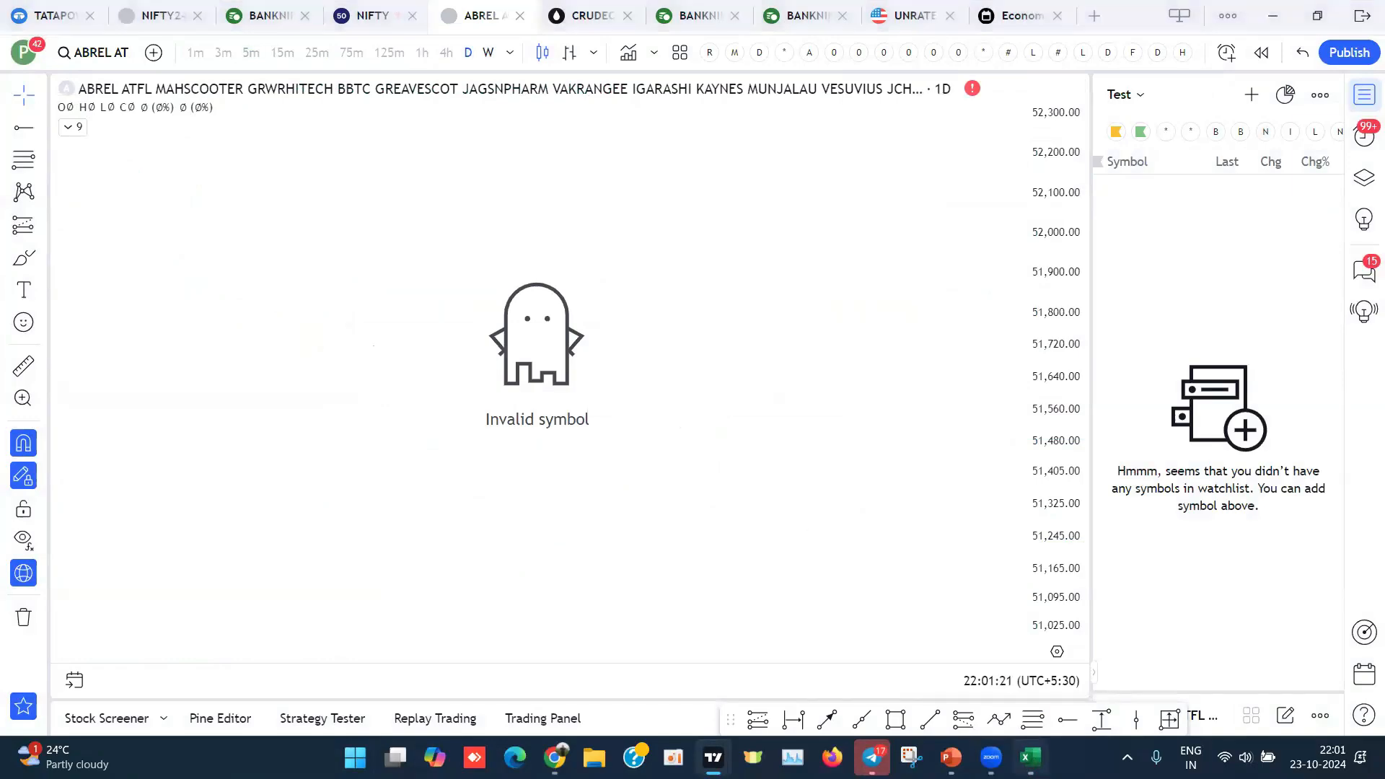
Step: Search the computer for "convert" and open the Convert to Trading View workbook in Excel
{"action": "key", "text": "super"}
{"action": "type", "text": "chart"}
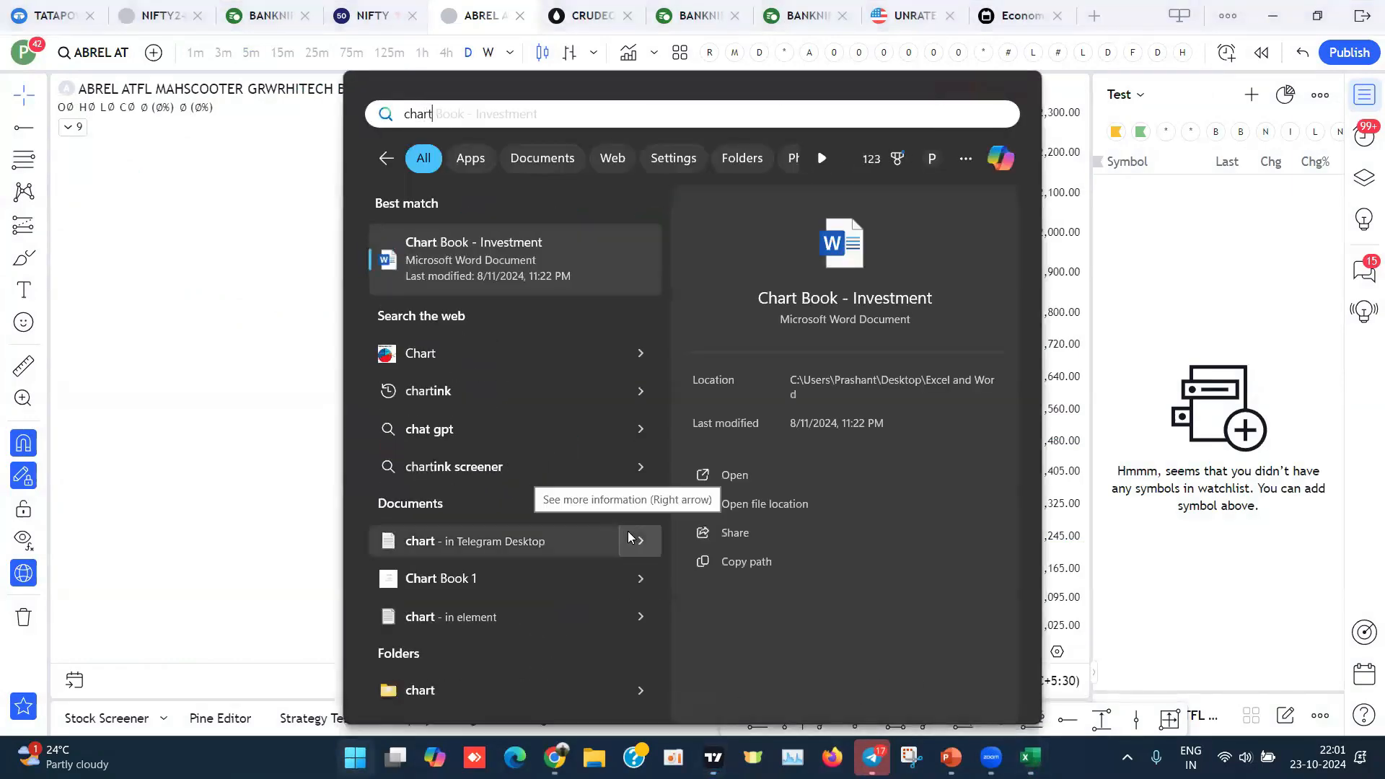
{"action": "key", "text": "BackSpace"}
{"action": "key", "text": "BackSpace"}
{"action": "key", "text": "BackSpace"}
{"action": "key", "text": "BackSpace"}
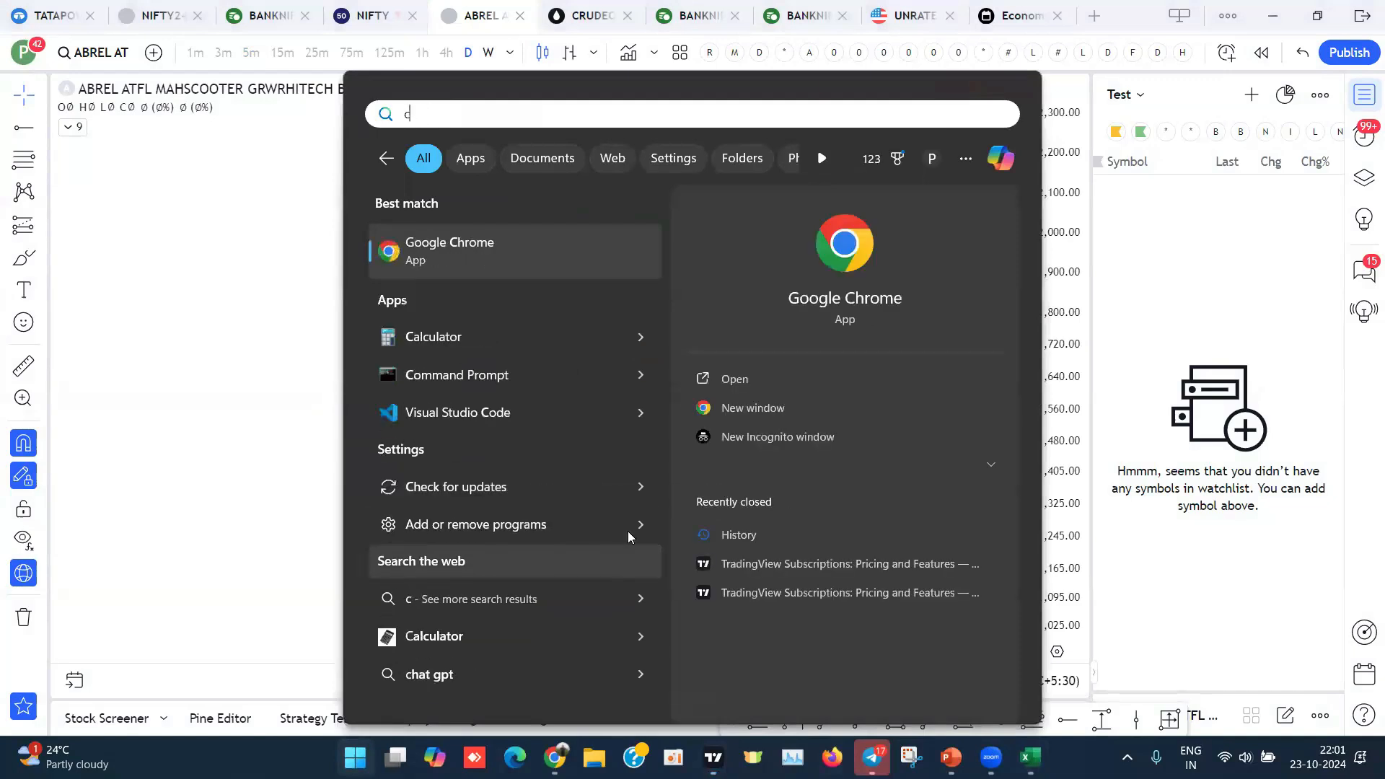
{"action": "type", "text": "onvert"}
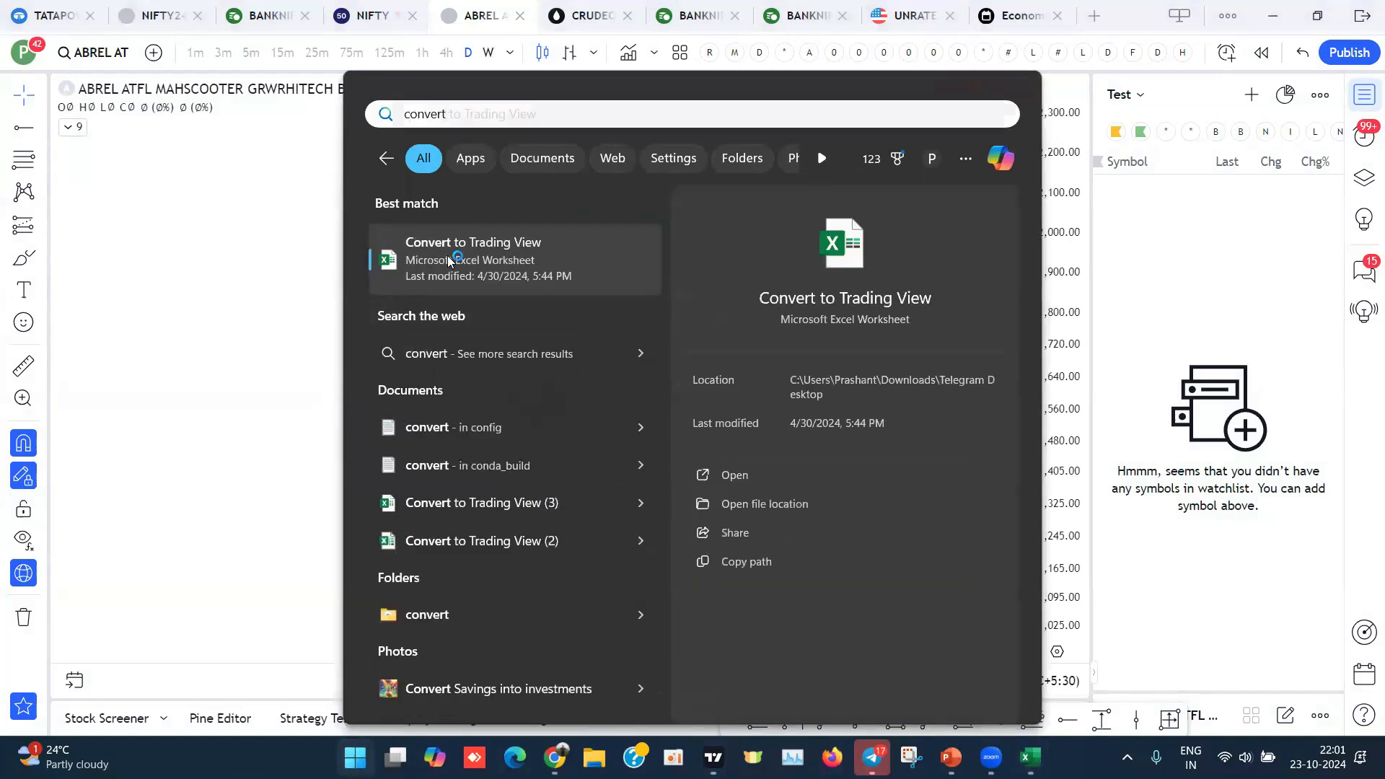
{"action": "left_click", "coordinate": [404, 264]}
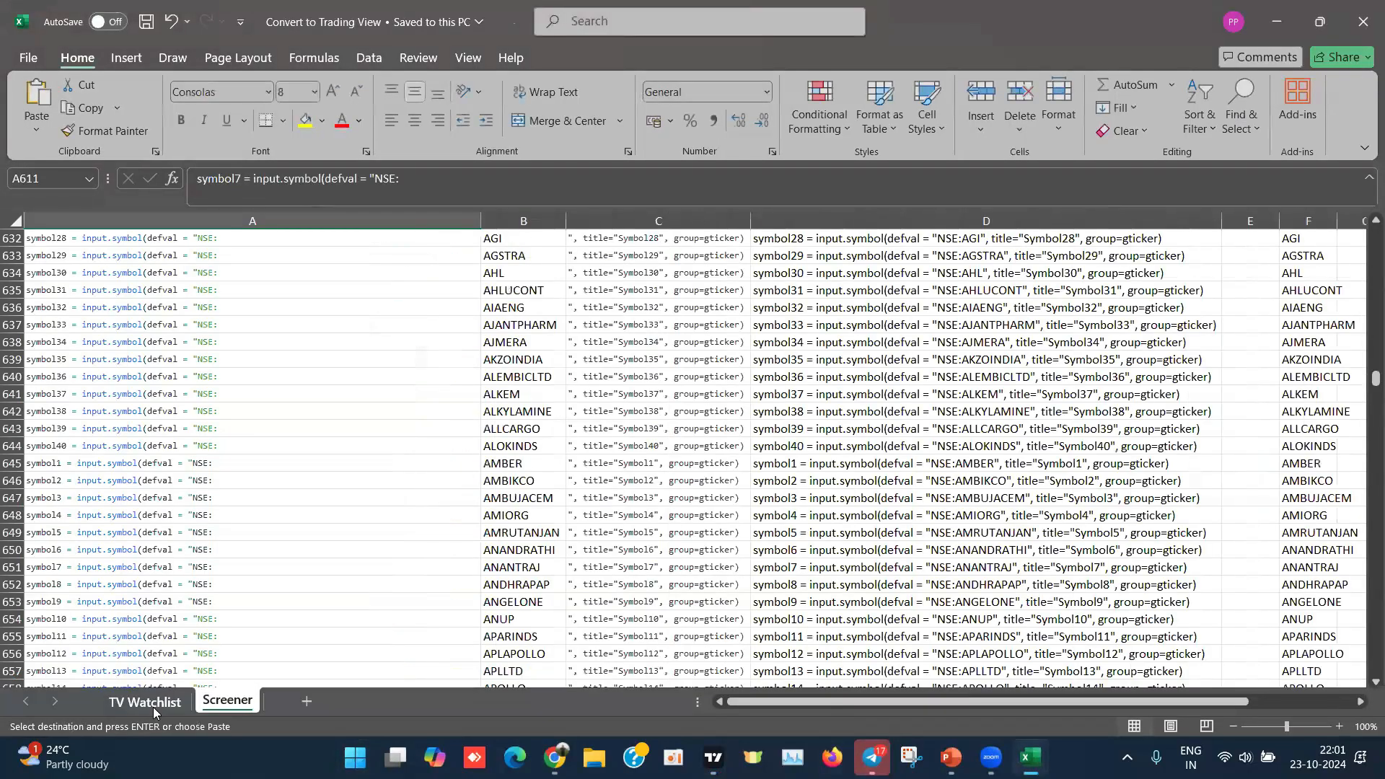
Step: Paste the copied symbols into column A of the TV Watchlist sheet, starting at cell A1
{"action": "left_click", "coordinate": [153, 706]}
{"action": "key", "text": "Up"}
{"action": "key", "text": "Up"}
{"action": "key", "text": "Up"}
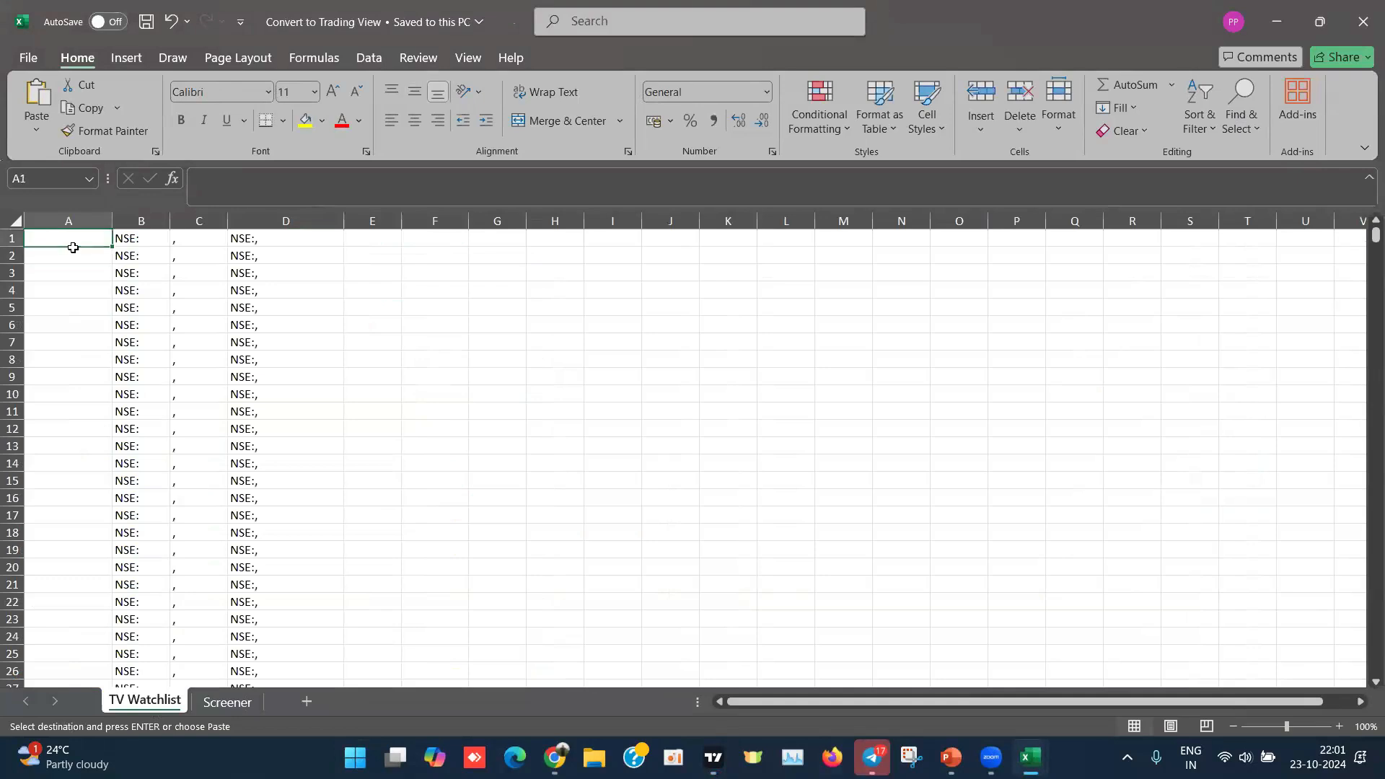
{"action": "key", "text": "ctrl+v"}
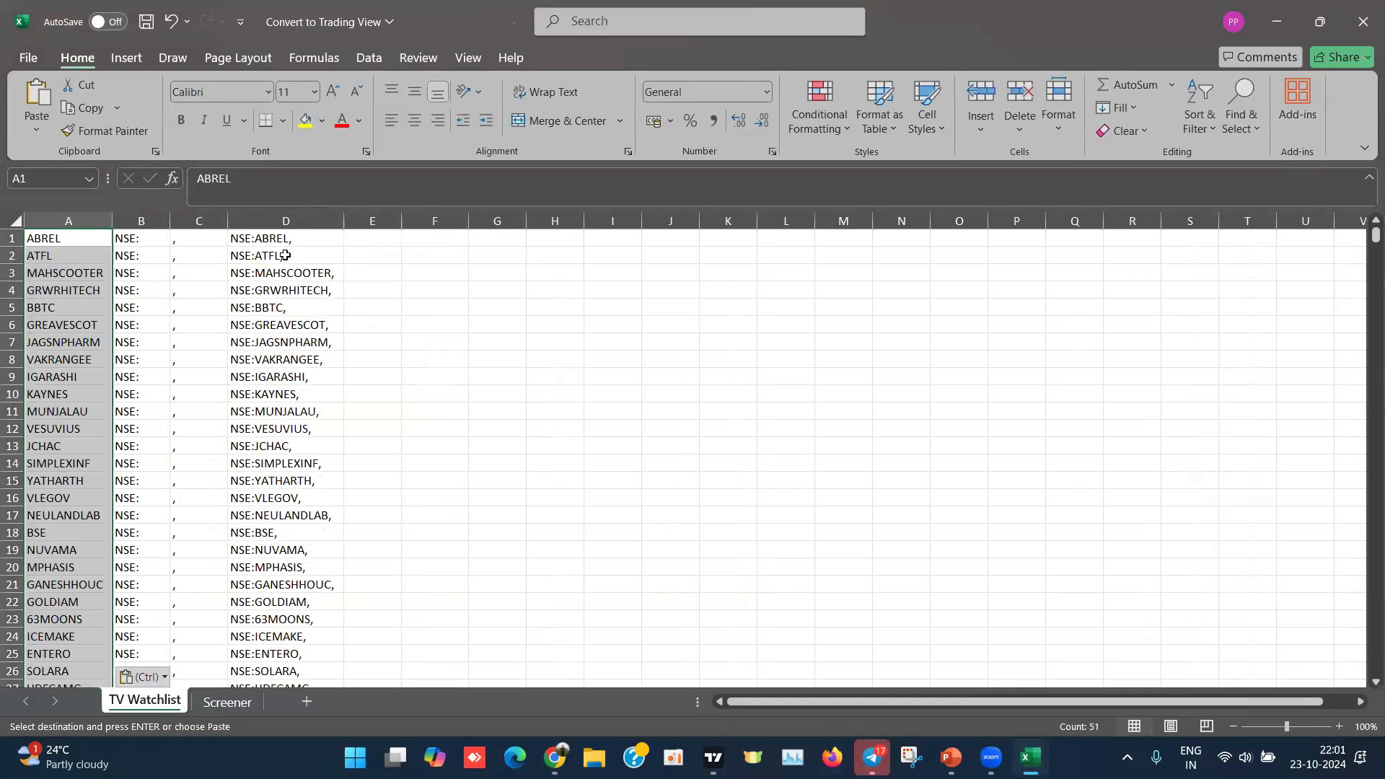
Step: Copy the NSE-prefixed, comma-terminated symbols in cells D1 to D51
{"action": "left_click", "coordinate": [38, 239]}
{"action": "key", "text": "ctrl+Down"}
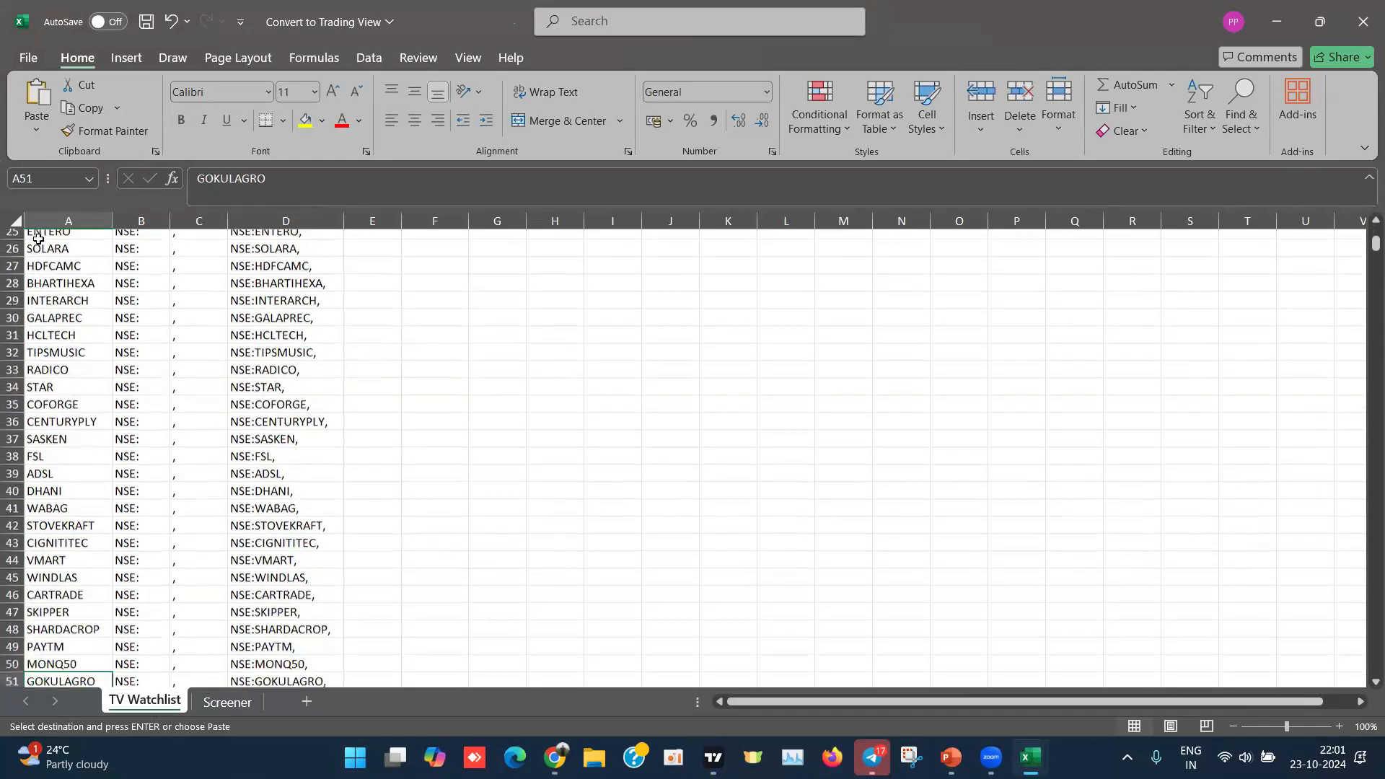
{"action": "key", "text": "ctrl+Right"}
{"action": "key", "text": "ctrl+shift+Up"}
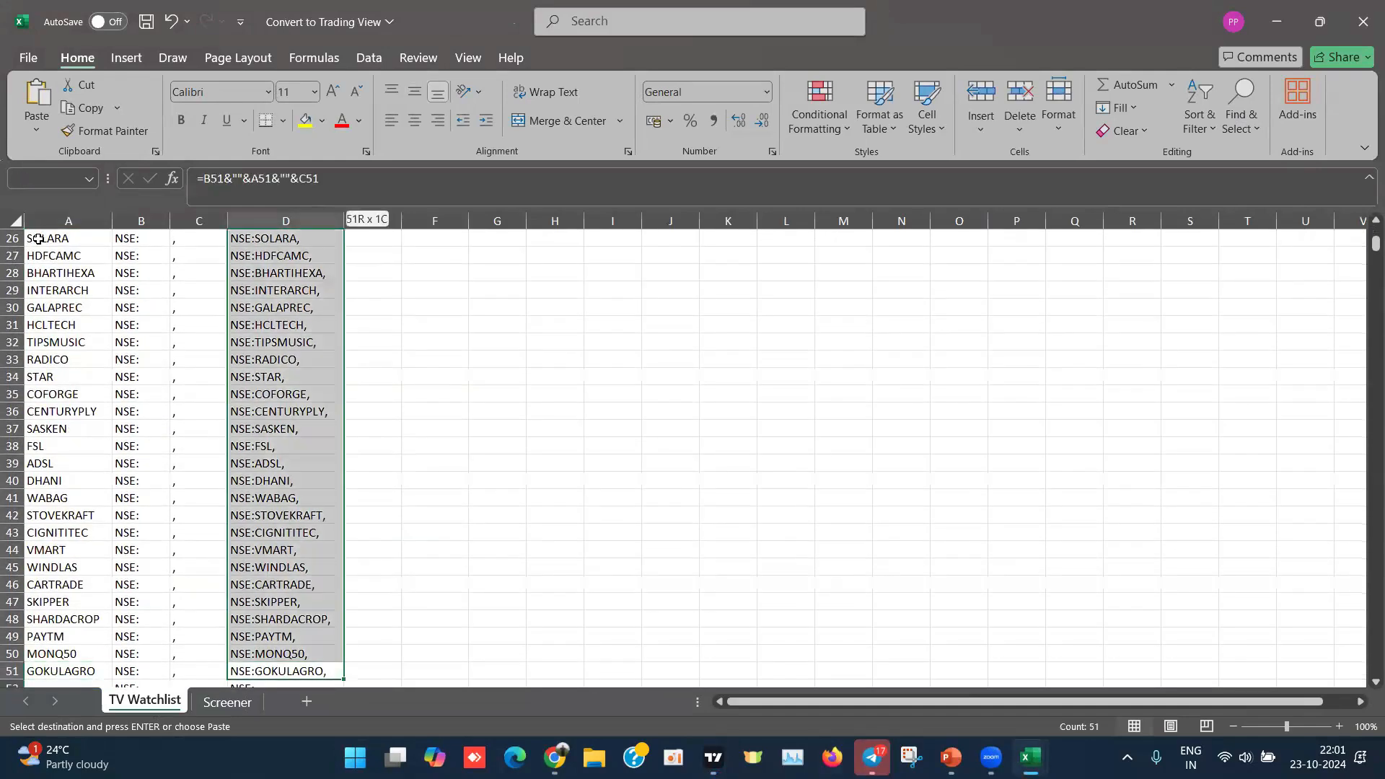
{"action": "key", "text": "ctrl+c"}
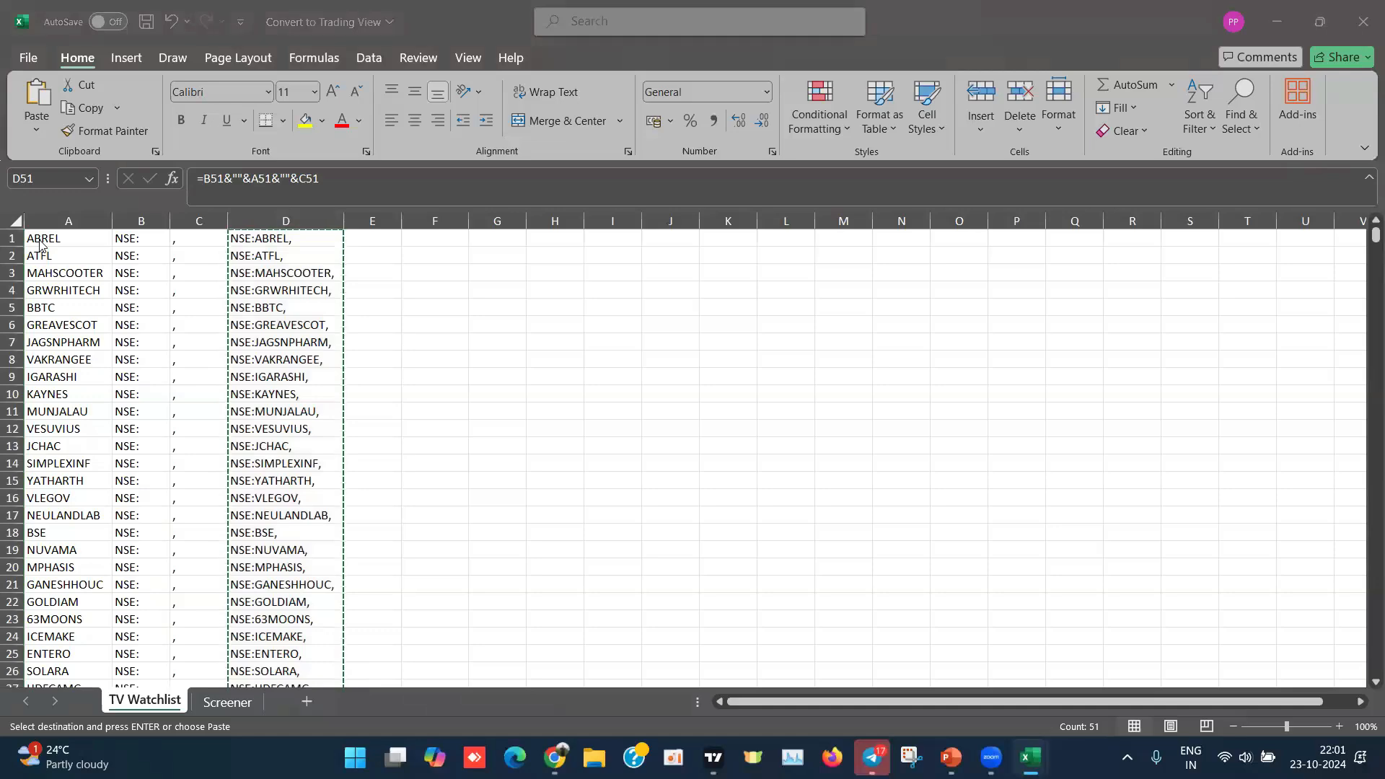
Step: Switch to the TradingView window and add the copied NSE symbols to the Test watchlist
{"action": "key", "text": "alt+Tab"}
{"action": "key", "text": "alt+Tab"}
{"action": "key", "text": "alt+Tab"}
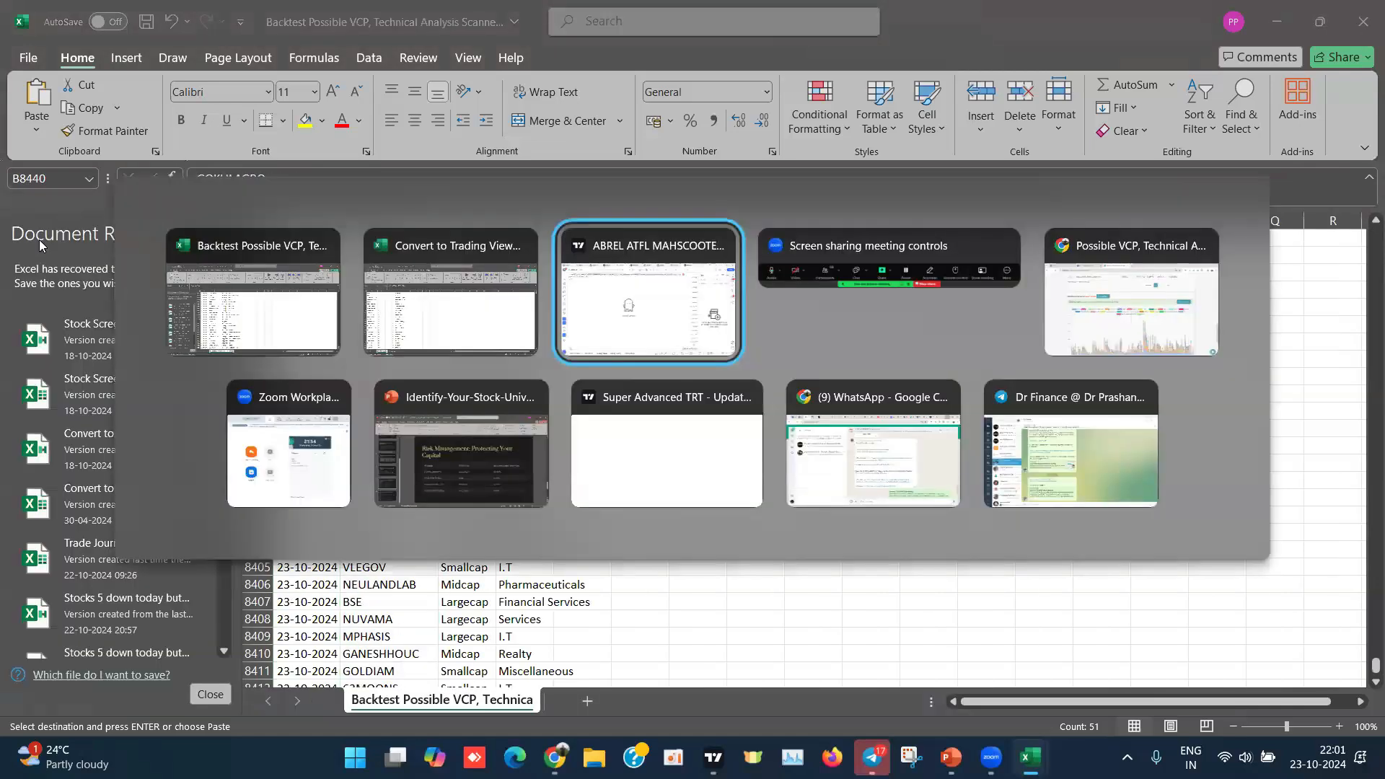
{"action": "left_click", "coordinate": [1254, 95]}
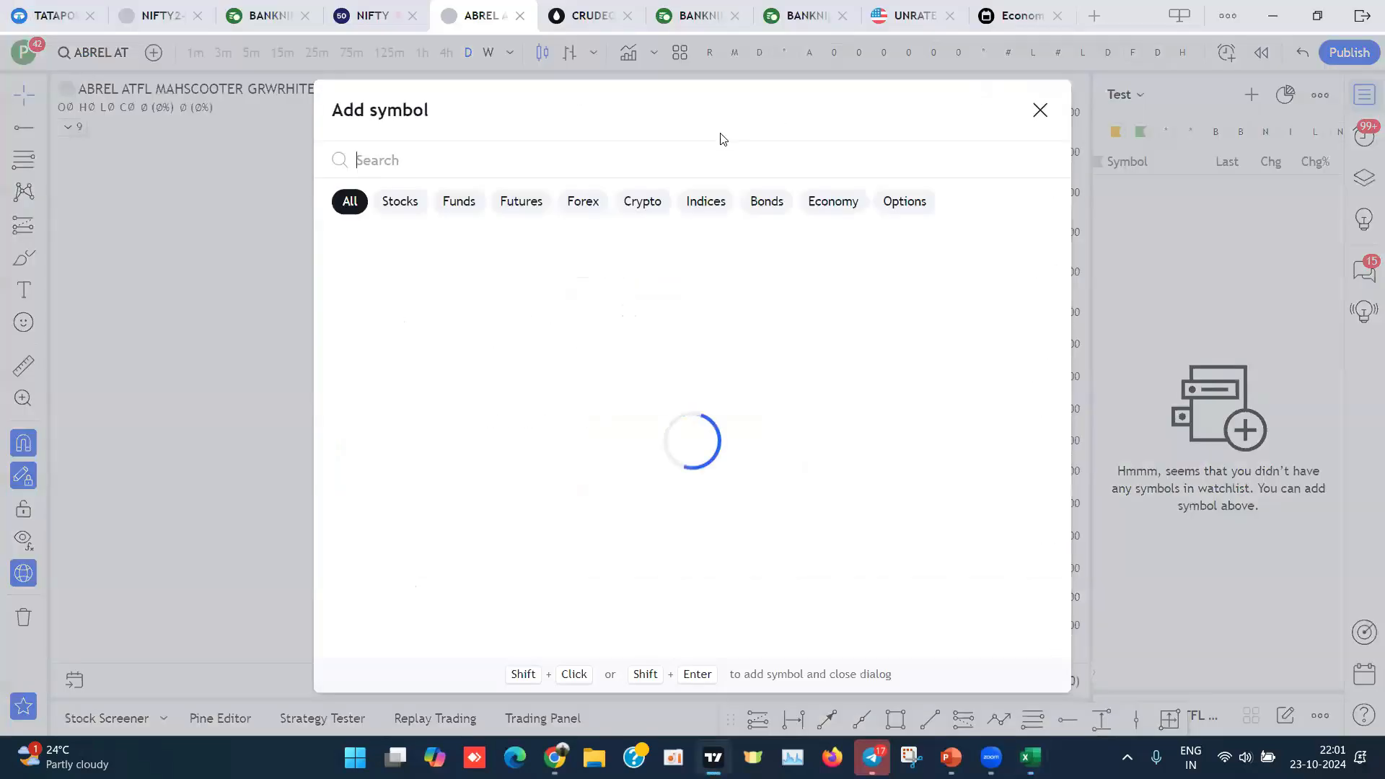
{"action": "key", "text": "ctrl+v"}
{"action": "key", "text": "Return"}
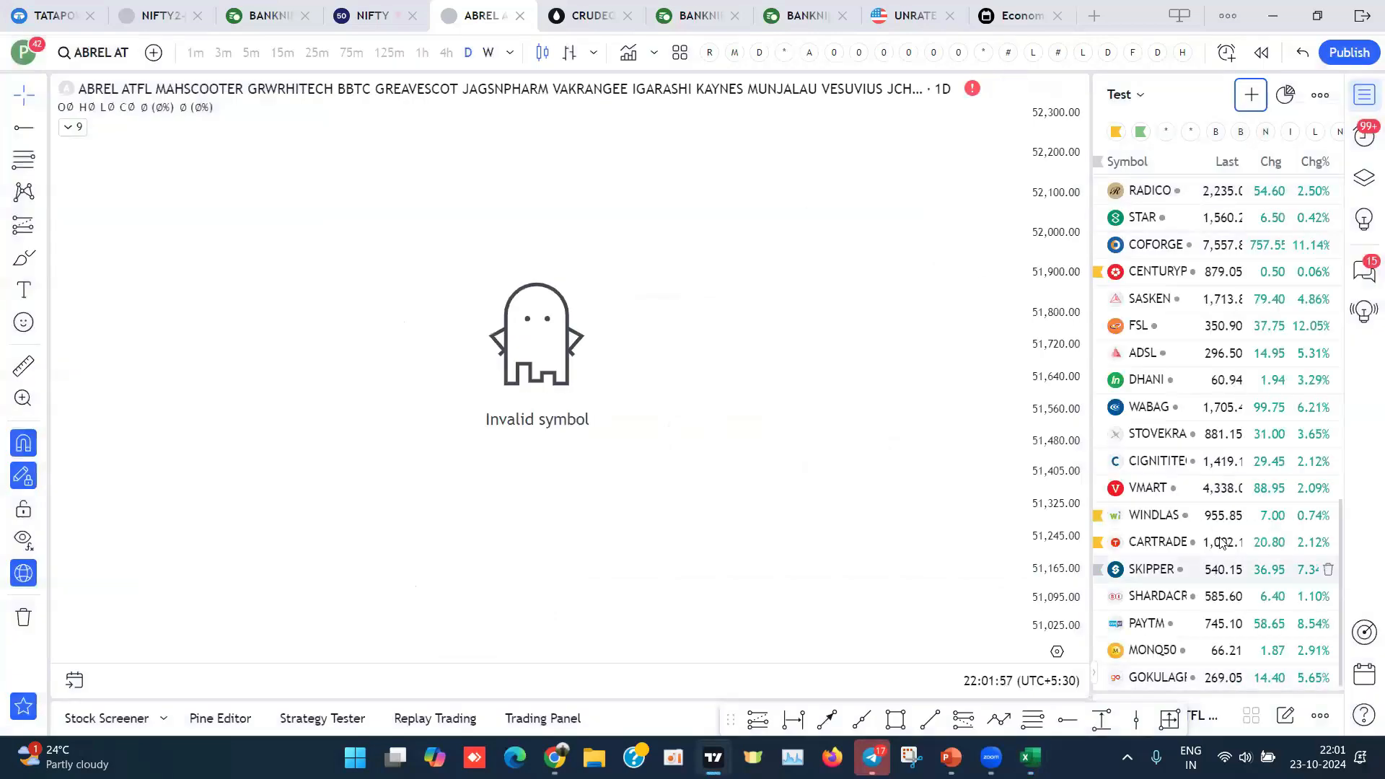
Step: Sort the Test watchlist by percentage change, highest first, and show the FSL chart
{"action": "scroll", "coordinate": [1222, 543], "scroll_direction": "down", "scroll_amount": 1}
{"action": "scroll", "coordinate": [1221, 543], "scroll_direction": "up", "scroll_amount": 15}
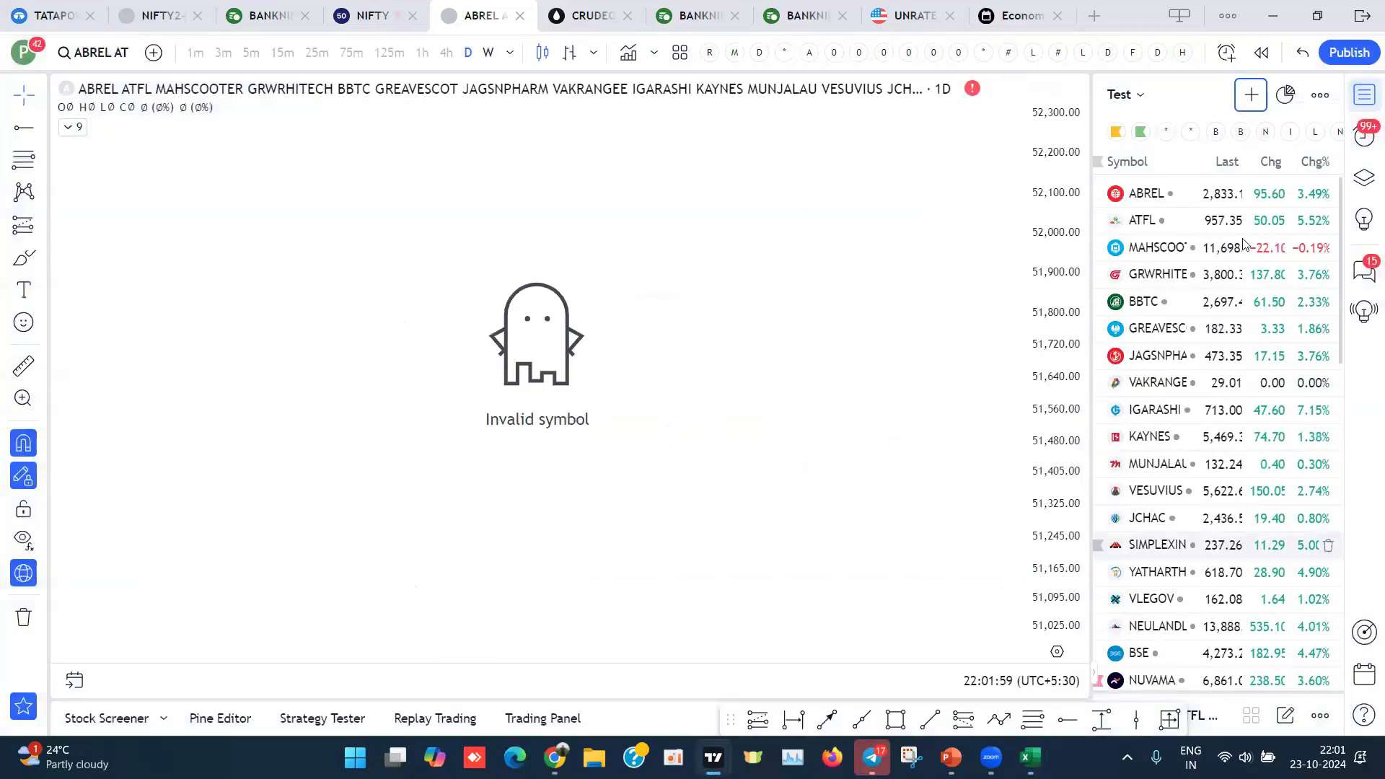
{"action": "left_click", "coordinate": [1315, 163]}
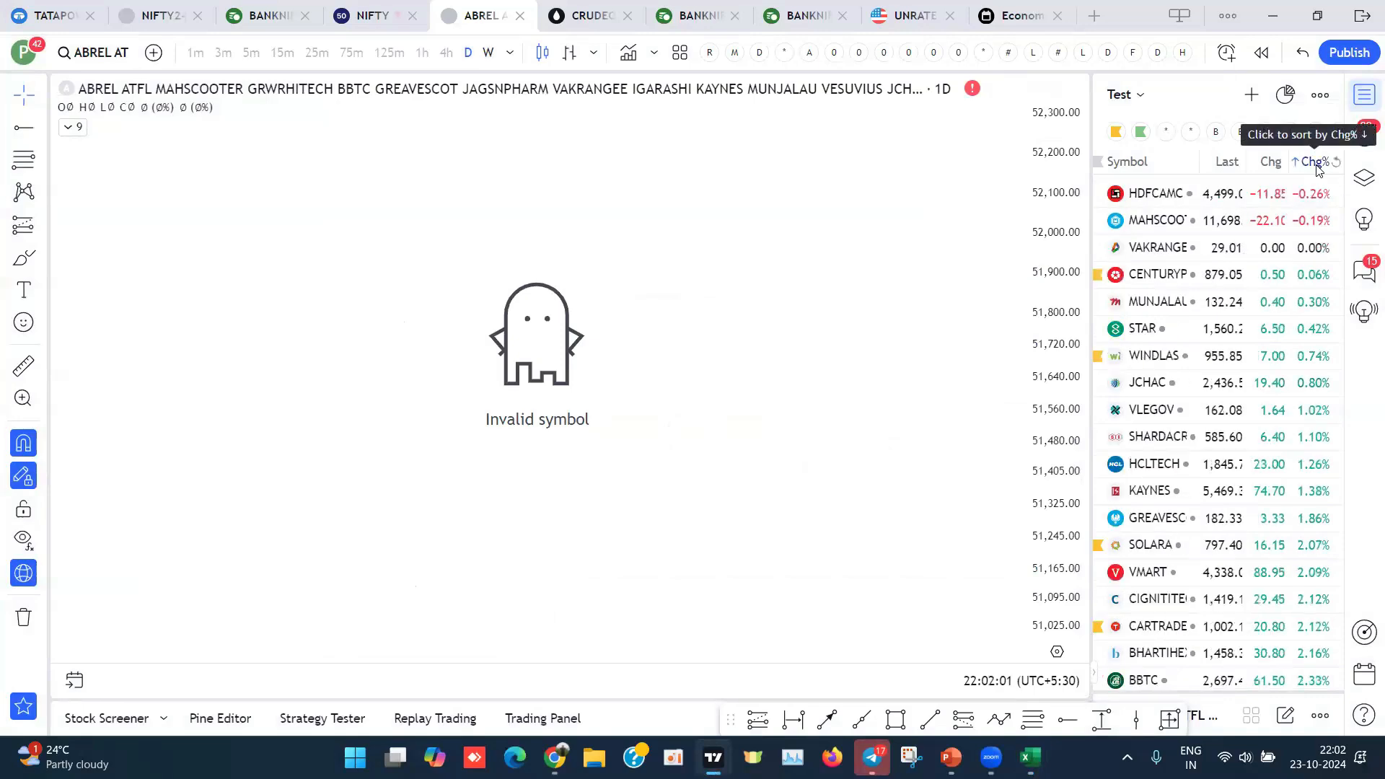
{"action": "left_click", "coordinate": [1149, 193]}
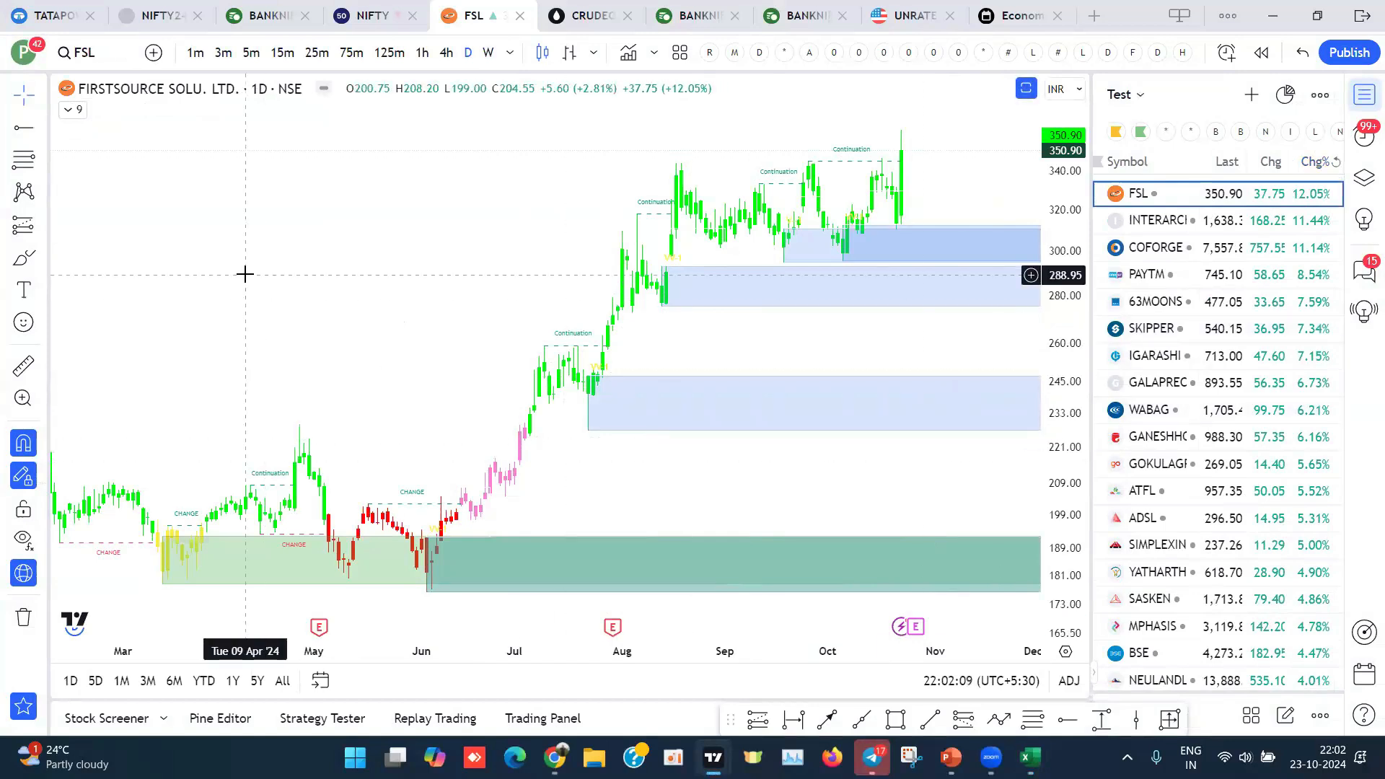
Step: Show the INTERARCH chart and draw a horizontal ray at 1,366.95 from 7 Oct '24, along the upper blue zone's top edge
{"action": "key", "text": "Down"}
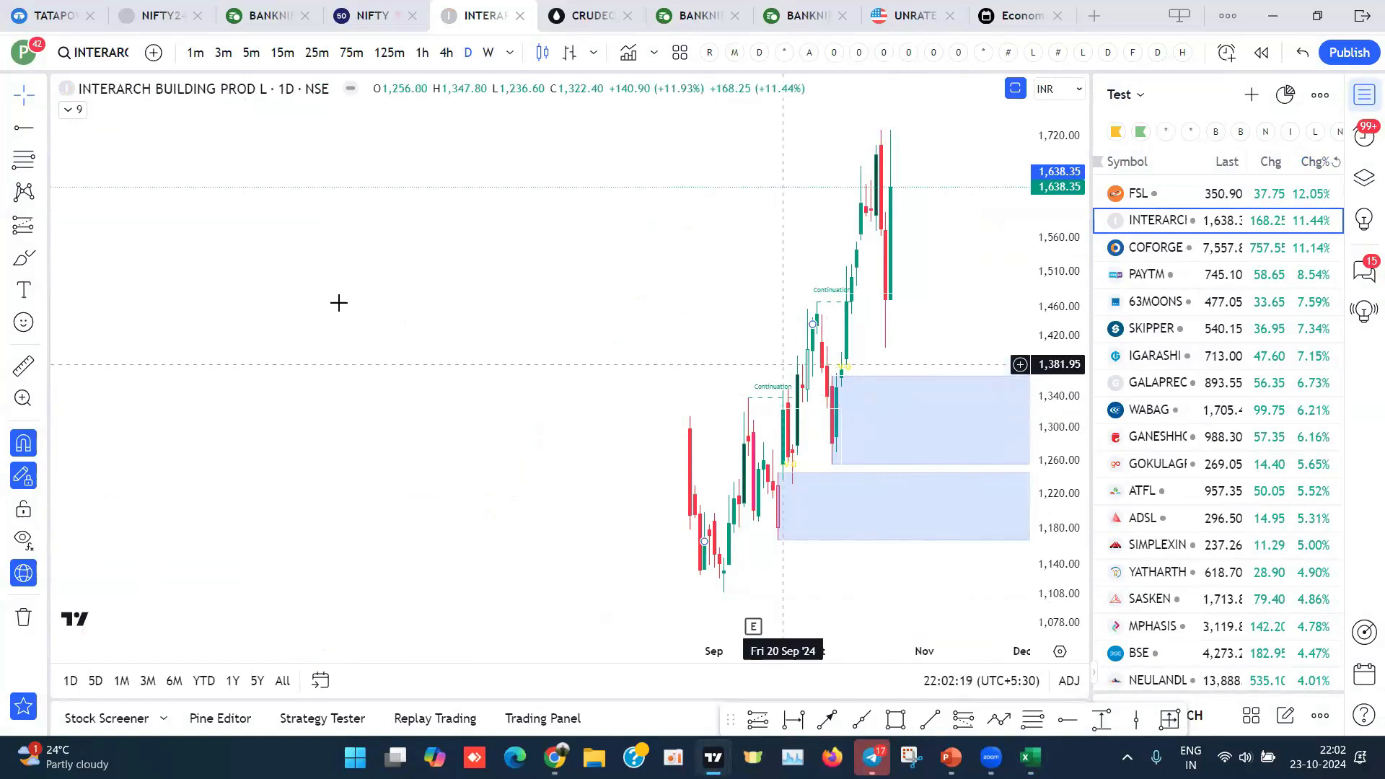
{"action": "left_click", "coordinate": [41, 128]}
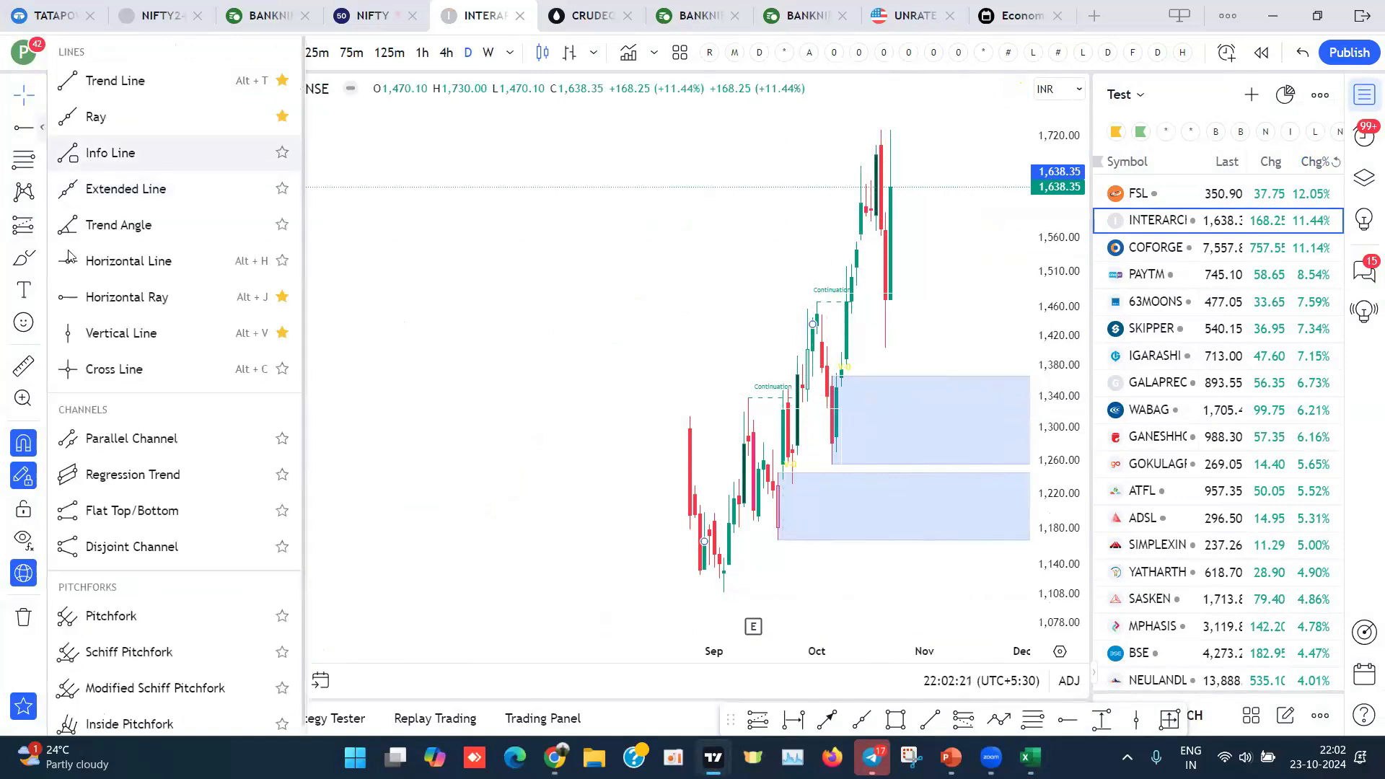
{"action": "left_click", "coordinate": [137, 297]}
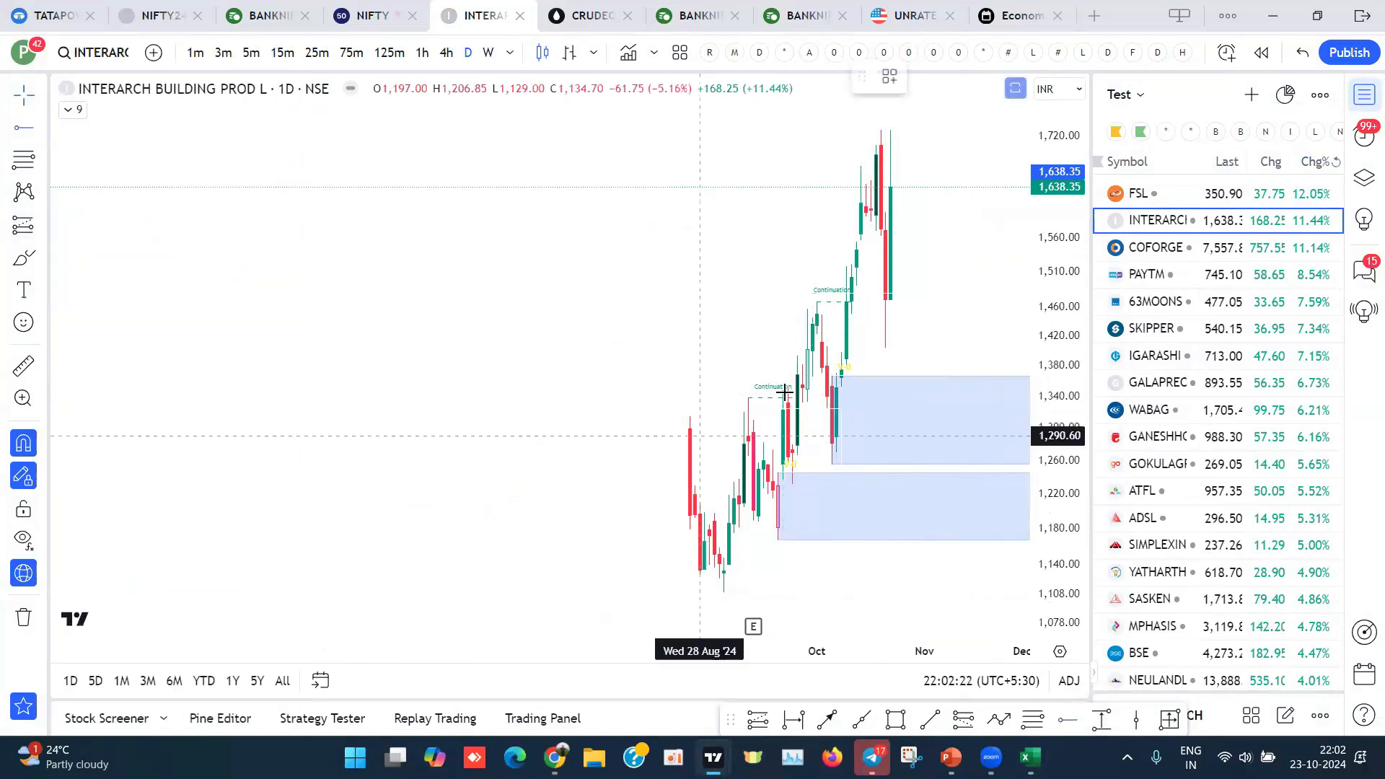
{"action": "left_click", "coordinate": [831, 375]}
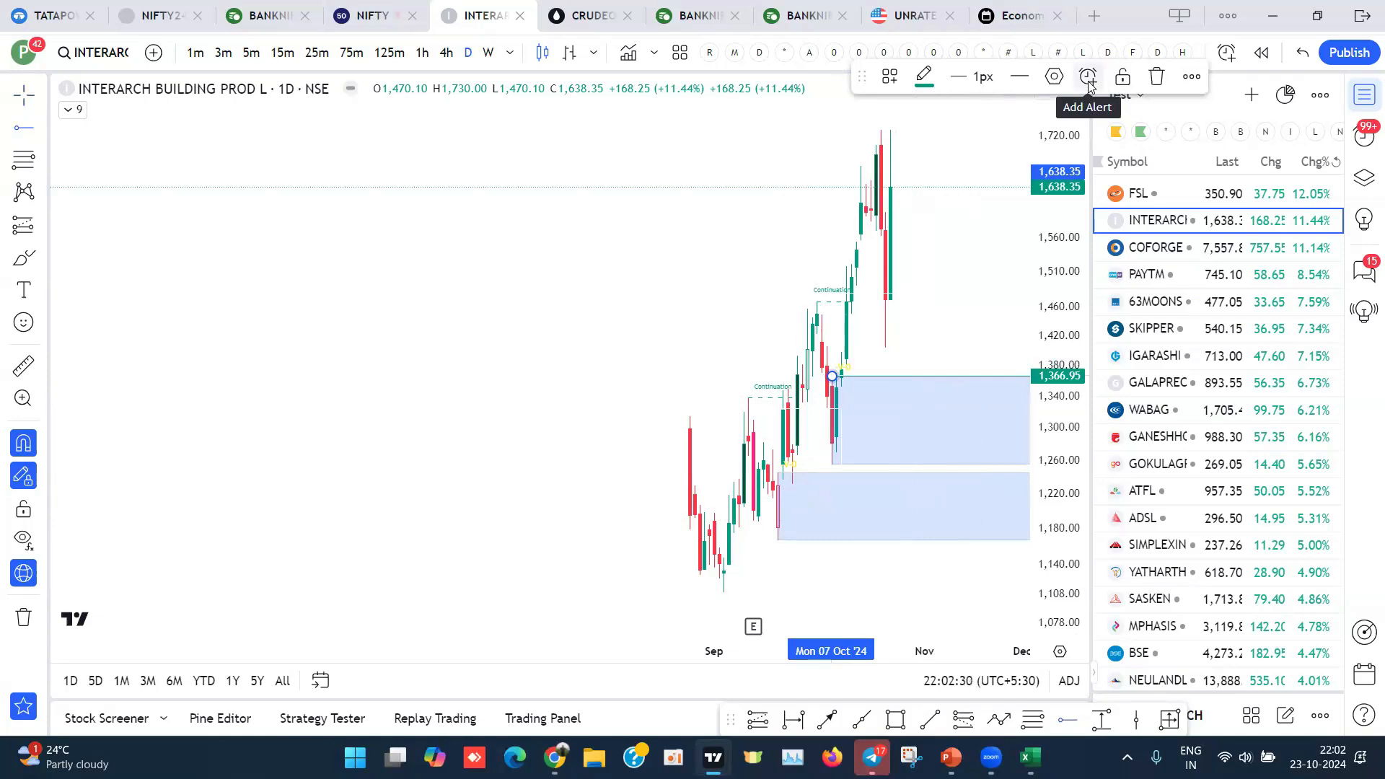
{"action": "left_click", "coordinate": [985, 300]}
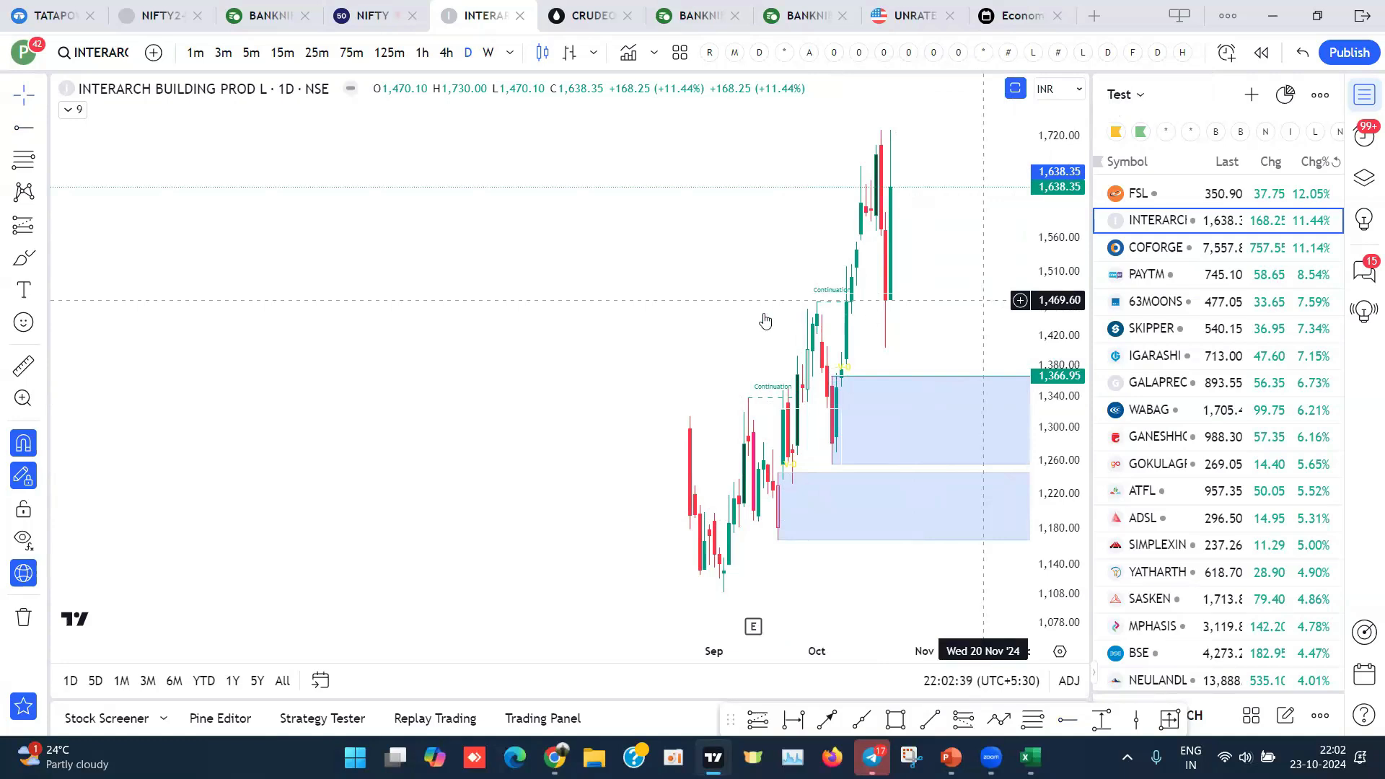
Step: Review the daily charts of COFORGE, PAYTM, 63MOONS, SKIPPER and IGARASHI from the Test watchlist
{"action": "left_click", "coordinate": [1192, 248]}
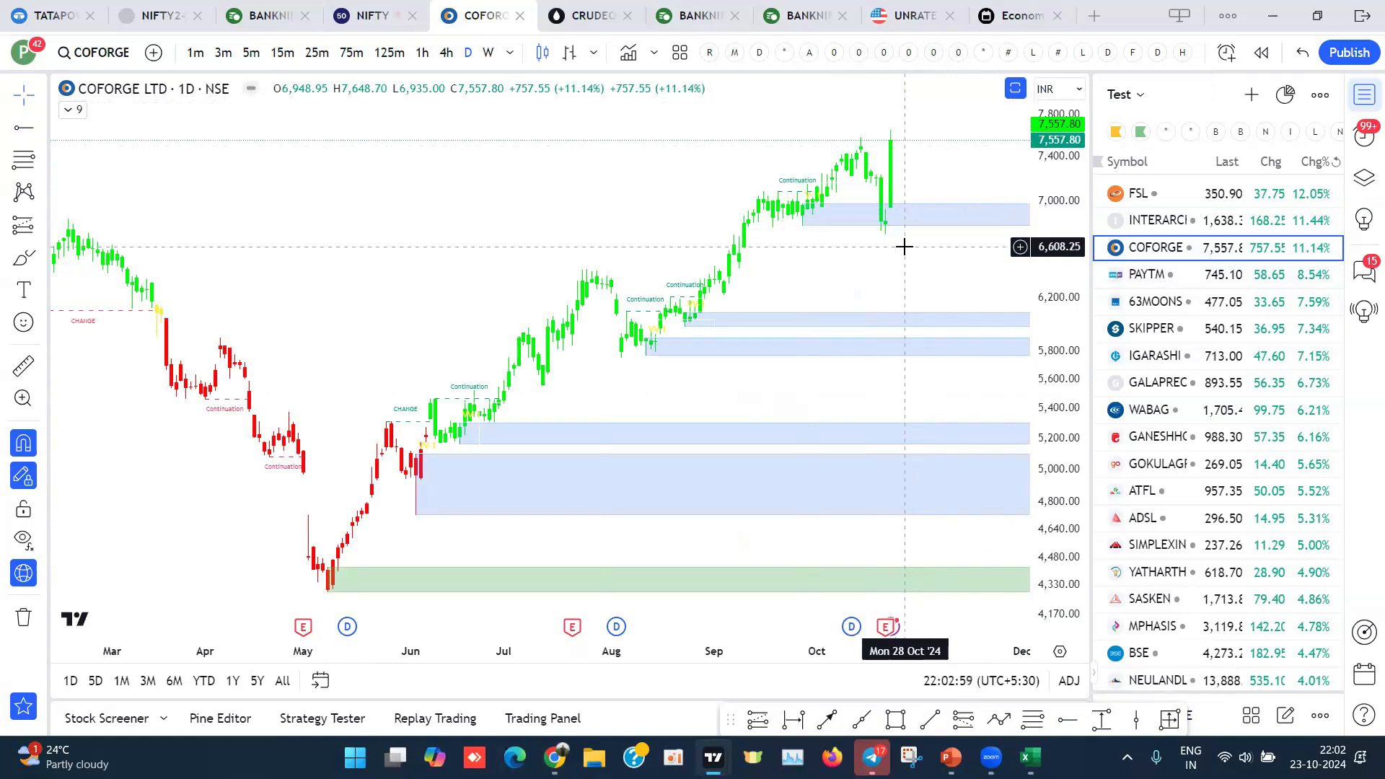
{"action": "key", "text": "Down"}
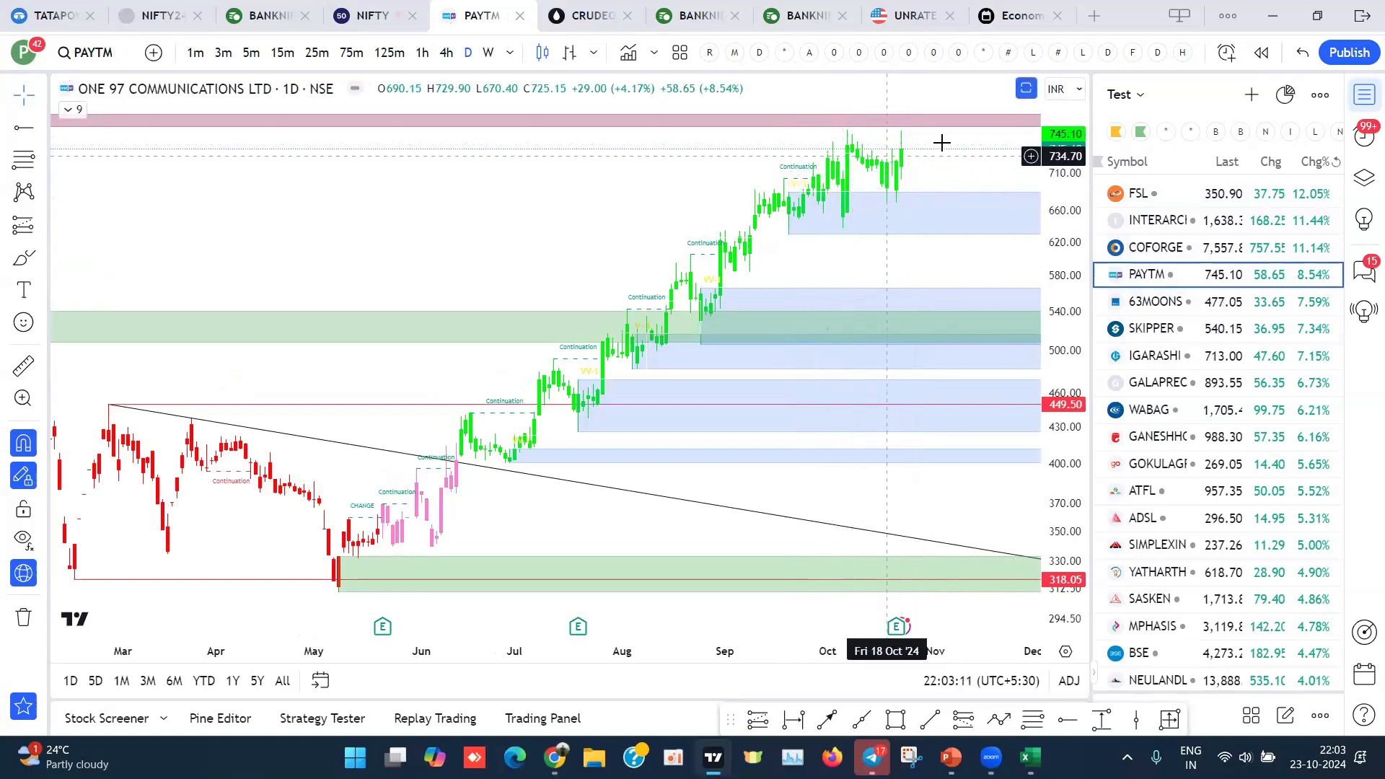
{"action": "key", "text": "Down"}
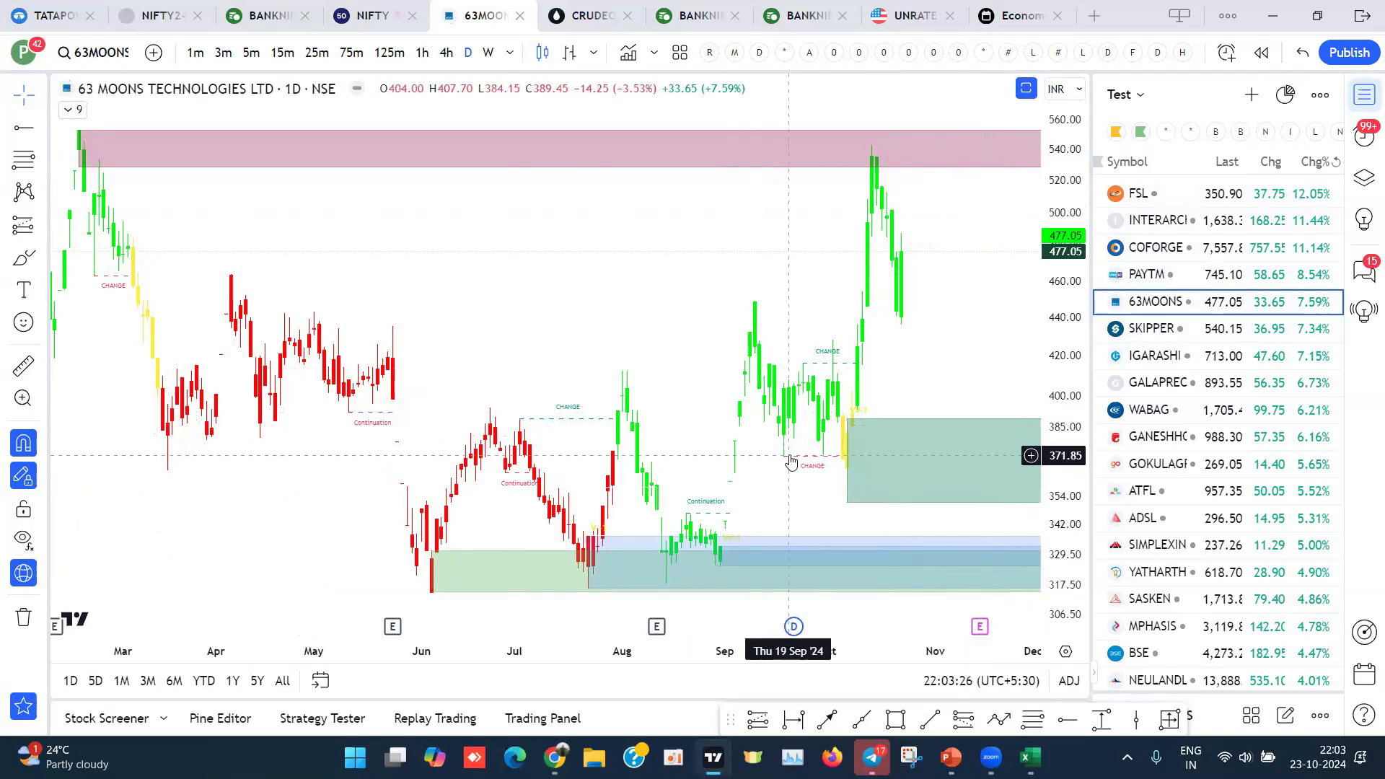
{"action": "key", "text": "Down"}
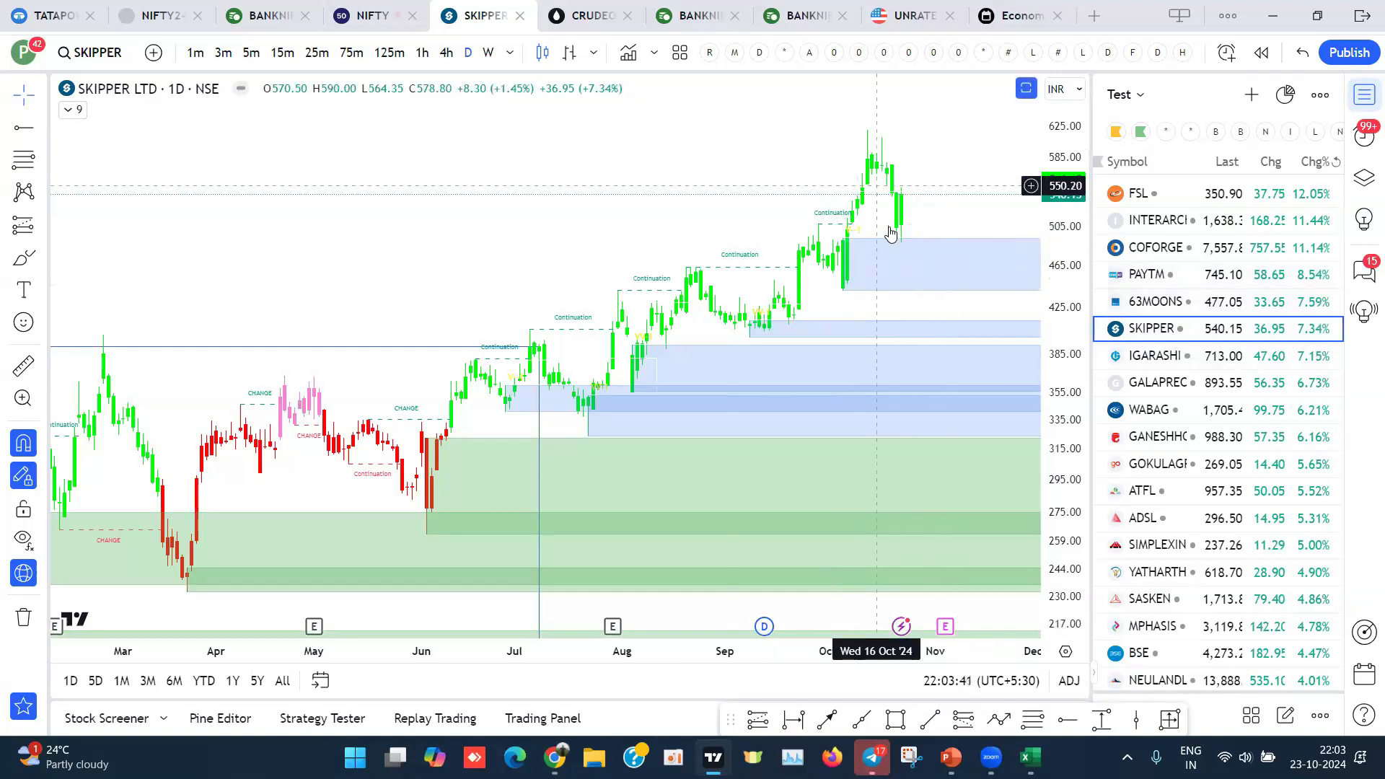
{"action": "key", "text": "Down"}
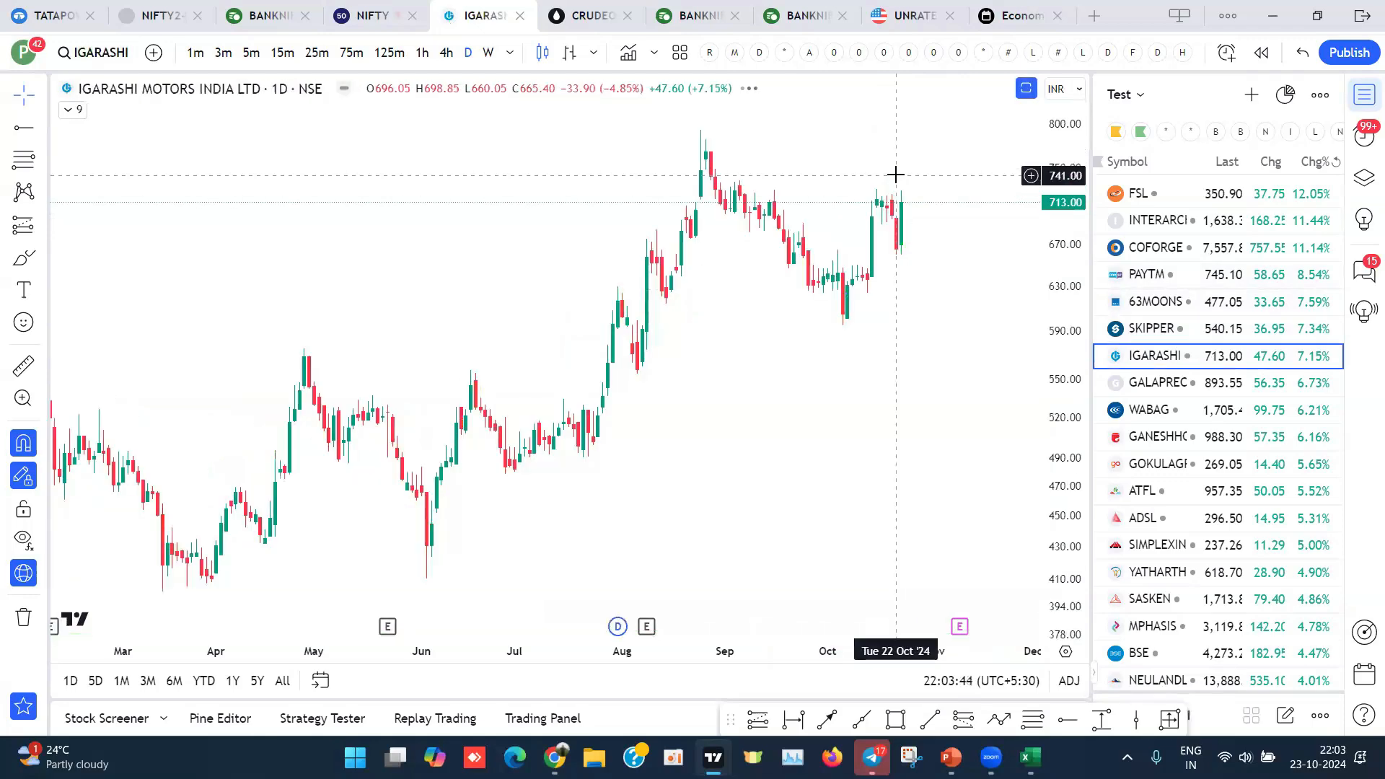
Step: Review the daily charts of GALAPREC and WABAG from the Test watchlist, including WABAG's price history back to late 2023
{"action": "key", "text": "Down"}
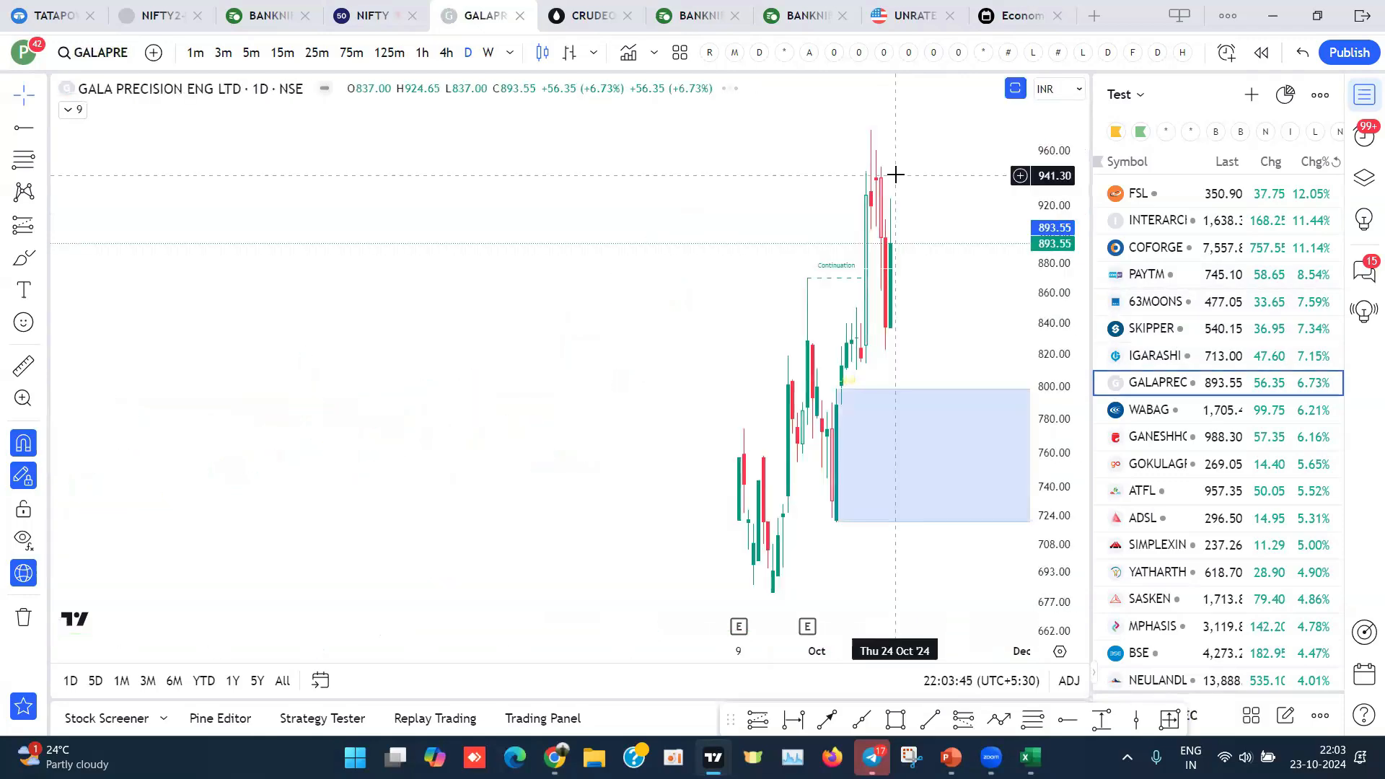
{"action": "key", "text": "Down"}
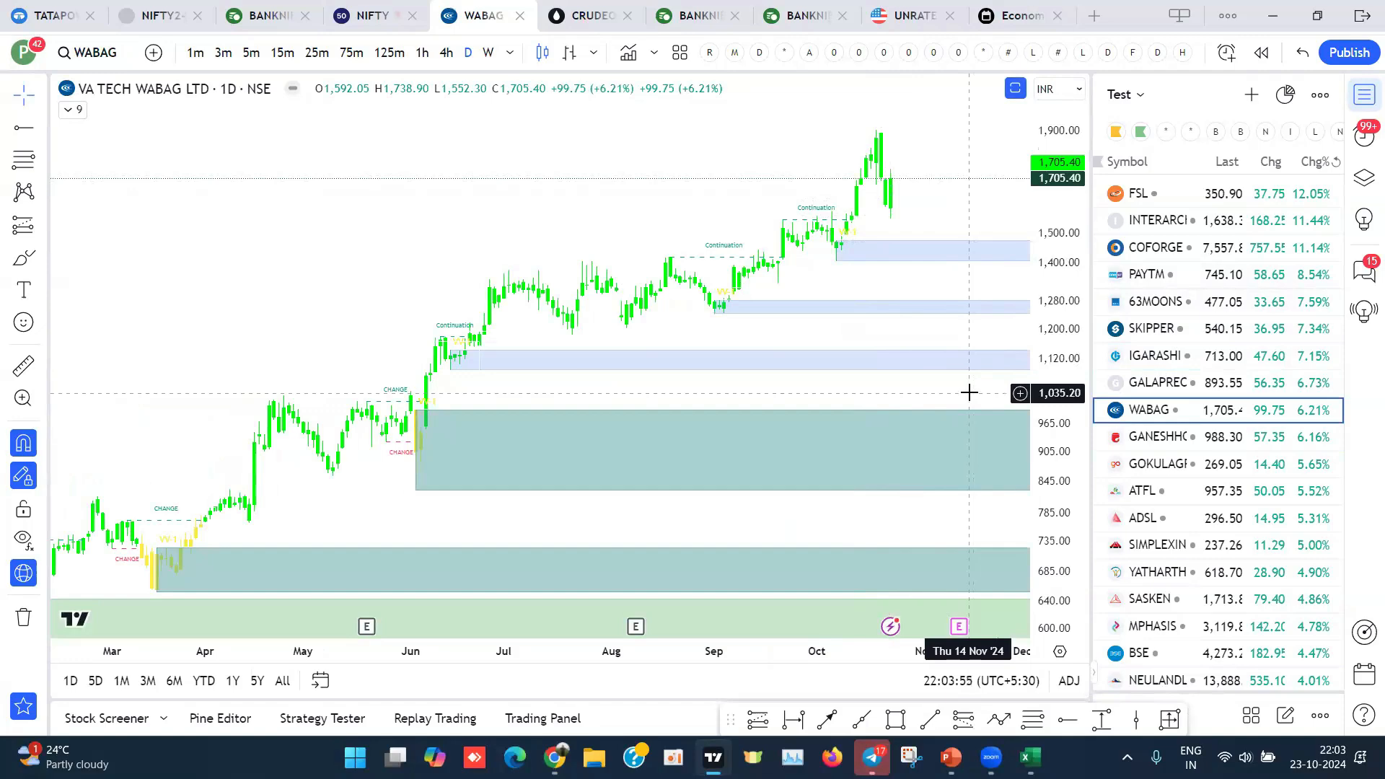
{"action": "scroll", "coordinate": [505, 490], "scroll_direction": "down", "scroll_amount": 5}
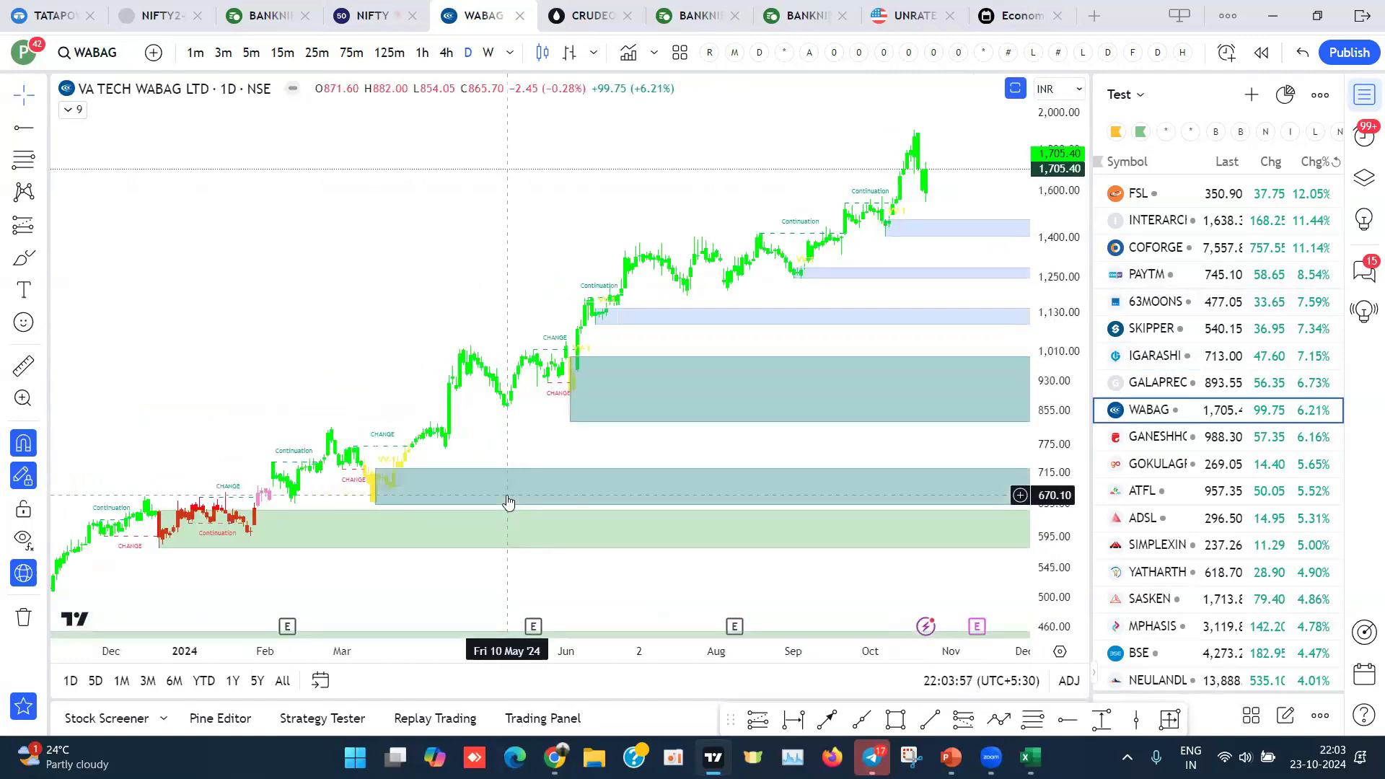
{"action": "scroll", "coordinate": [506, 495], "scroll_direction": "down", "scroll_amount": 2}
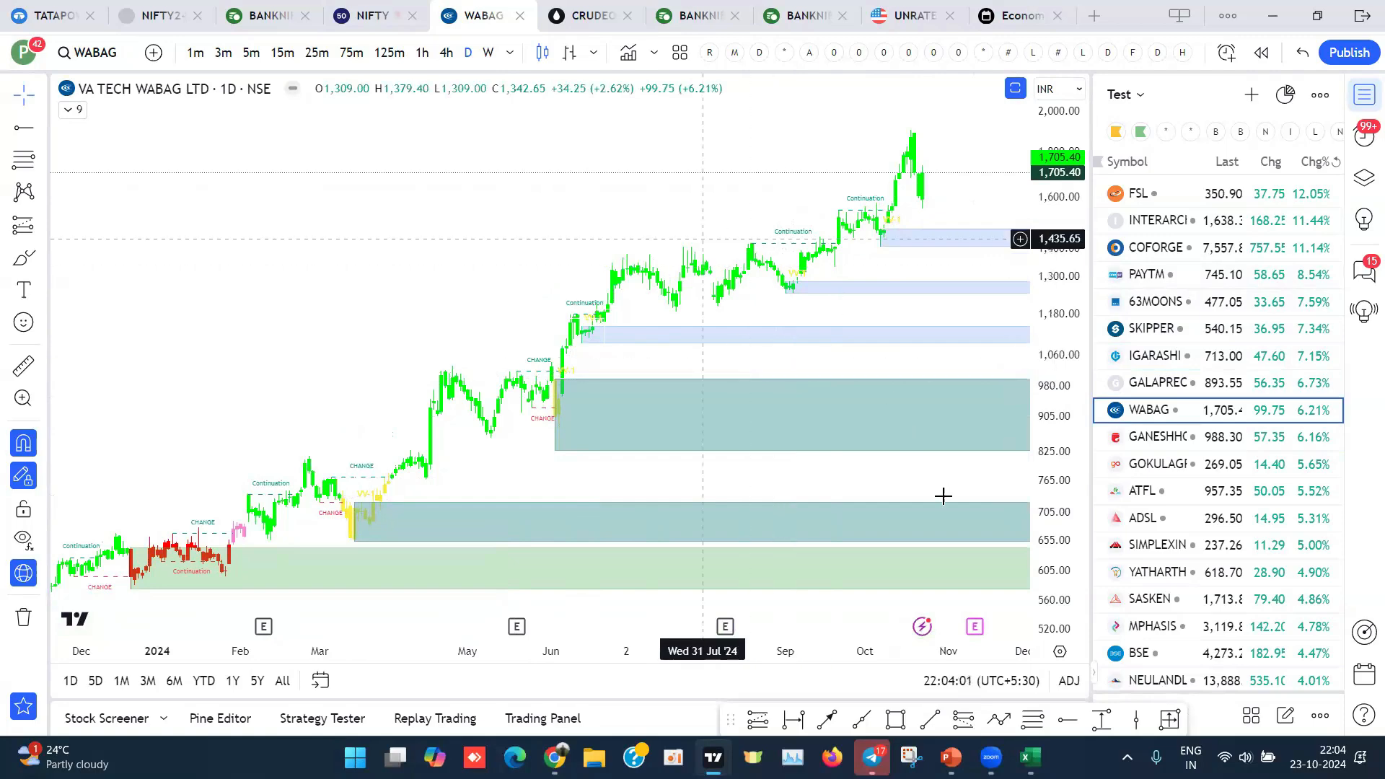
Step: Review the daily charts of GANESHHOUC, GOKULAGRO, ATFL, ADSL and SIMPLEXINF from the Test watchlist
{"action": "key", "text": "Down"}
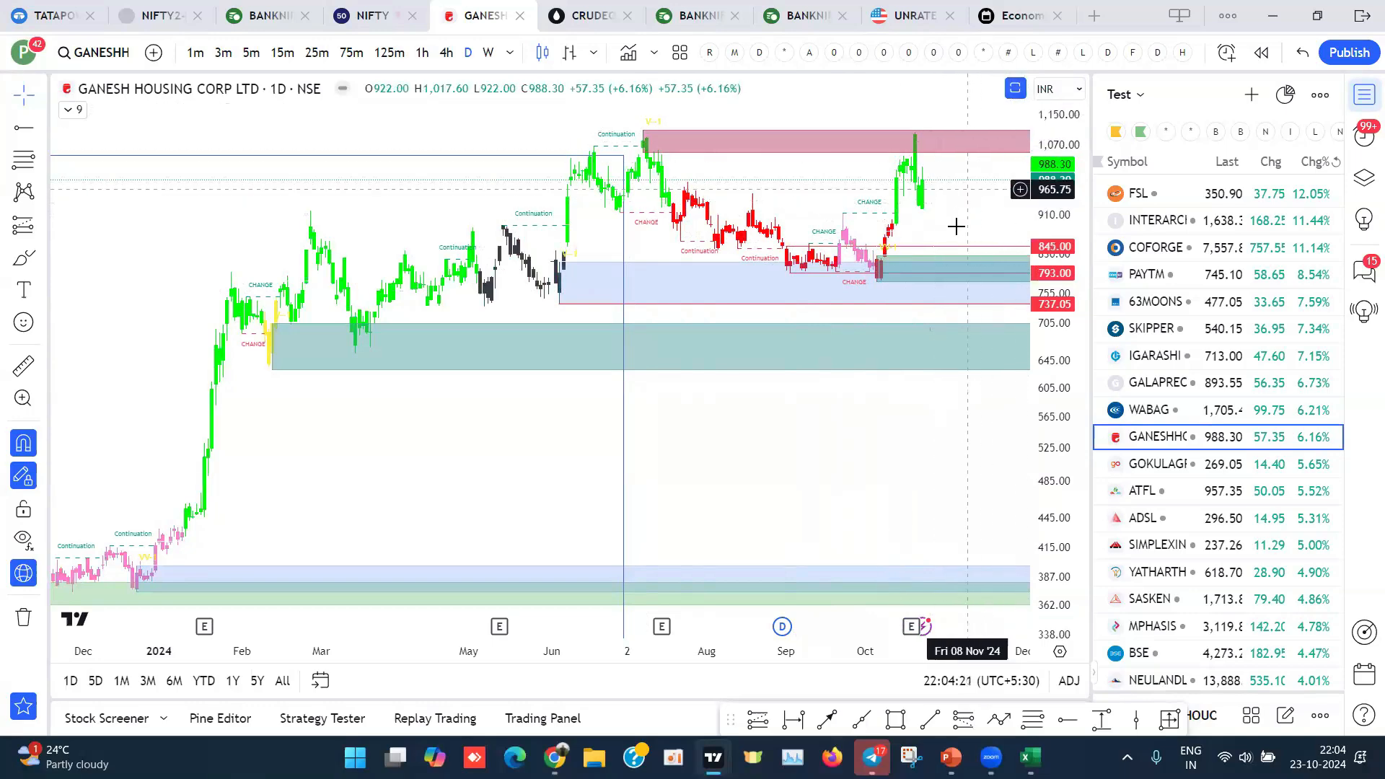
{"action": "key", "text": "Down"}
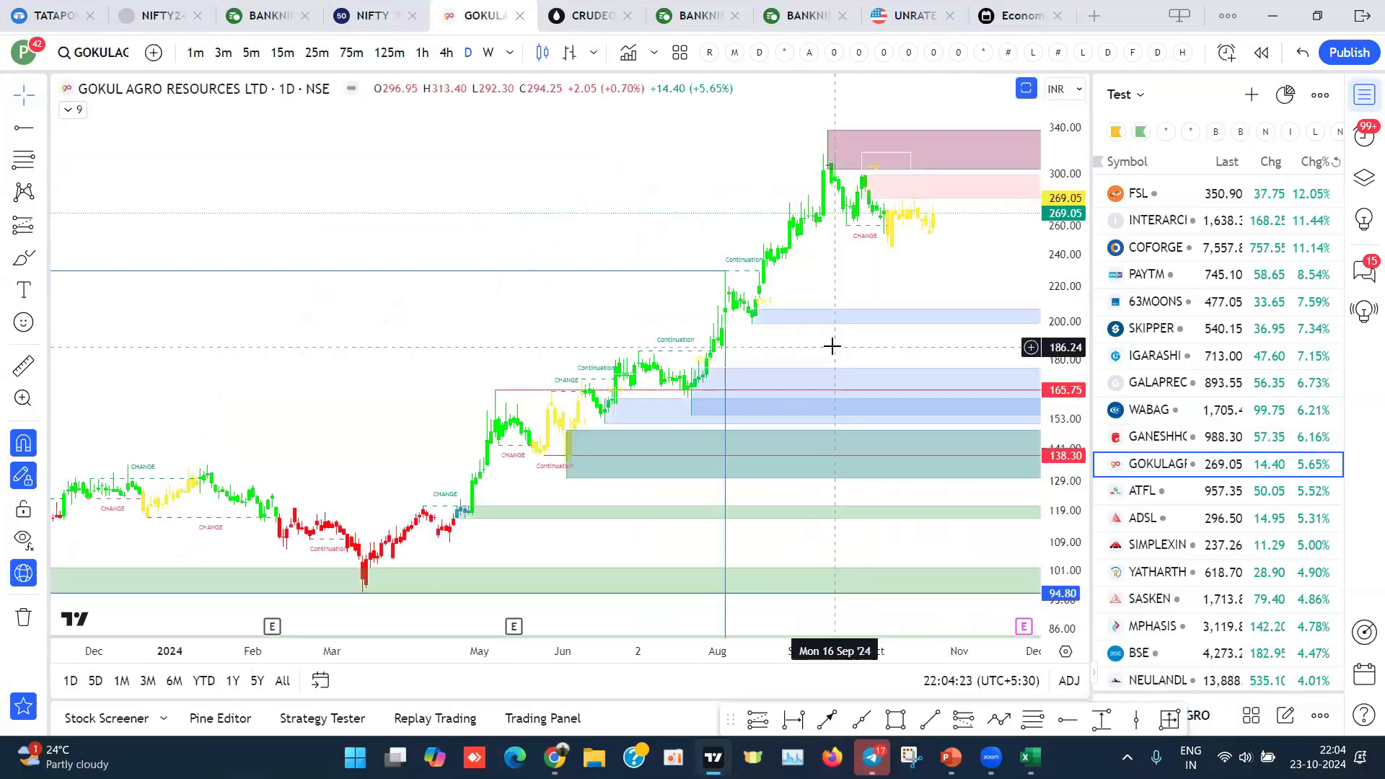
{"action": "key", "text": "Down"}
{"action": "key", "text": "Down"}
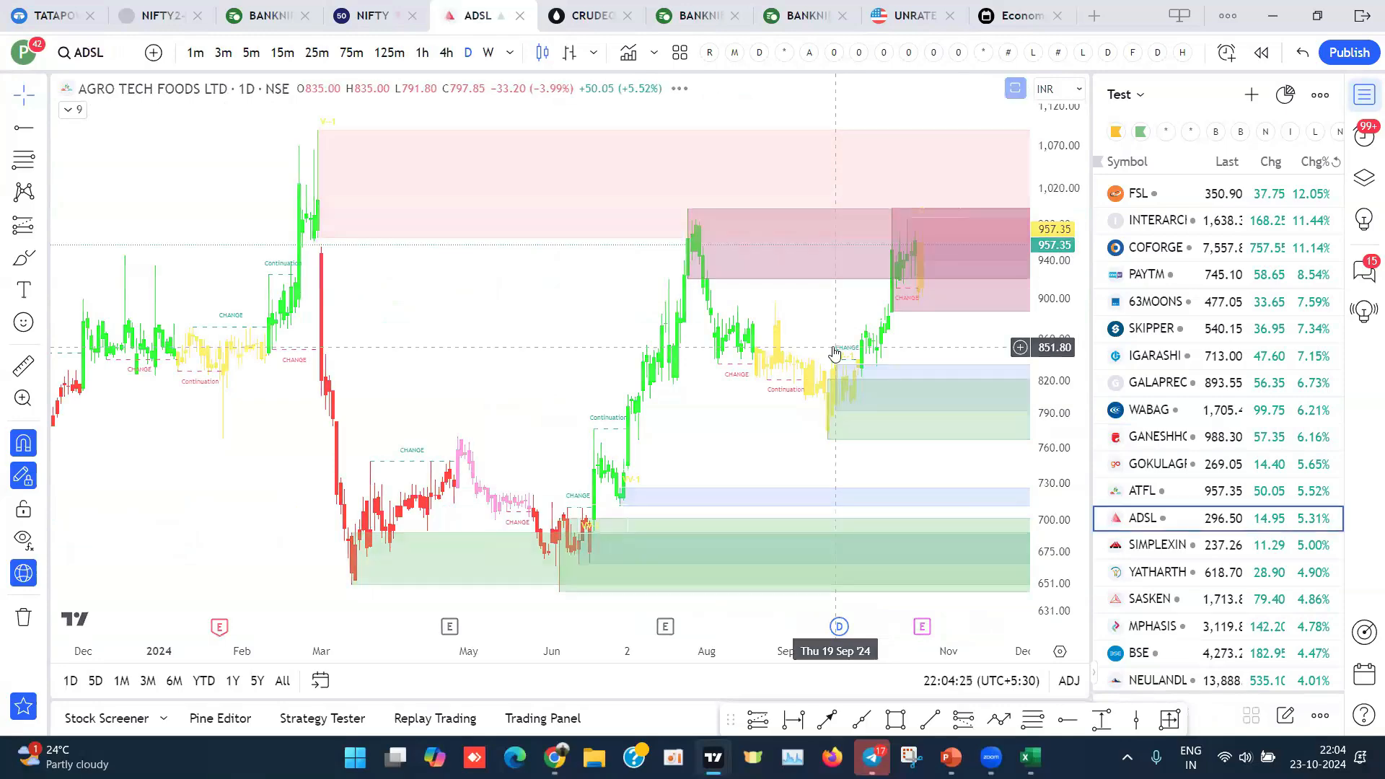
{"action": "key", "text": "Down"}
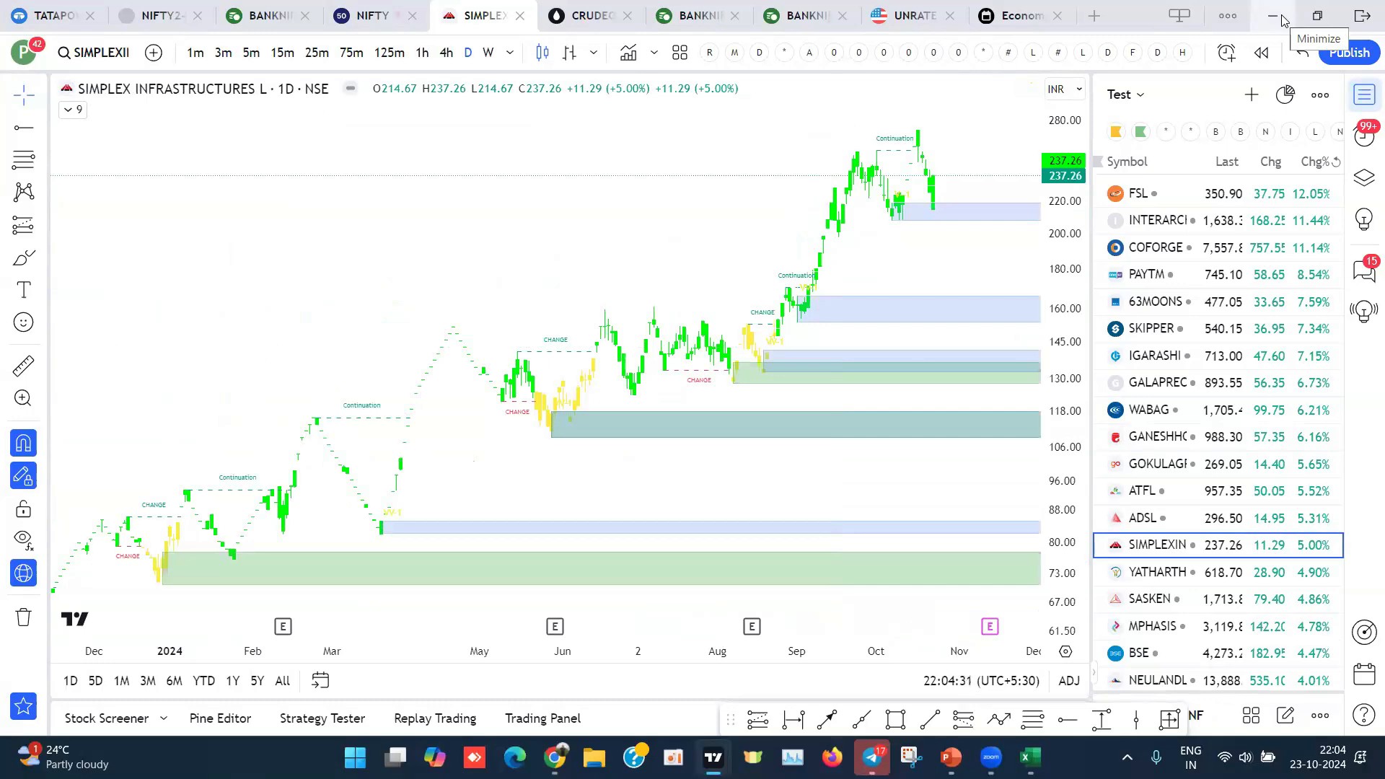
Step: Return to Chartink in the browser and open the saved scan "Stocks 5% down today but above 20 and 50 sma"
{"action": "left_click", "coordinate": [1281, 21]}
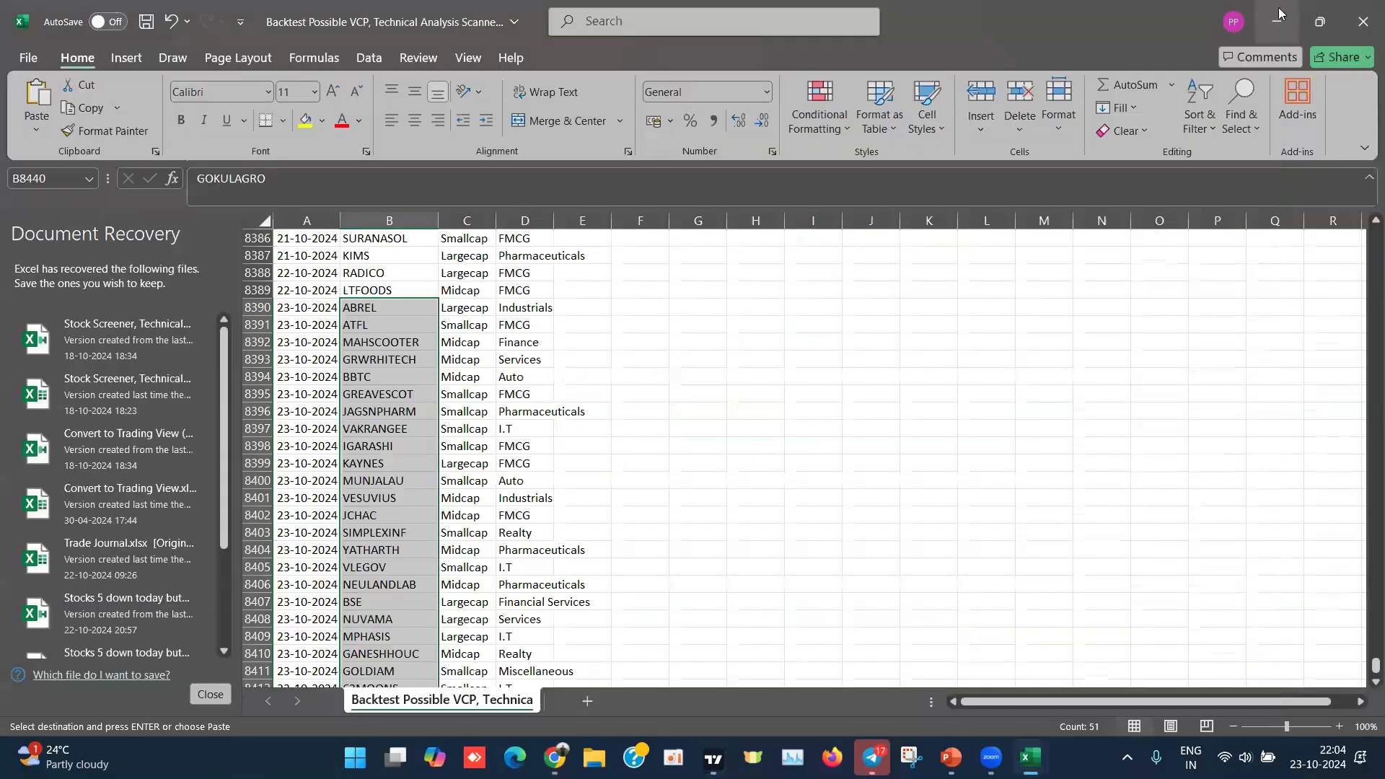
{"action": "left_click", "coordinate": [1278, 13]}
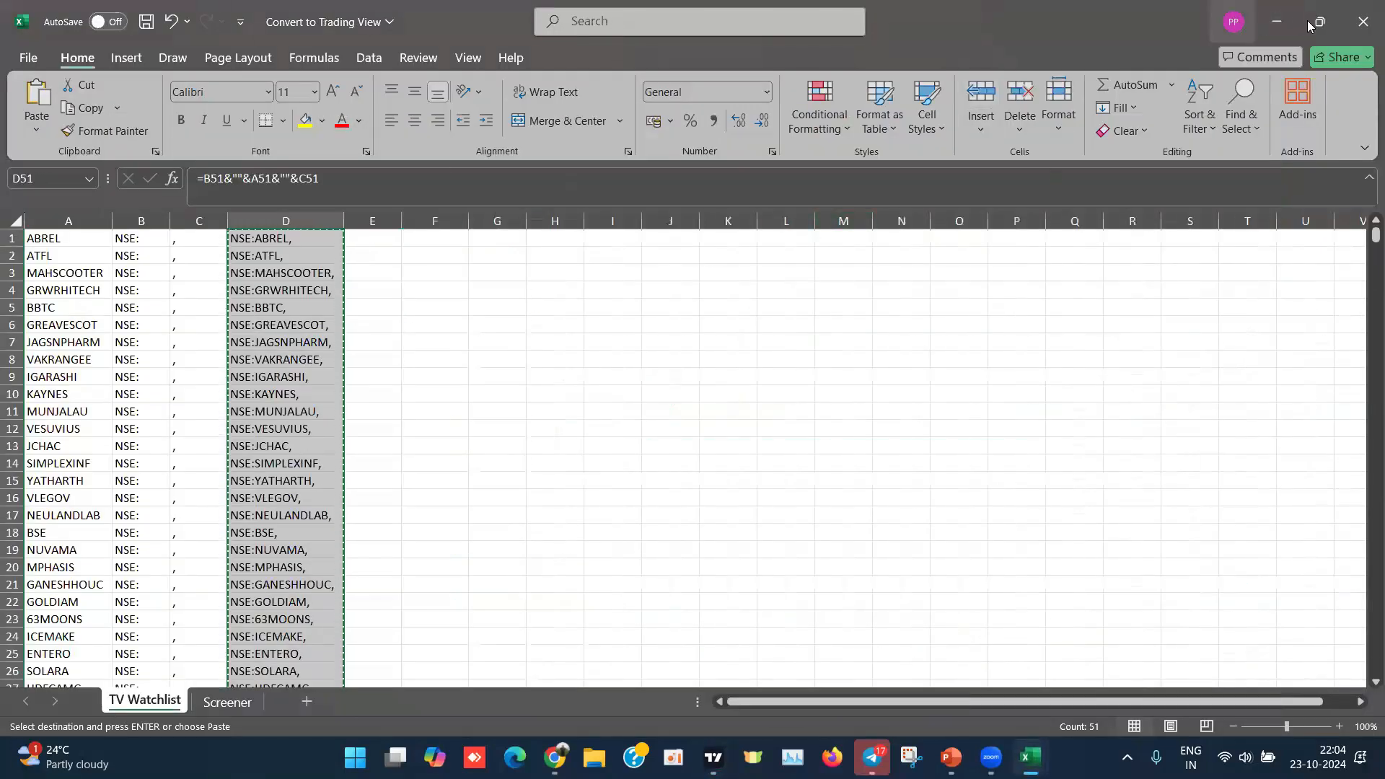
{"action": "left_click", "coordinate": [1267, 19]}
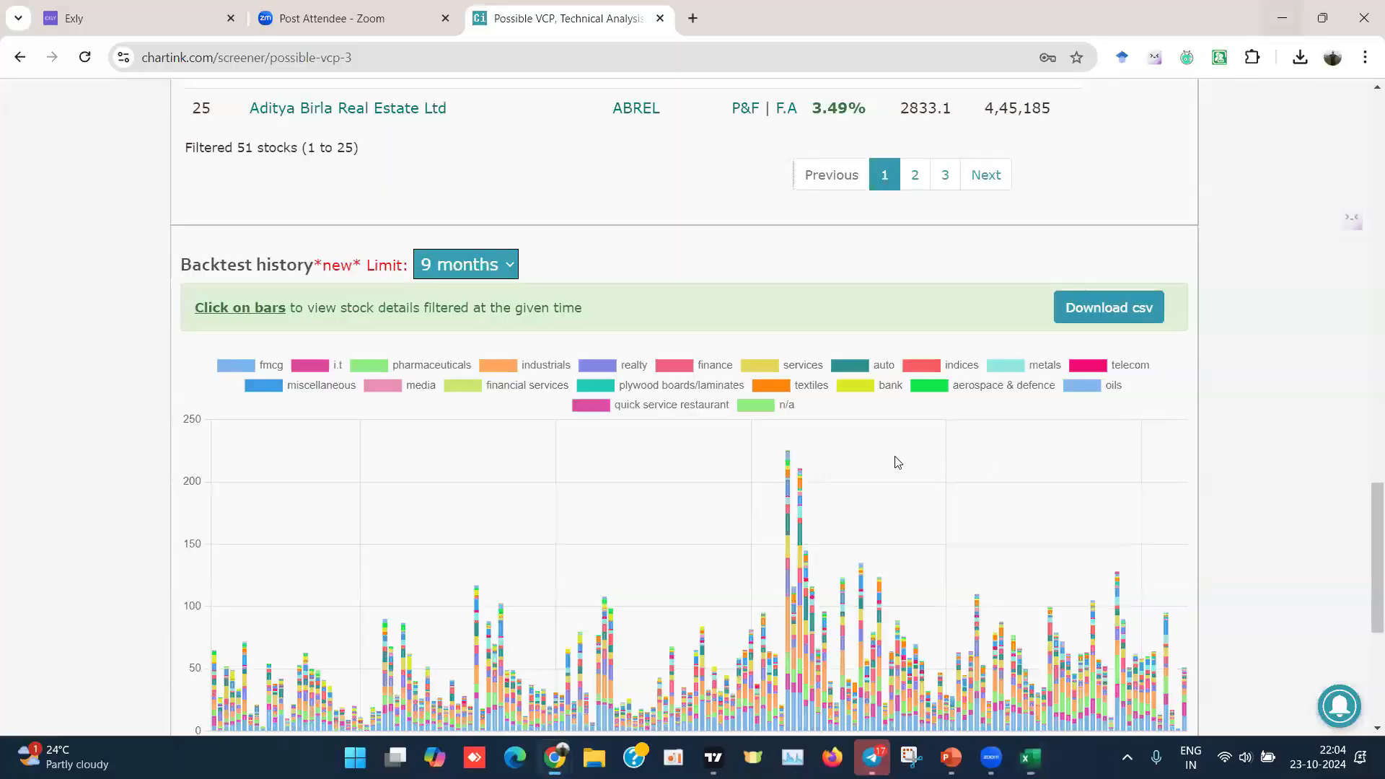
{"action": "scroll", "coordinate": [896, 461], "scroll_direction": "up", "scroll_amount": 3}
{"action": "scroll", "coordinate": [892, 453], "scroll_direction": "up", "scroll_amount": 15}
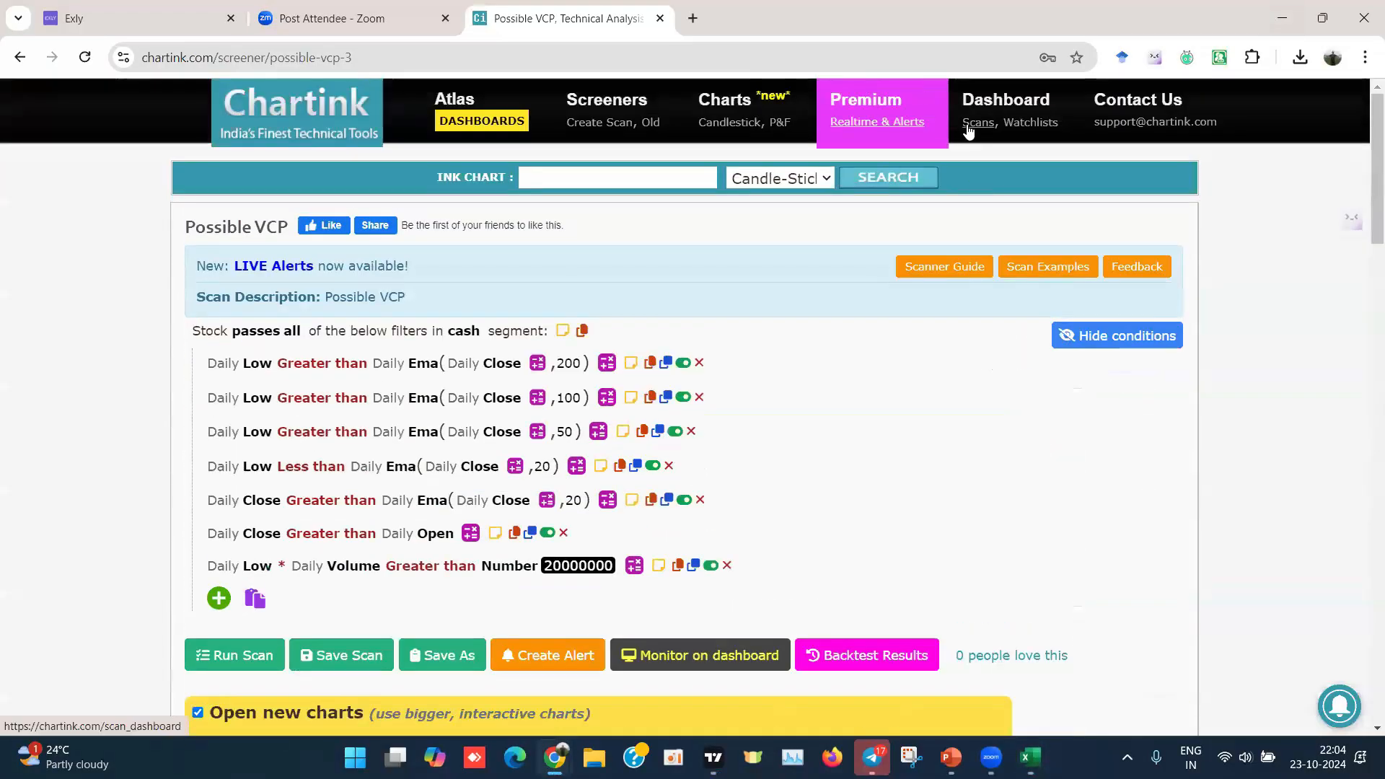
{"action": "left_click", "coordinate": [973, 124]}
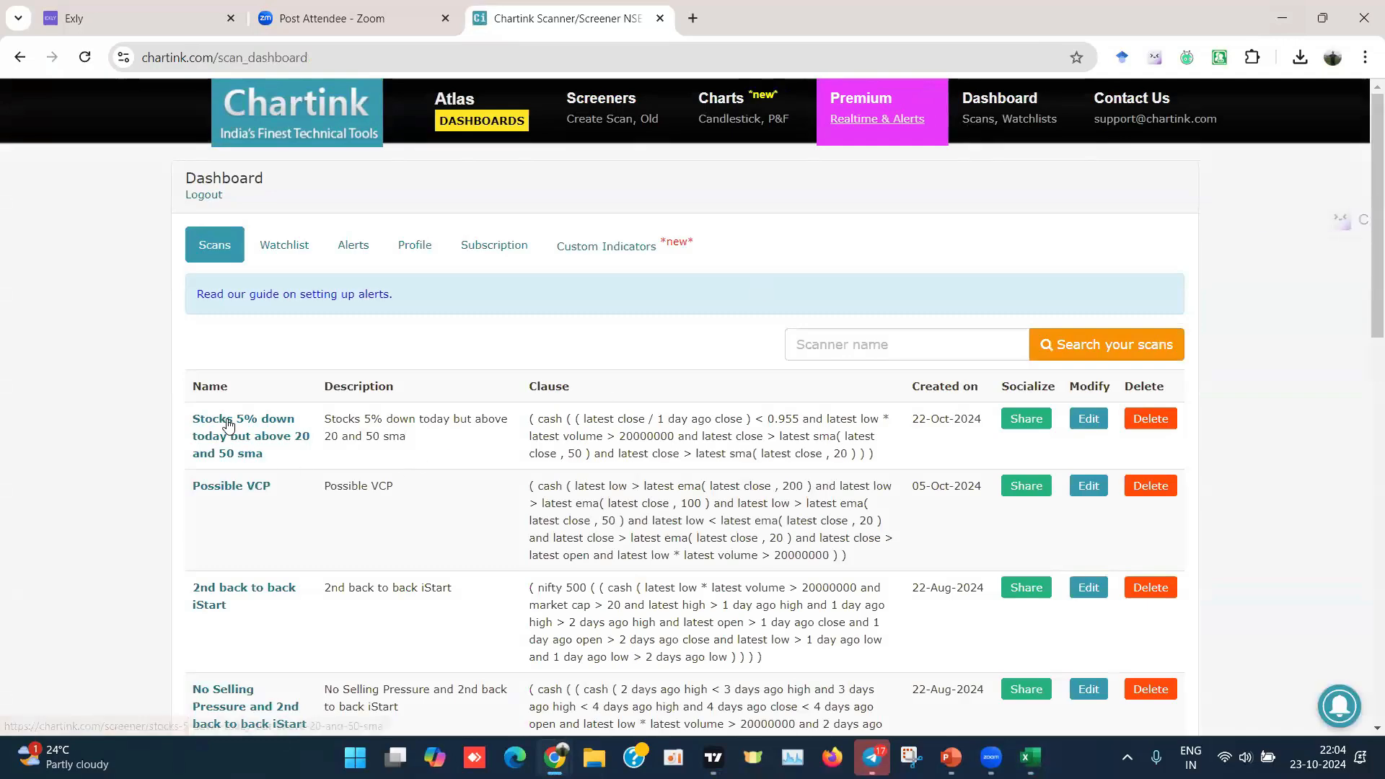
{"action": "left_click", "coordinate": [228, 423]}
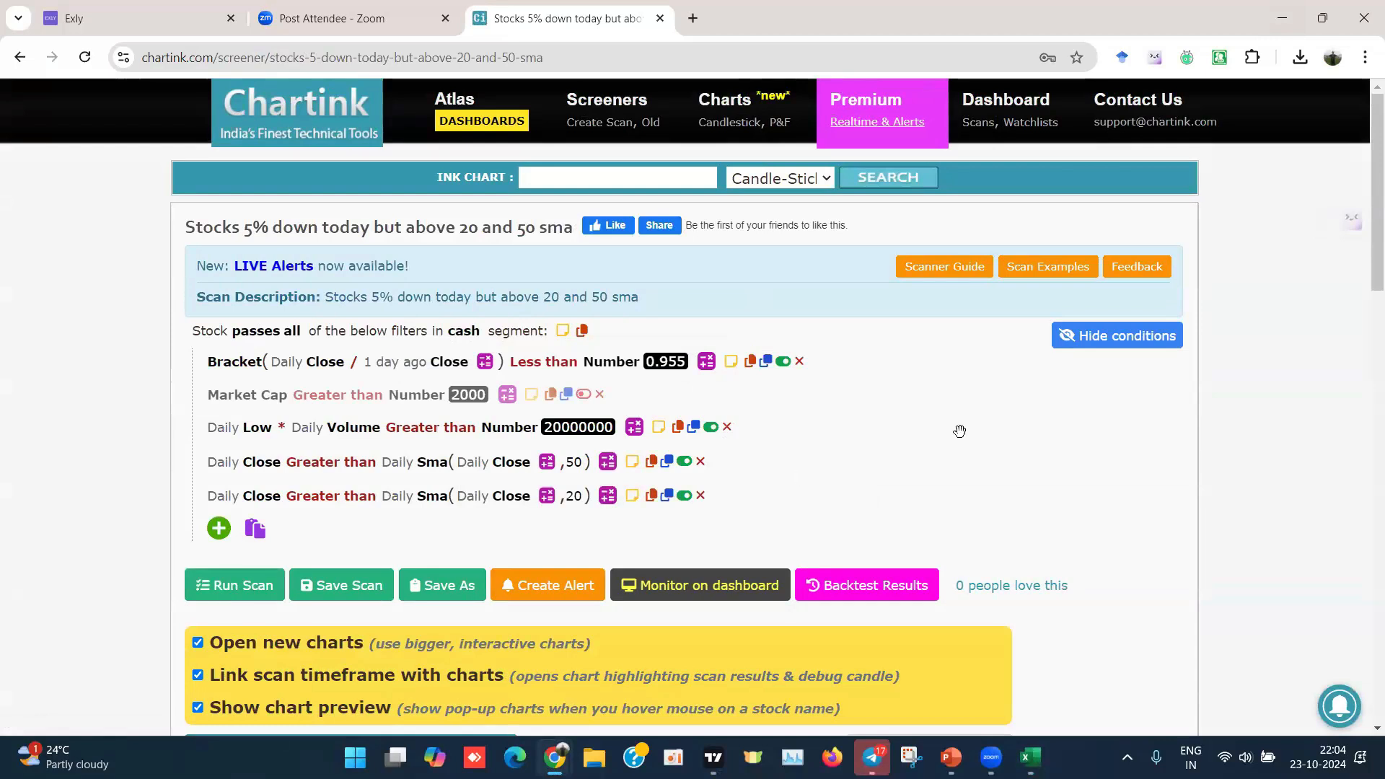
Step: Disable the scan's Low * Volume, Close above Sma 50 and Close above Sma 20 filters
{"action": "left_click", "coordinate": [710, 427]}
{"action": "left_click", "coordinate": [683, 461]}
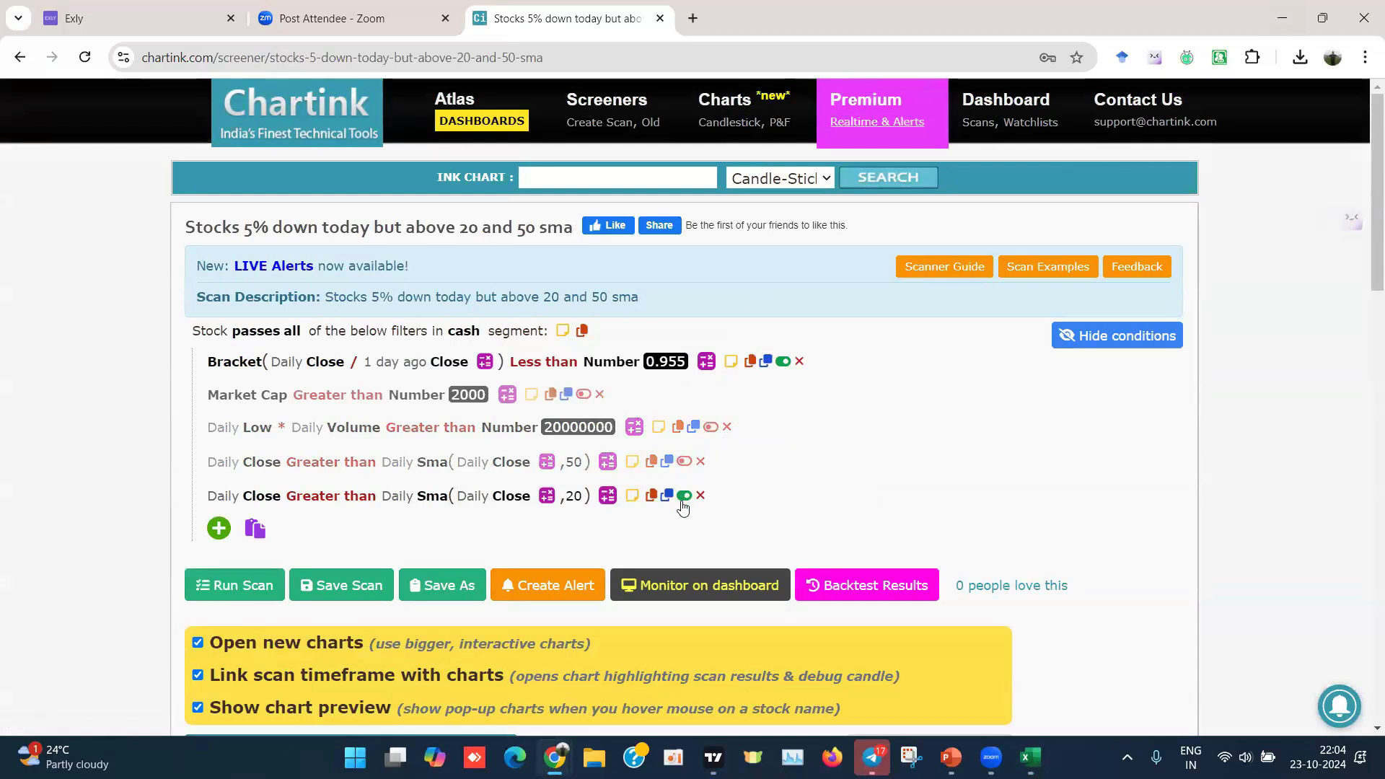
{"action": "left_click", "coordinate": [683, 497]}
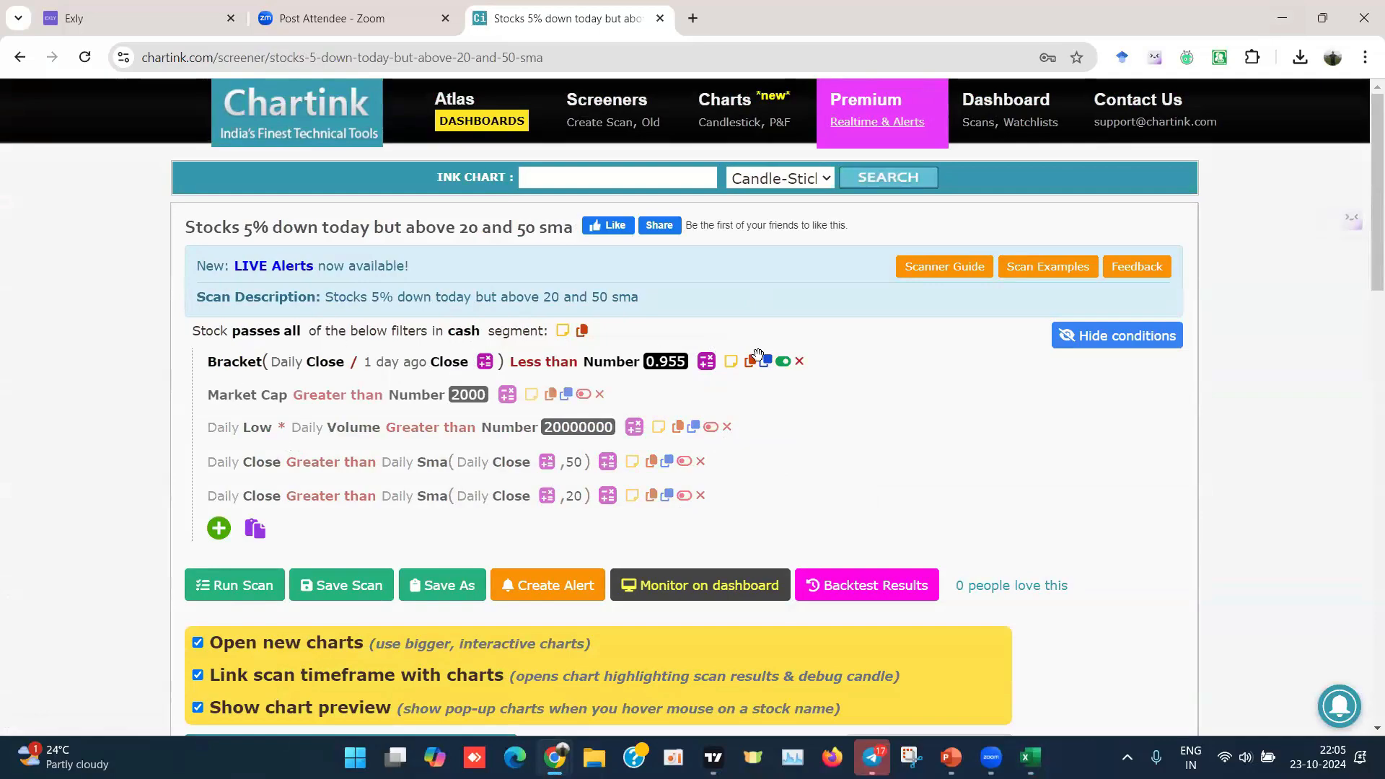
Step: Examine the scan's stock results table, backtest history chart and filter conditions
{"action": "scroll", "coordinate": [729, 424], "scroll_direction": "down", "scroll_amount": 5}
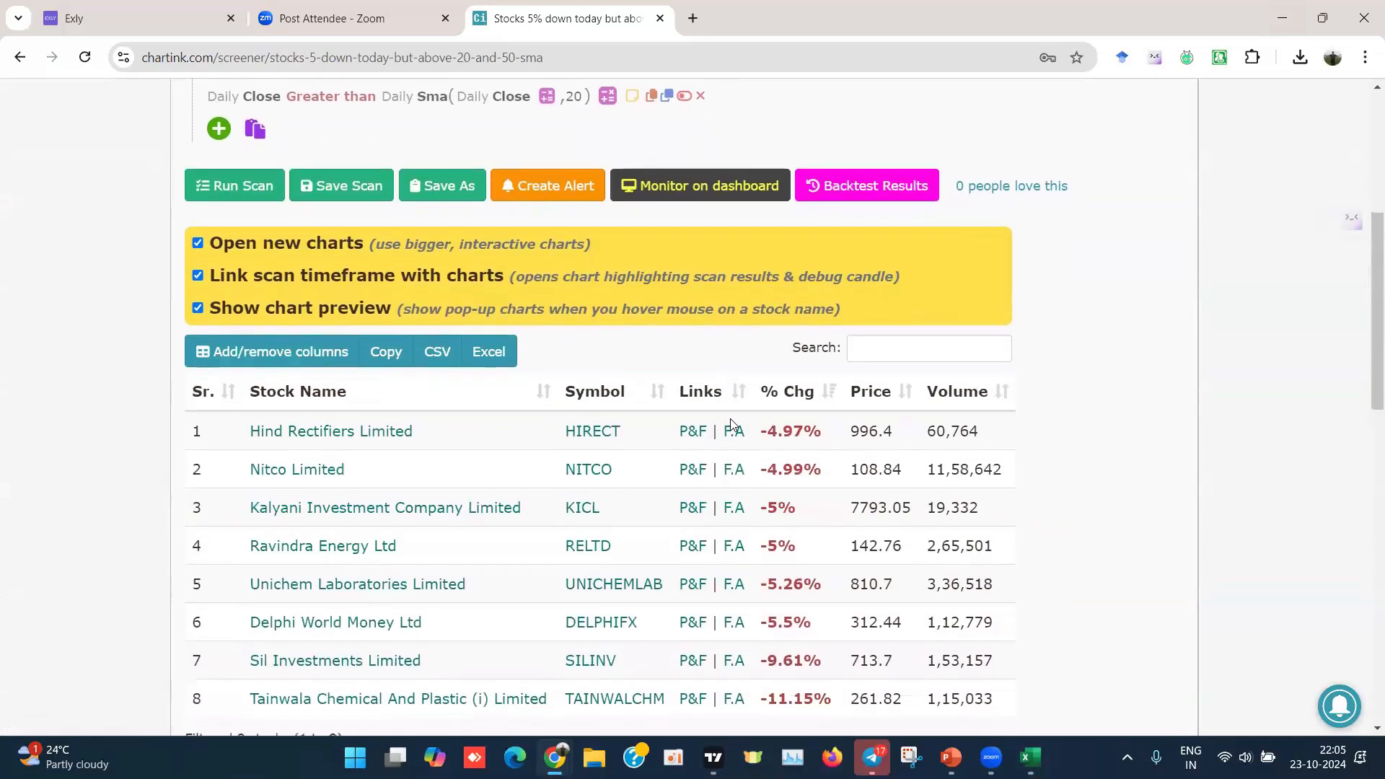
{"action": "scroll", "coordinate": [729, 424], "scroll_direction": "up", "scroll_amount": 1}
{"action": "scroll", "coordinate": [730, 424], "scroll_direction": "up", "scroll_amount": 4}
{"action": "scroll", "coordinate": [730, 424], "scroll_direction": "down", "scroll_amount": 13}
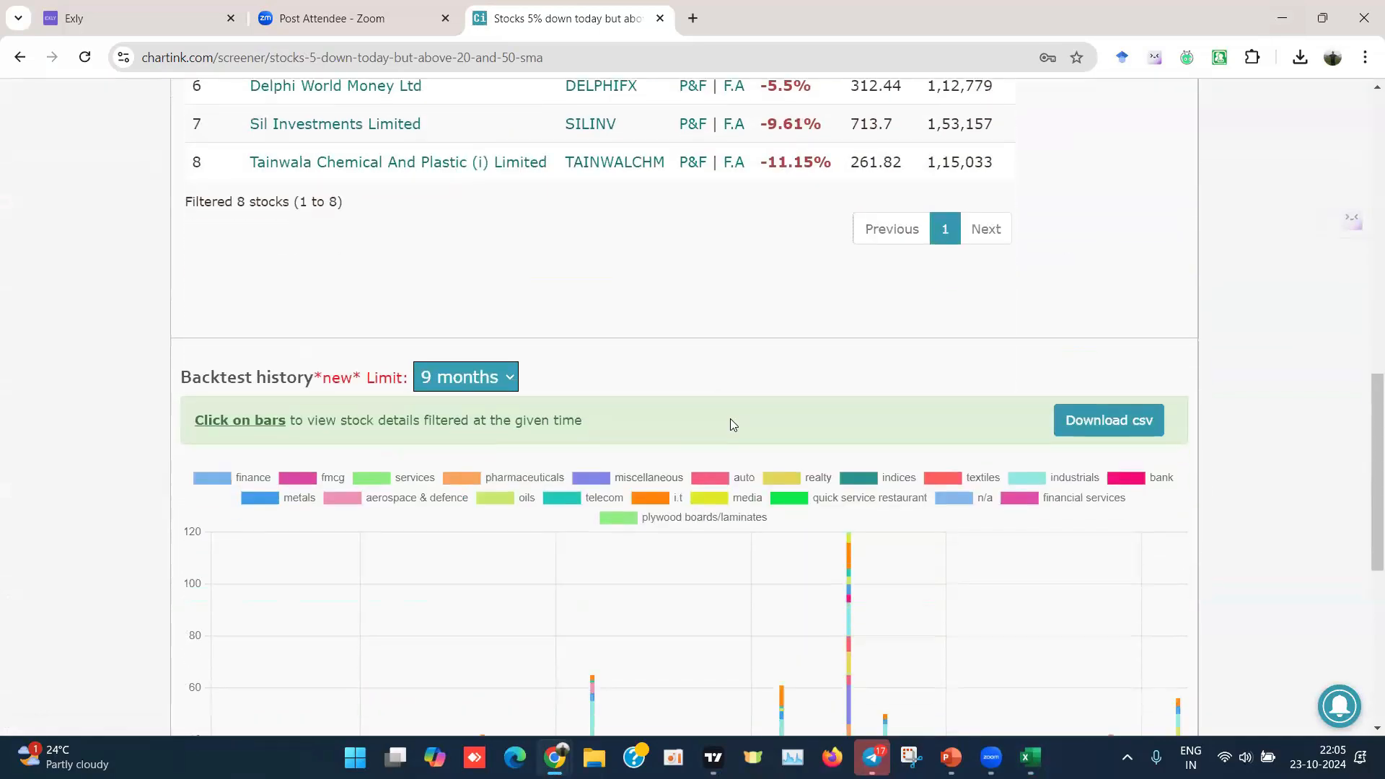
{"action": "scroll", "coordinate": [729, 424], "scroll_direction": "up", "scroll_amount": 15}
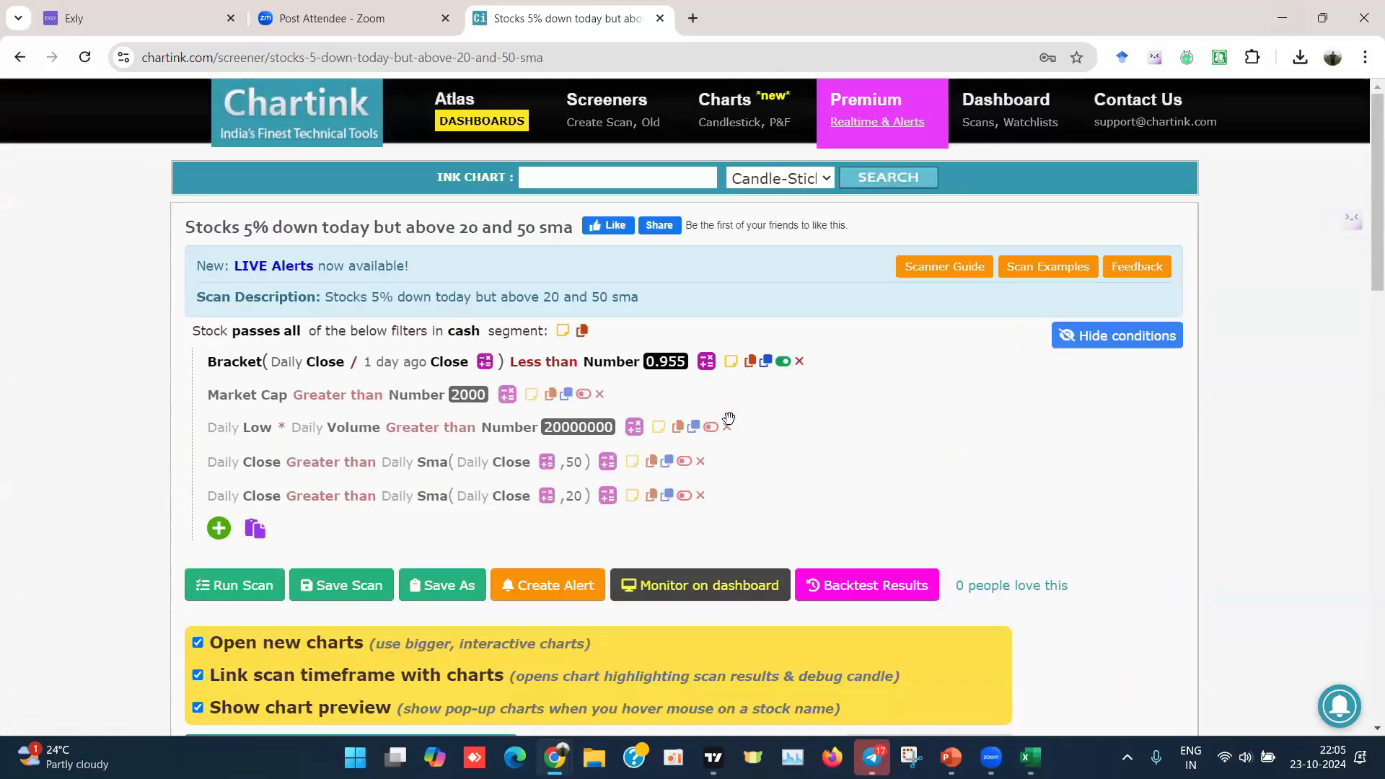
{"action": "scroll", "coordinate": [730, 424], "scroll_direction": "down", "scroll_amount": 9}
{"action": "scroll", "coordinate": [730, 424], "scroll_direction": "down", "scroll_amount": 4}
{"action": "scroll", "coordinate": [610, 439], "scroll_direction": "up", "scroll_amount": 12}
Step: Search the saved scans for "5", open "Move more than 5% in a day" and examine its filters and results
{"action": "left_click", "coordinate": [975, 129]}
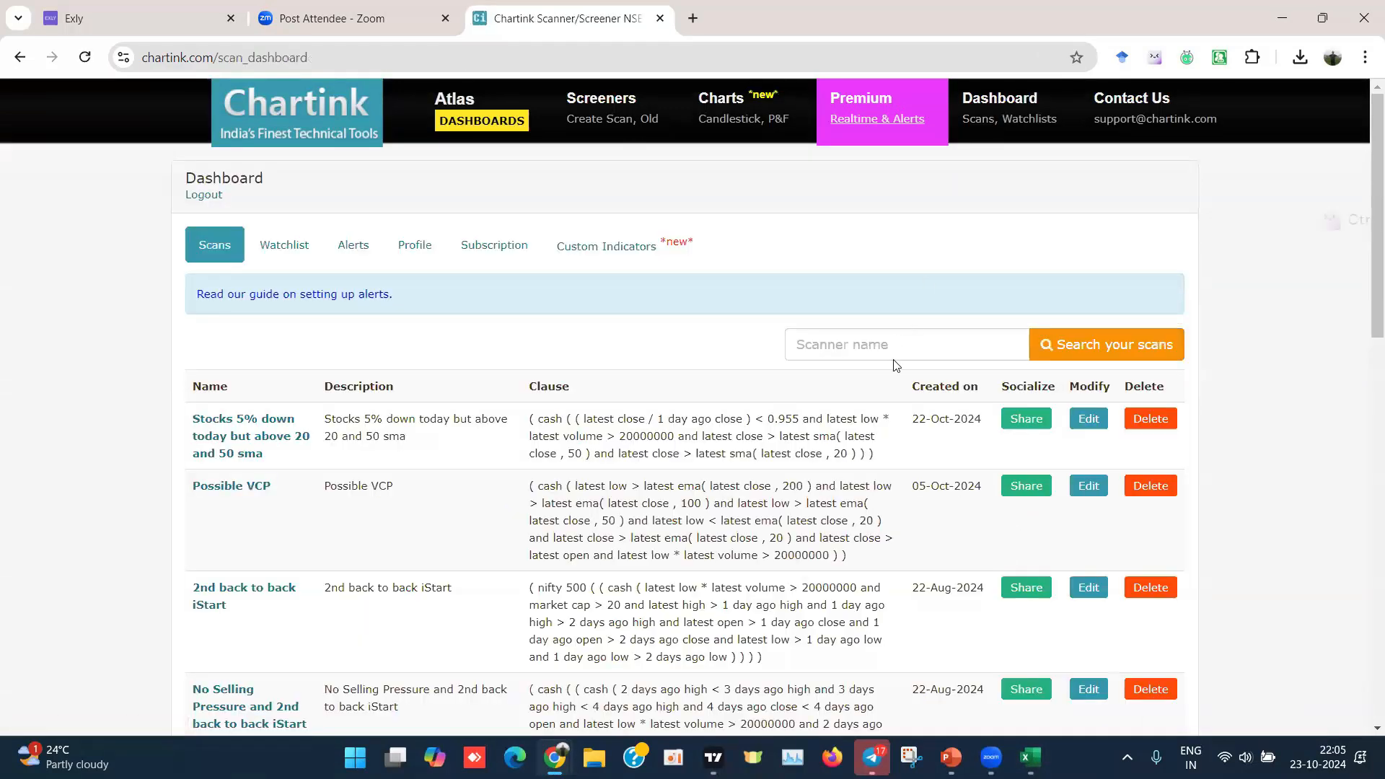
{"action": "left_click", "coordinate": [900, 349]}
{"action": "type", "text": "5"}
{"action": "key", "text": "Return"}
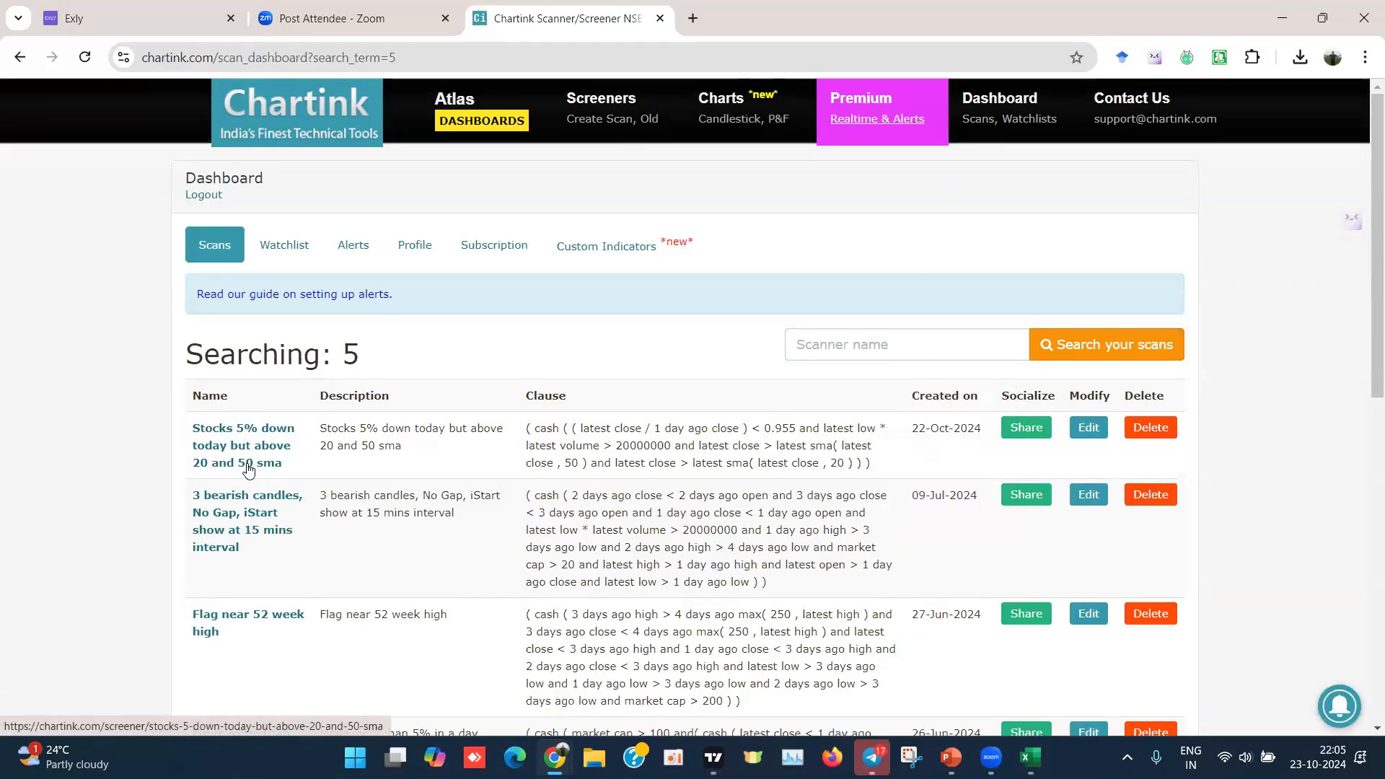
{"action": "scroll", "coordinate": [313, 491], "scroll_direction": "down", "scroll_amount": 4}
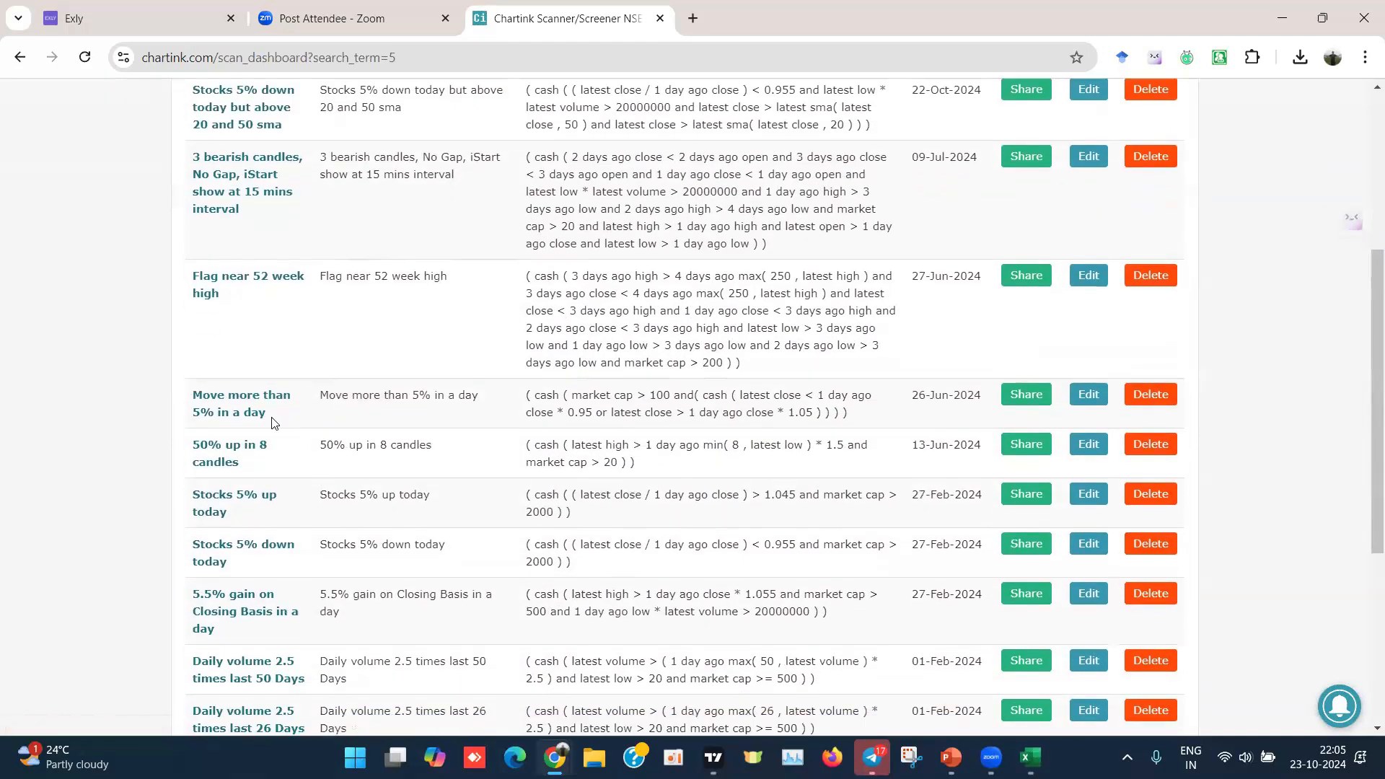
{"action": "left_click", "coordinate": [237, 400]}
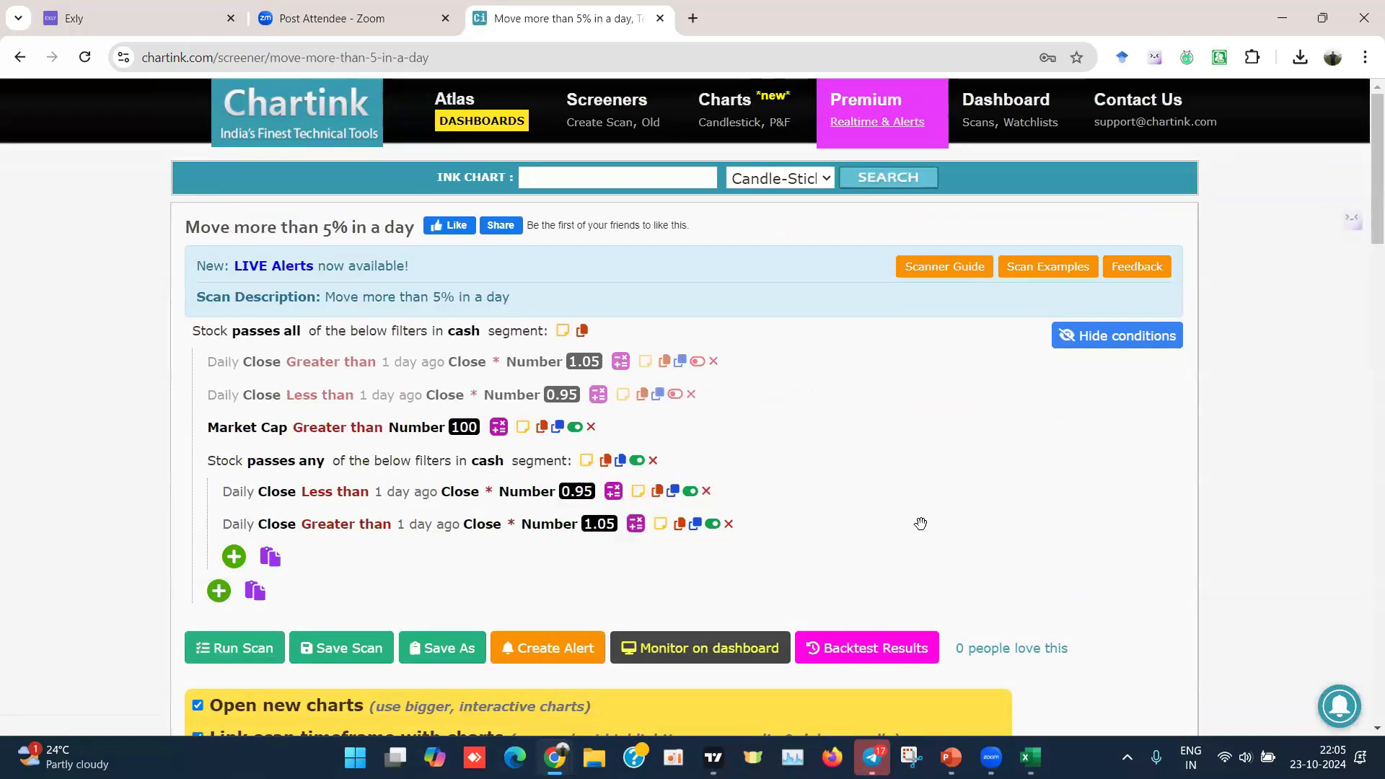
{"action": "scroll", "coordinate": [919, 523], "scroll_direction": "down", "scroll_amount": 8}
{"action": "scroll", "coordinate": [922, 527], "scroll_direction": "down", "scroll_amount": 13}
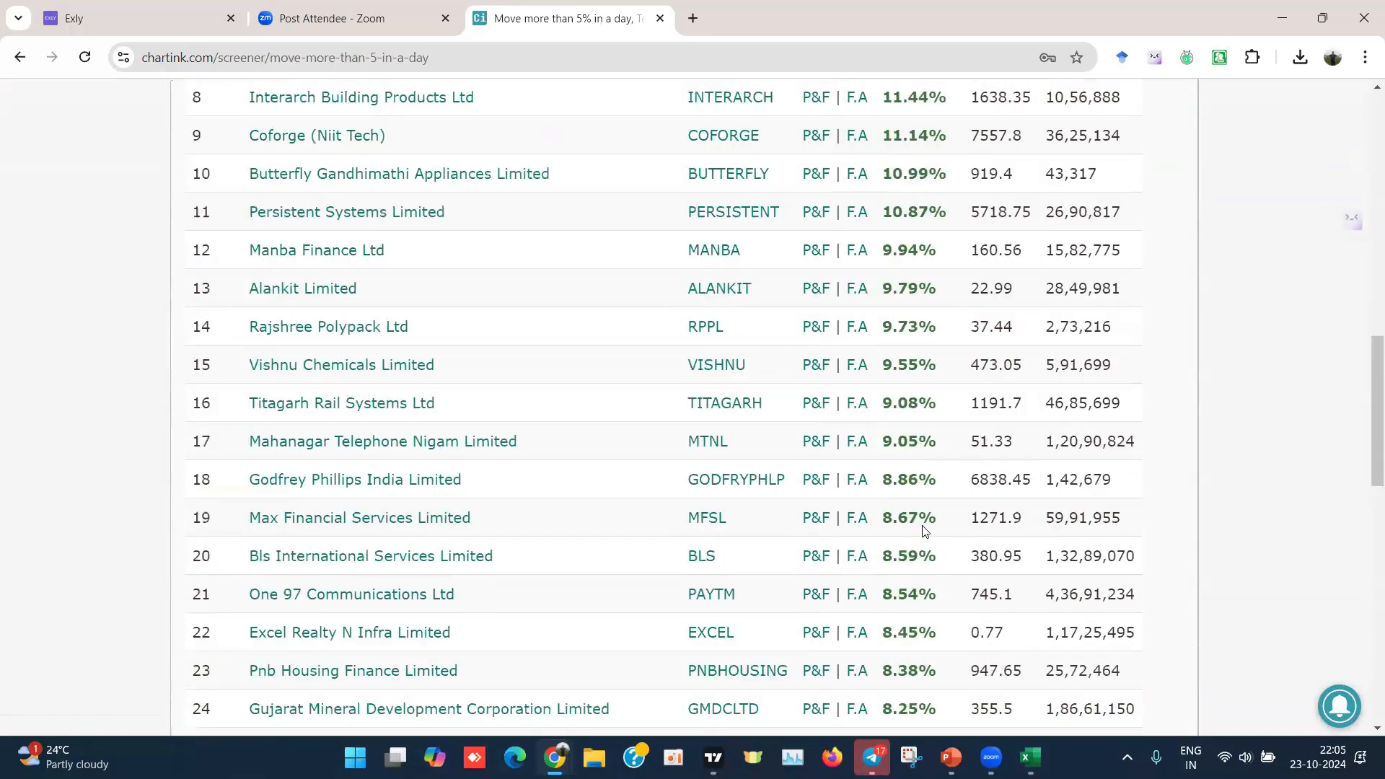
{"action": "scroll", "coordinate": [1204, 154], "scroll_direction": "up", "scroll_amount": 10}
{"action": "scroll", "coordinate": [1205, 154], "scroll_direction": "up", "scroll_amount": 12}
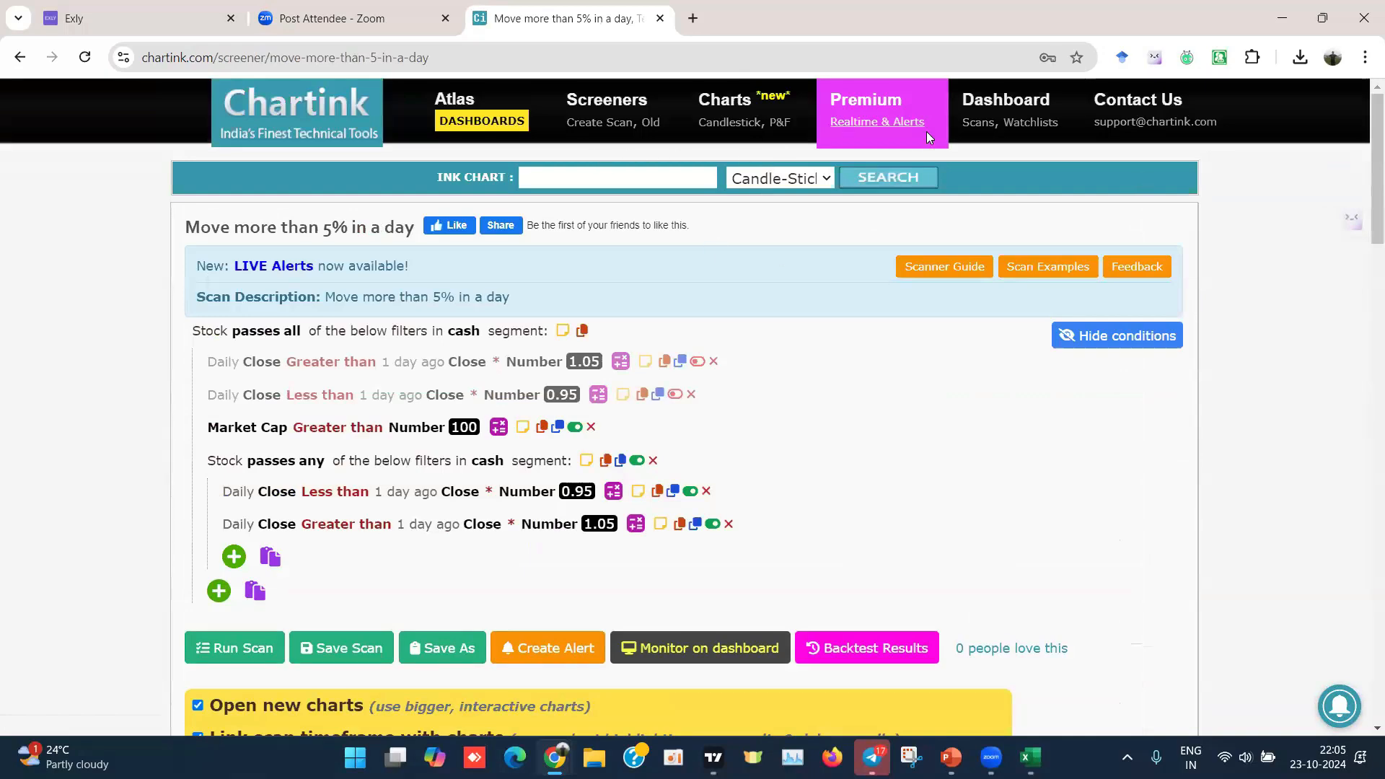
Step: Search the saved scans for "5" and open "Stocks 5% up today" and "Stocks 5% down today" in separate browser tabs
{"action": "left_click", "coordinate": [976, 123]}
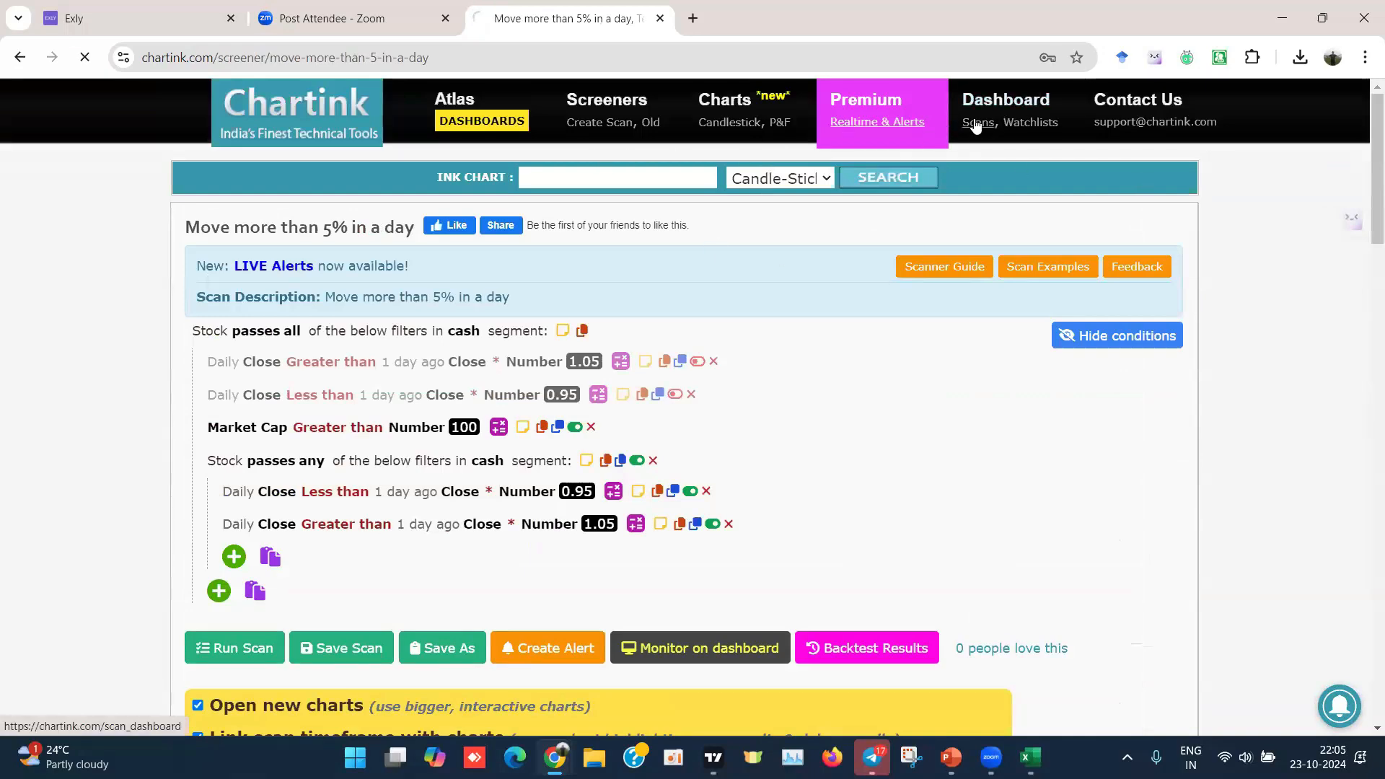
{"action": "left_click", "coordinate": [926, 342]}
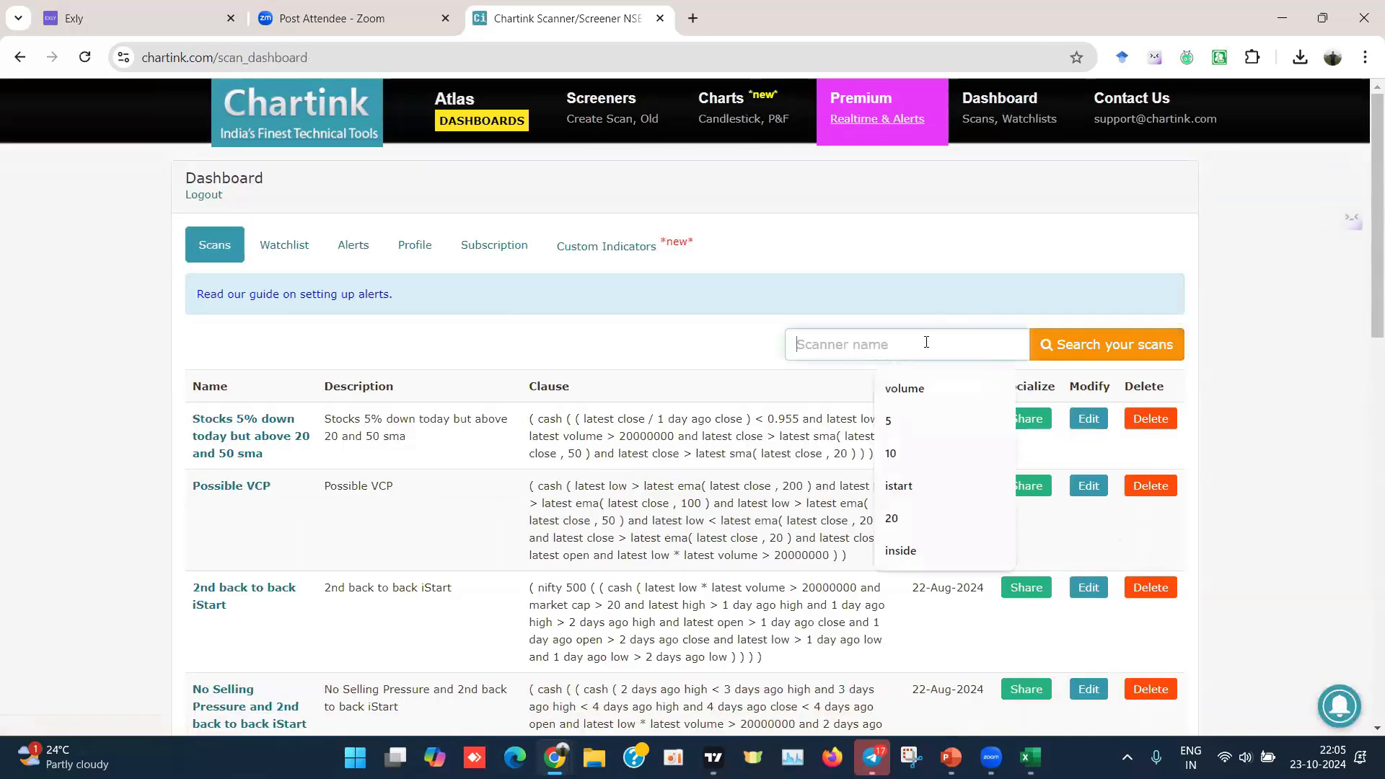
{"action": "type", "text": "5"}
{"action": "key", "text": "Return"}
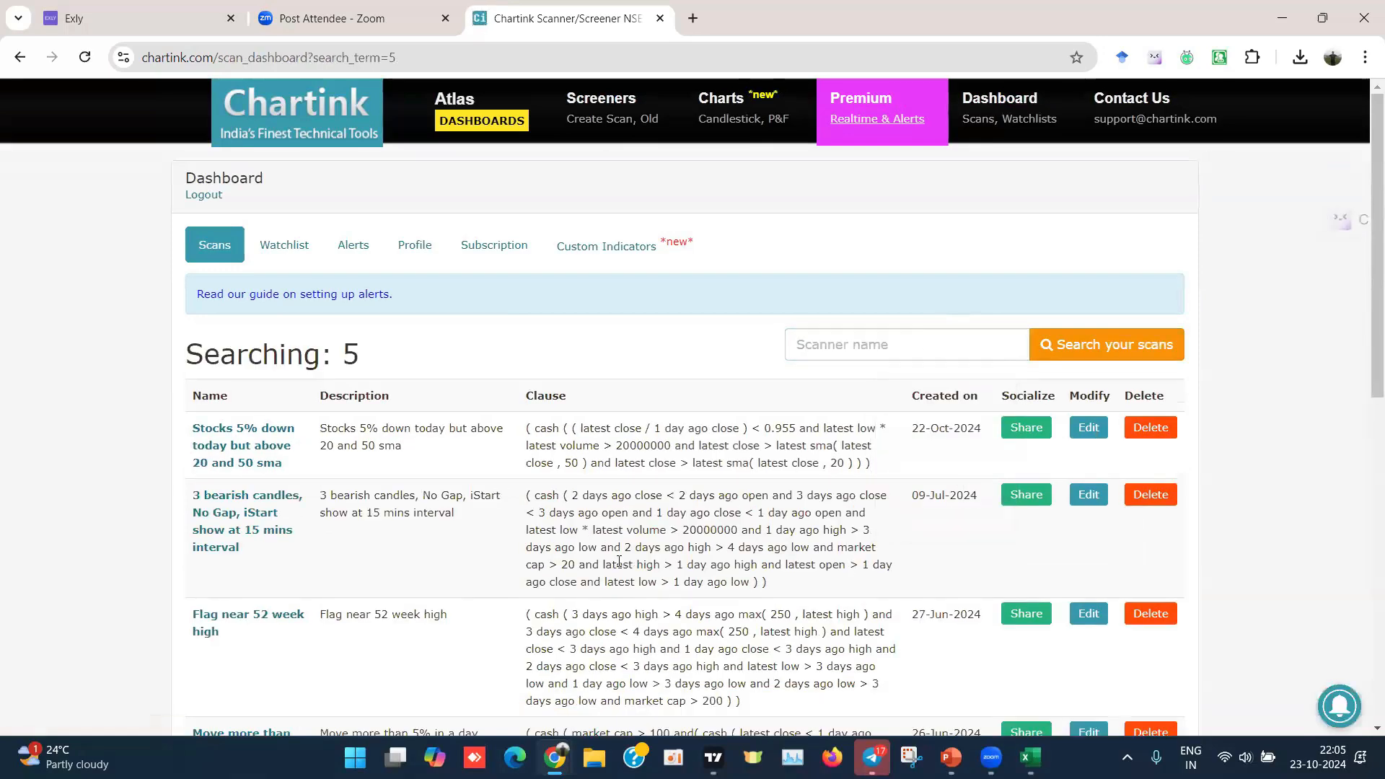
{"action": "scroll", "coordinate": [621, 560], "scroll_direction": "down", "scroll_amount": 10}
{"action": "scroll", "coordinate": [618, 567], "scroll_direction": "up", "scroll_amount": 2}
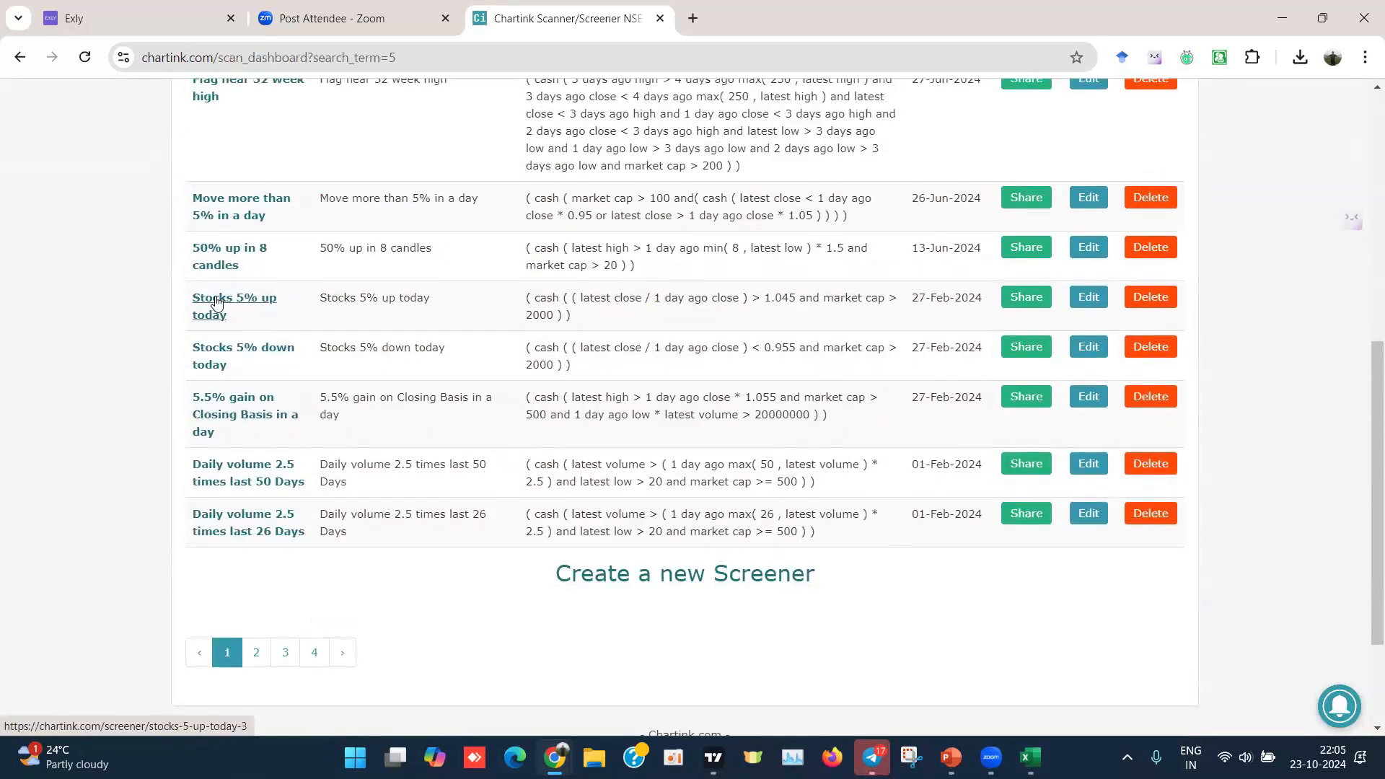
{"action": "middle_click", "coordinate": [220, 353]}
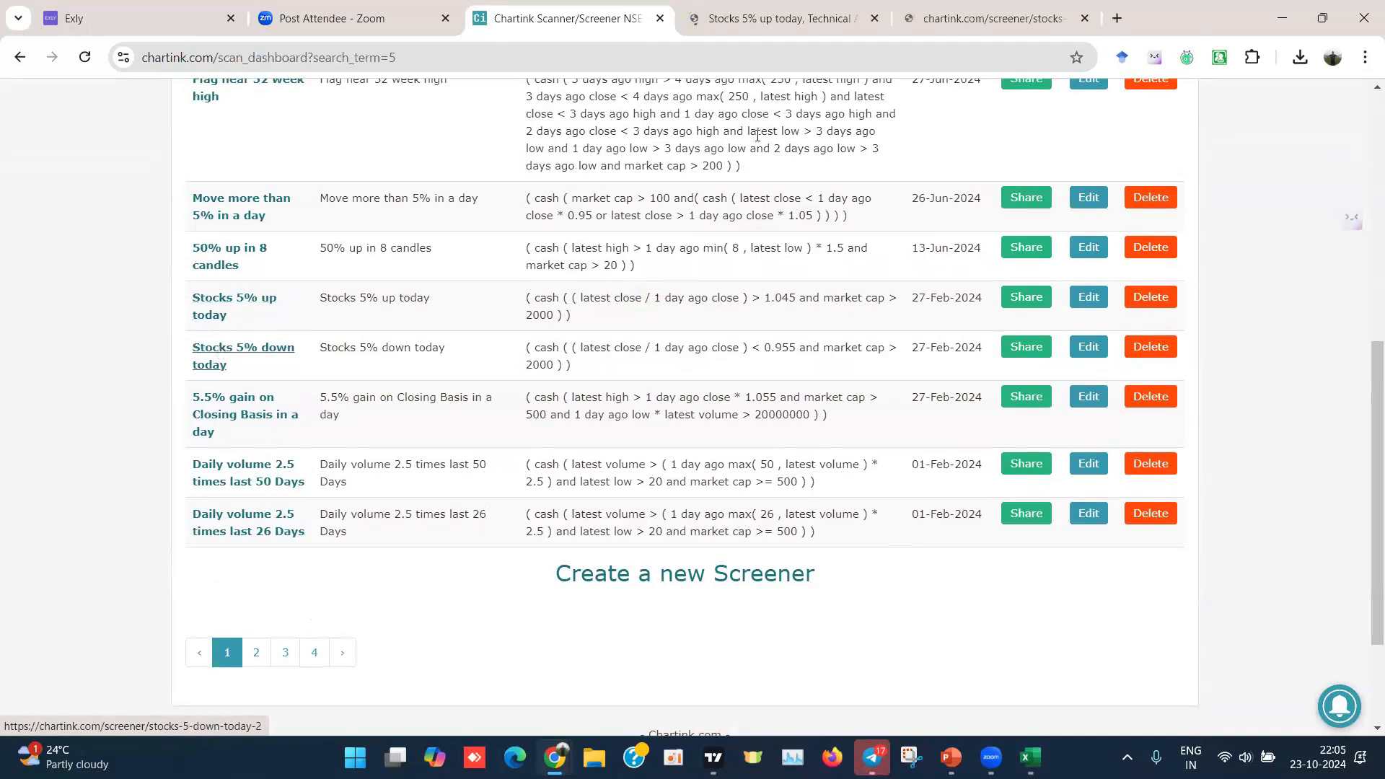
Step: In the "Stocks 5% down today" scan, disable the Market Cap greater than 2000 filter and look over the listed stocks
{"action": "left_click", "coordinate": [925, 22]}
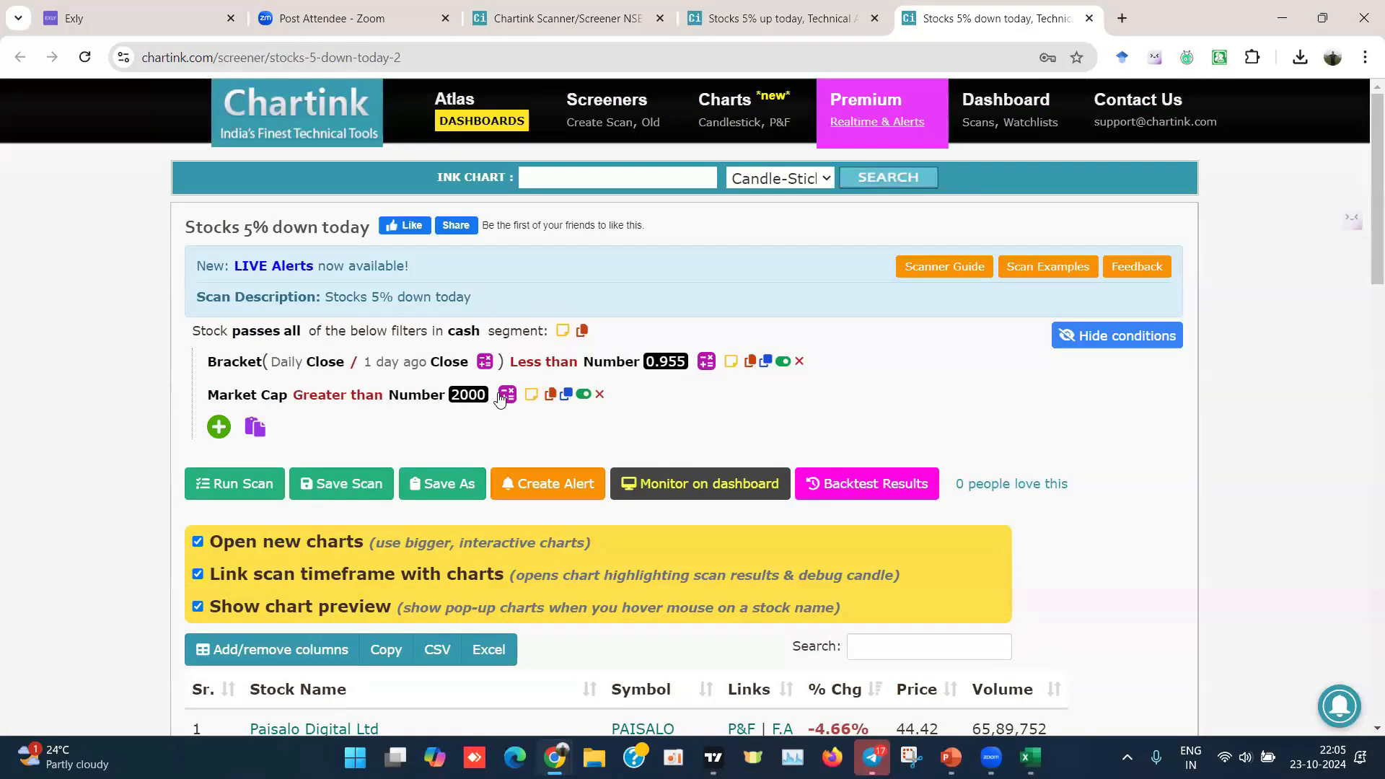
{"action": "left_click", "coordinate": [584, 396]}
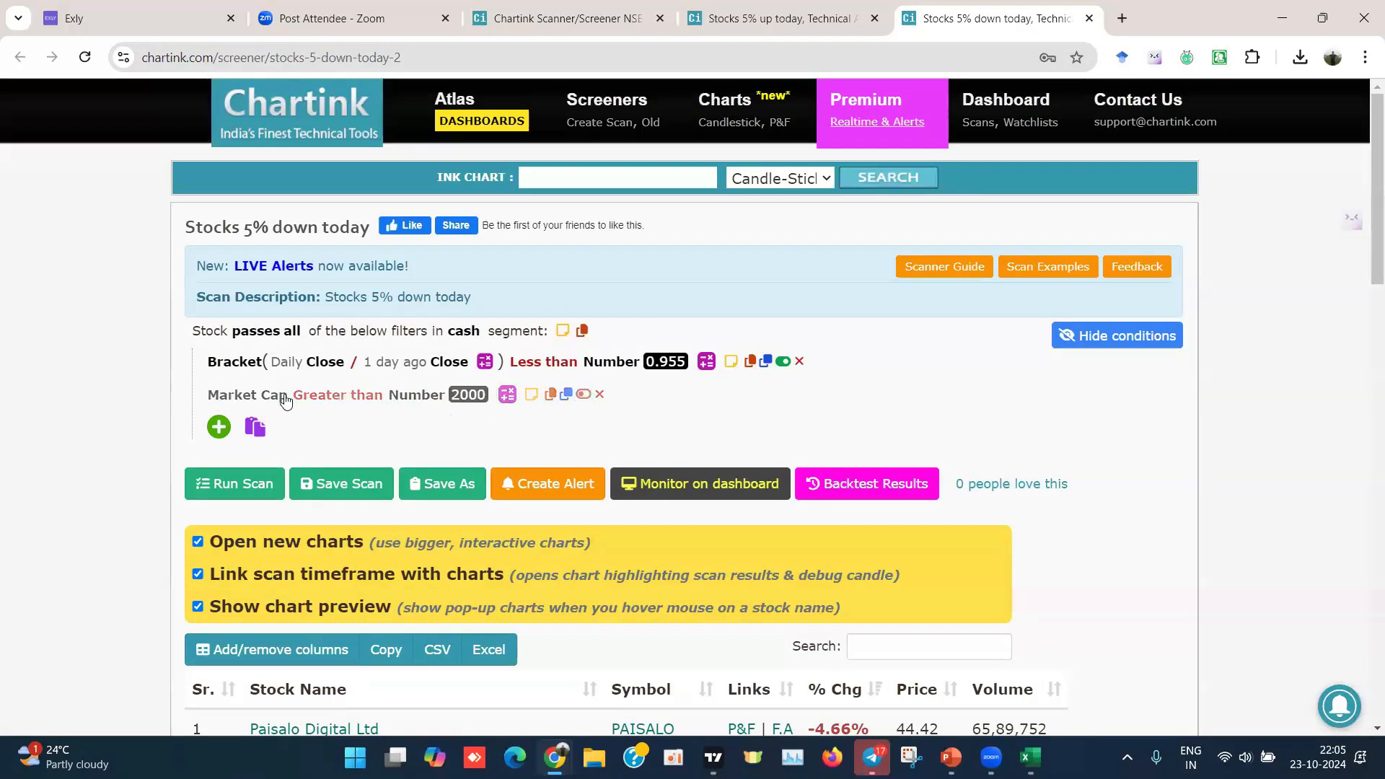
{"action": "left_click", "coordinate": [584, 396]}
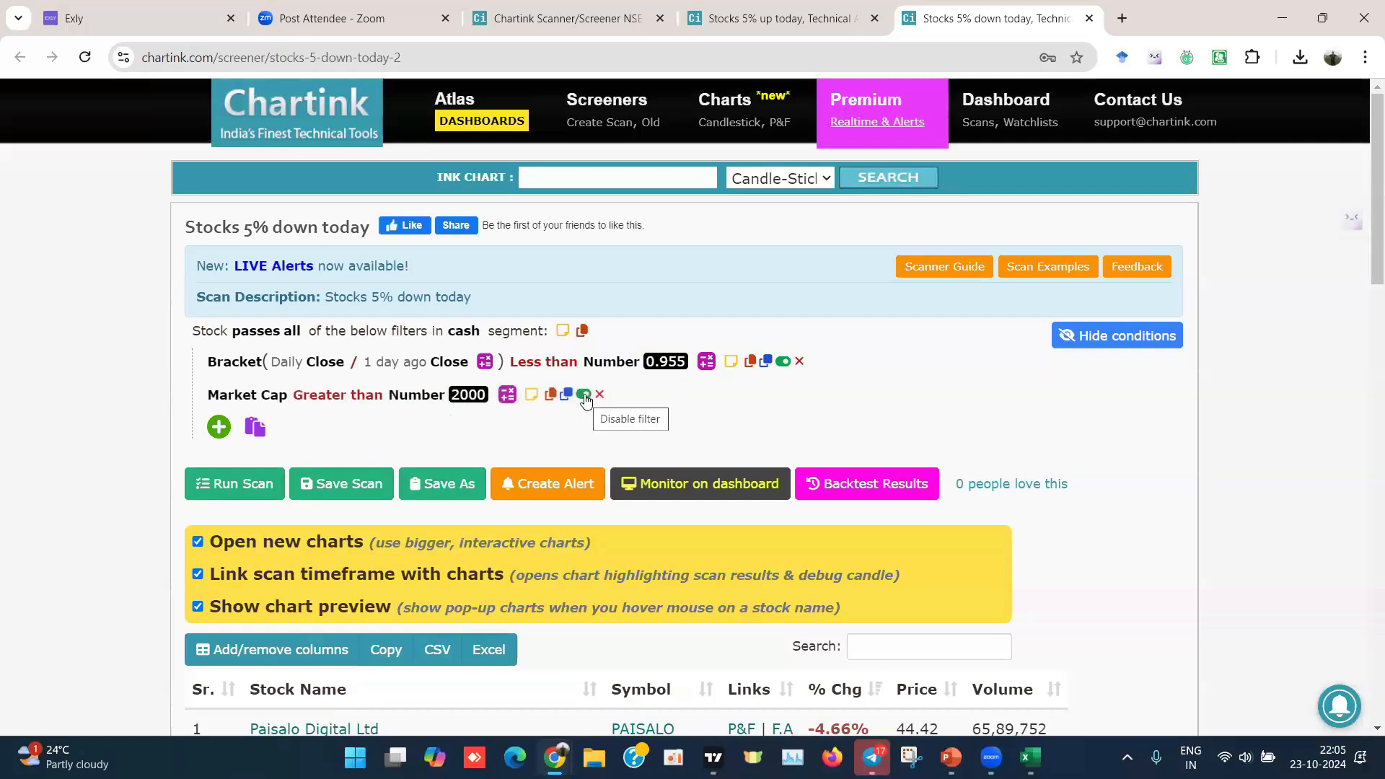
{"action": "left_click", "coordinate": [584, 396]}
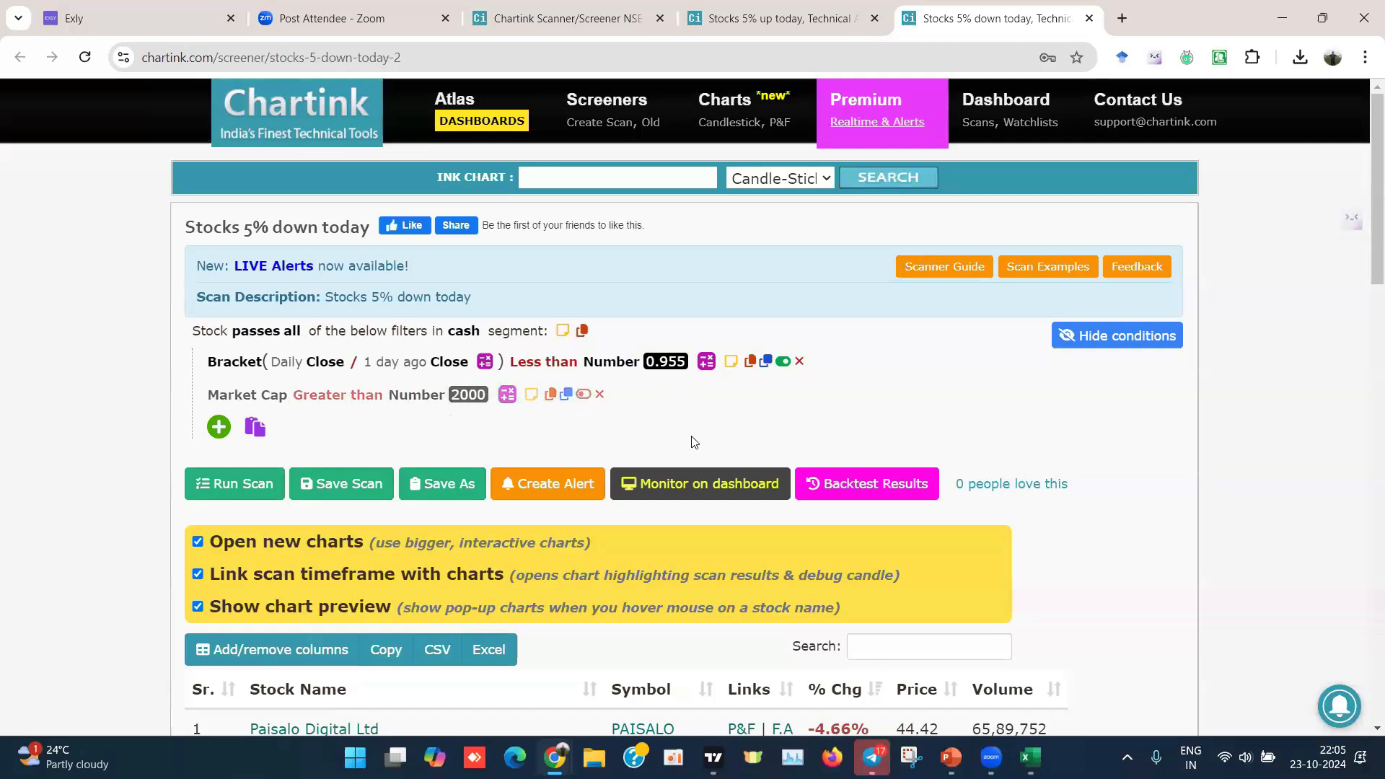
{"action": "scroll", "coordinate": [751, 393], "scroll_direction": "down", "scroll_amount": 10}
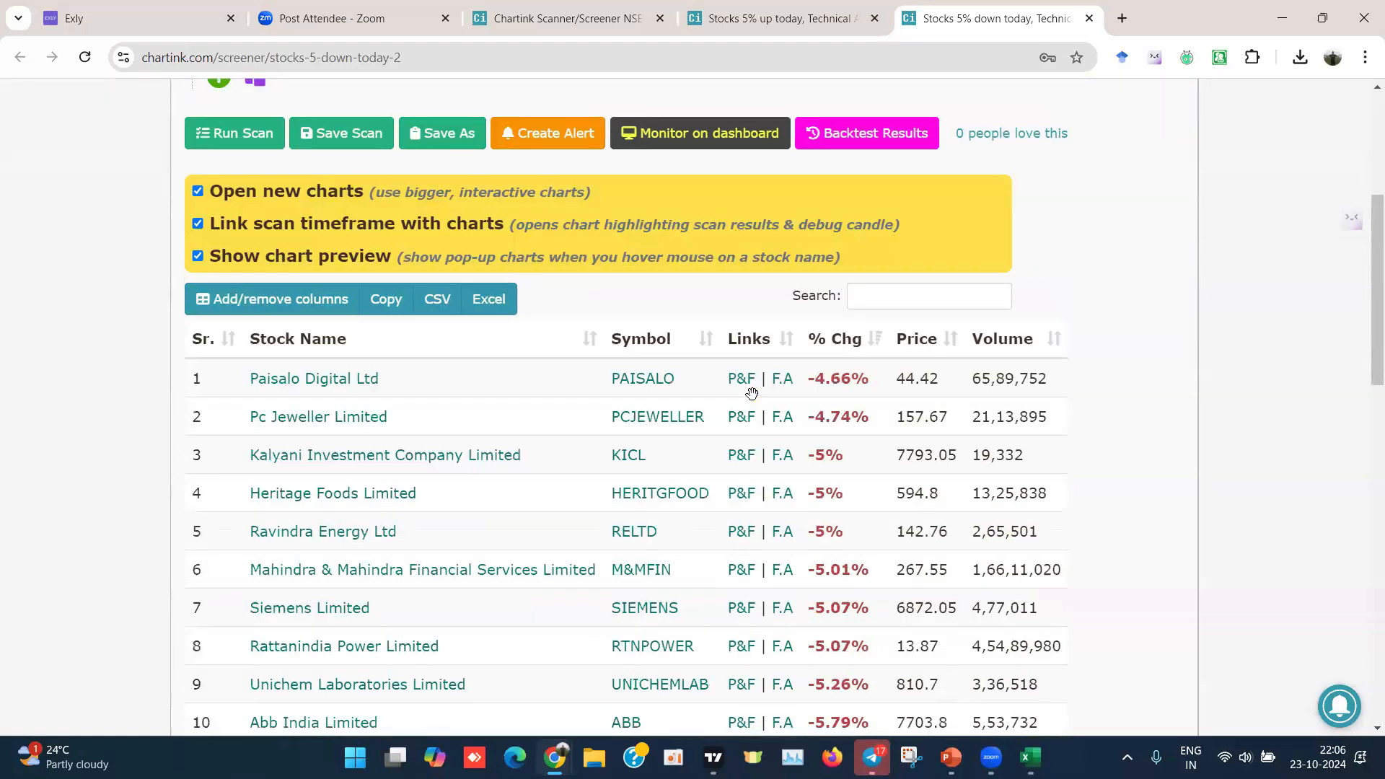
Step: Examine the "Stocks 5% down today" filter conditions, the end of the results list and the backtest history chart
{"action": "scroll", "coordinate": [753, 397], "scroll_direction": "up", "scroll_amount": 8}
{"action": "scroll", "coordinate": [752, 400], "scroll_direction": "up", "scroll_amount": 2}
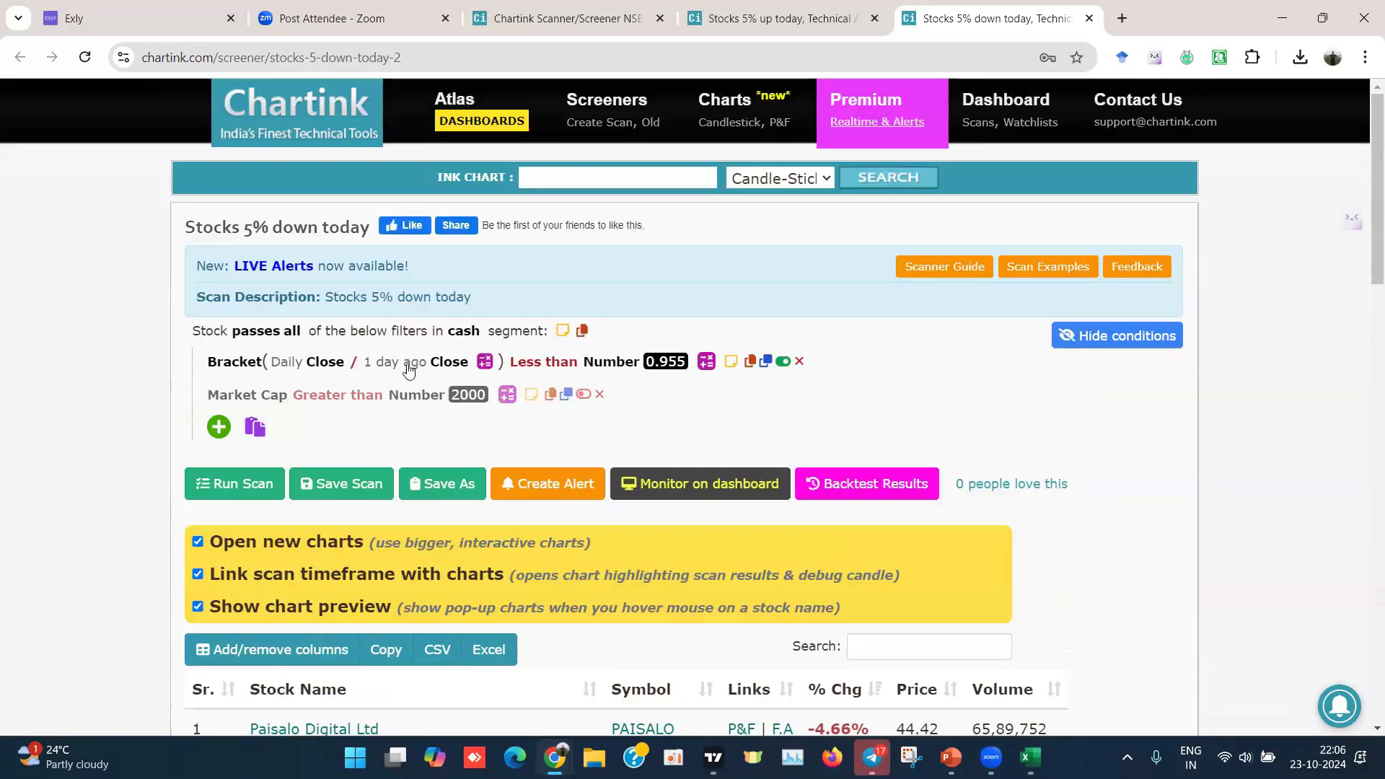
{"action": "scroll", "coordinate": [703, 393], "scroll_direction": "down", "scroll_amount": 13}
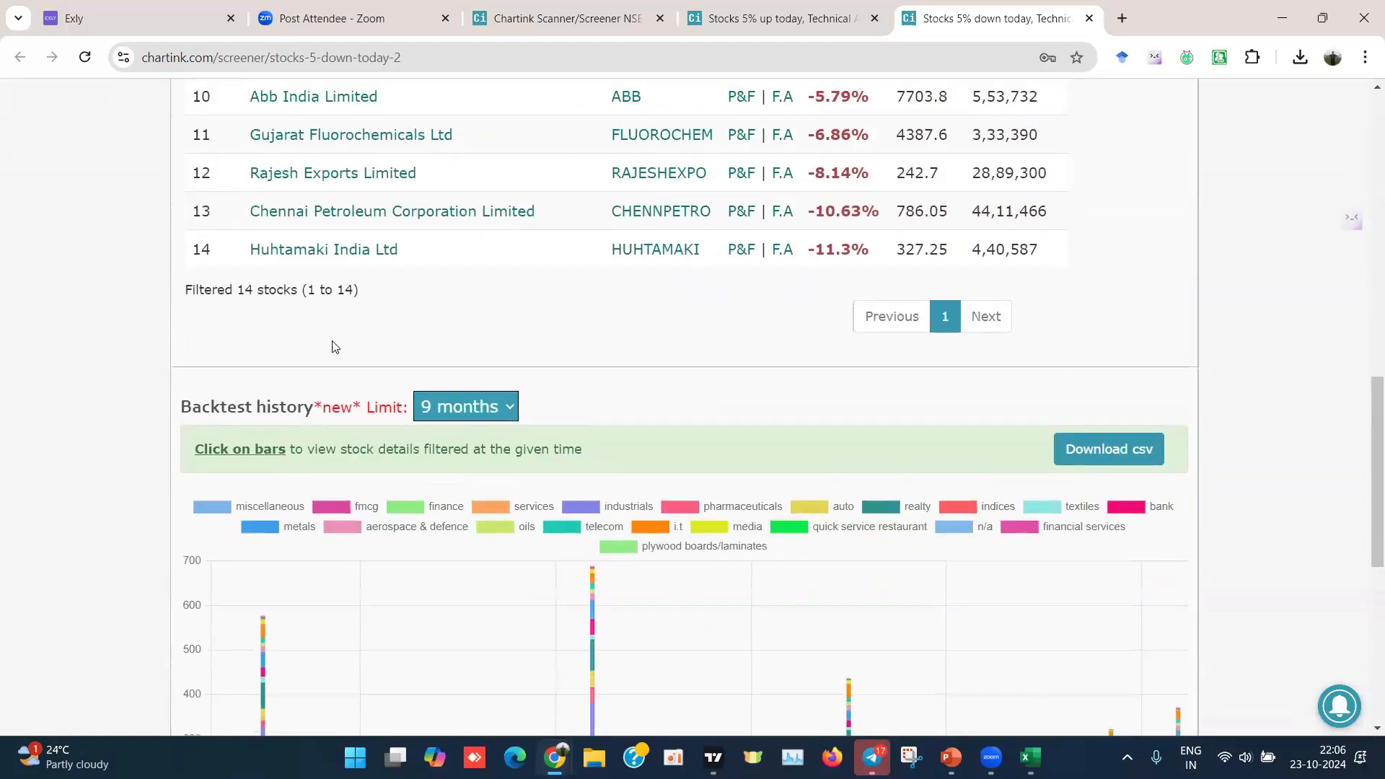
{"action": "scroll", "coordinate": [942, 375], "scroll_direction": "down", "scroll_amount": 7}
{"action": "scroll", "coordinate": [943, 375], "scroll_direction": "up", "scroll_amount": 2}
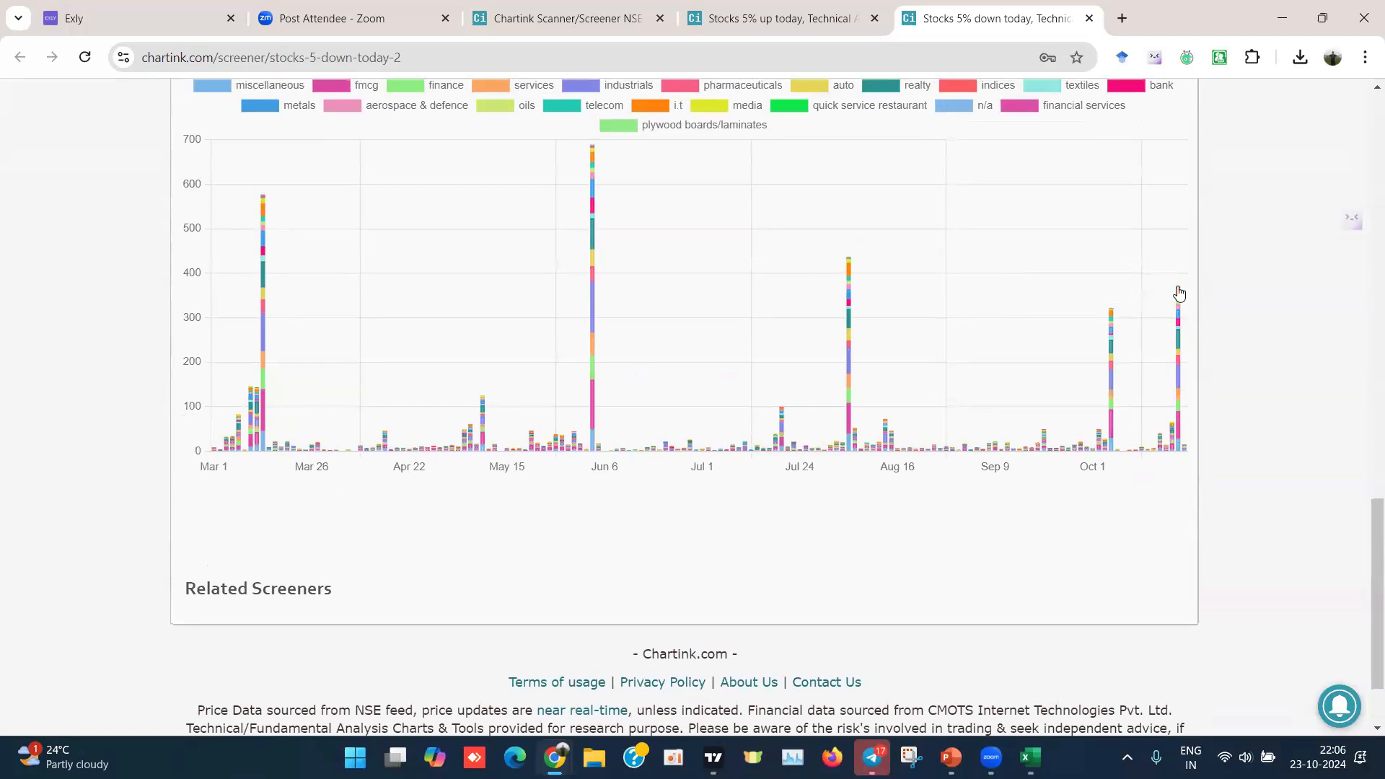
{"action": "scroll", "coordinate": [1206, 258], "scroll_direction": "up", "scroll_amount": 15}
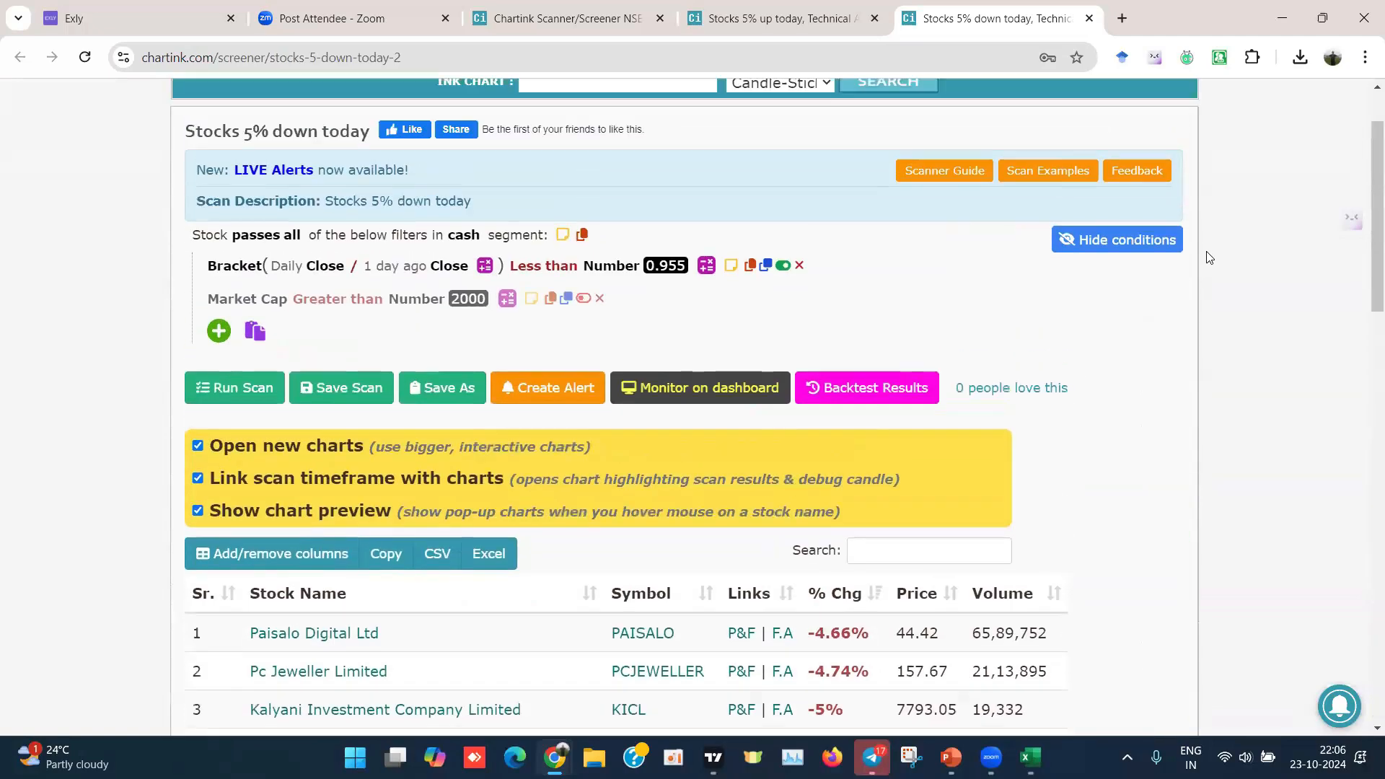
{"action": "scroll", "coordinate": [1209, 257], "scroll_direction": "up", "scroll_amount": 2}
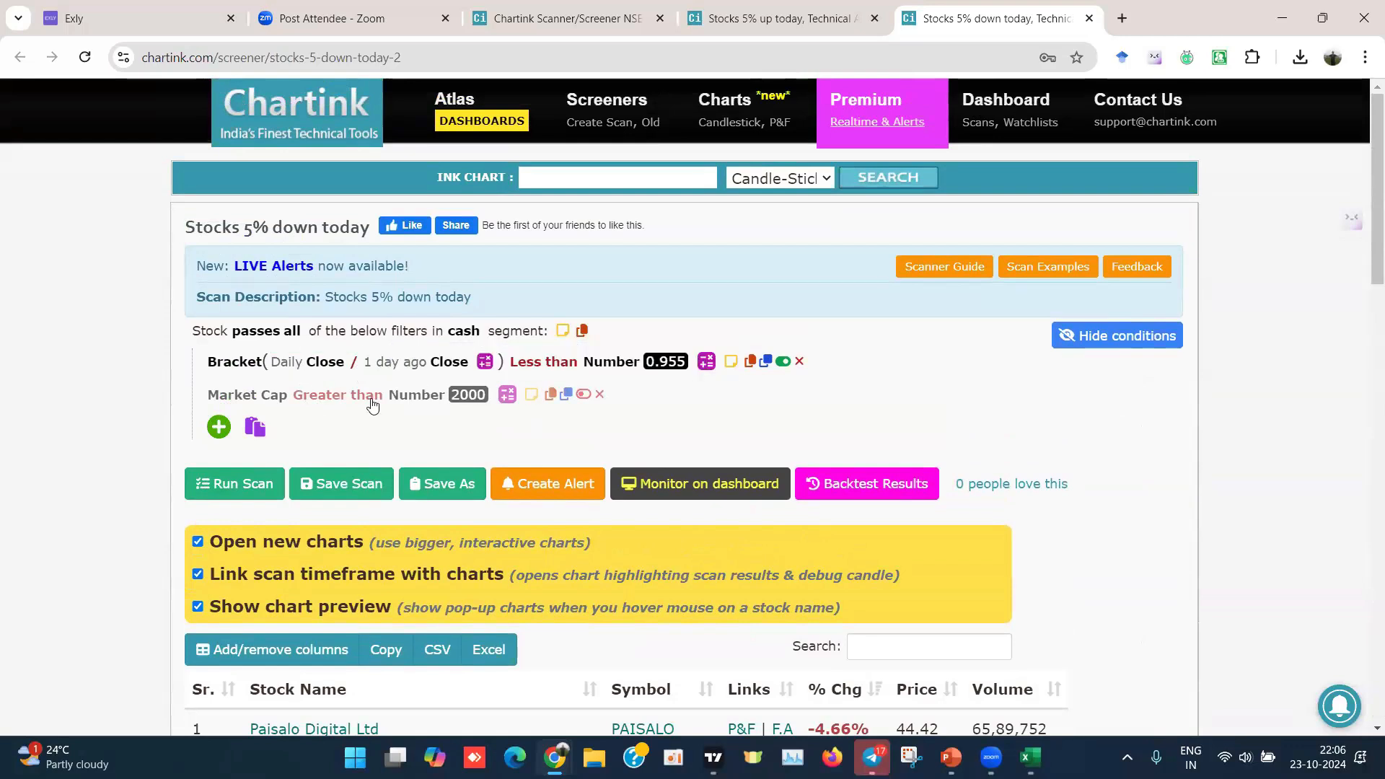
Step: Delete the Bracket filter from the scan and add a new filter starting with Daily Close
{"action": "left_click", "coordinate": [800, 362]}
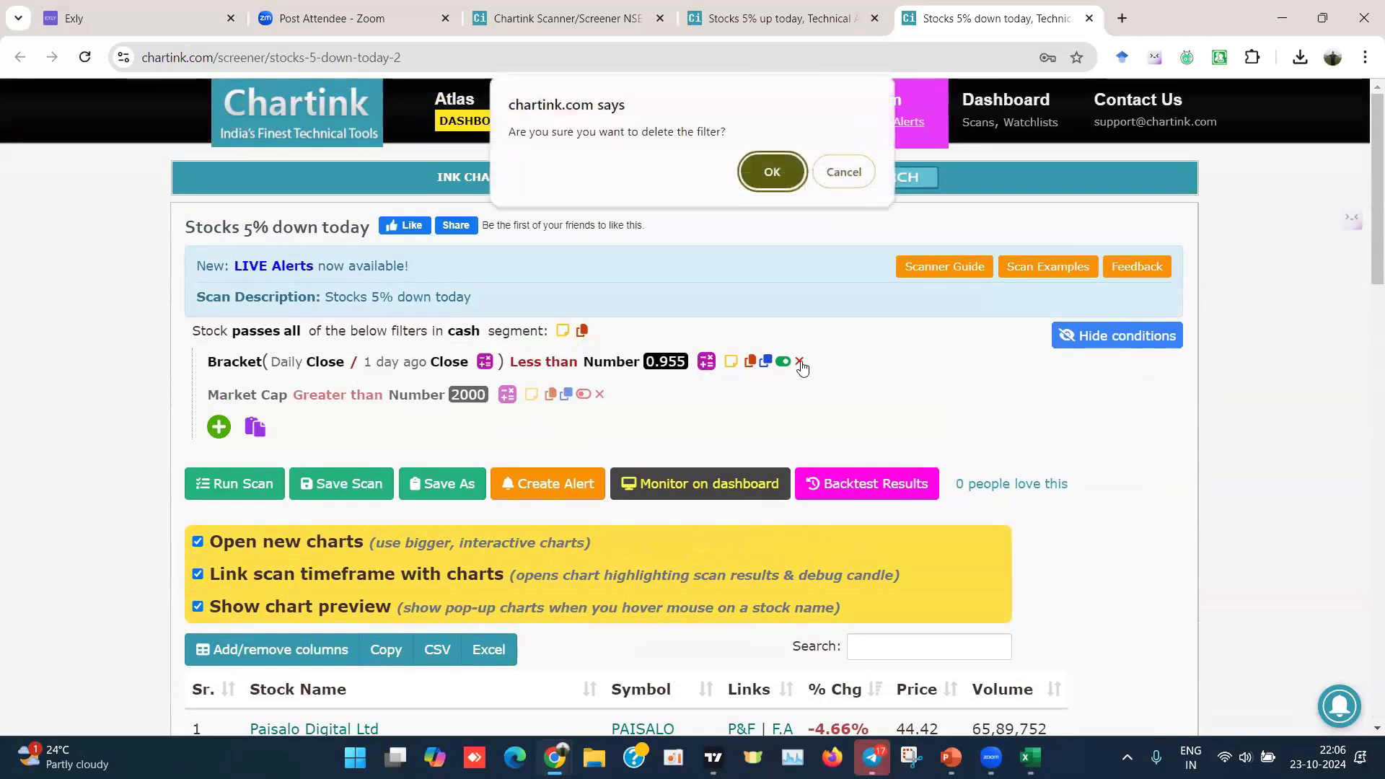
{"action": "left_click", "coordinate": [773, 170]}
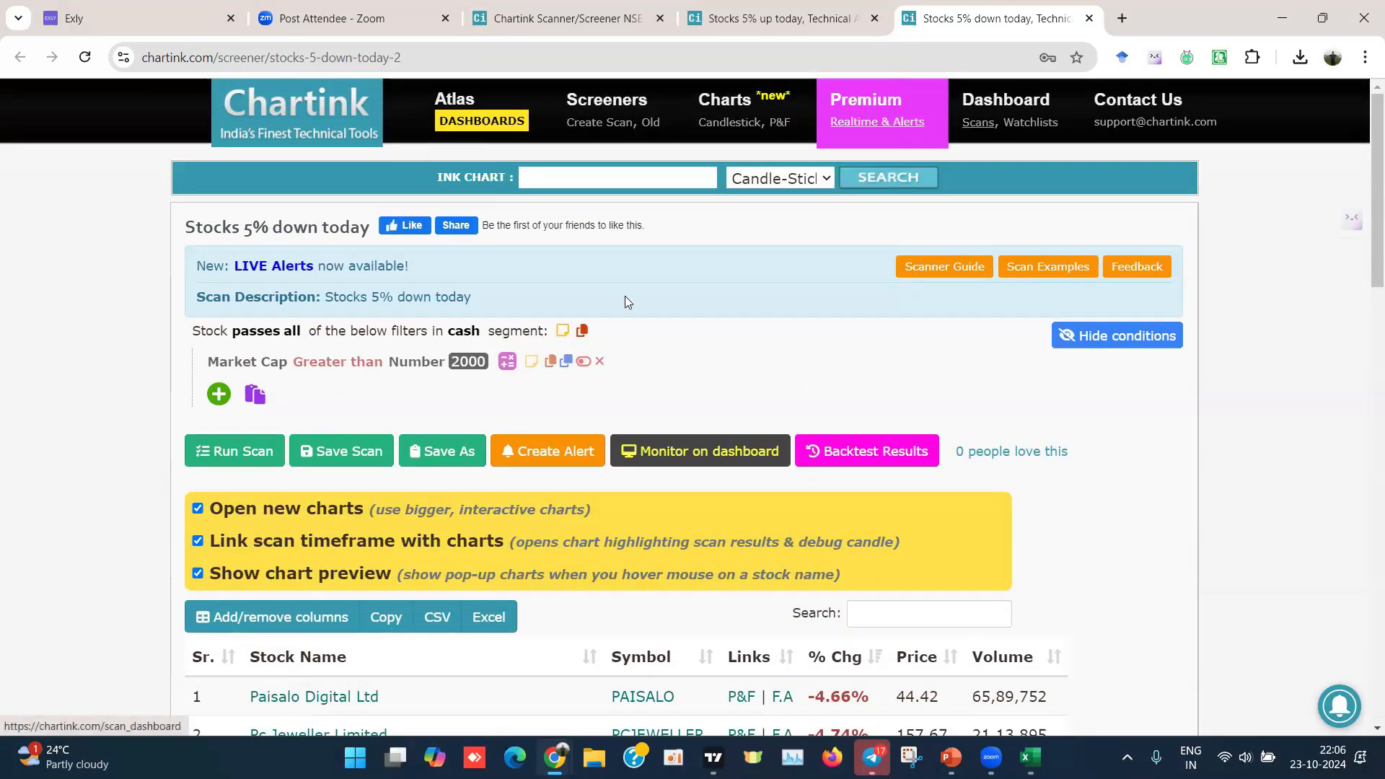
{"action": "left_click", "coordinate": [217, 394]}
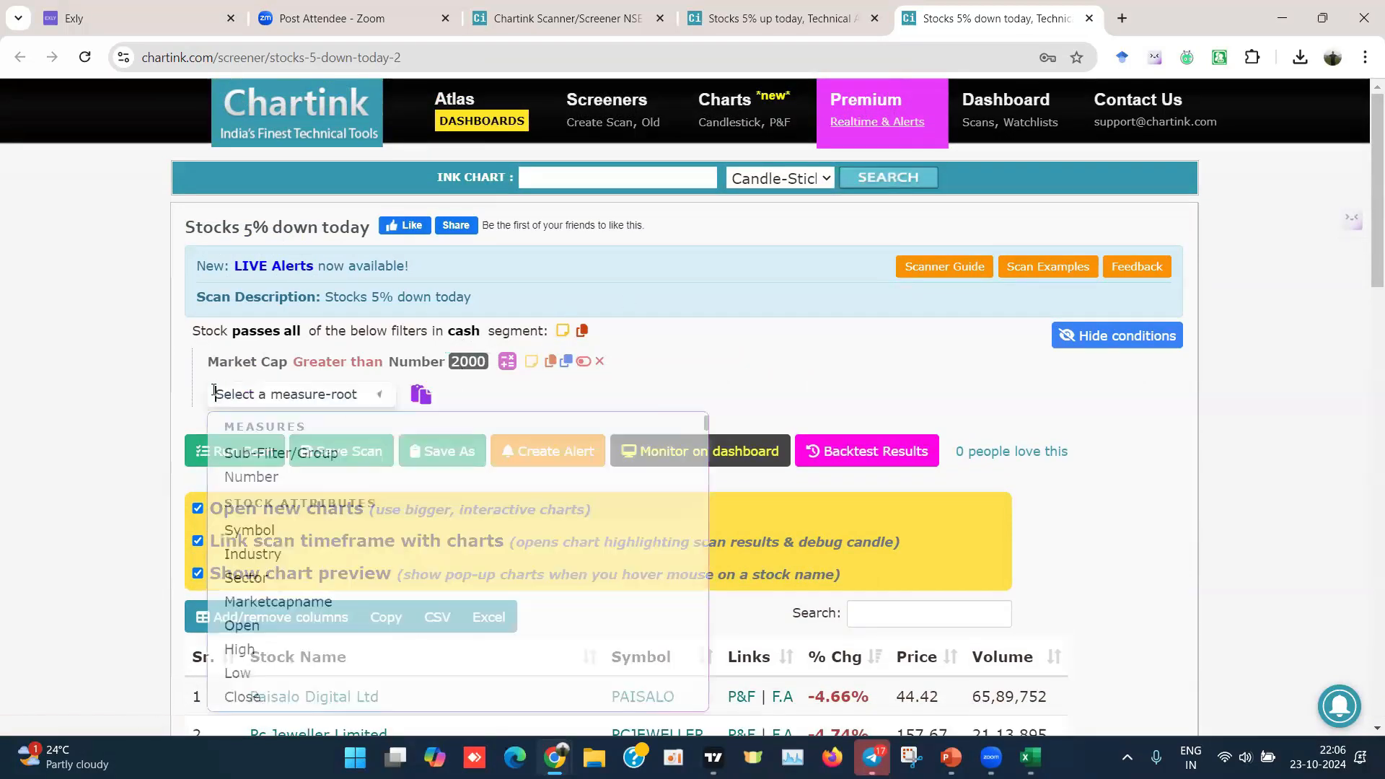
{"action": "type", "text": "close"}
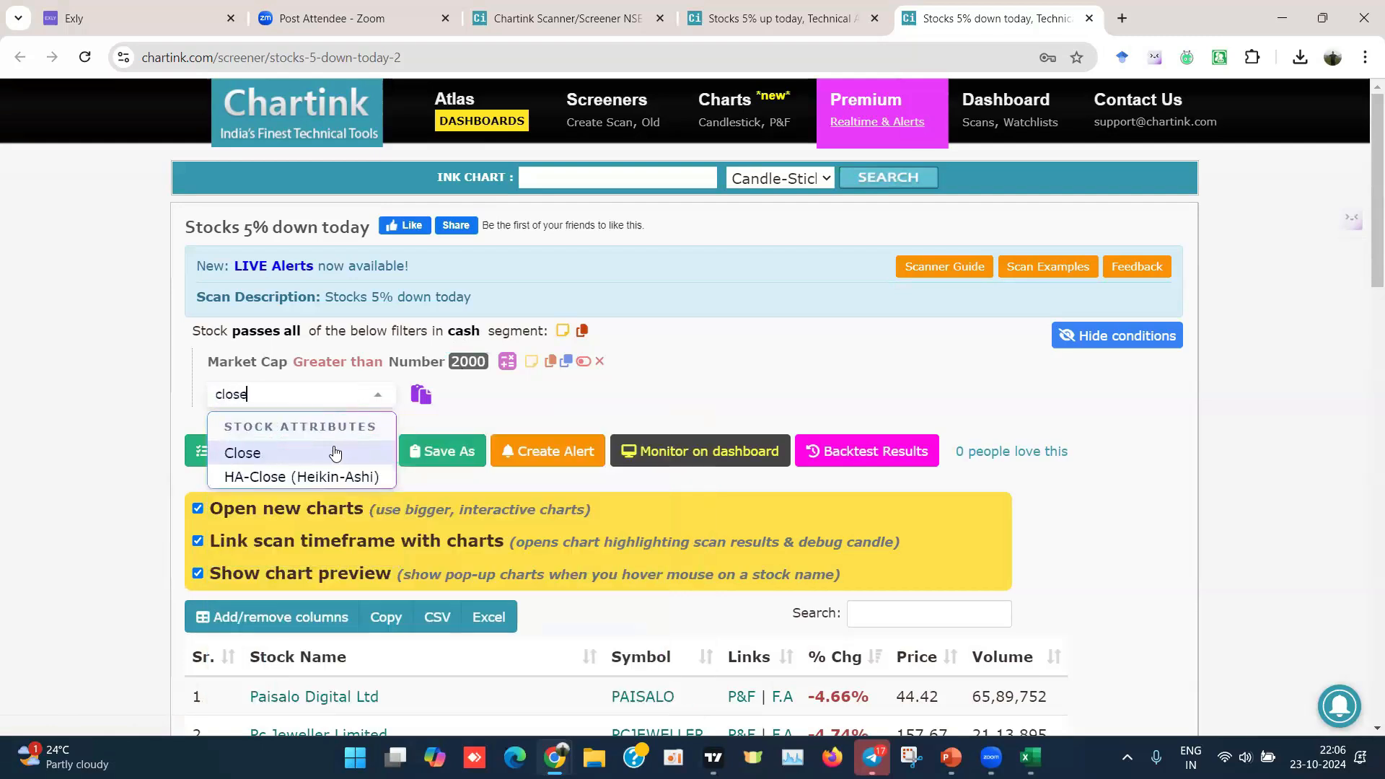
{"action": "left_click", "coordinate": [241, 454]}
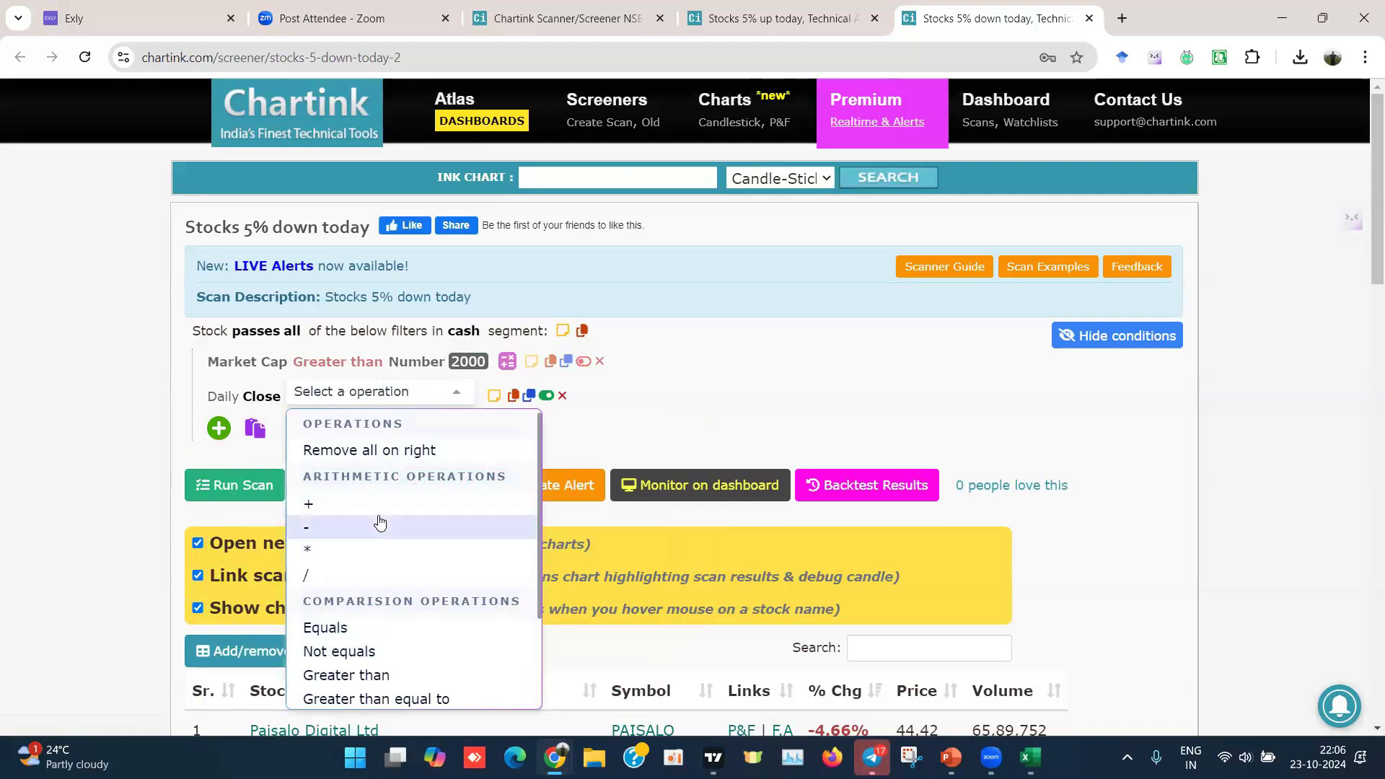
Step: Complete the new filter's comparison as Daily Close Less than 1 day ago Close
{"action": "scroll", "coordinate": [379, 644], "scroll_direction": "down", "scroll_amount": 1}
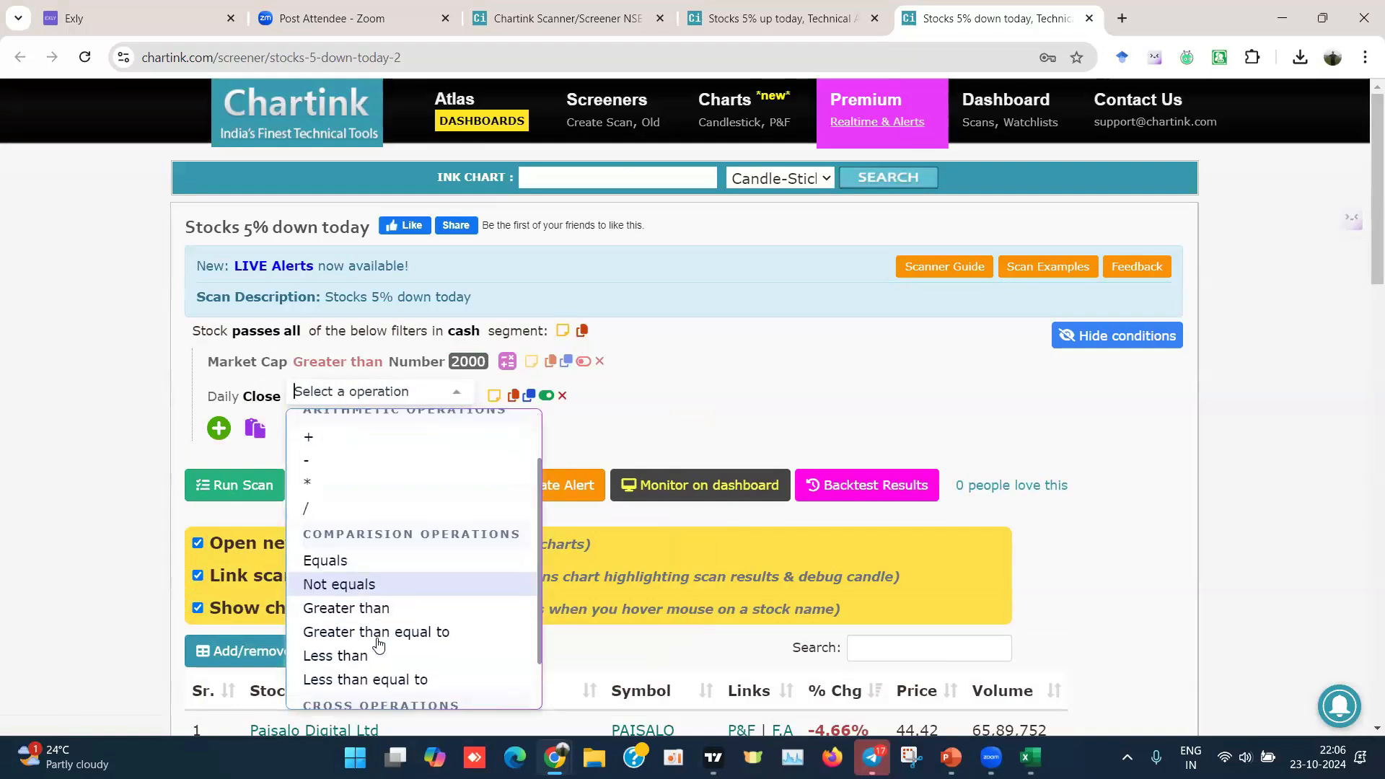
{"action": "scroll", "coordinate": [379, 644], "scroll_direction": "down", "scroll_amount": 1}
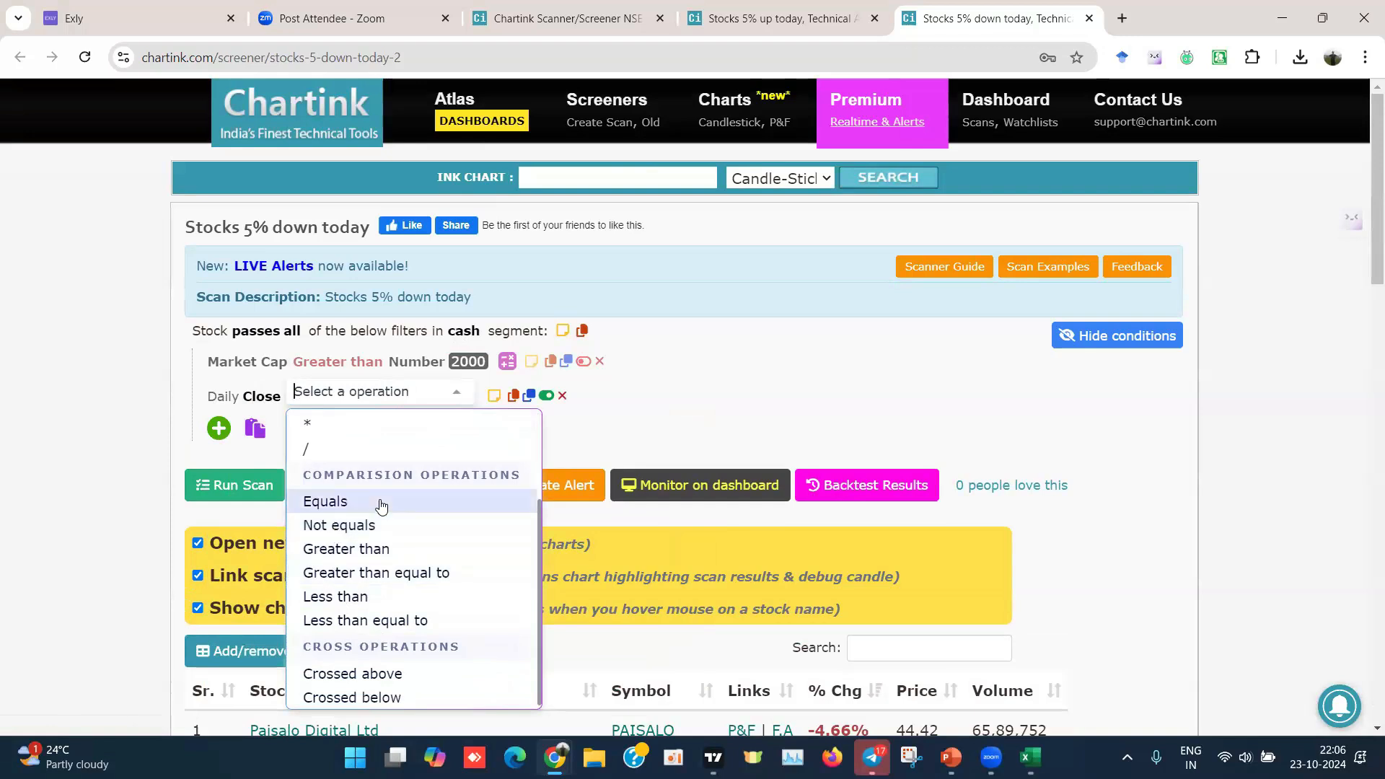
{"action": "left_click", "coordinate": [361, 598]}
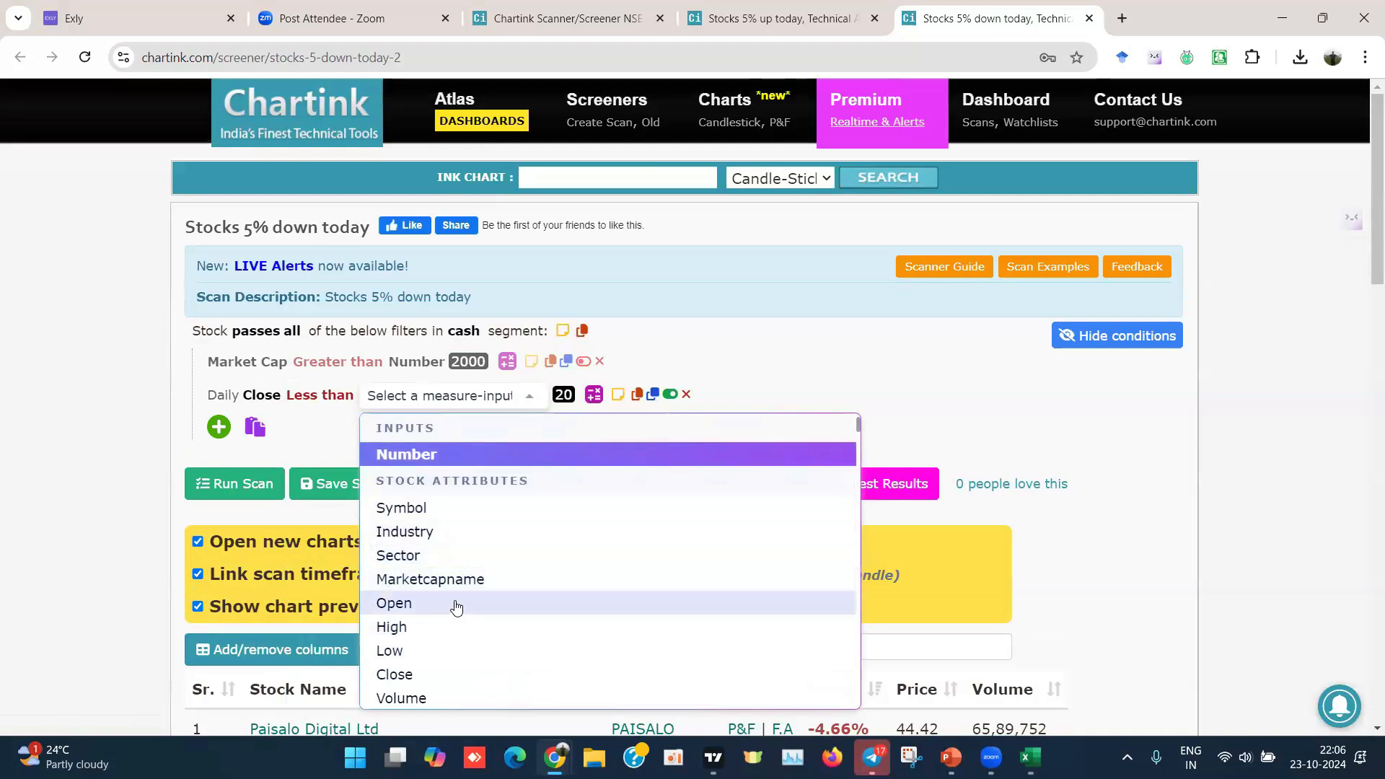
{"action": "scroll", "coordinate": [456, 606], "scroll_direction": "down", "scroll_amount": 1}
{"action": "left_click", "coordinate": [413, 618]}
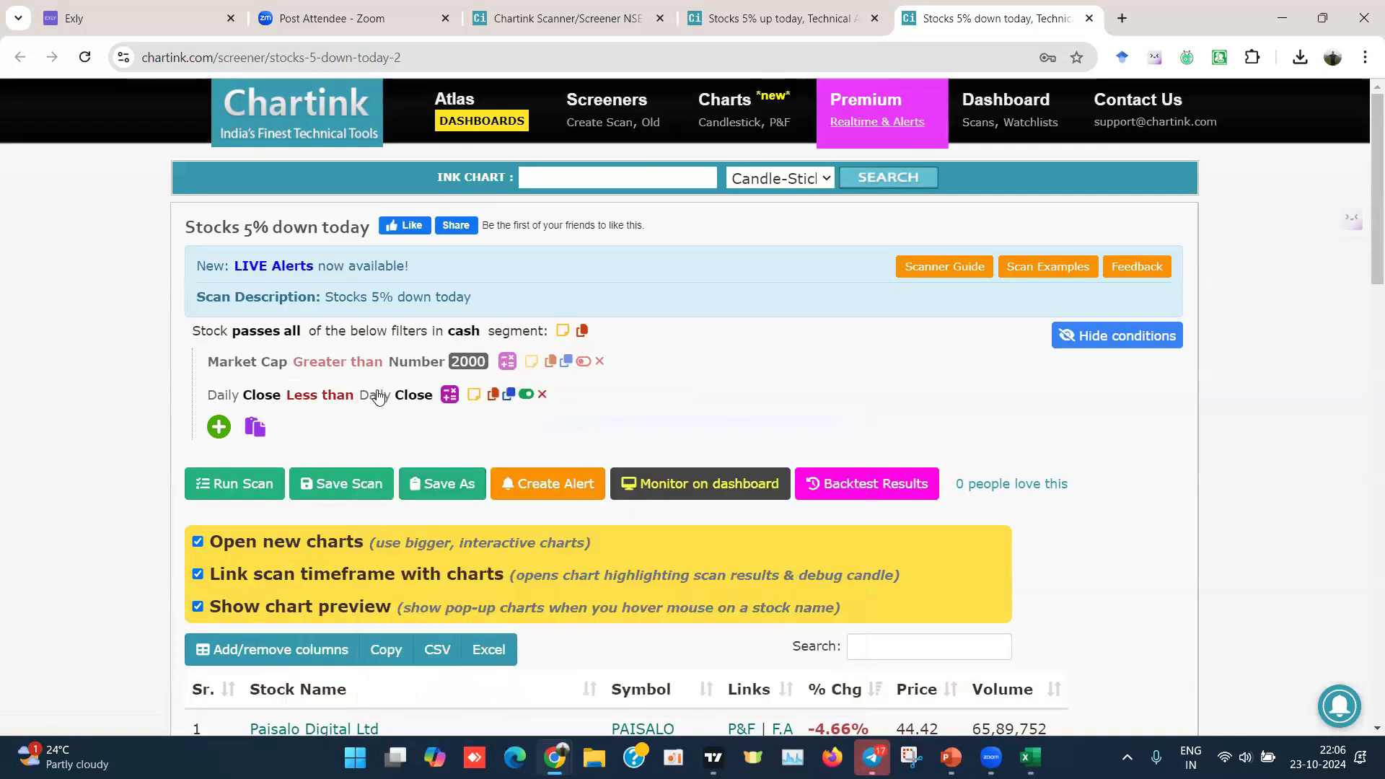
{"action": "left_click", "coordinate": [379, 397]}
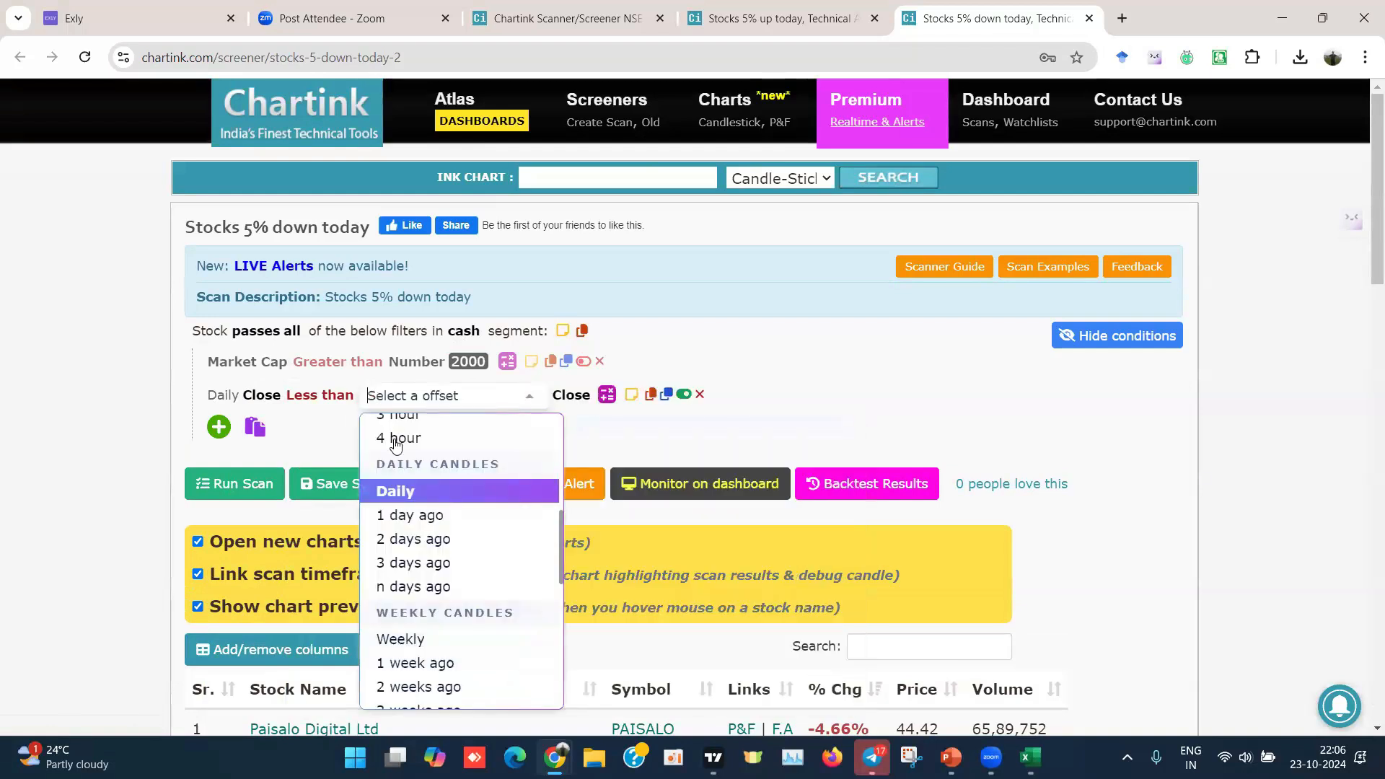
{"action": "left_click", "coordinate": [414, 515]}
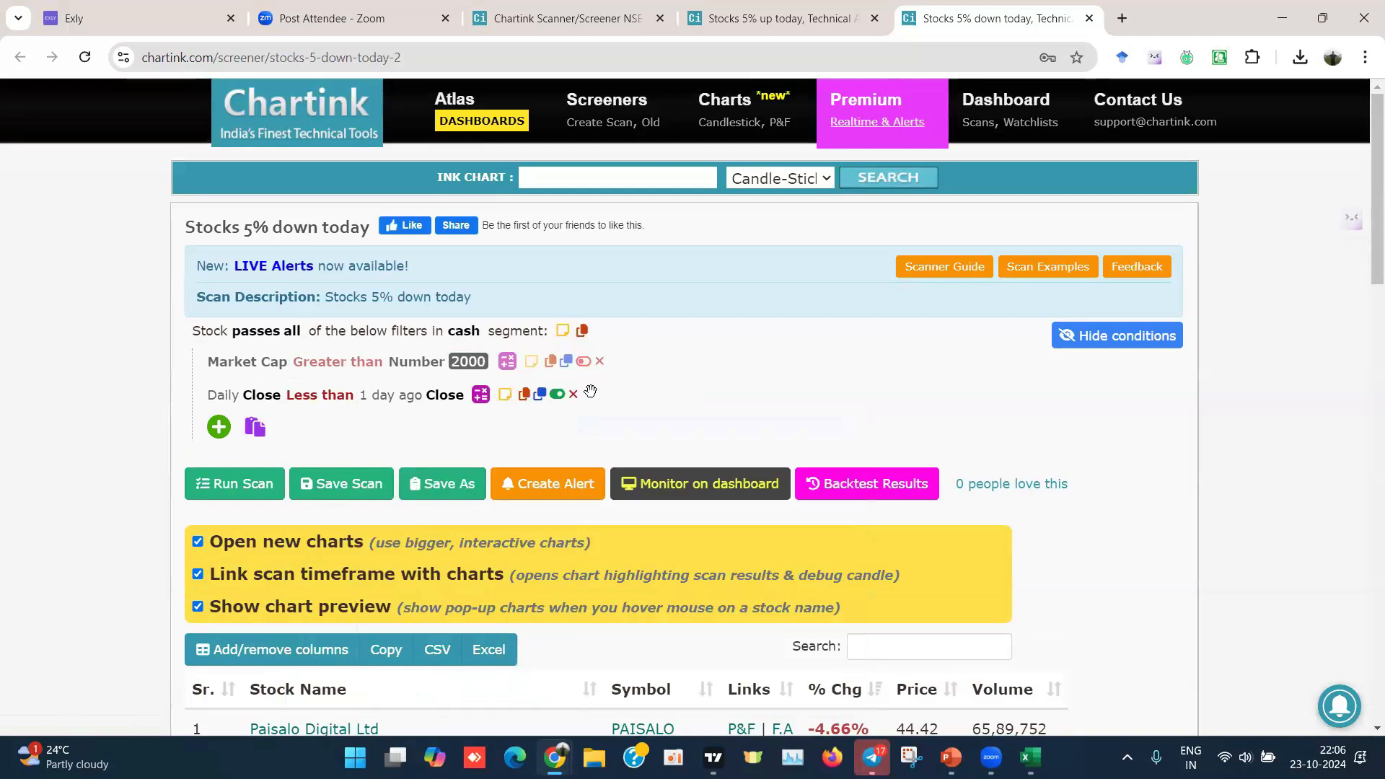
Step: Multiply the filter's 1 day ago Close by the number 0.955 and run the scan
{"action": "left_click", "coordinate": [477, 395]}
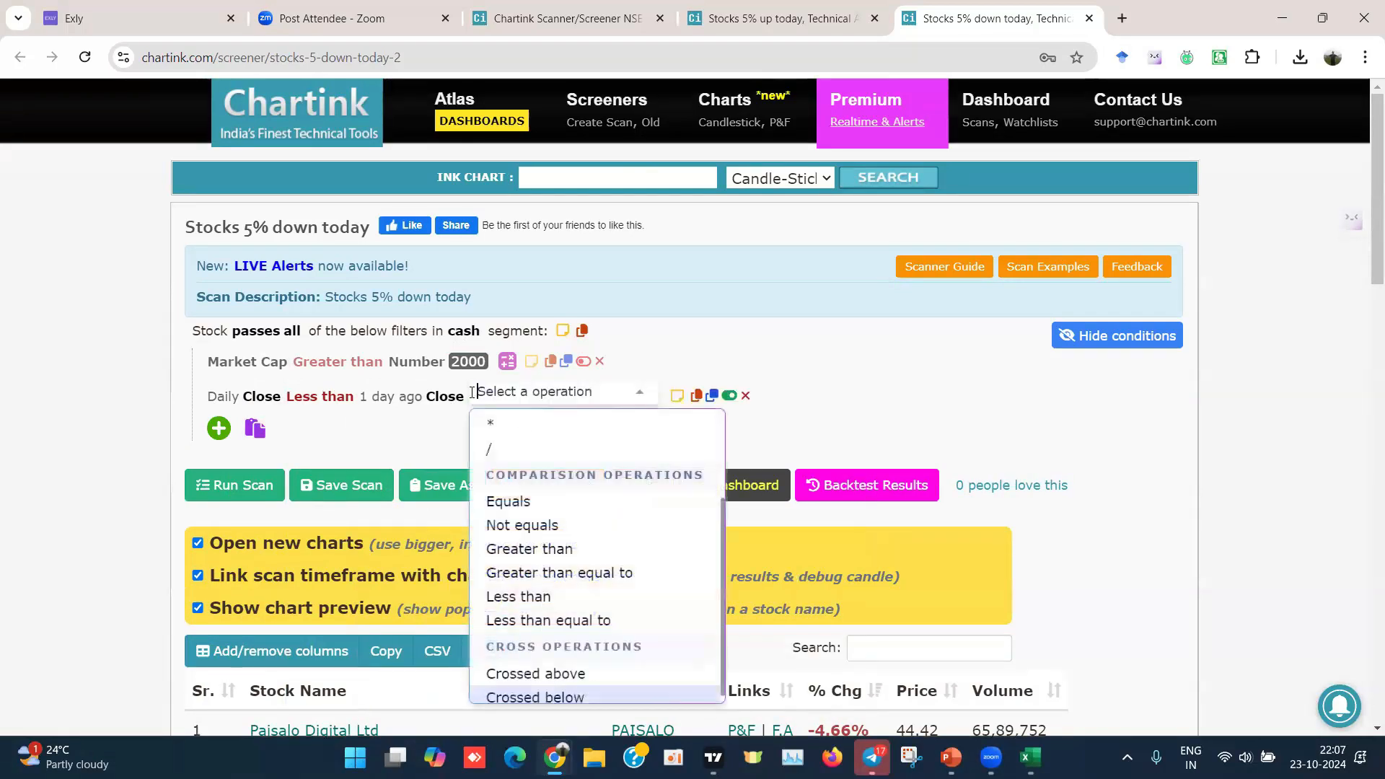
{"action": "left_click", "coordinate": [508, 425]}
{"action": "left_click", "coordinate": [690, 395]}
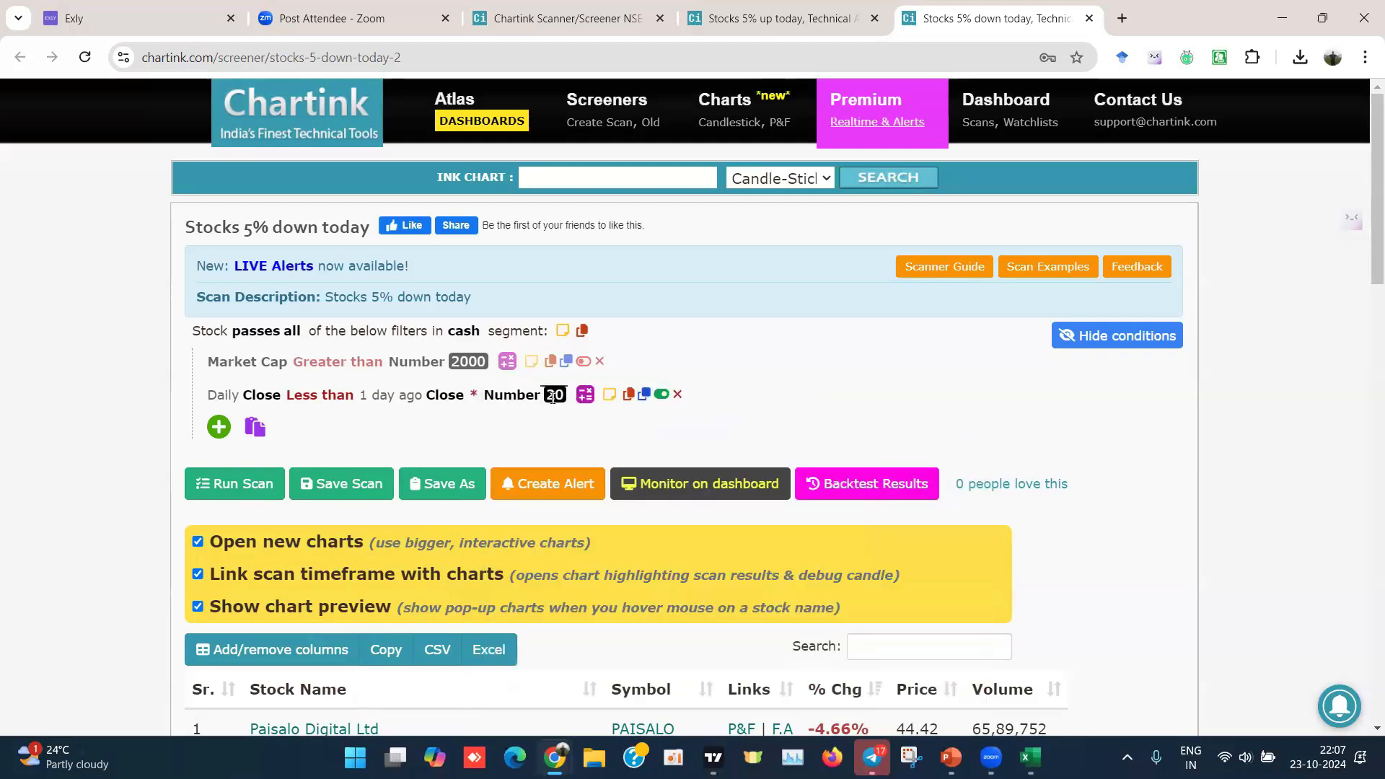
{"action": "left_click", "coordinate": [553, 395]}
{"action": "type", "text": "0.95"}
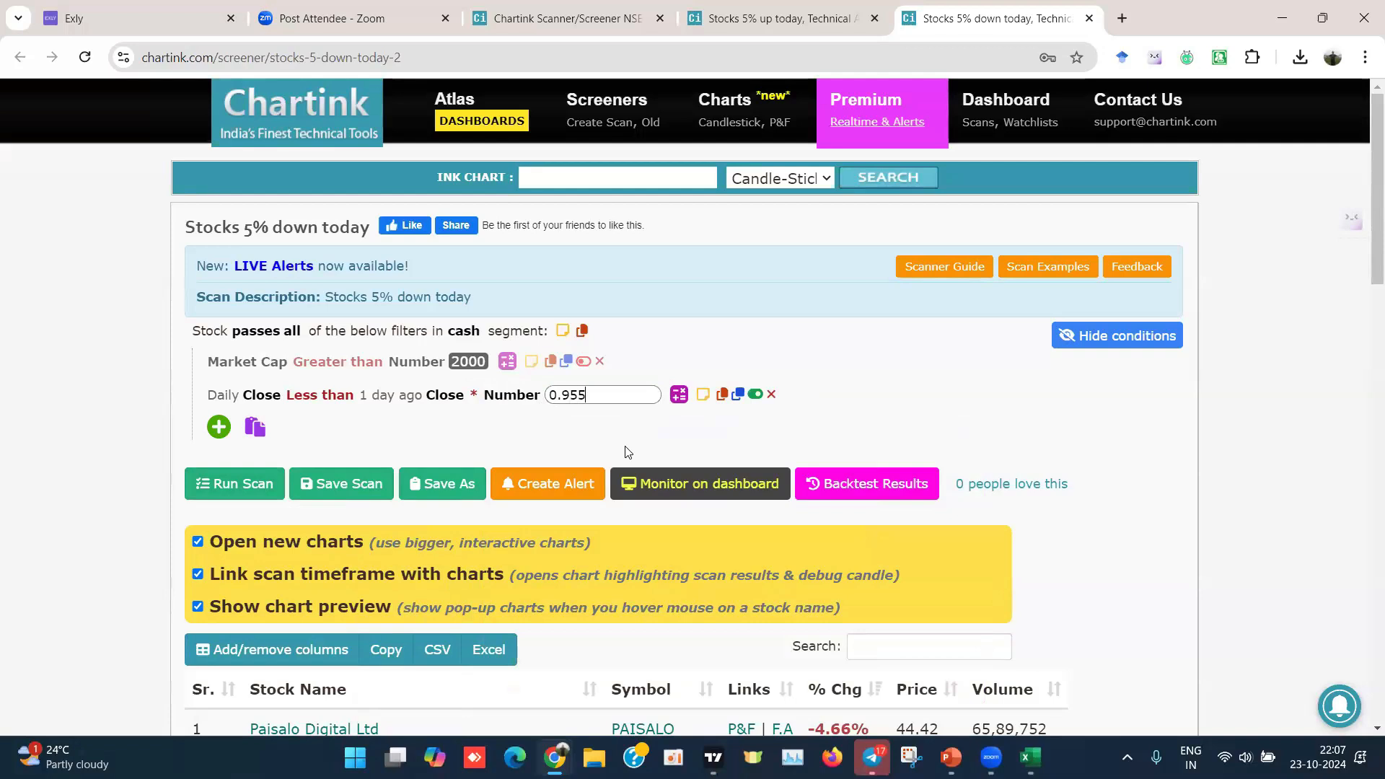
{"action": "double_click", "coordinate": [582, 395]}
{"action": "left_click", "coordinate": [599, 395]}
{"action": "left_click", "coordinate": [705, 406]}
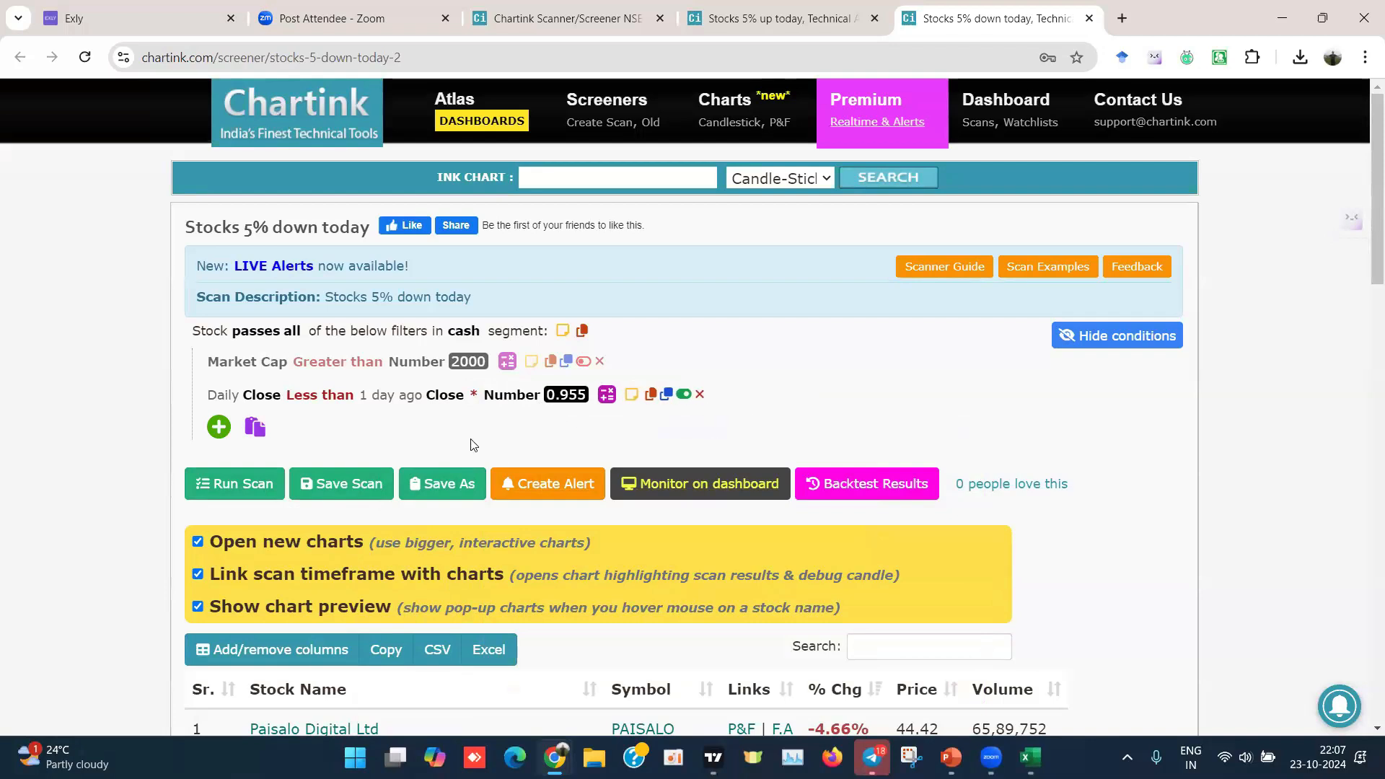
{"action": "left_click", "coordinate": [234, 484]}
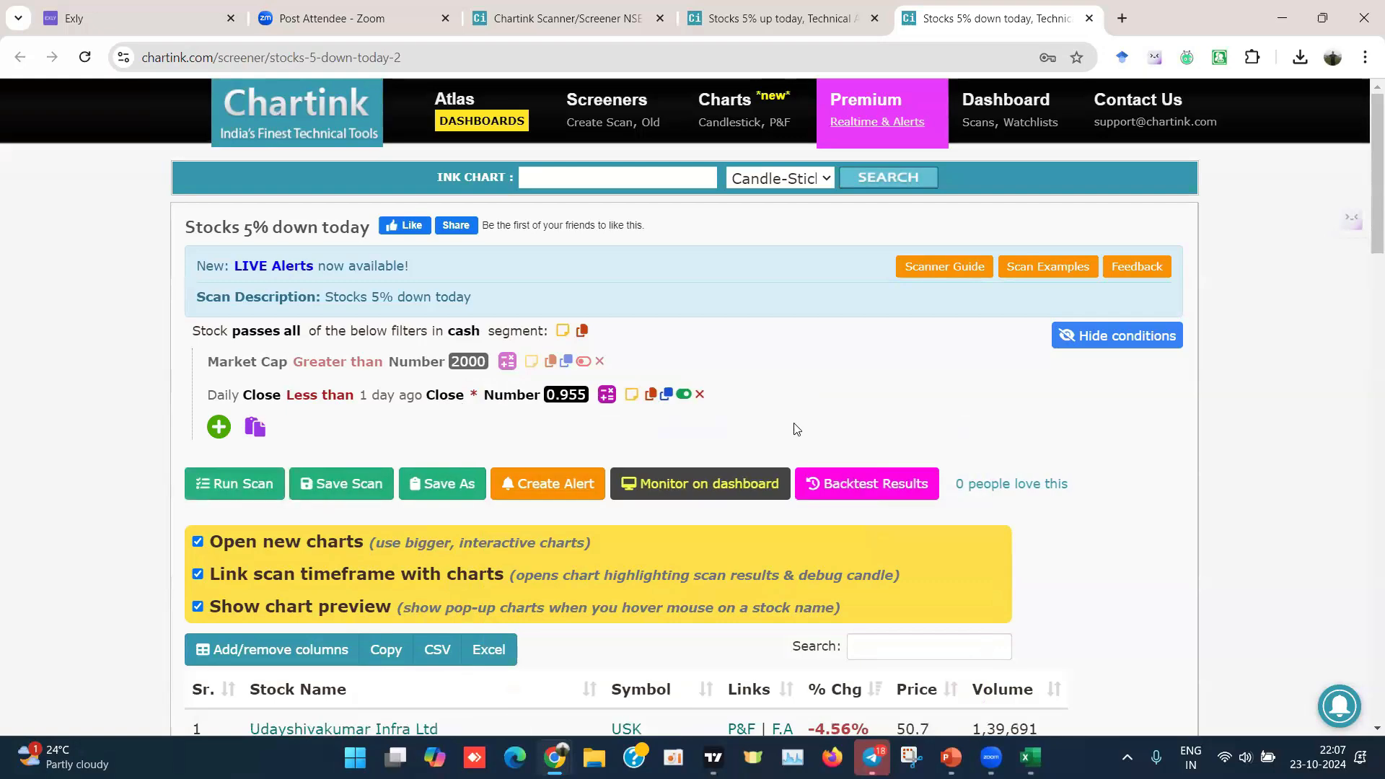
Step: Look through the stocks found by the rebuilt filter and sort them by % Chg in both directions
{"action": "scroll", "coordinate": [796, 430], "scroll_direction": "down", "scroll_amount": 3}
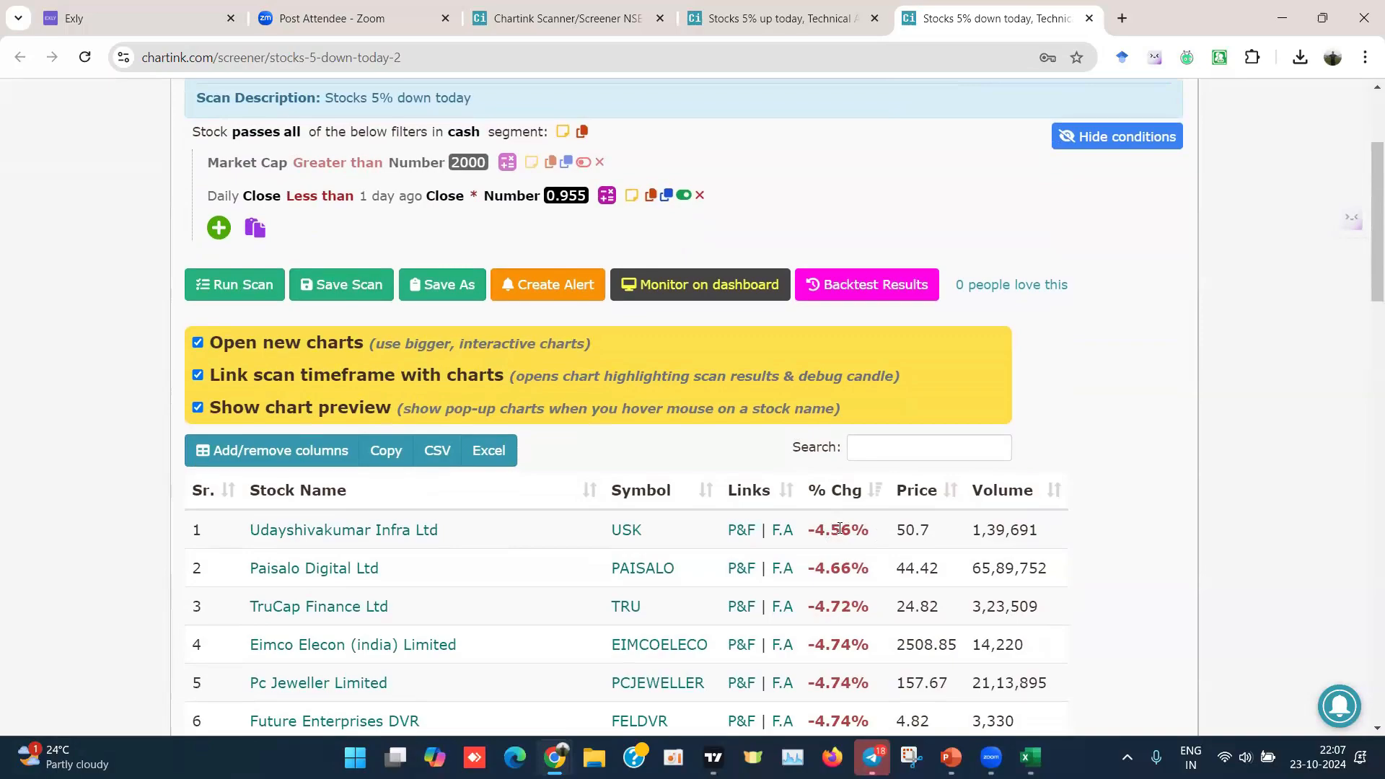
{"action": "scroll", "coordinate": [842, 528], "scroll_direction": "down", "scroll_amount": 15}
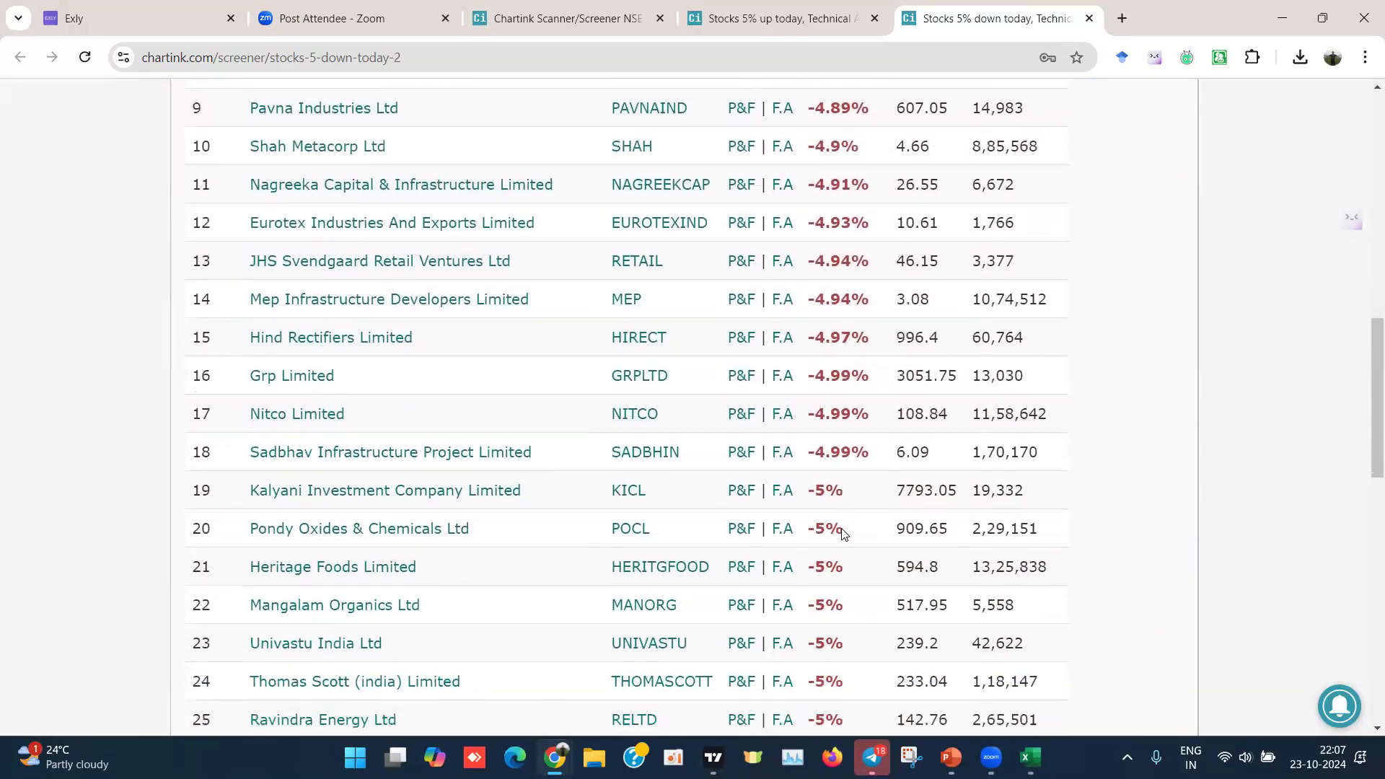
{"action": "scroll", "coordinate": [842, 534], "scroll_direction": "up", "scroll_amount": 17}
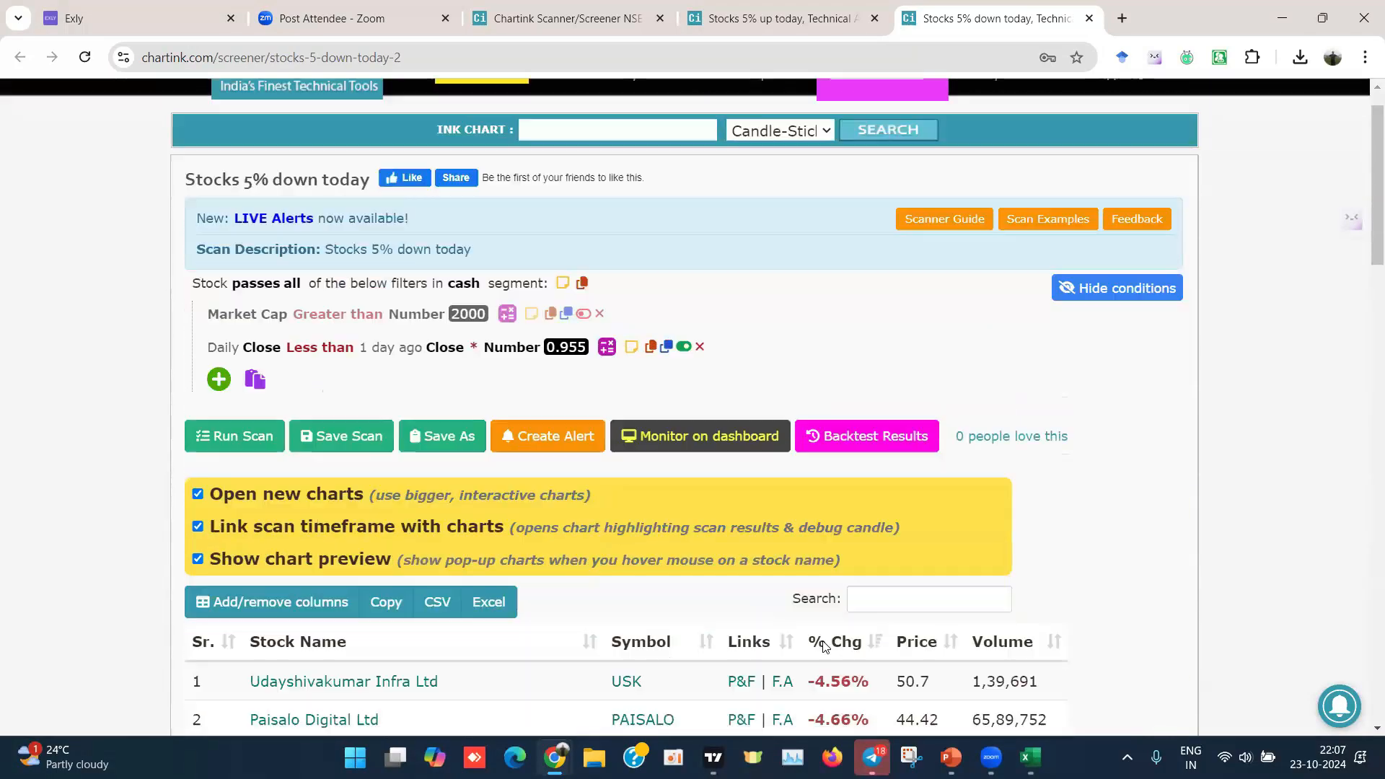
{"action": "scroll", "coordinate": [825, 646], "scroll_direction": "down", "scroll_amount": 3}
{"action": "left_click", "coordinate": [842, 426]}
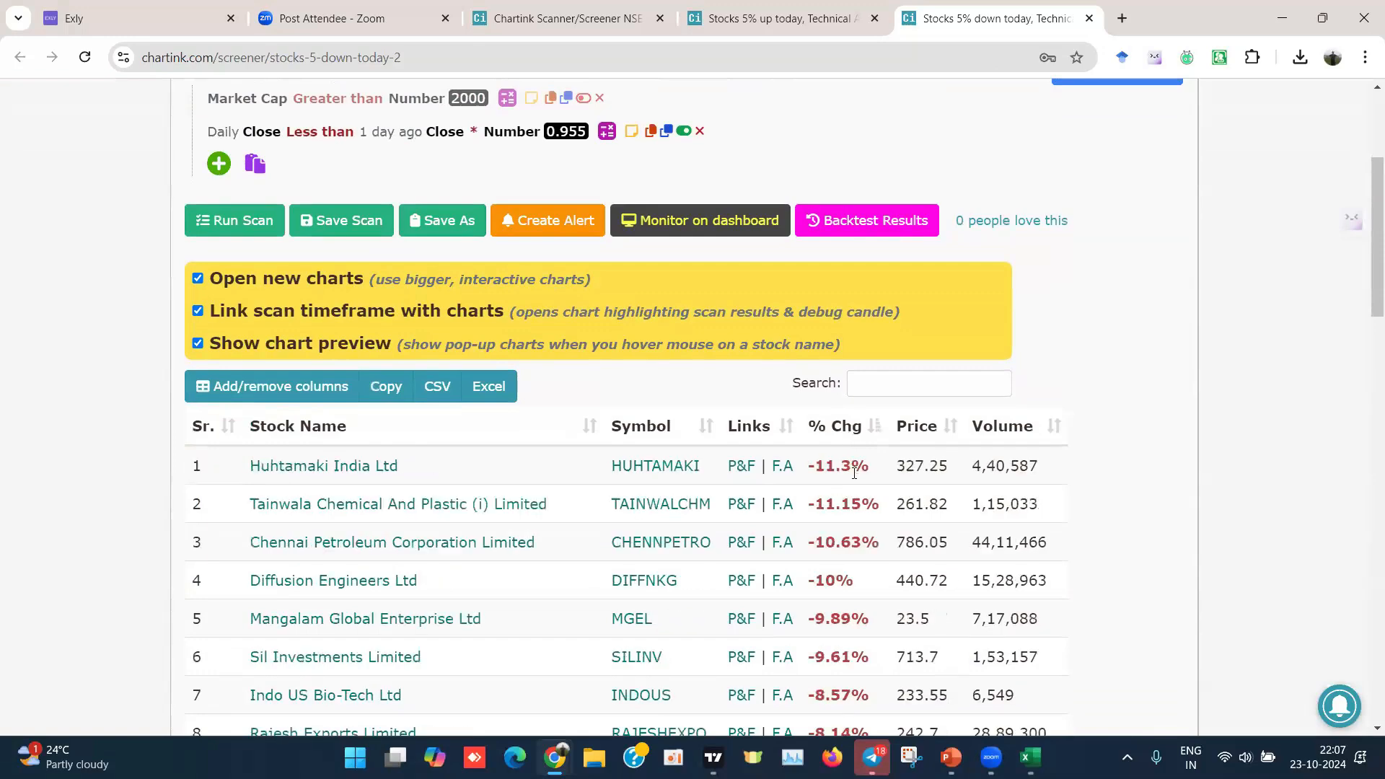
{"action": "left_click", "coordinate": [835, 431]}
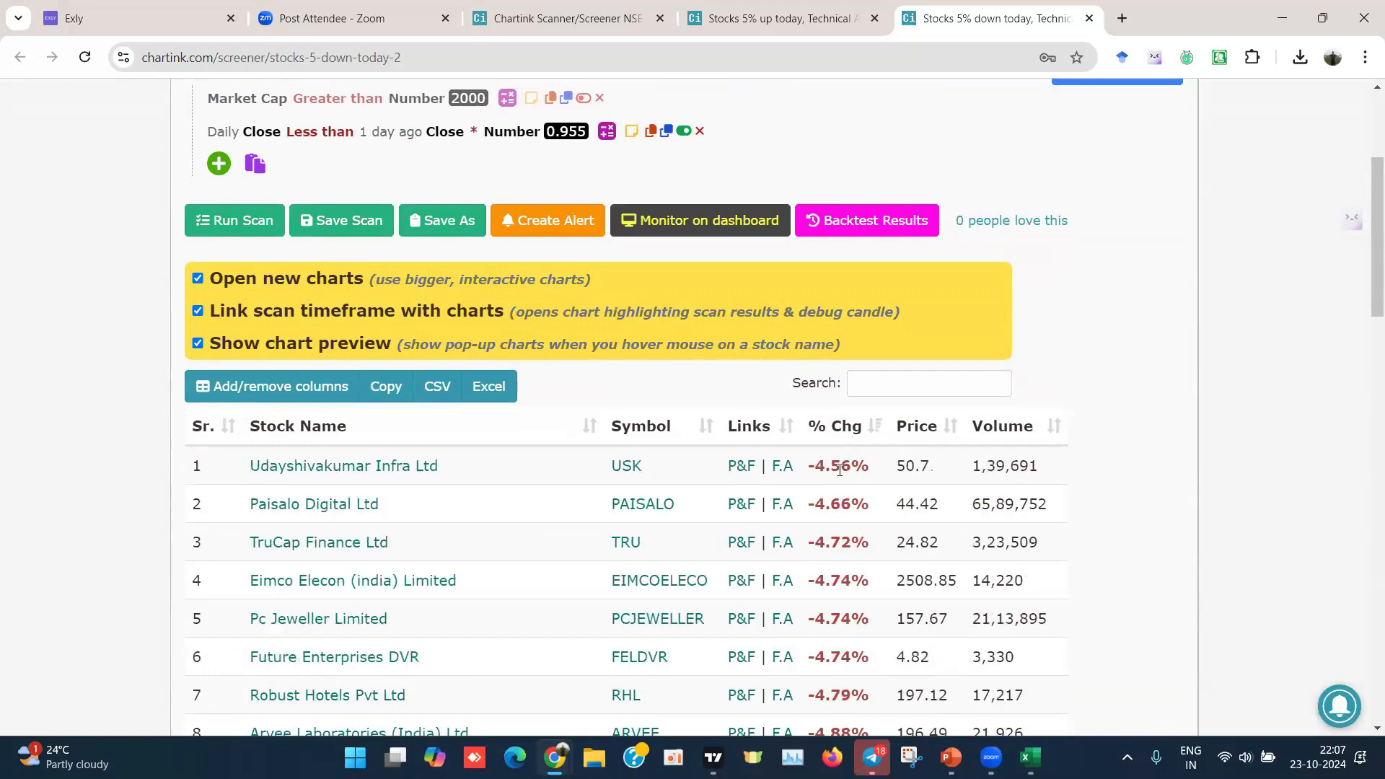
Step: Examine the rest of the stock list, the backtest history chart's latest bars and the filter conditions
{"action": "scroll", "coordinate": [839, 470], "scroll_direction": "down", "scroll_amount": 17}
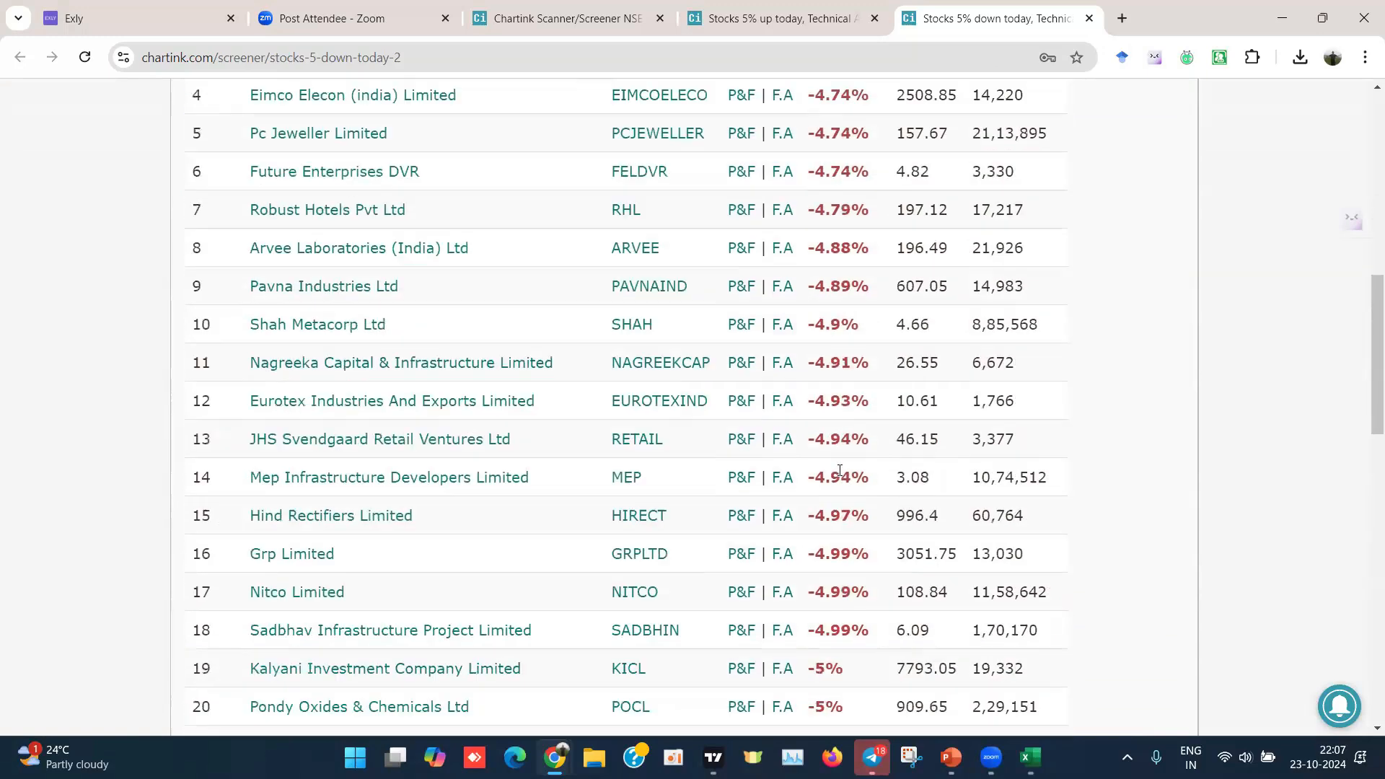
{"action": "scroll", "coordinate": [1106, 556], "scroll_direction": "down", "scroll_amount": 3}
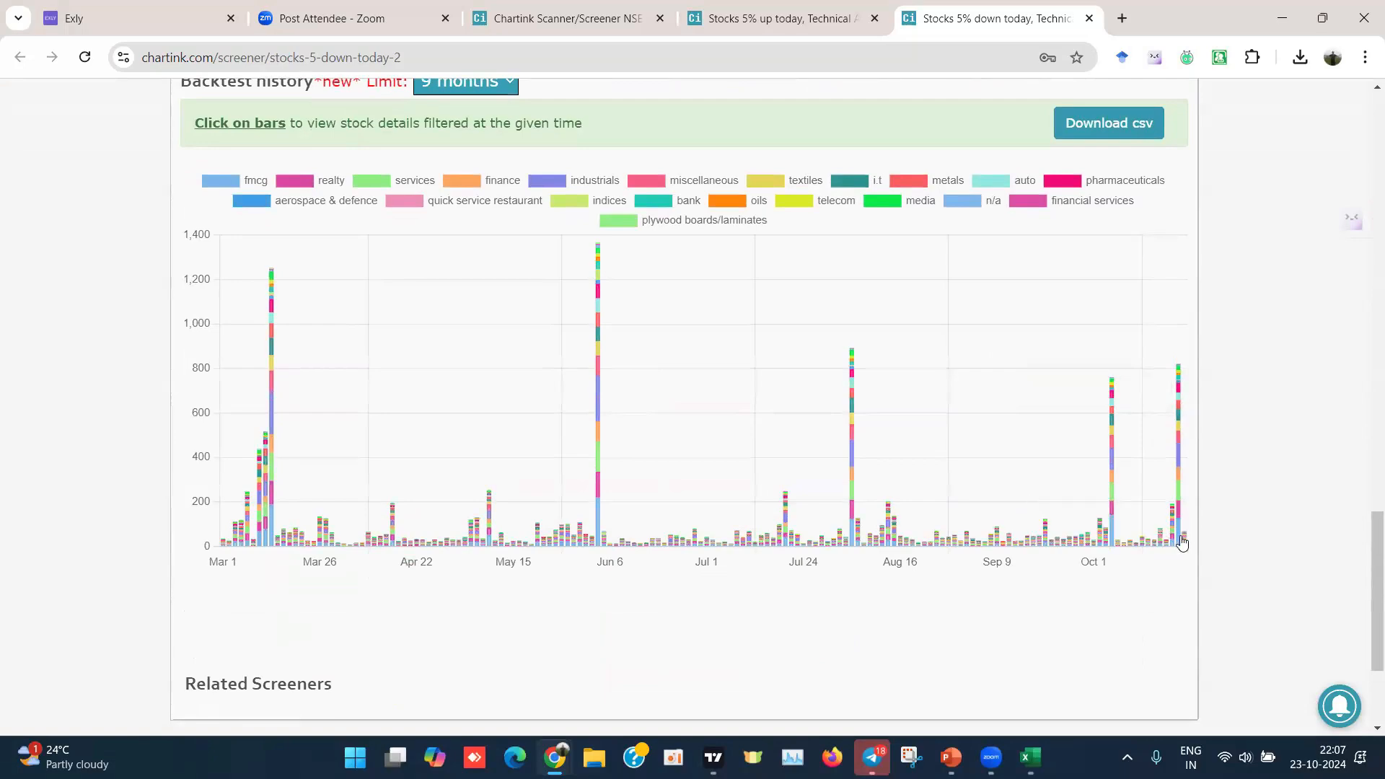
{"action": "mouse_move", "coordinate": [1184, 539]}
{"action": "scroll", "coordinate": [976, 431], "scroll_direction": "up", "scroll_amount": 10}
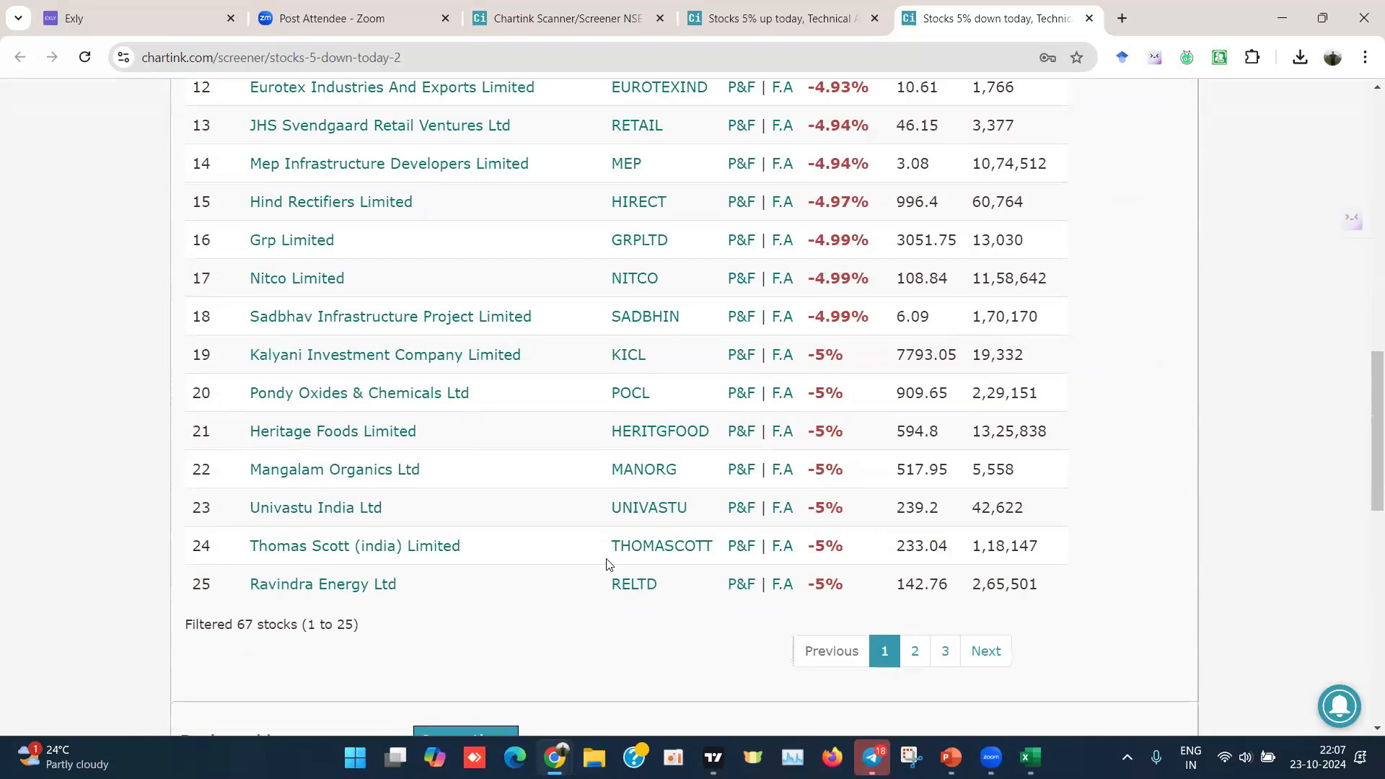
{"action": "scroll", "coordinate": [608, 564], "scroll_direction": "up", "scroll_amount": 5}
{"action": "scroll", "coordinate": [1143, 256], "scroll_direction": "up", "scroll_amount": 5}
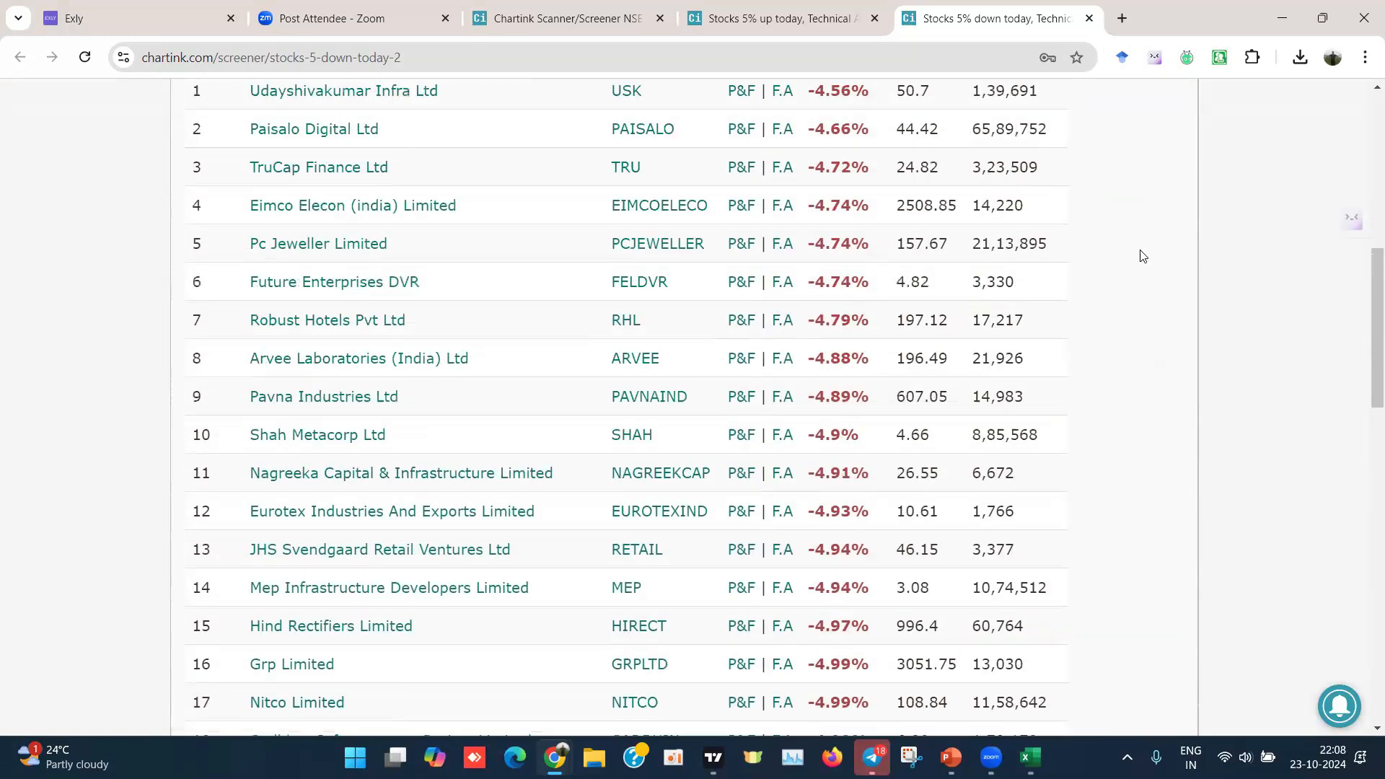
{"action": "scroll", "coordinate": [1143, 256], "scroll_direction": "up", "scroll_amount": 7}
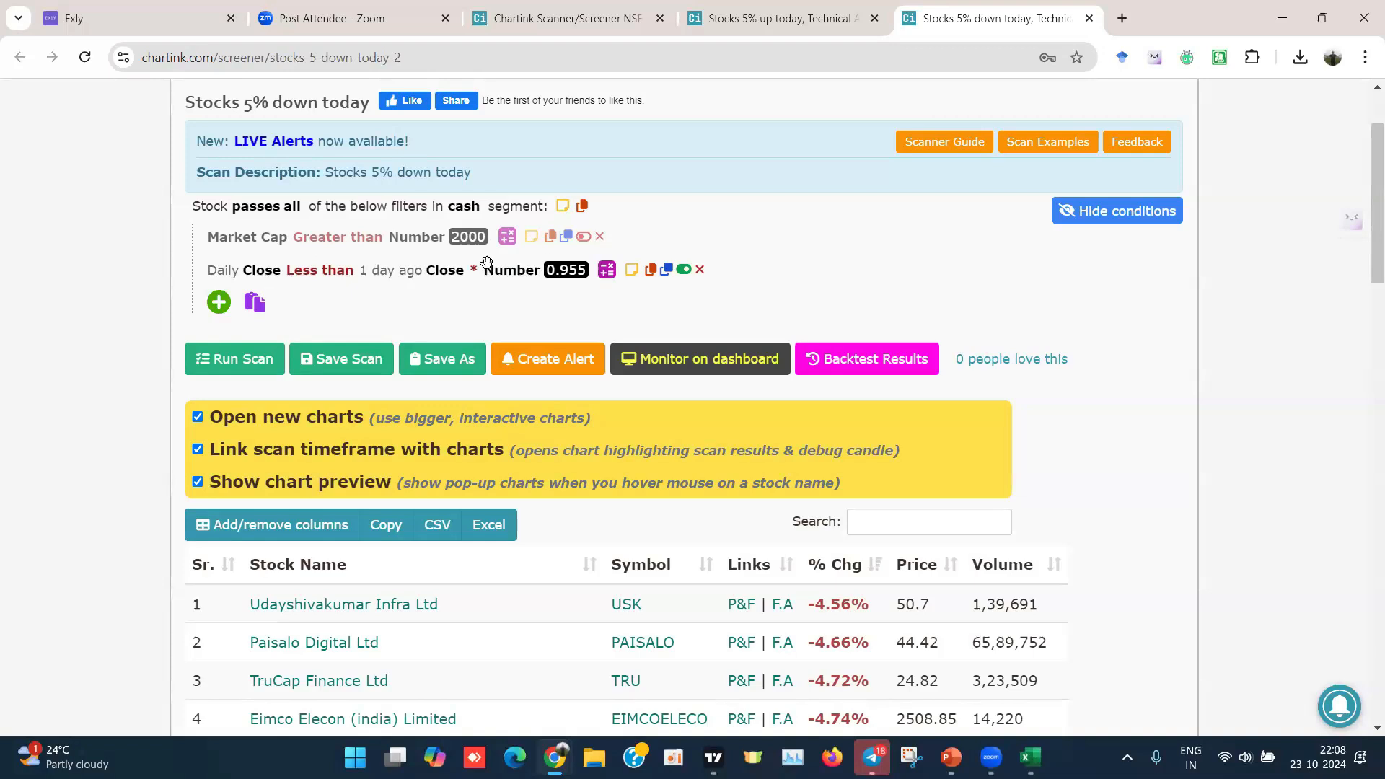
Step: Change the Daily Close filter's multiplier to 0.9, rerun the scan and look over the listed stocks
{"action": "left_click", "coordinate": [684, 269]}
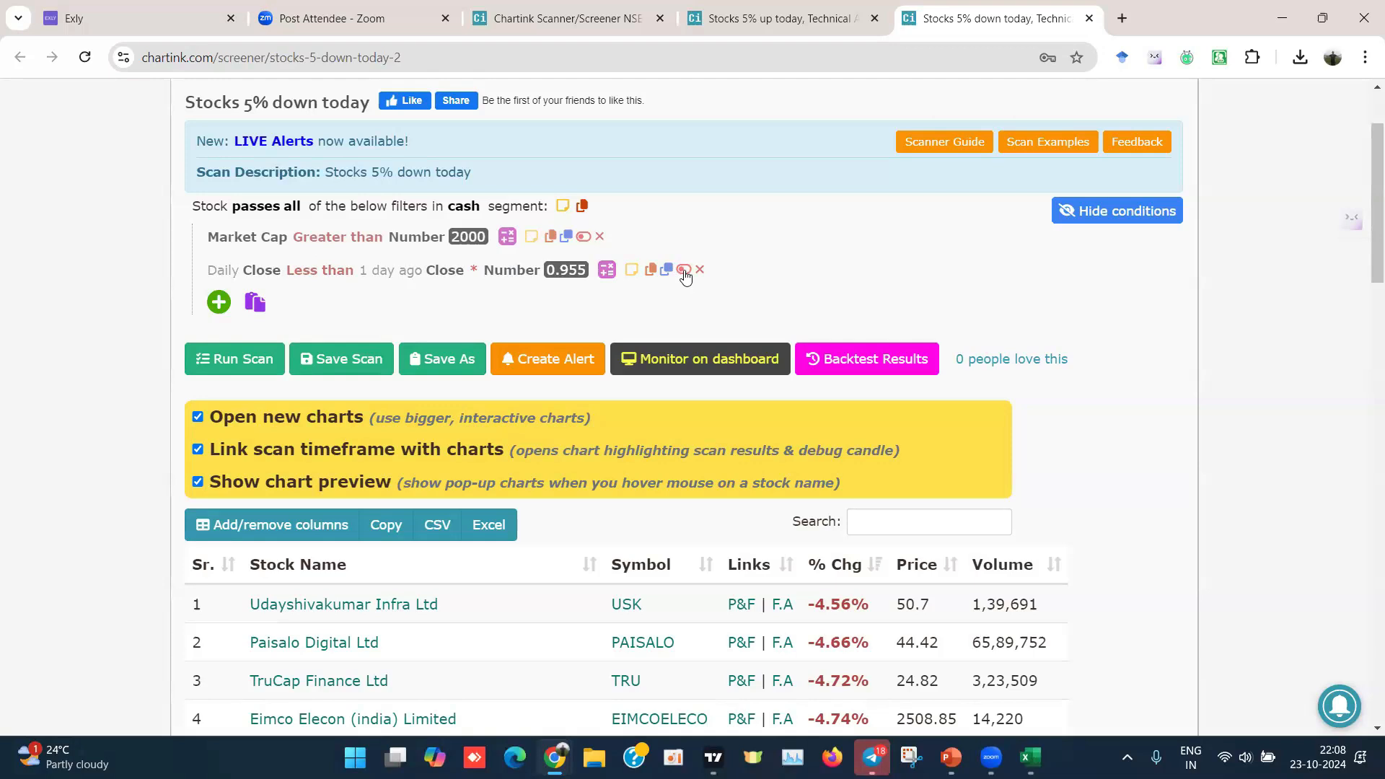
{"action": "left_click", "coordinate": [684, 270]}
{"action": "left_click", "coordinate": [567, 271]}
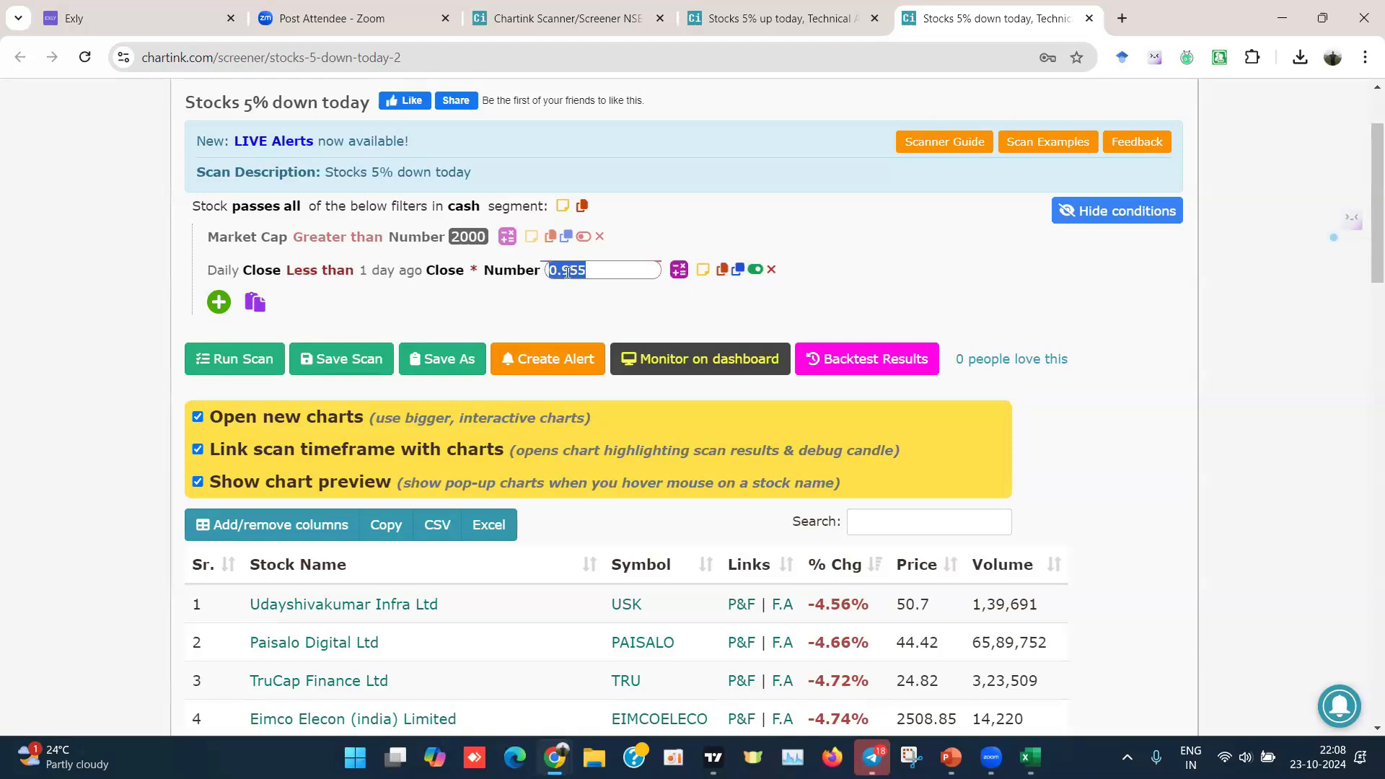
{"action": "left_click", "coordinate": [580, 271]}
{"action": "left_click", "coordinate": [243, 358]}
{"action": "scroll", "coordinate": [368, 490], "scroll_direction": "down", "scroll_amount": 2}
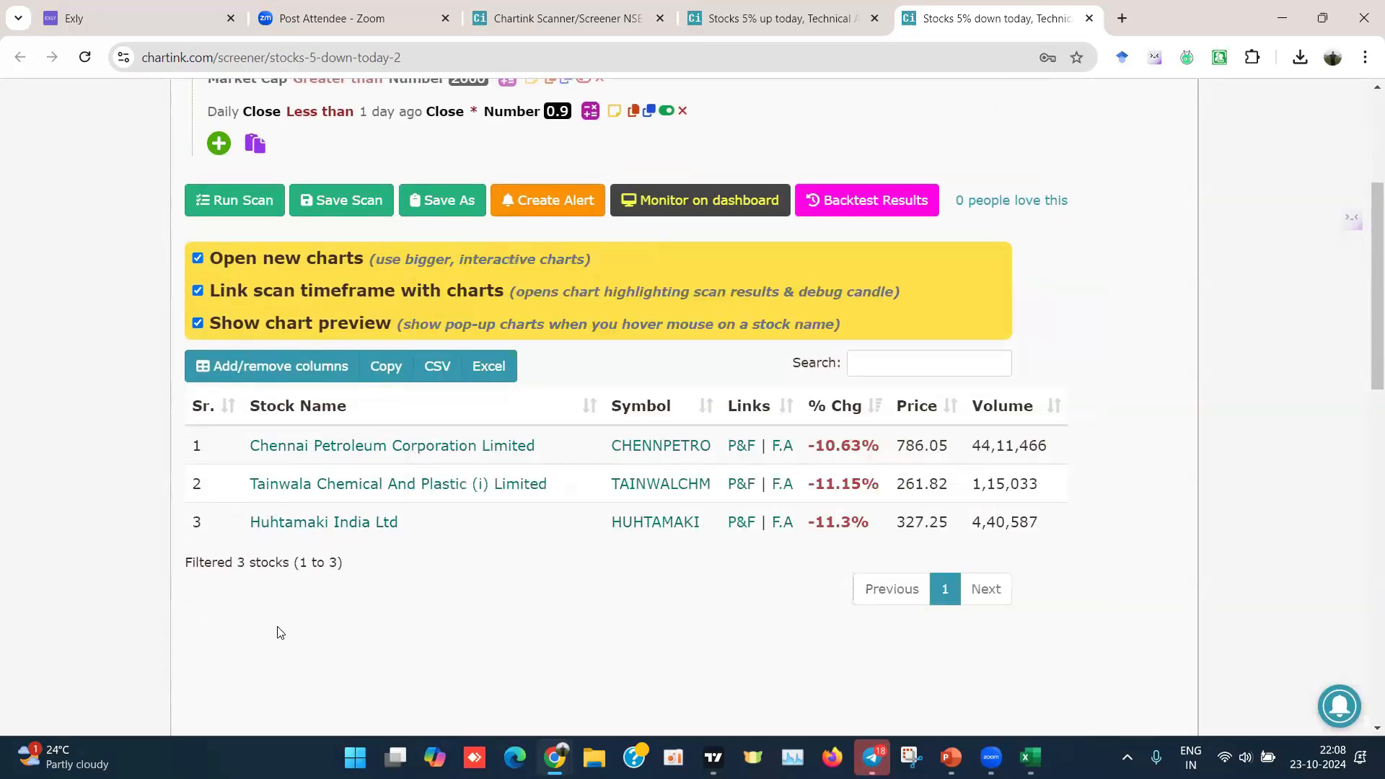
{"action": "scroll", "coordinate": [278, 631], "scroll_direction": "up", "scroll_amount": 3}
{"action": "scroll", "coordinate": [278, 631], "scroll_direction": "up", "scroll_amount": 1}
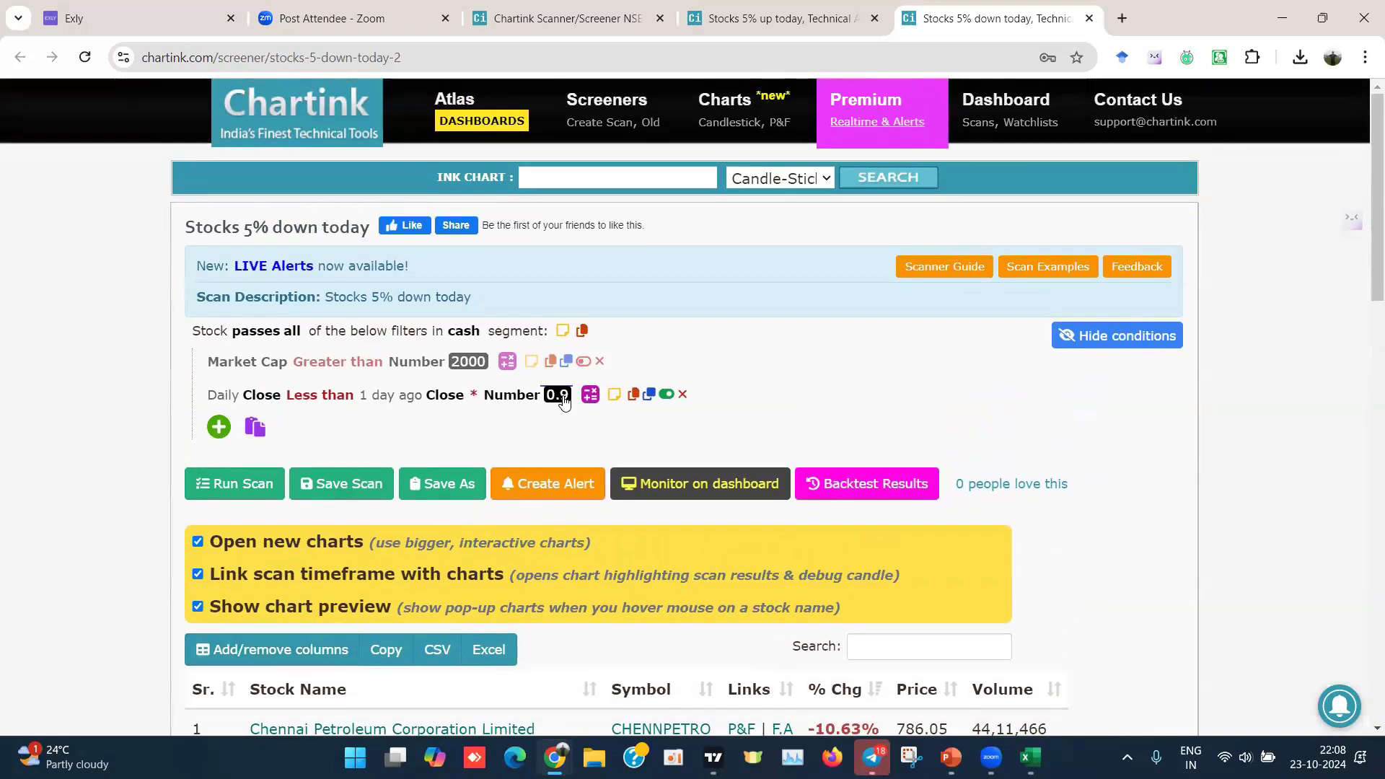
Step: Change the Daily Close filter's comparison to Greater than with a multiplier of 1.045 and run the scan
{"action": "left_click", "coordinate": [564, 395]}
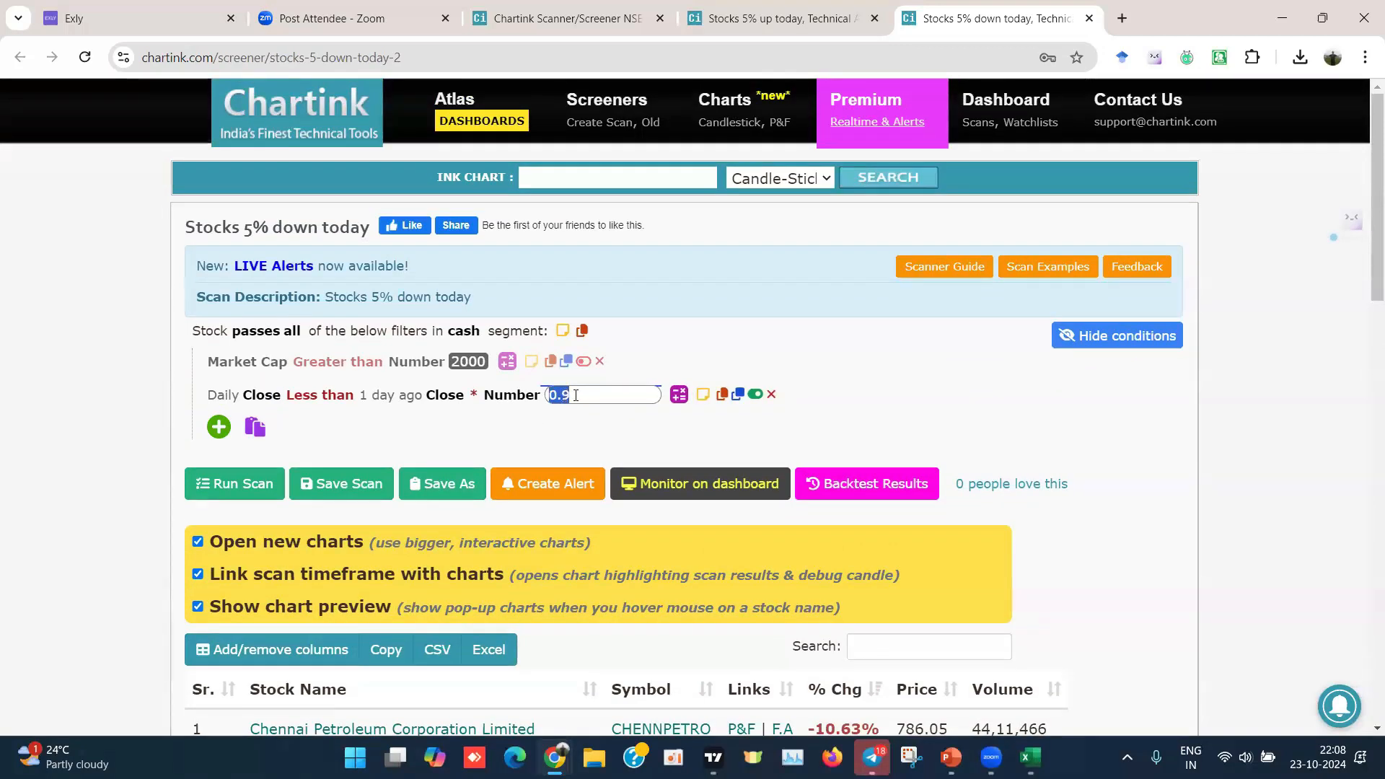
{"action": "left_click", "coordinate": [328, 395]}
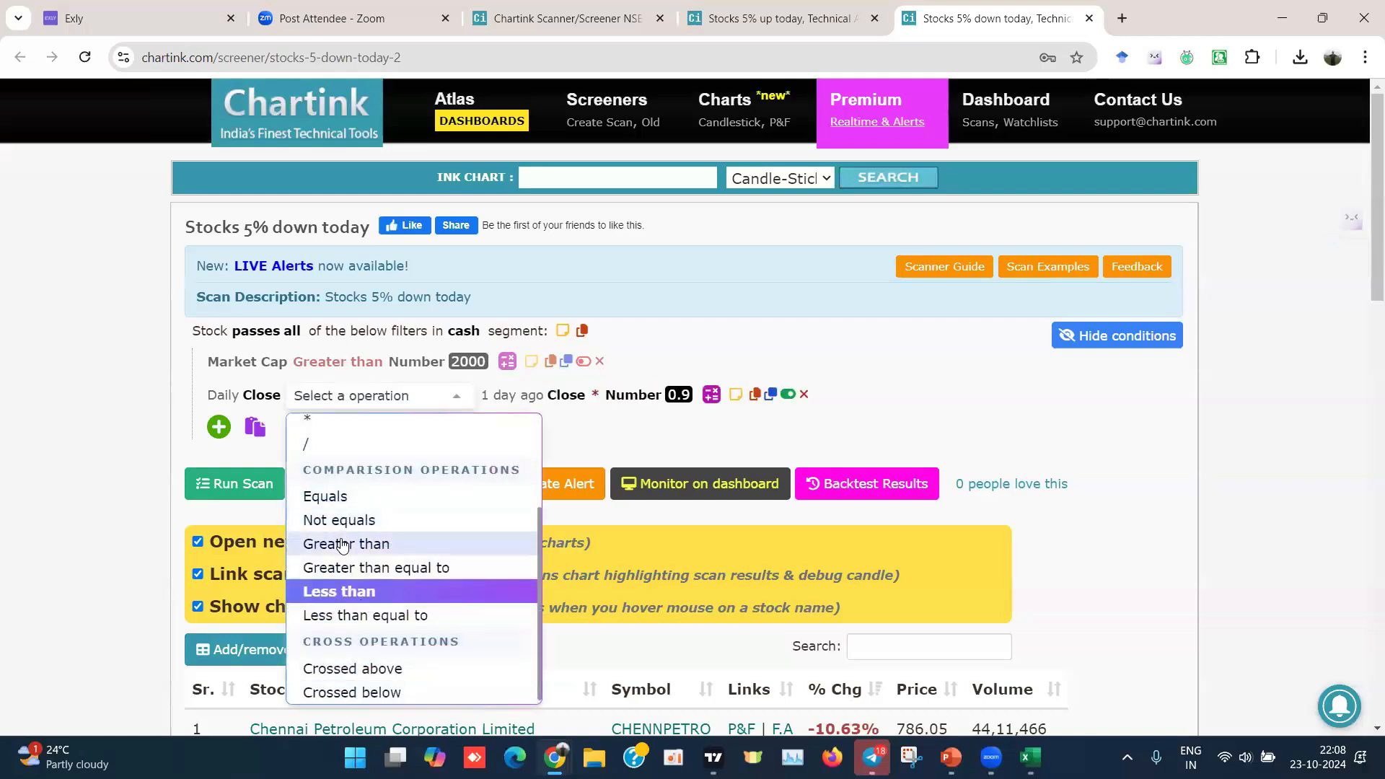
{"action": "left_click", "coordinate": [343, 545]}
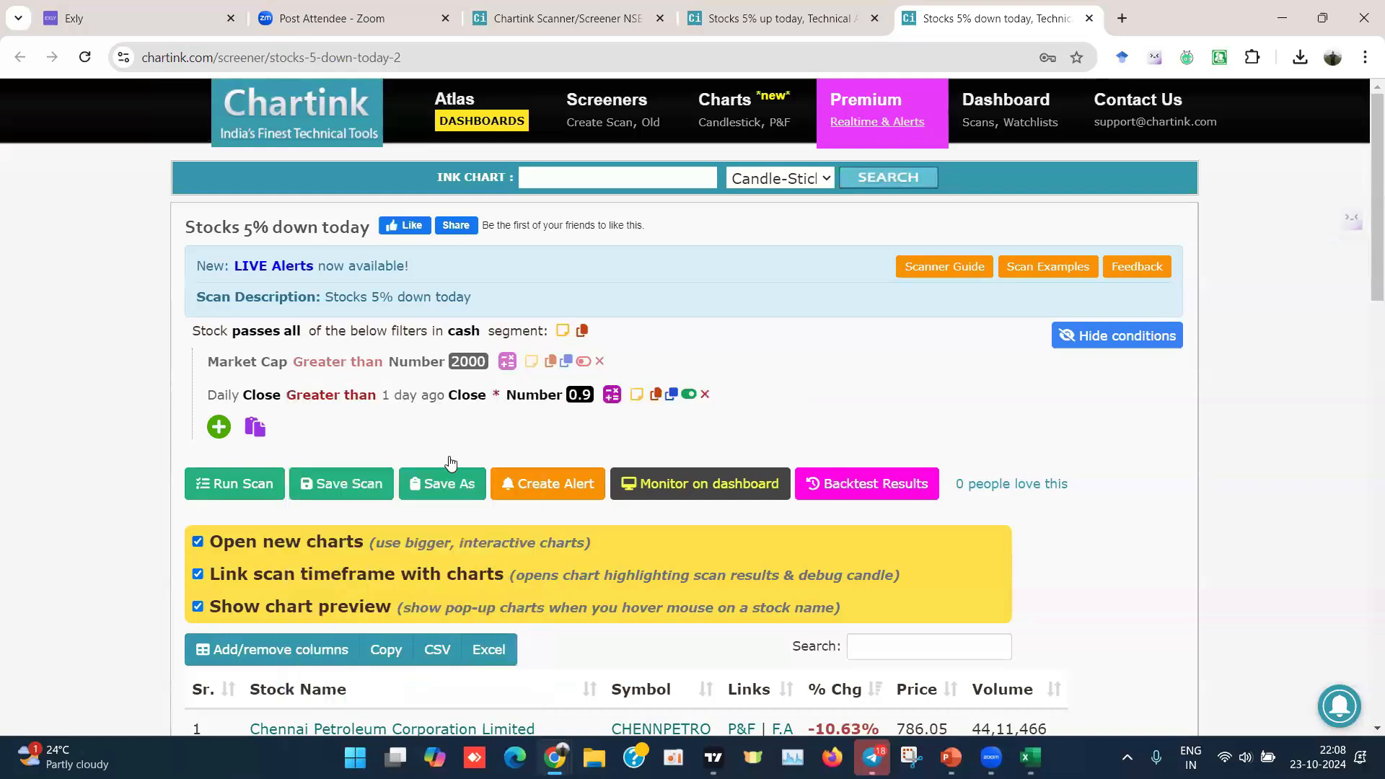
{"action": "left_click", "coordinate": [578, 395]}
{"action": "type", "text": "1"}
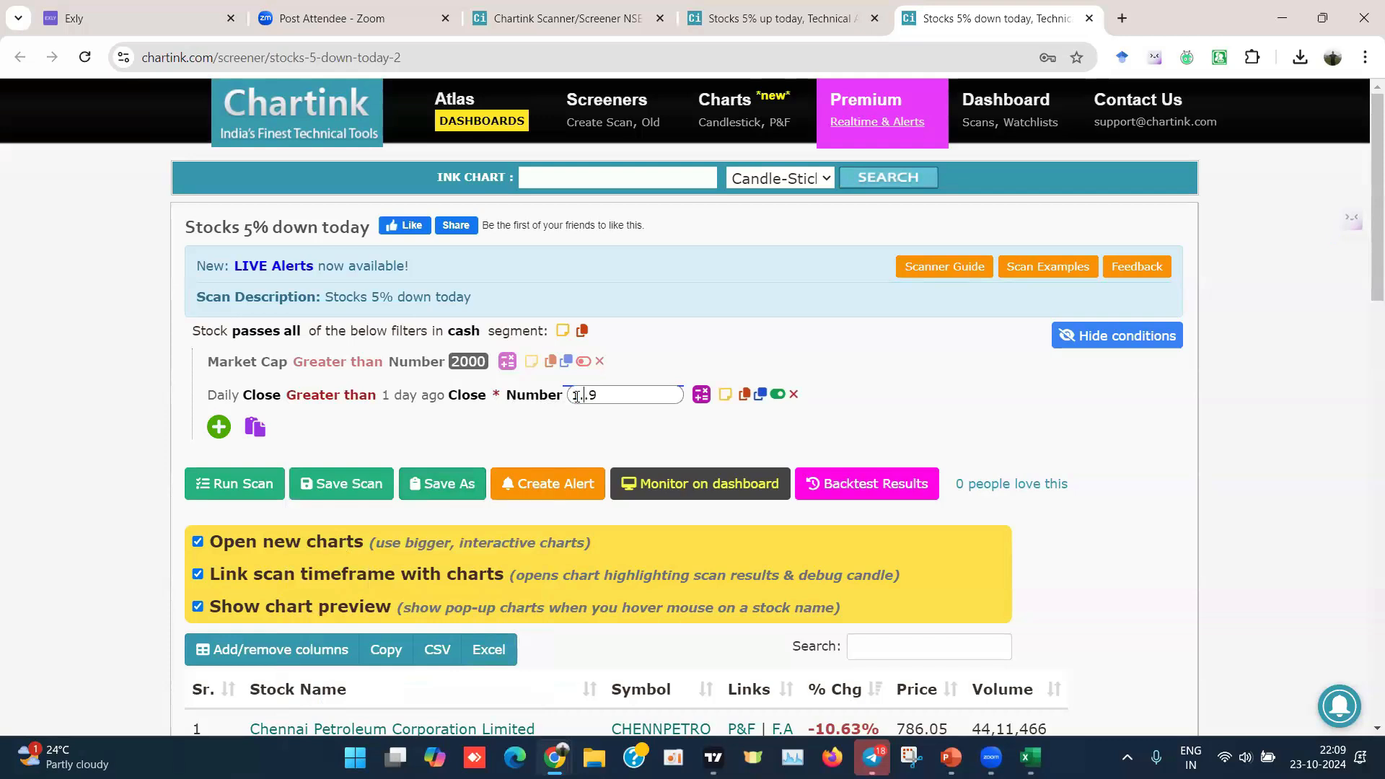
{"action": "key", "text": "BackSpace"}
{"action": "type", "text": "045"}
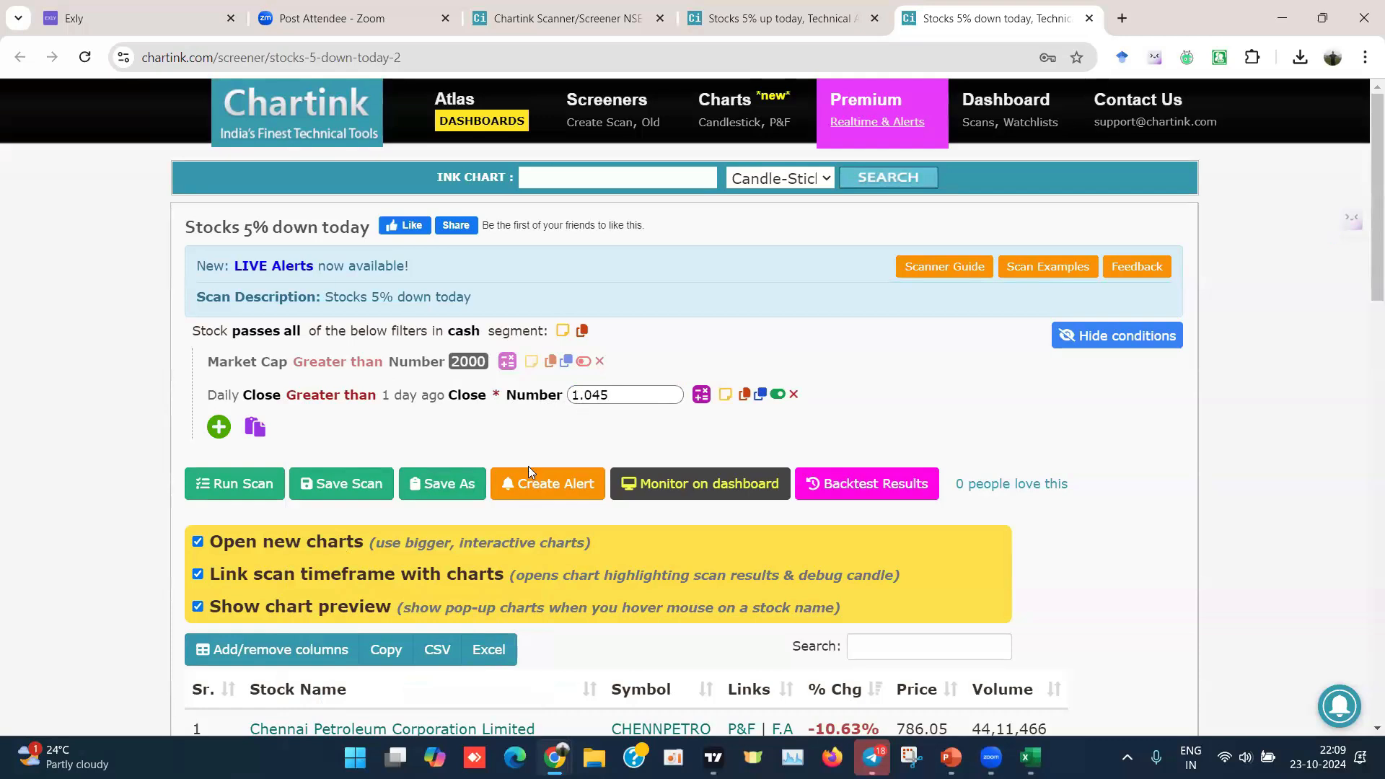
{"action": "left_click", "coordinate": [245, 488]}
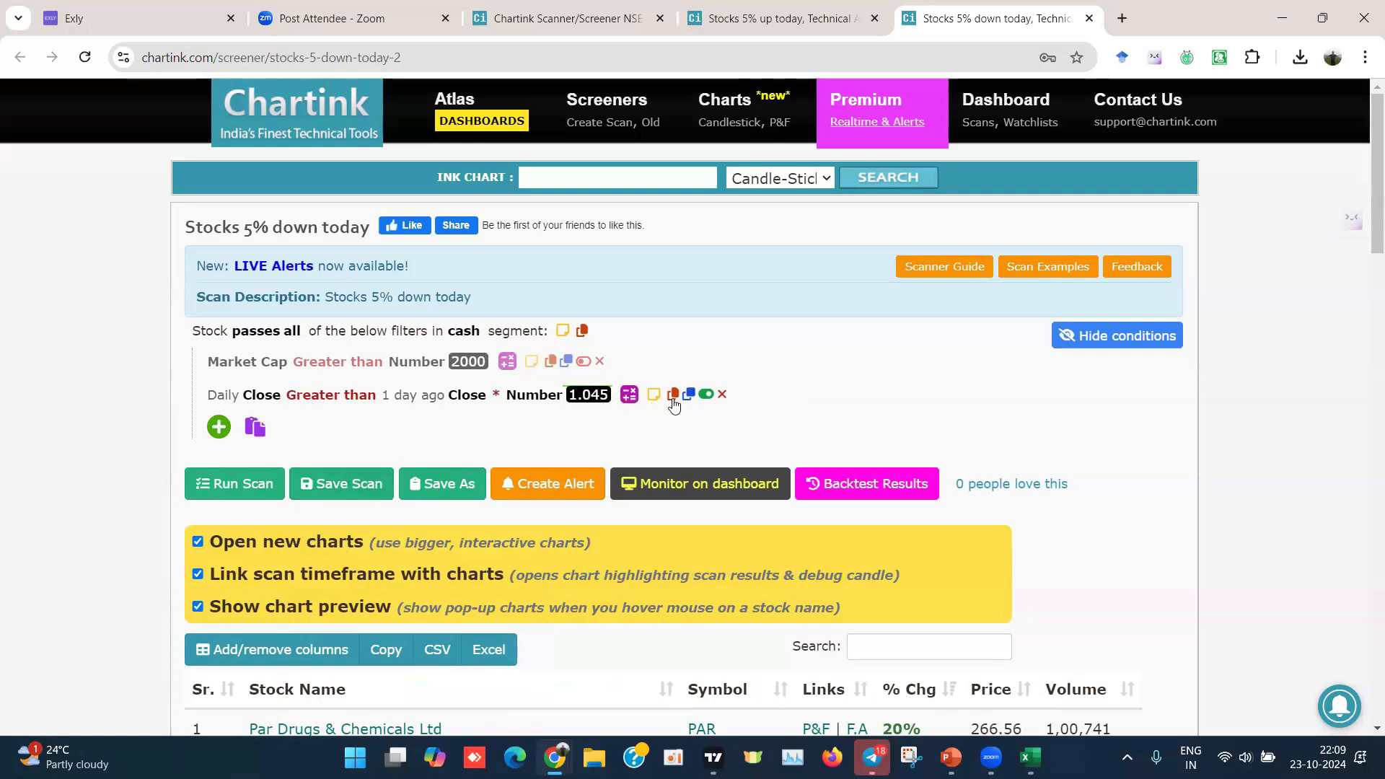
Step: Sort the found stocks by % Chg in both directions, preview the Soma Textiles chart and examine the list and backtest history
{"action": "scroll", "coordinate": [673, 402], "scroll_direction": "down", "scroll_amount": 6}
{"action": "scroll", "coordinate": [878, 368], "scroll_direction": "up", "scroll_amount": 2}
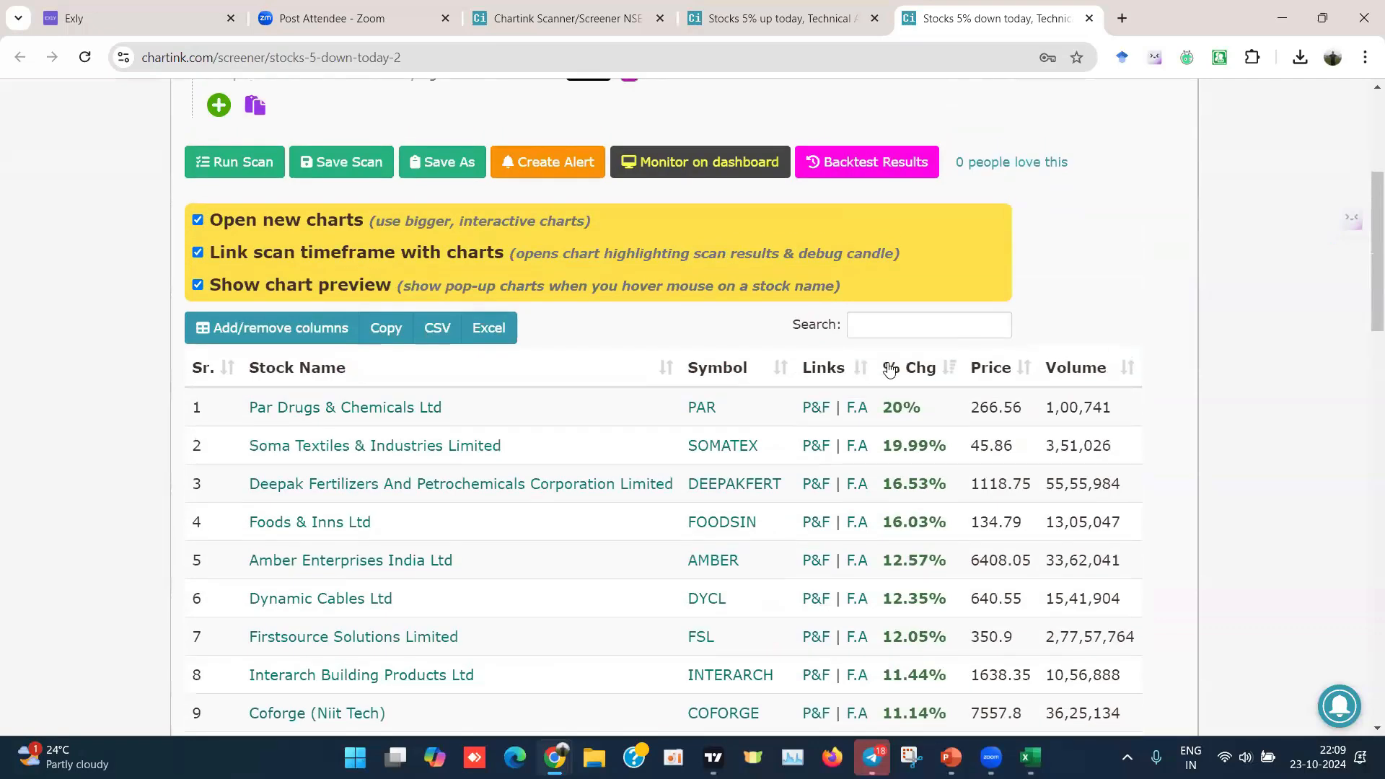
{"action": "left_click", "coordinate": [878, 367]}
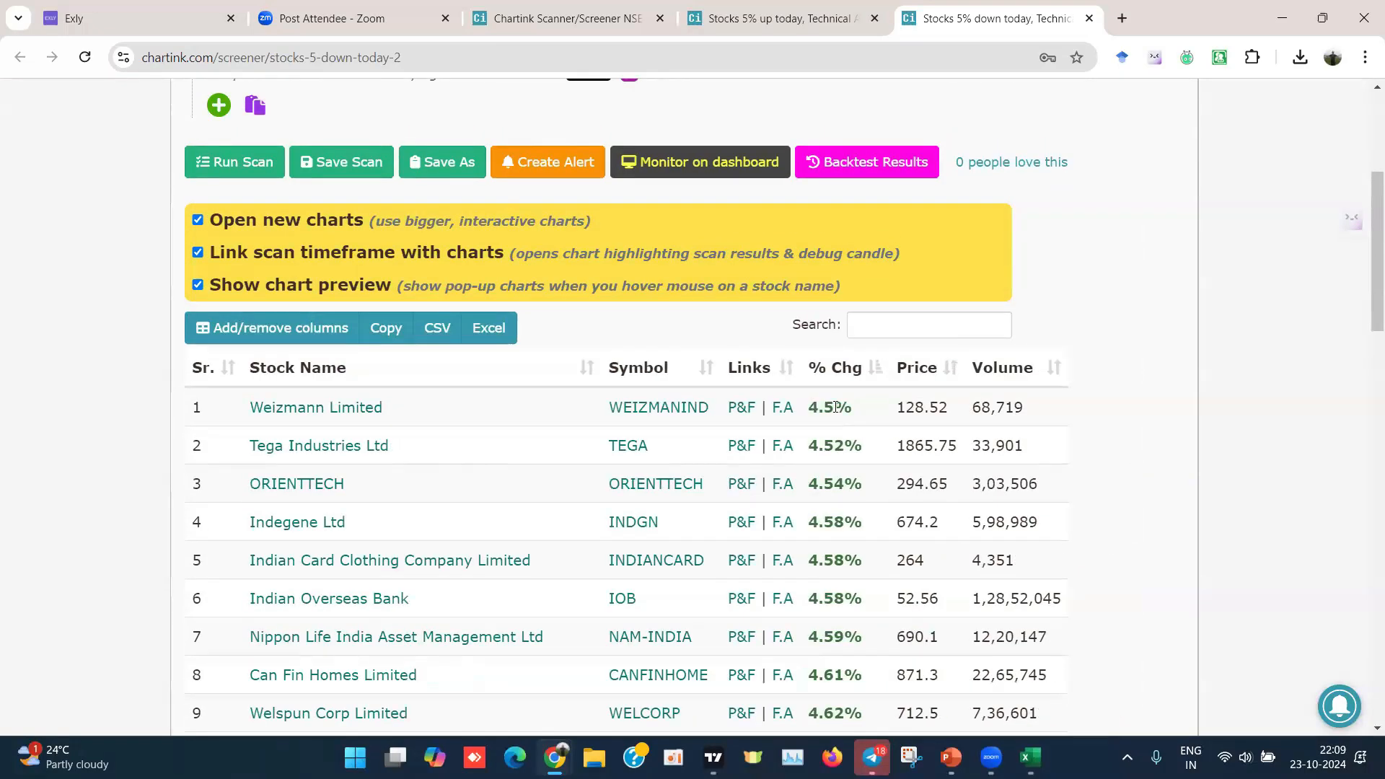
{"action": "left_click", "coordinate": [835, 375]}
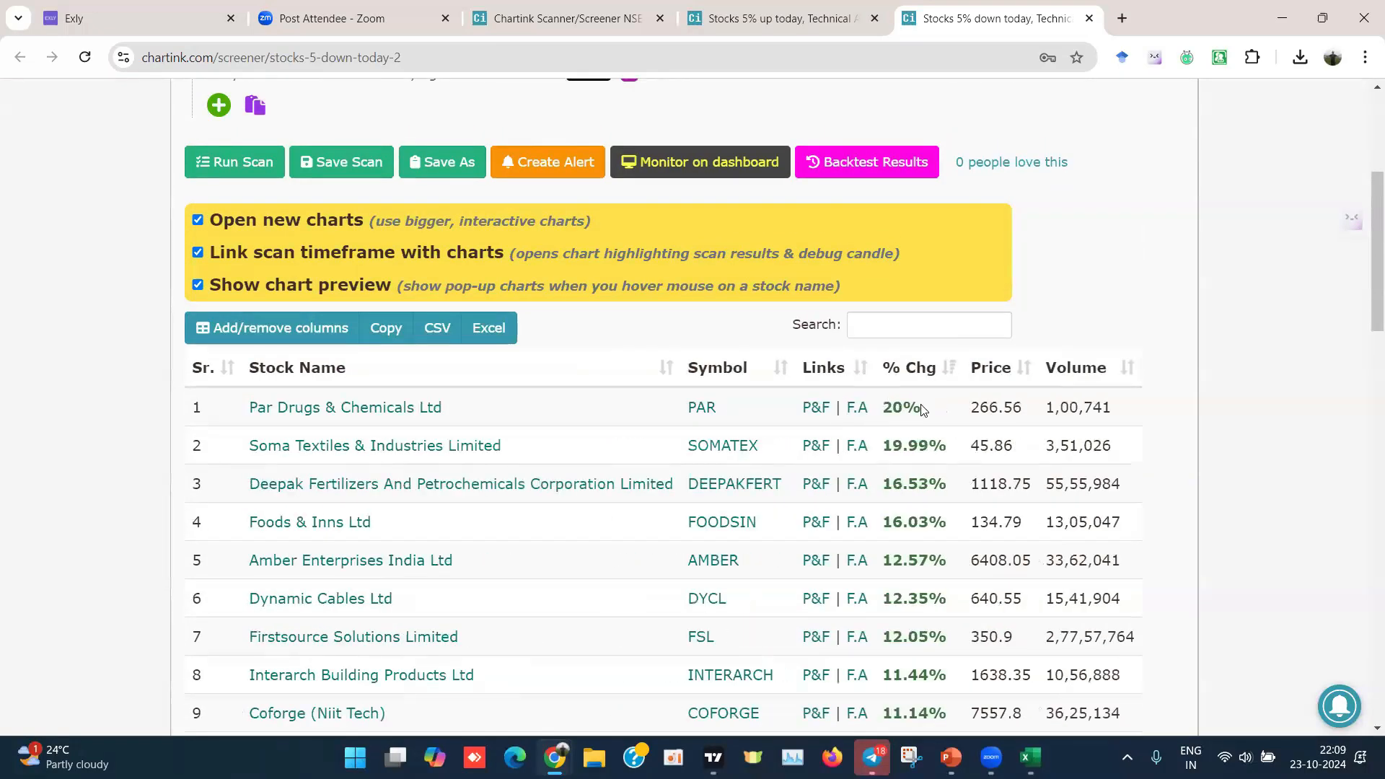
{"action": "mouse_move", "coordinate": [618, 433]}
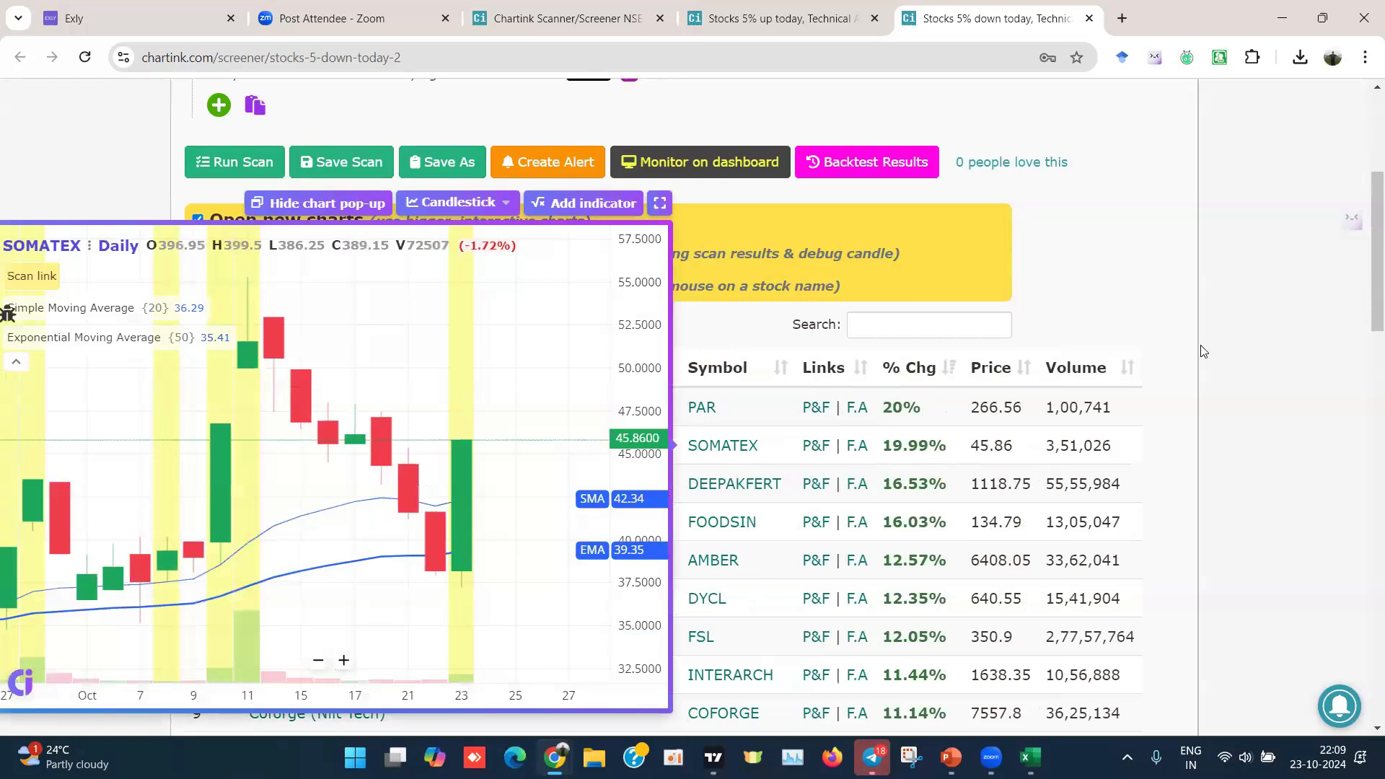
{"action": "scroll", "coordinate": [1123, 472], "scroll_direction": "down", "scroll_amount": 3}
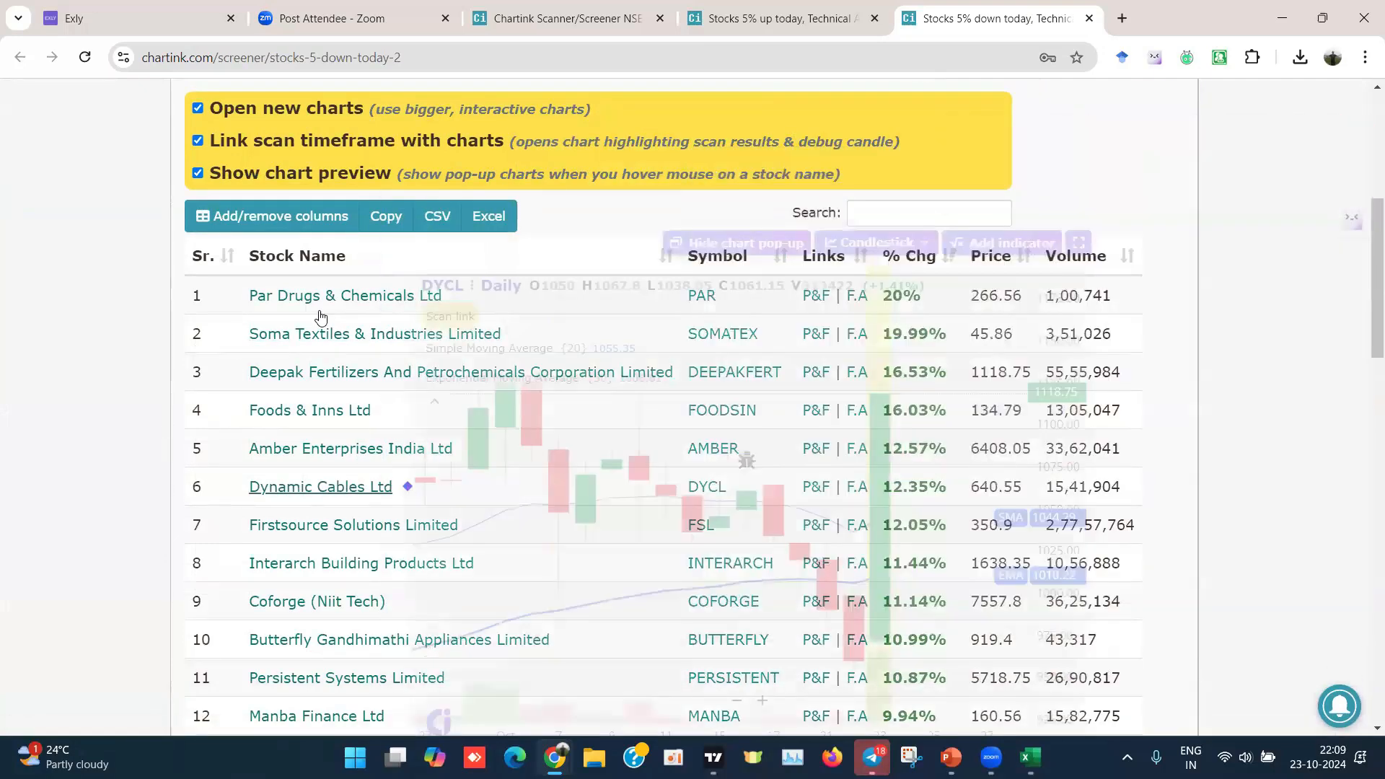
{"action": "scroll", "coordinate": [321, 317], "scroll_direction": "up", "scroll_amount": 3}
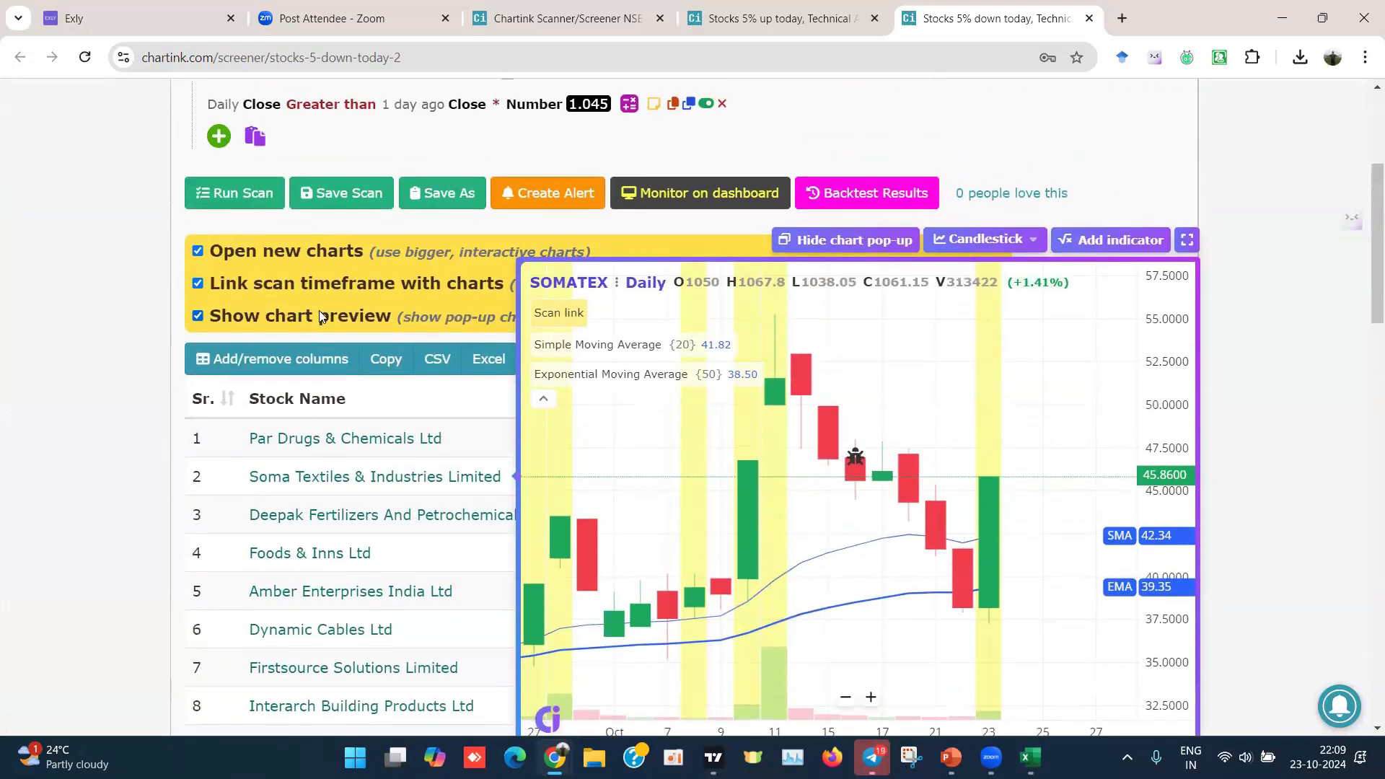
{"action": "scroll", "coordinate": [577, 238], "scroll_direction": "up", "scroll_amount": 1}
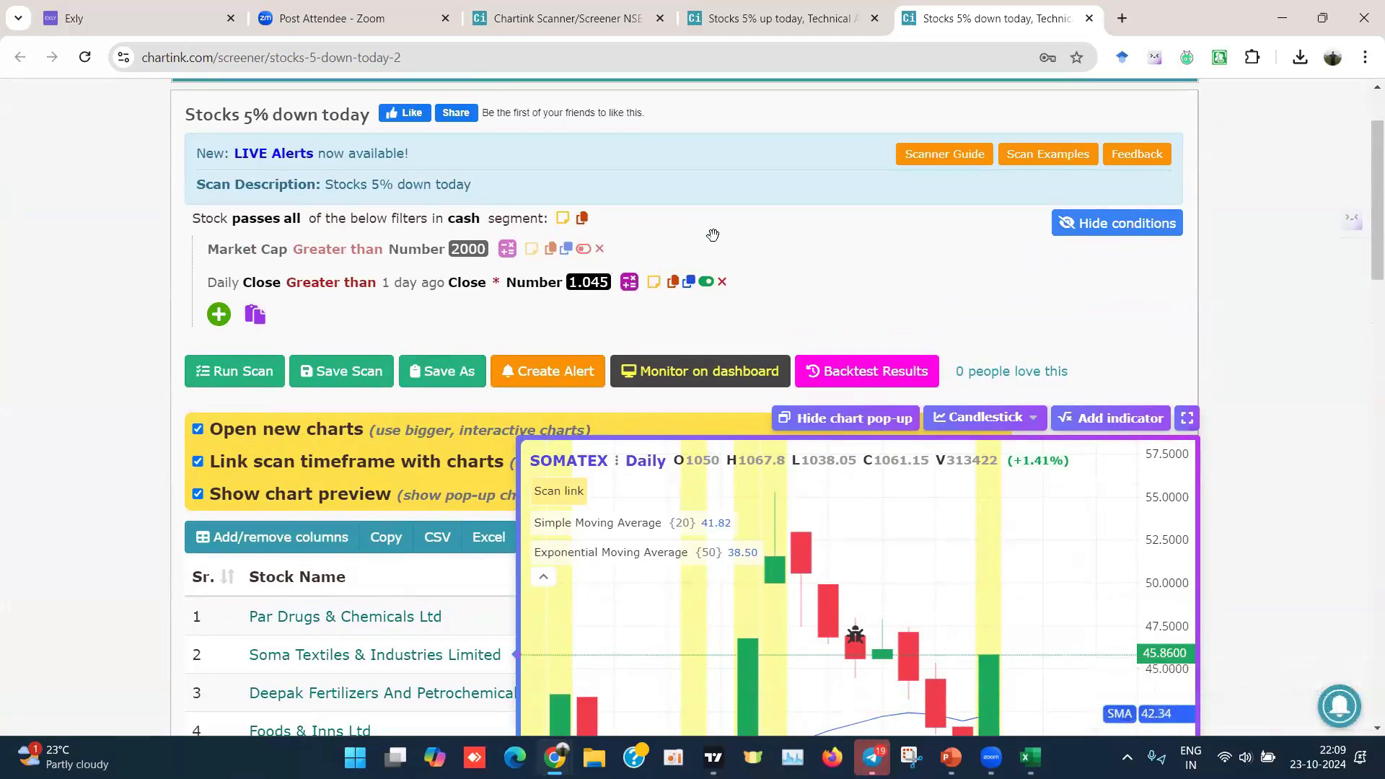
{"action": "scroll", "coordinate": [1205, 330], "scroll_direction": "down", "scroll_amount": 10}
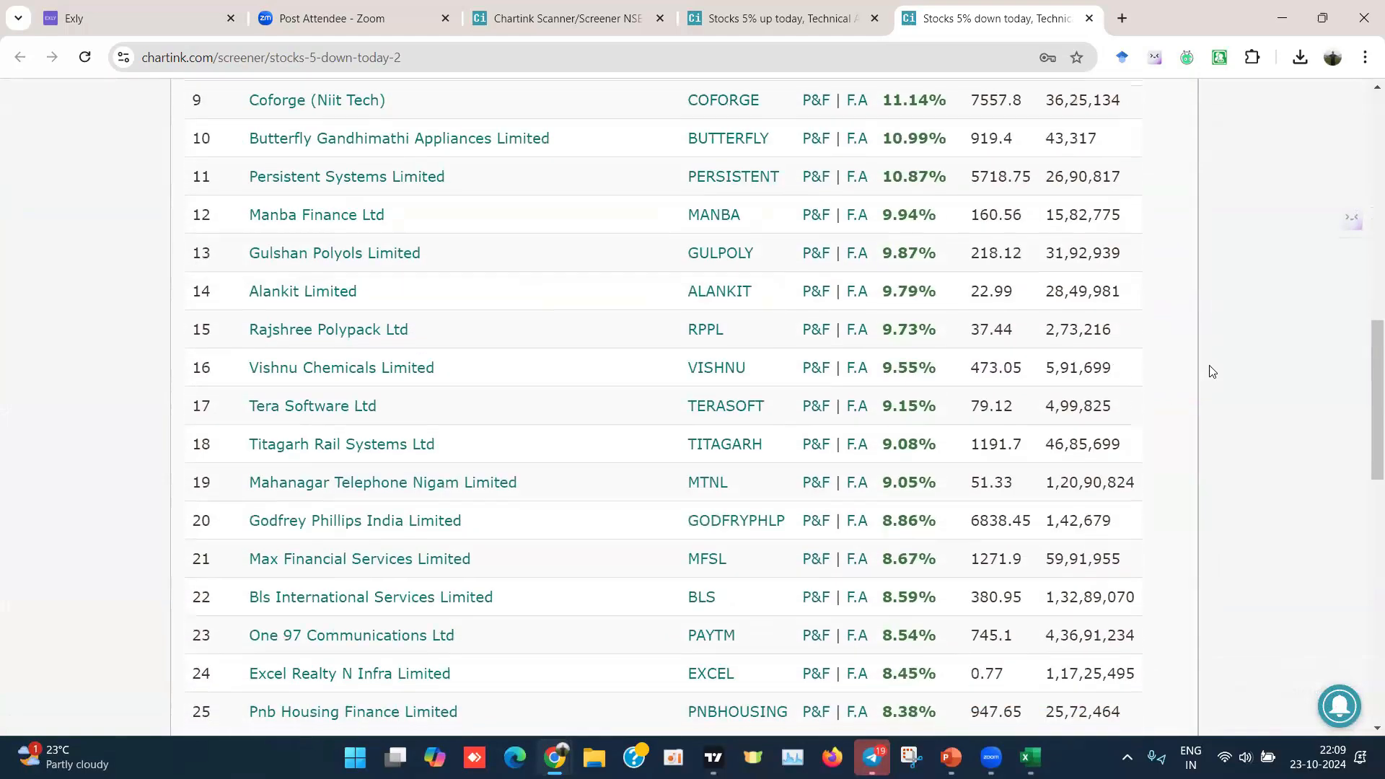
{"action": "scroll", "coordinate": [1211, 371], "scroll_direction": "down", "scroll_amount": 10}
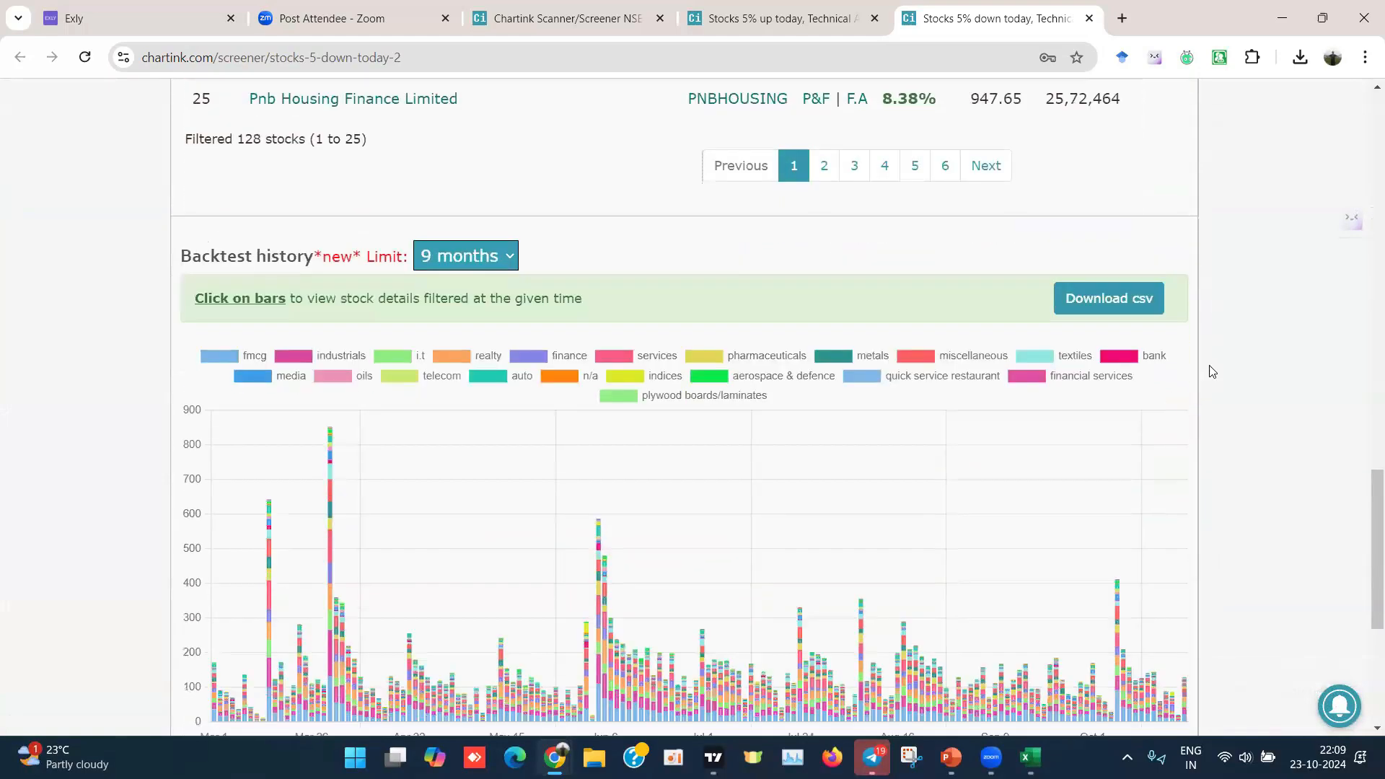
Step: Enable the Market Cap filter, rerun the scan and look over the stock list and backtest history chart
{"action": "scroll", "coordinate": [563, 344], "scroll_direction": "up", "scroll_amount": 20}
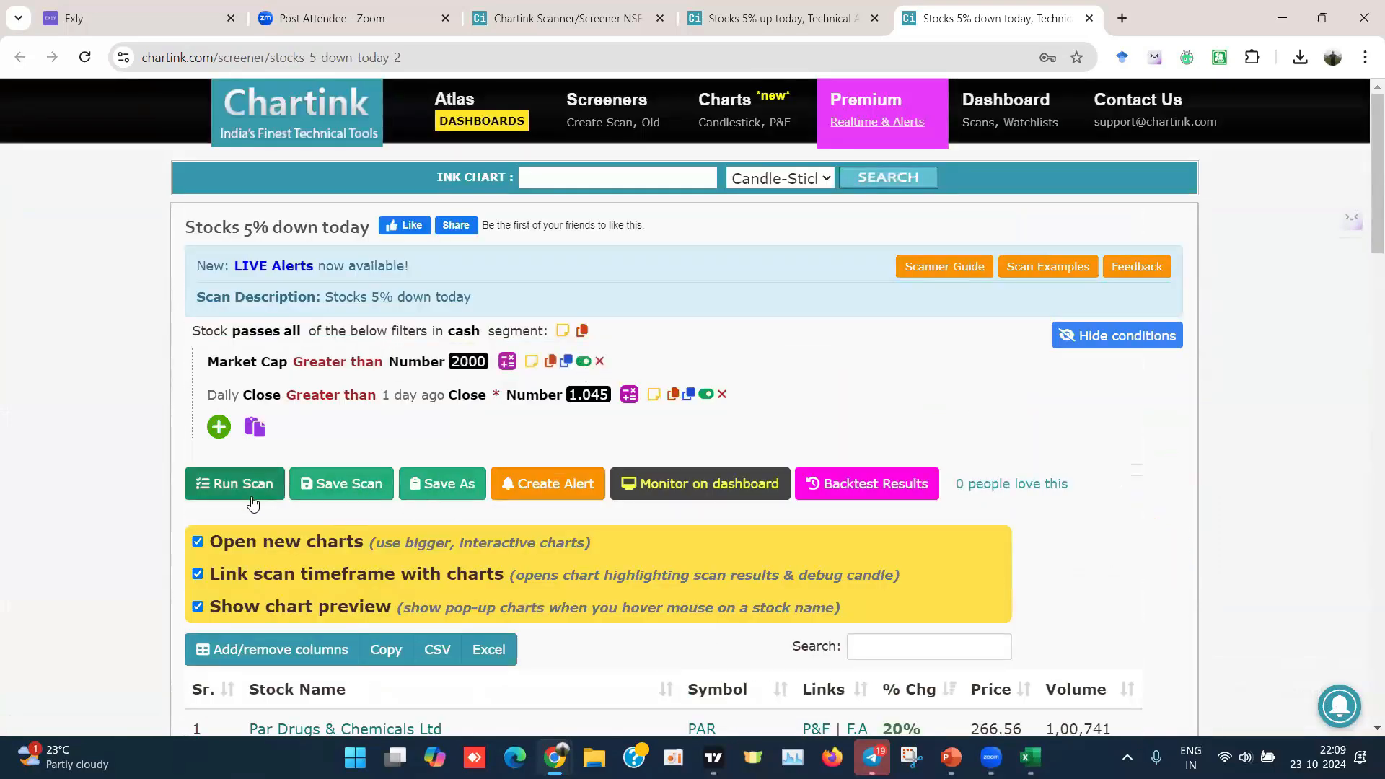
{"action": "left_click", "coordinate": [225, 485]}
{"action": "scroll", "coordinate": [1132, 400], "scroll_direction": "down", "scroll_amount": 10}
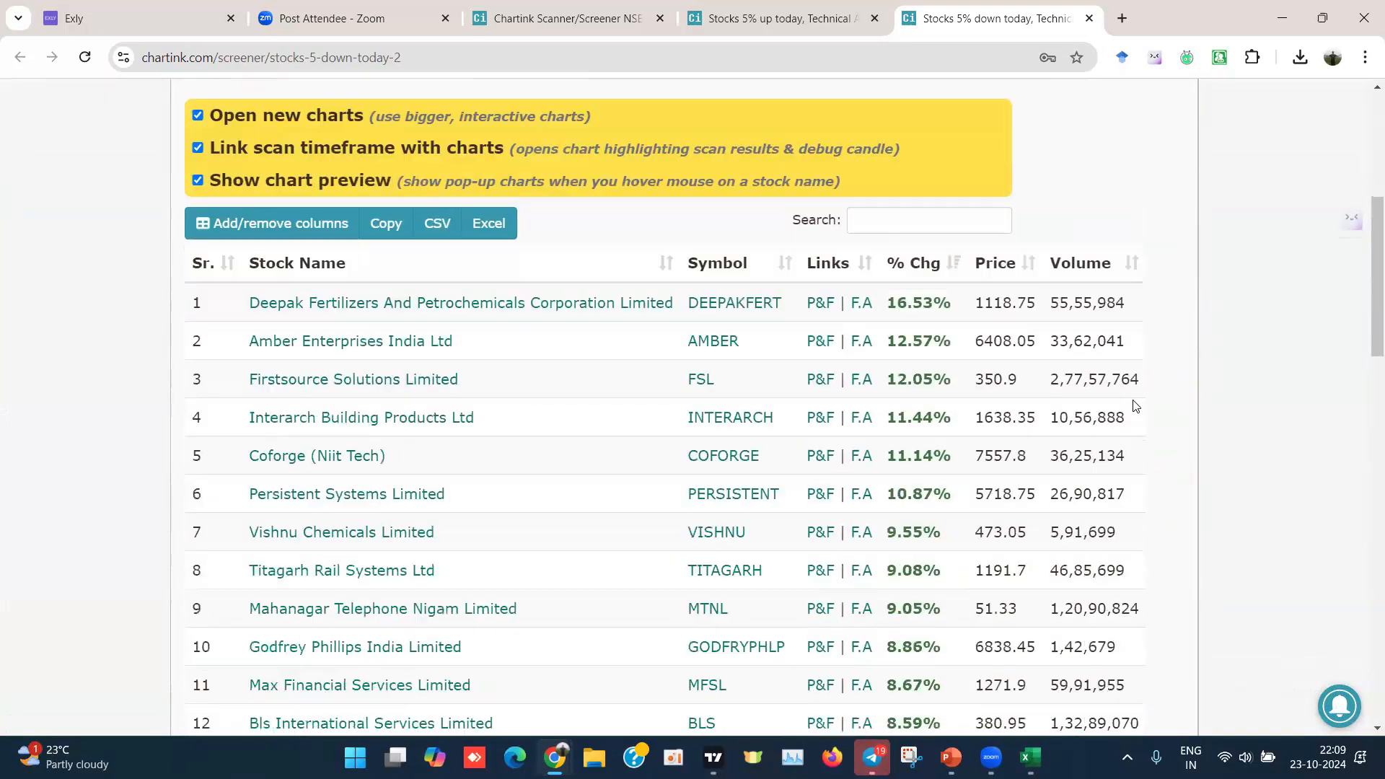
{"action": "scroll", "coordinate": [1211, 498], "scroll_direction": "down", "scroll_amount": 6}
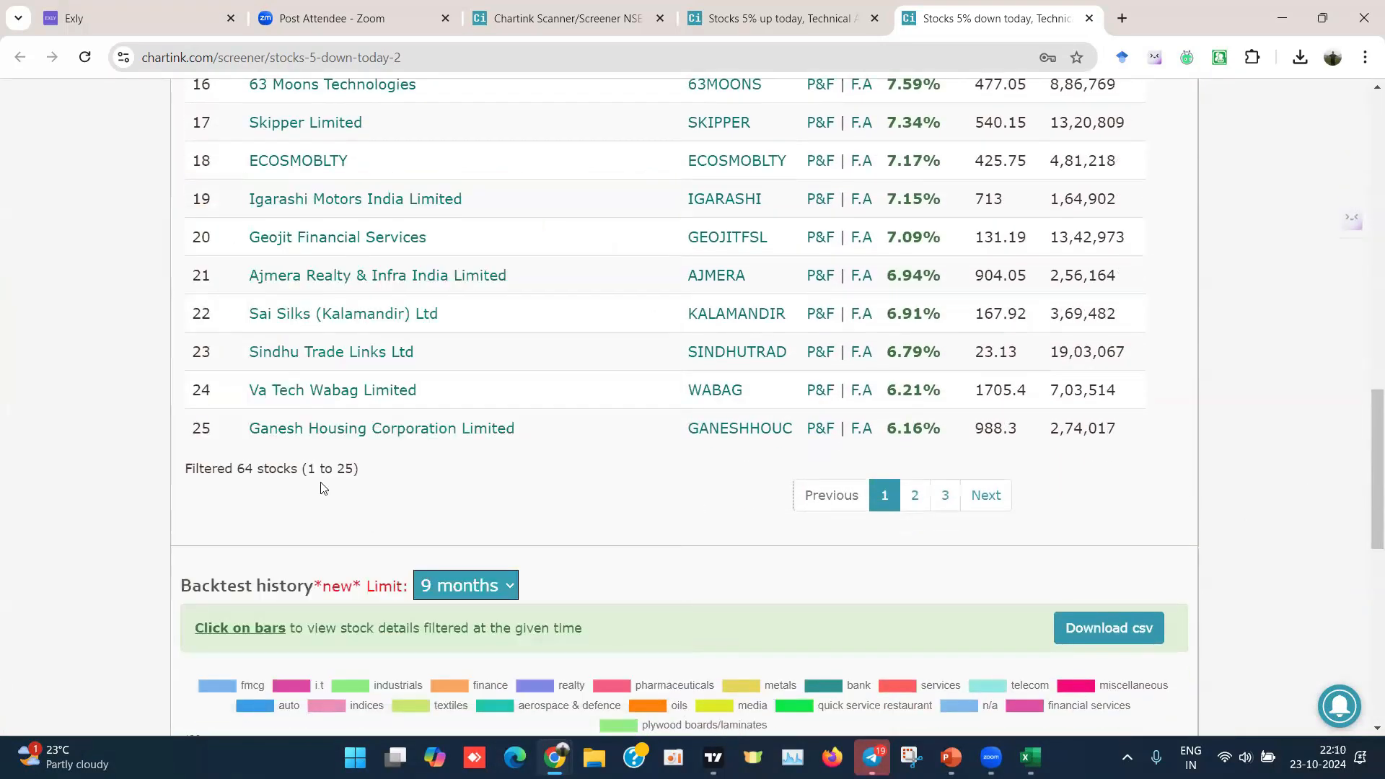
{"action": "scroll", "coordinate": [676, 471], "scroll_direction": "down", "scroll_amount": 6}
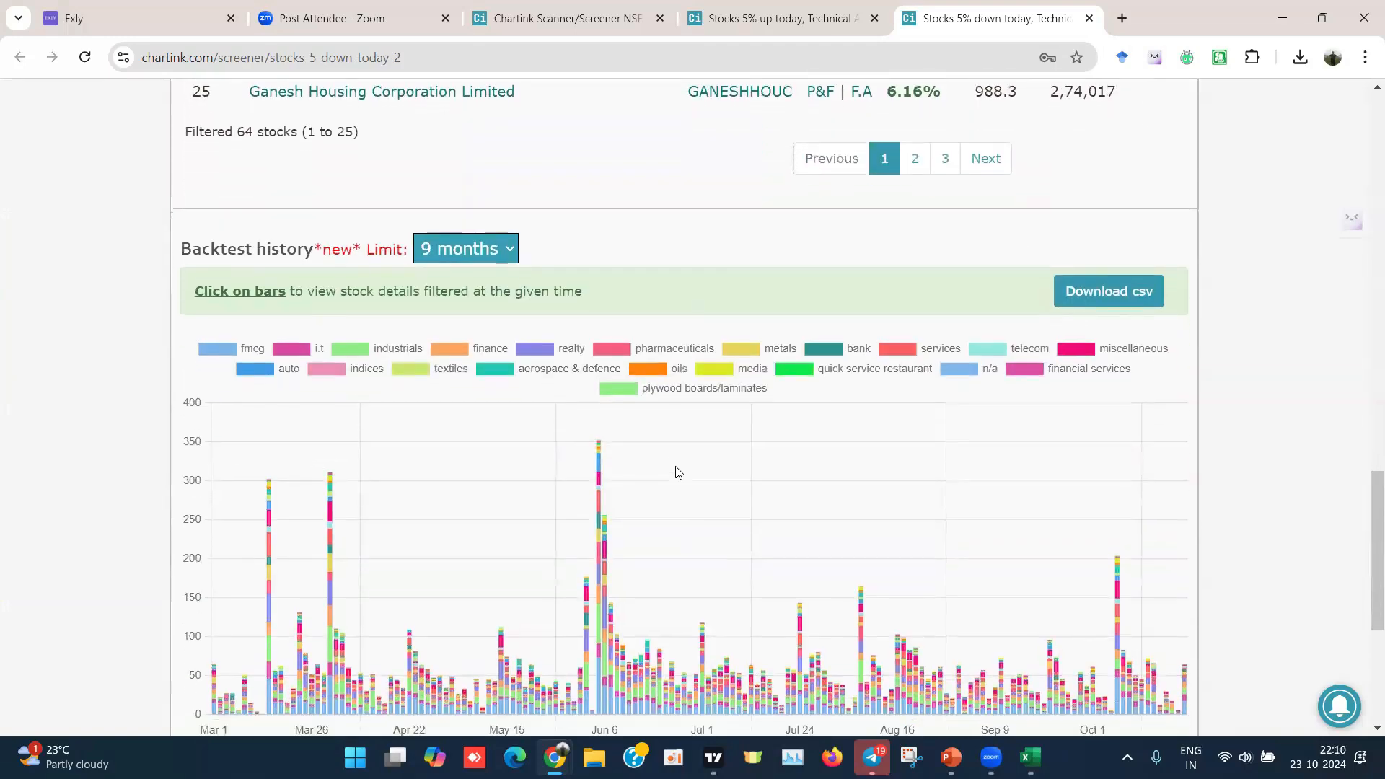
Step: Set the Daily Close filter's multiplier to 1.051 and rerun the scan
{"action": "scroll", "coordinate": [966, 445], "scroll_direction": "up", "scroll_amount": 18}
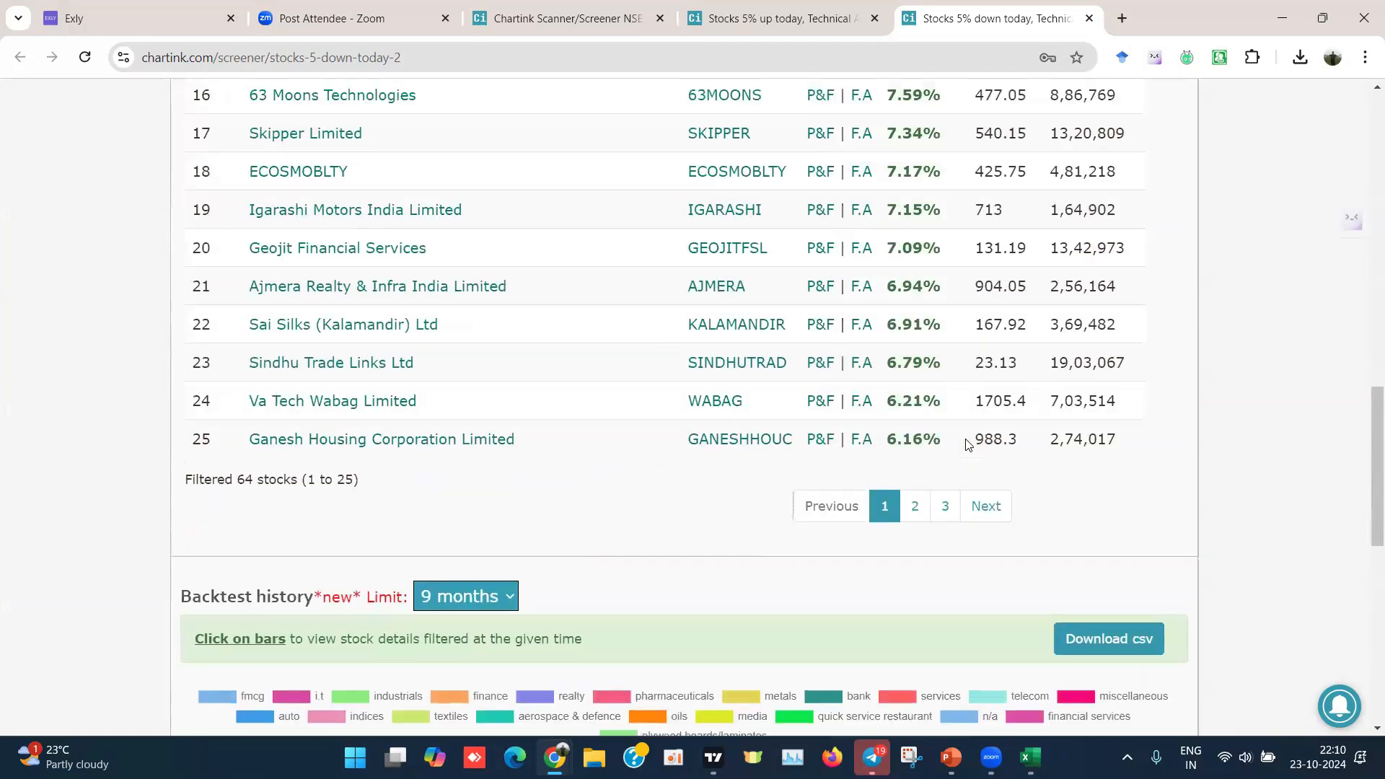
{"action": "scroll", "coordinate": [624, 389], "scroll_direction": "up", "scroll_amount": 3}
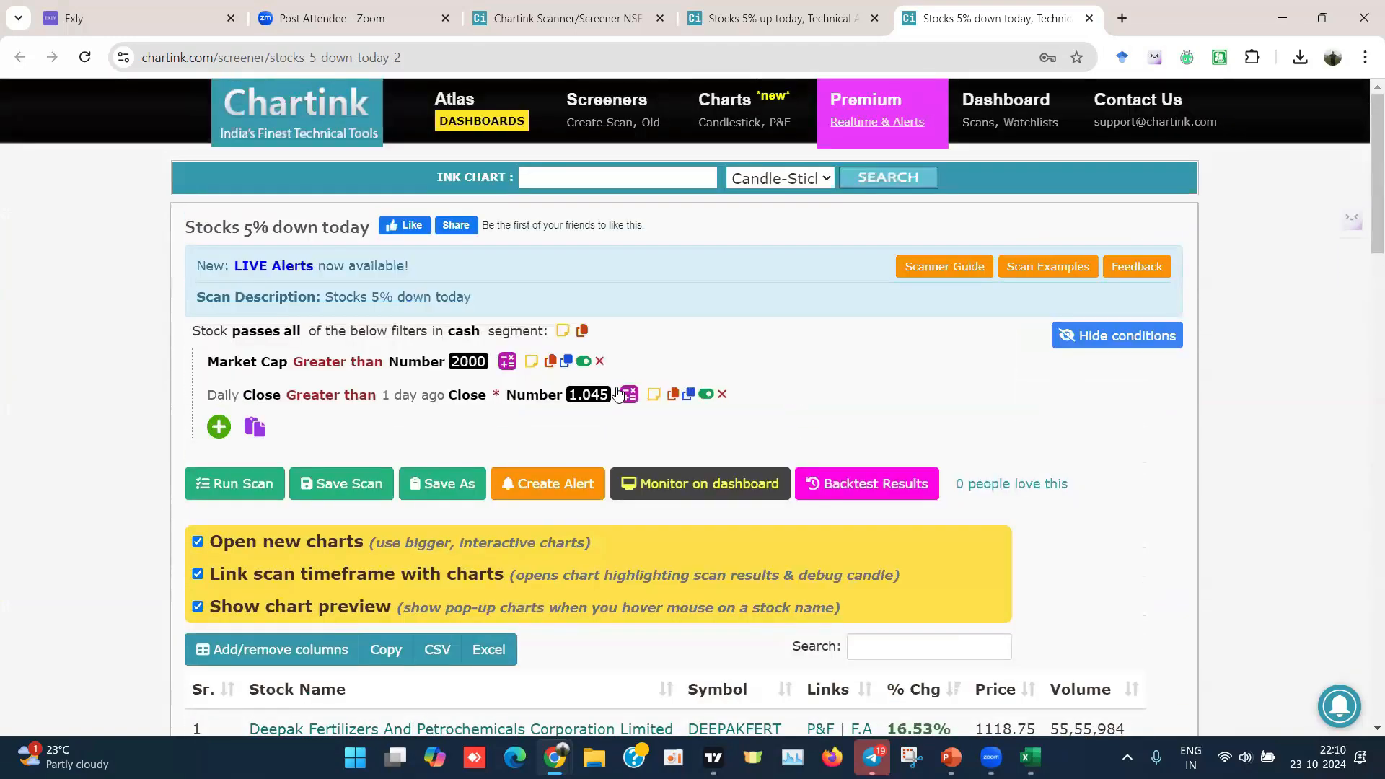
{"action": "left_click", "coordinate": [590, 394]}
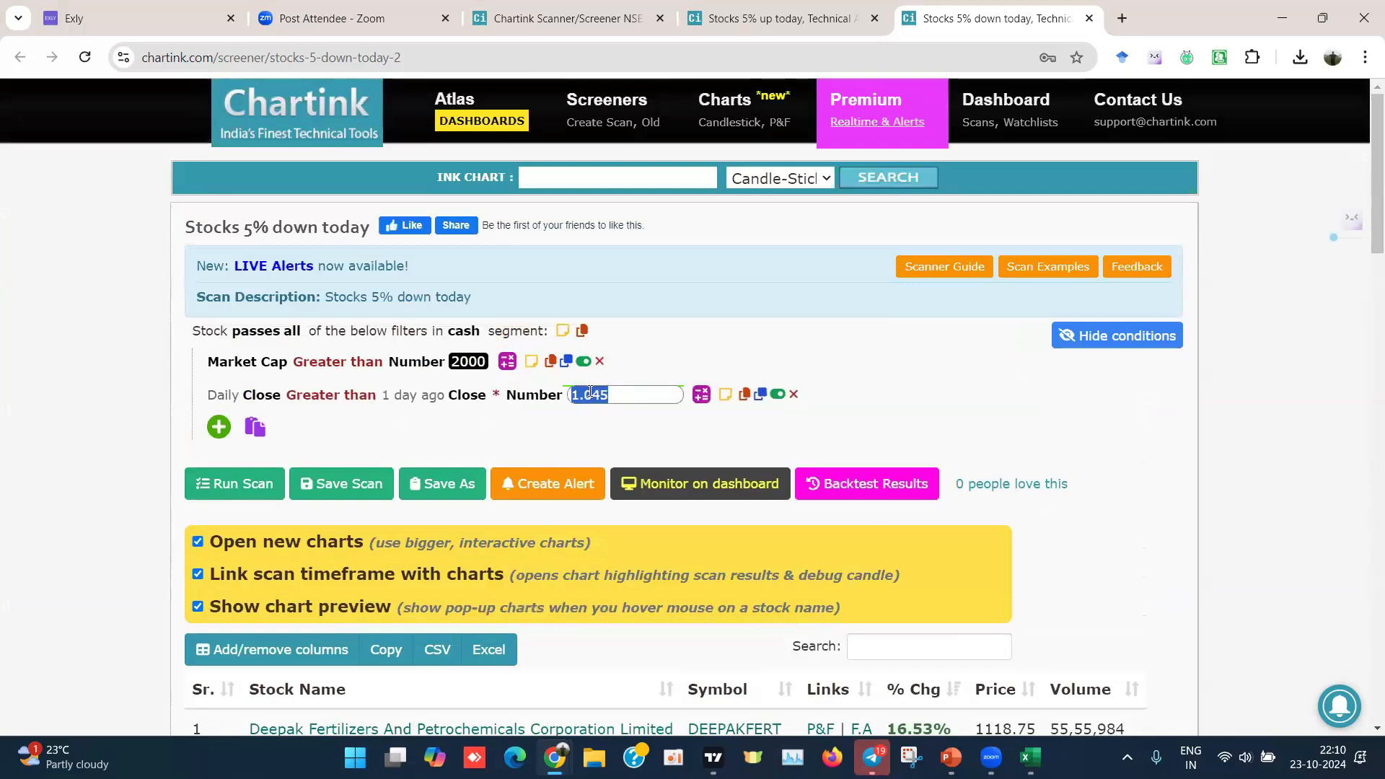
{"action": "left_click", "coordinate": [632, 388]}
{"action": "left_click", "coordinate": [224, 488]}
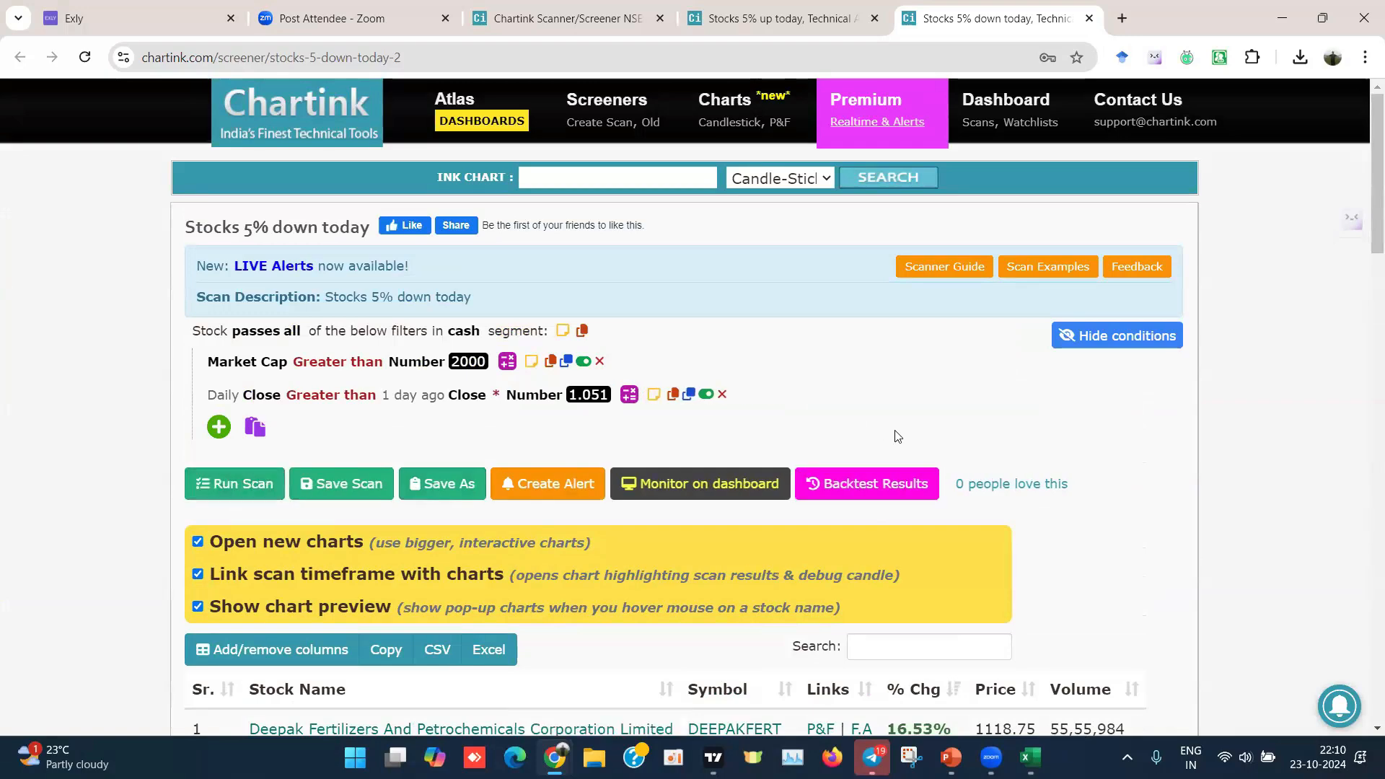
Step: Look through the rerun scan's stocks, sort them by % Chg in ascending order and examine the backtest history chart
{"action": "scroll", "coordinate": [895, 436], "scroll_direction": "down", "scroll_amount": 3}
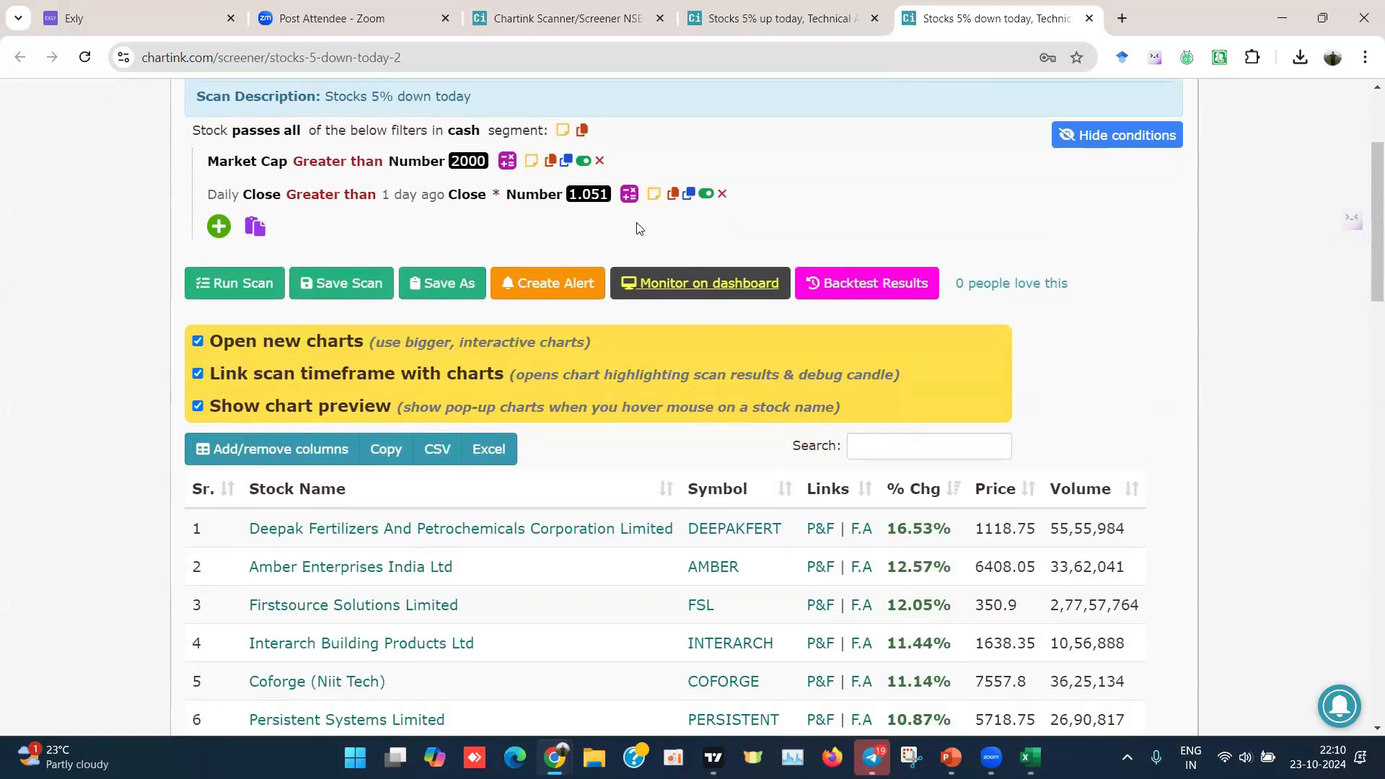
{"action": "scroll", "coordinate": [1229, 488], "scroll_direction": "down", "scroll_amount": 10}
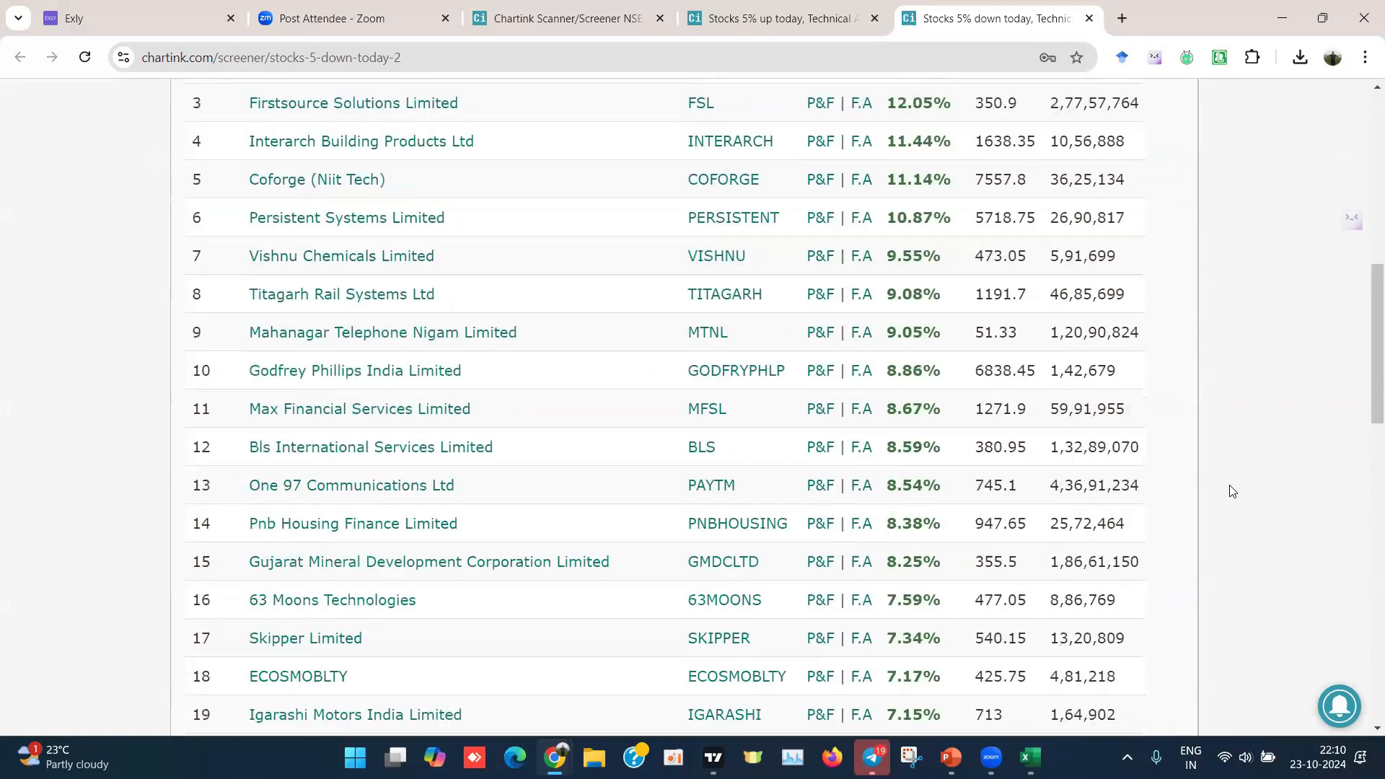
{"action": "scroll", "coordinate": [1228, 489], "scroll_direction": "down", "scroll_amount": 6}
{"action": "scroll", "coordinate": [836, 415], "scroll_direction": "up", "scroll_amount": 11}
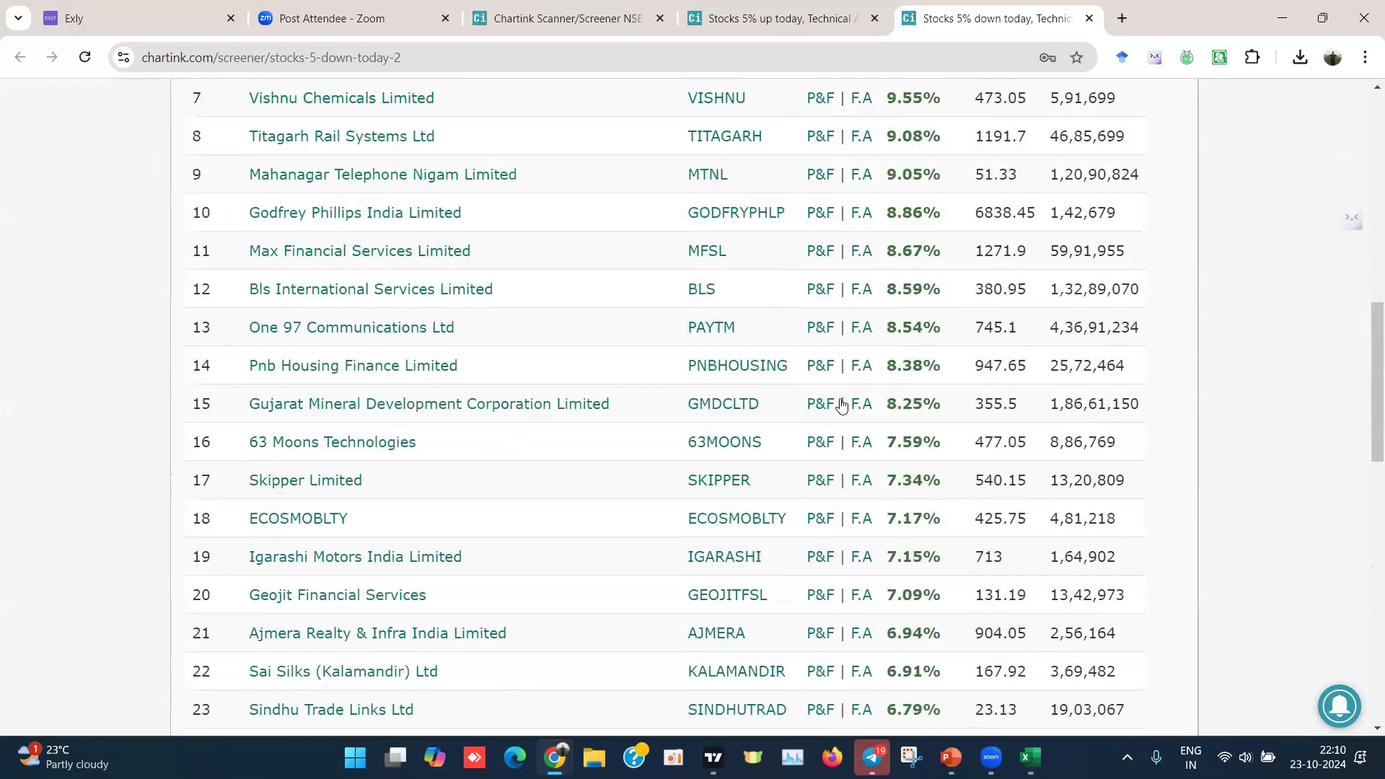
{"action": "scroll", "coordinate": [910, 402], "scroll_direction": "up", "scroll_amount": 4}
{"action": "left_click", "coordinate": [910, 398]}
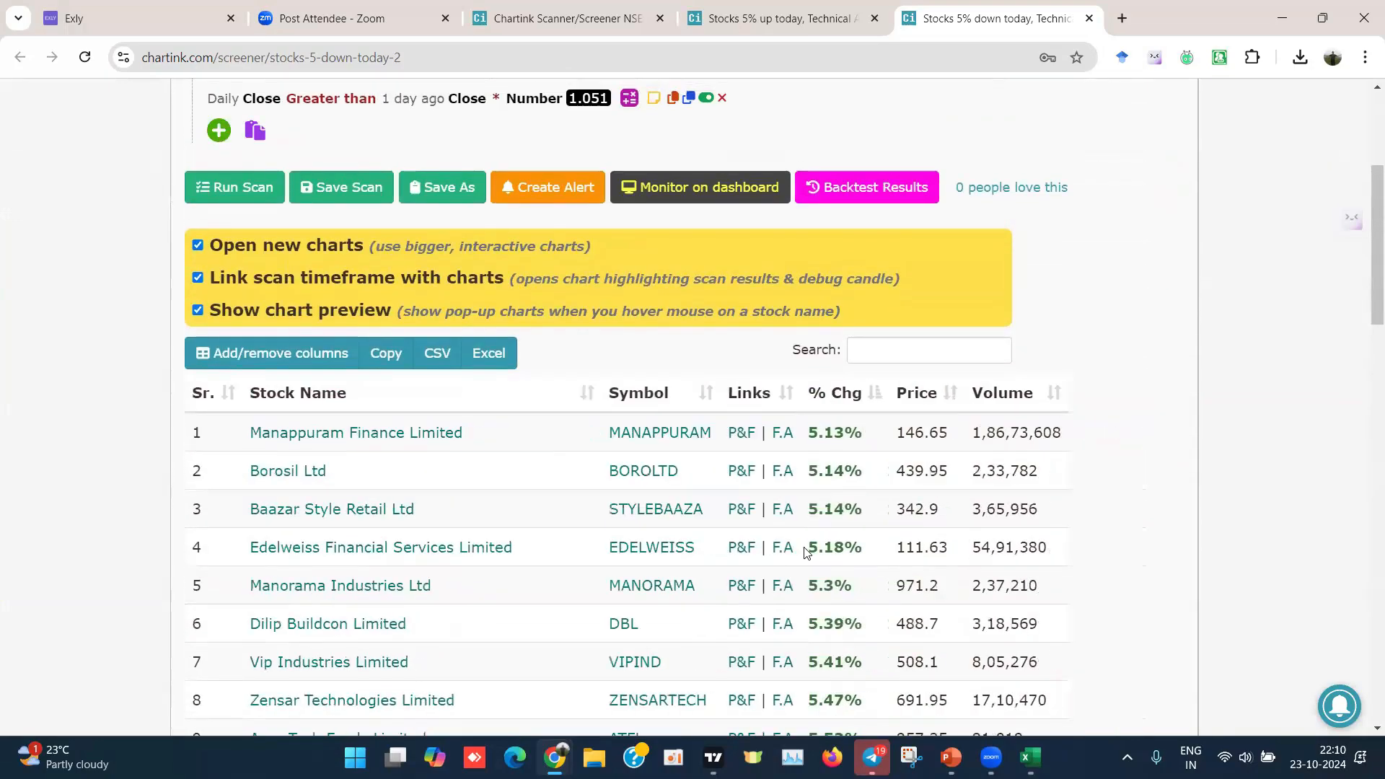
{"action": "scroll", "coordinate": [806, 552], "scroll_direction": "down", "scroll_amount": 1}
{"action": "scroll", "coordinate": [805, 551], "scroll_direction": "down", "scroll_amount": 20}
{"action": "scroll", "coordinate": [278, 290], "scroll_direction": "up", "scroll_amount": 4}
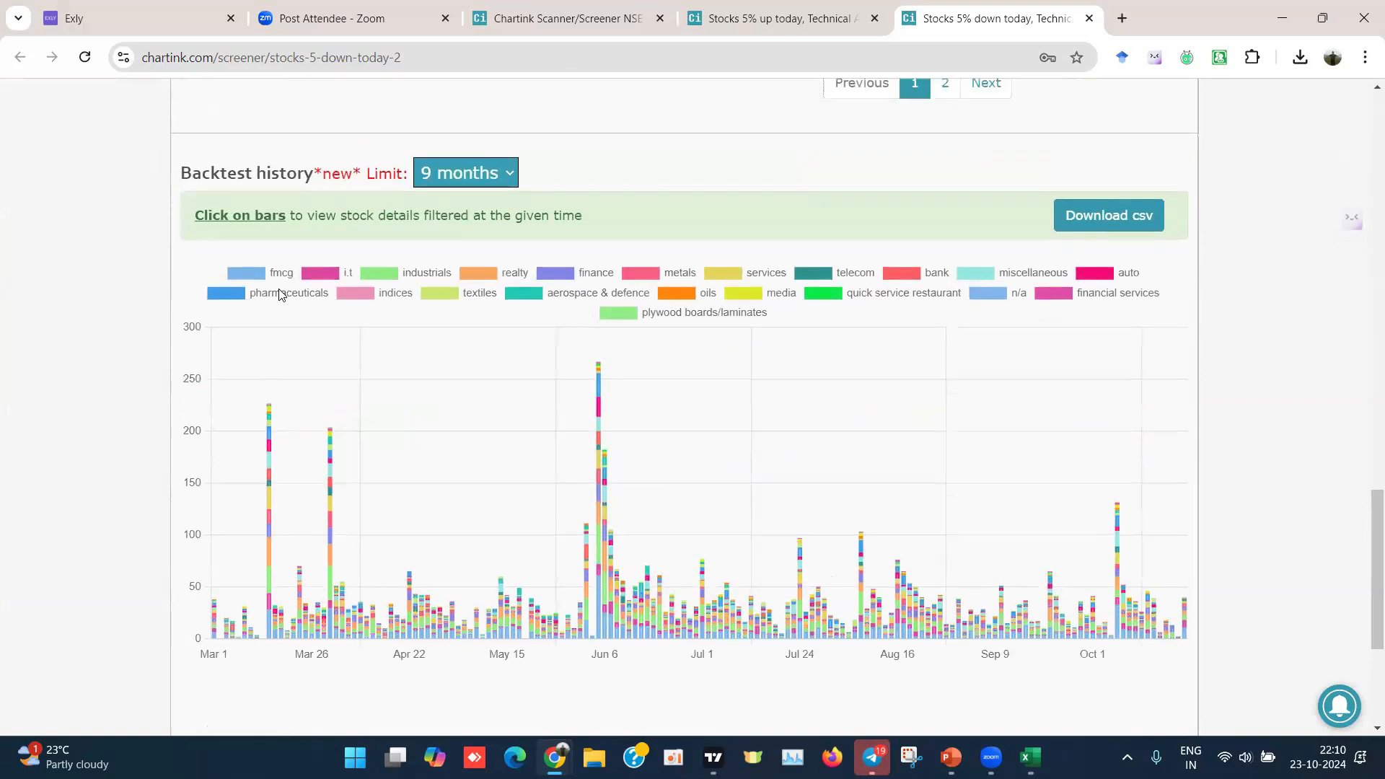
Step: Change the filter's Daily Close to Daily High, rerun the scan and look over the listed stocks and backtest history chart
{"action": "scroll", "coordinate": [458, 241], "scroll_direction": "up", "scroll_amount": 20}
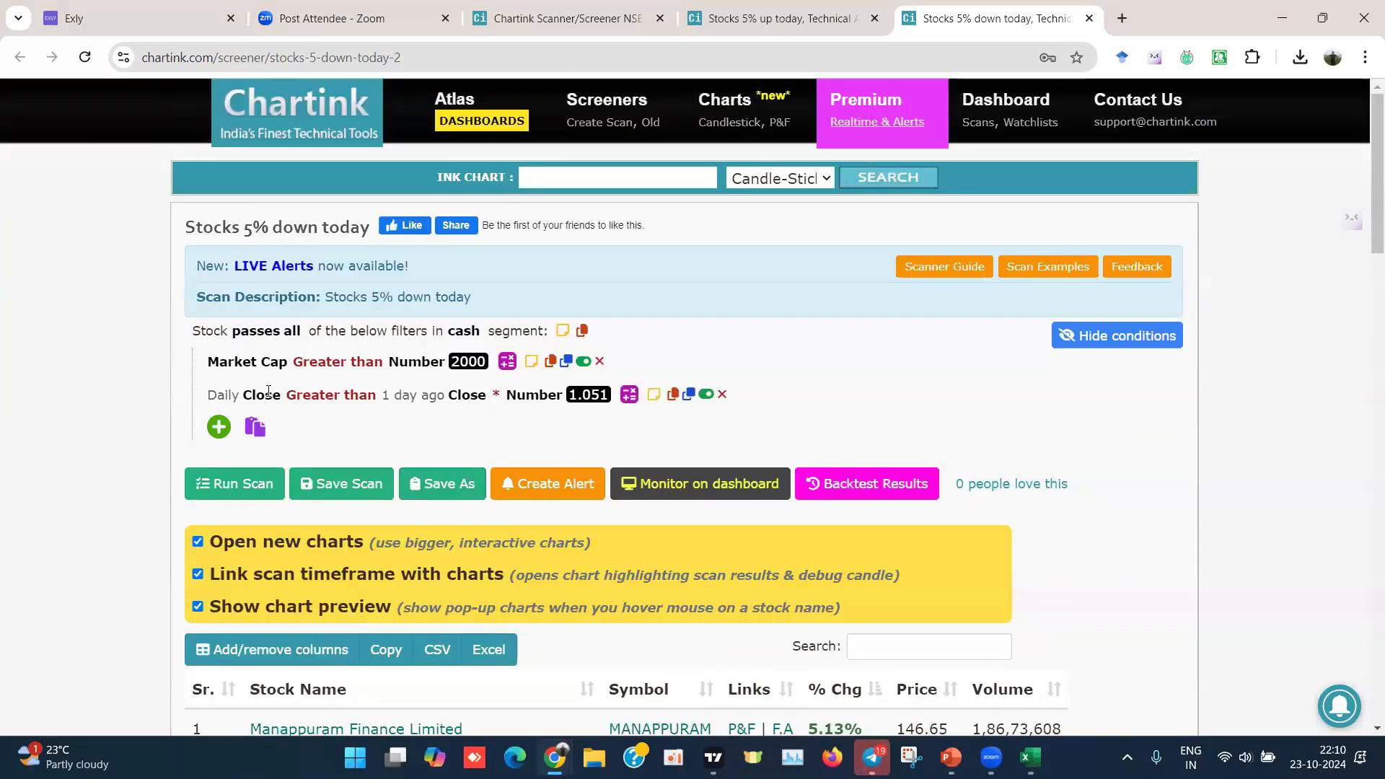
{"action": "left_click", "coordinate": [268, 394]}
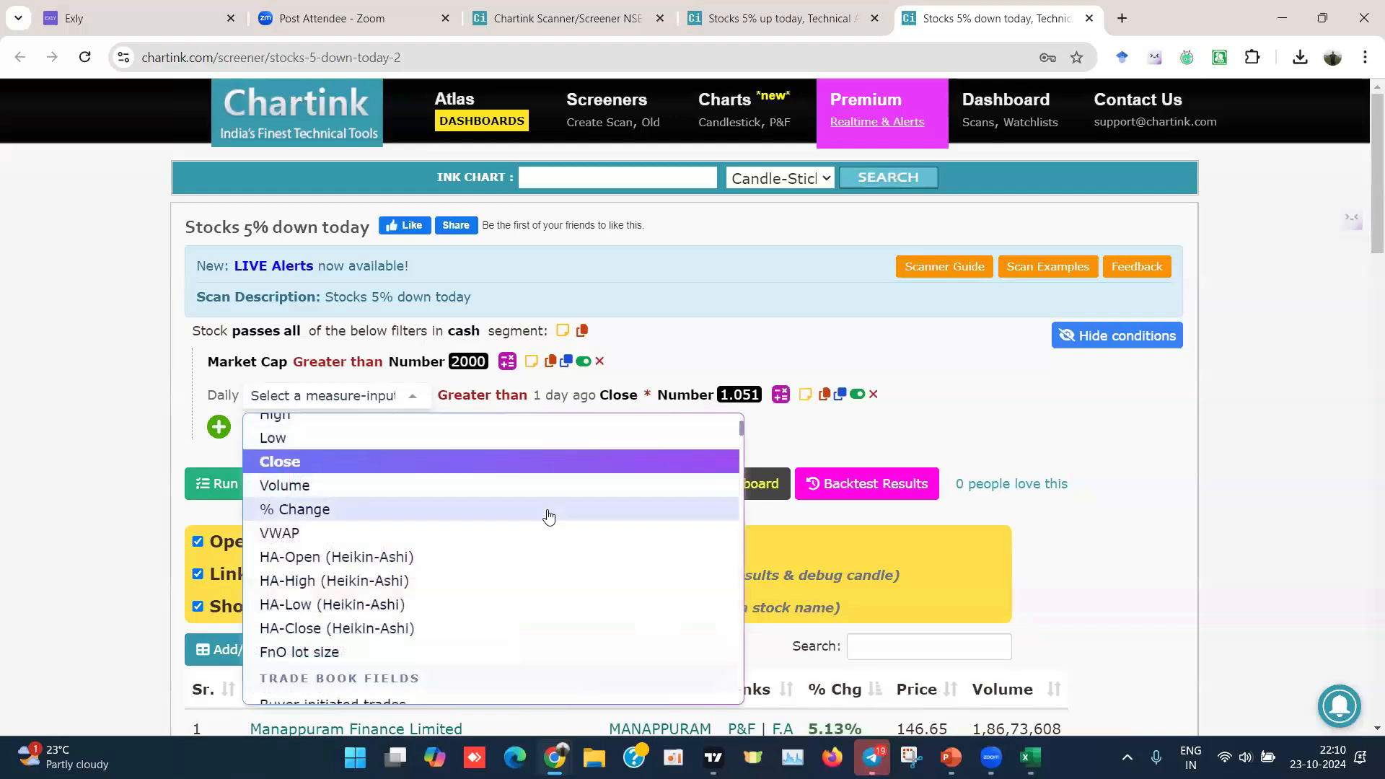
{"action": "scroll", "coordinate": [433, 498], "scroll_direction": "up", "scroll_amount": 1}
{"action": "left_click", "coordinate": [274, 476]}
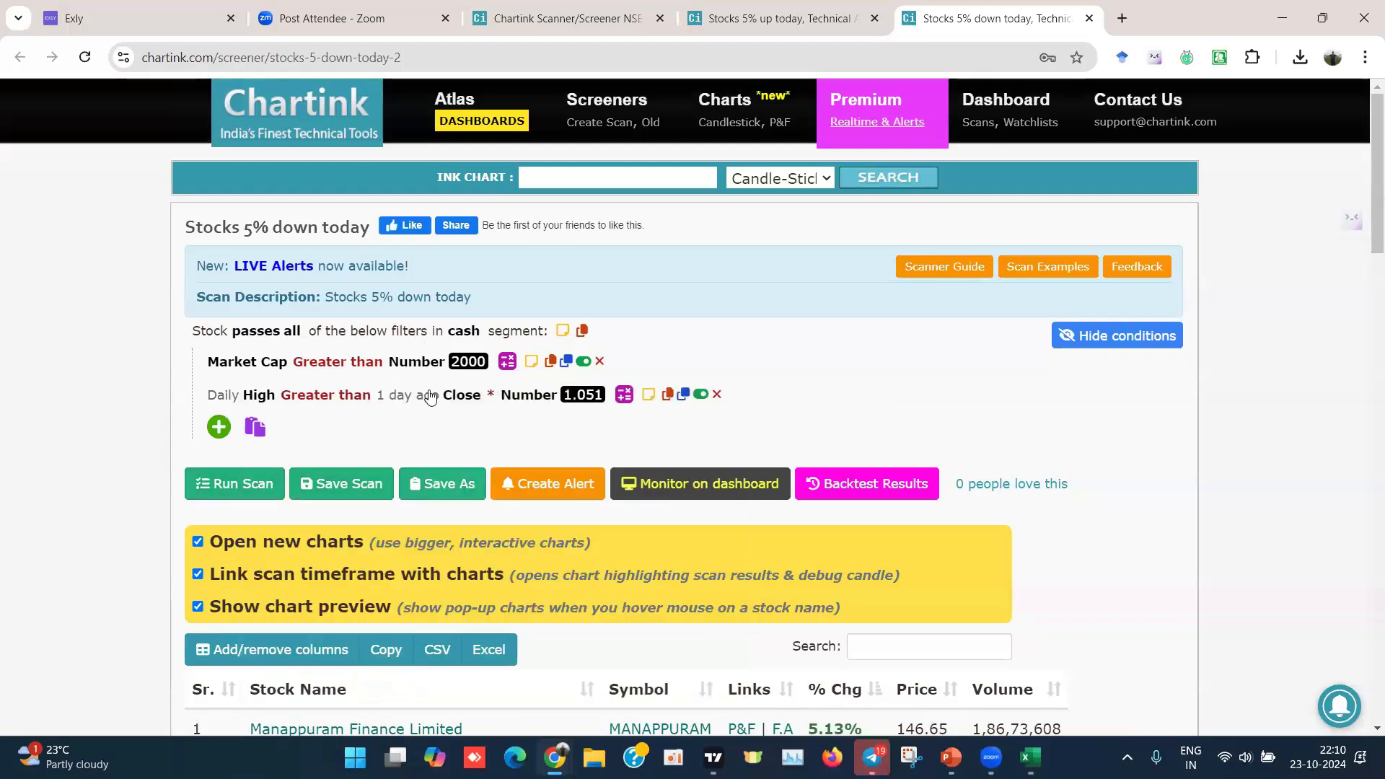
{"action": "left_click", "coordinate": [228, 482]}
{"action": "scroll", "coordinate": [1187, 486], "scroll_direction": "down", "scroll_amount": 15}
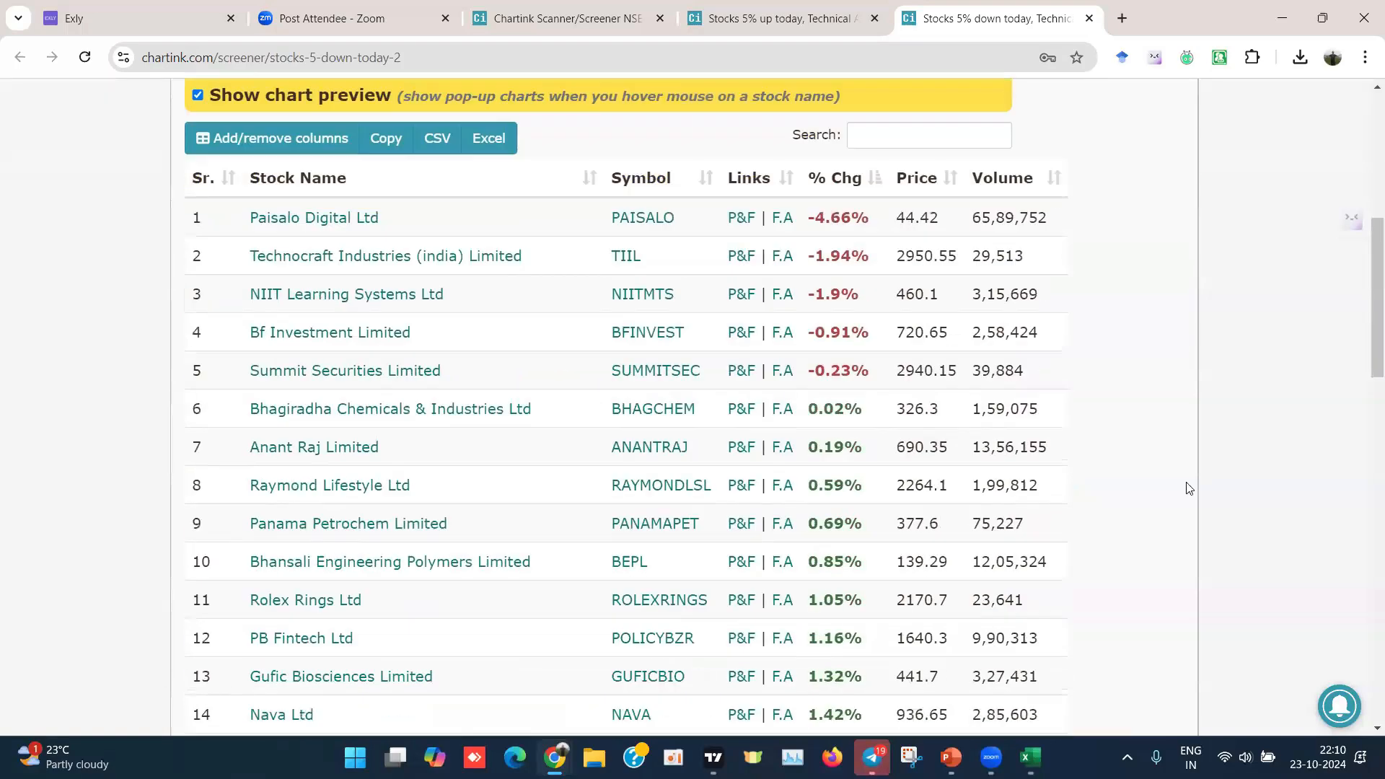
{"action": "scroll", "coordinate": [1187, 487], "scroll_direction": "down", "scroll_amount": 1}
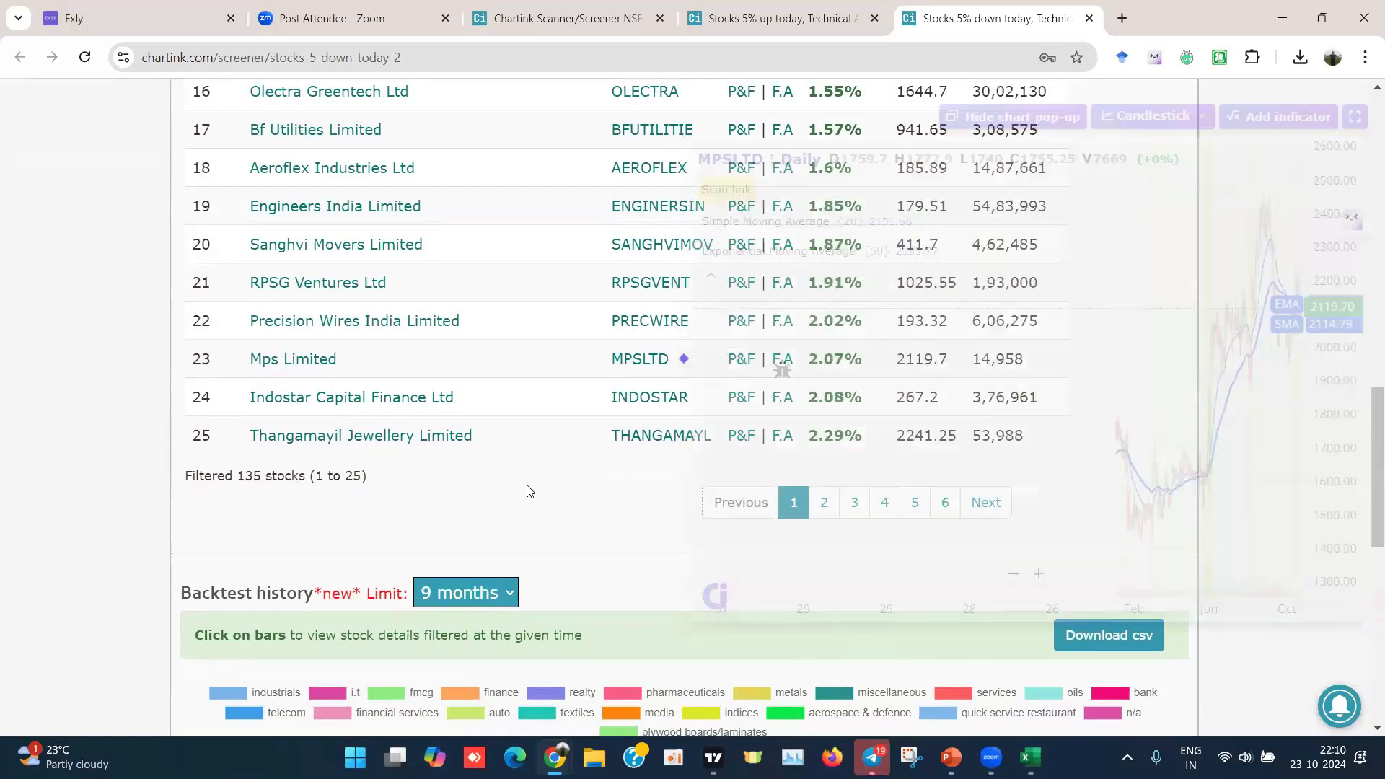
{"action": "scroll", "coordinate": [1019, 440], "scroll_direction": "down", "scroll_amount": 5}
{"action": "scroll", "coordinate": [1019, 440], "scroll_direction": "down", "scroll_amount": 2}
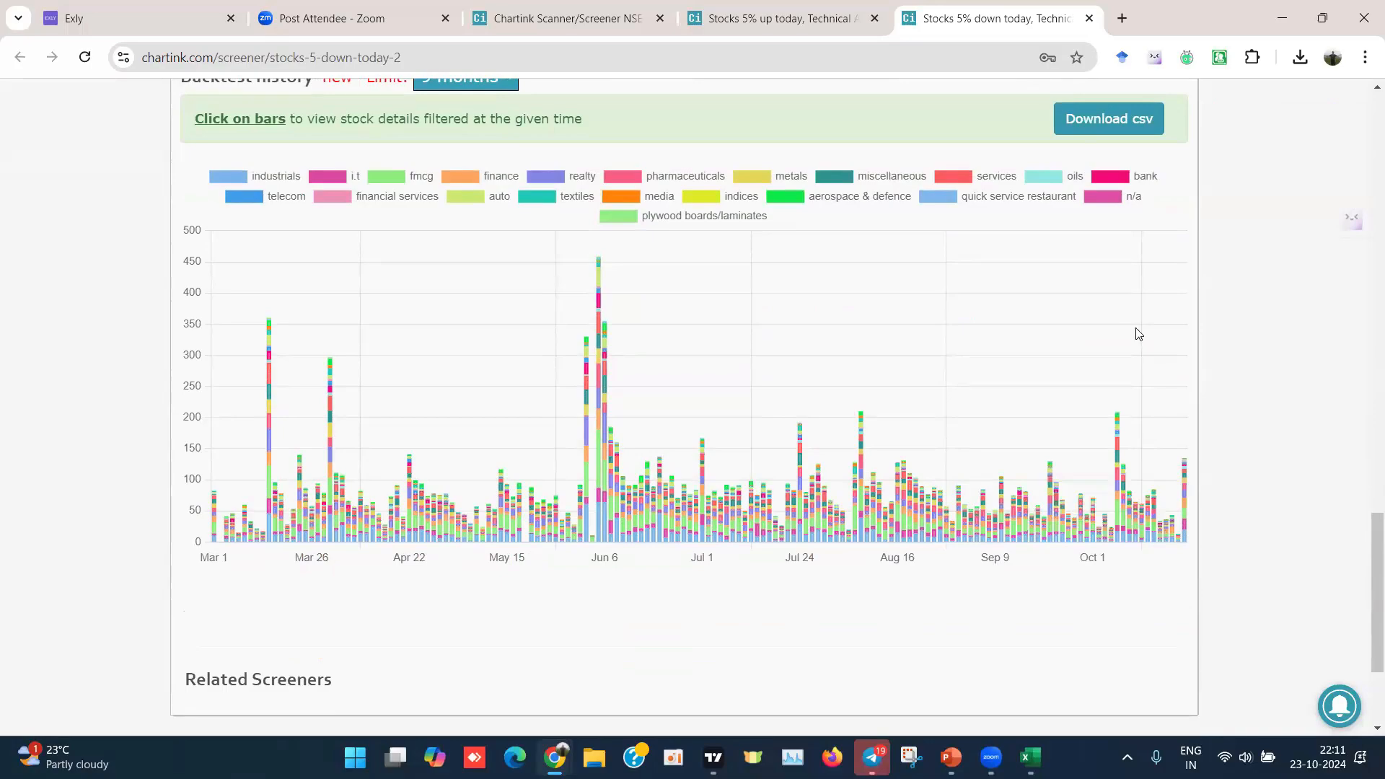
{"action": "scroll", "coordinate": [1137, 335], "scroll_direction": "up", "scroll_amount": 10}
{"action": "scroll", "coordinate": [1137, 335], "scroll_direction": "up", "scroll_amount": 5}
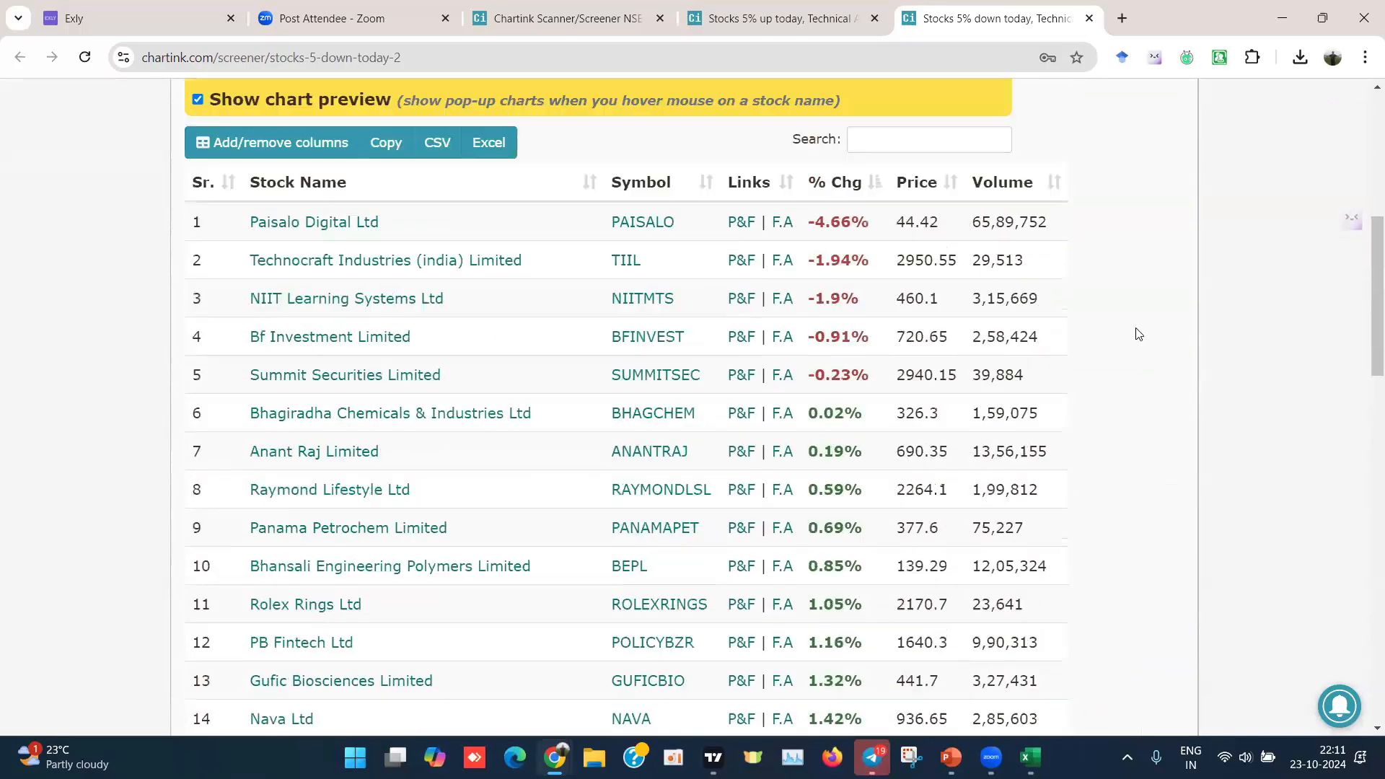
Step: Set the Daily High filter's multiplier to 1.10 and rerun the scan
{"action": "scroll", "coordinate": [1138, 333], "scroll_direction": "up", "scroll_amount": 5}
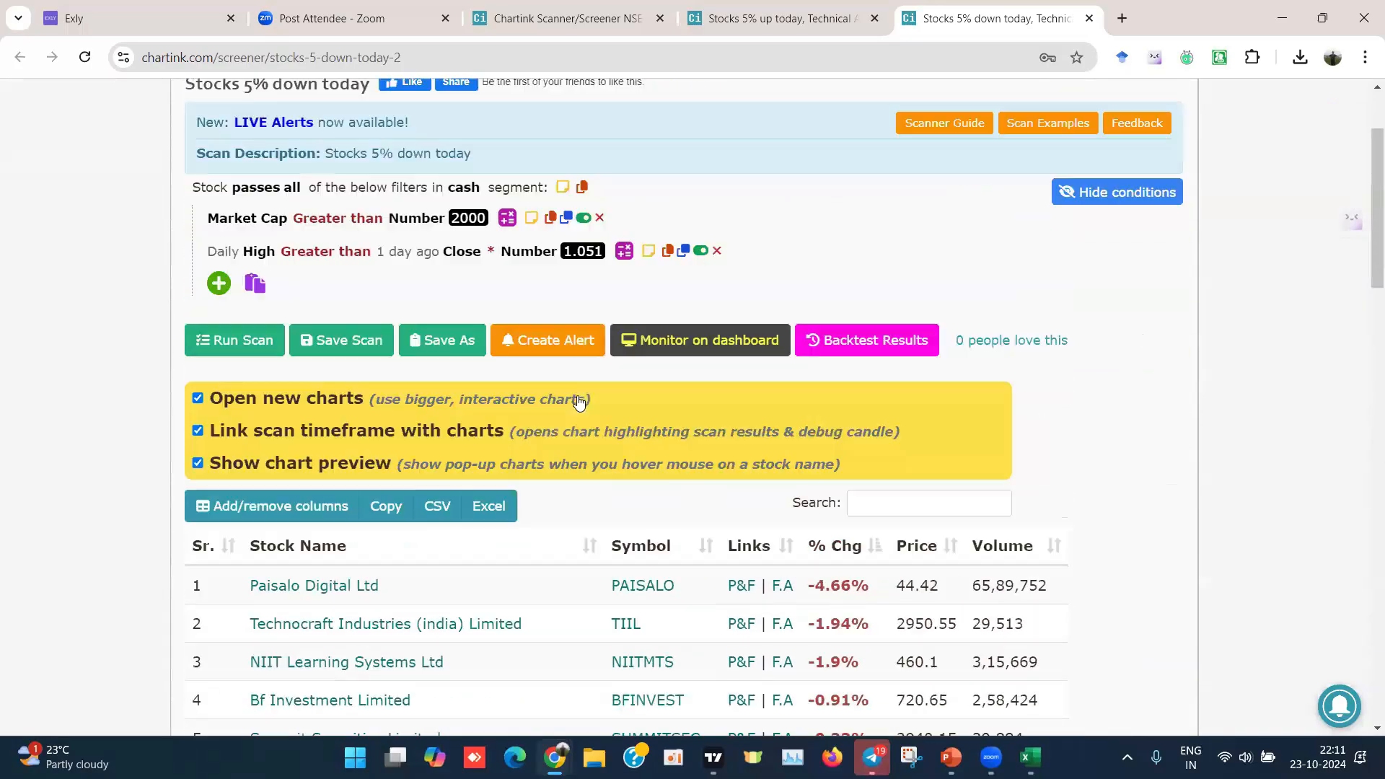
{"action": "scroll", "coordinate": [578, 401], "scroll_direction": "up", "scroll_amount": 2}
{"action": "left_click", "coordinate": [622, 377]}
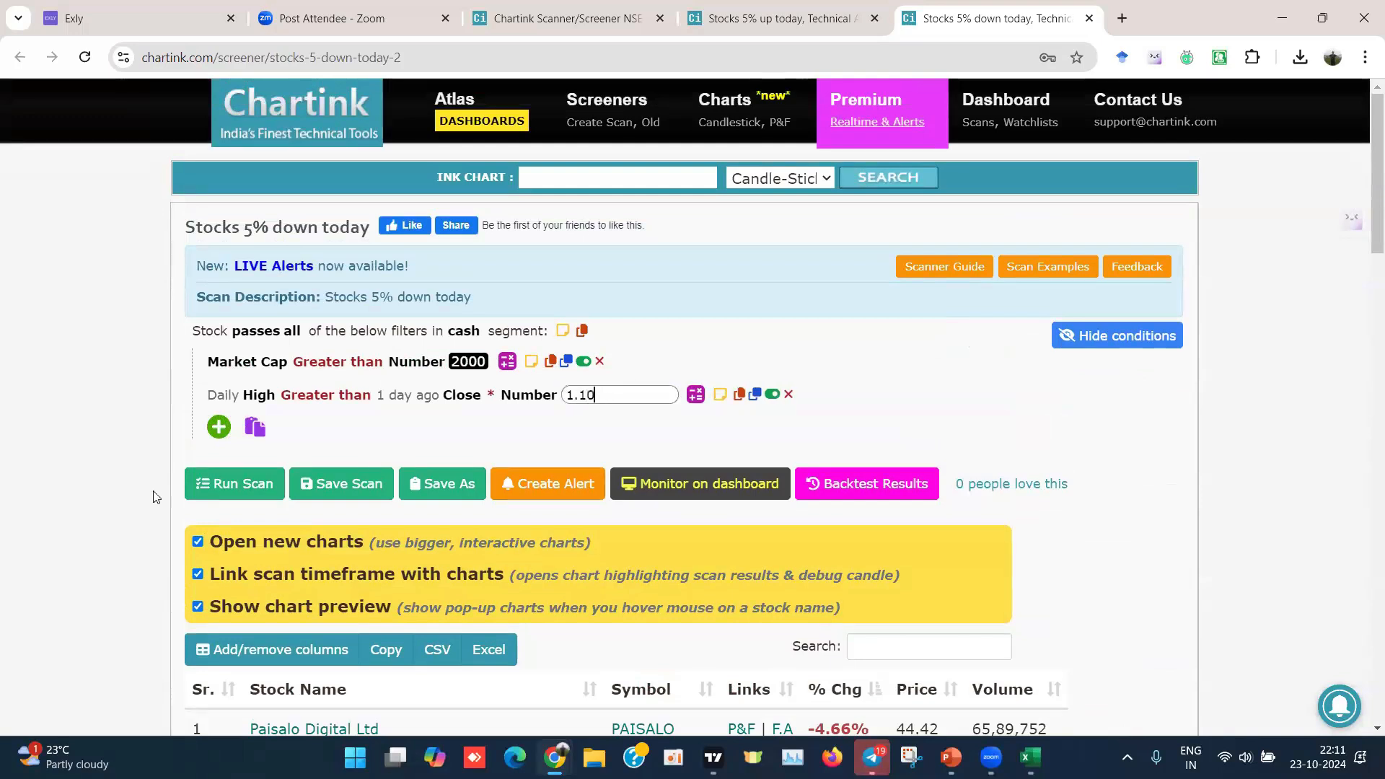
{"action": "left_click", "coordinate": [228, 499]}
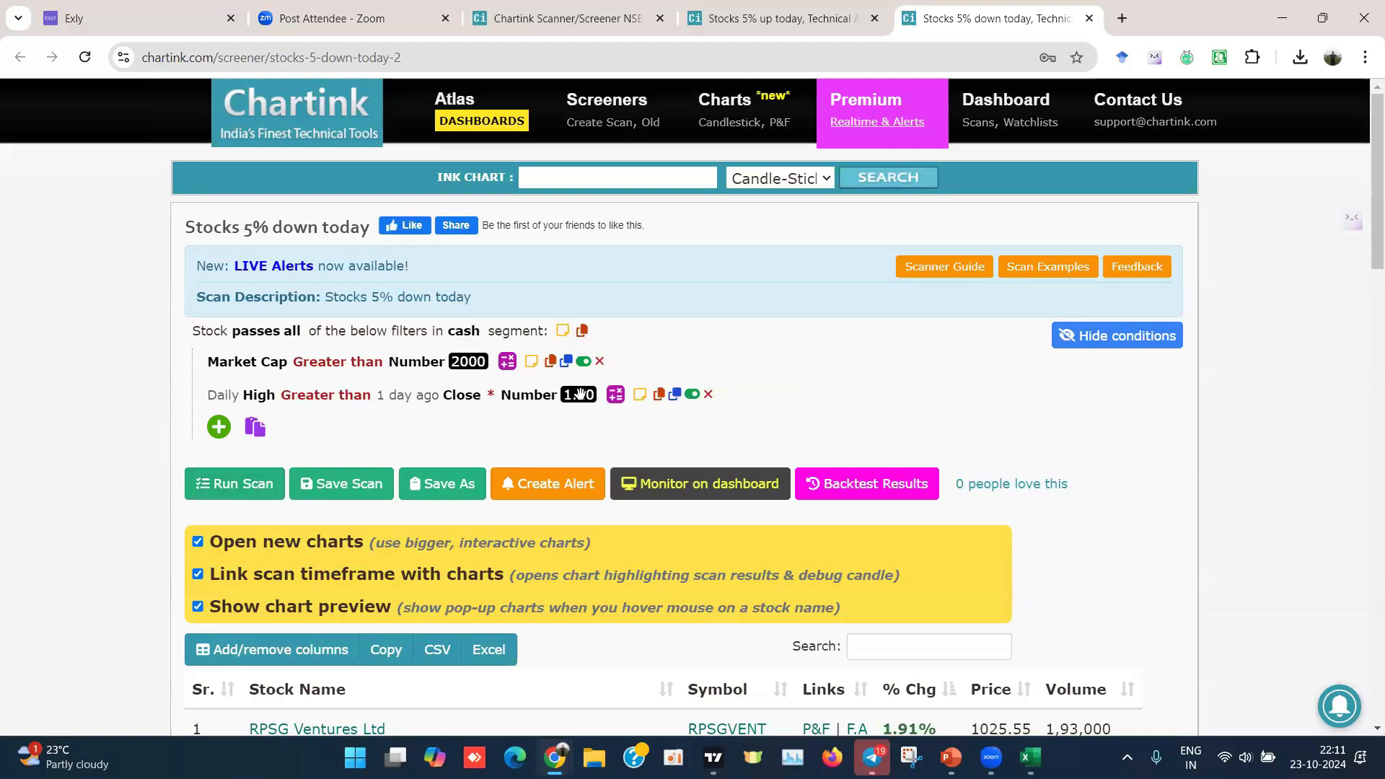
Step: Look through the stocks listed by the rerun scan, their % Chg values and the backtest history section
{"action": "scroll", "coordinate": [873, 427], "scroll_direction": "down", "scroll_amount": 6}
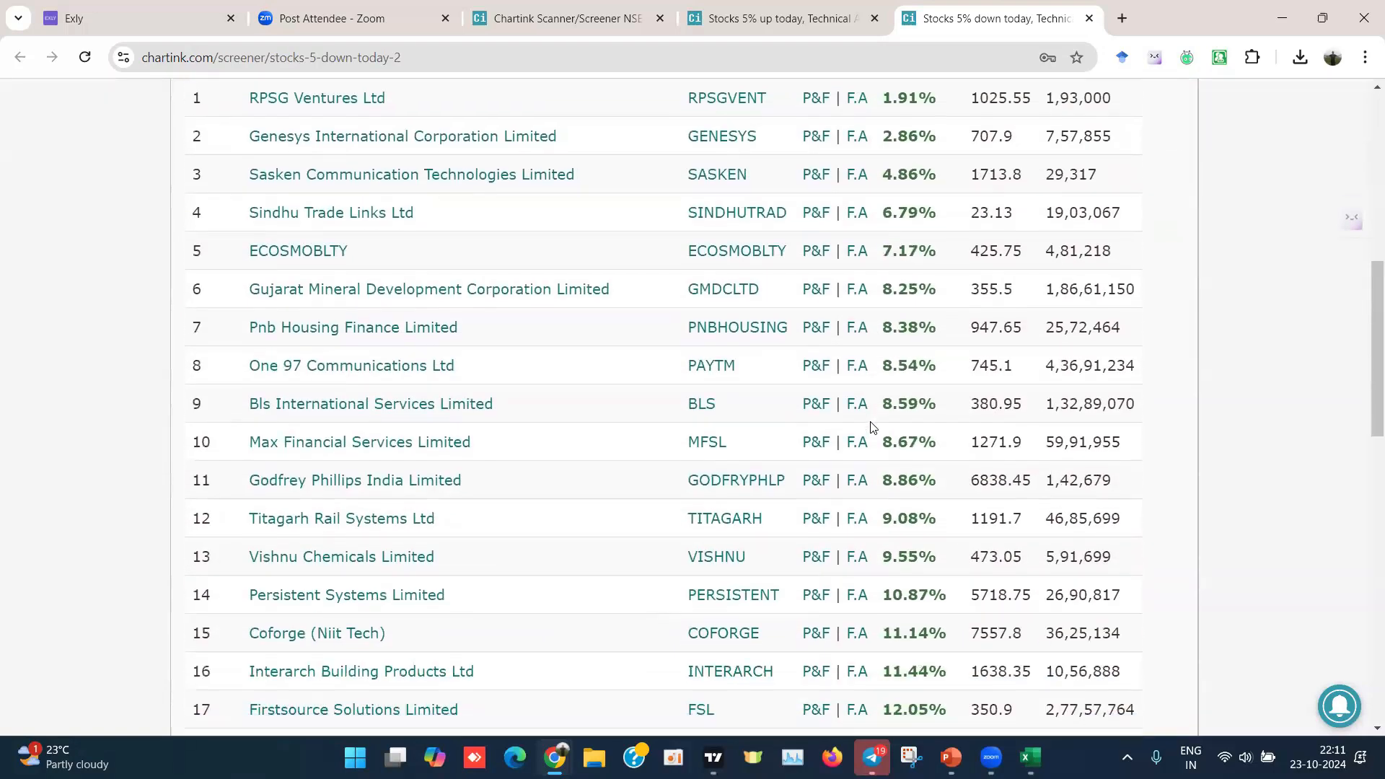
{"action": "scroll", "coordinate": [873, 427], "scroll_direction": "down", "scroll_amount": 5}
{"action": "scroll", "coordinate": [870, 426], "scroll_direction": "down", "scroll_amount": 1}
{"action": "scroll", "coordinate": [870, 426], "scroll_direction": "up", "scroll_amount": 4}
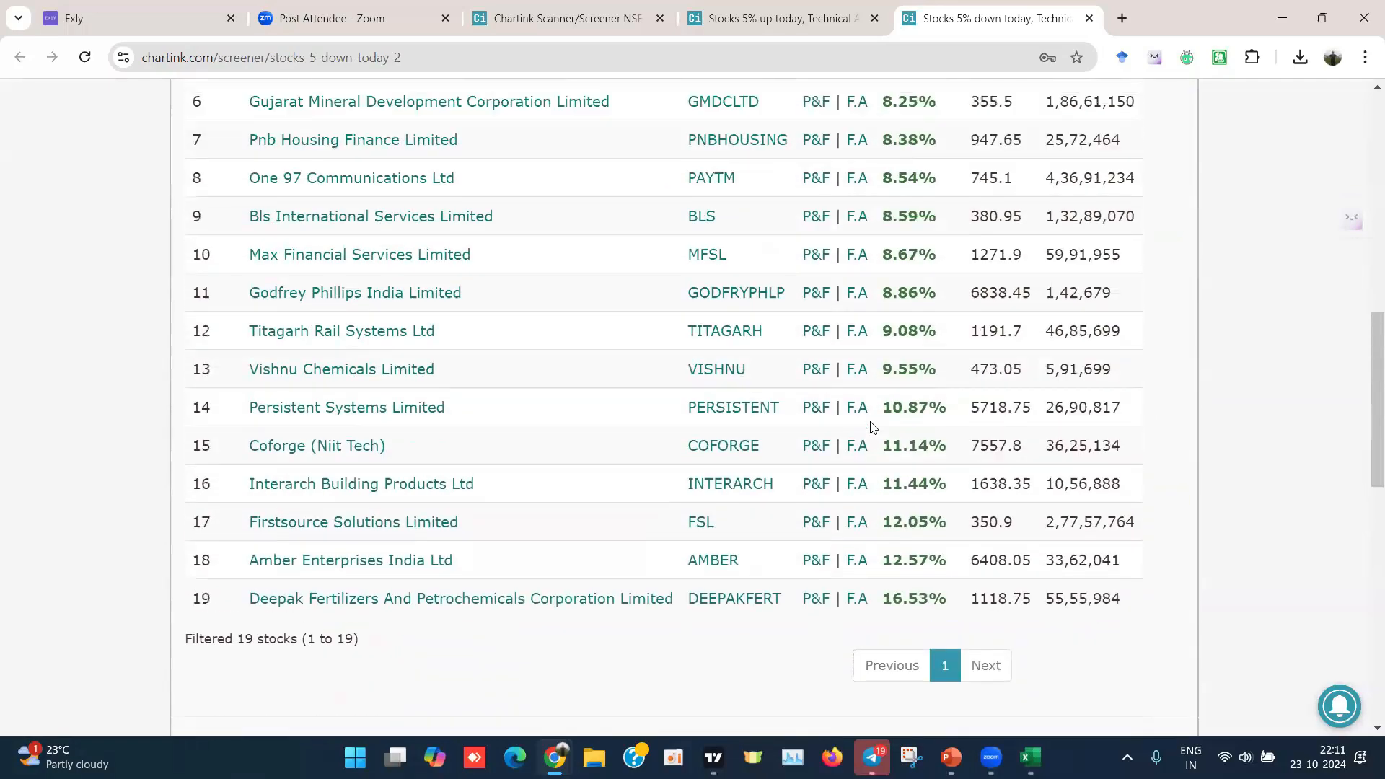
{"action": "scroll", "coordinate": [871, 426], "scroll_direction": "down", "scroll_amount": 3}
{"action": "scroll", "coordinate": [226, 336], "scroll_direction": "down", "scroll_amount": 1}
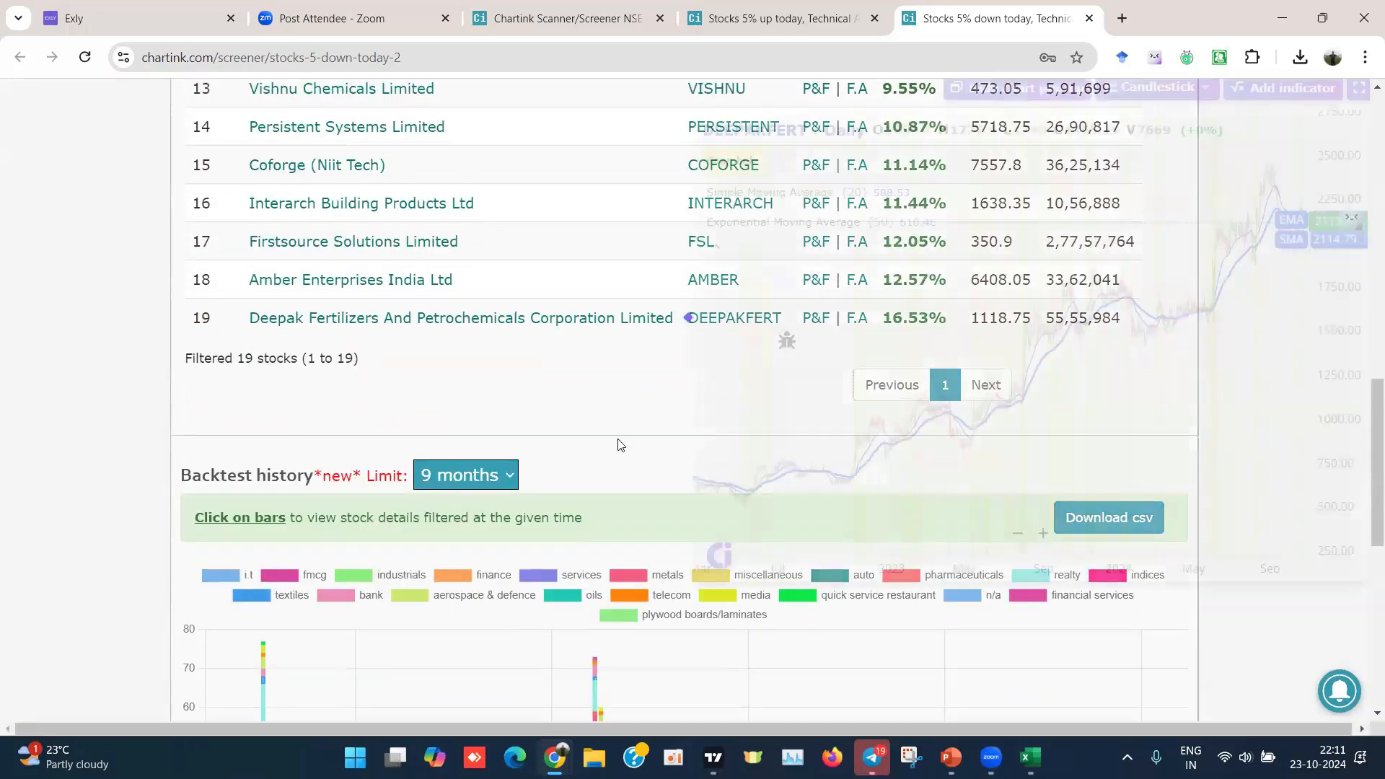
{"action": "scroll", "coordinate": [529, 427], "scroll_direction": "up", "scroll_amount": 3}
{"action": "scroll", "coordinate": [529, 427], "scroll_direction": "up", "scroll_amount": 8}
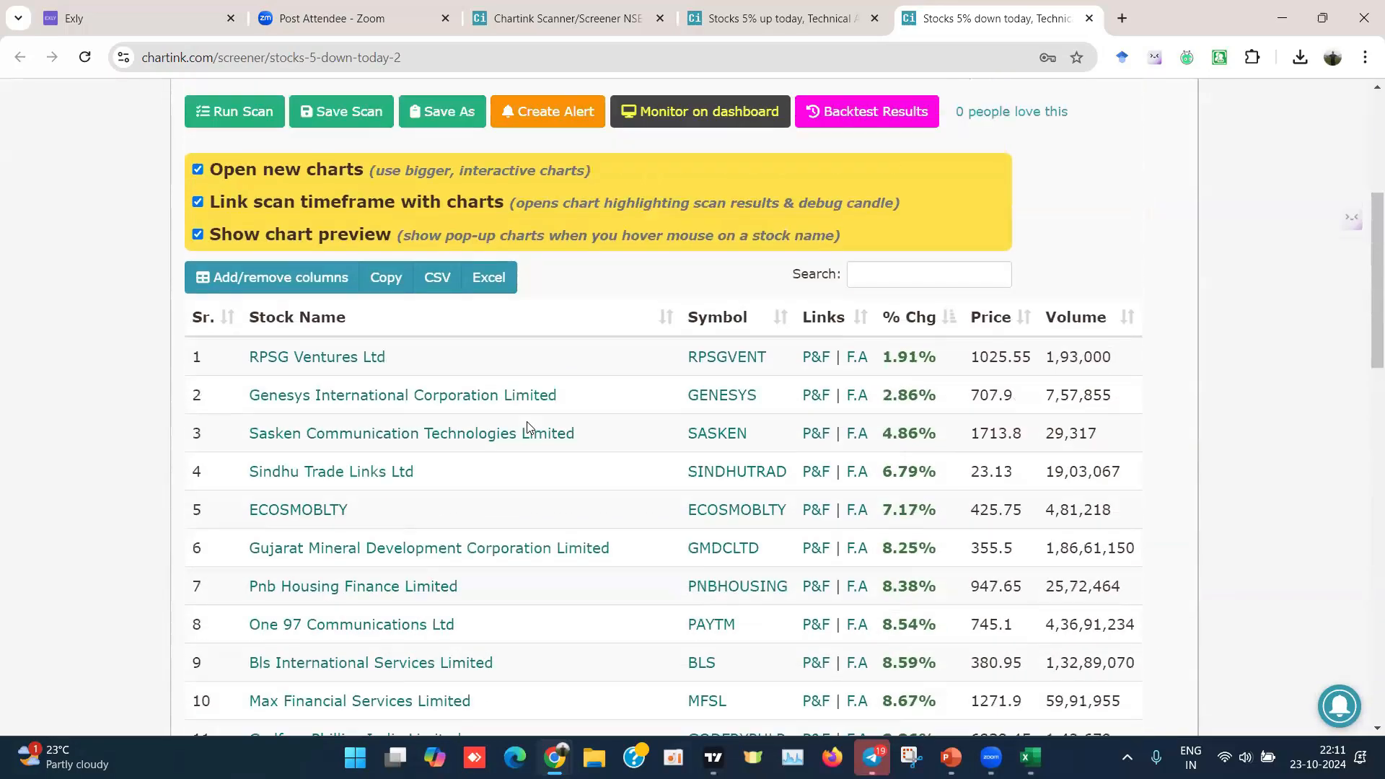
{"action": "scroll", "coordinate": [257, 326], "scroll_direction": "up", "scroll_amount": 2}
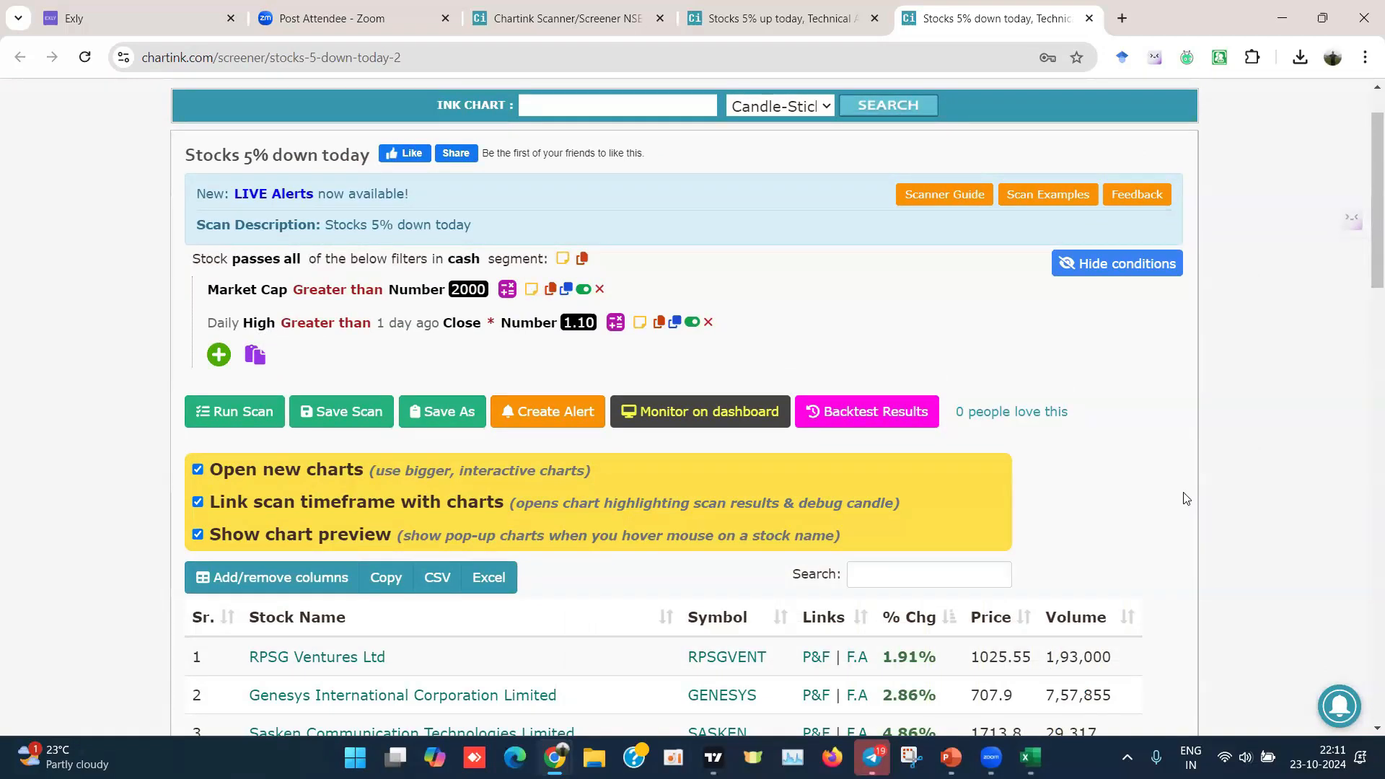
Step: Download the scan's 9-month backtest history as a CSV file
{"action": "scroll", "coordinate": [1182, 498], "scroll_direction": "down", "scroll_amount": 13}
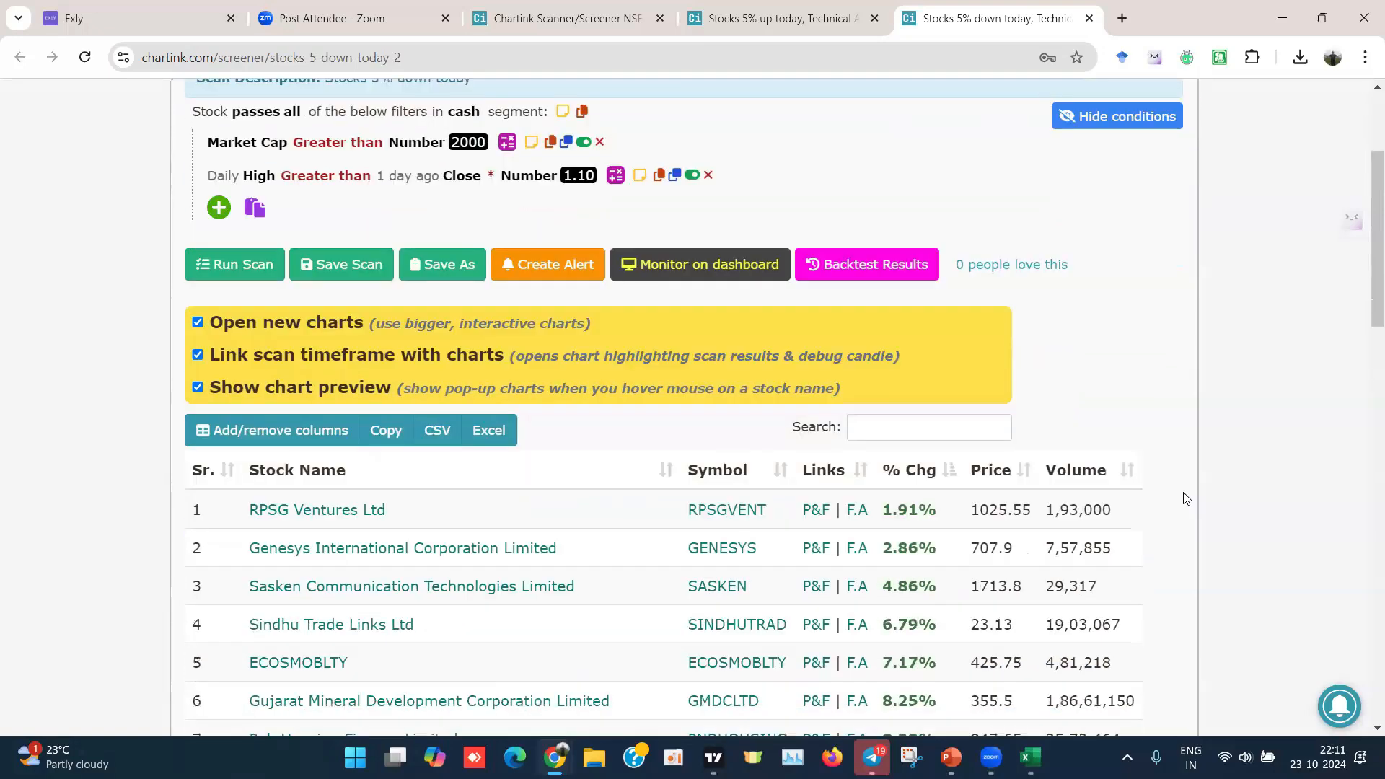
{"action": "scroll", "coordinate": [1182, 497], "scroll_direction": "down", "scroll_amount": 3}
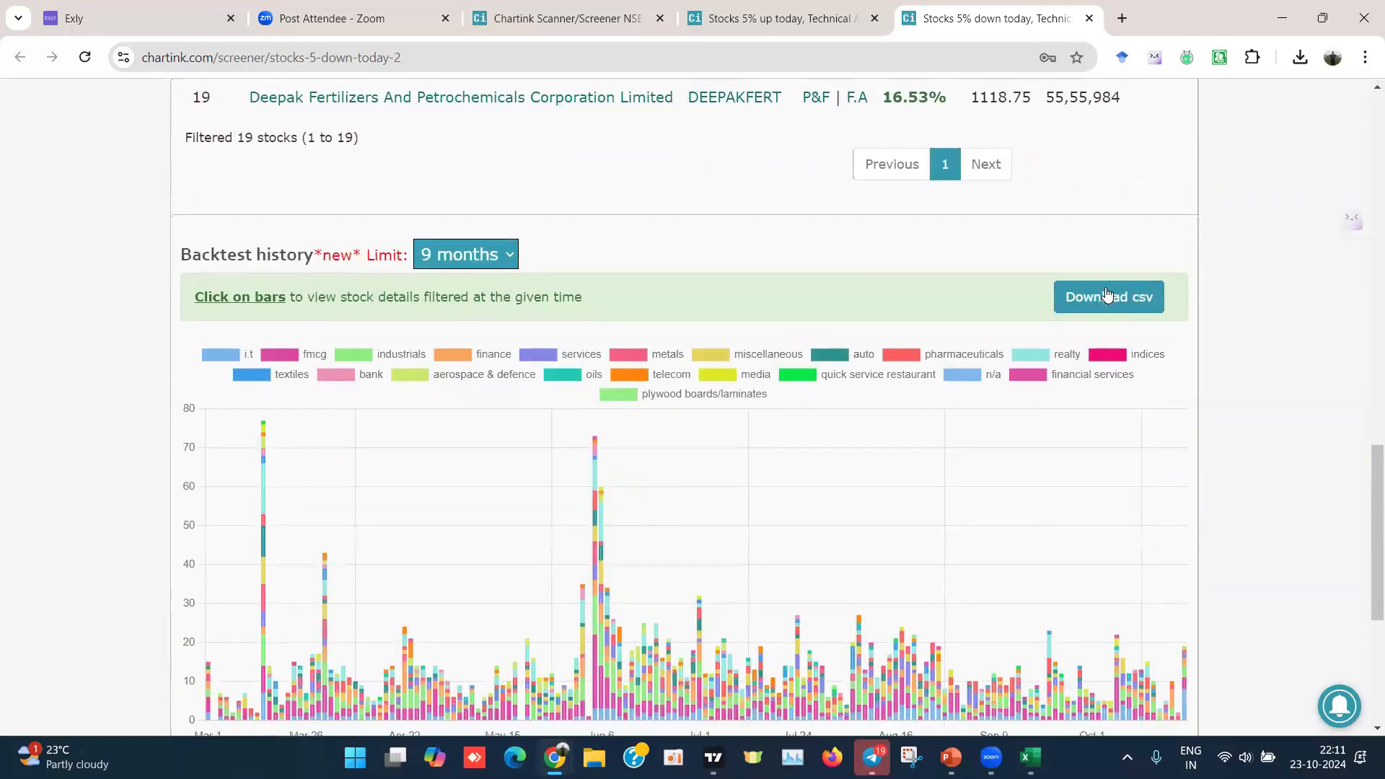
{"action": "left_click", "coordinate": [1106, 295]}
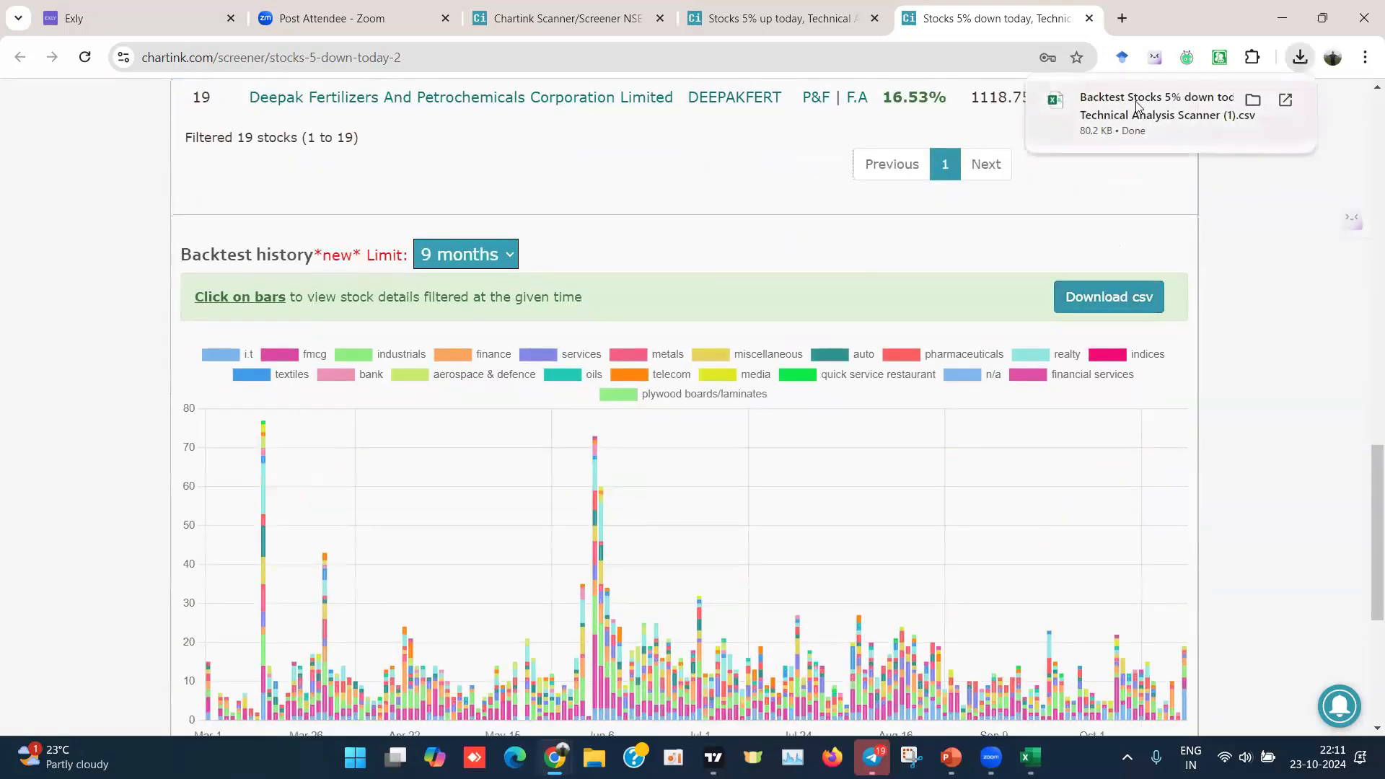
Step: Open the downloaded backtest CSV from its folder in Excel and autofit the date and symbol columns
{"action": "left_click", "coordinate": [1252, 101]}
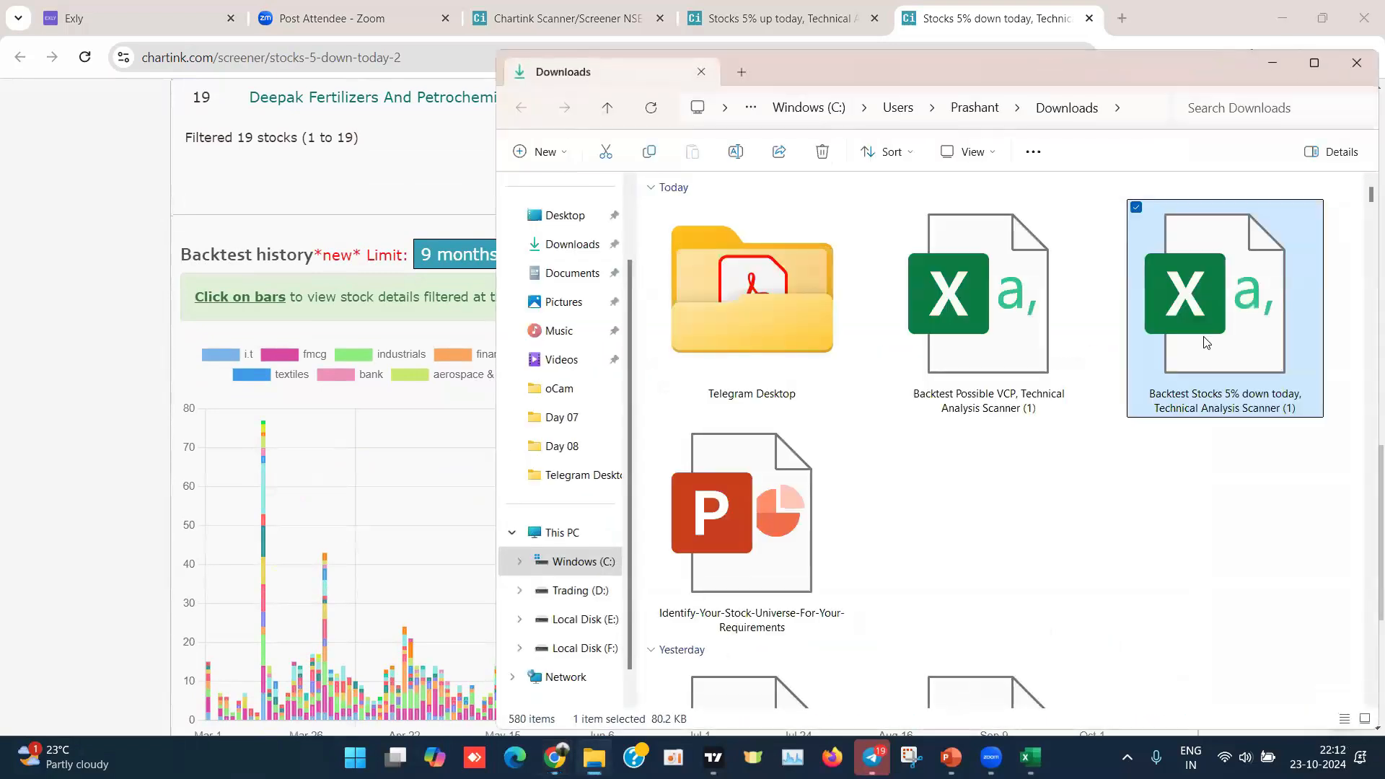
{"action": "double_click", "coordinate": [1207, 343]}
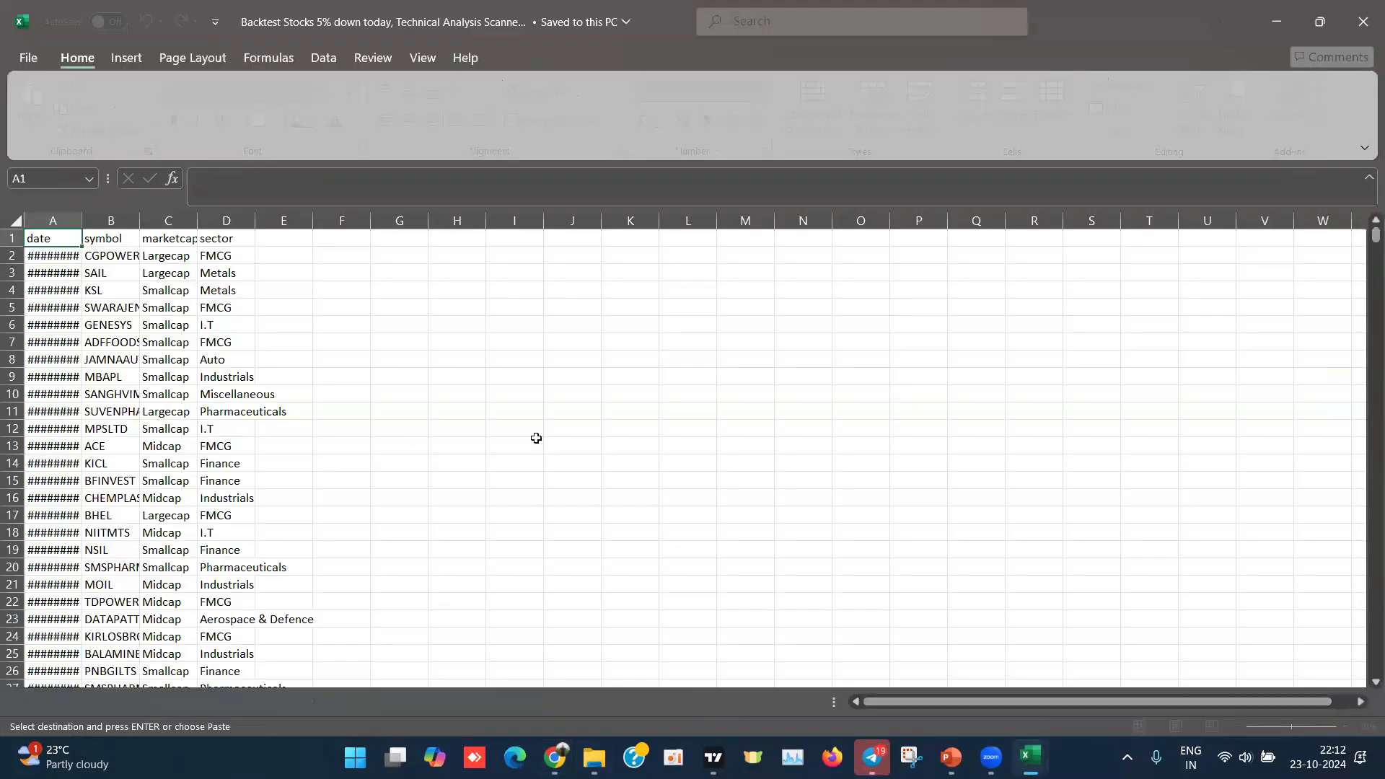
{"action": "double_click", "coordinate": [85, 217]}
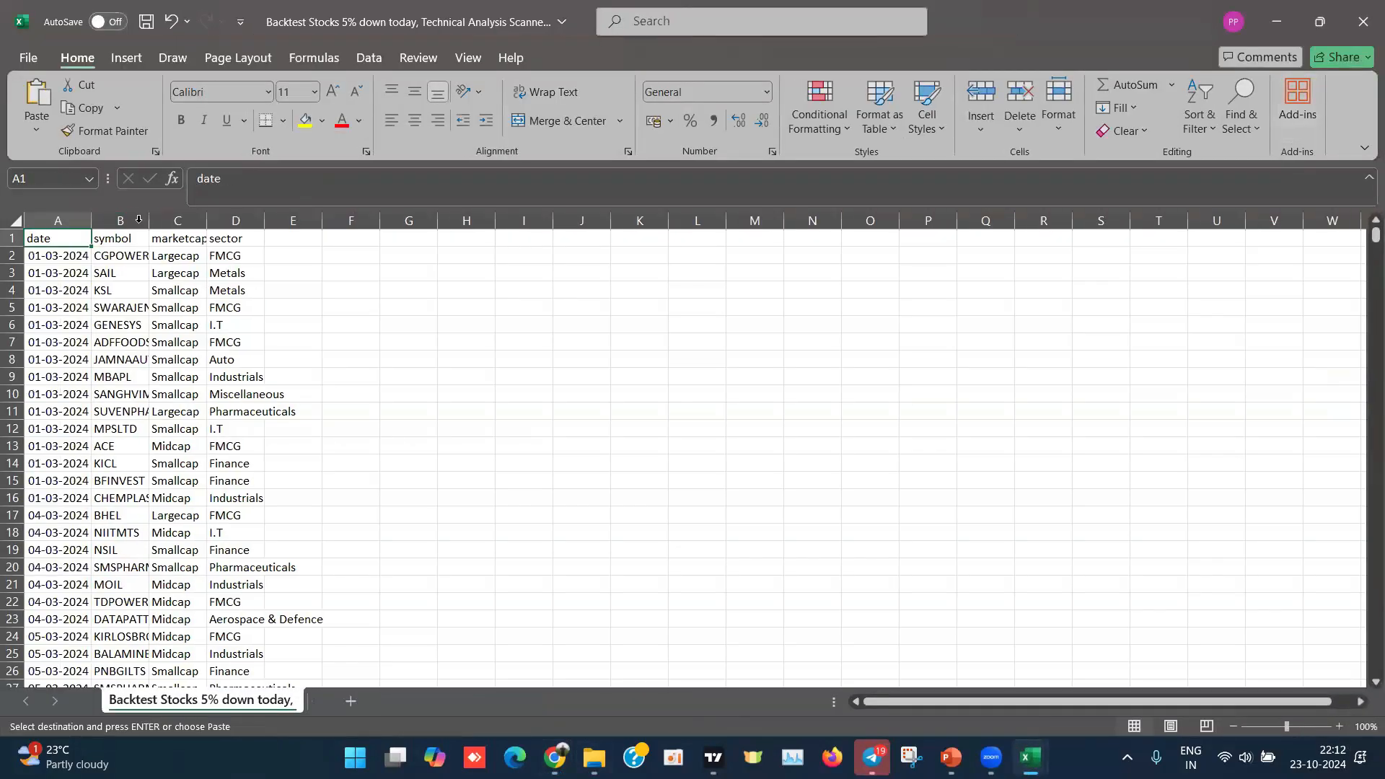
{"action": "double_click", "coordinate": [148, 218]}
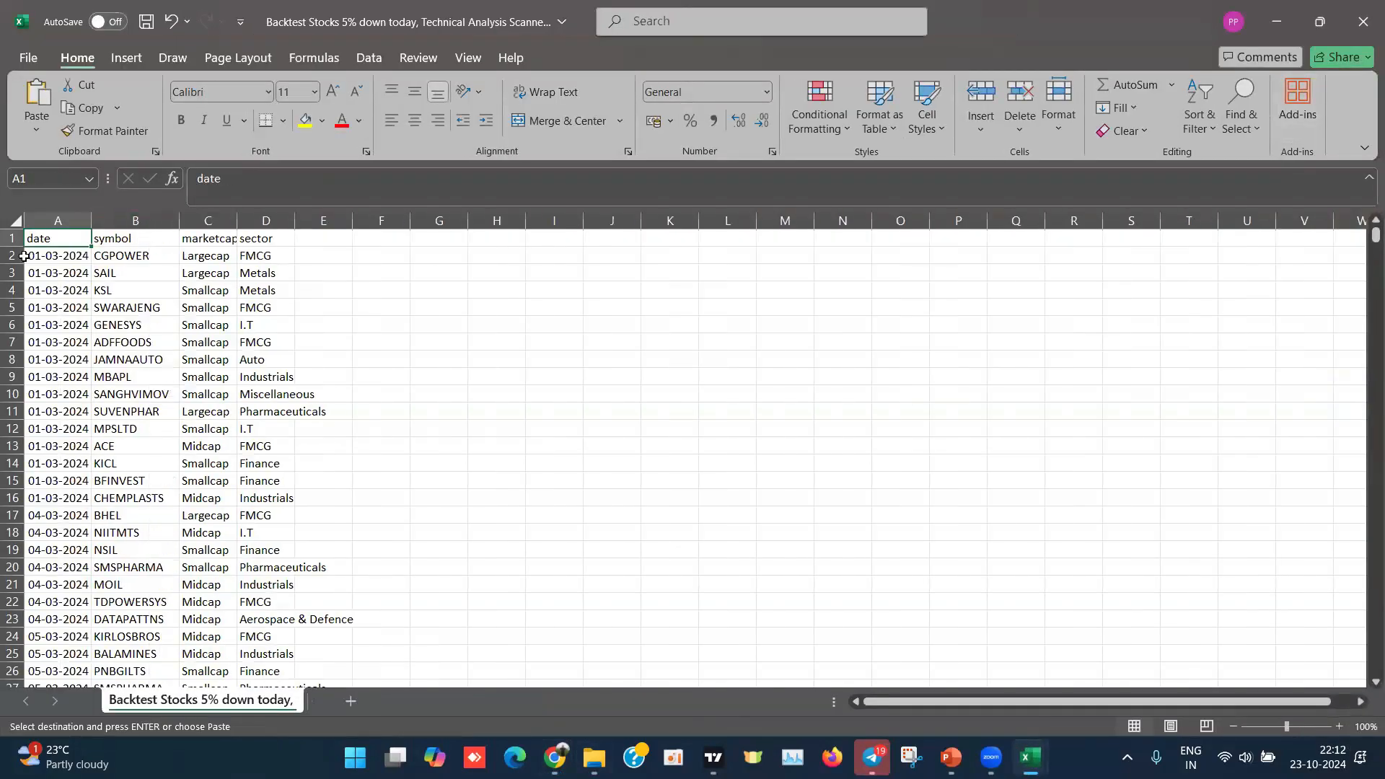
Step: Select the last 700 entries of the symbol column, from B2207 up to B1508, and copy them
{"action": "left_click", "coordinate": [93, 258]}
{"action": "key", "text": "ctrl+Down"}
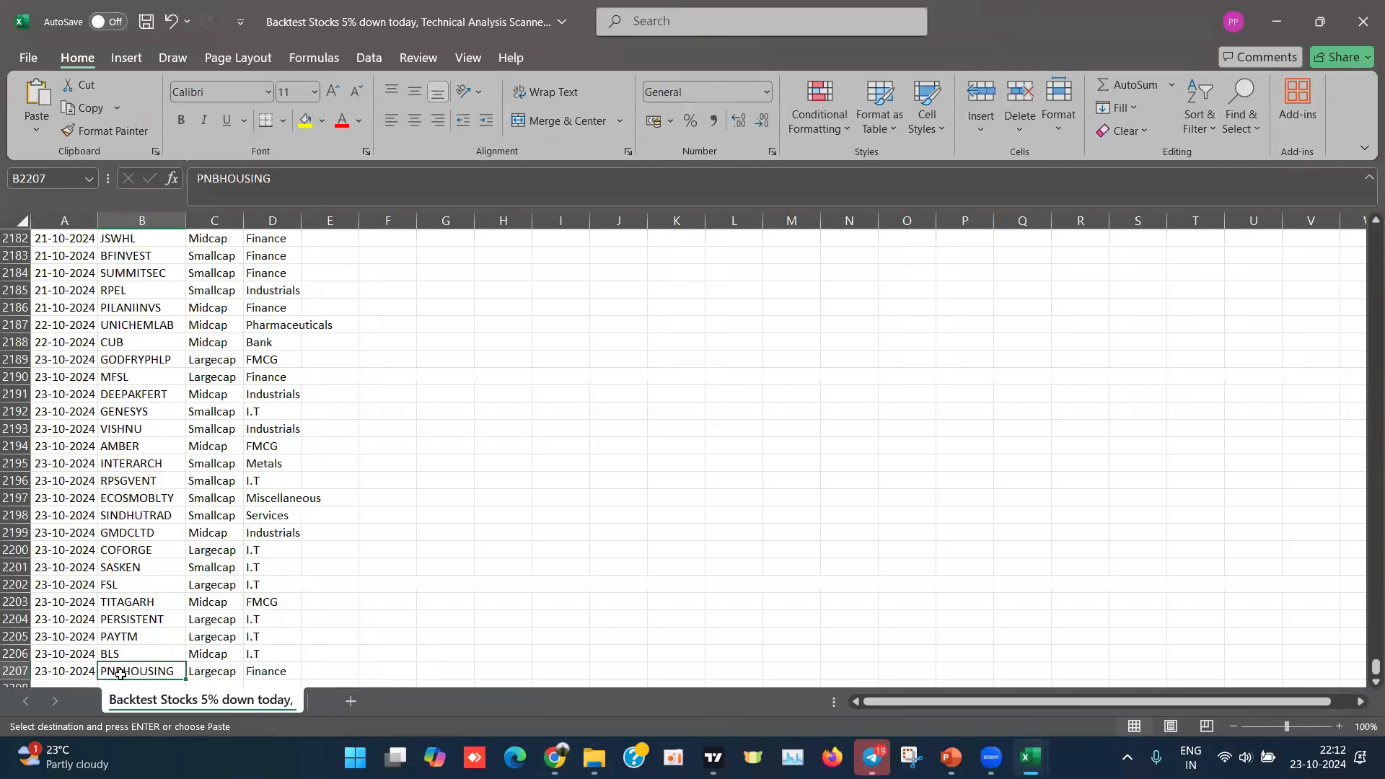
{"action": "left_click_drag", "start_coordinate": [121, 674], "coordinate": [120, 234]}
{"action": "key", "text": "shift+Up"}
{"action": "key", "text": "shift+Up"}
{"action": "key", "text": "shift+Up"}
{"action": "key", "text": "shift+Up"}
{"action": "key", "text": "shift+Up"}
{"action": "key", "text": "shift+Up"}
{"action": "key", "text": "shift+Up"}
{"action": "key", "text": "shift+Up"}
{"action": "key", "text": "shift+Up"}
{"action": "key", "text": "shift+Up"}
{"action": "key", "text": "shift+Up"}
{"action": "key", "text": "shift+Up"}
{"action": "key", "text": "shift+Up"}
{"action": "key", "text": "shift+Up"}
{"action": "key", "text": "shift+Up"}
{"action": "key", "text": "shift+Up"}
{"action": "key", "text": "shift+Up"}
{"action": "key", "text": "shift+Up"}
{"action": "key", "text": "shift+Up"}
{"action": "key", "text": "shift+Up"}
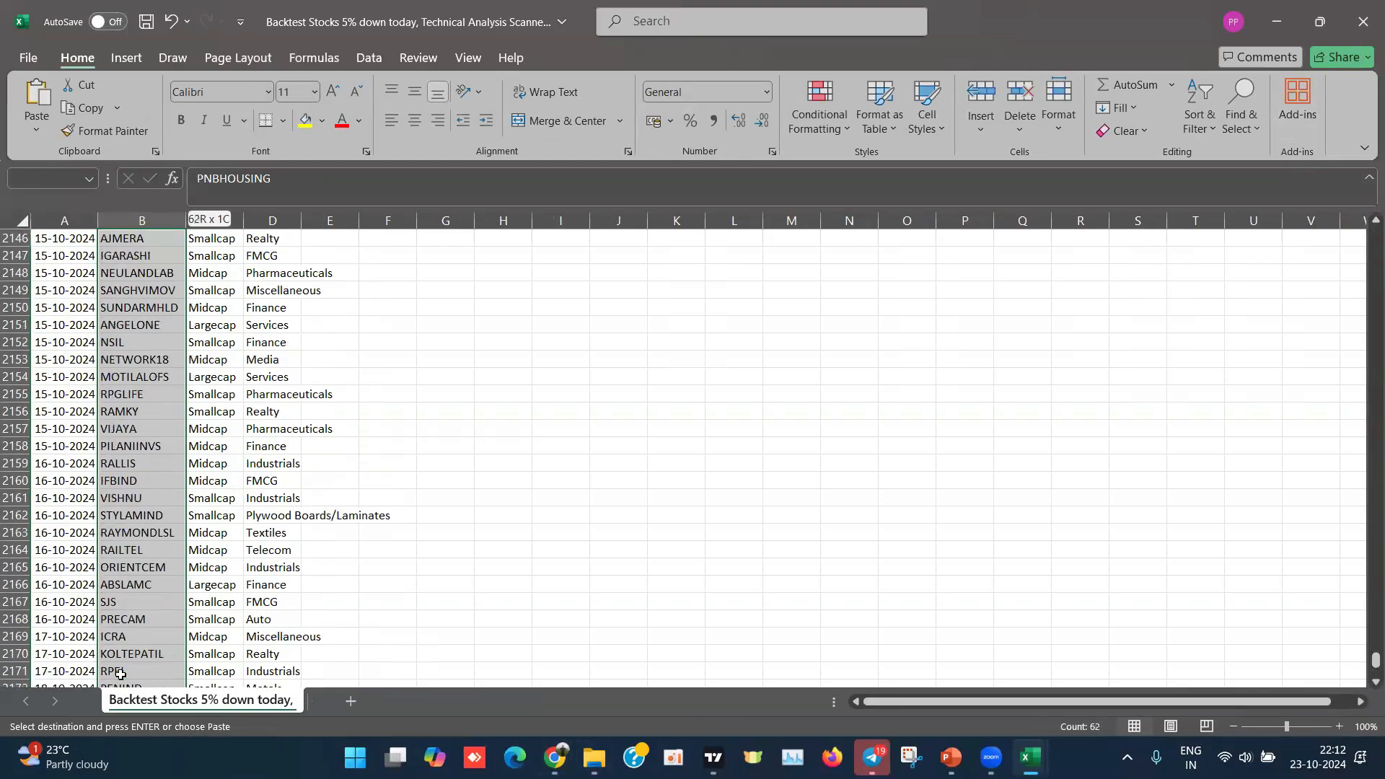
{"action": "key", "text": "shift+Page_Up"}
{"action": "key", "text": "shift+Page_Up"}
{"action": "key", "text": "shift+Page_Up"}
{"action": "key", "text": "shift+Page_Up"}
{"action": "key", "text": "shift+Page_Up"}
{"action": "key", "text": "shift+Page_Up"}
{"action": "key", "text": "shift+Page_Up"}
{"action": "key", "text": "shift+Page_Up"}
{"action": "key", "text": "shift+Page_Up"}
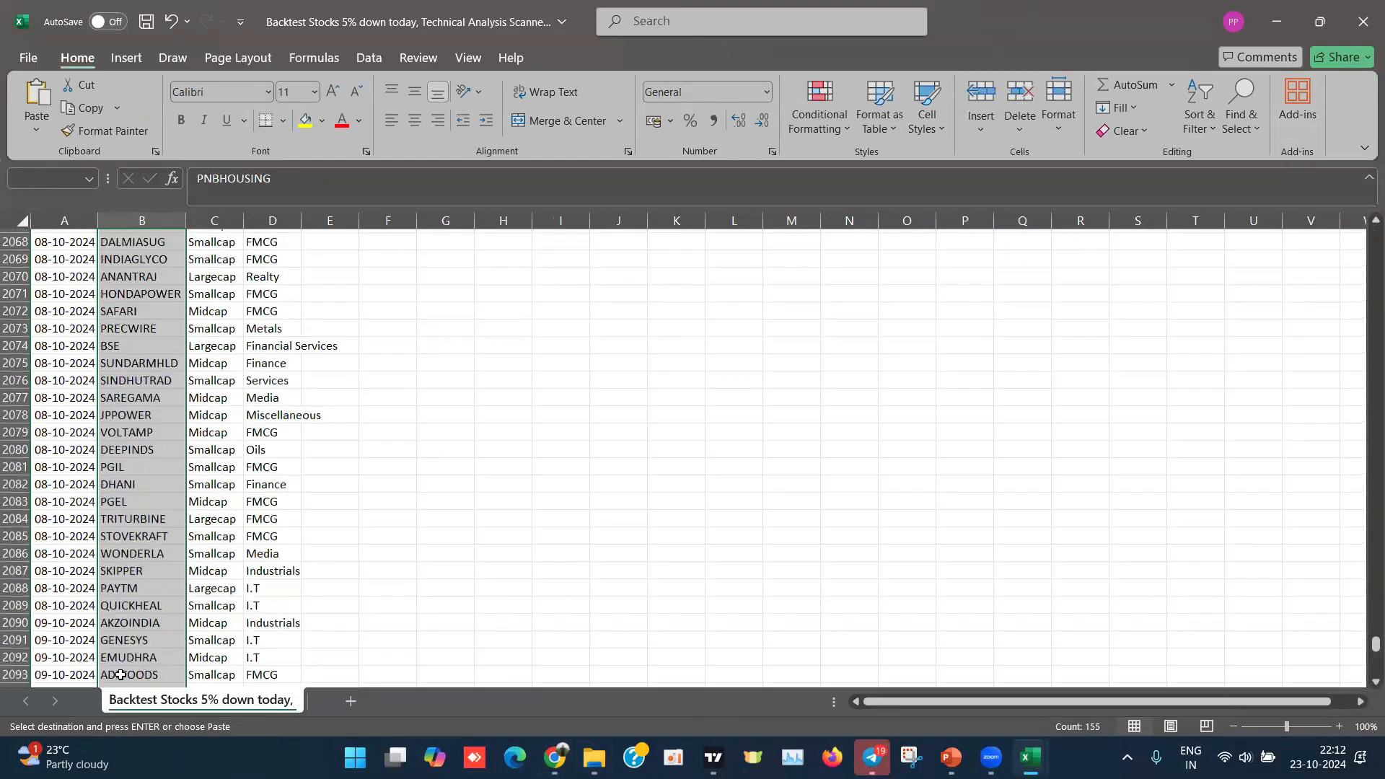
{"action": "key", "text": "shift+Page_Up"}
{"action": "key", "text": "shift+Page_Up"}
{"action": "key", "text": "shift+Page_Up"}
{"action": "key", "text": "shift+Page_Up"}
{"action": "key", "text": "shift+Page_Up"}
{"action": "key", "text": "shift+Page_Up"}
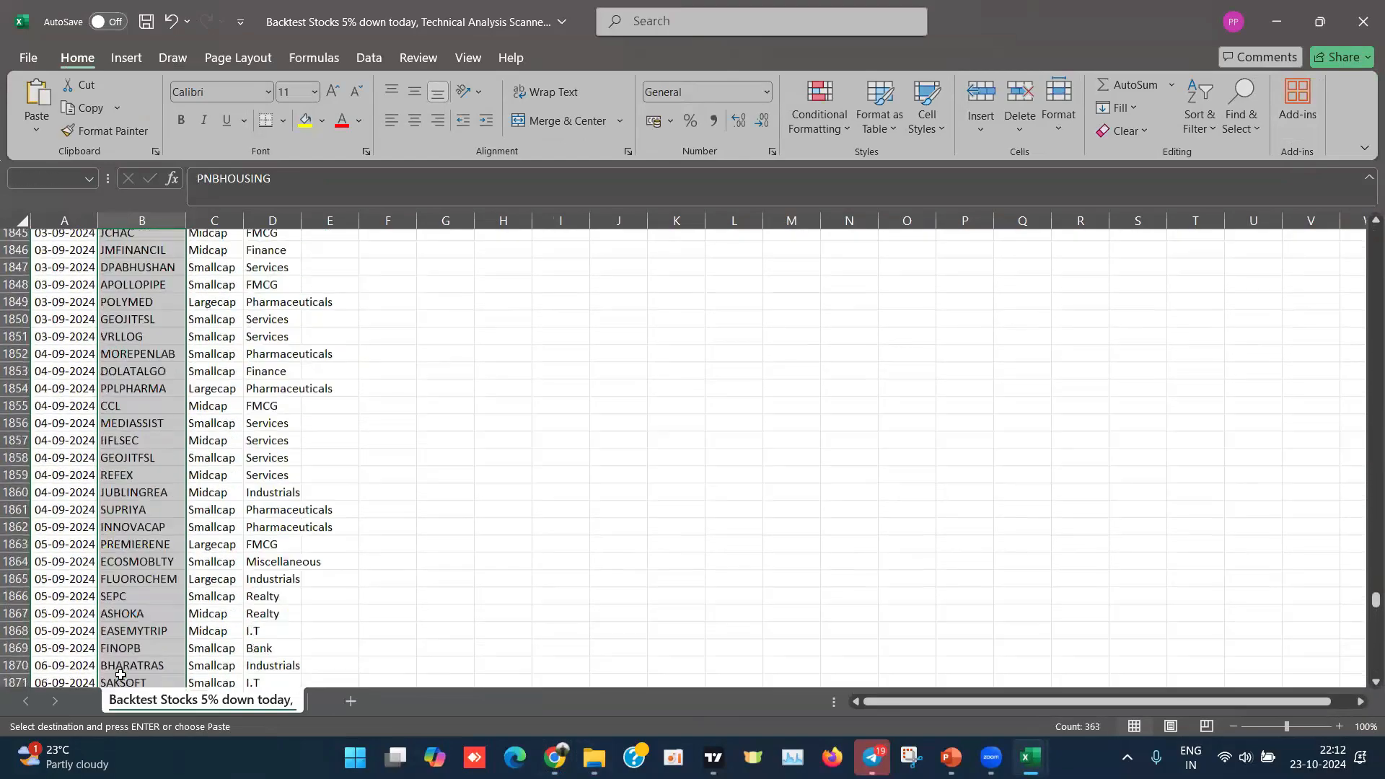
{"action": "key", "text": "shift+Page_Up"}
{"action": "key", "text": "shift+Page_Up"}
{"action": "key", "text": "shift+Page_Up"}
{"action": "key", "text": "shift+Page_Up"}
{"action": "key", "text": "shift+Page_Up"}
{"action": "key", "text": "shift+Page_Up"}
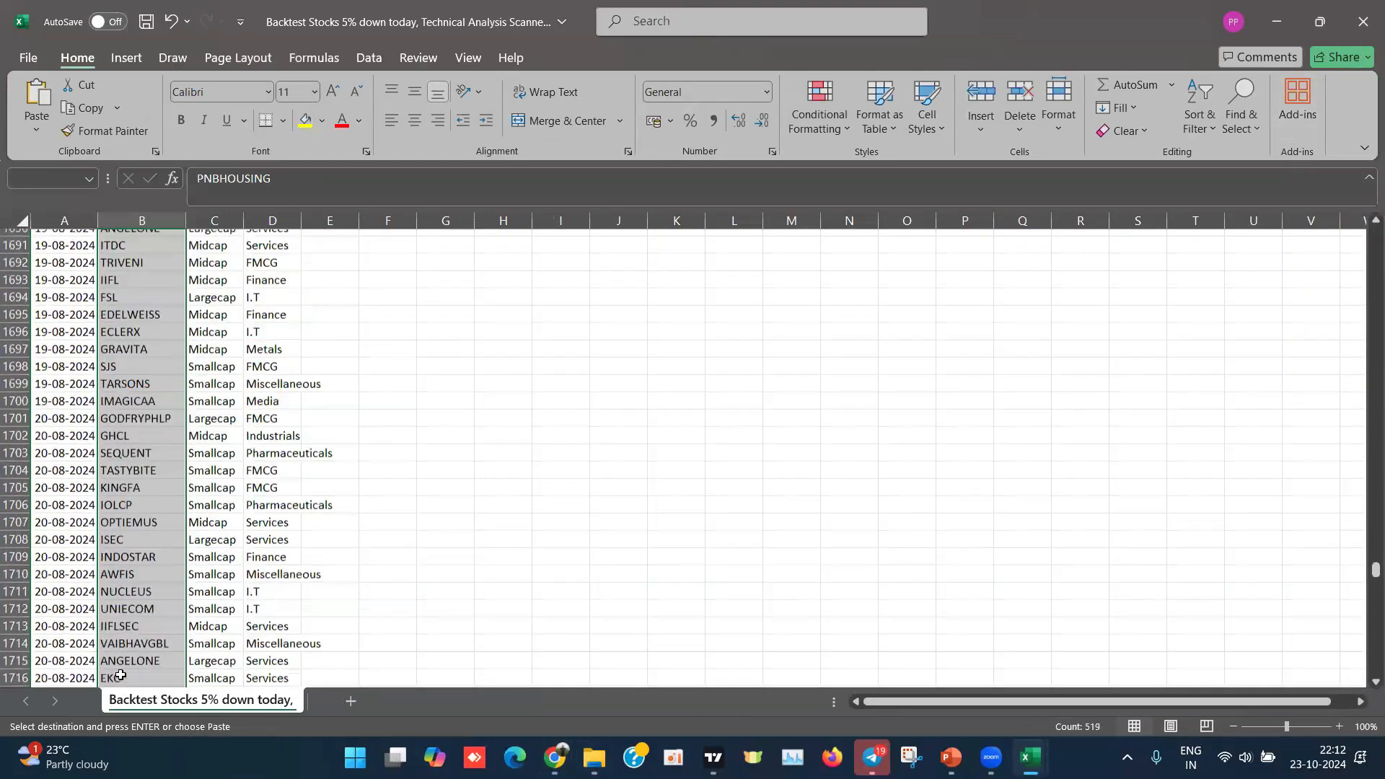
{"action": "key", "text": "shift+Page_Up"}
{"action": "key", "text": "shift+Page_Up"}
{"action": "key", "text": "shift+Page_Up"}
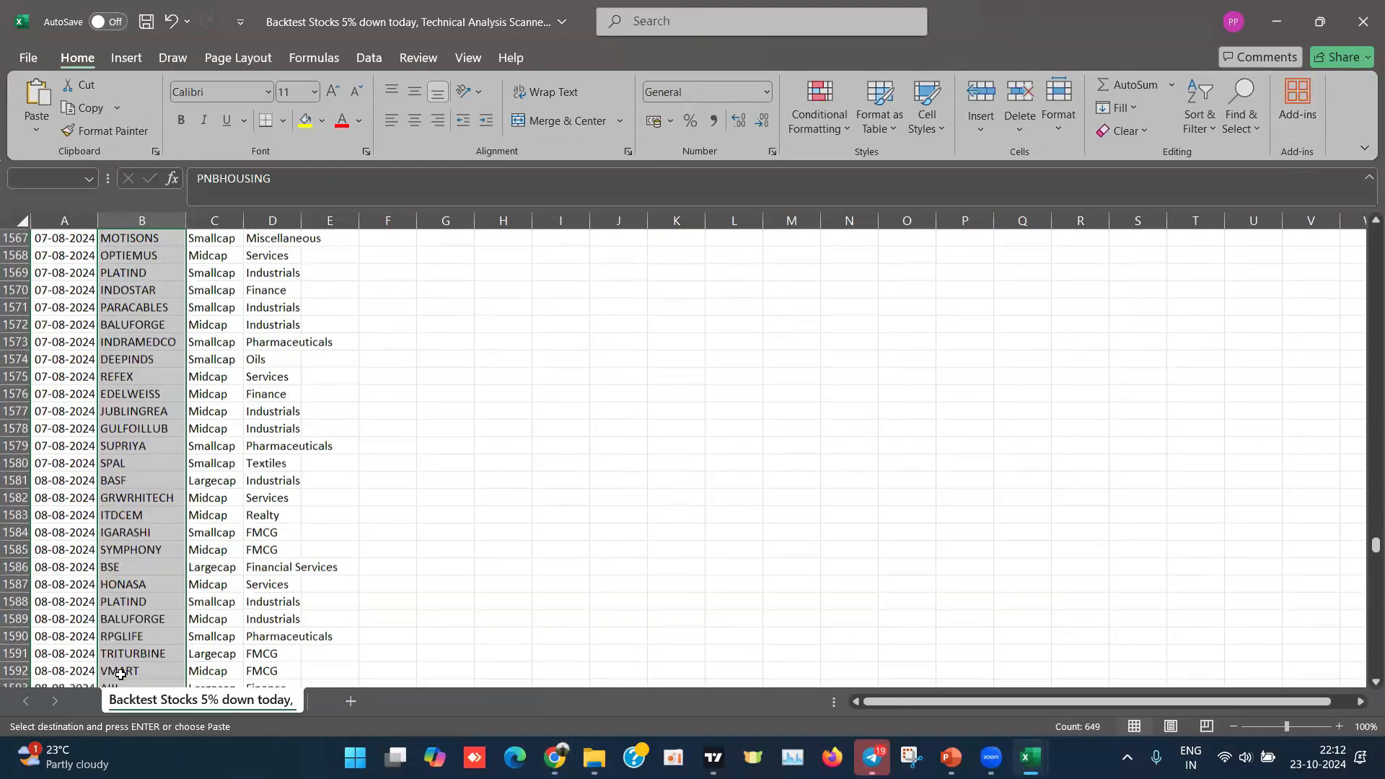
{"action": "key", "text": "shift+Down"}
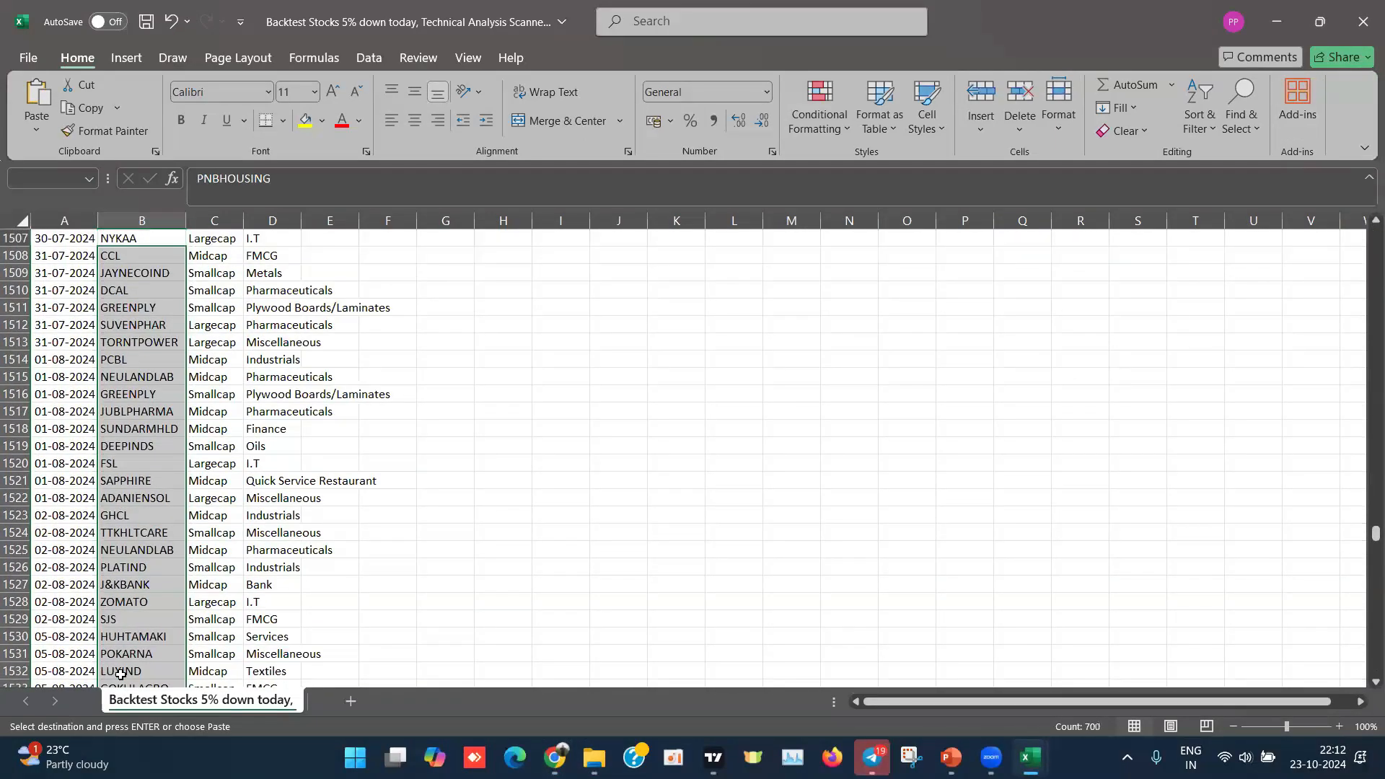
{"action": "key", "text": "ctrl+c"}
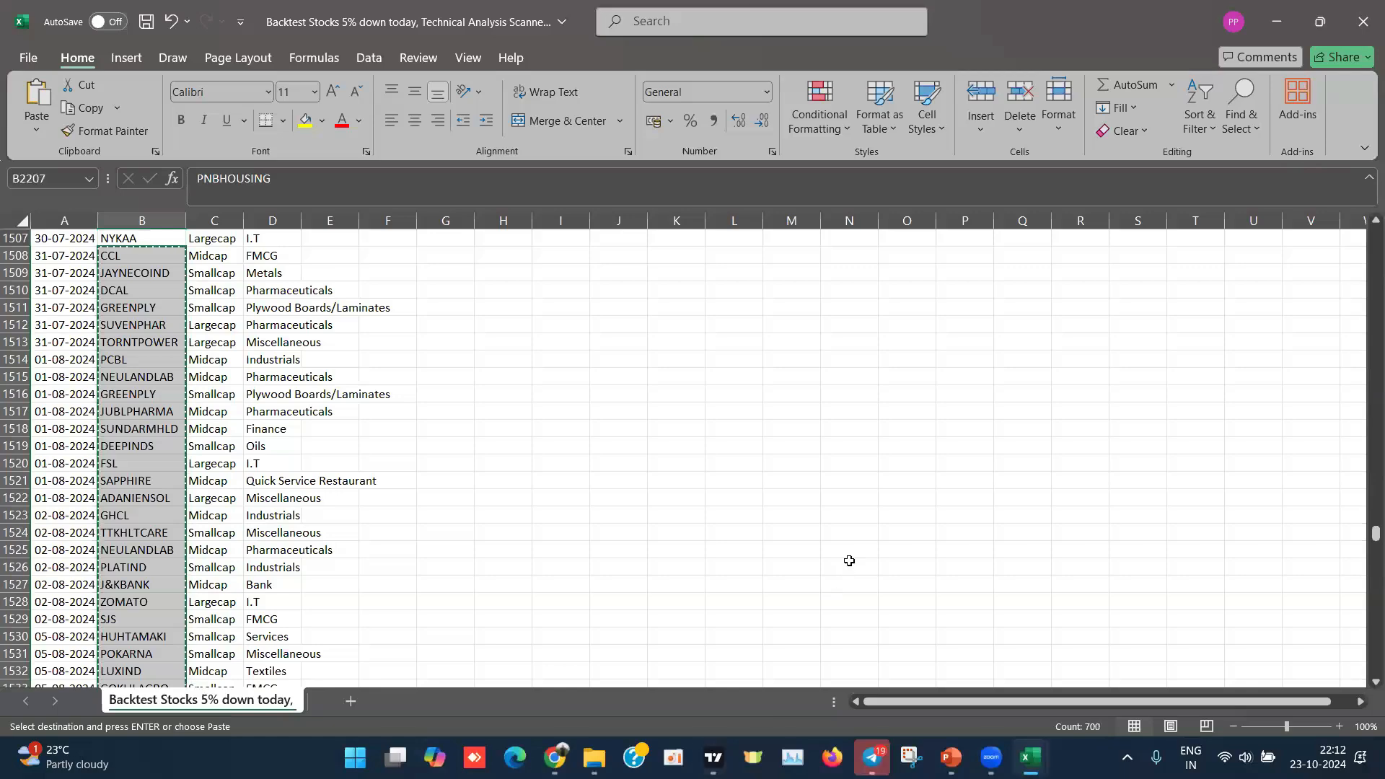
Step: Switch to the Convert to Trading View workbook, paste the copied symbols at K1 of the TV Watchlist sheet and autofit column K
{"action": "mouse_move", "coordinate": [1030, 757]}
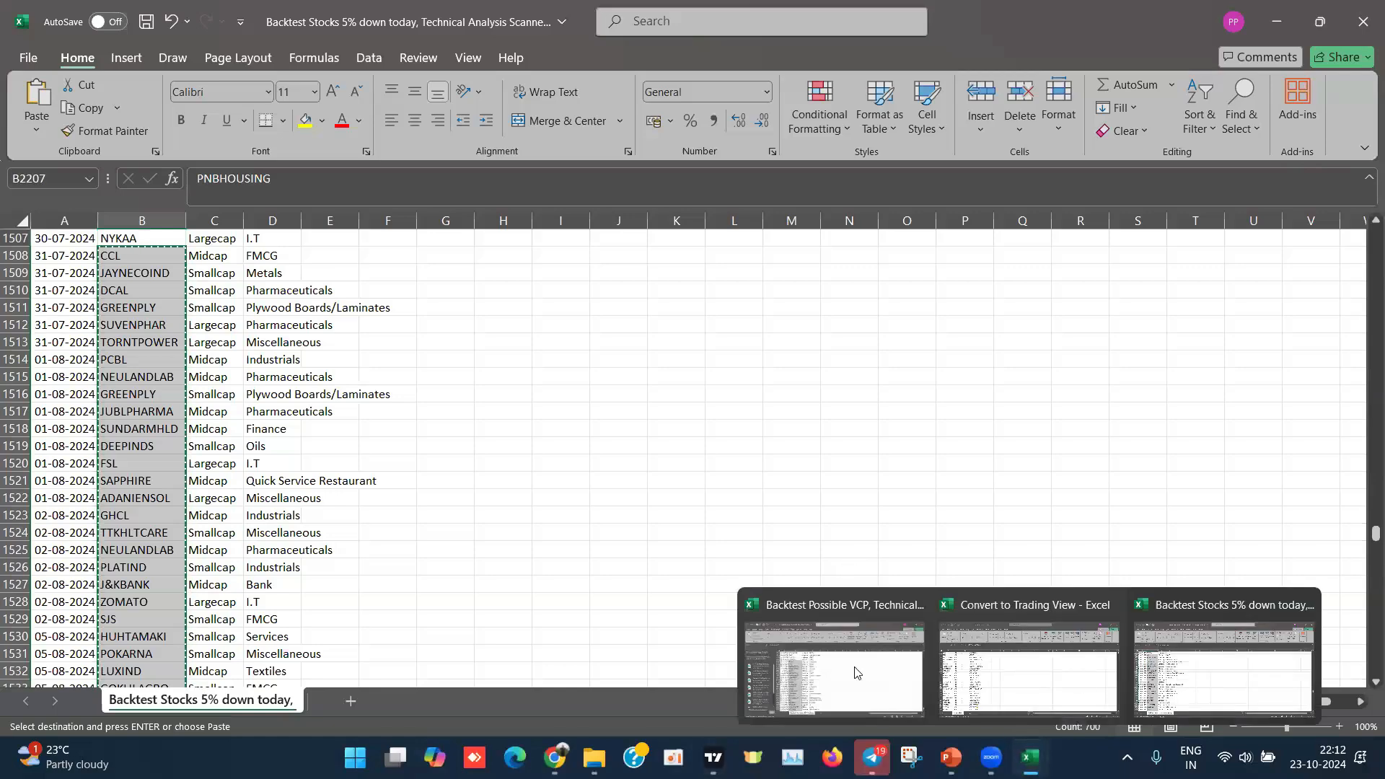
{"action": "left_click", "coordinate": [1028, 667]}
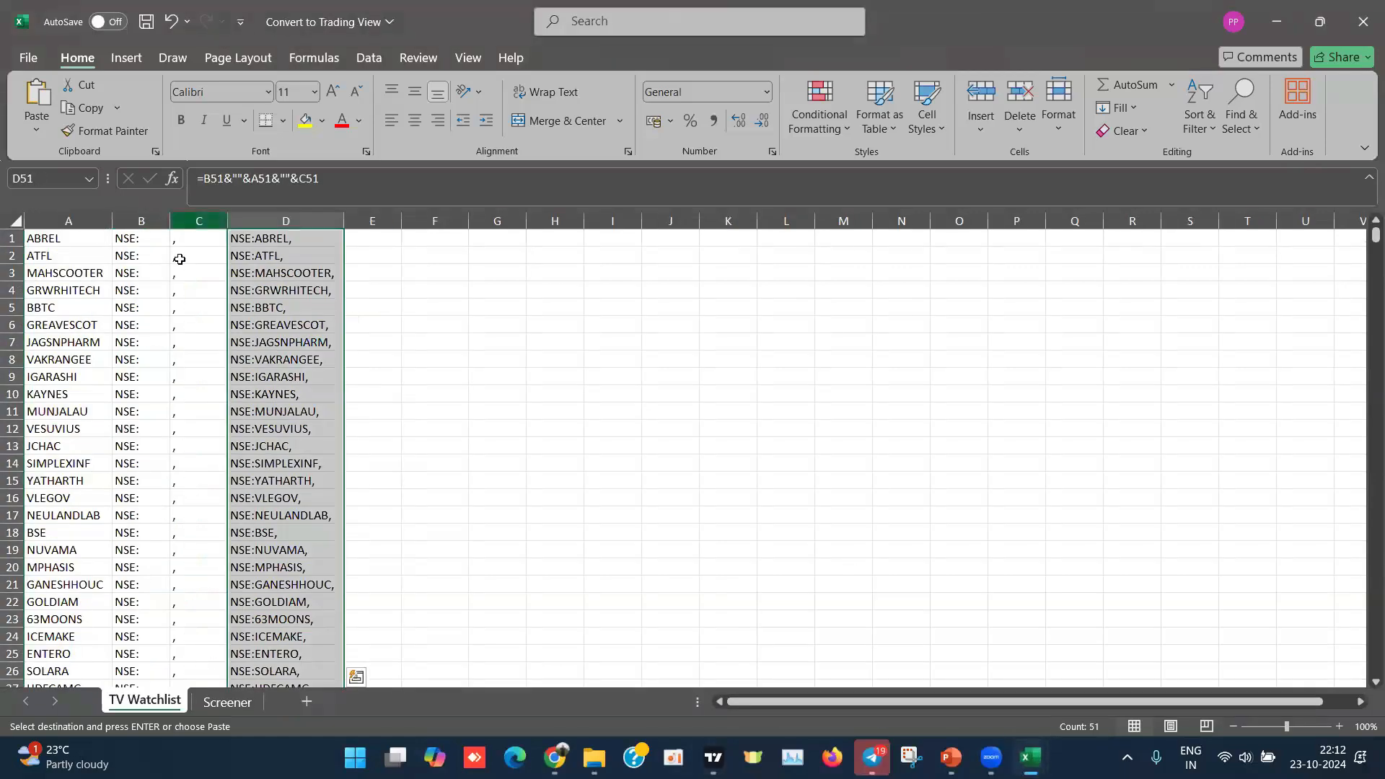
{"action": "left_click", "coordinate": [56, 214]}
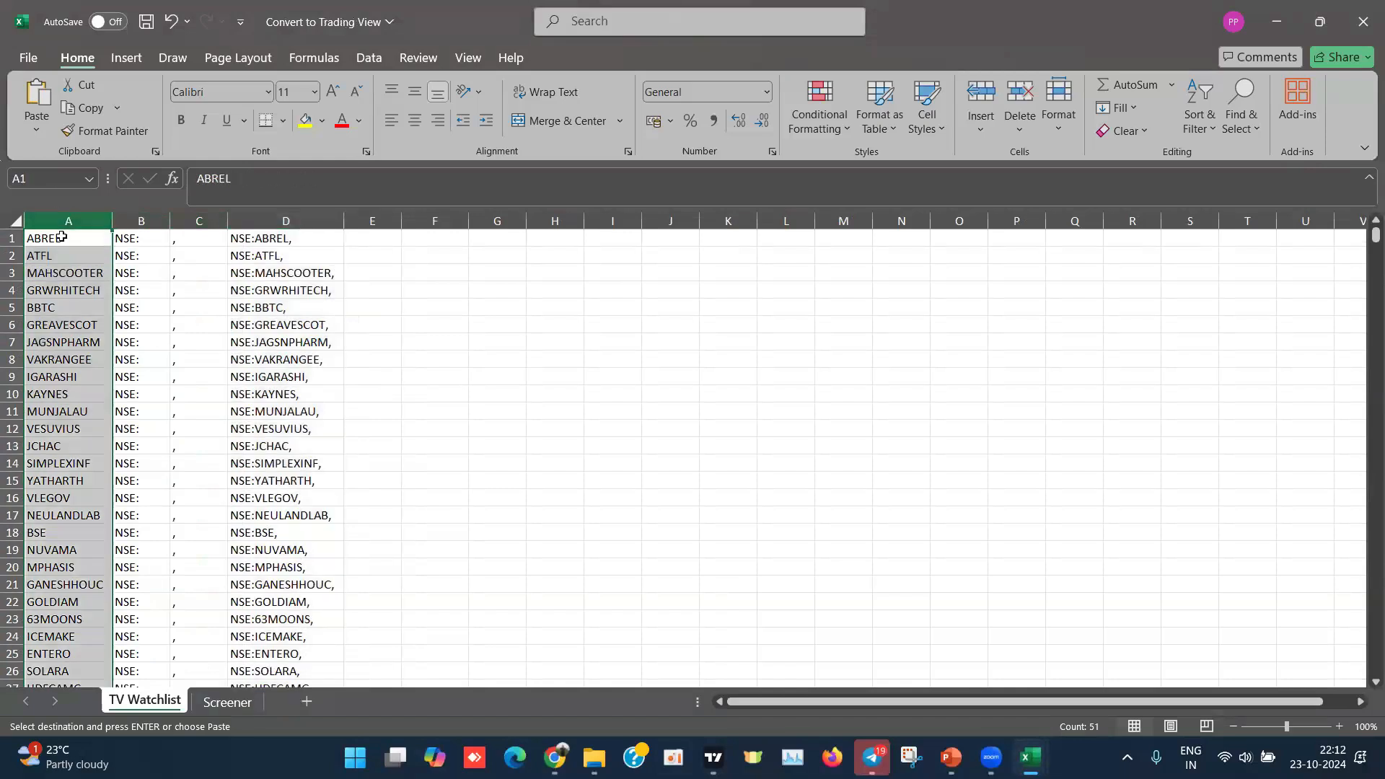
{"action": "left_click", "coordinate": [719, 239]}
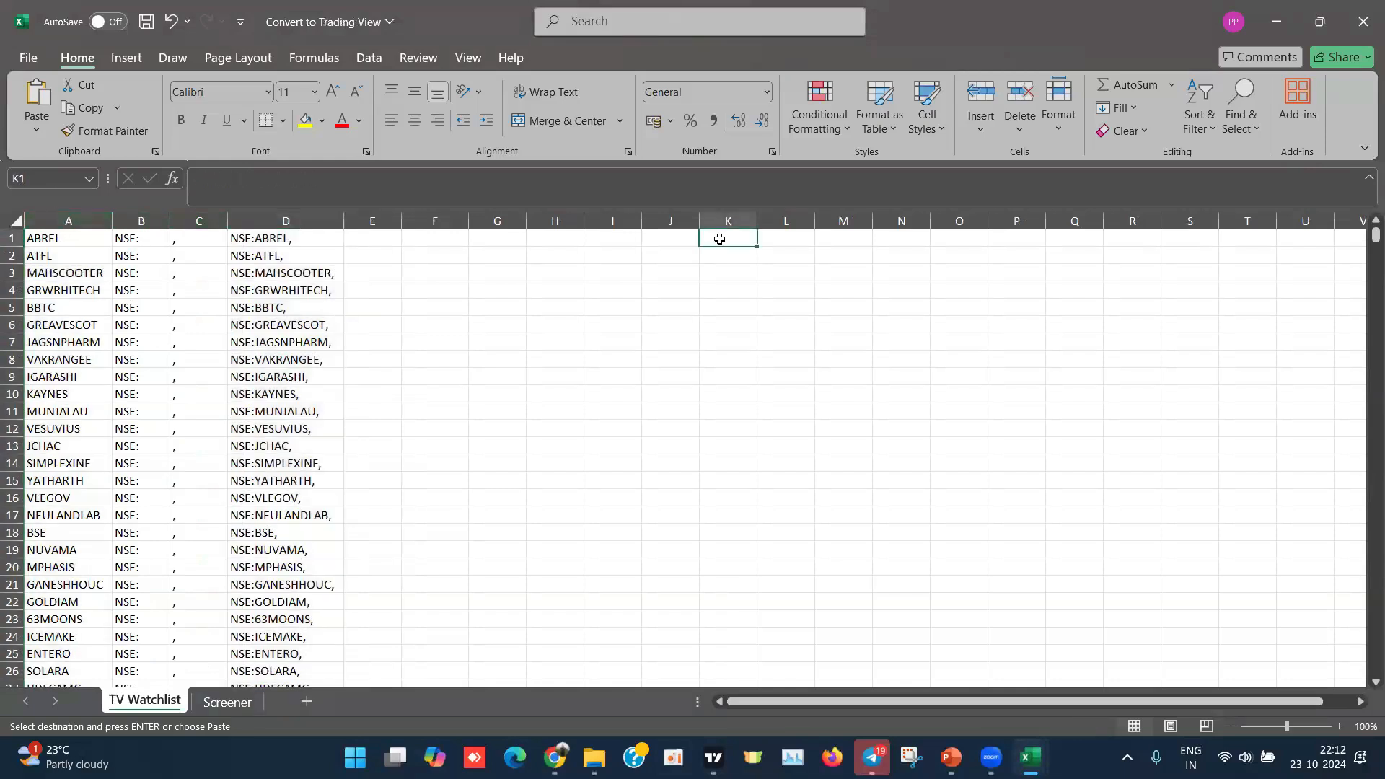
{"action": "key", "text": "ctrl+v"}
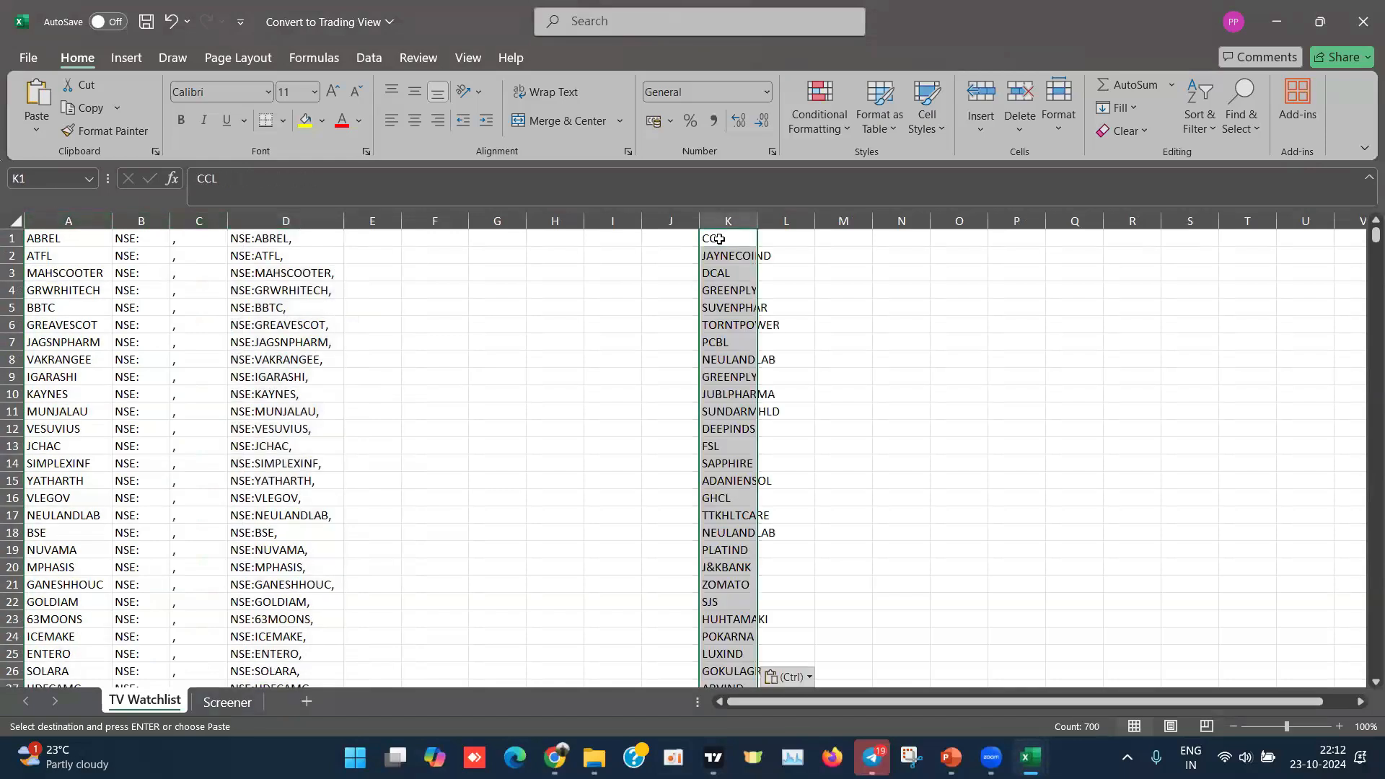
{"action": "double_click", "coordinate": [762, 217]}
Step: Copy the symbols in column K and paste them over the existing symbol list in column A
{"action": "left_click", "coordinate": [745, 222]}
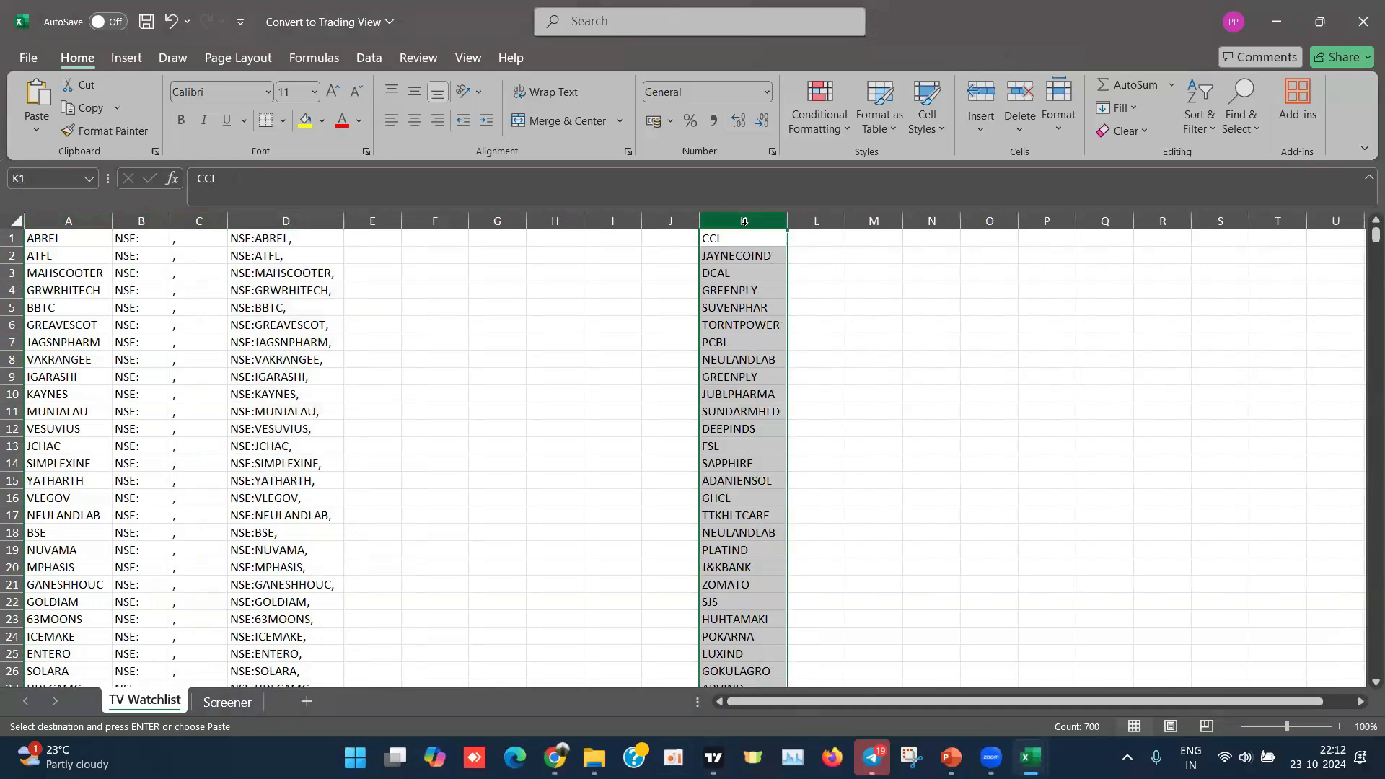
{"action": "key", "text": "ctrl+Down"}
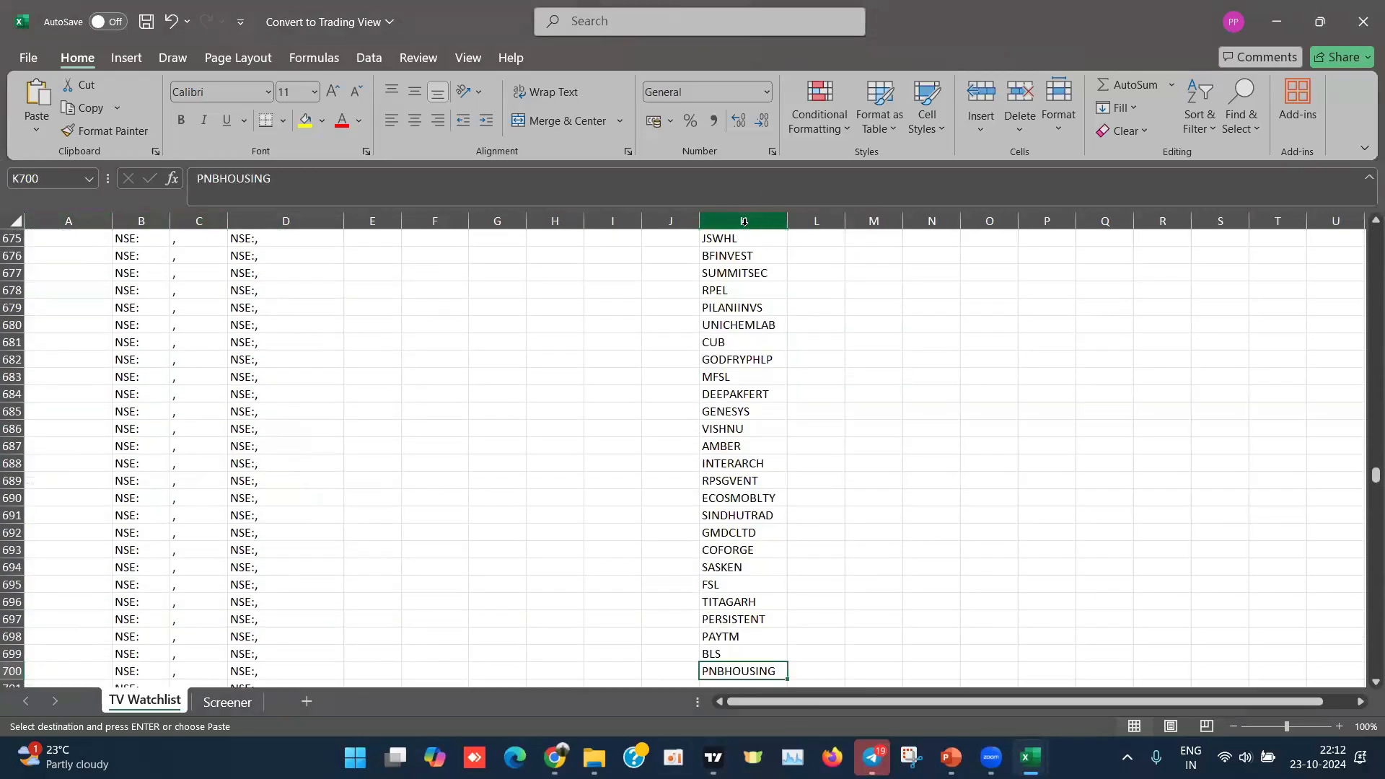
{"action": "key", "text": "shift+Up"}
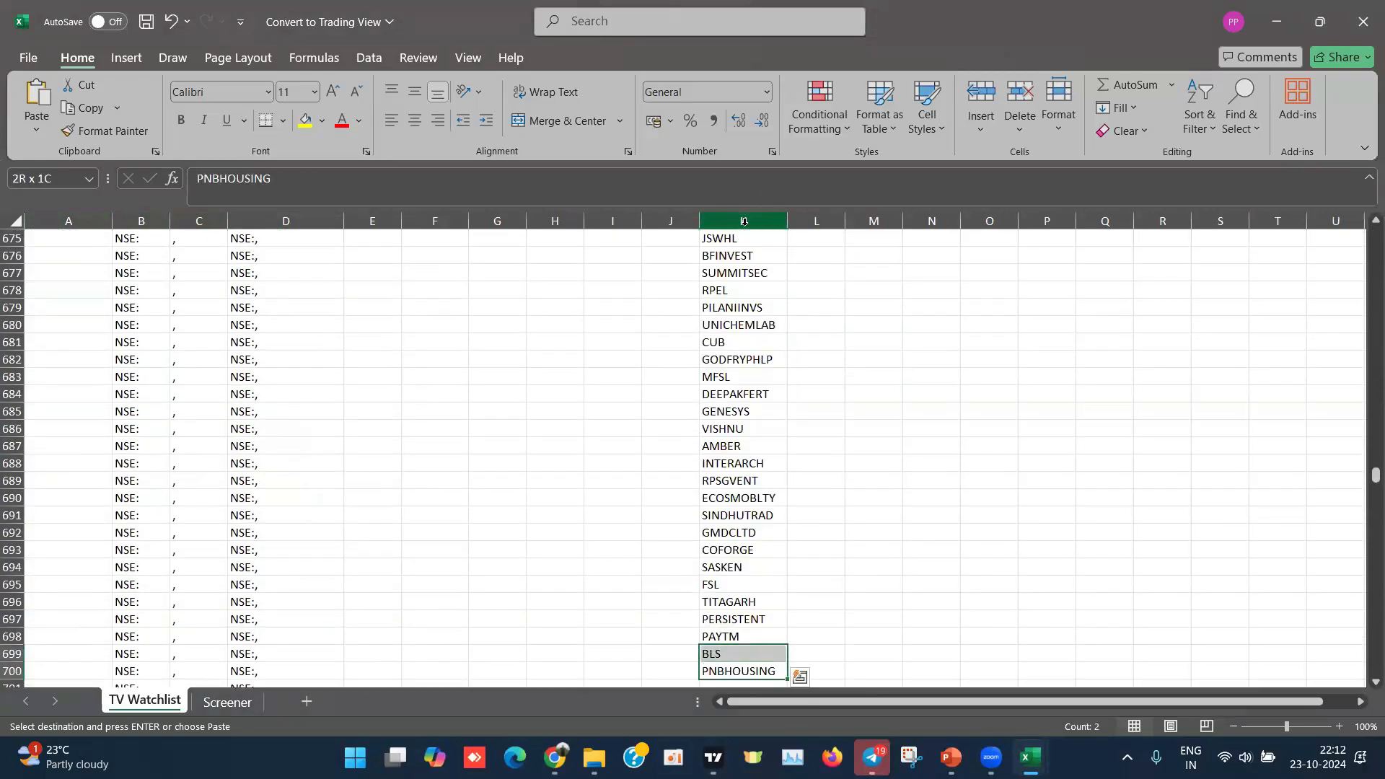
{"action": "key", "text": "Down"}
{"action": "key", "text": "Up"}
{"action": "key", "text": "ctrl+Up"}
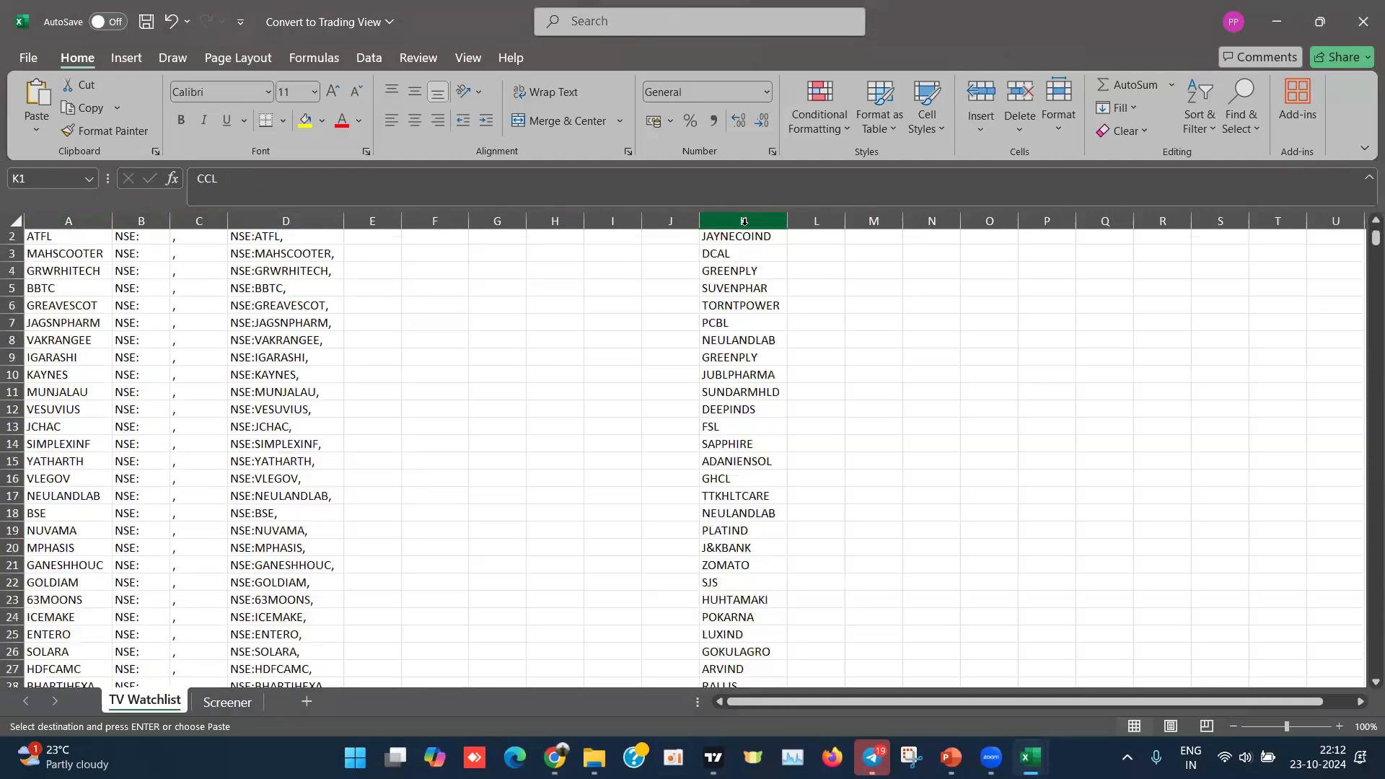
{"action": "scroll", "coordinate": [748, 217], "scroll_direction": "up", "scroll_amount": 1}
{"action": "key", "text": "ctrl+shift+Down"}
{"action": "key", "text": "ctrl+c"}
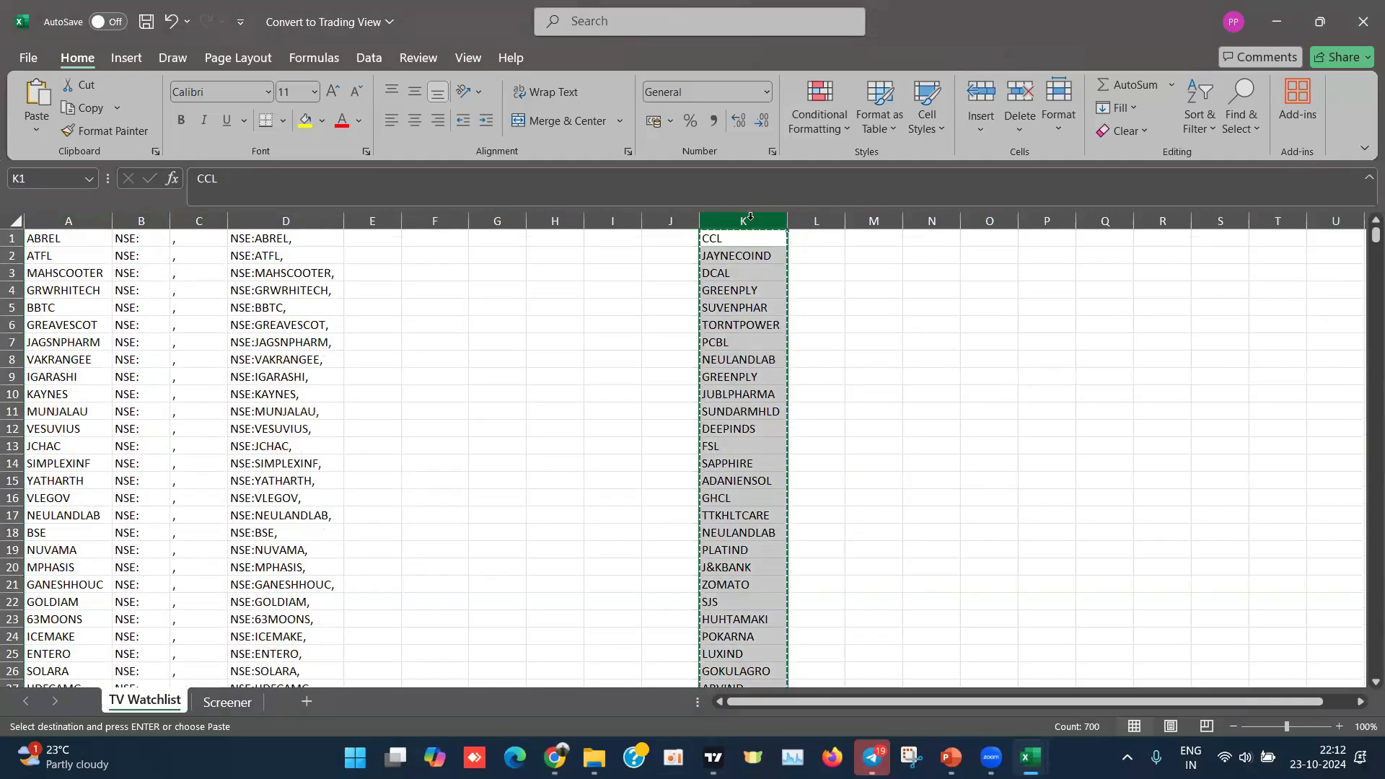
{"action": "left_click", "coordinate": [53, 224]}
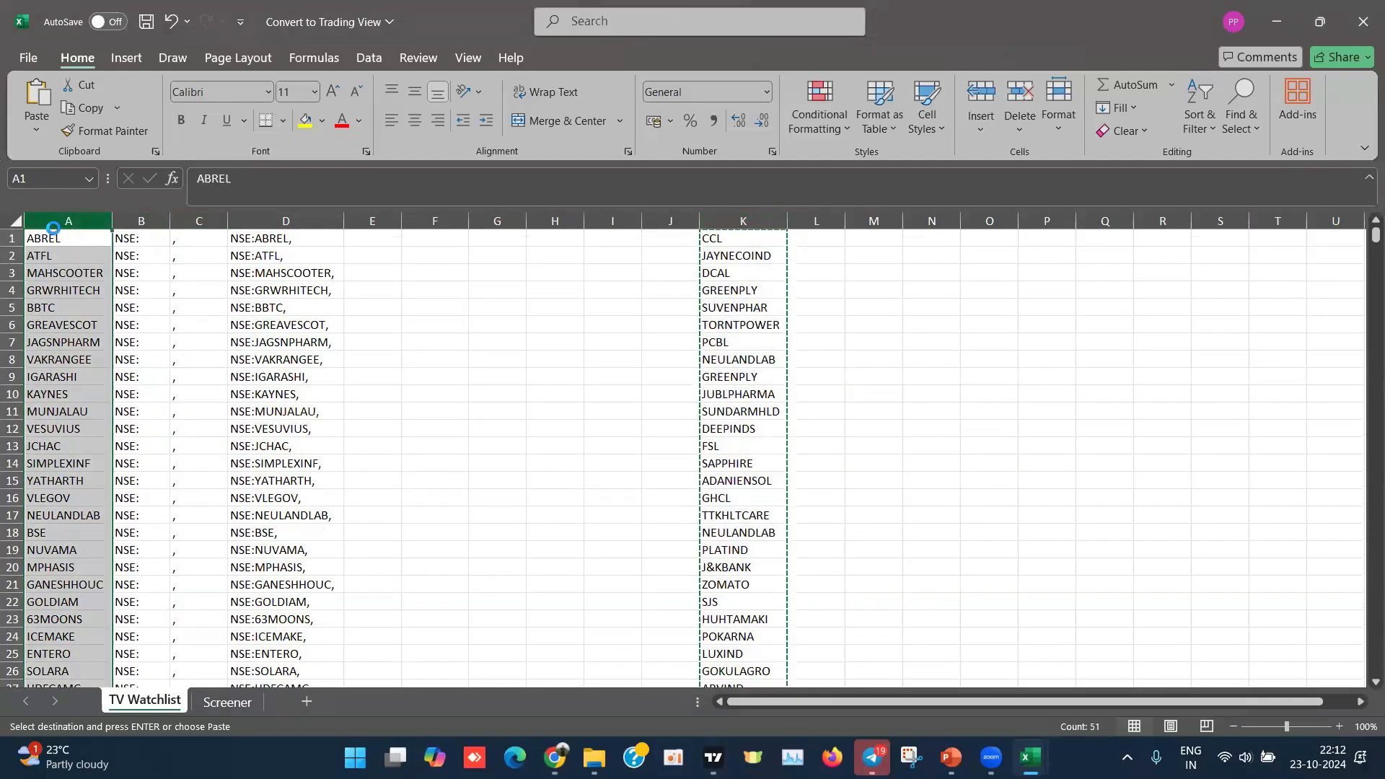
{"action": "key", "text": "ctrl+v"}
{"action": "key", "text": "Escape"}
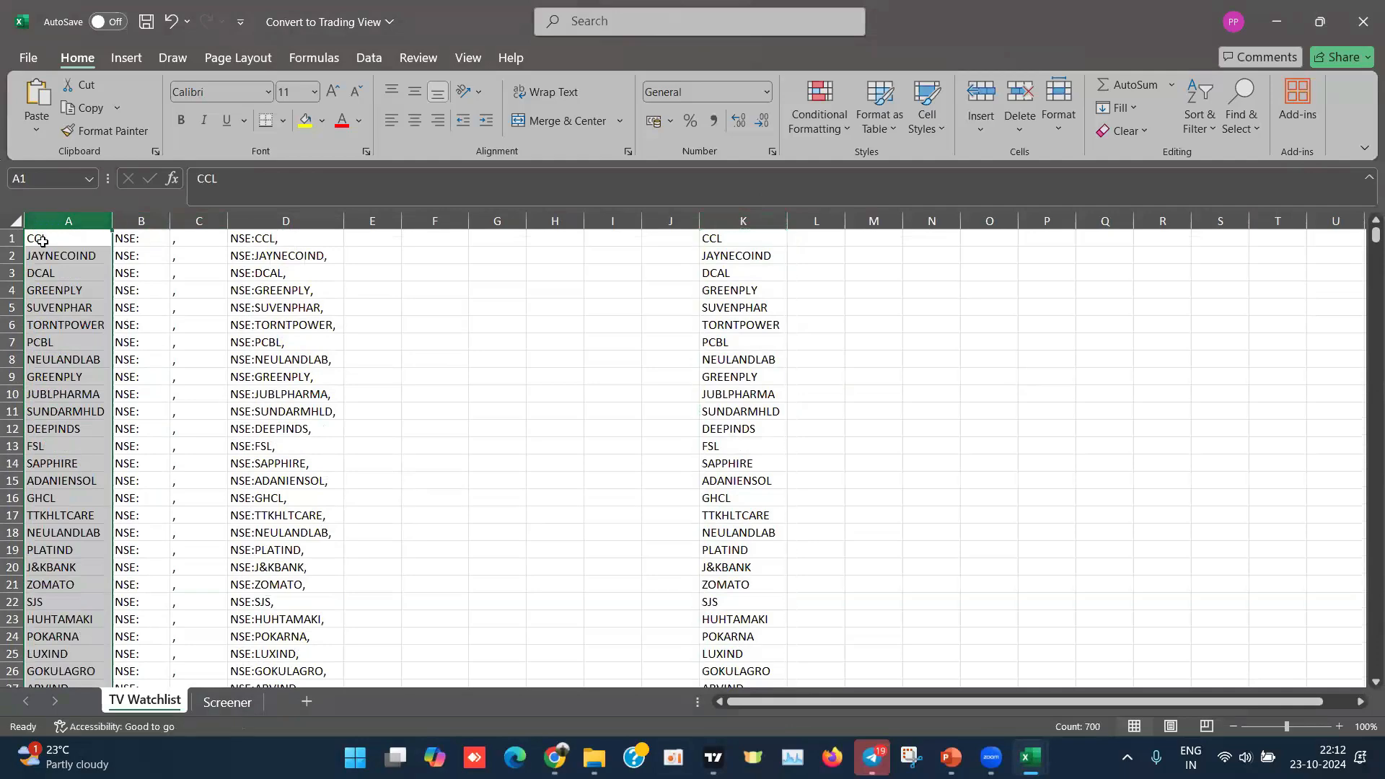
Step: Copy the formatted NSE symbols in column D, from D700 up to D1, on the TV Watchlist sheet
{"action": "left_click", "coordinate": [41, 241]}
{"action": "key", "text": "ctrl+Down"}
{"action": "key", "text": "Right"}
{"action": "key", "text": "Right"}
{"action": "key", "text": "Right"}
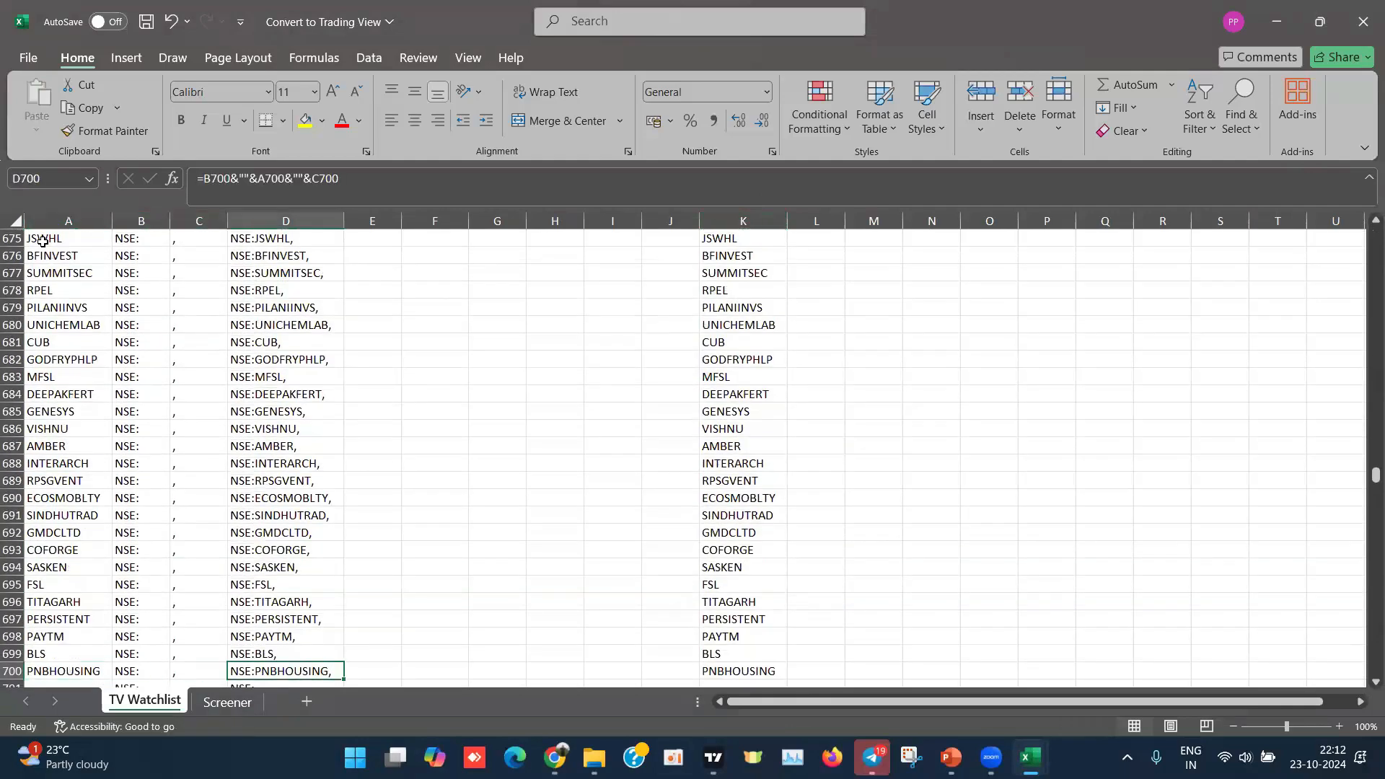
{"action": "key", "text": "ctrl+shift+Up"}
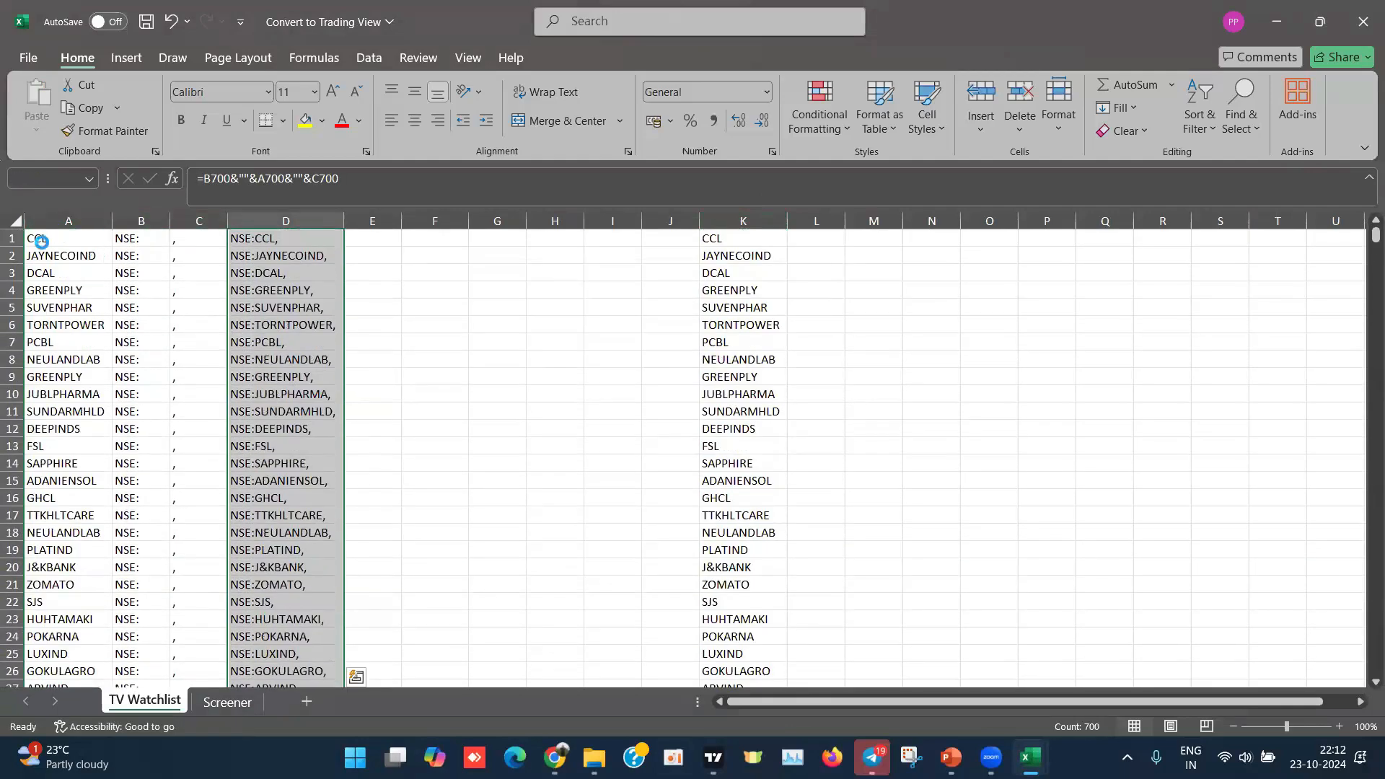
{"action": "key", "text": "ctrl+c"}
Step: Switch to the TradingView chart window and clear all symbols from the Test watchlist
{"action": "key", "text": "alt+Tab"}
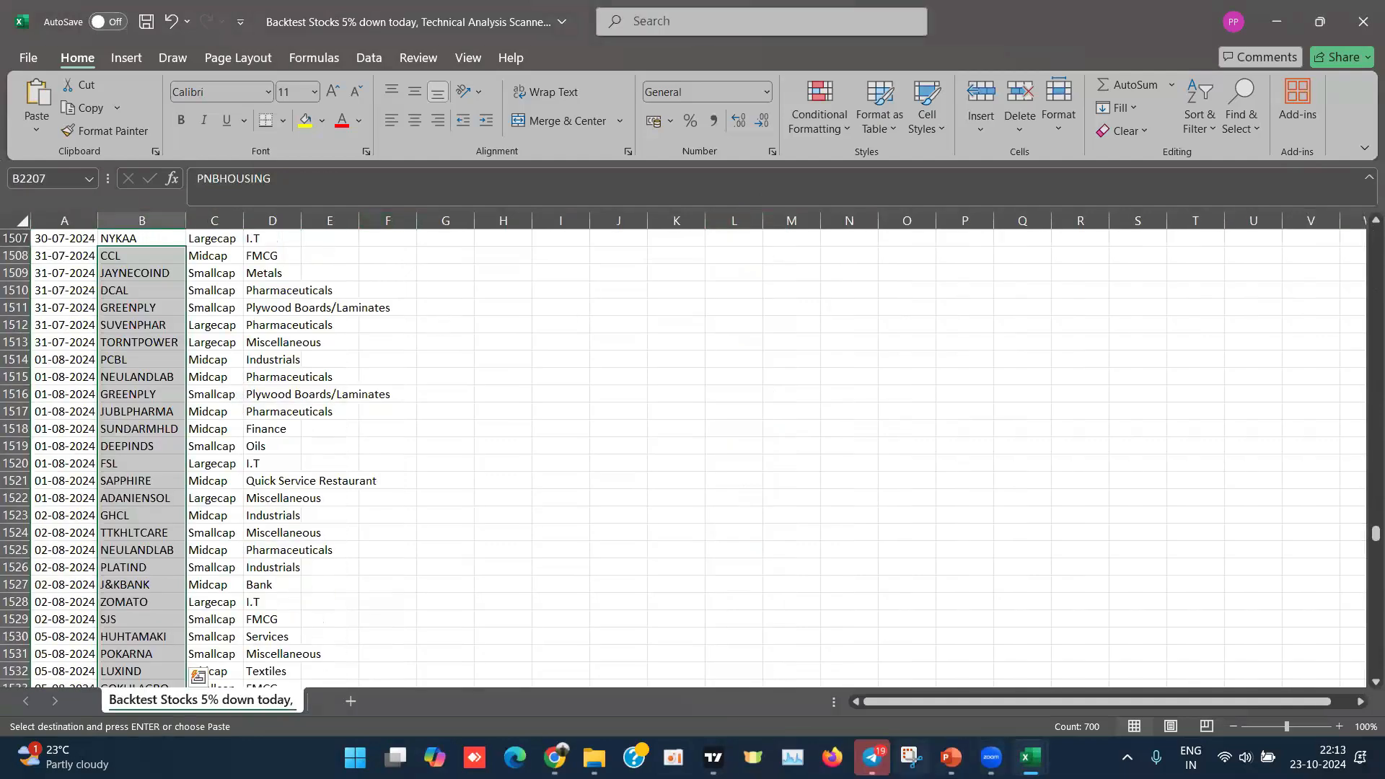
{"action": "left_click", "coordinate": [712, 757]}
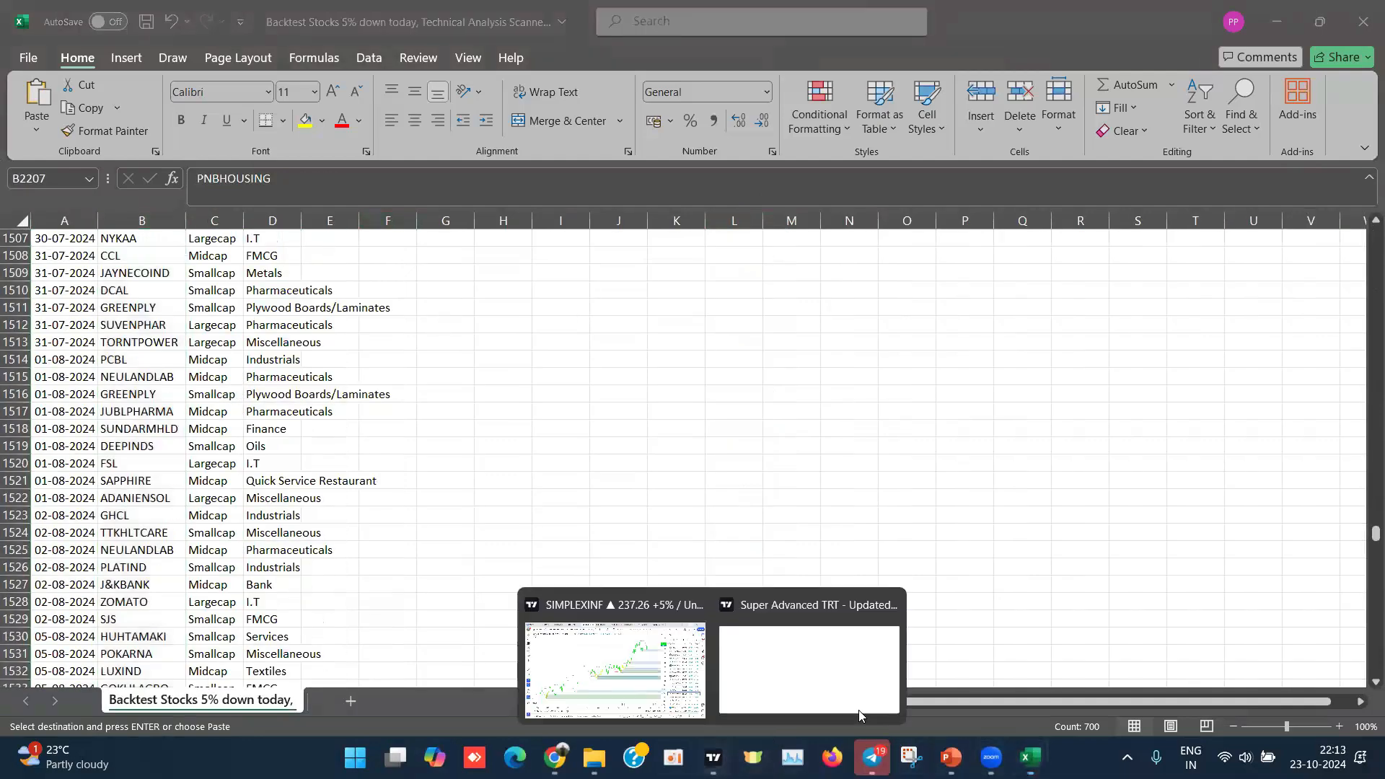
{"action": "left_click", "coordinate": [622, 675]}
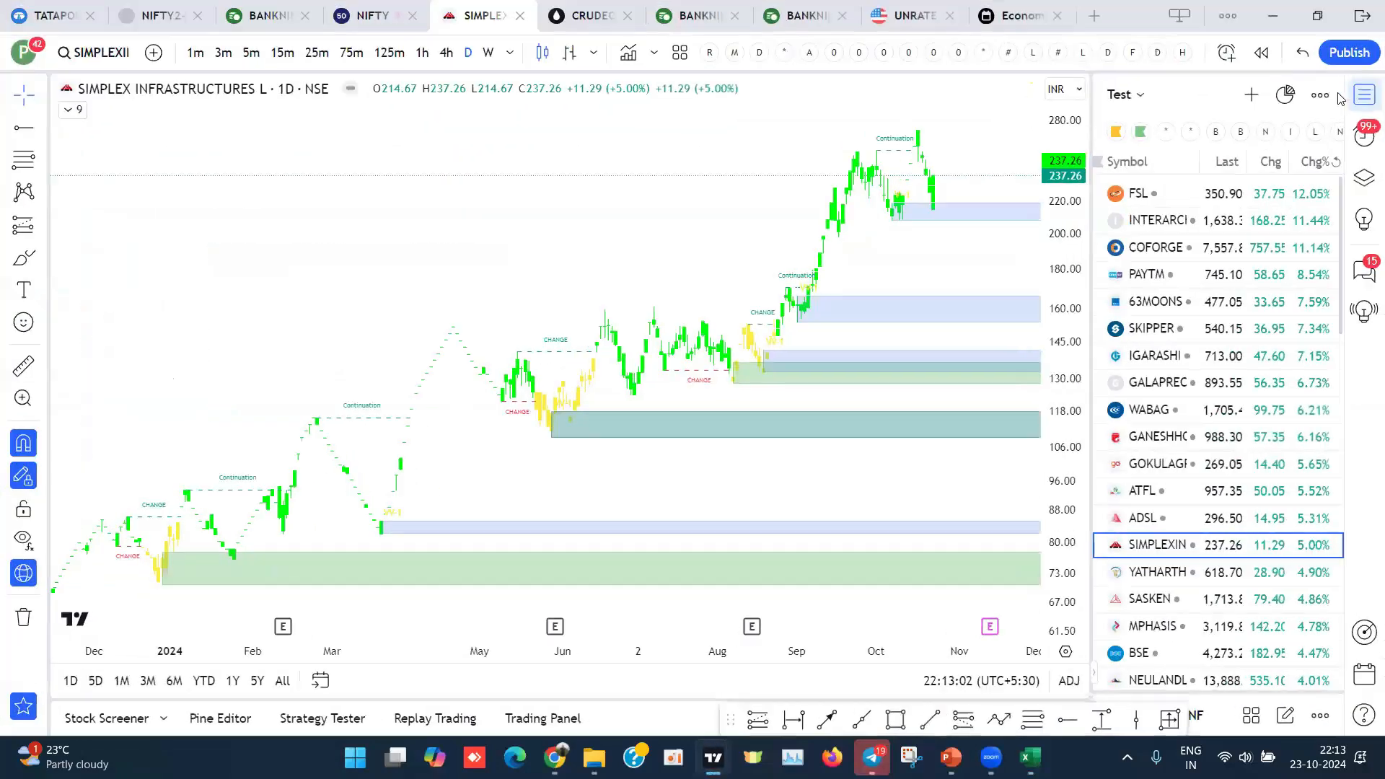
{"action": "left_click", "coordinate": [1320, 94]}
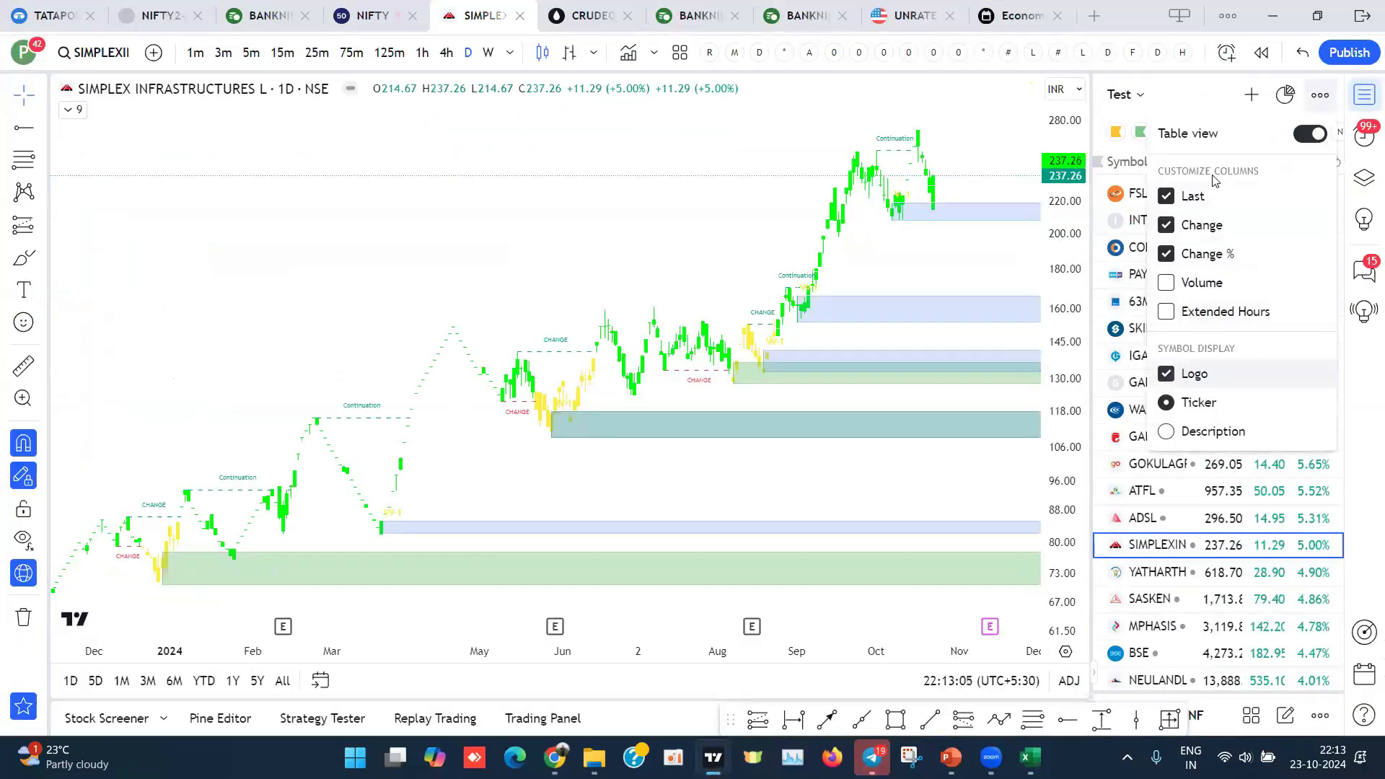
{"action": "left_click", "coordinate": [1122, 94]}
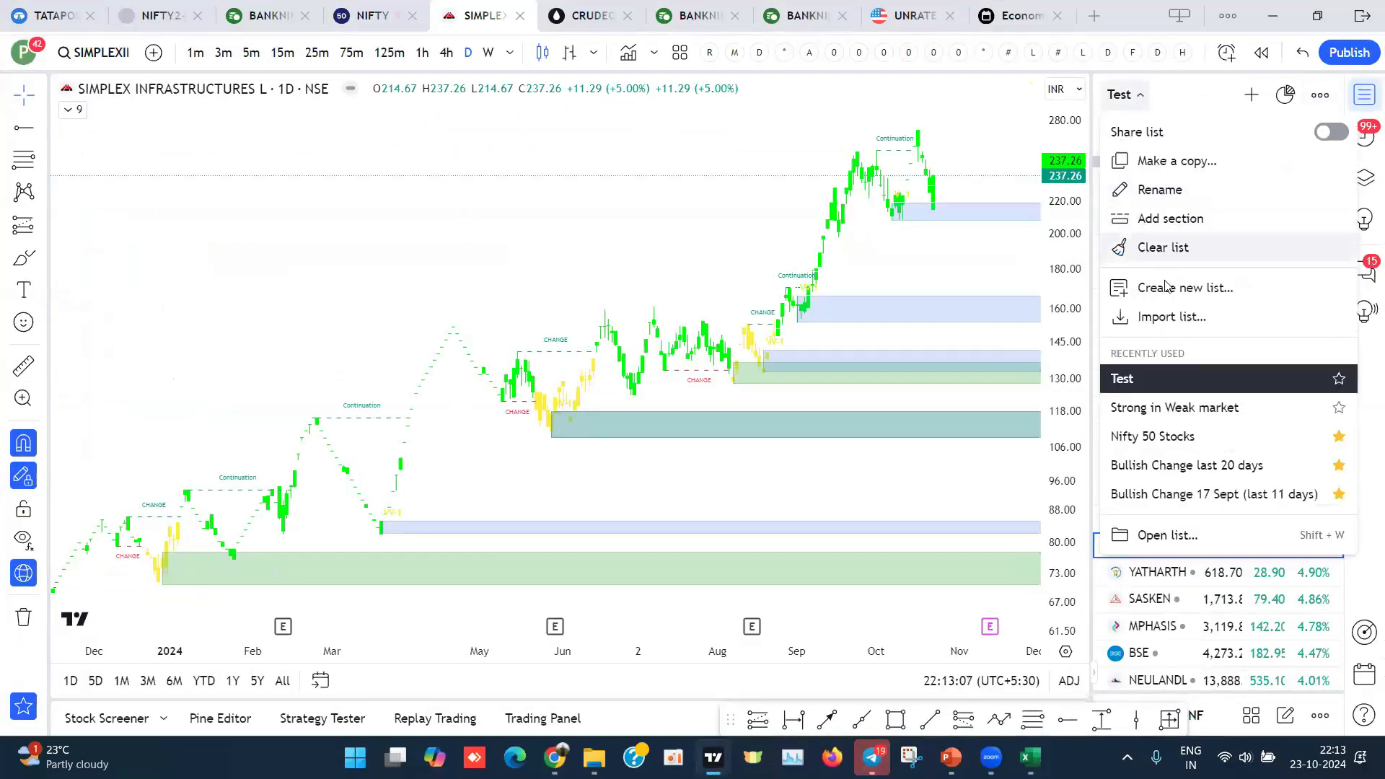
{"action": "left_click", "coordinate": [1155, 246]}
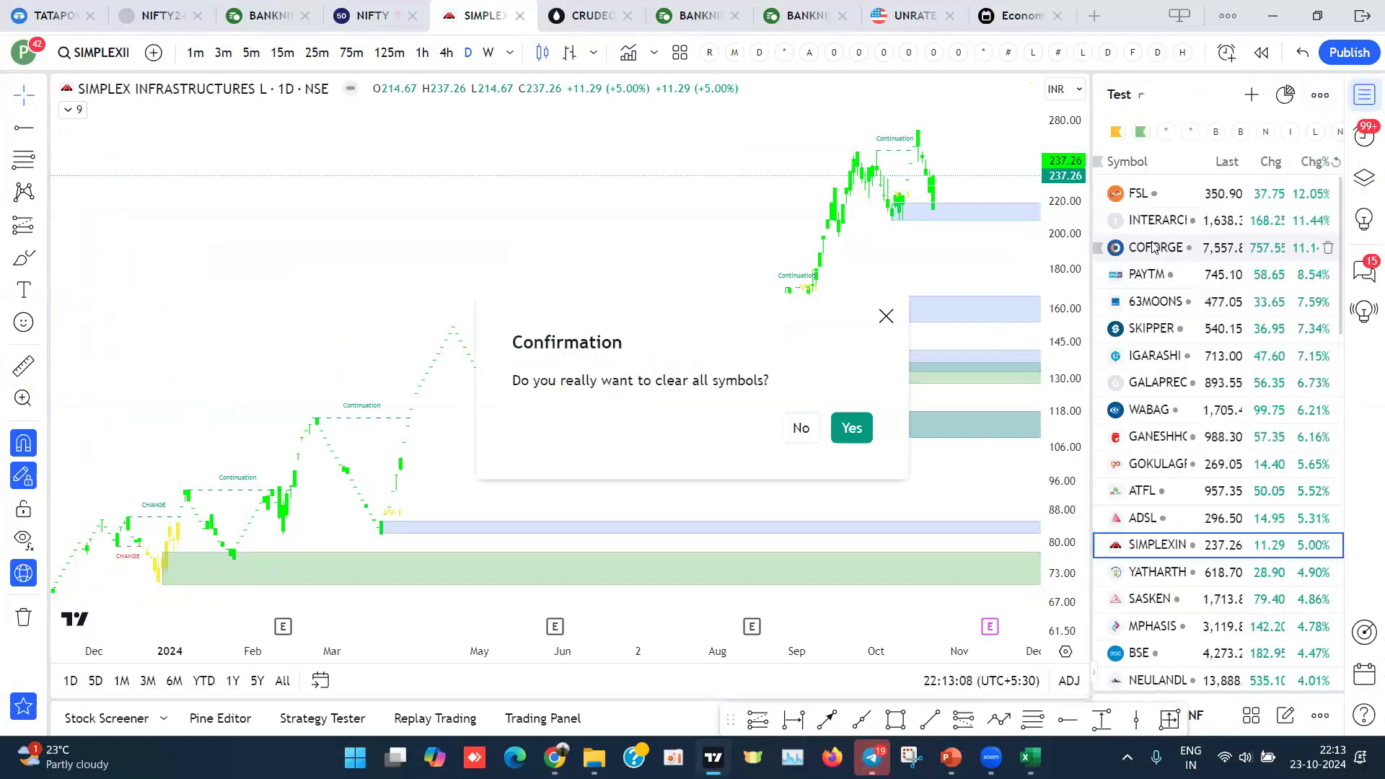
{"action": "left_click", "coordinate": [852, 428]}
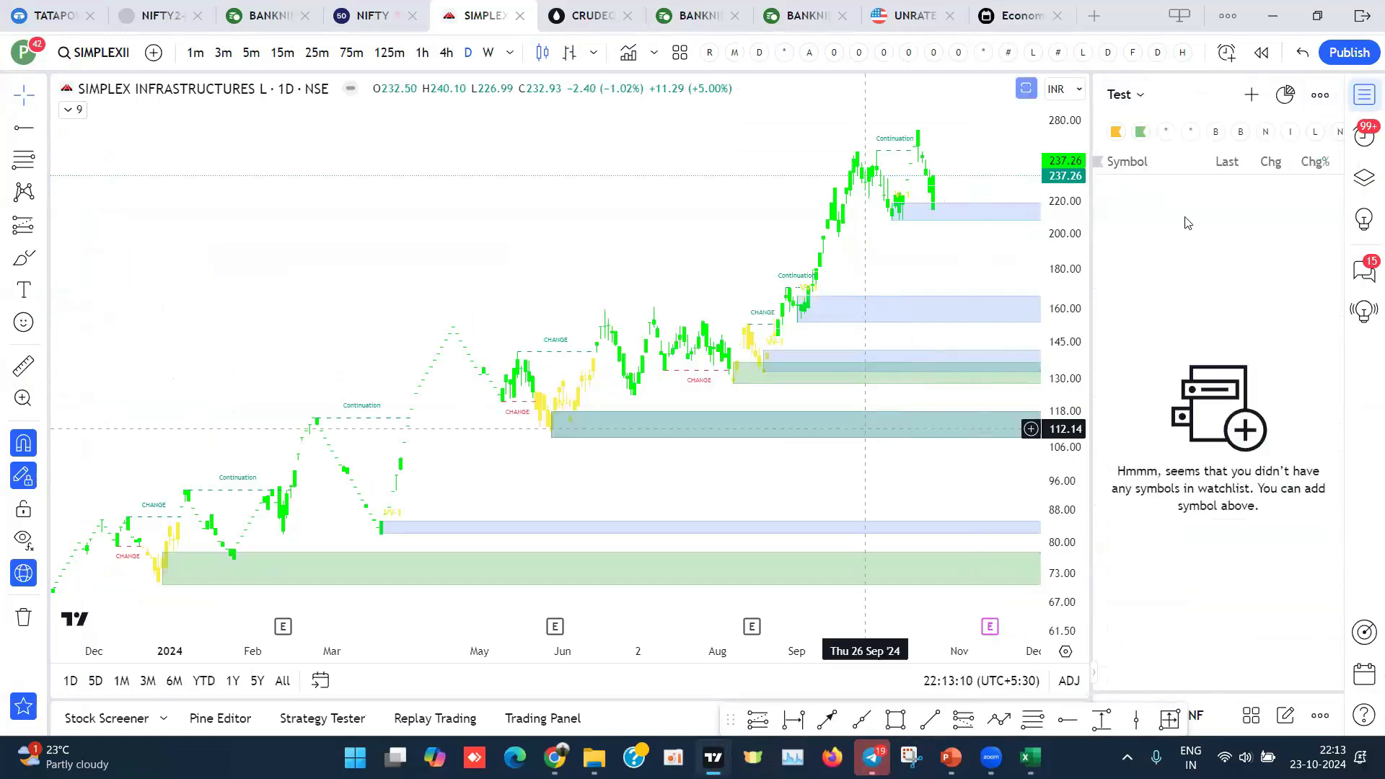
Step: Add the copied NSE symbols to the empty Test watchlist in one go
{"action": "left_click", "coordinate": [1250, 95]}
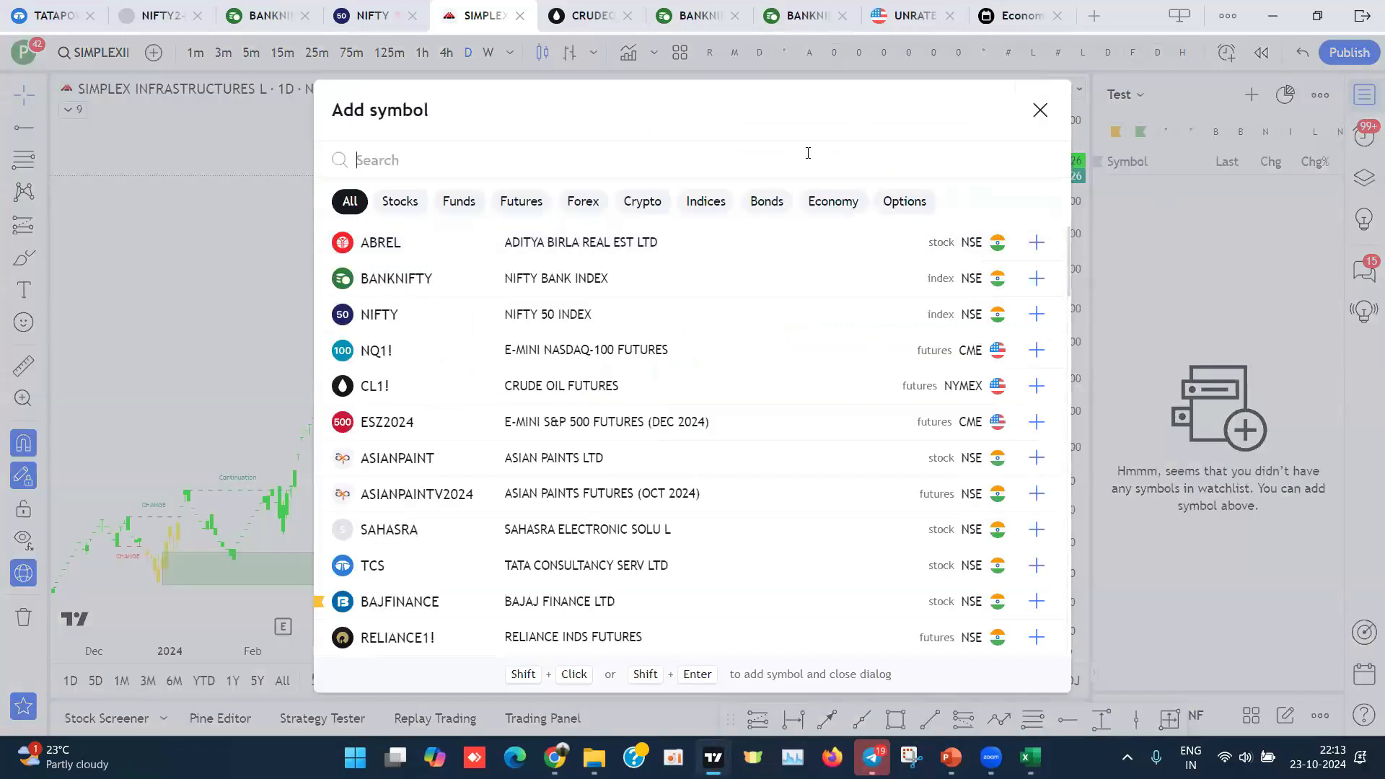
{"action": "key", "text": "ctrl+v"}
{"action": "key", "text": "Return"}
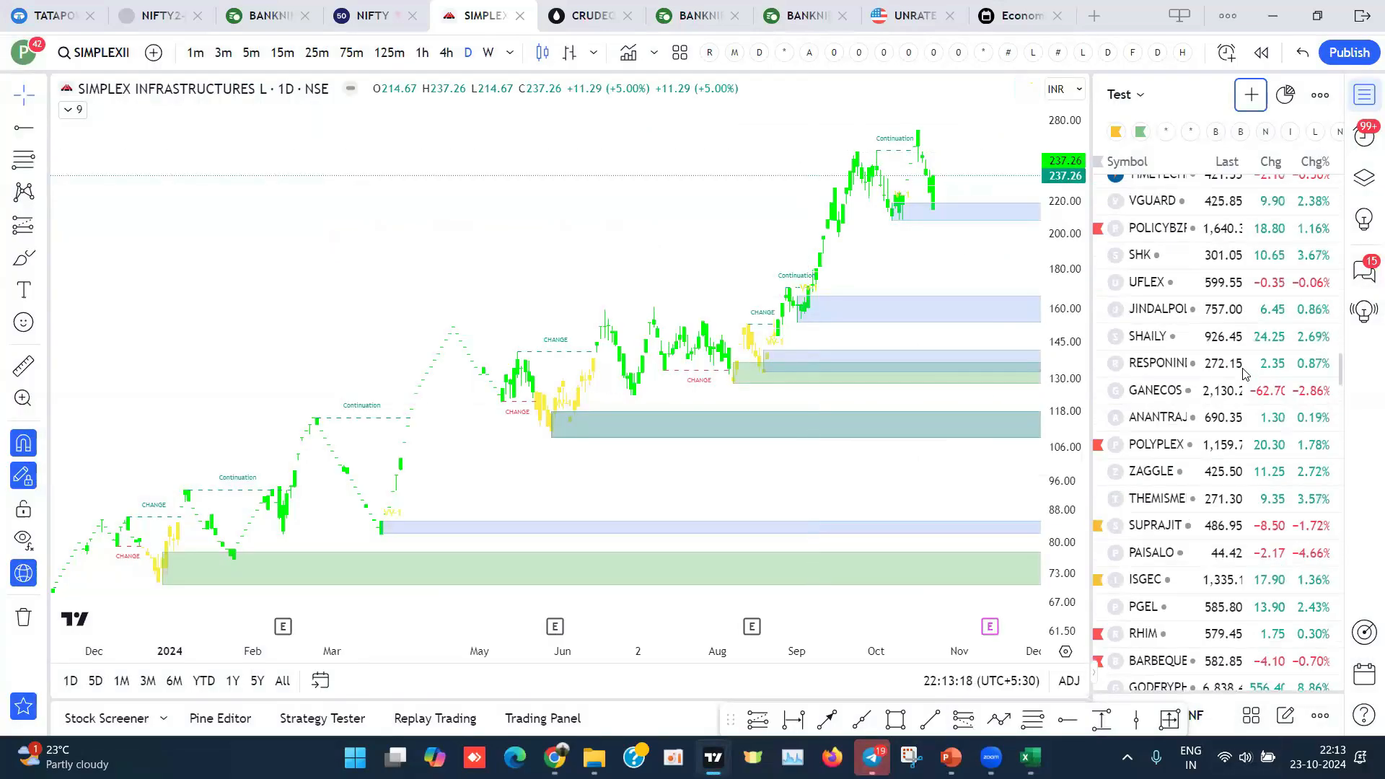
Step: Examine the moves around 31 July 2024 on the daily charts of CCL, JAYNECOIND, DCAL and GREENPLY
{"action": "left_click", "coordinate": [1141, 194]}
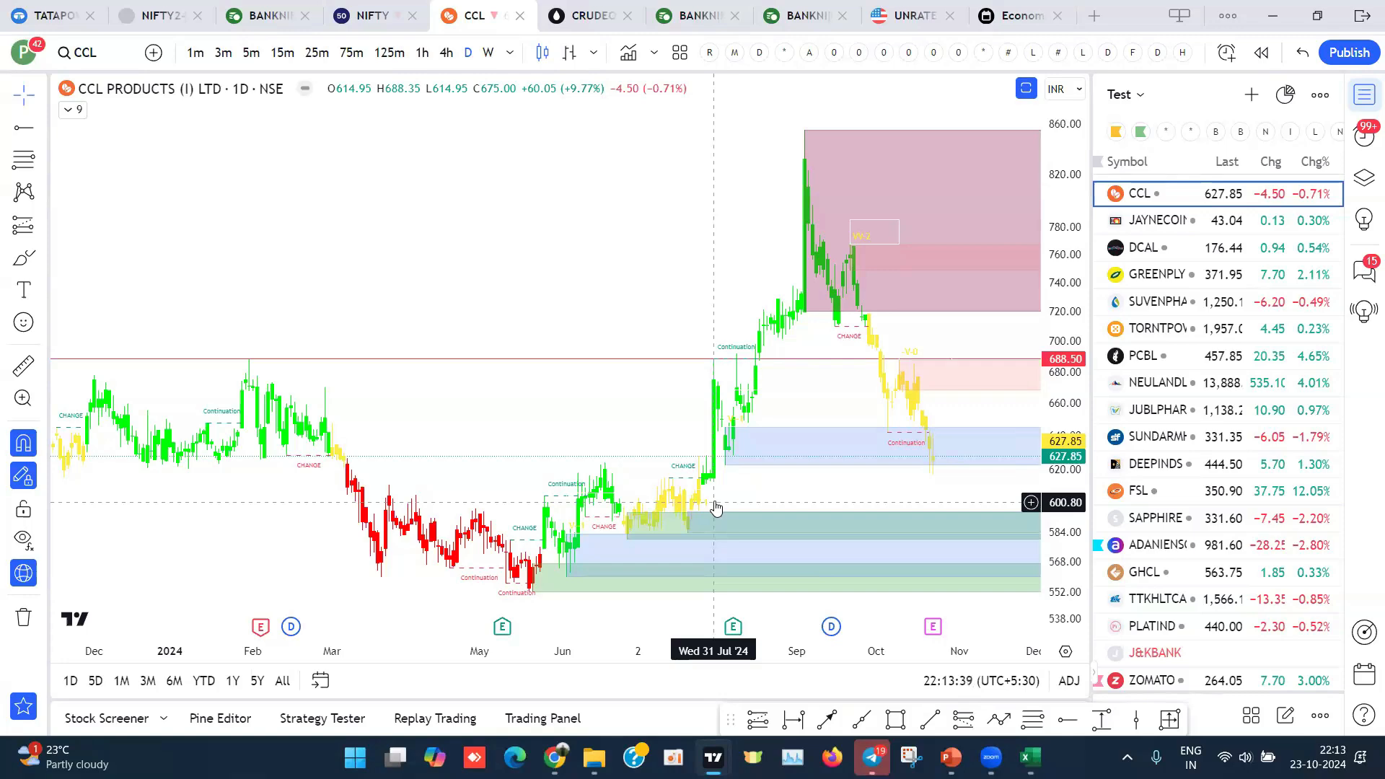
{"action": "key", "text": "Down"}
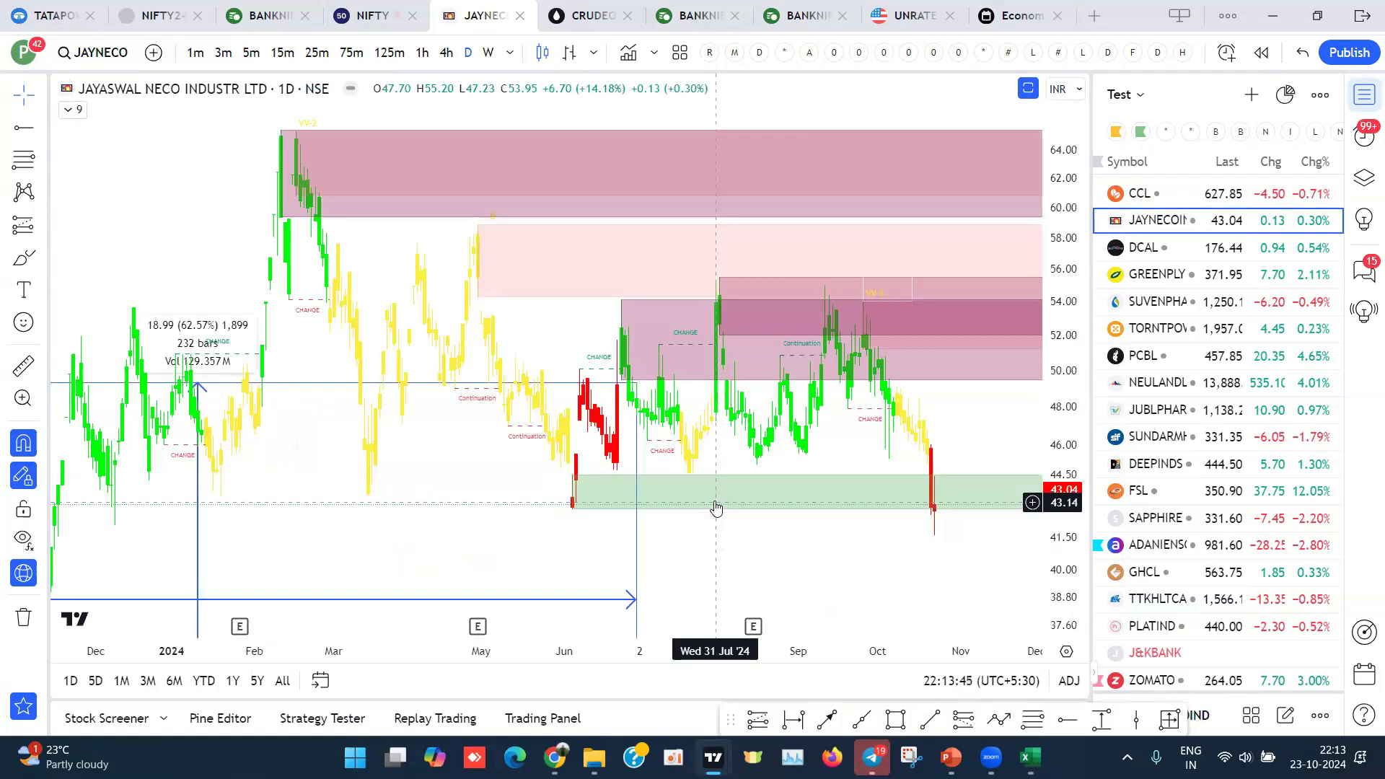
{"action": "key", "text": "Down"}
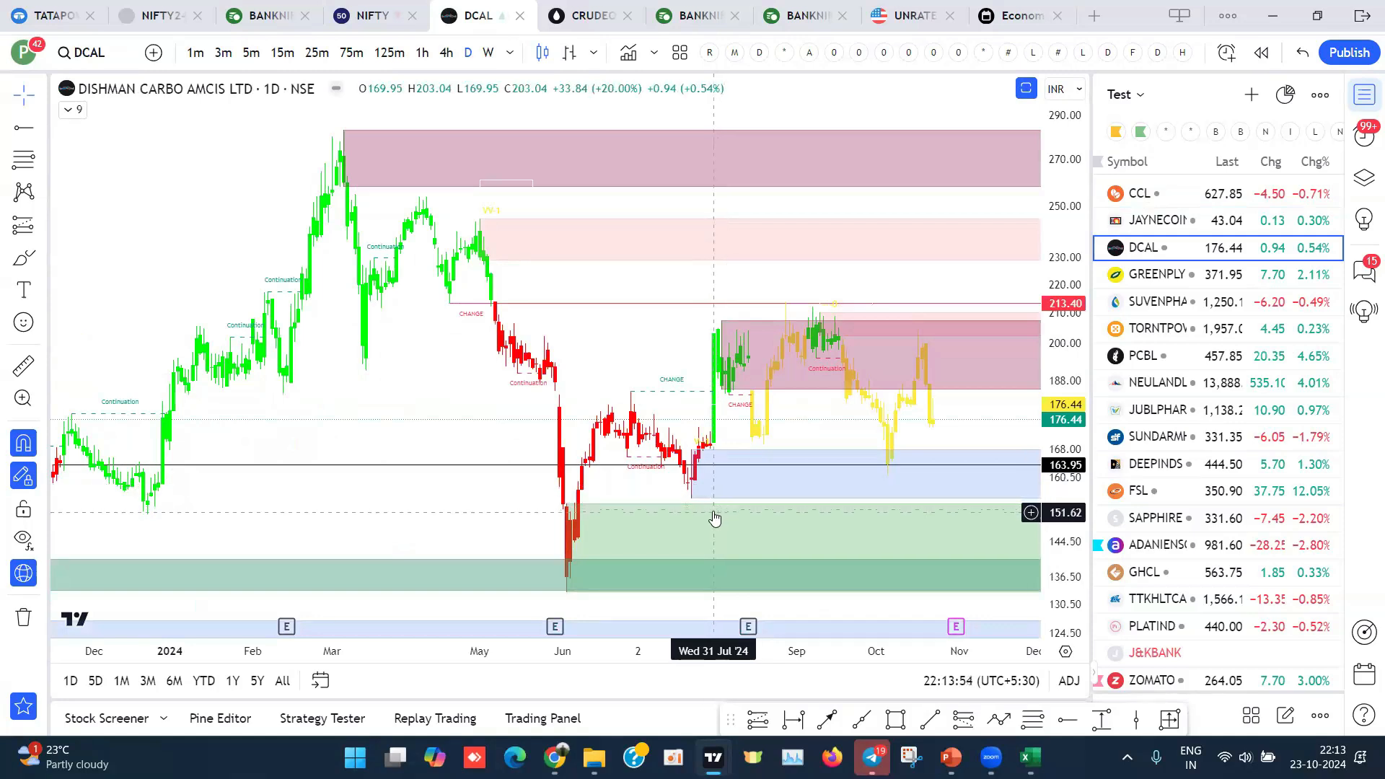
{"action": "left_click", "coordinate": [1161, 277]}
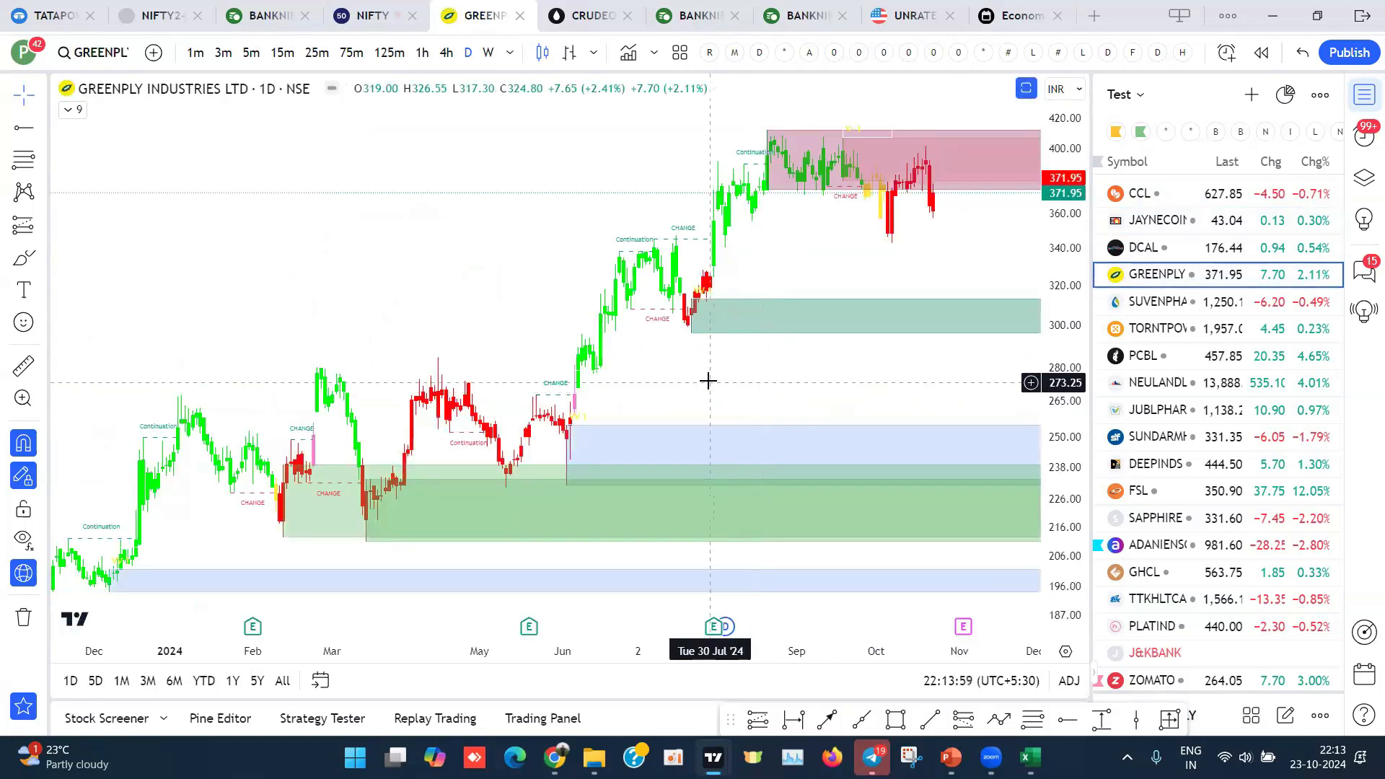
Step: Return to the DCAL chart, draw a horizontal ray from the 31 July 2024 high at 203.04, and delete it
{"action": "key", "text": "Up"}
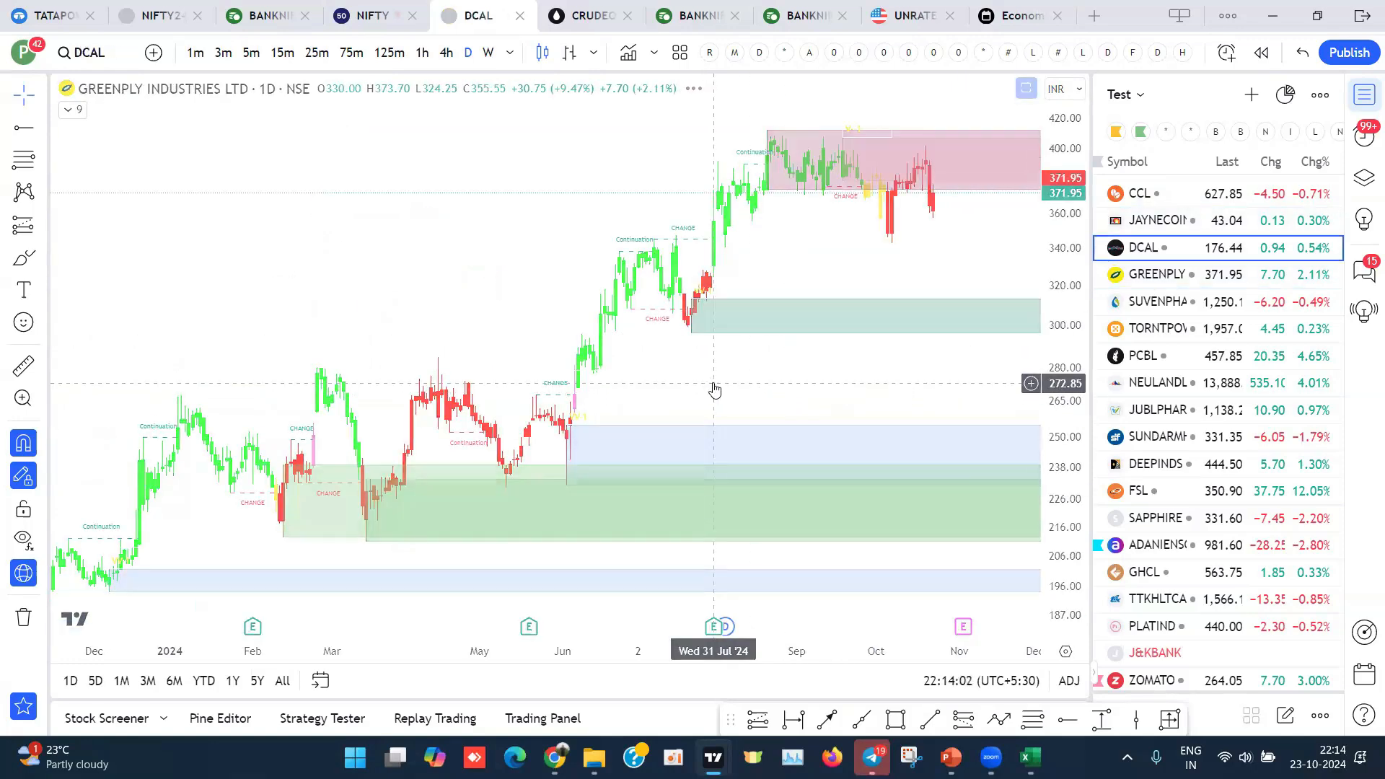
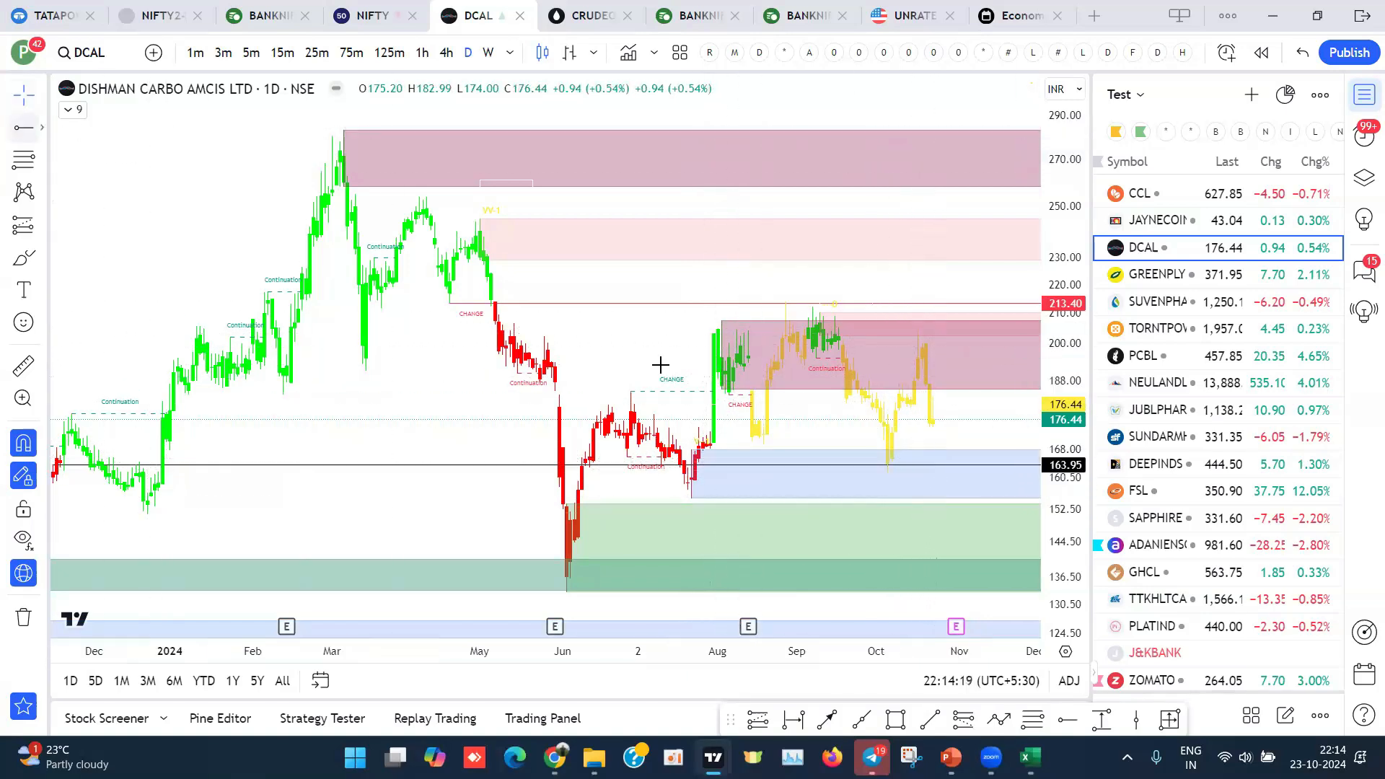
{"action": "left_click", "coordinate": [712, 333]}
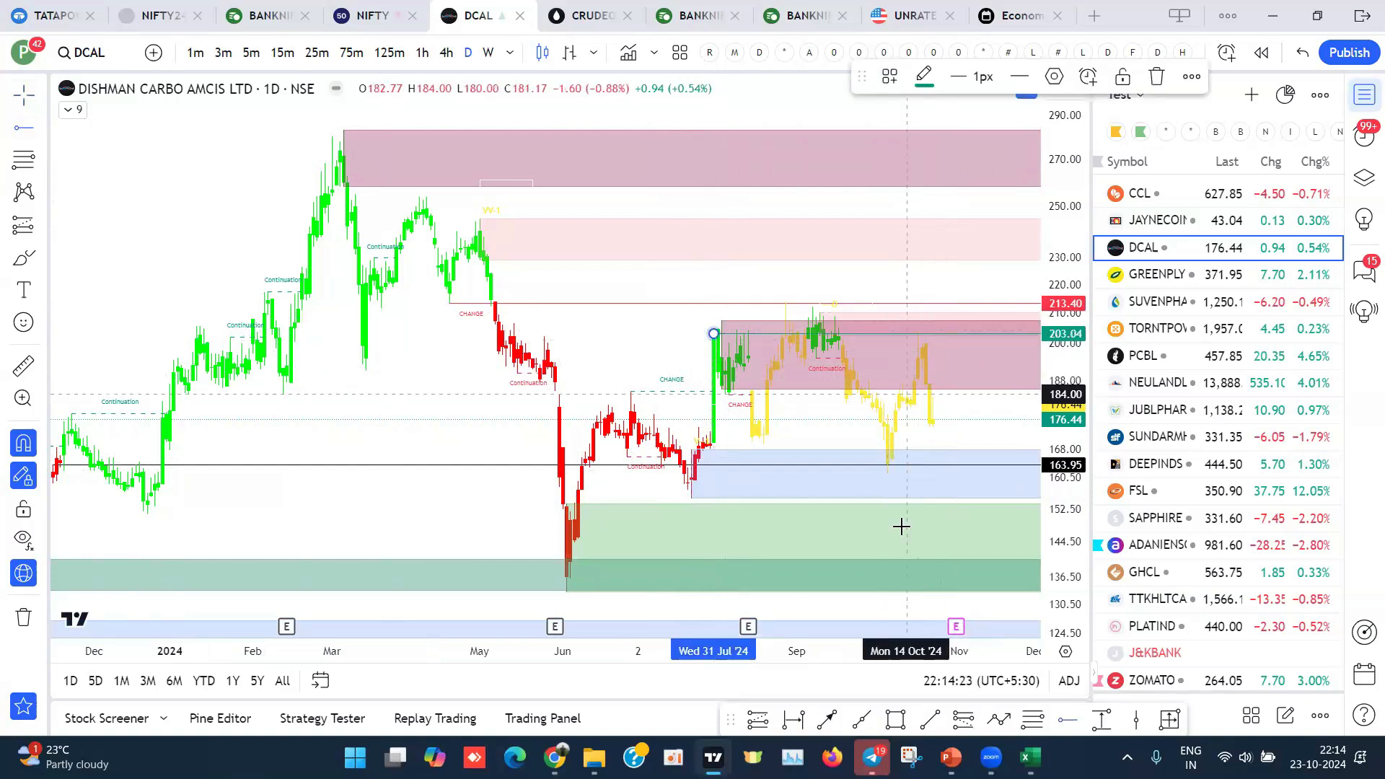
{"action": "key", "text": "Delete"}
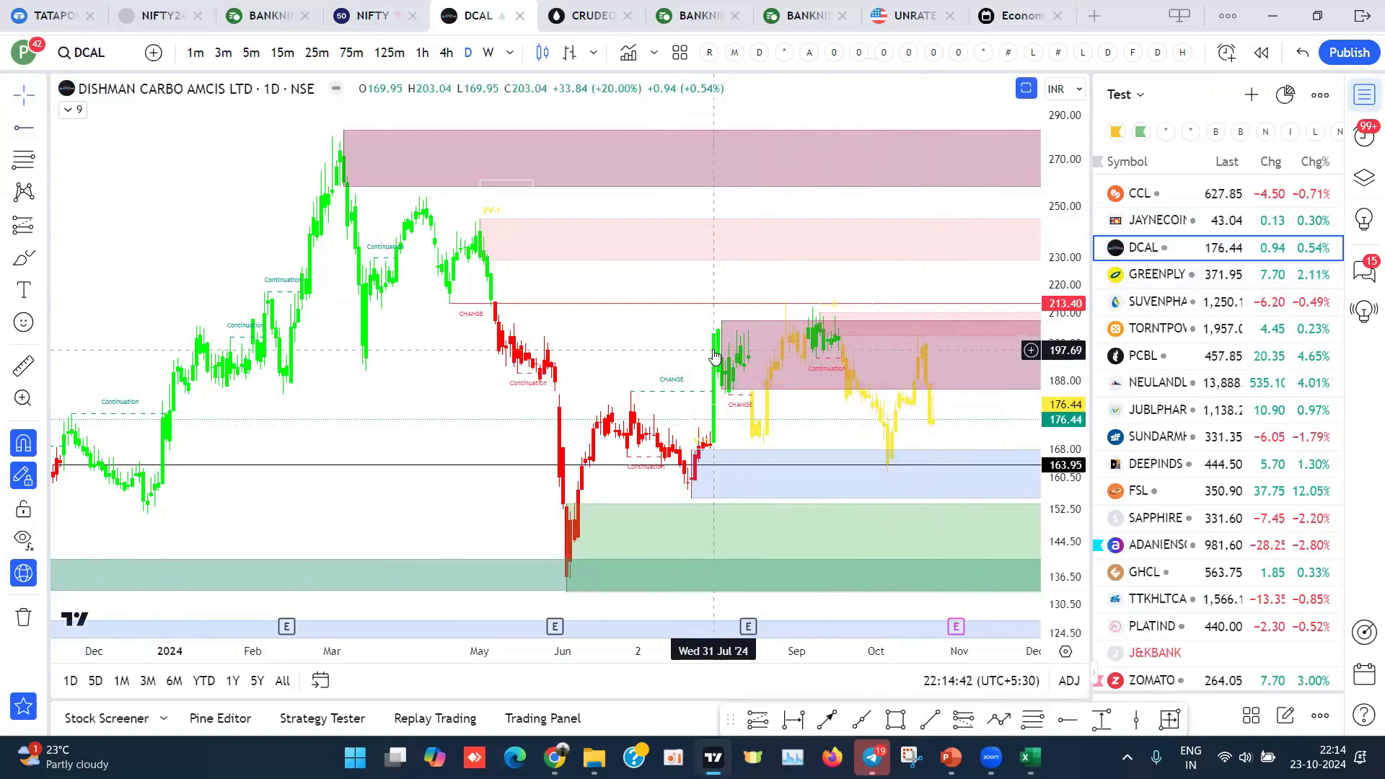
Step: Reopen the GREENPLY daily chart from the Test watchlist and examine its 31 July 2024 candle
{"action": "left_click", "coordinate": [1166, 280]}
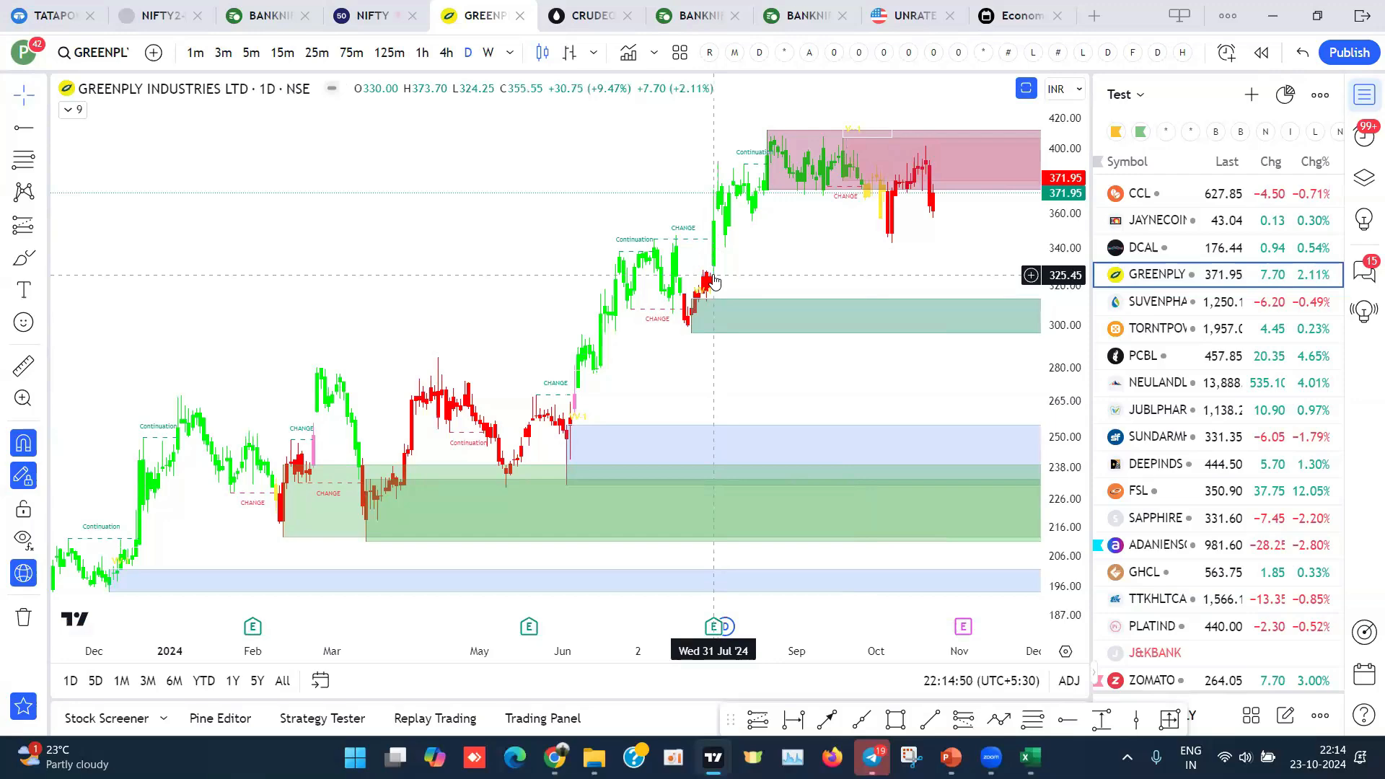
Step: Show the daily chart of the next watchlist symbol, SUVENPHAR
{"action": "key", "text": "Down"}
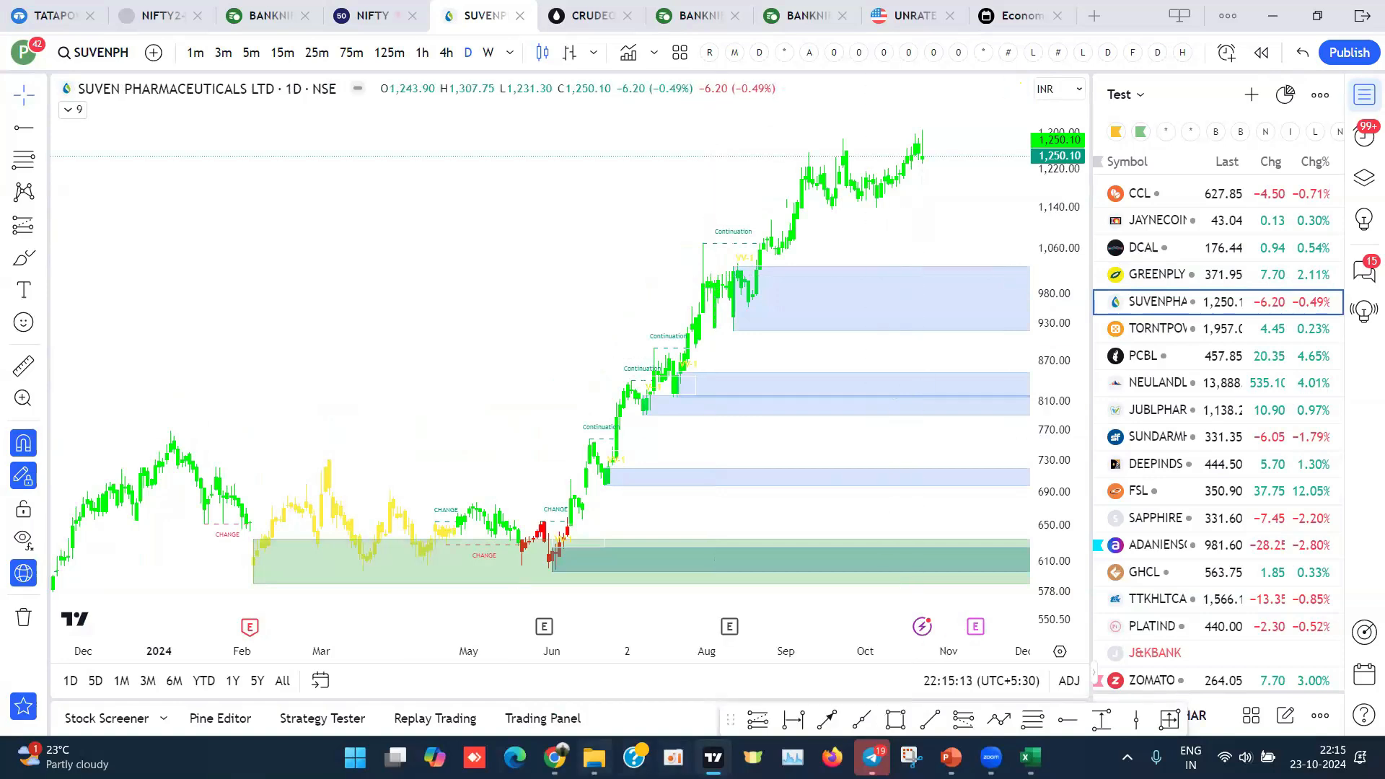
Step: Switch to the Backtest Possible VCP workbook in Excel and go to the first stock symbol in cell B2
{"action": "left_click", "coordinate": [1029, 757]}
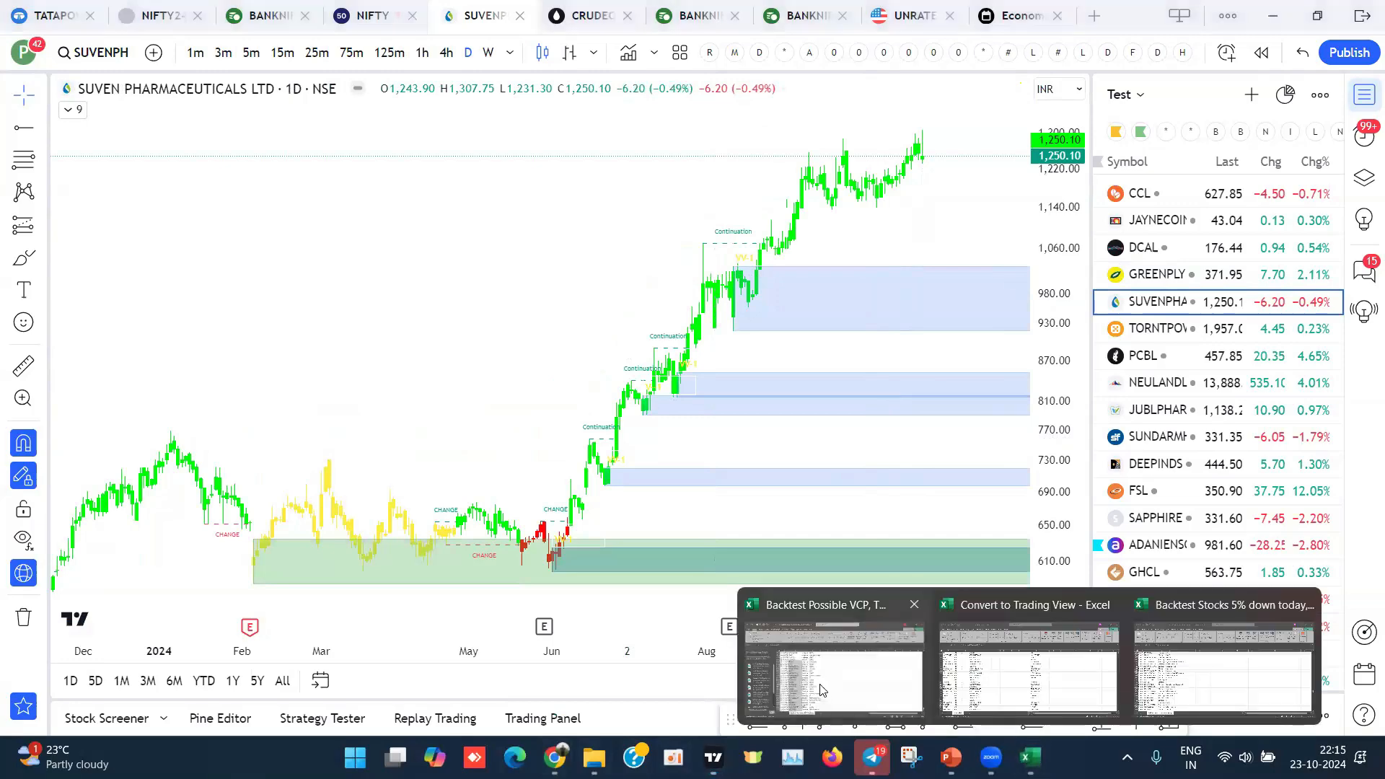
{"action": "left_click", "coordinate": [820, 690]}
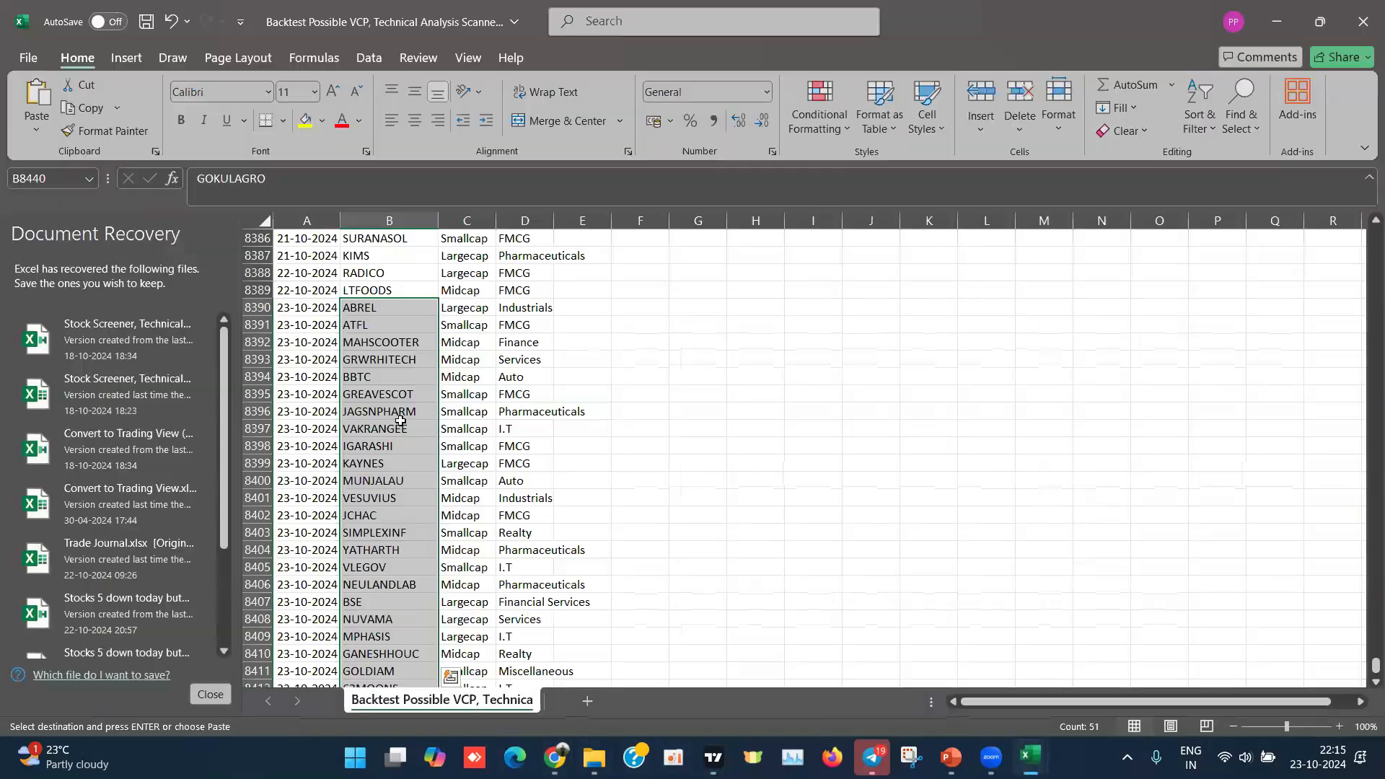
{"action": "left_click", "coordinate": [401, 421]}
{"action": "key", "text": "ctrl+Up"}
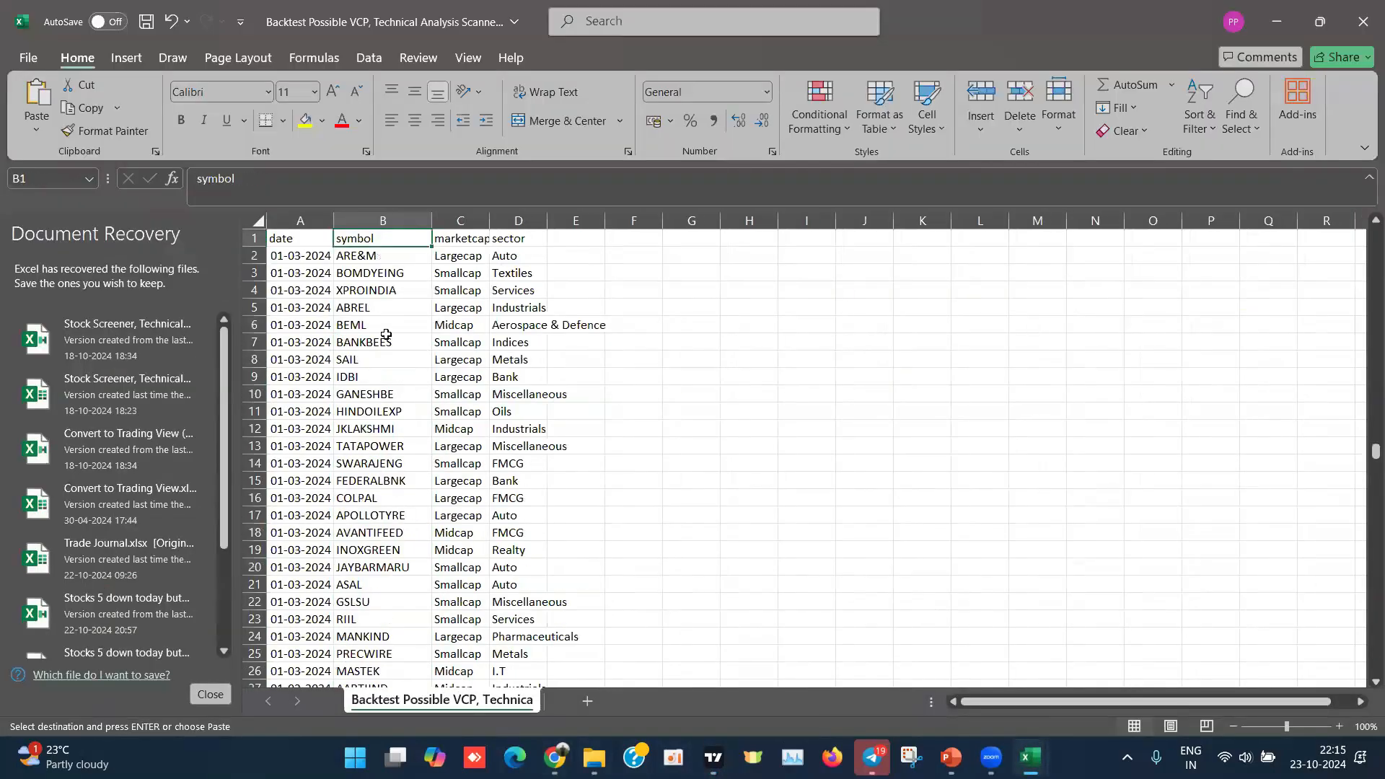
{"action": "key", "text": "Down"}
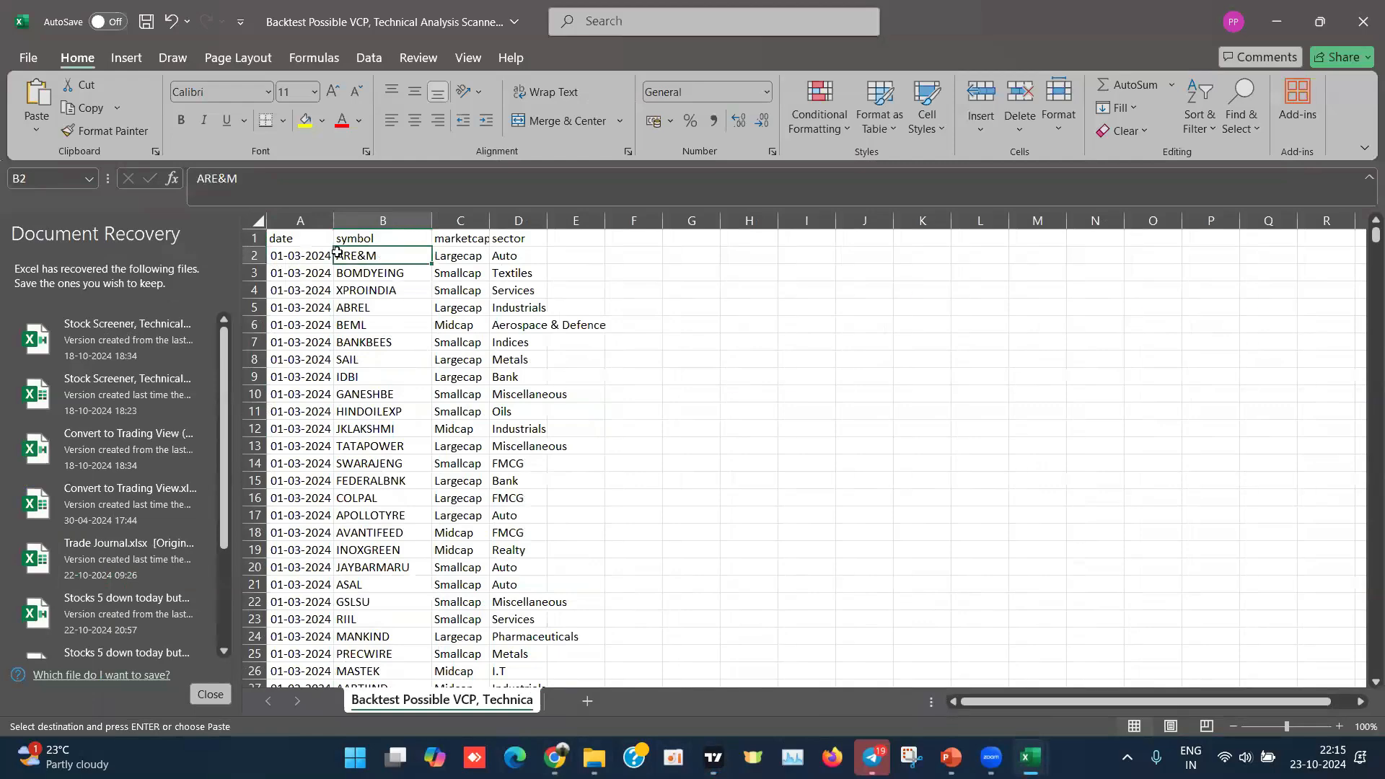
Step: Copy all the symbols dated 01-03-2024, from ARE&M in B2 down to VETO in B66
{"action": "key", "text": "shift+Down"}
{"action": "key", "text": "shift+Down"}
{"action": "key", "text": "shift+Down"}
{"action": "key", "text": "shift+Down"}
{"action": "key", "text": "shift+Down"}
{"action": "key", "text": "shift+Down"}
{"action": "key", "text": "shift+Down"}
{"action": "key", "text": "shift+Down"}
{"action": "key", "text": "shift+Down"}
{"action": "key", "text": "shift+Down"}
{"action": "key", "text": "shift+Down"}
{"action": "key", "text": "shift+Down"}
{"action": "key", "text": "shift+Down"}
{"action": "key", "text": "shift+Down"}
{"action": "key", "text": "shift+Down"}
{"action": "key", "text": "shift+Down"}
{"action": "key", "text": "shift+Down"}
{"action": "key", "text": "shift+Down"}
{"action": "key", "text": "shift+Down"}
{"action": "key", "text": "shift+Down"}
{"action": "key", "text": "ctrl+c"}
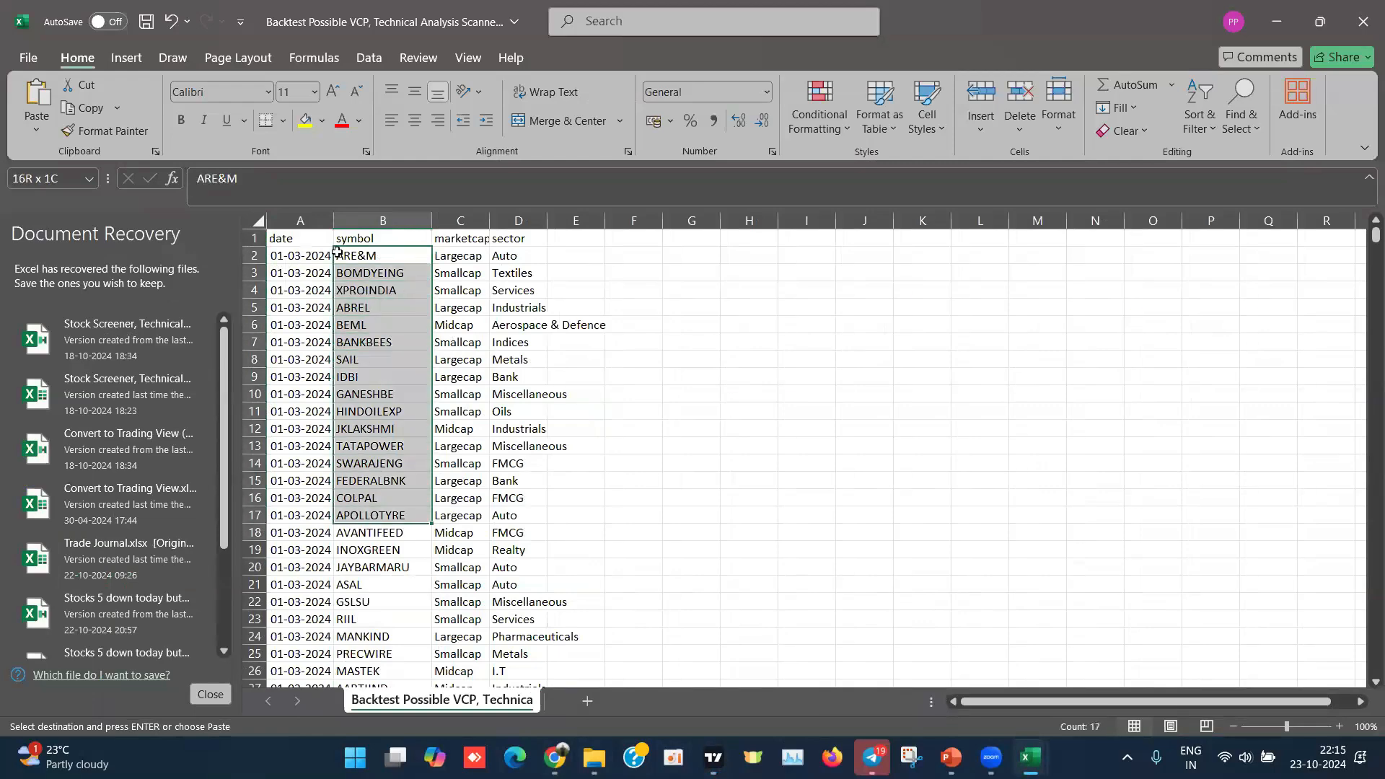
{"action": "key", "text": "shift+Down"}
{"action": "key", "text": "shift+Down"}
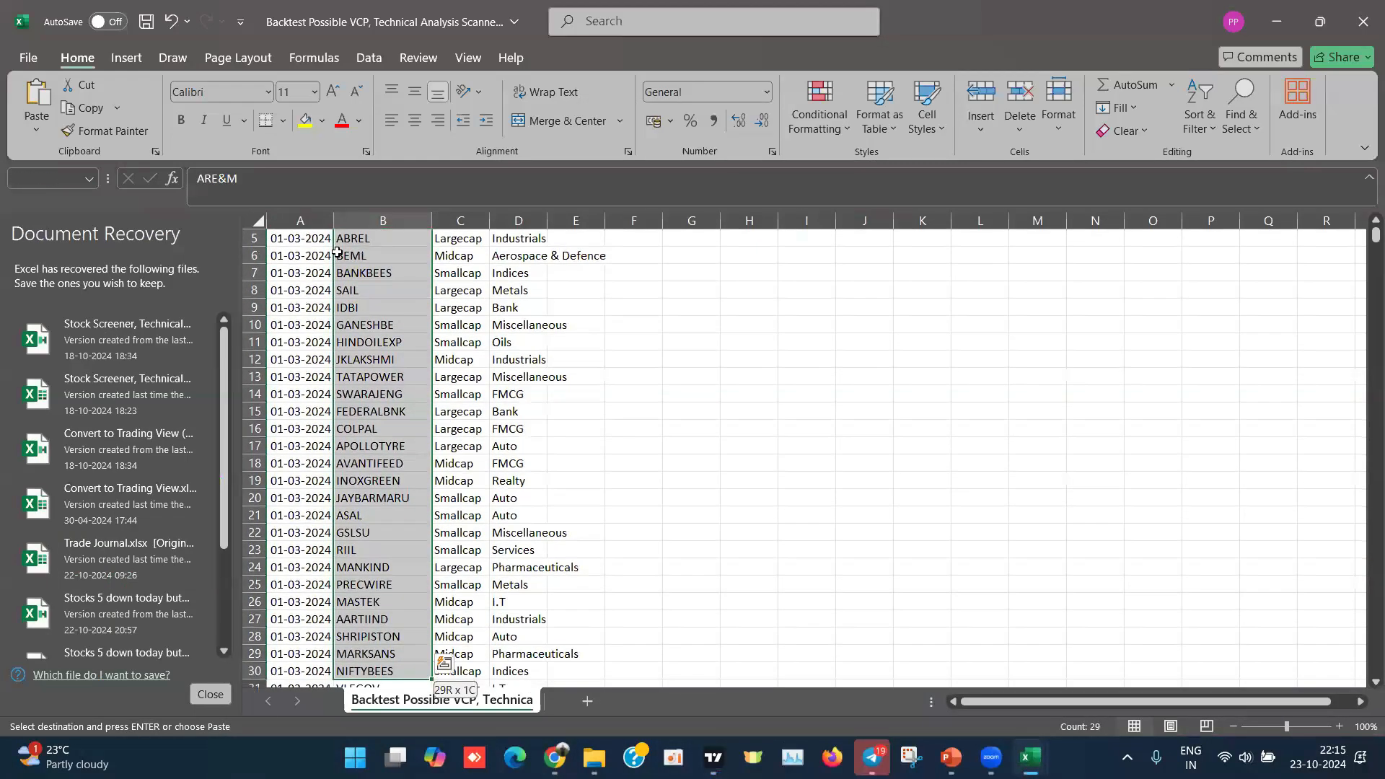
{"action": "key", "text": "shift+Down"}
{"action": "key", "text": "shift+Down"}
{"action": "key", "text": "shift+Down"}
{"action": "key", "text": "shift+Down"}
{"action": "key", "text": "shift+Down"}
{"action": "key", "text": "shift+Down"}
{"action": "key", "text": "shift+Down"}
{"action": "key", "text": "shift+Down"}
{"action": "key", "text": "shift+Down"}
{"action": "key", "text": "shift+Down"}
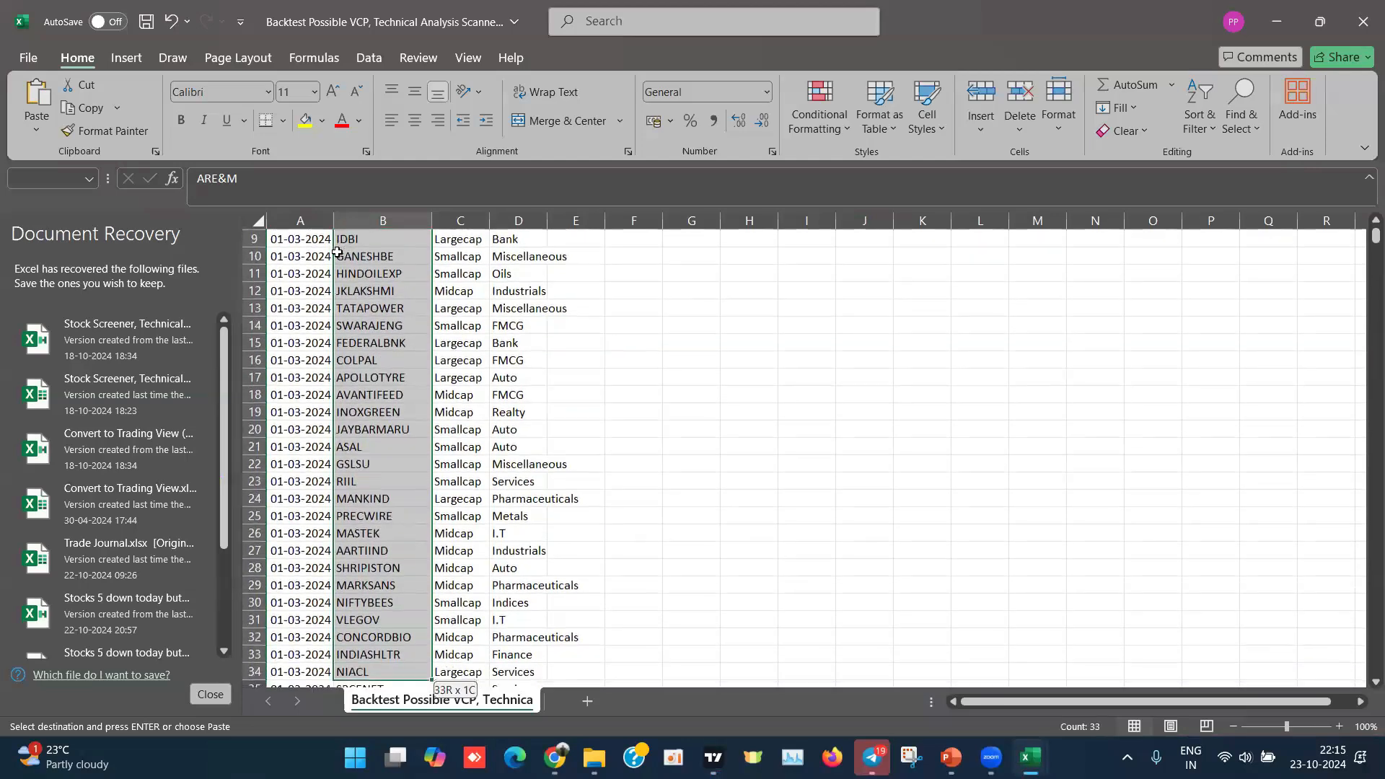
{"action": "key", "text": "shift+Down"}
{"action": "key", "text": "shift+Down"}
{"action": "key", "text": "shift+Down"}
{"action": "key", "text": "shift+Down"}
{"action": "key", "text": "shift+Down"}
{"action": "key", "text": "shift+Down"}
{"action": "key", "text": "shift+Down"}
{"action": "key", "text": "shift+Down"}
{"action": "key", "text": "shift+Down"}
{"action": "key", "text": "shift+Down"}
{"action": "key", "text": "shift+Down"}
{"action": "key", "text": "shift+Down"}
{"action": "key", "text": "shift+Down"}
{"action": "key", "text": "shift+Down"}
{"action": "key", "text": "shift+Down"}
{"action": "key", "text": "shift+Down"}
{"action": "key", "text": "shift+Down"}
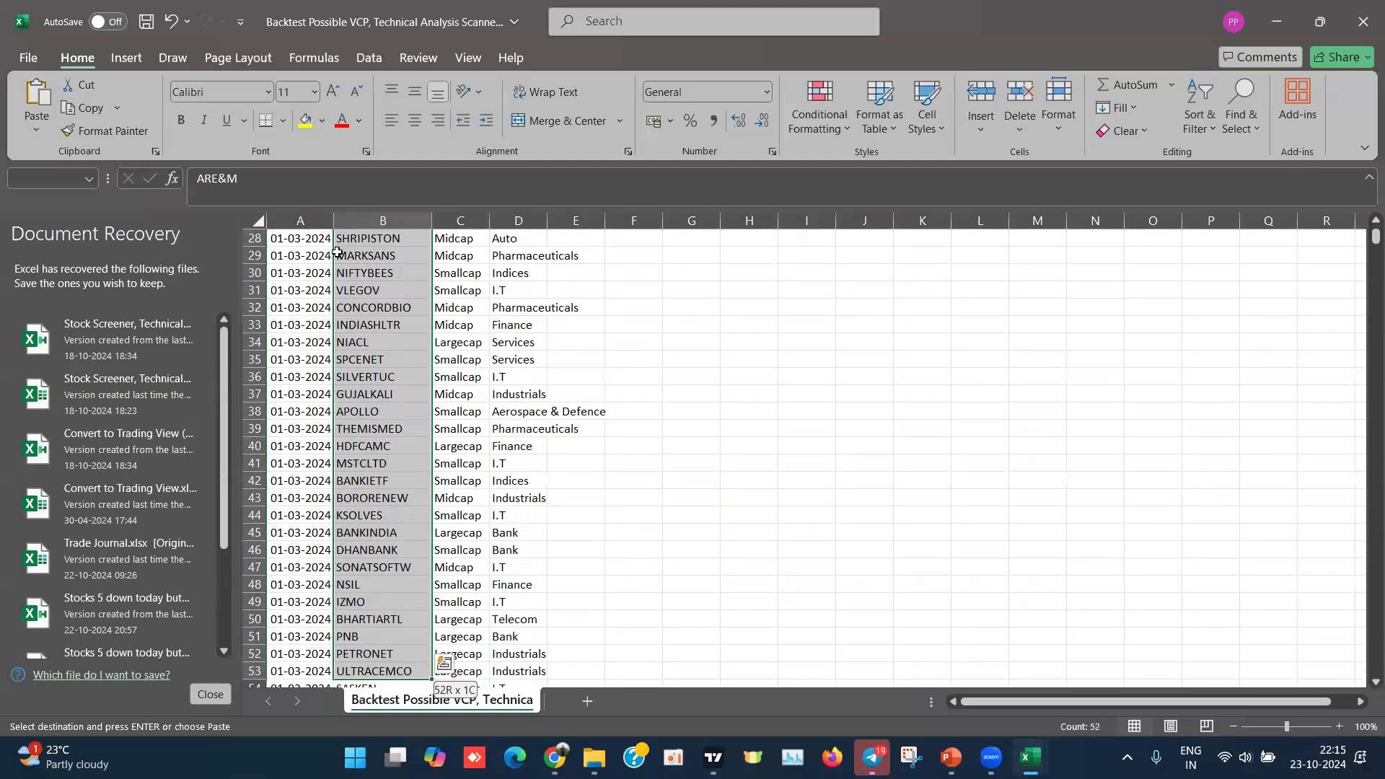
{"action": "key", "text": "shift+Down"}
{"action": "key", "text": "shift+Down"}
{"action": "key", "text": "shift+Down"}
{"action": "key", "text": "shift+Down"}
{"action": "key", "text": "shift+Down"}
{"action": "key", "text": "shift+Down"}
{"action": "key", "text": "shift+Down"}
{"action": "key", "text": "shift+Down"}
{"action": "key", "text": "shift+Down"}
{"action": "key", "text": "shift+Down"}
{"action": "key", "text": "shift+Down"}
{"action": "key", "text": "shift+Down"}
{"action": "key", "text": "shift+Down"}
{"action": "key", "text": "shift+Down"}
{"action": "key", "text": "shift+Down"}
{"action": "key", "text": "shift+Down"}
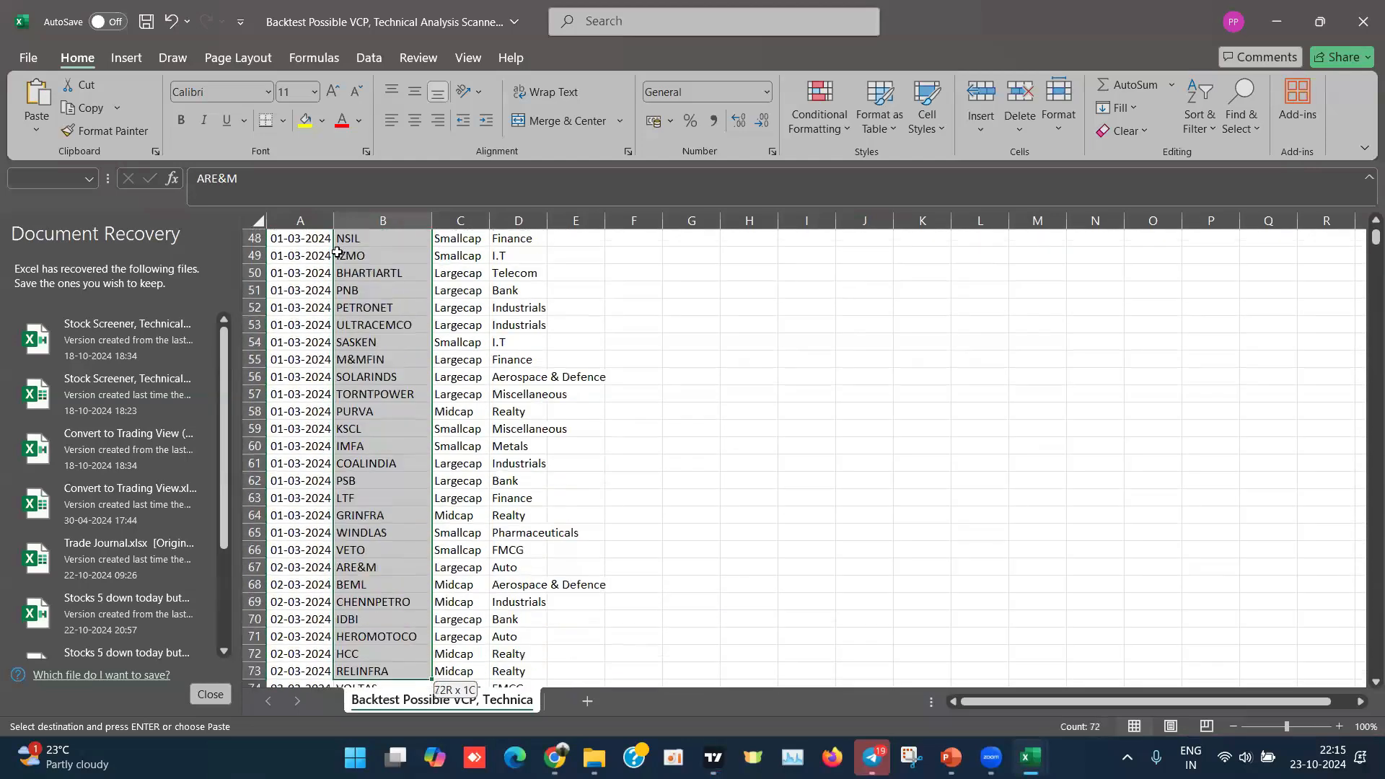
{"action": "key", "text": "shift+Up"}
{"action": "key", "text": "shift+Up"}
{"action": "key", "text": "shift+Up"}
{"action": "key", "text": "shift+Up"}
{"action": "key", "text": "shift+Up"}
{"action": "key", "text": "shift+Up"}
{"action": "key", "text": "shift+Up"}
{"action": "key", "text": "shift+Up"}
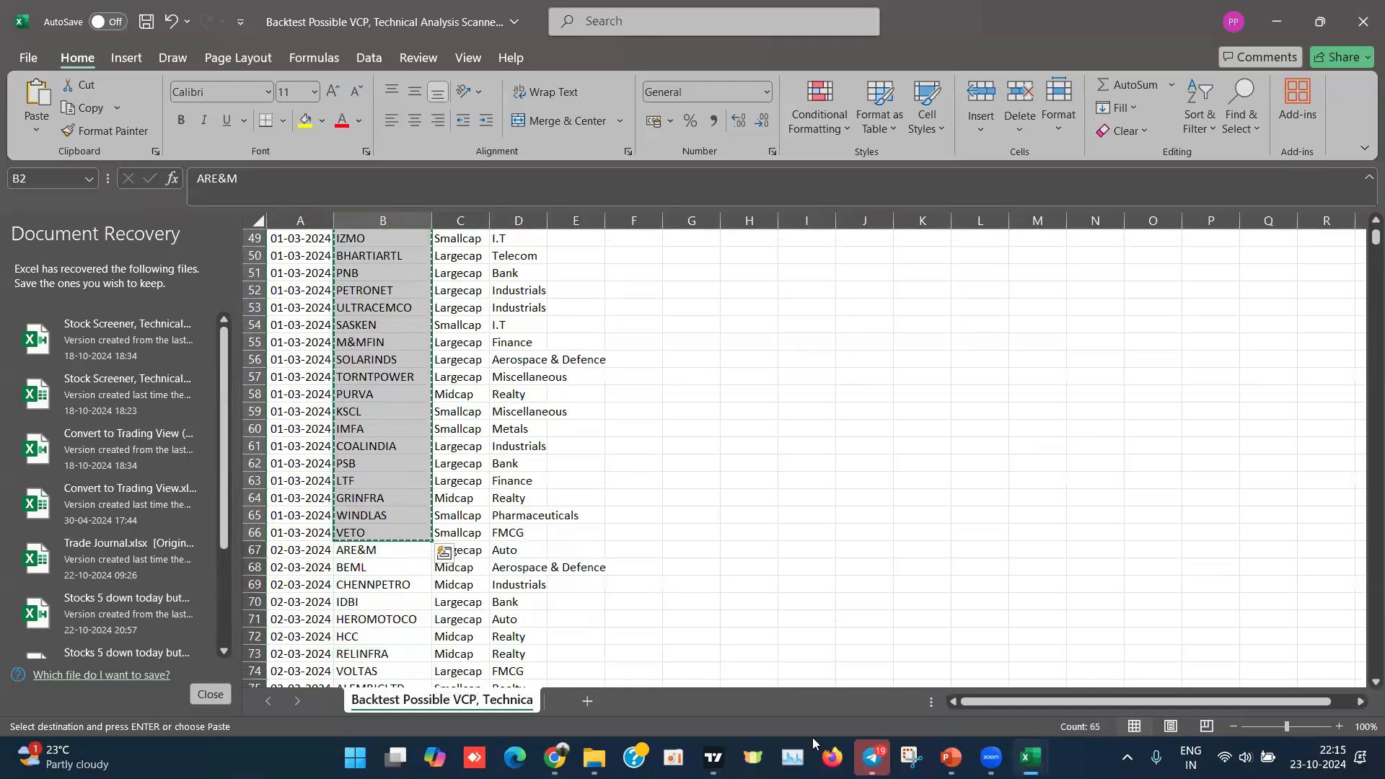
Step: Switch to the Convert to Trading View workbook and paste the copied symbols into column I of the TV Watchlist sheet, starting at I1
{"action": "mouse_move", "coordinate": [1031, 755]}
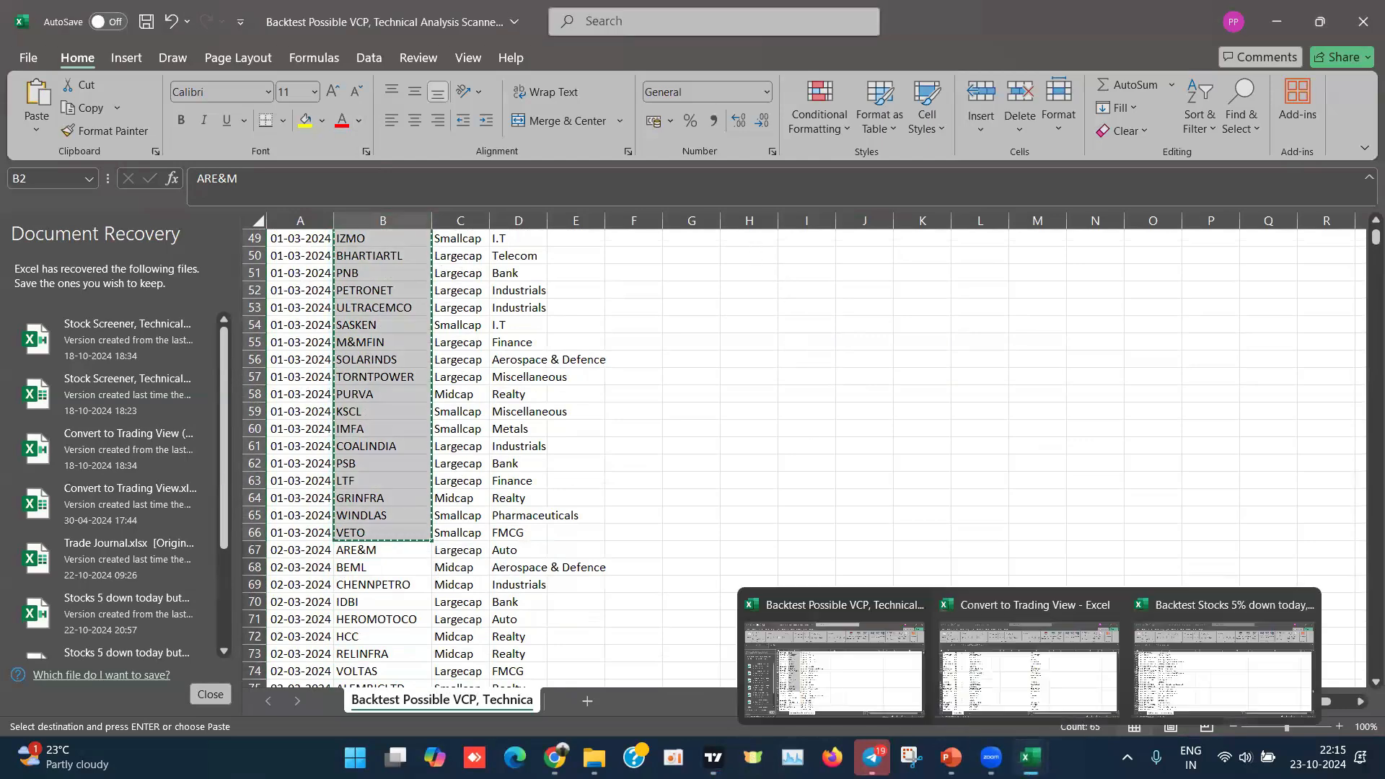
{"action": "left_click", "coordinate": [1185, 676]}
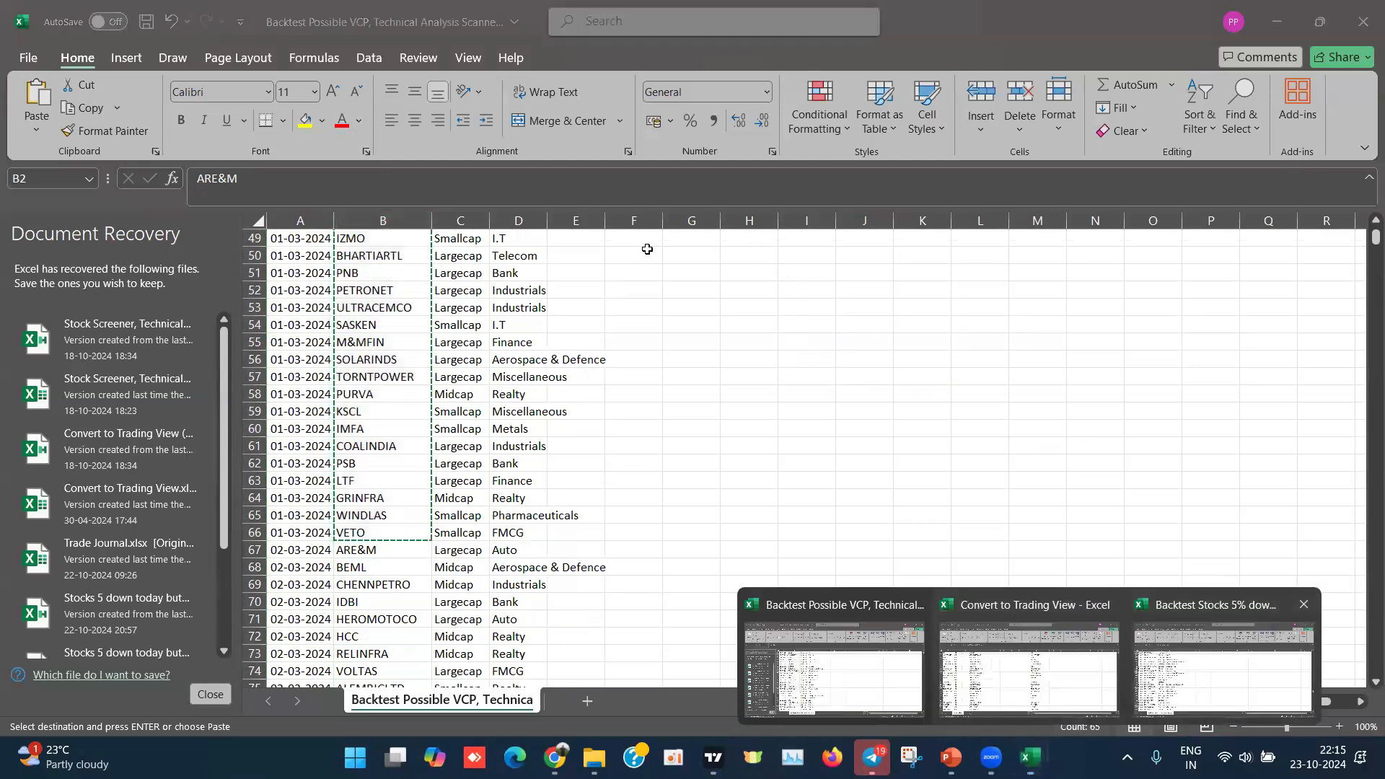
{"action": "mouse_move", "coordinate": [1029, 756]}
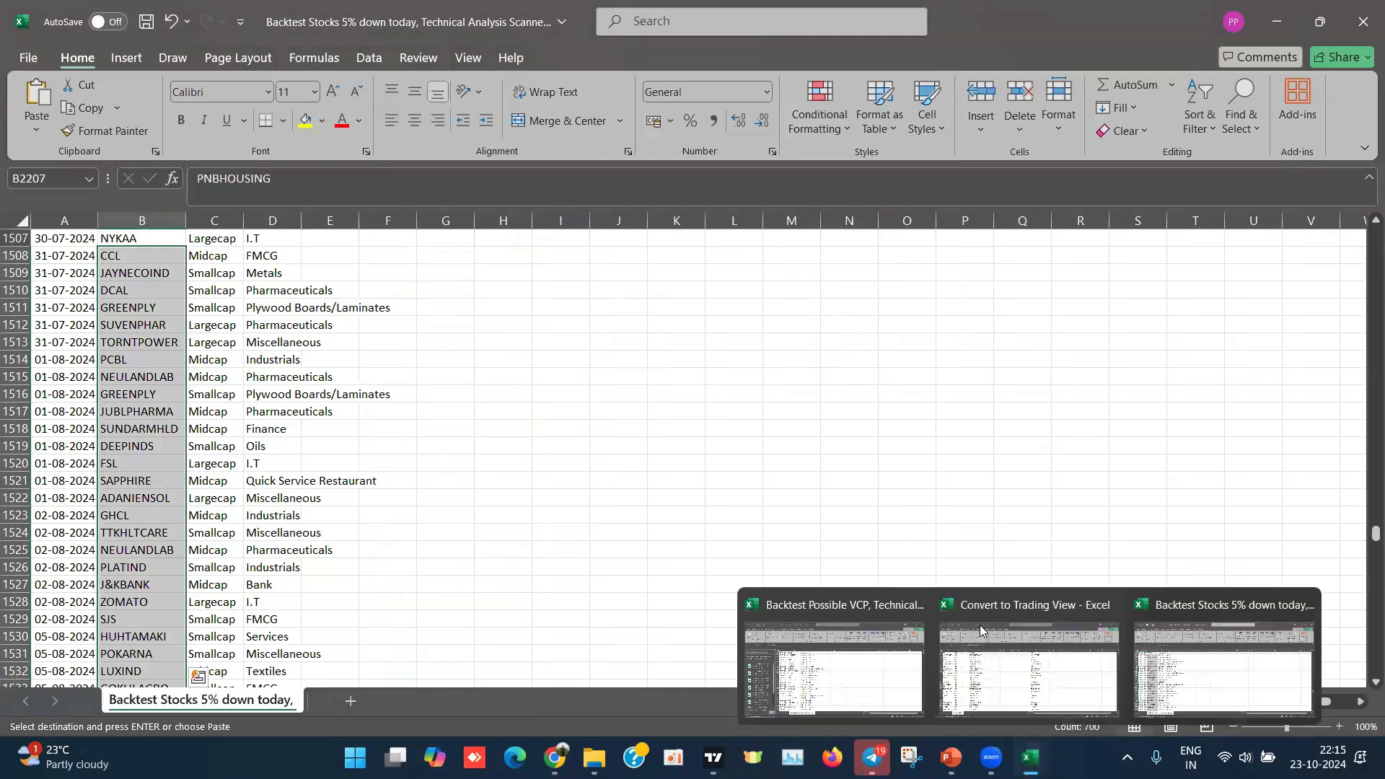
{"action": "left_click", "coordinate": [997, 657]}
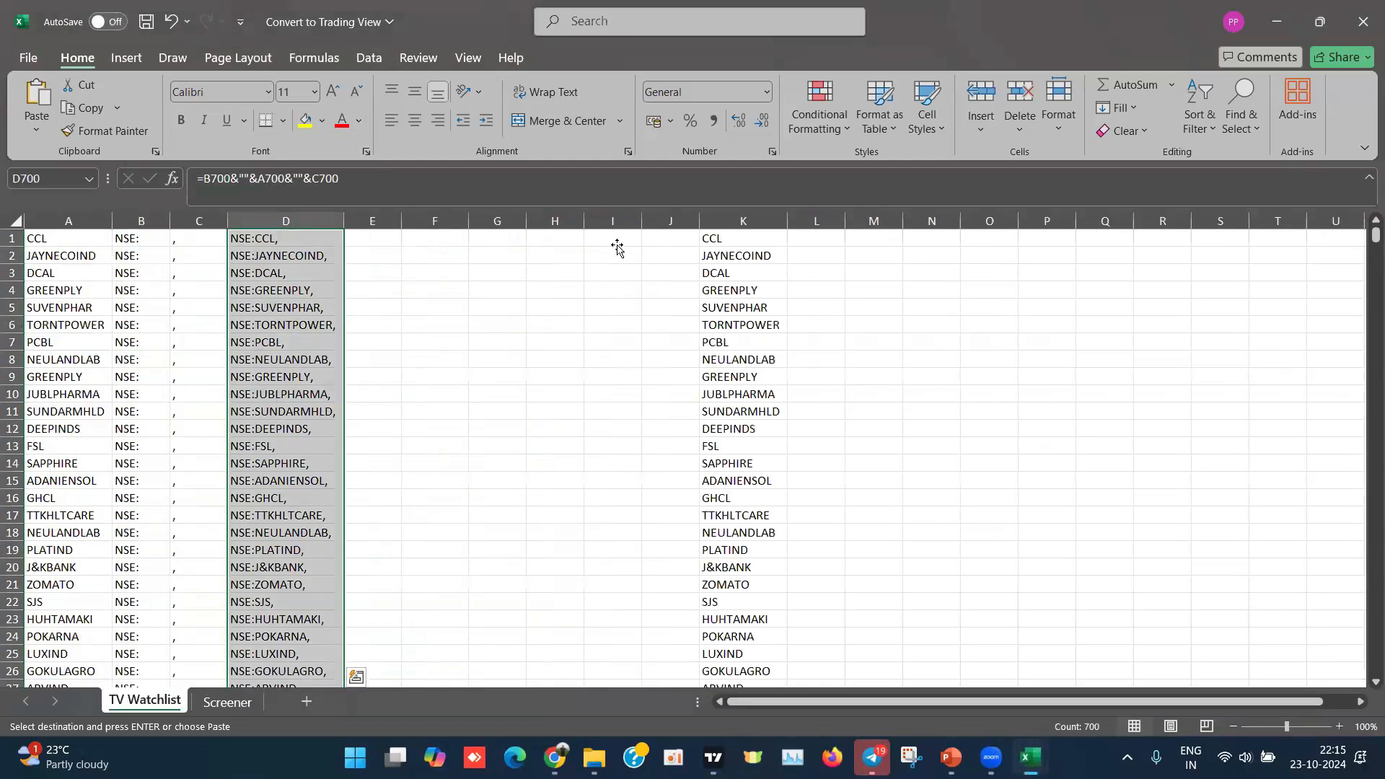
{"action": "left_click", "coordinate": [616, 243]}
{"action": "key", "text": "ctrl+v"}
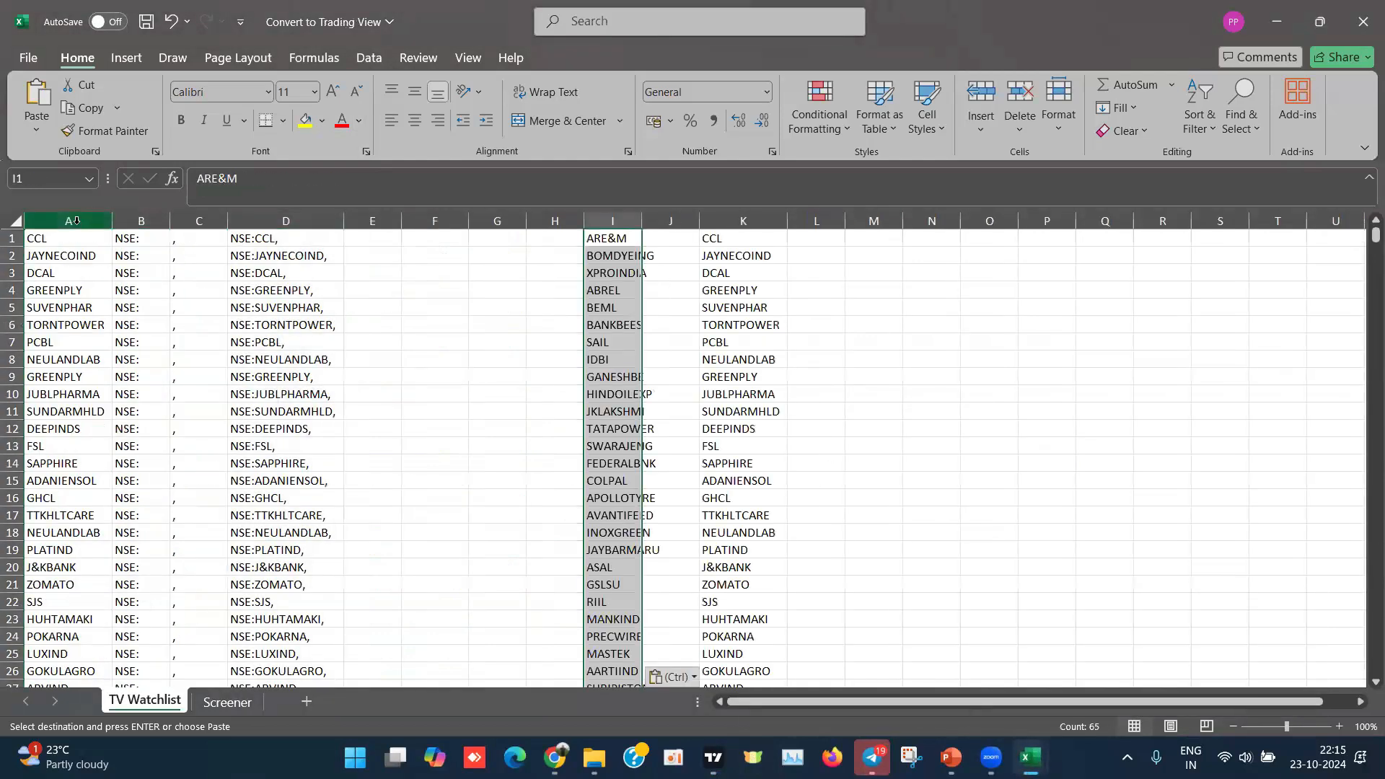
Step: Replace the contents of column A with the symbols from column I and fit the column width to the text
{"action": "left_click", "coordinate": [77, 220]}
{"action": "key", "text": "Delete"}
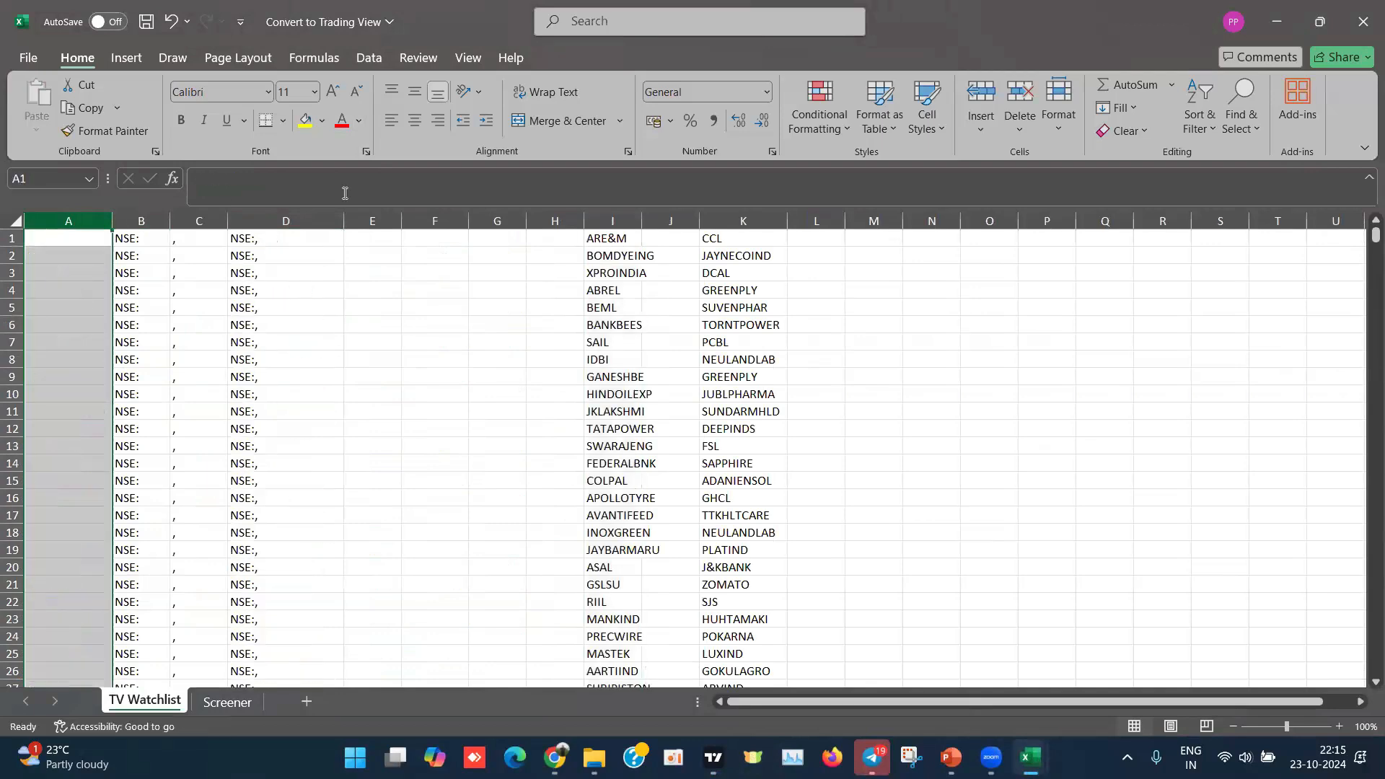
{"action": "left_click", "coordinate": [608, 216]}
{"action": "key", "text": "ctrl+c"}
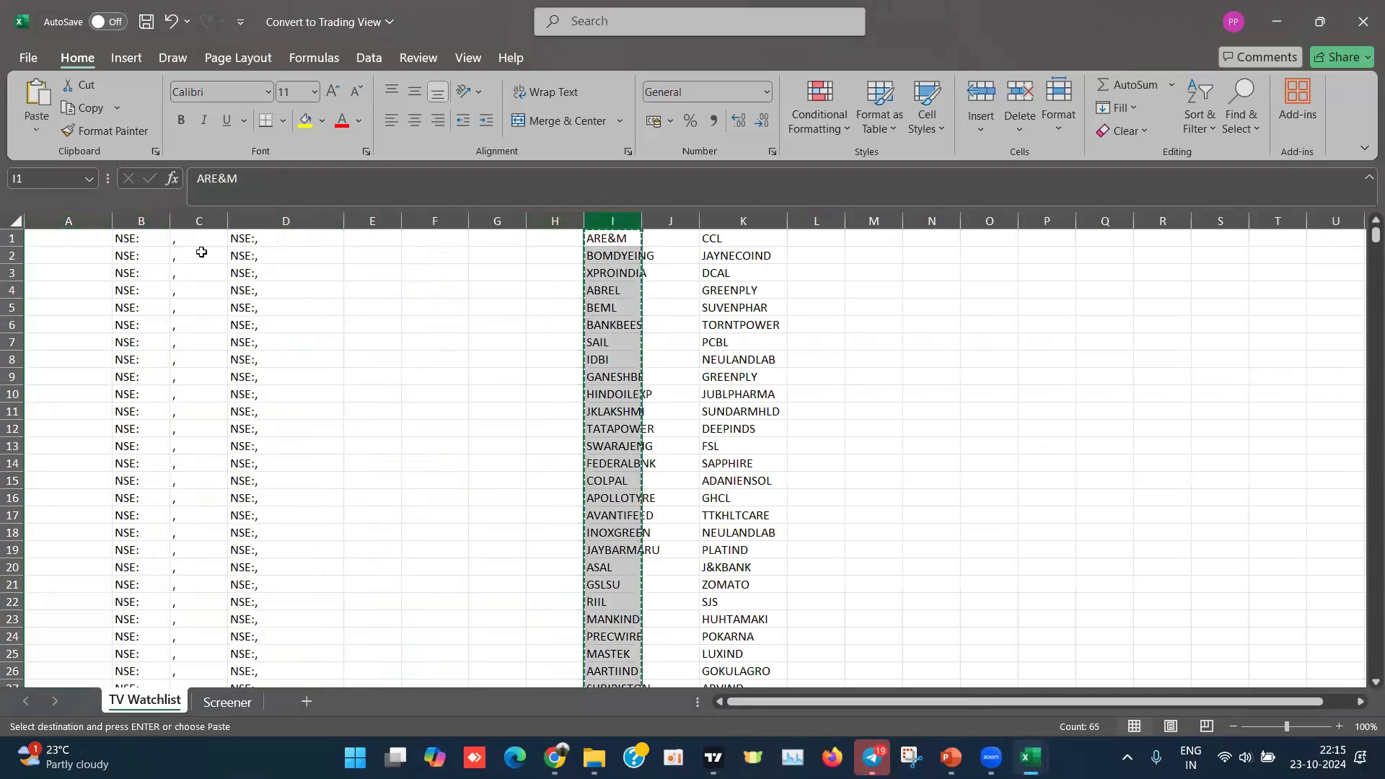
{"action": "left_click", "coordinate": [69, 247]}
{"action": "key", "text": "ctrl+v"}
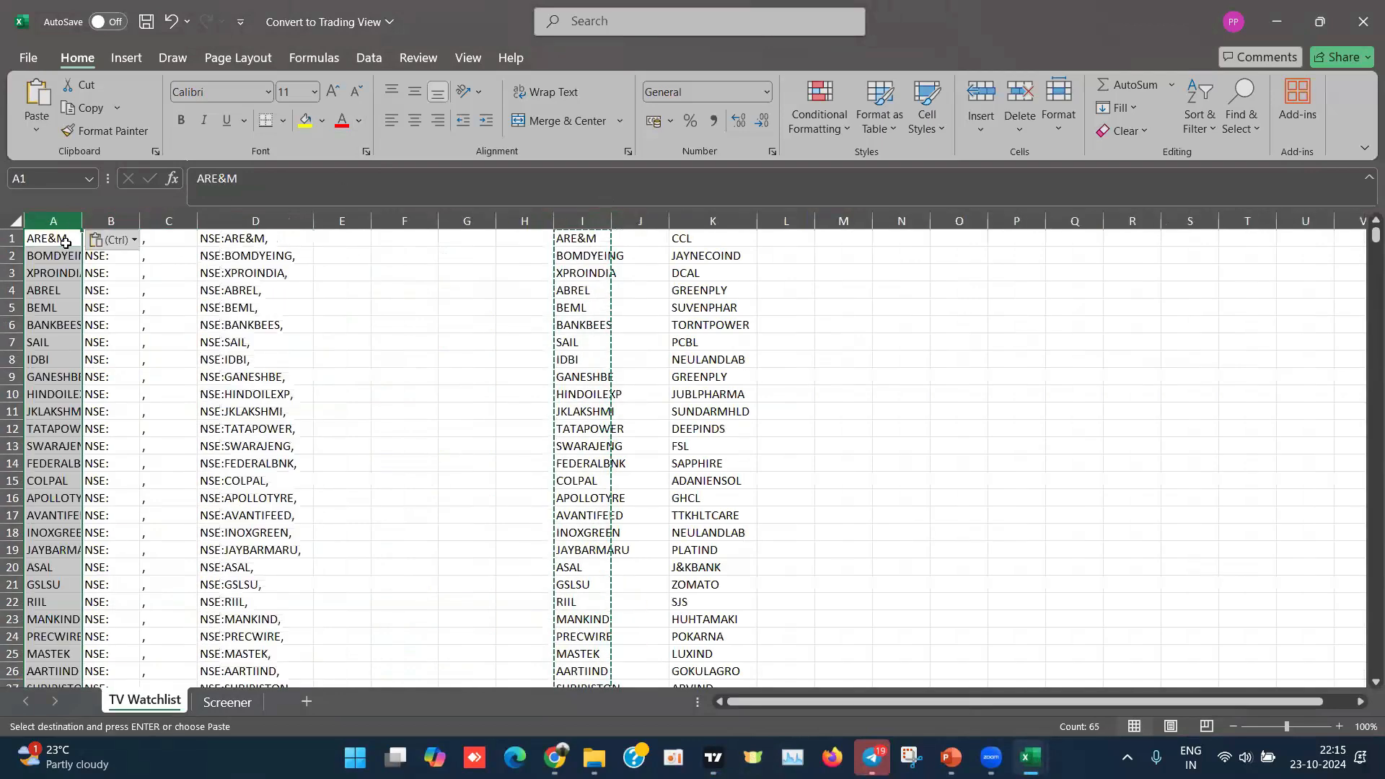
{"action": "double_click", "coordinate": [81, 216]}
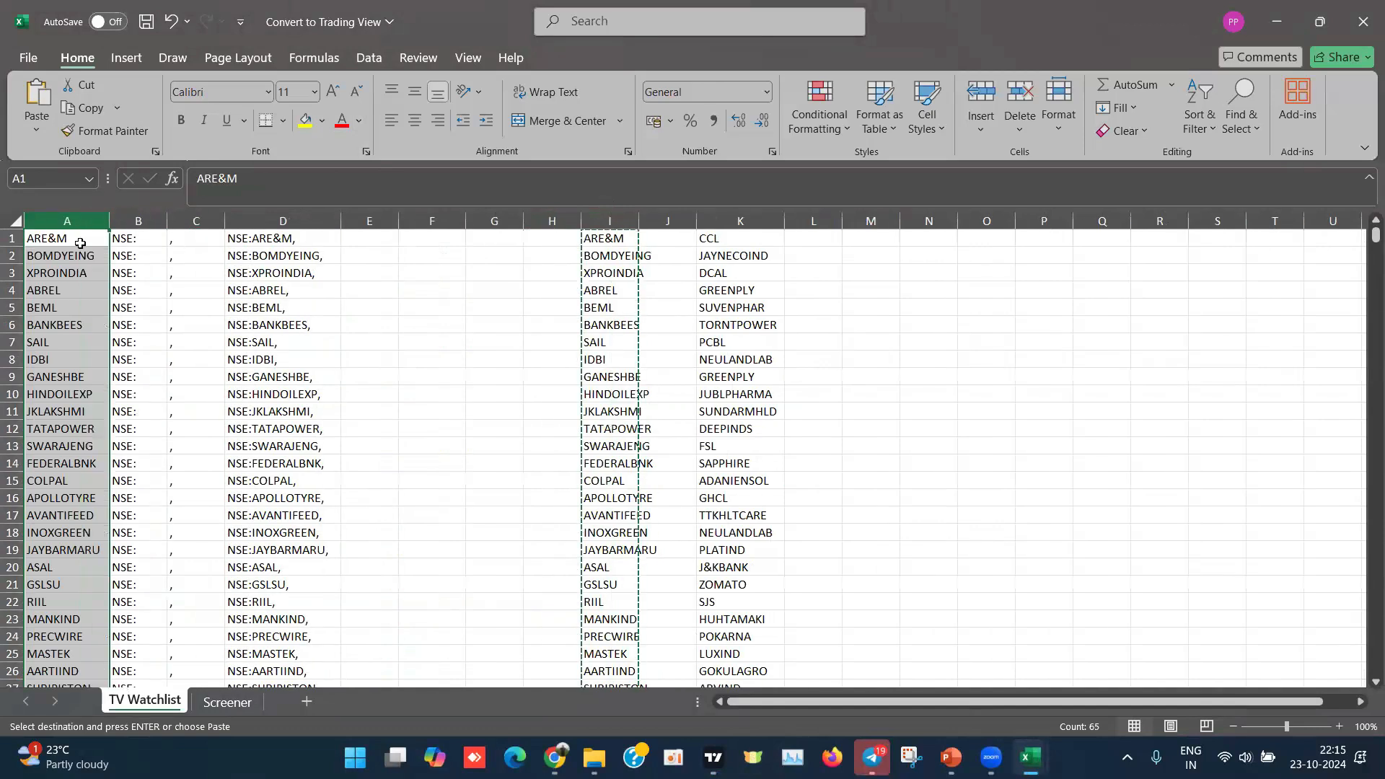
Step: Copy the NSE-prefixed symbols in D1:D65, ending at the row of the last symbol, VETO
{"action": "left_click", "coordinate": [45, 237]}
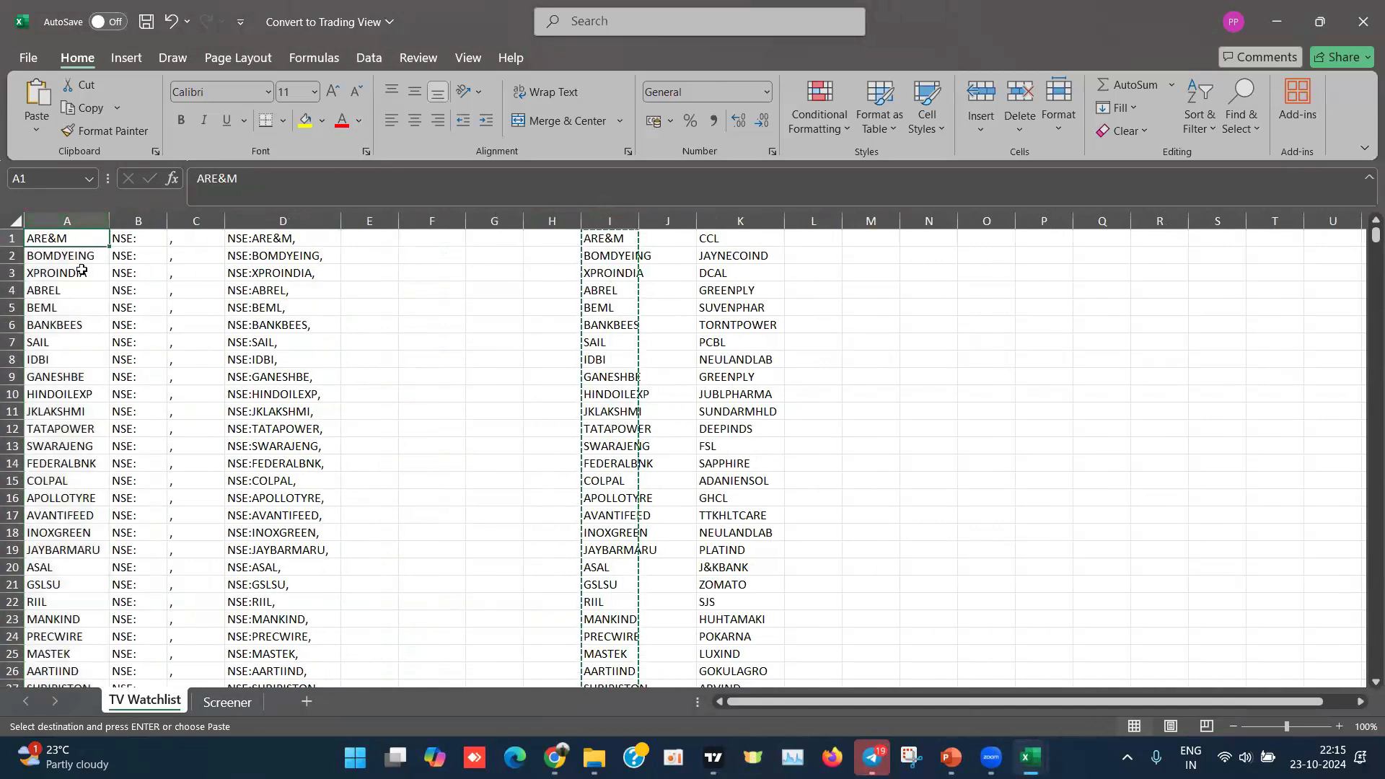
{"action": "left_click", "coordinate": [67, 218]}
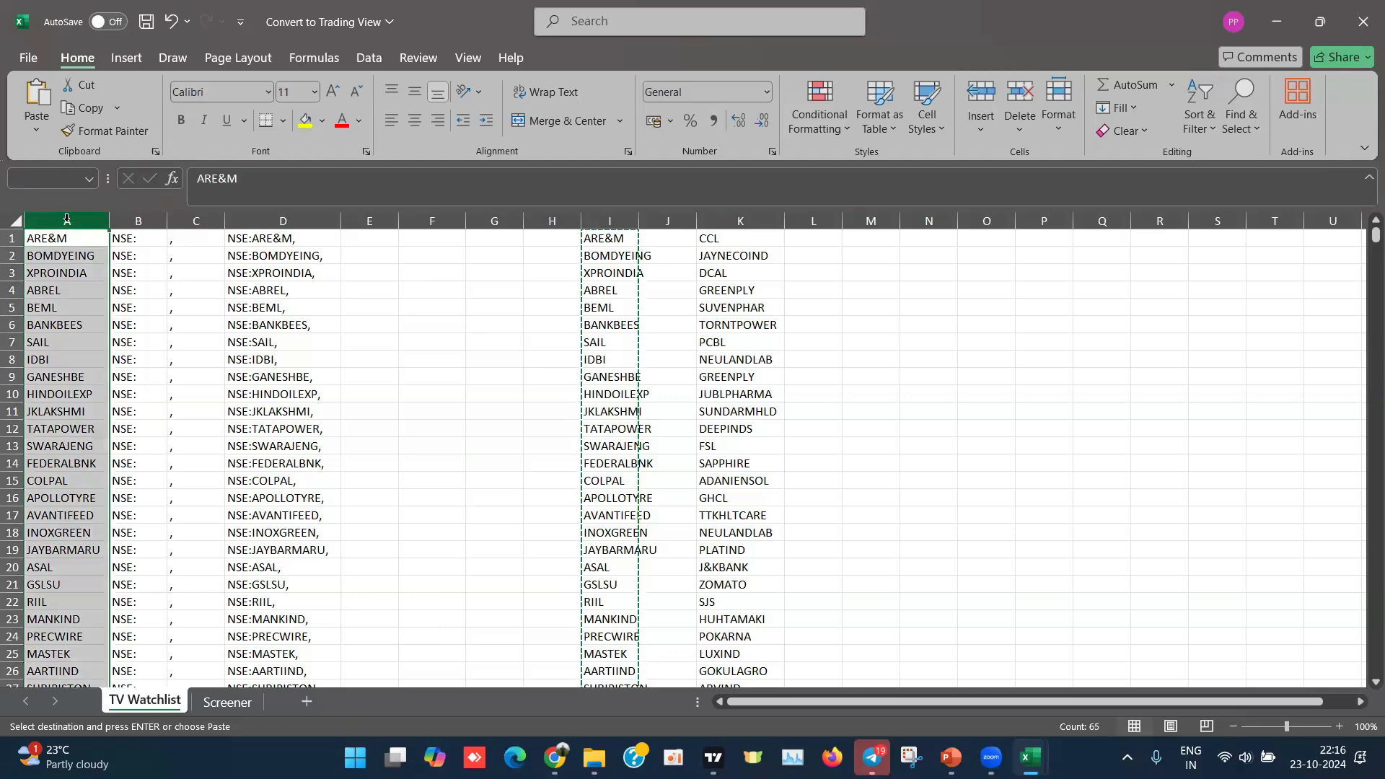
{"action": "left_click", "coordinate": [61, 240]}
{"action": "key", "text": "shift+Down"}
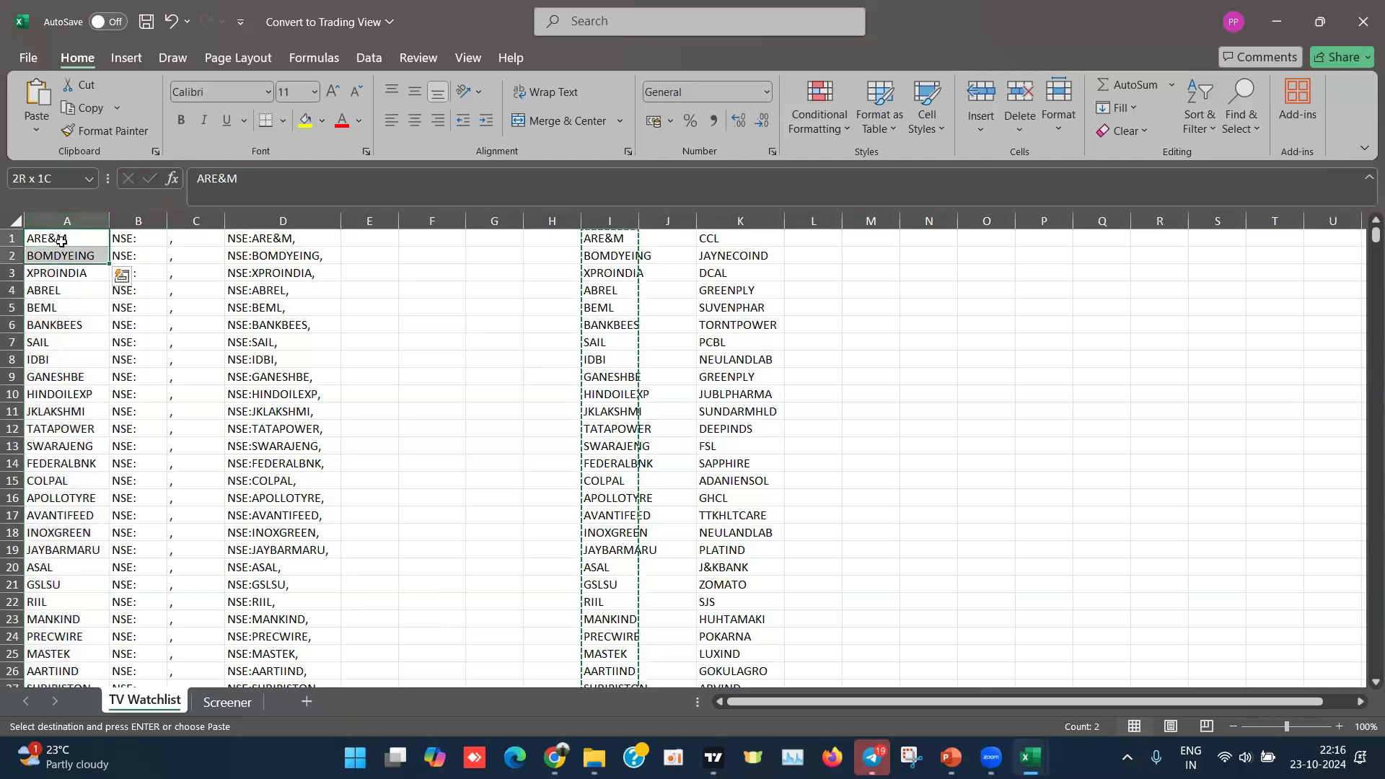
{"action": "left_click", "coordinate": [65, 254]}
{"action": "scroll", "coordinate": [61, 247], "scroll_direction": "down", "scroll_amount": 13}
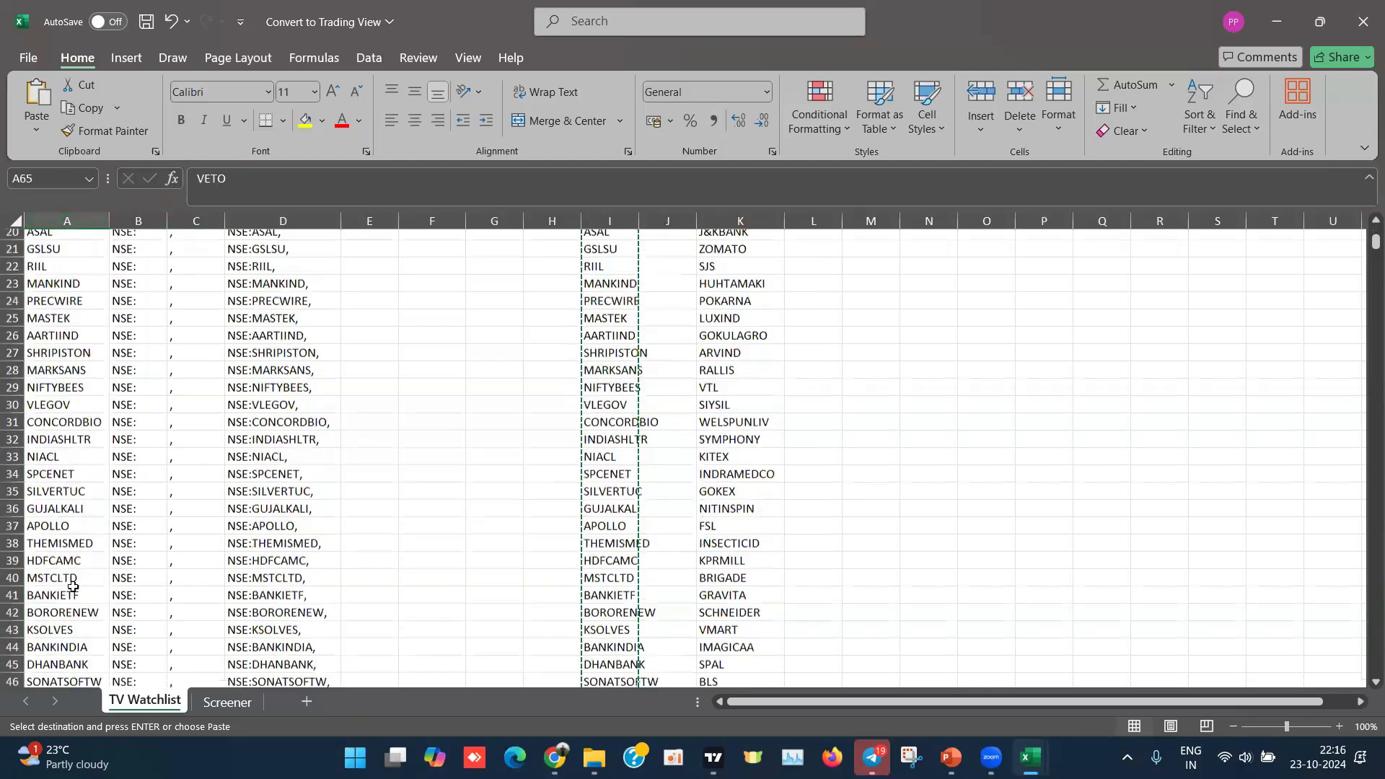
{"action": "left_click", "coordinate": [44, 671]}
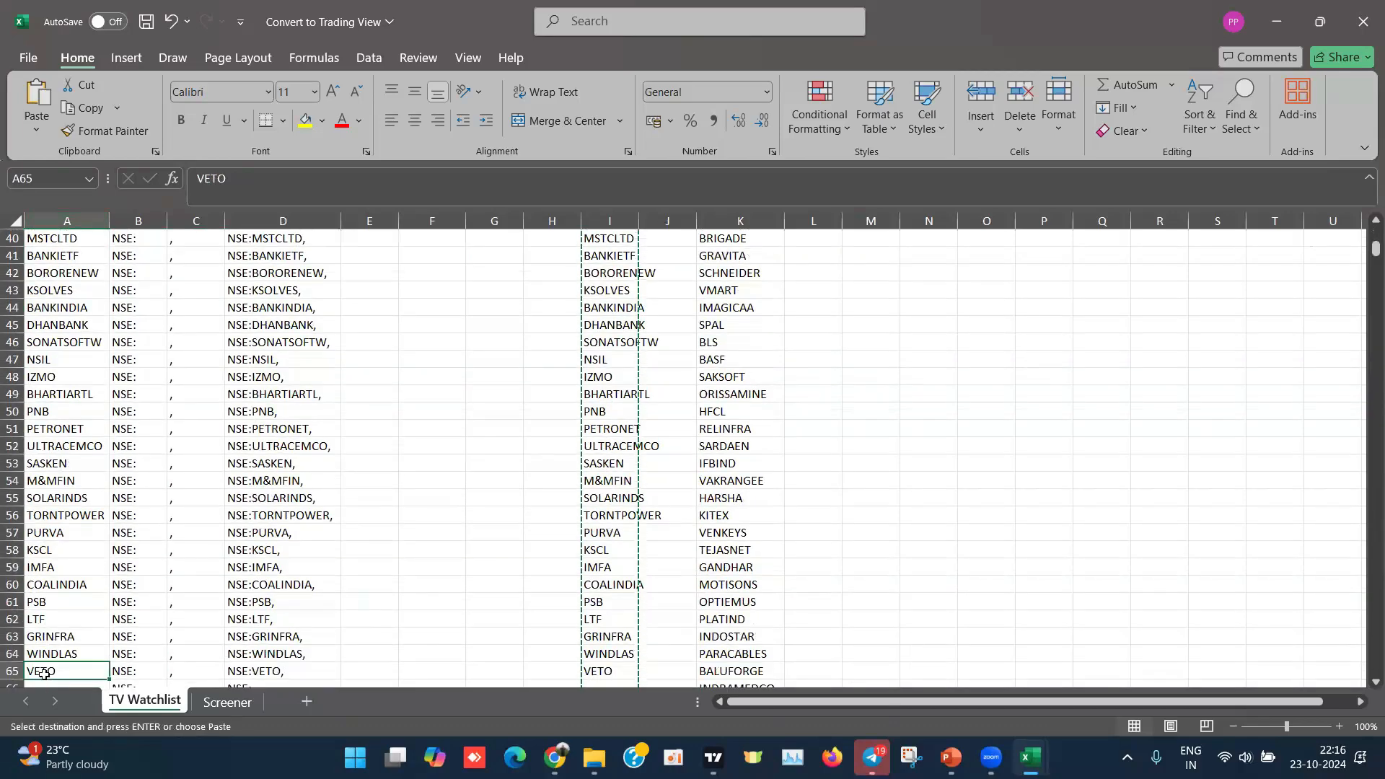
{"action": "key", "text": "Right"}
{"action": "key", "text": "Right"}
{"action": "key", "text": "Right"}
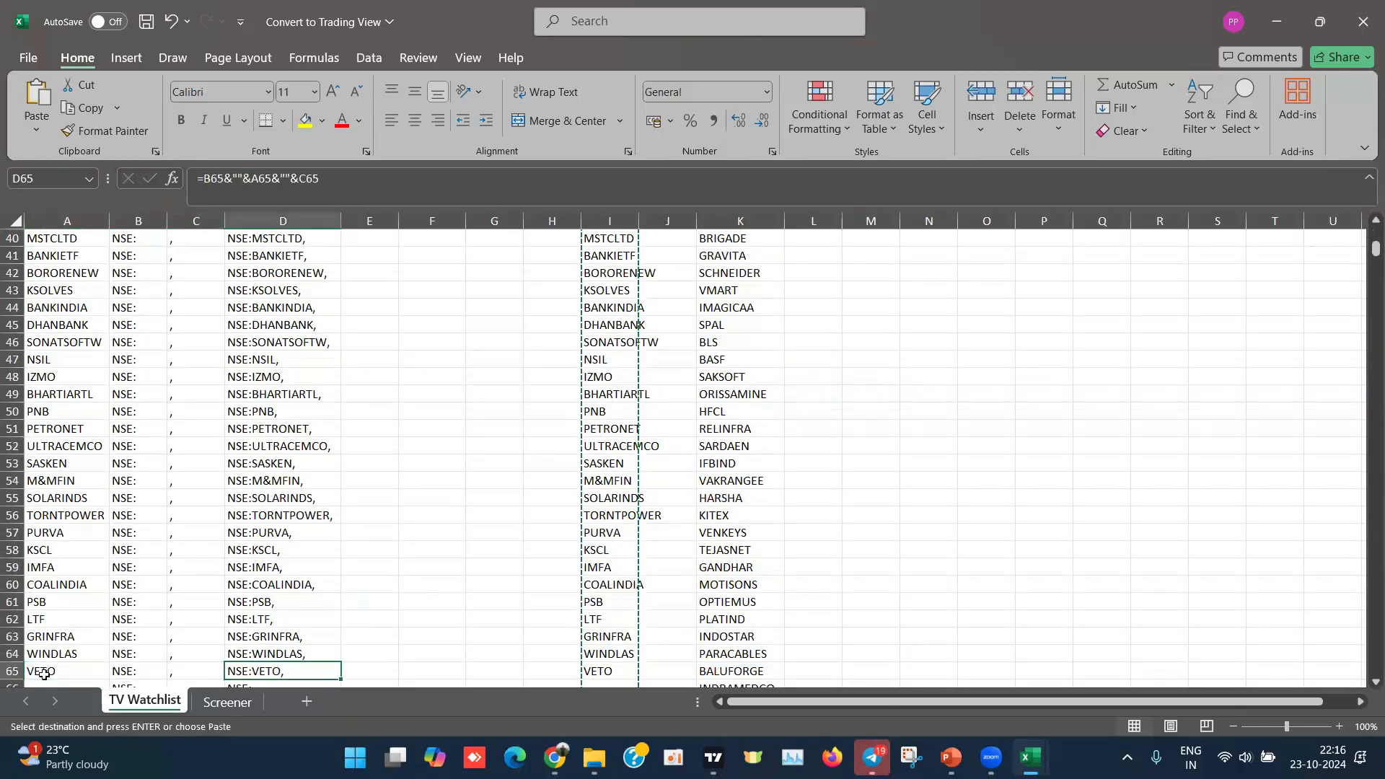
{"action": "key", "text": "ctrl+shift+Up"}
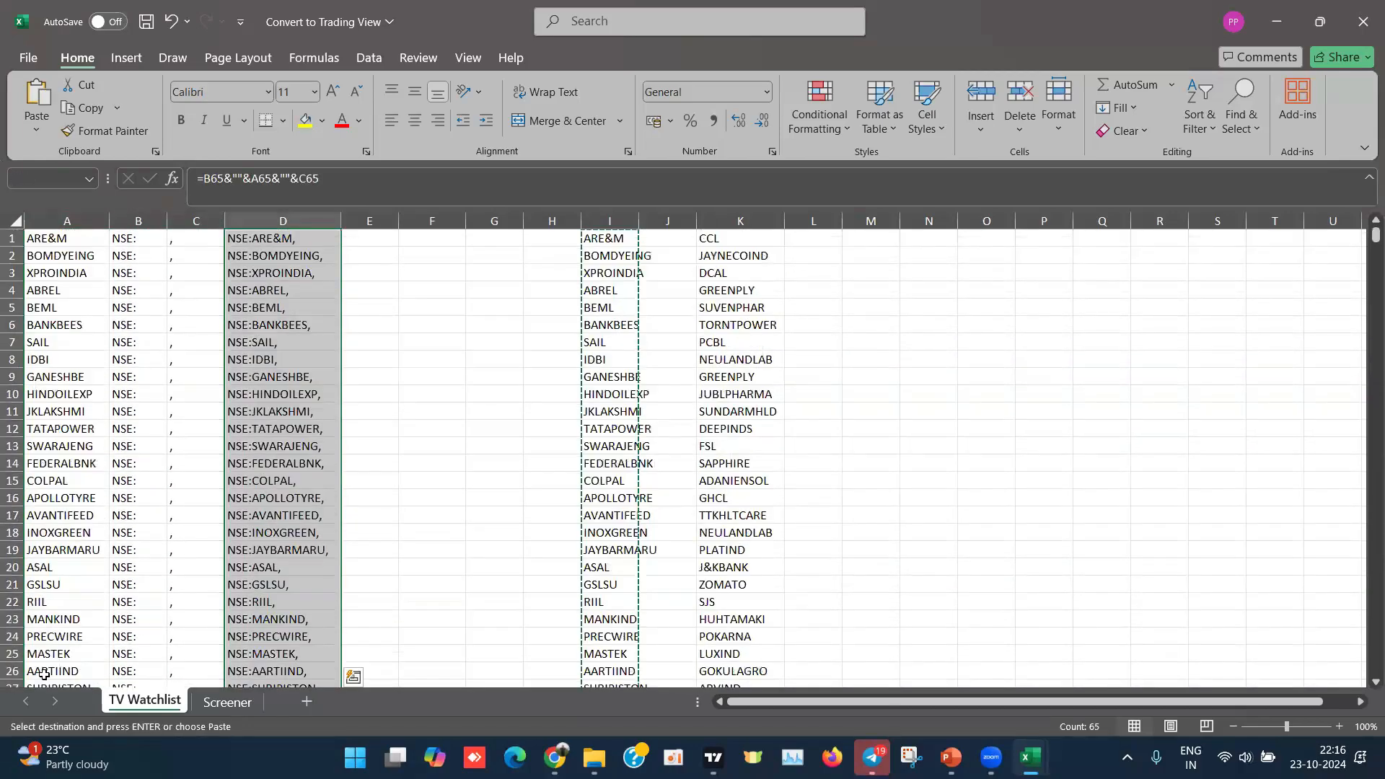
{"action": "key", "text": "ctrl+c"}
{"action": "key", "text": "Down"}
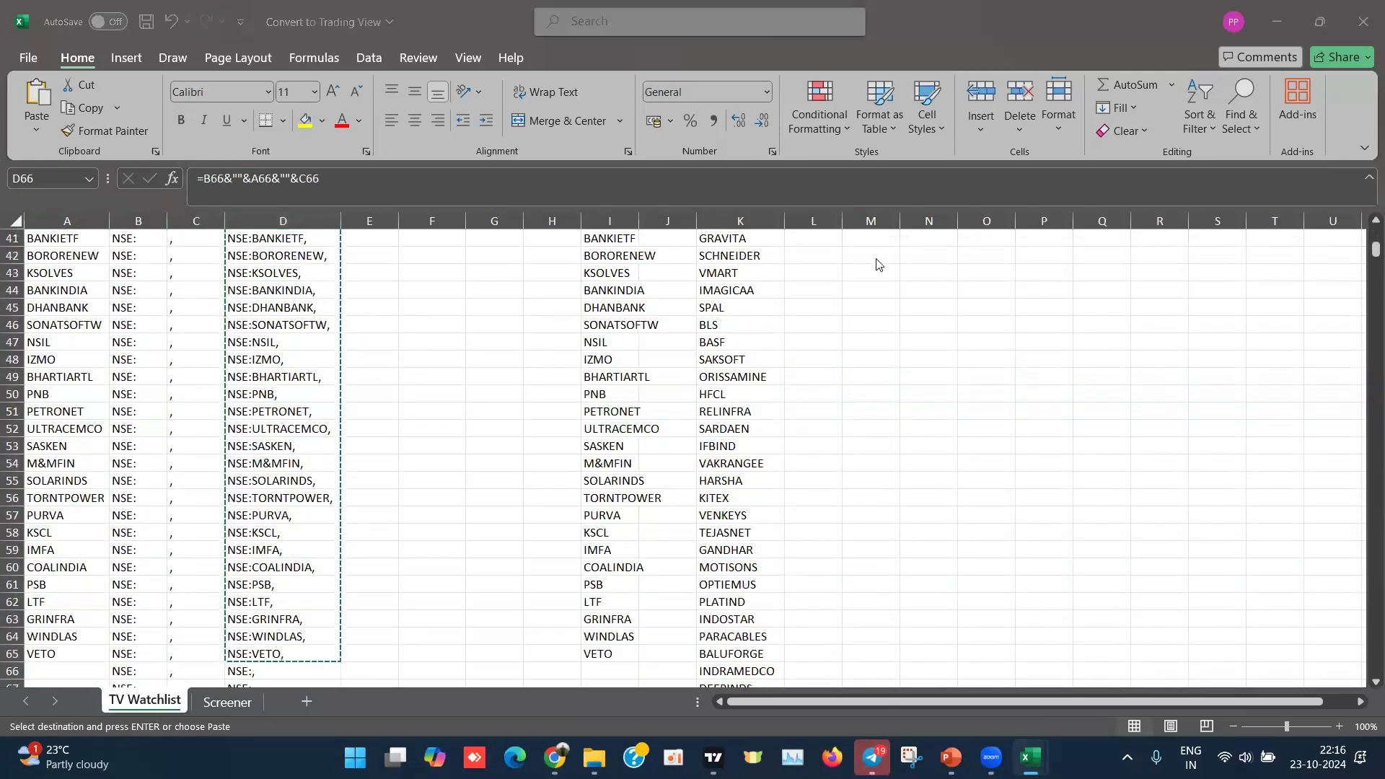
Step: Switch back to TradingView and clear all symbols from the Test watchlist
{"action": "key", "text": "alt+Tab"}
{"action": "key", "text": "alt+Tab"}
{"action": "key", "text": "alt+Tab"}
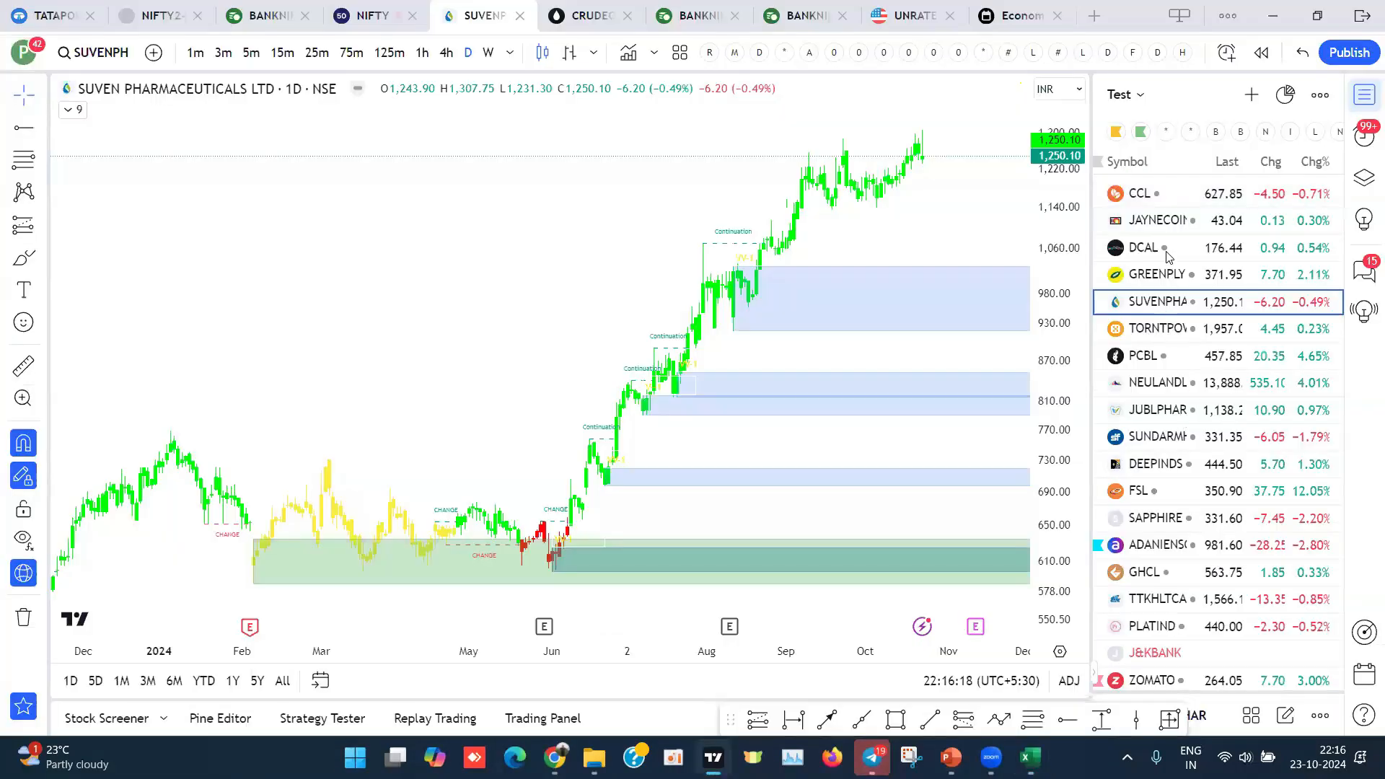
{"action": "left_click", "coordinate": [1319, 95]}
{"action": "left_click", "coordinate": [1148, 245]}
{"action": "left_click", "coordinate": [851, 428]}
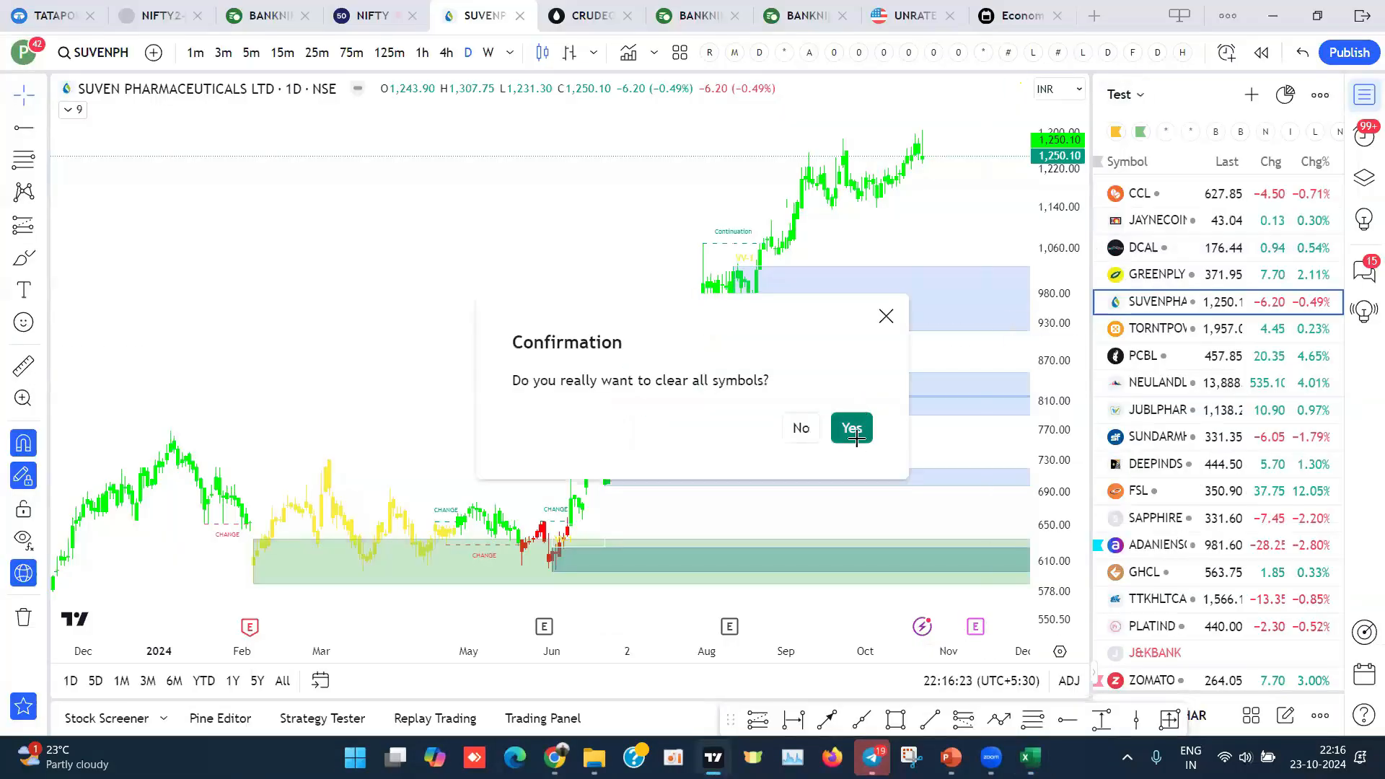
Step: Add the copied list of NSE symbols to the empty Test watchlist
{"action": "left_click", "coordinate": [1253, 95]}
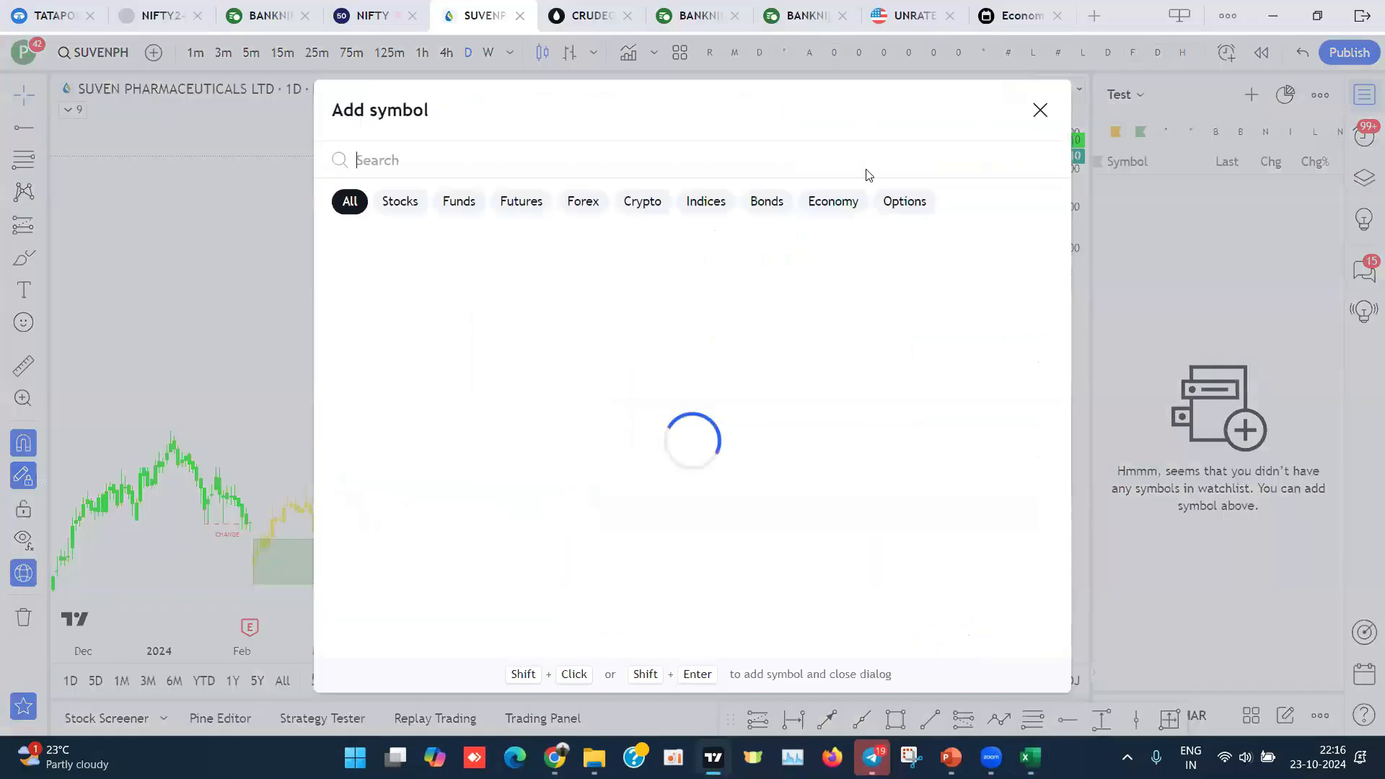
{"action": "key", "text": "ctrl+v"}
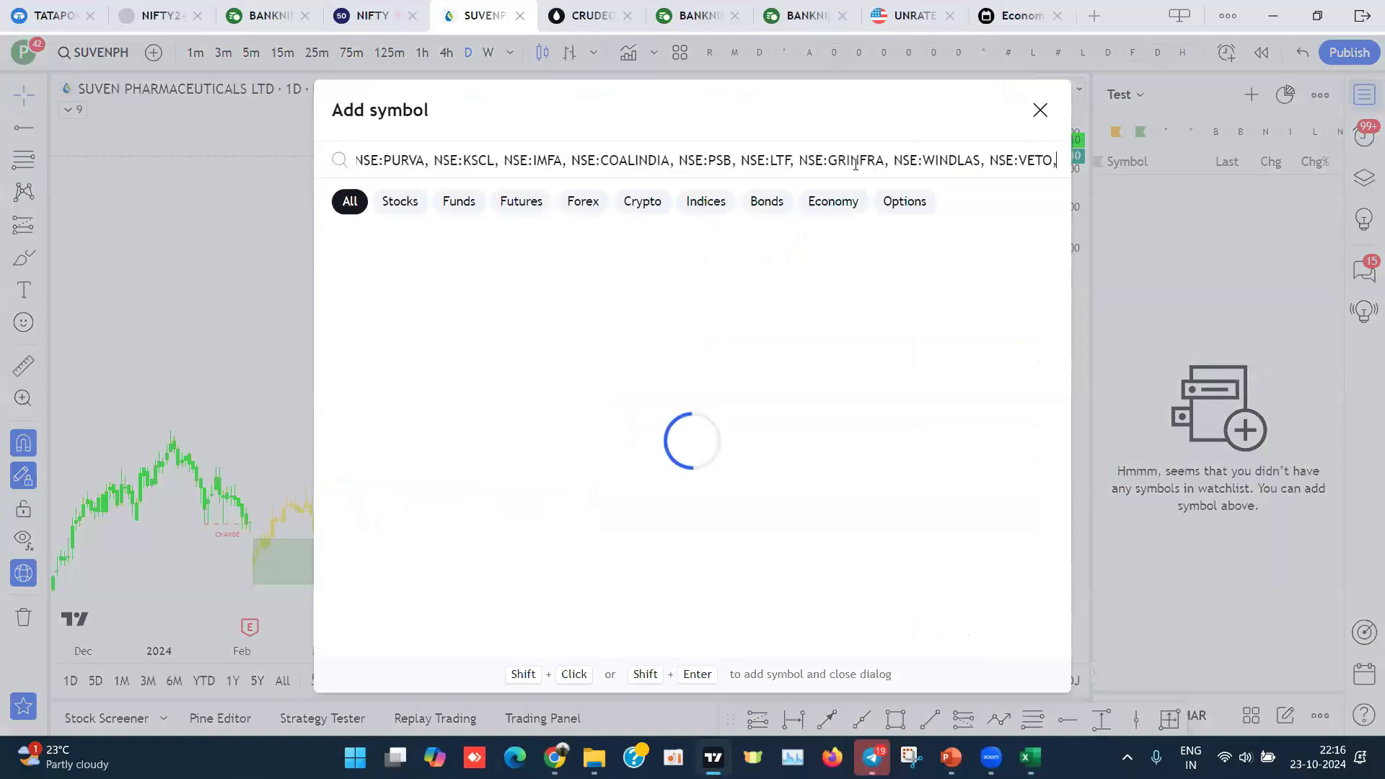
{"action": "key", "text": "Return"}
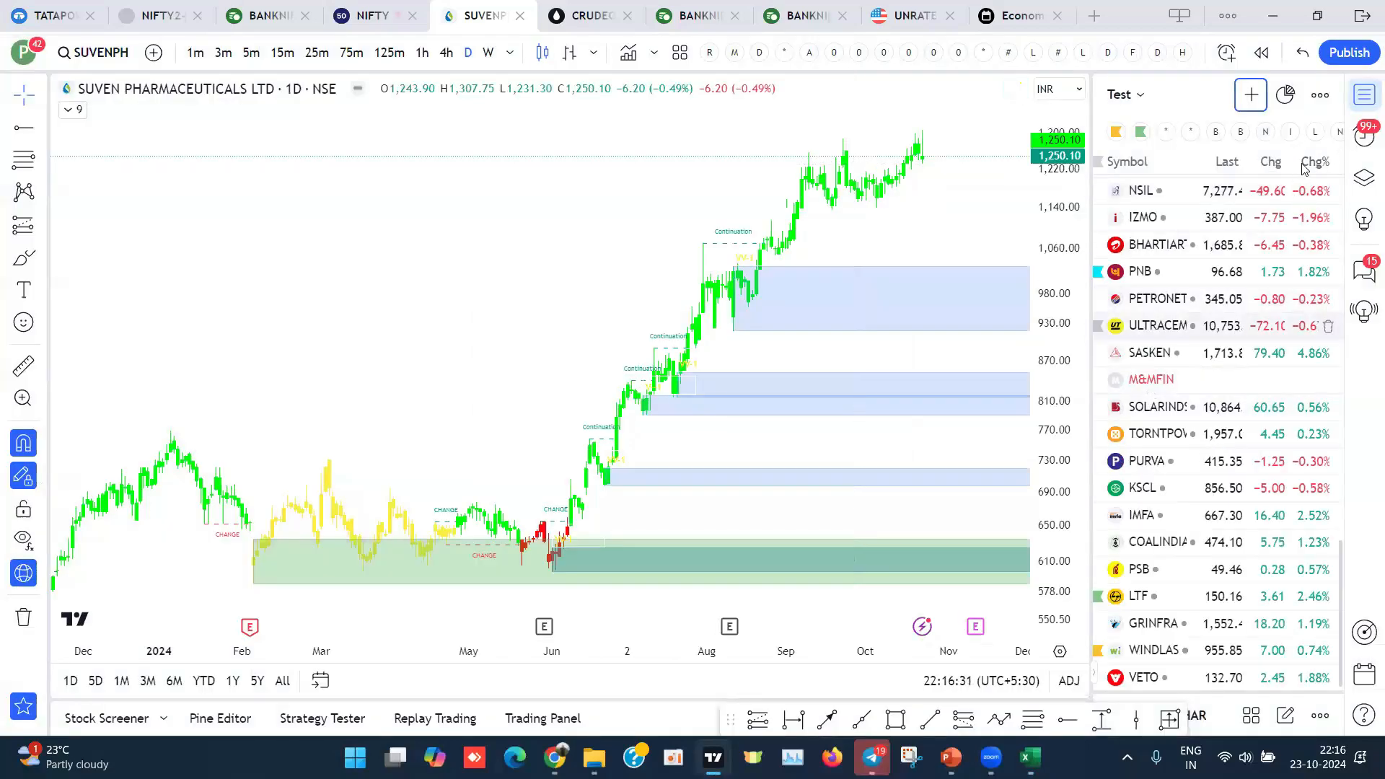
Step: Sort the watchlist by percentage change in ascending order and open the first symbol, ARE&M
{"action": "left_click", "coordinate": [1314, 161]}
{"action": "scroll", "coordinate": [1162, 207], "scroll_direction": "up", "scroll_amount": 15}
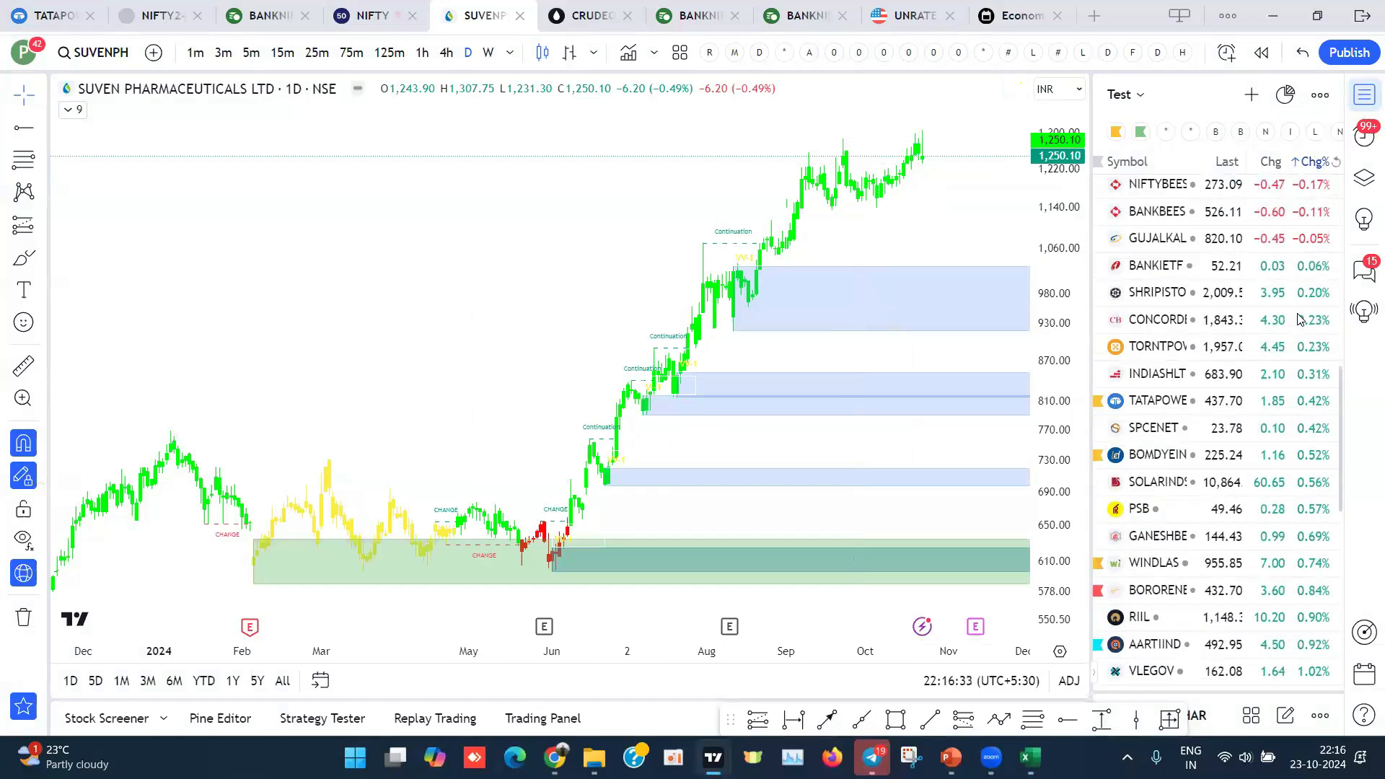
{"action": "left_click", "coordinate": [1161, 202]}
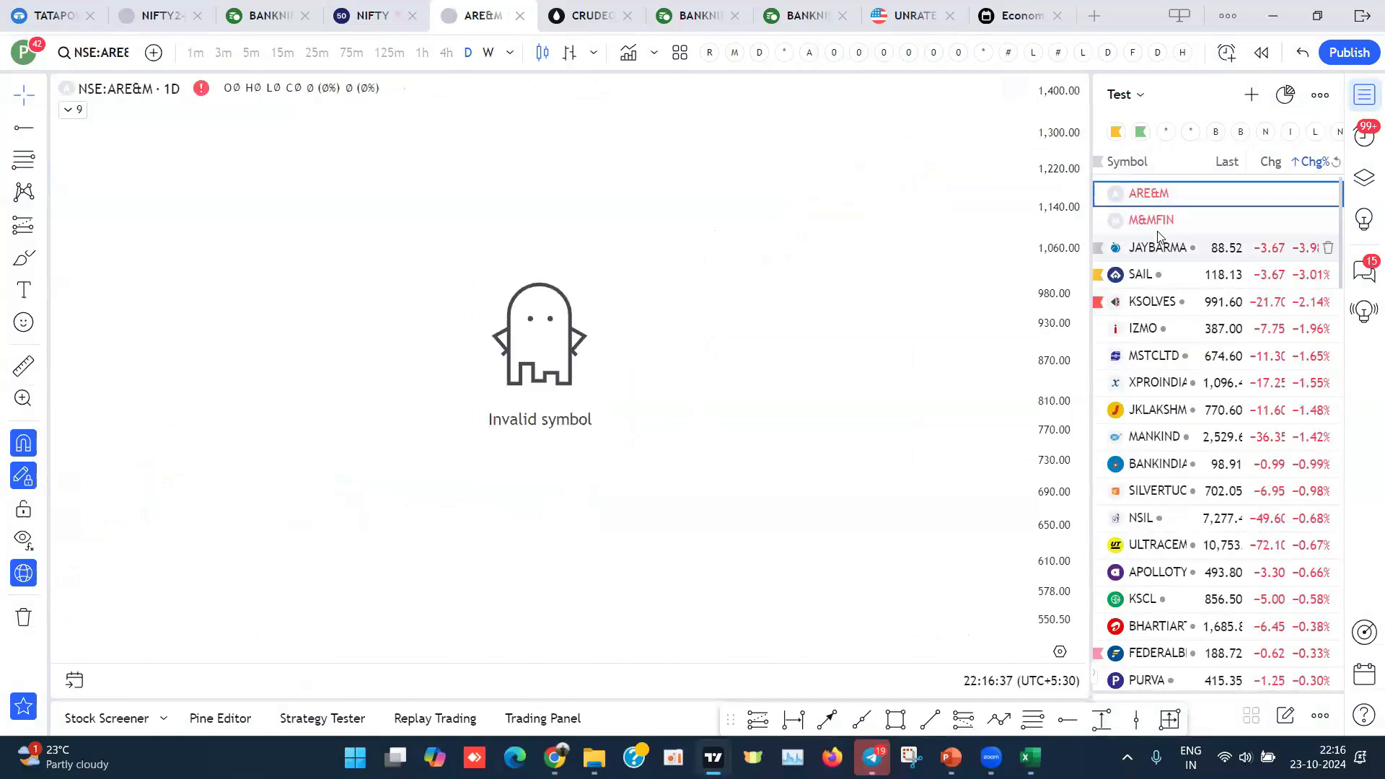
Step: Add the NSE stock M_MFIN to the Test watchlist as a replacement for the invalid M&MFIN and open its chart
{"action": "left_click", "coordinate": [1179, 231]}
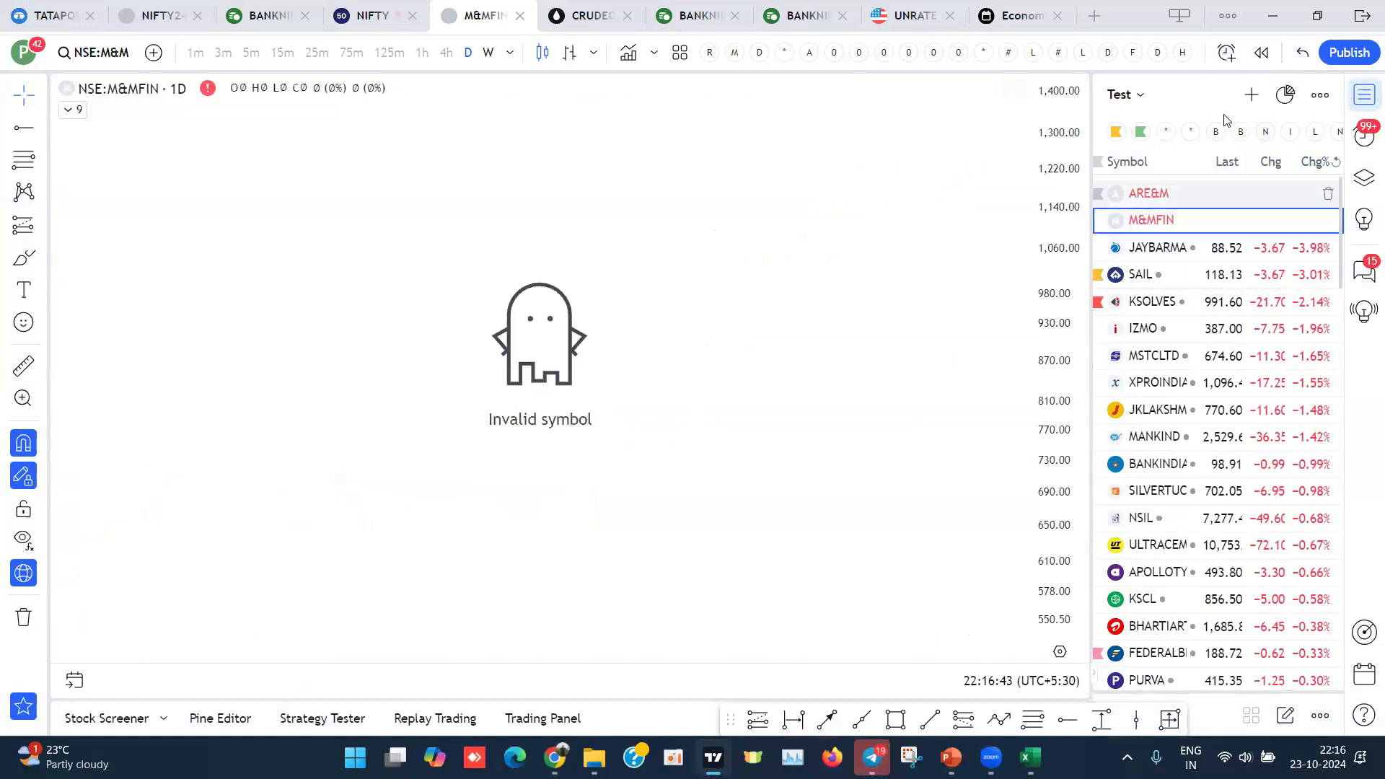
{"action": "left_click", "coordinate": [1251, 96]}
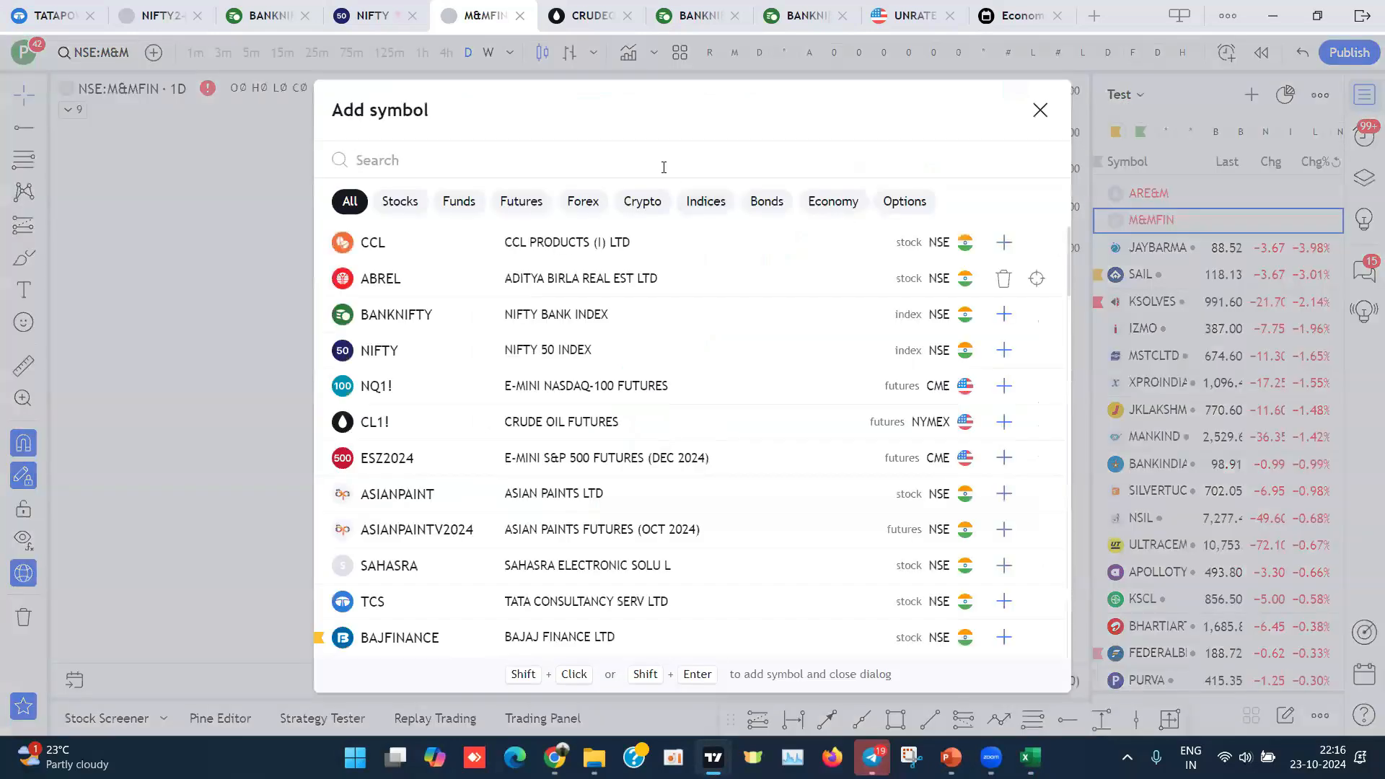
{"action": "type", "text": "M_M"}
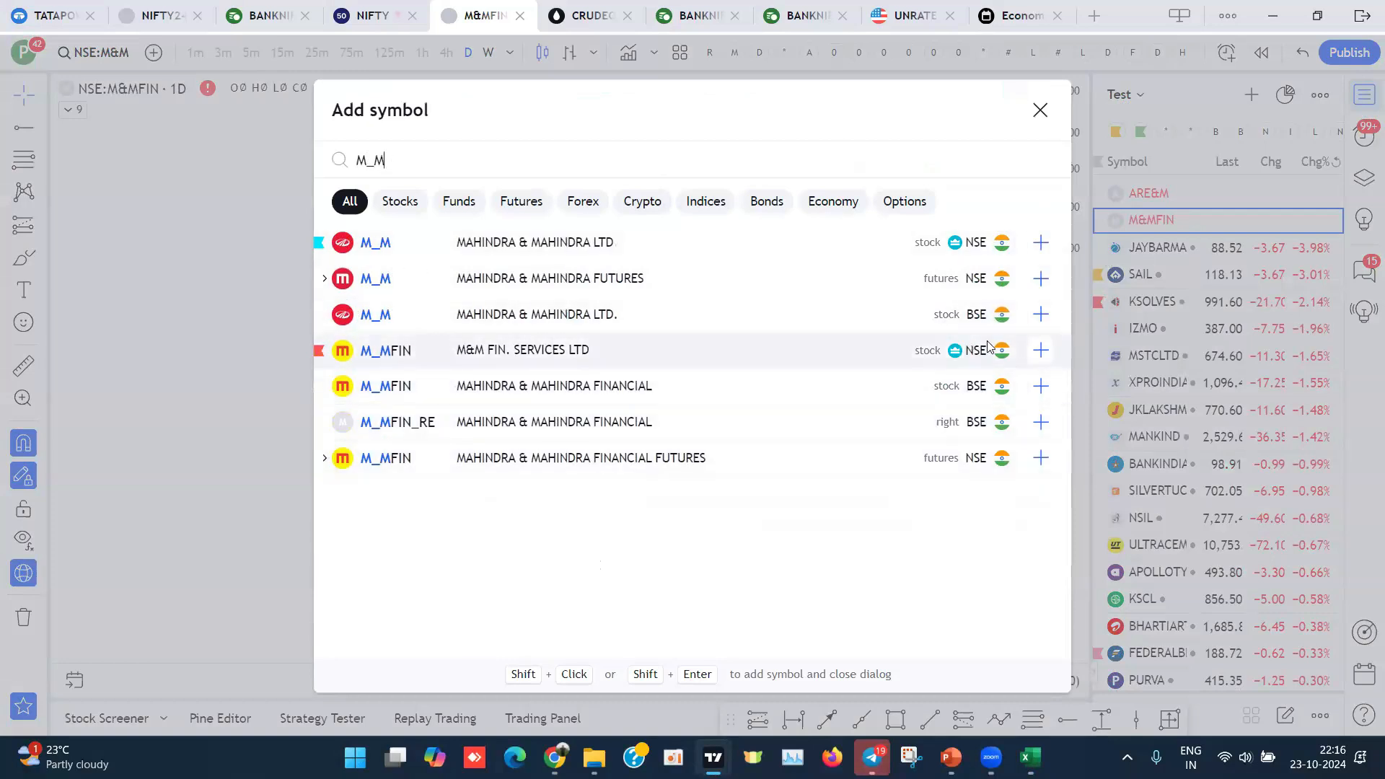
{"action": "left_click", "coordinate": [1035, 350]}
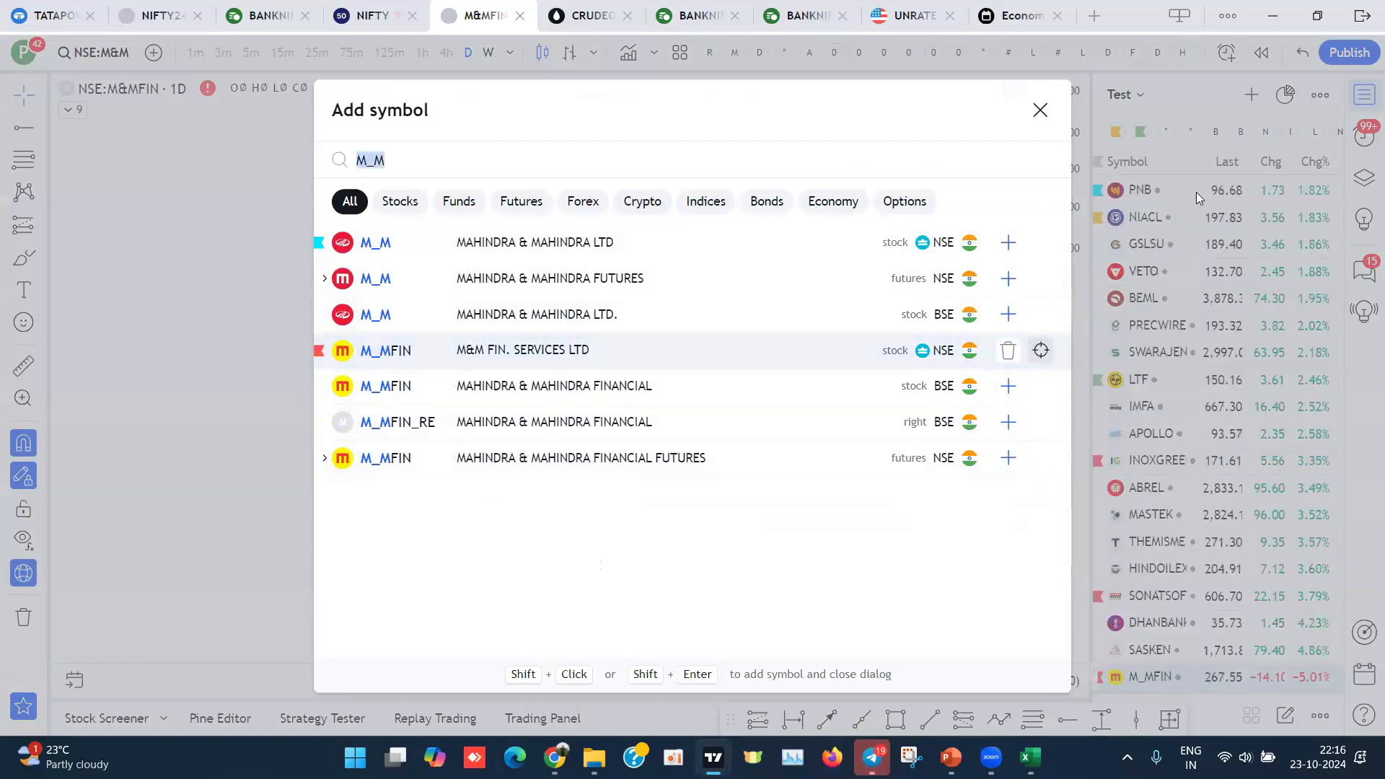
{"action": "left_click", "coordinate": [1158, 680]}
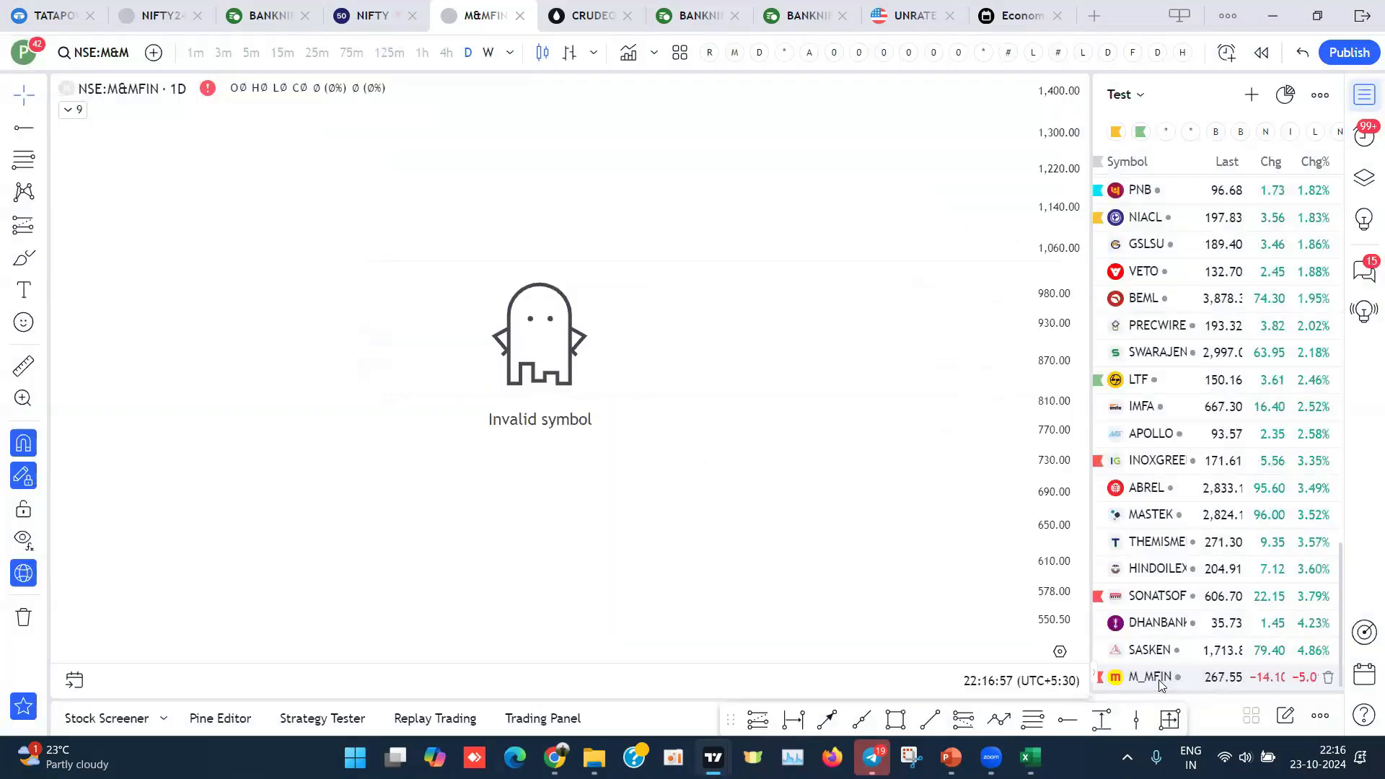
Step: Add the NSE stock ARE_M to the Test watchlist as a replacement for the invalid ARE&M
{"action": "left_click", "coordinate": [1250, 95]}
{"action": "type", "text": "A"}
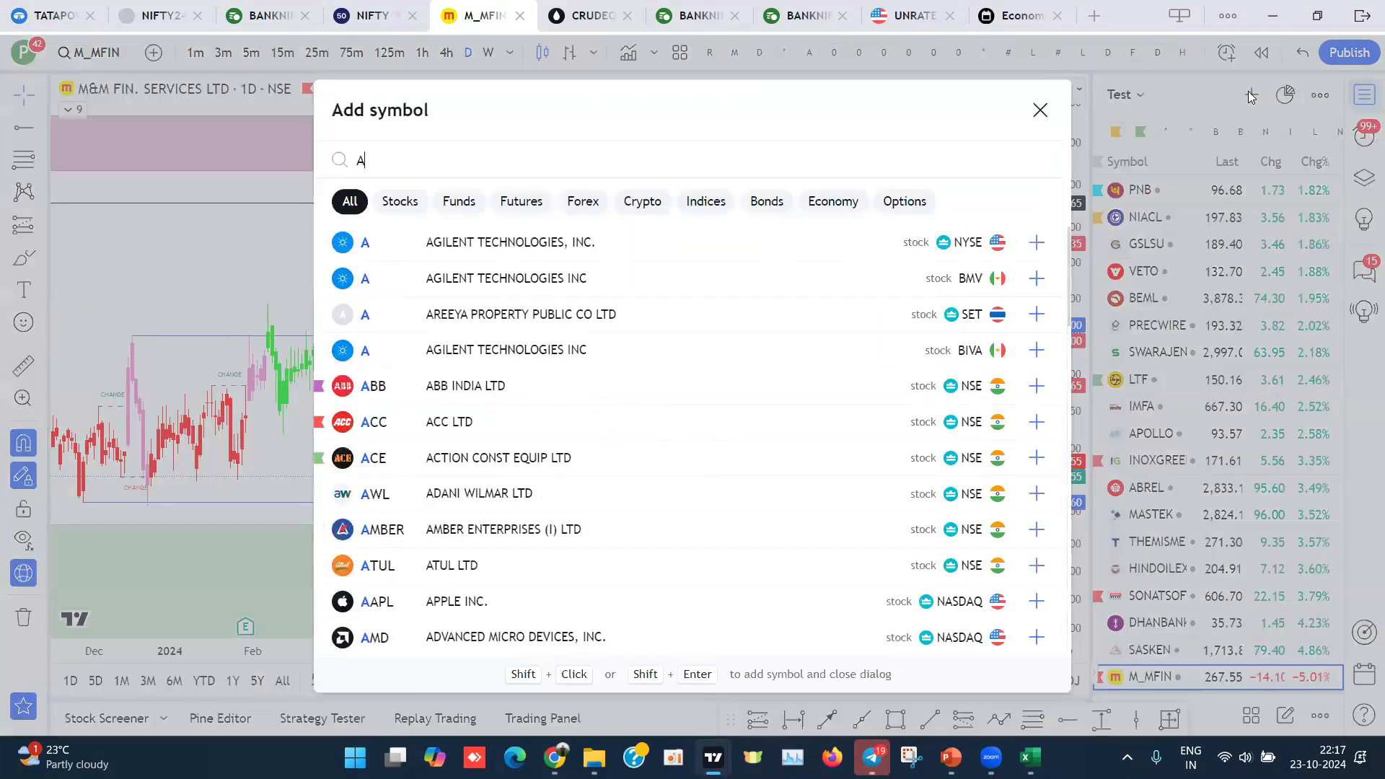
{"action": "type", "text": "RE_"}
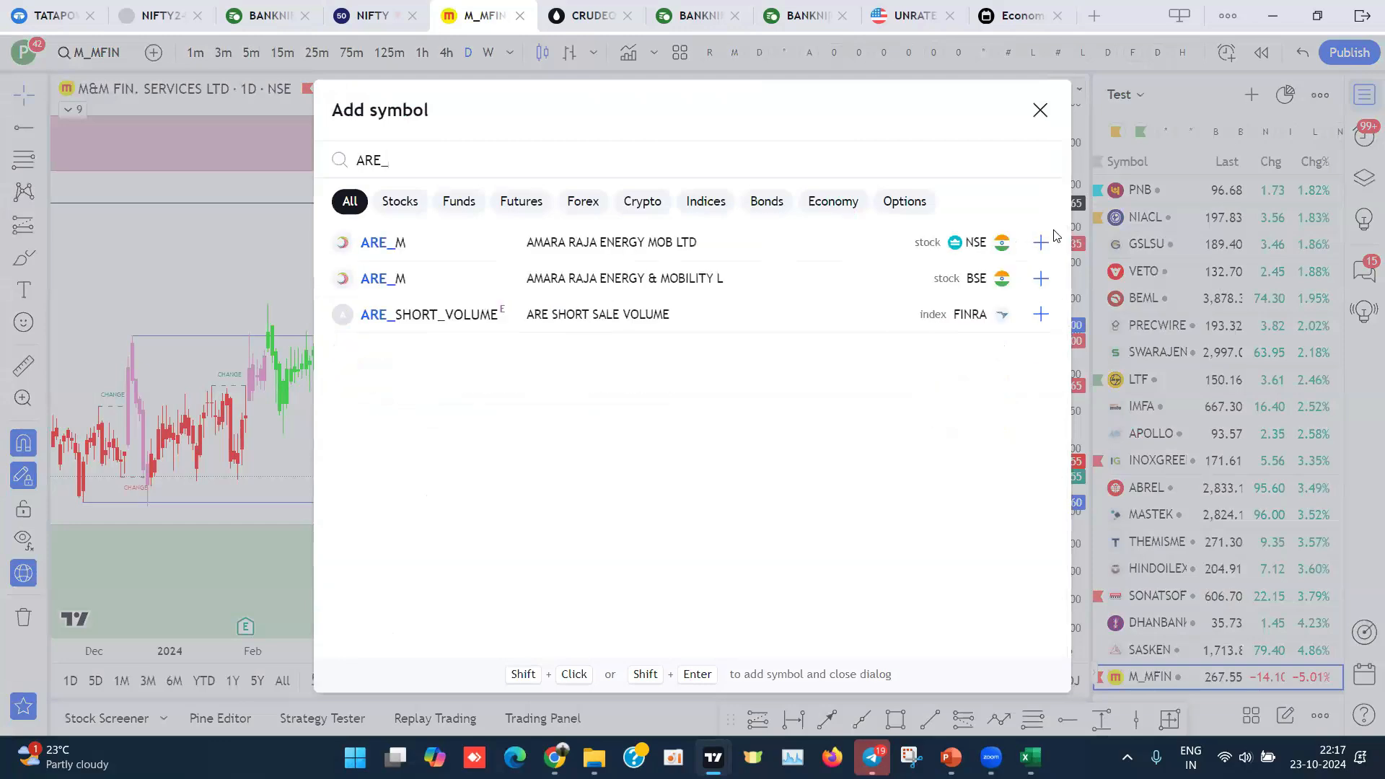
{"action": "left_click", "coordinate": [1041, 243]}
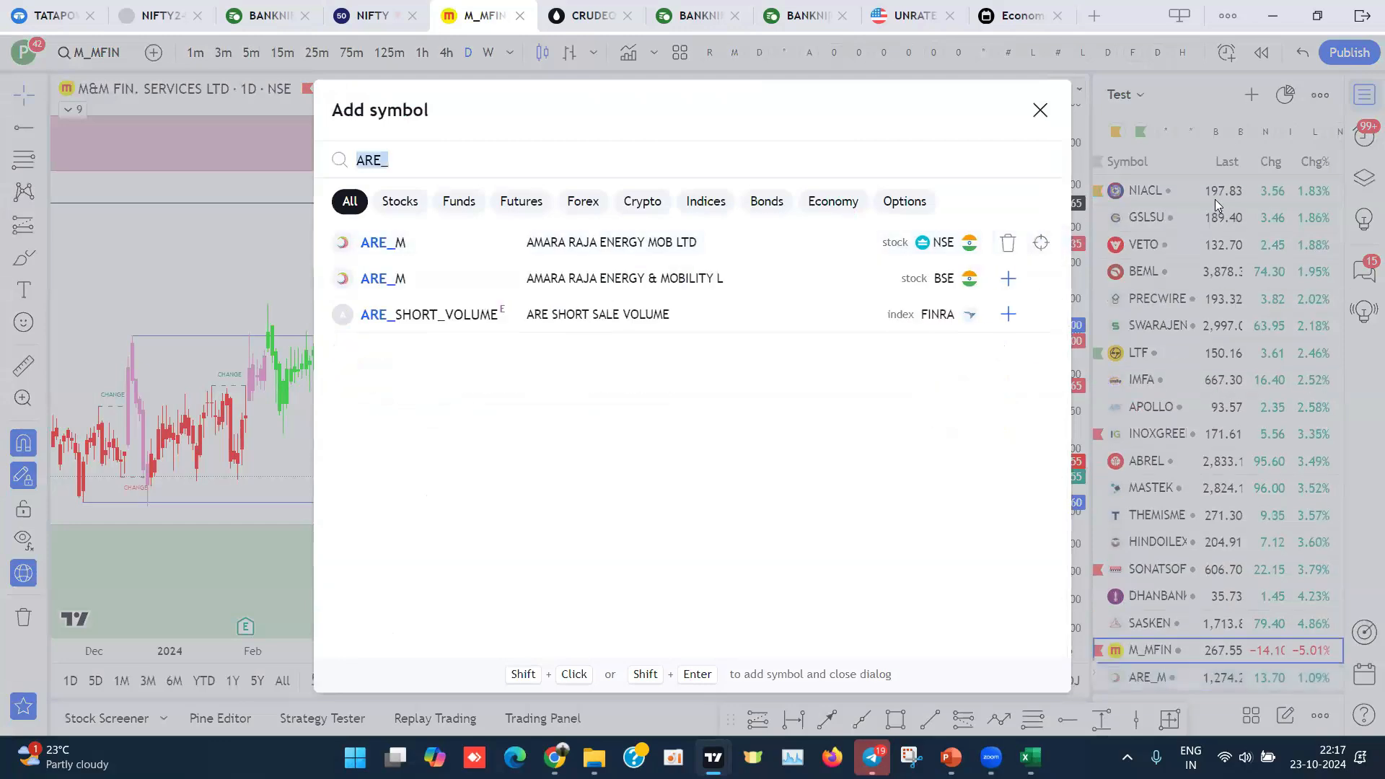
{"action": "key", "text": "Escape"}
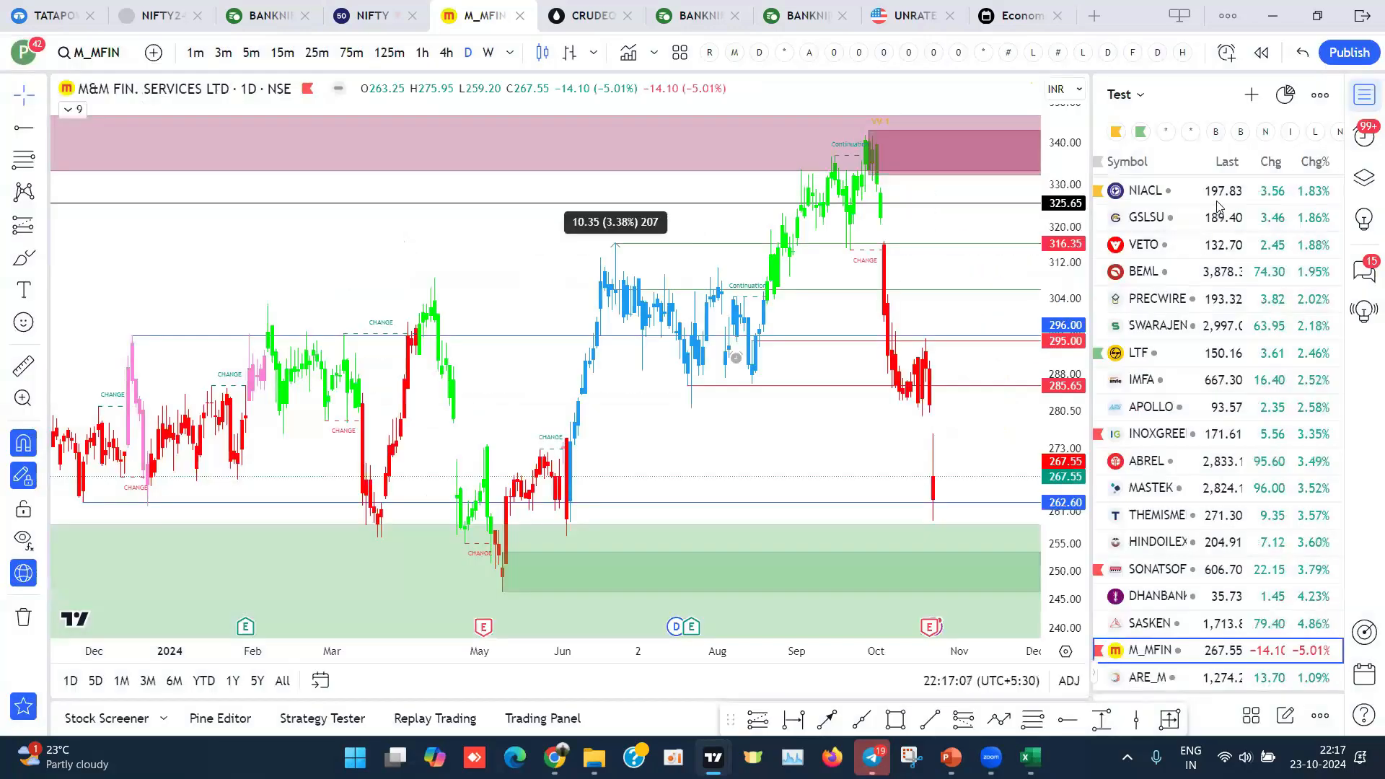
Step: Remove the invalid symbols ARE&M and M&MFIN from the Test watchlist
{"action": "scroll", "coordinate": [1217, 206], "scroll_direction": "up", "scroll_amount": 5}
{"action": "scroll", "coordinate": [1218, 206], "scroll_direction": "up", "scroll_amount": 5}
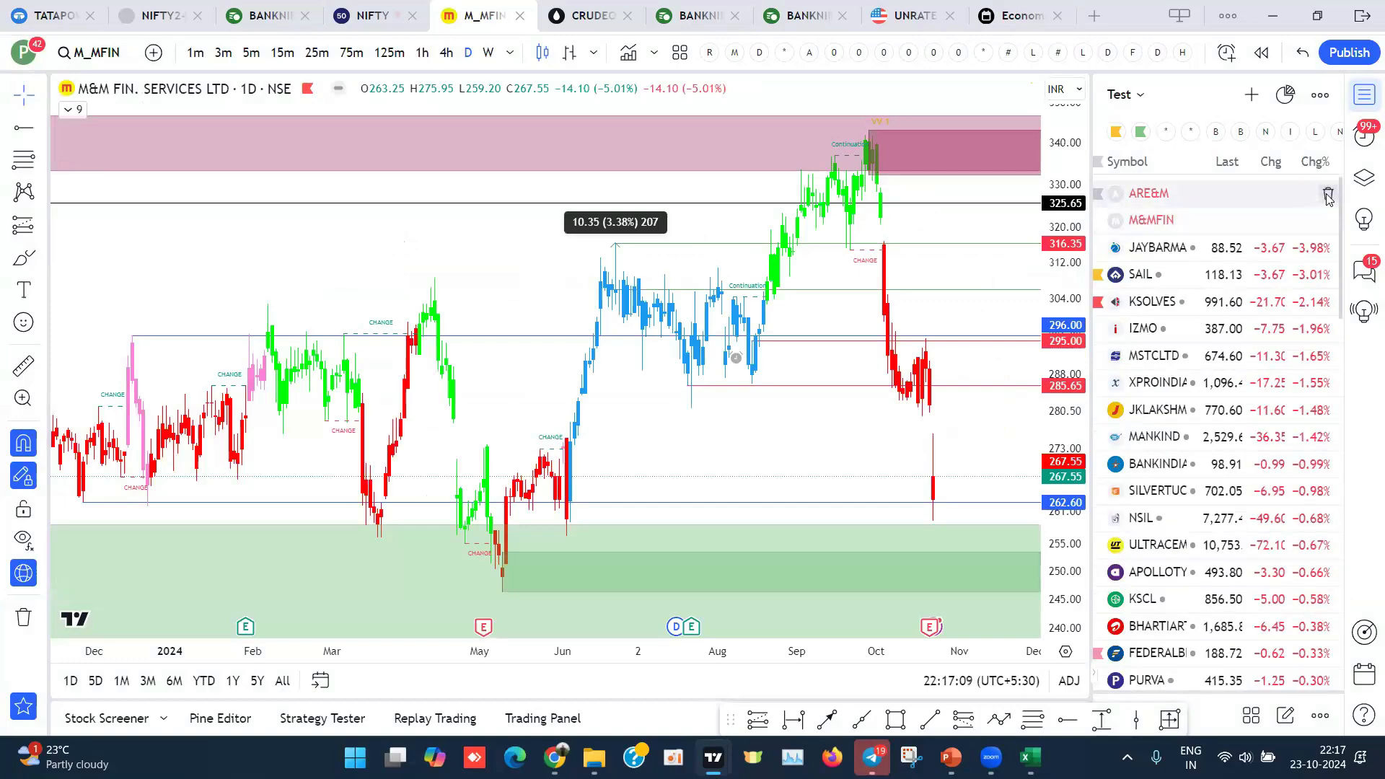
{"action": "left_click", "coordinate": [1326, 194]}
{"action": "left_click", "coordinate": [1327, 195]}
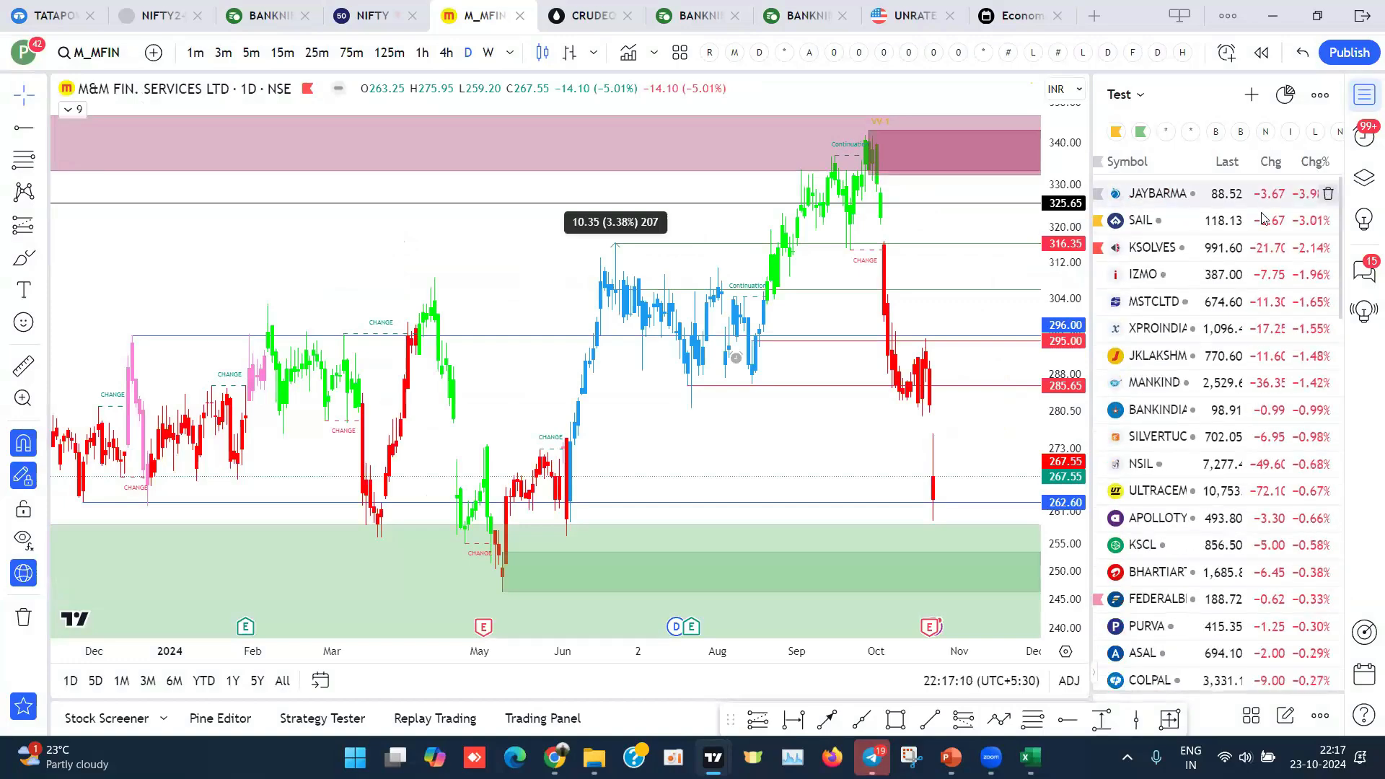
Step: Open the Jay Bharat Maruti daily chart and examine the price action from 1 March 2024 up to October 2024
{"action": "left_click", "coordinate": [1161, 195]}
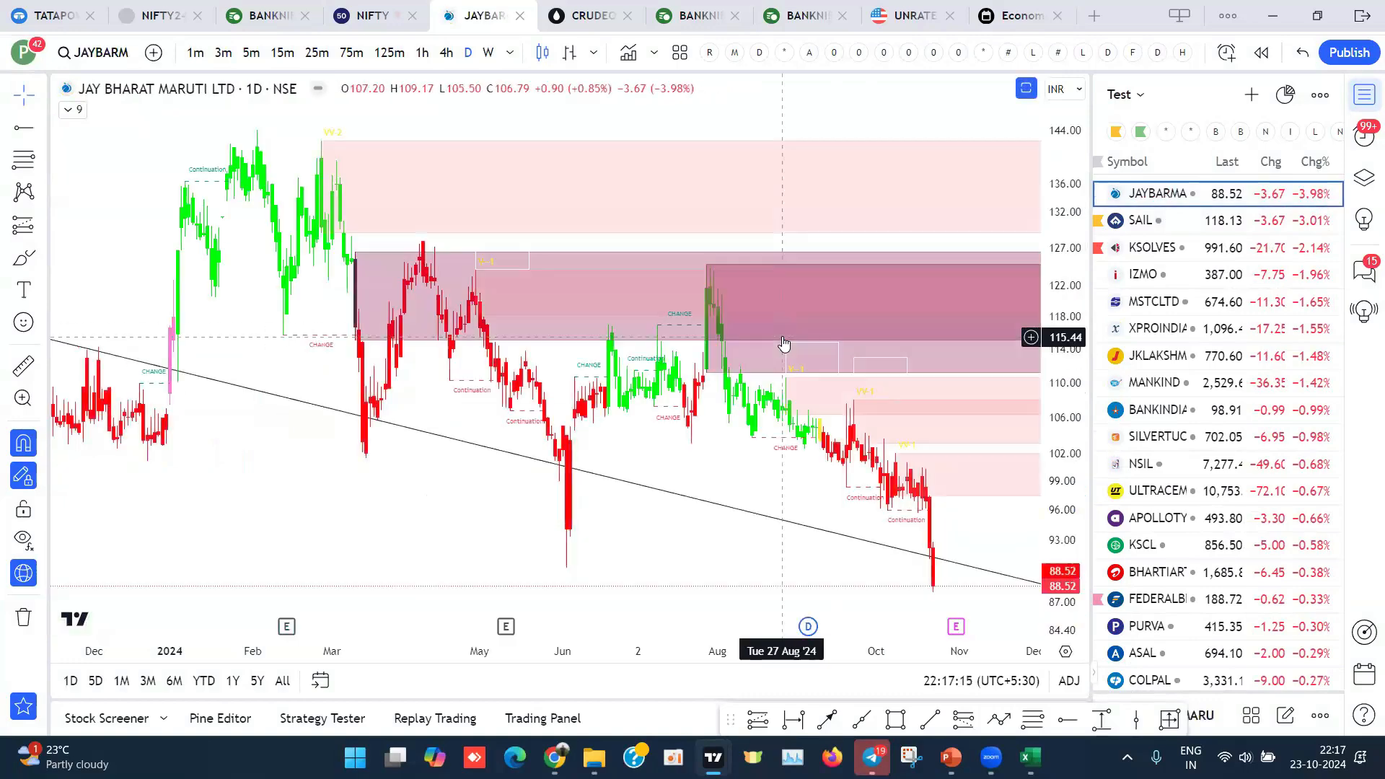
{"action": "scroll", "coordinate": [176, 334], "scroll_direction": "left", "scroll_amount": 5}
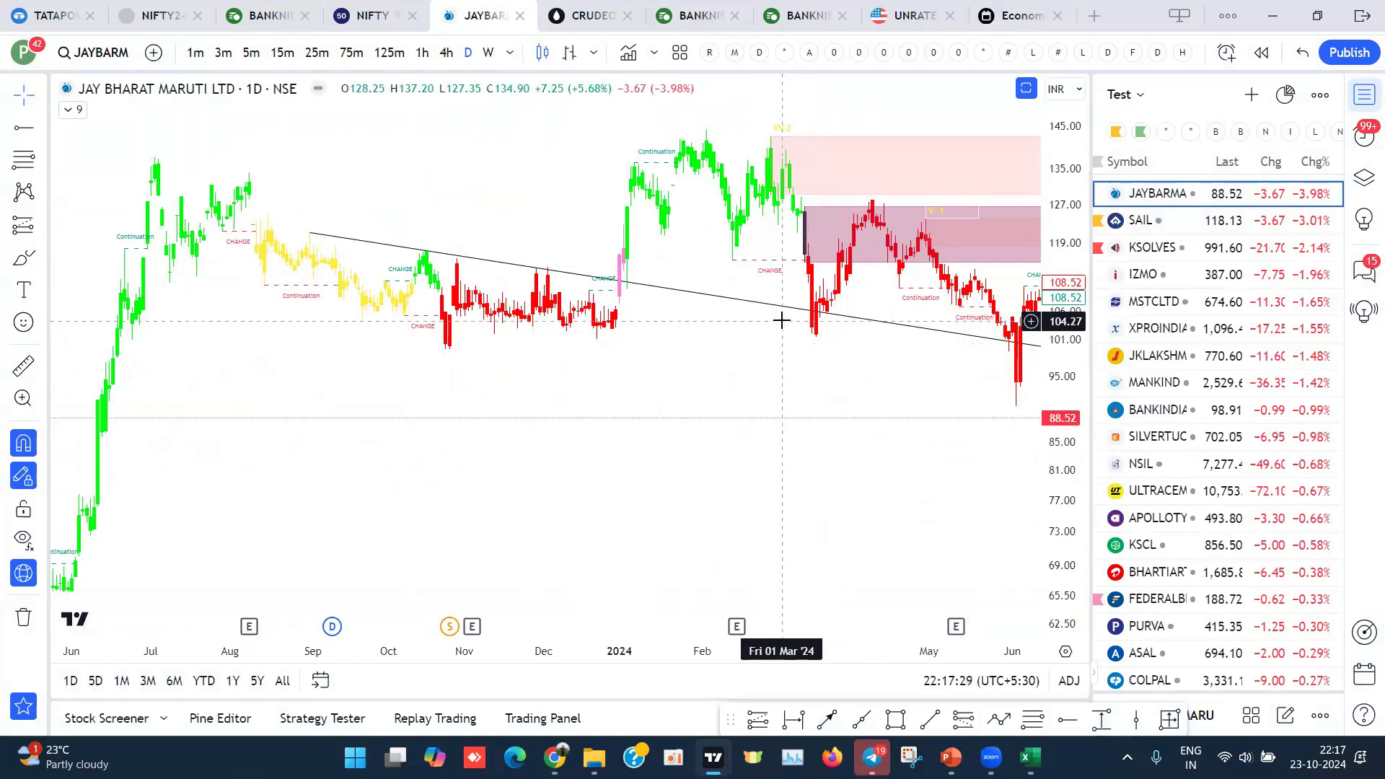
{"action": "scroll", "coordinate": [781, 319], "scroll_direction": "up", "scroll_amount": 5}
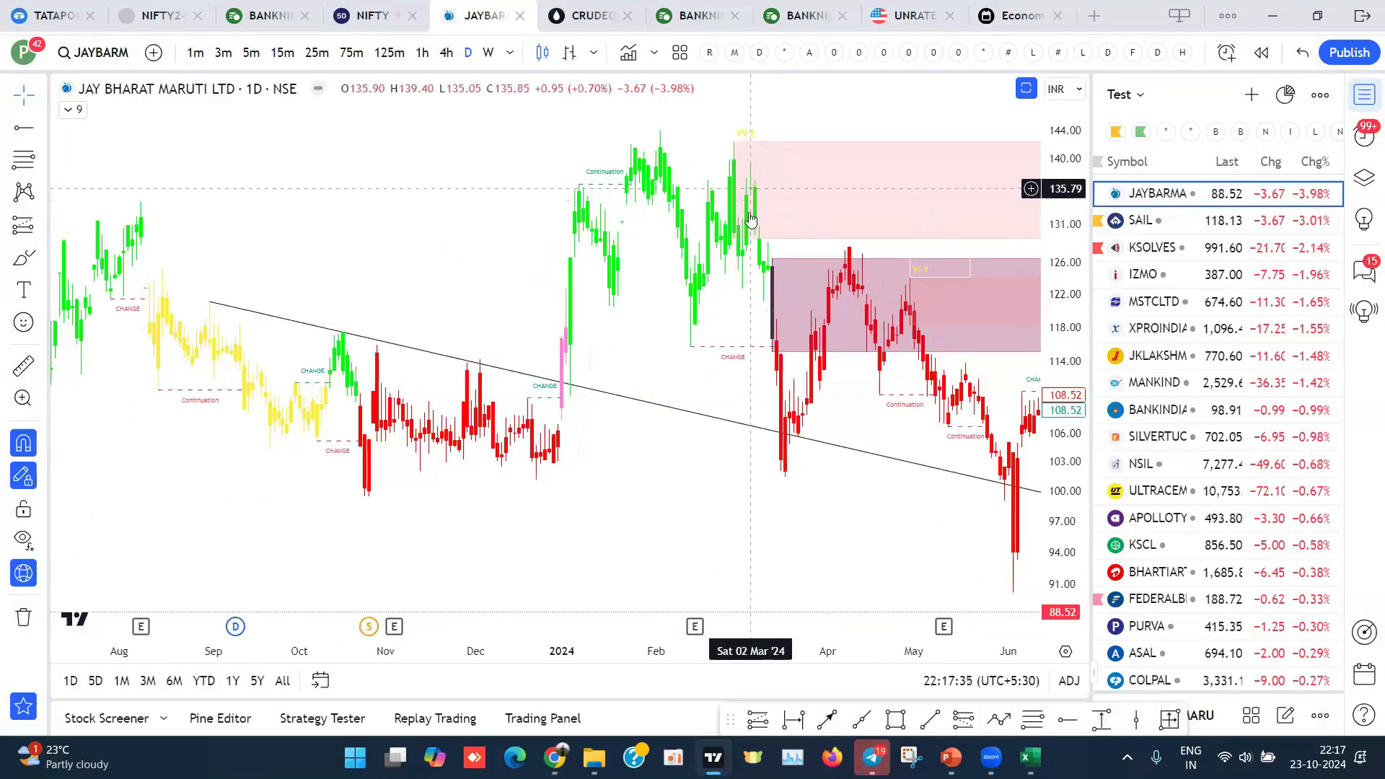
{"action": "scroll", "coordinate": [965, 485], "scroll_direction": "right", "scroll_amount": 3}
{"action": "scroll", "coordinate": [965, 485], "scroll_direction": "right", "scroll_amount": 5}
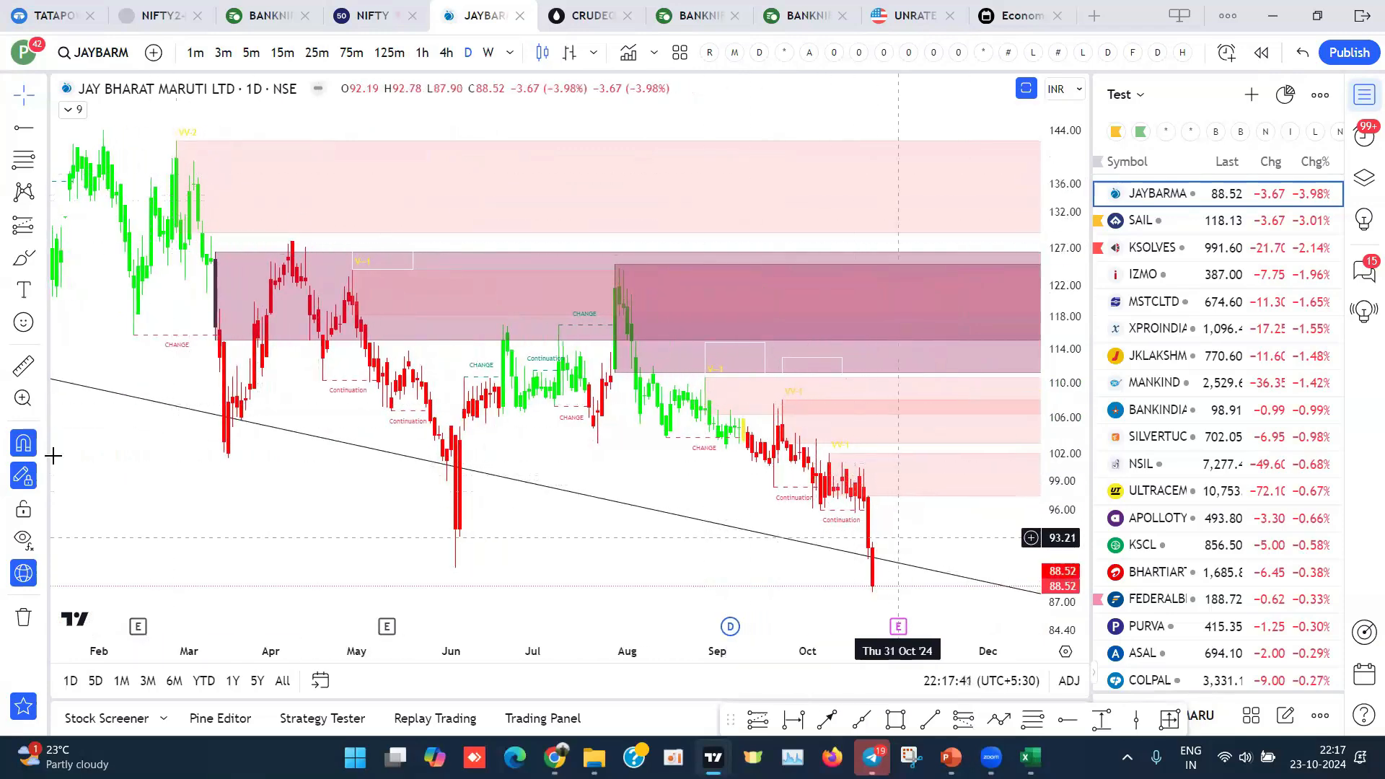
{"action": "scroll", "coordinate": [340, 405], "scroll_direction": "down", "scroll_amount": 3}
{"action": "left_click_drag", "start_coordinate": [339, 409], "coordinate": [572, 284]}
{"action": "scroll", "coordinate": [572, 284], "scroll_direction": "up", "scroll_amount": 2}
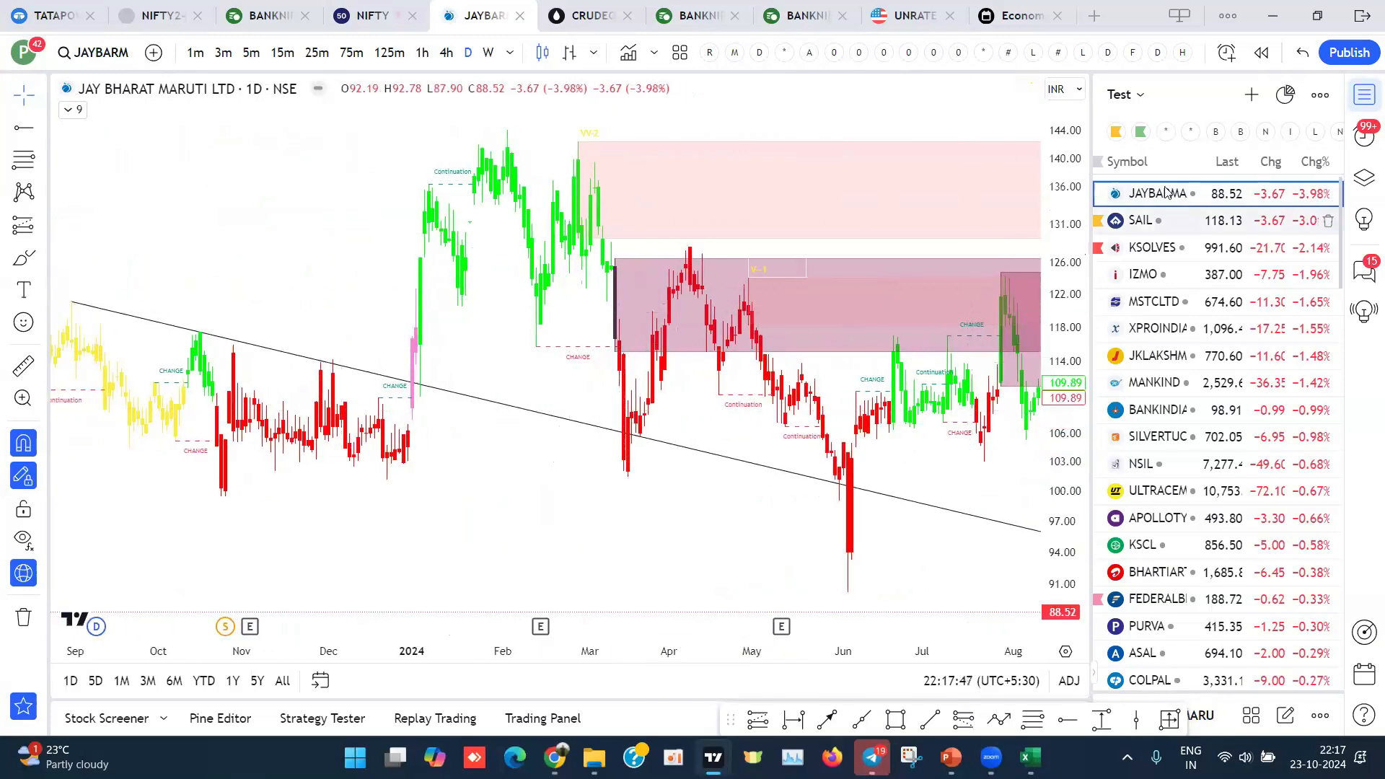
Step: Review the daily charts of the watchlist symbols from SAIL through JK Lakshmi Cement around 1 March 2024
{"action": "left_click", "coordinate": [1154, 220]}
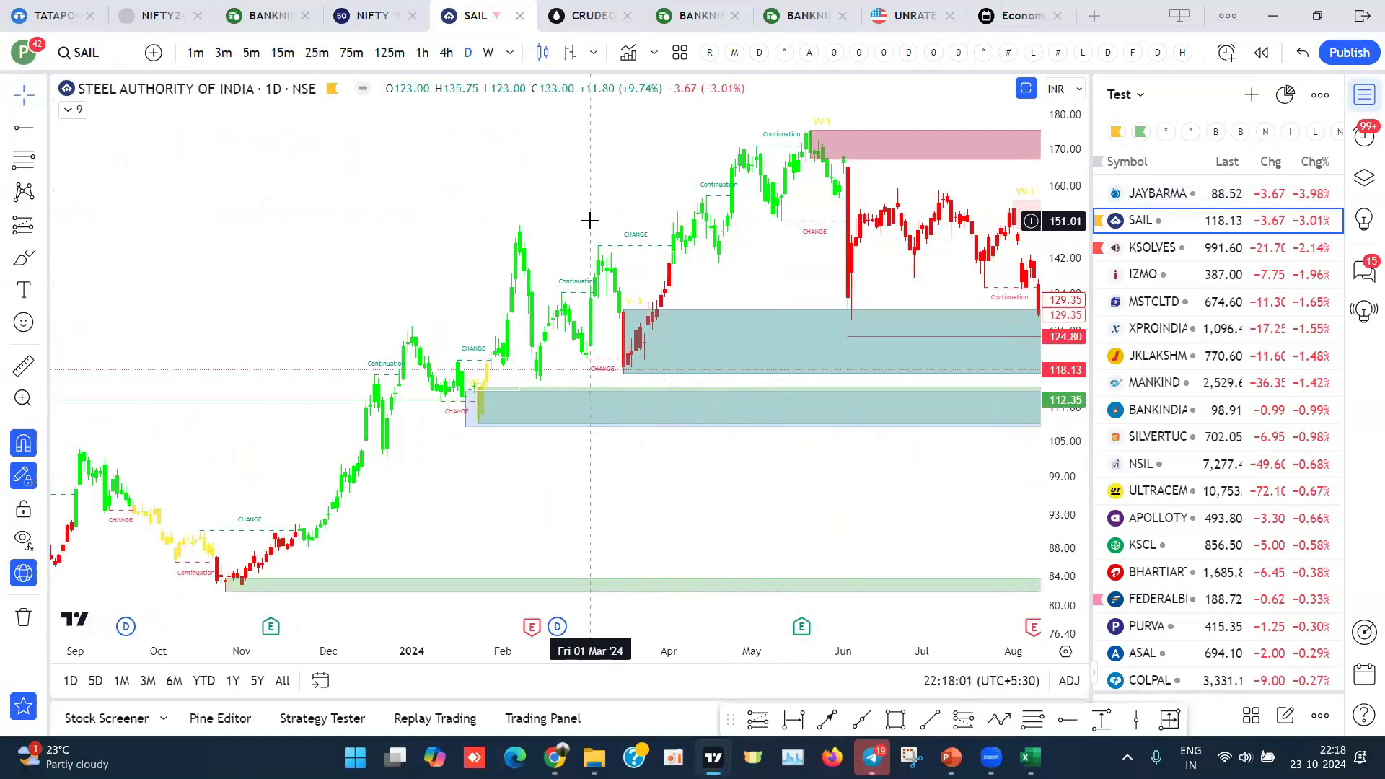
{"action": "key", "text": "Down"}
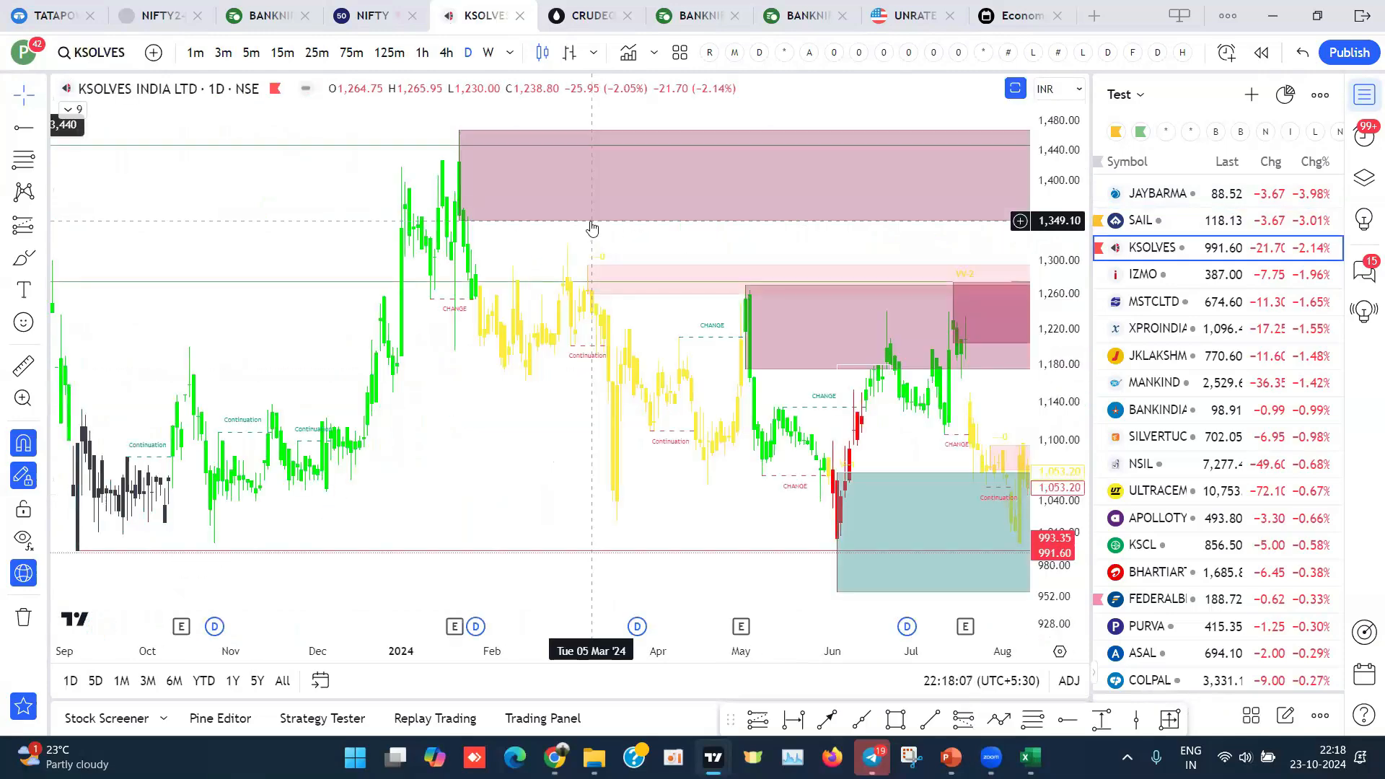
{"action": "key", "text": "Down"}
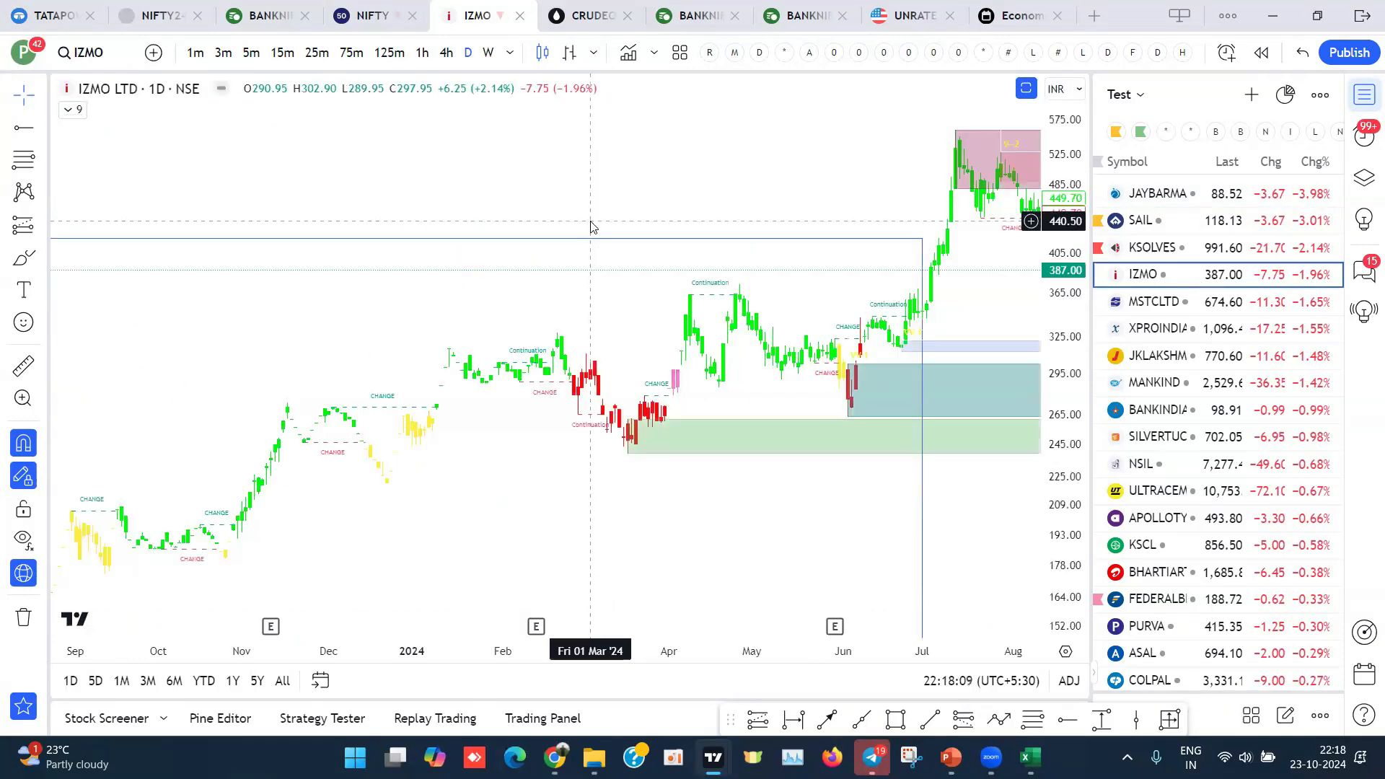
{"action": "key", "text": "Down"}
{"action": "key", "text": "Down"}
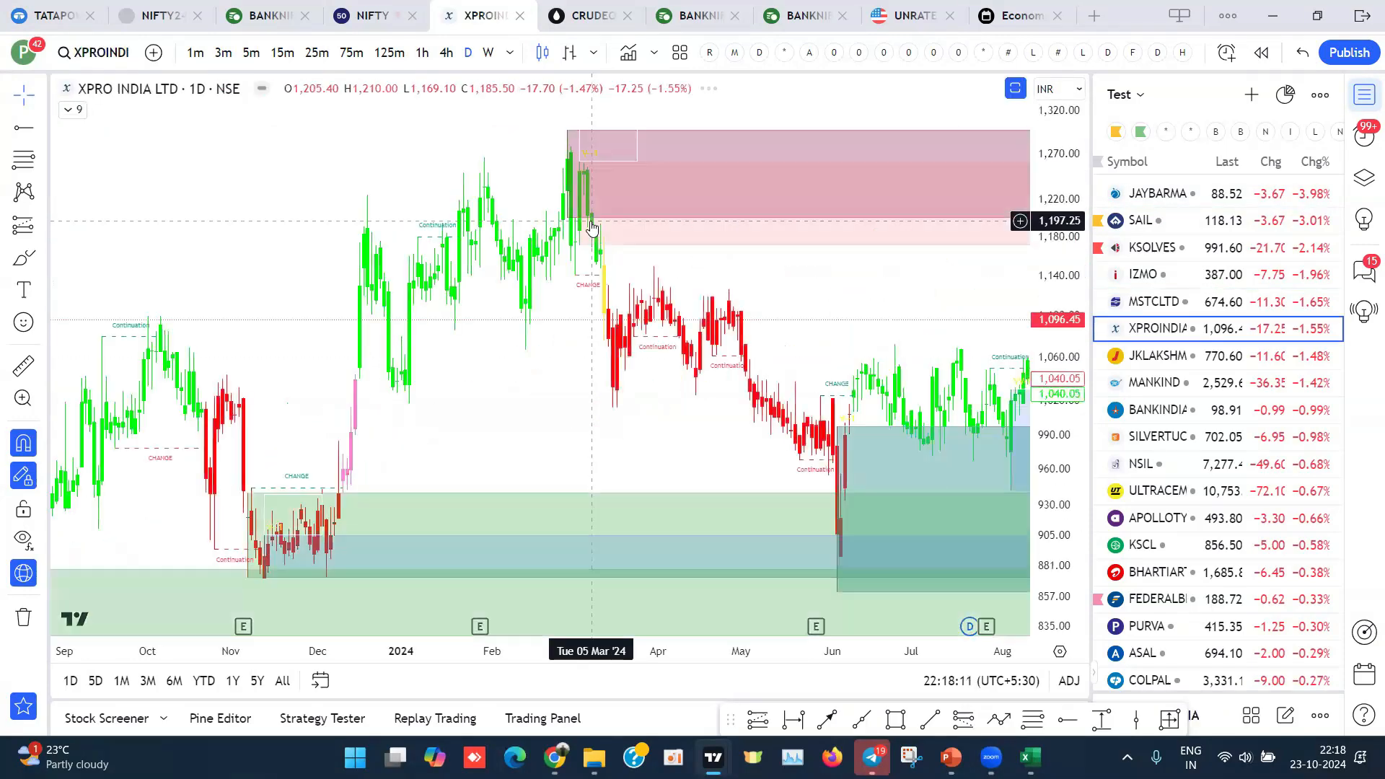
{"action": "key", "text": "Down"}
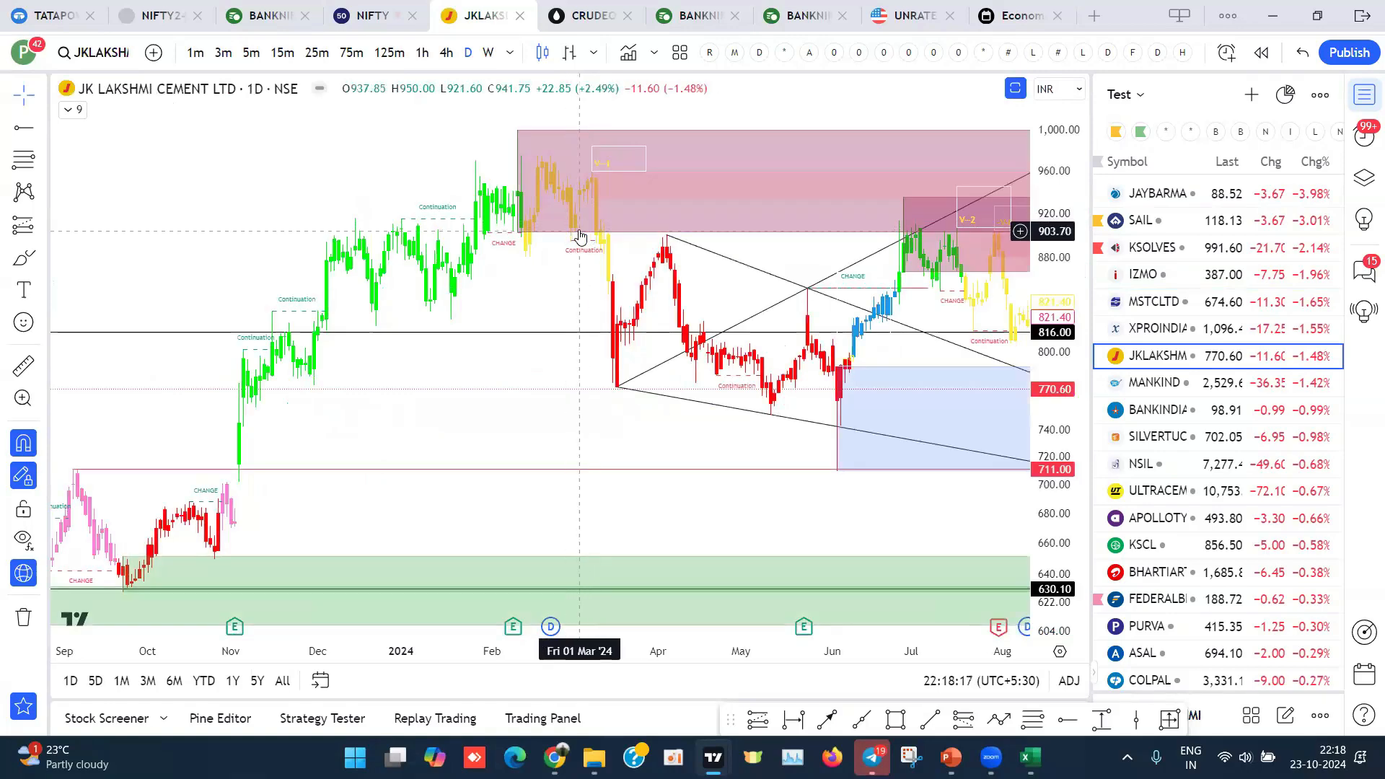
Step: Open the MANKIND daily chart and examine its price action from March 2024 to the latest candle
{"action": "key", "text": "Down"}
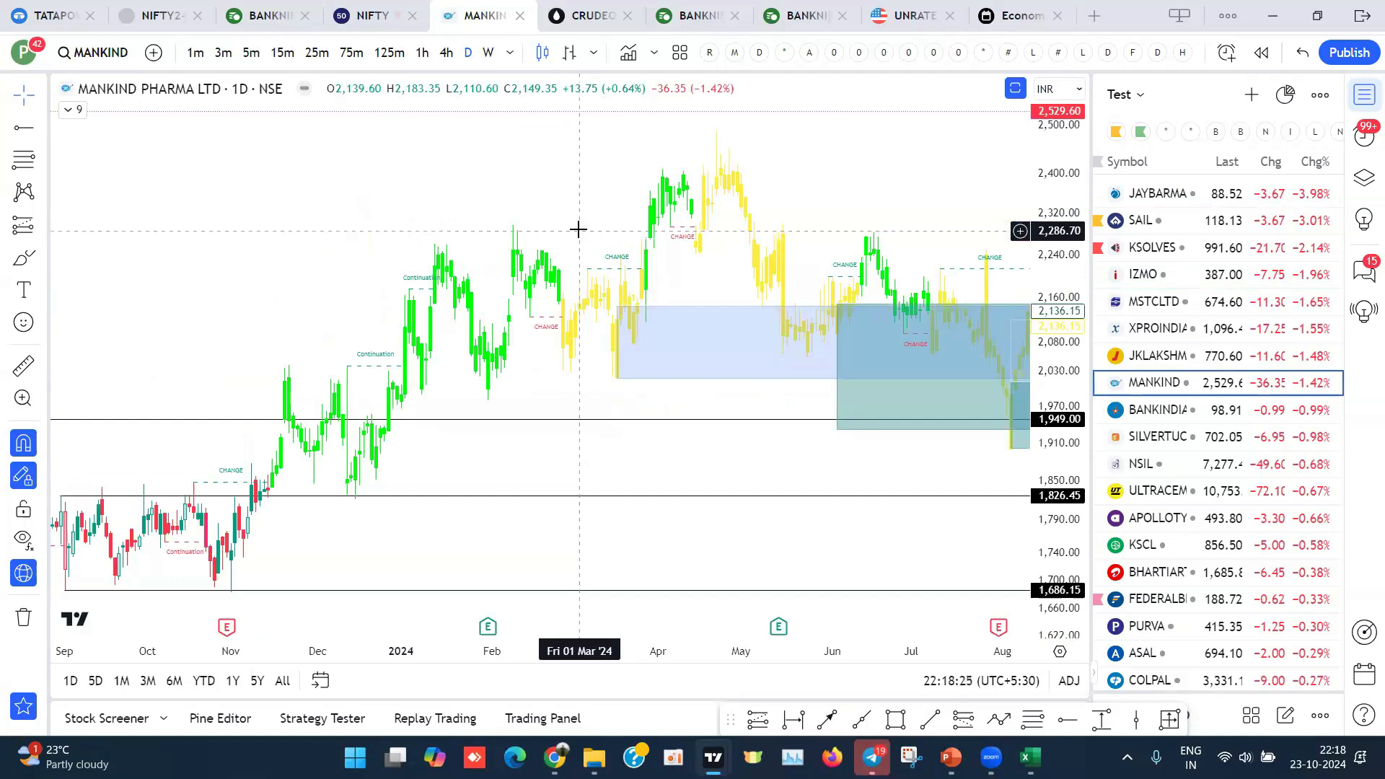
{"action": "scroll", "coordinate": [758, 421], "scroll_direction": "right", "scroll_amount": 4}
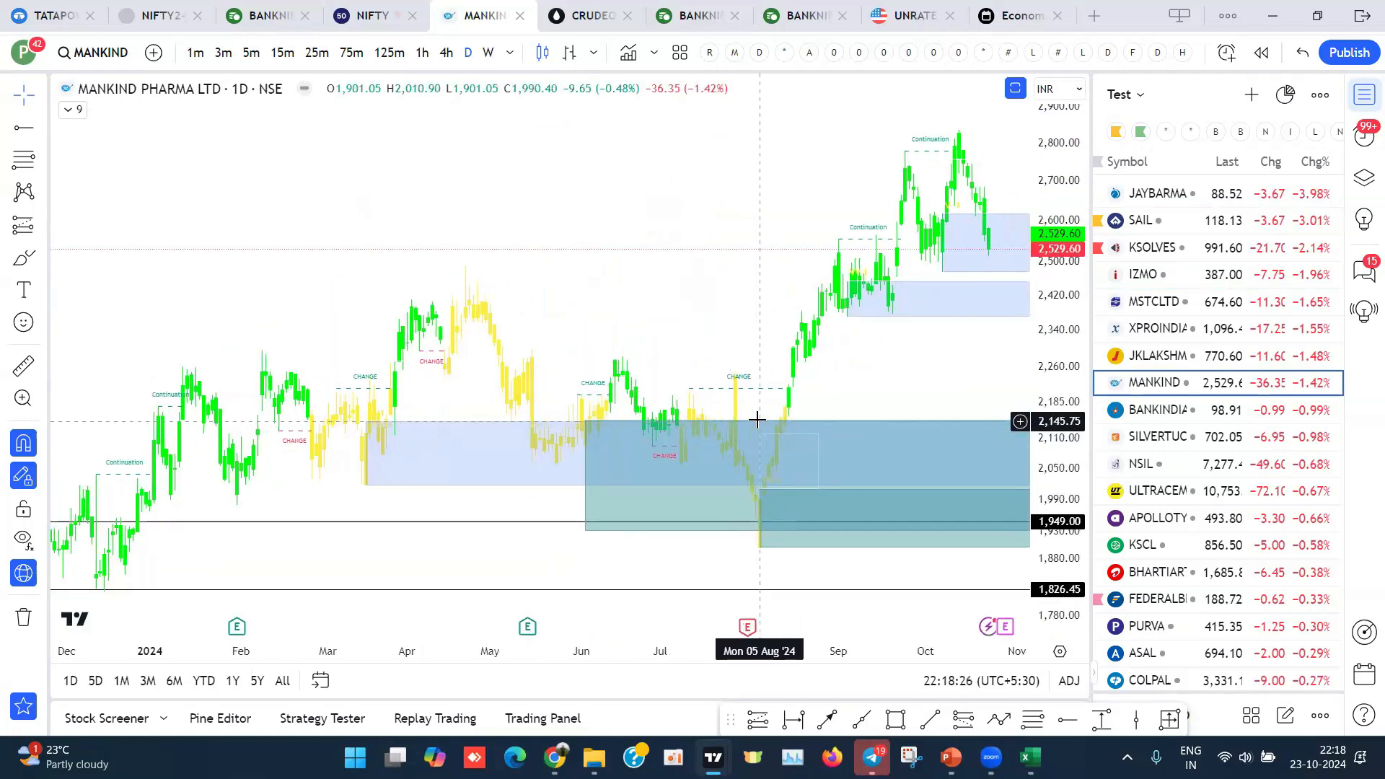
{"action": "scroll", "coordinate": [756, 420], "scroll_direction": "right", "scroll_amount": 3}
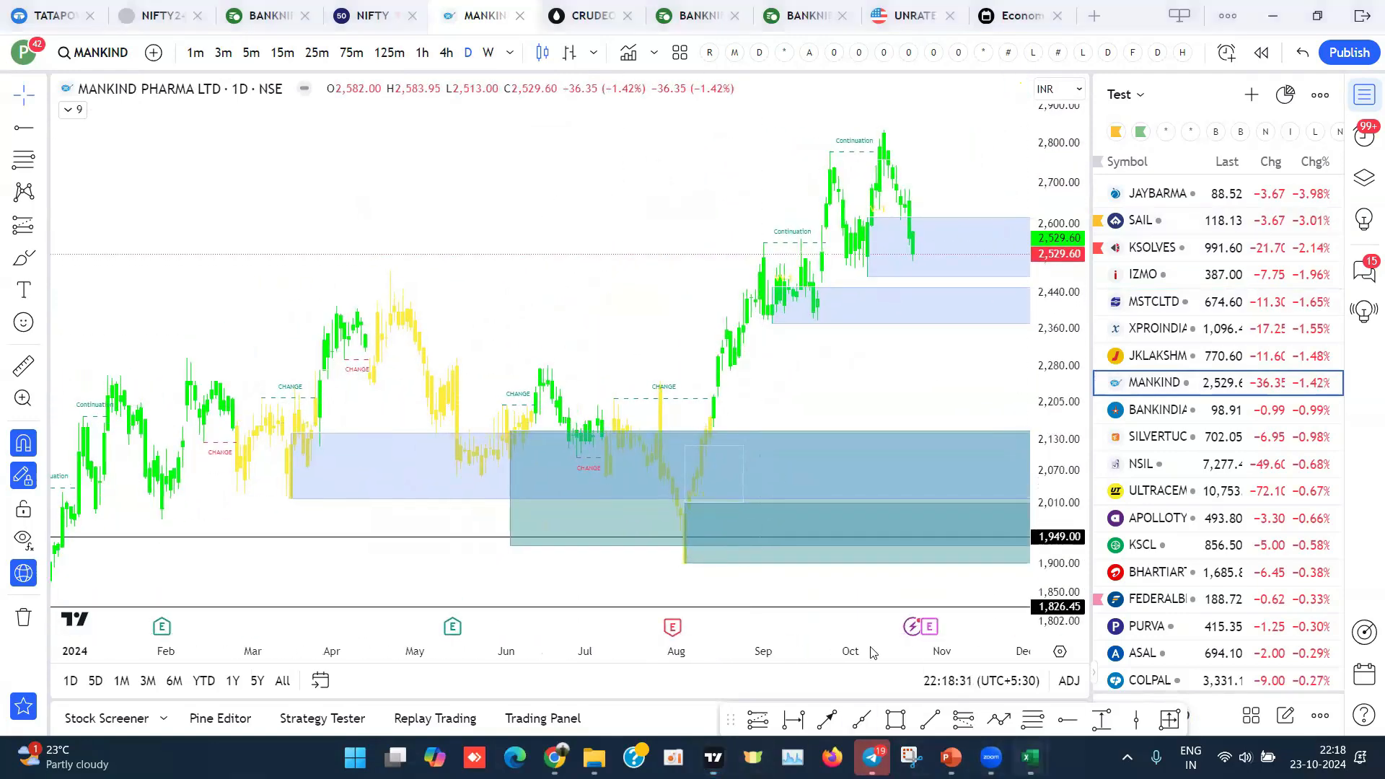
Step: Check the July 2024 and early August 2024 entries in the "Backtest Stocks 5% down today" Excel workbook and return to the MANKIND chart
{"action": "mouse_move", "coordinate": [1029, 757]}
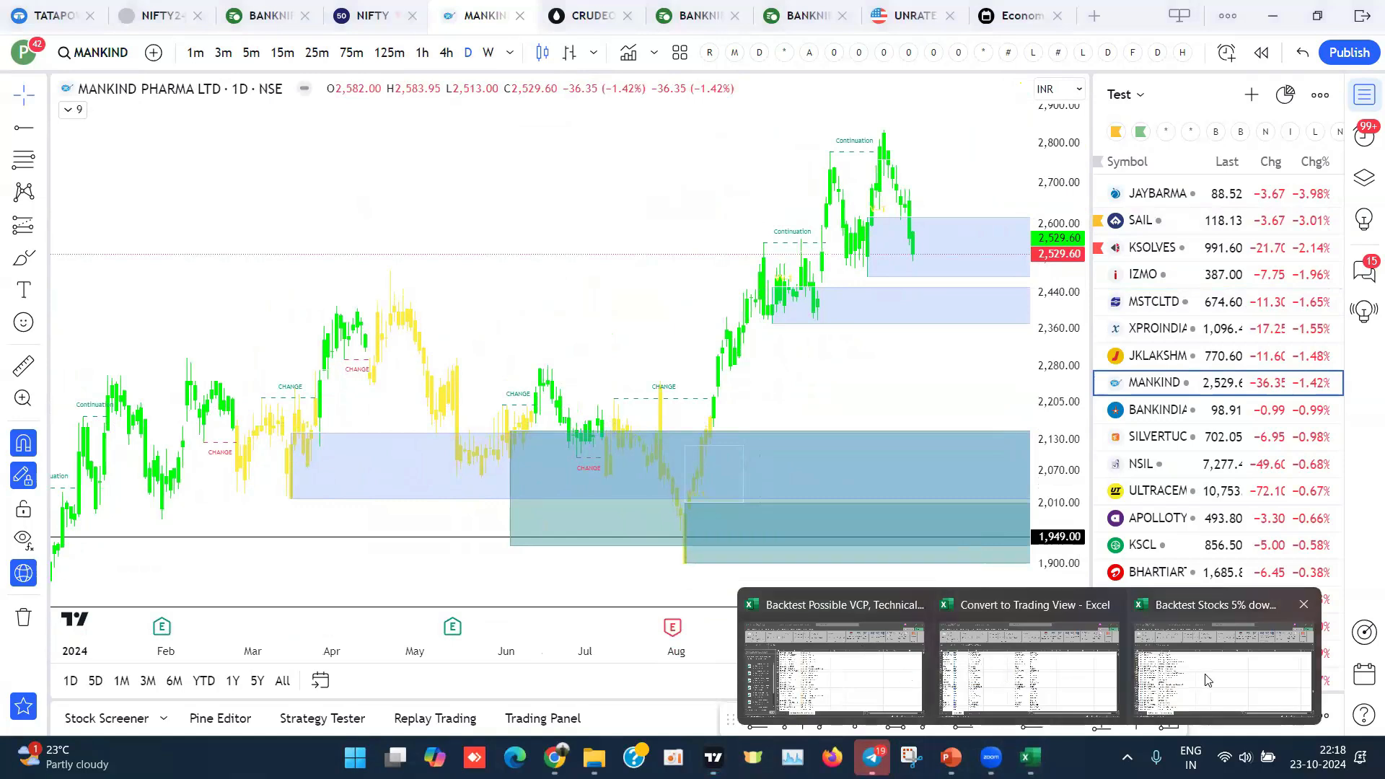
{"action": "left_click", "coordinate": [1166, 647]}
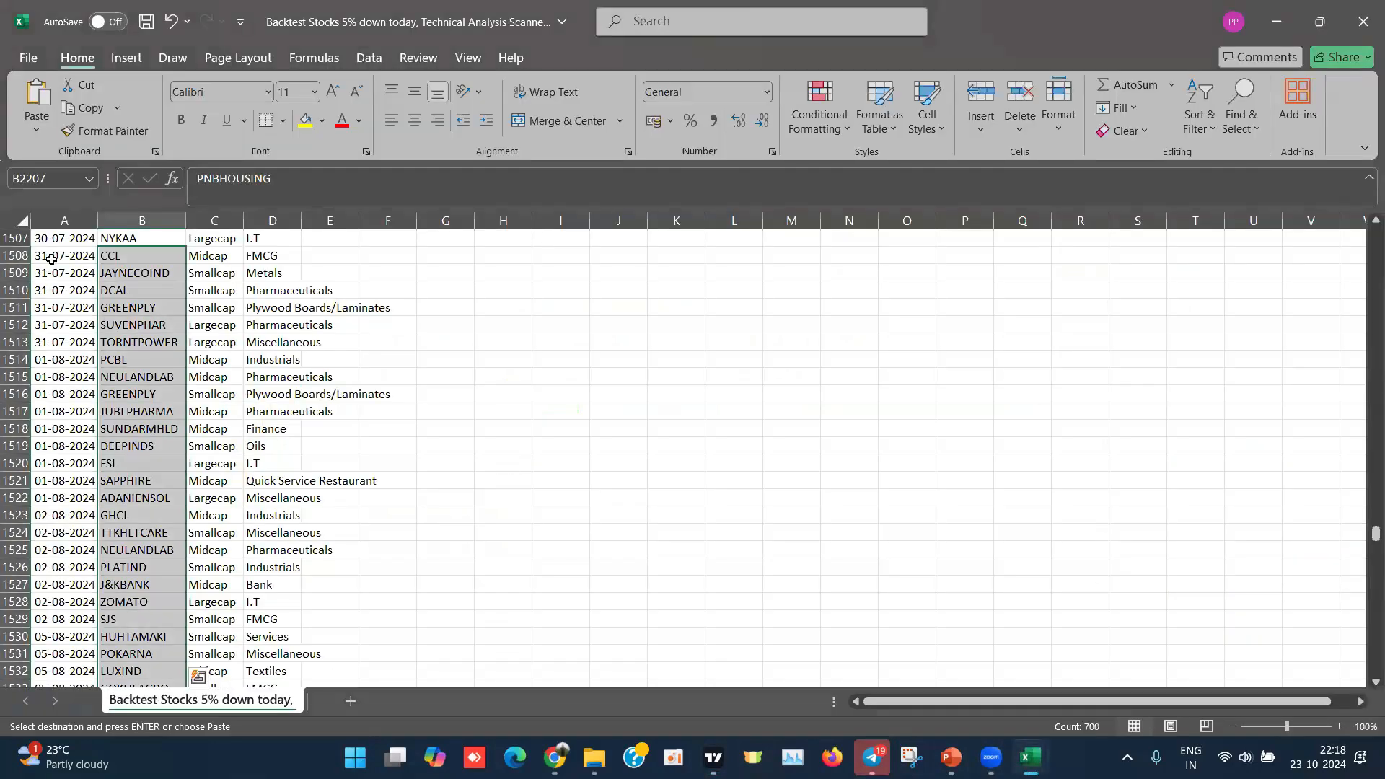
{"action": "scroll", "coordinate": [196, 350], "scroll_direction": "up", "scroll_amount": 6}
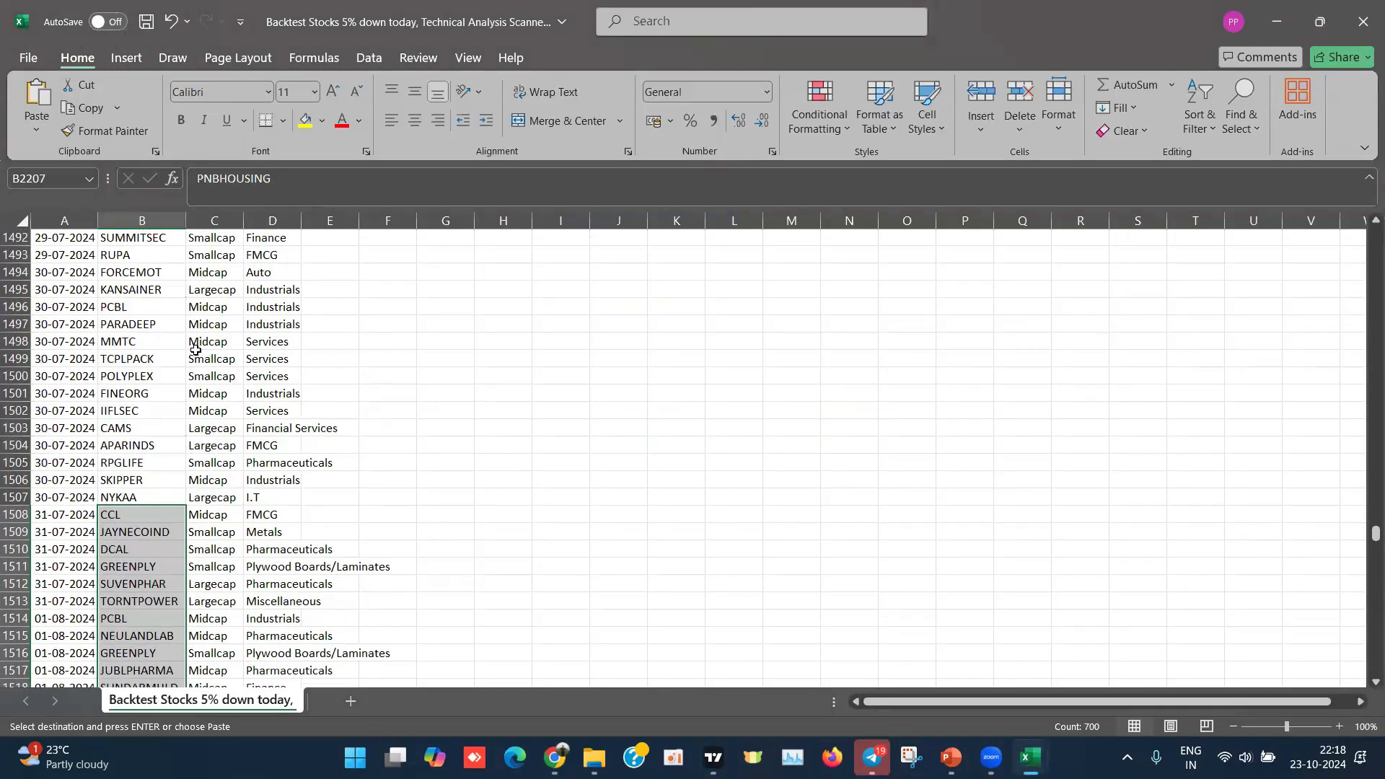
{"action": "scroll", "coordinate": [196, 350], "scroll_direction": "up", "scroll_amount": 20}
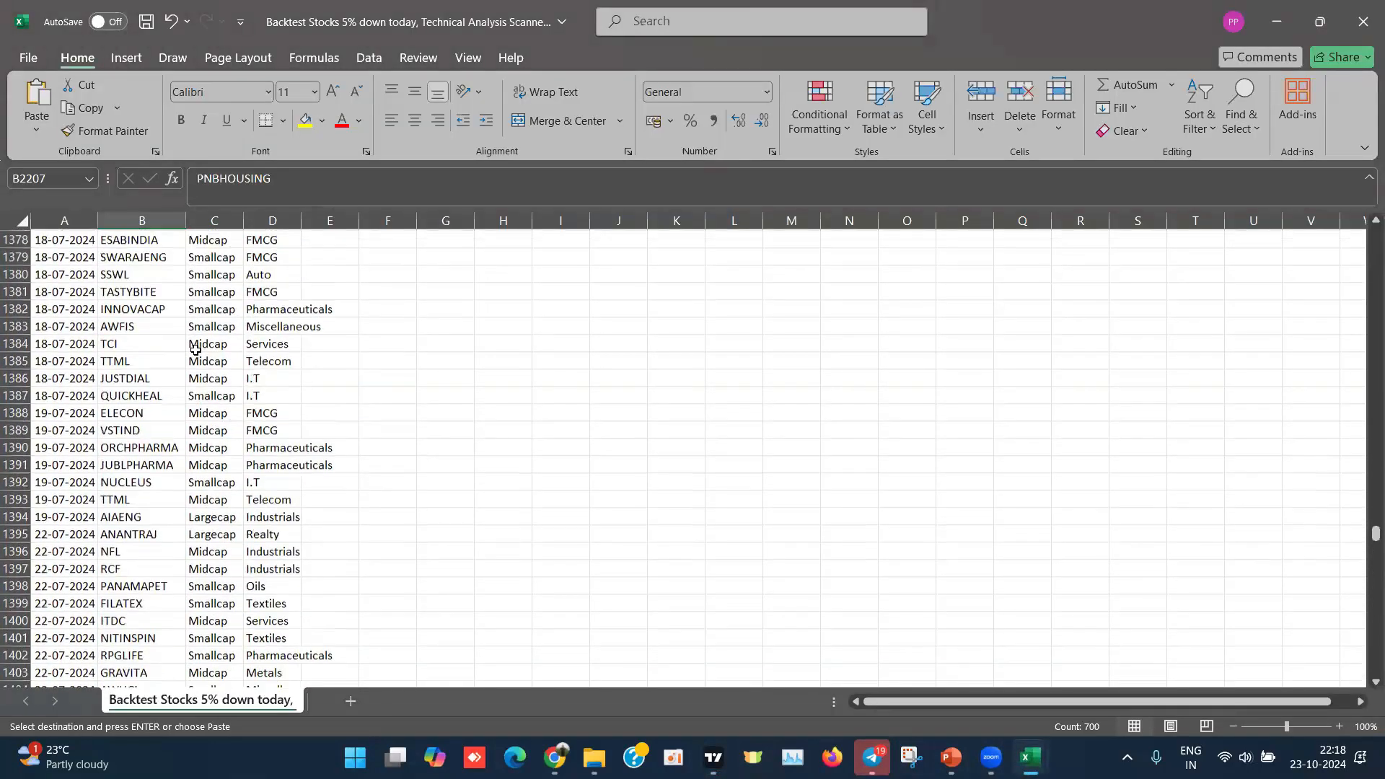
{"action": "scroll", "coordinate": [114, 287], "scroll_direction": "down", "scroll_amount": 20}
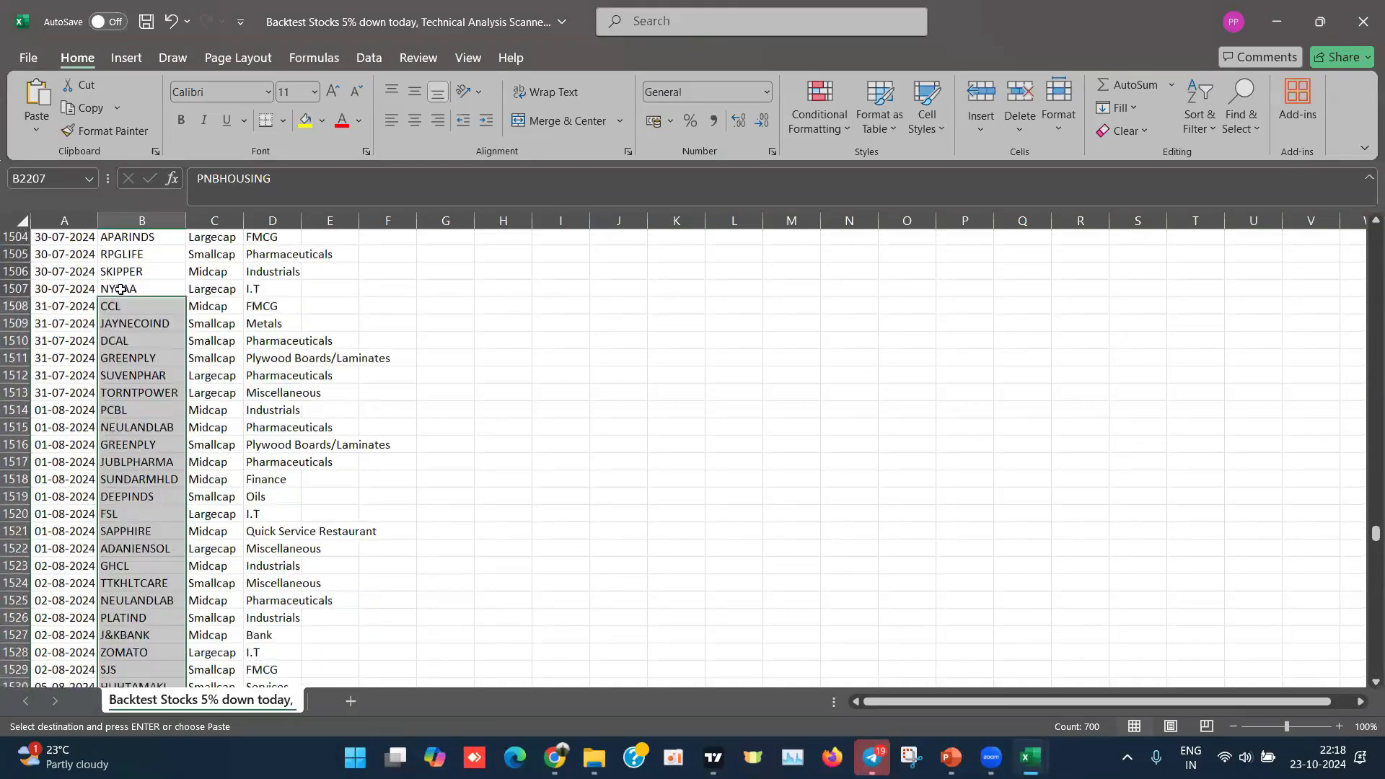
{"action": "left_click", "coordinate": [719, 448]}
{"action": "key", "text": "alt+Tab"}
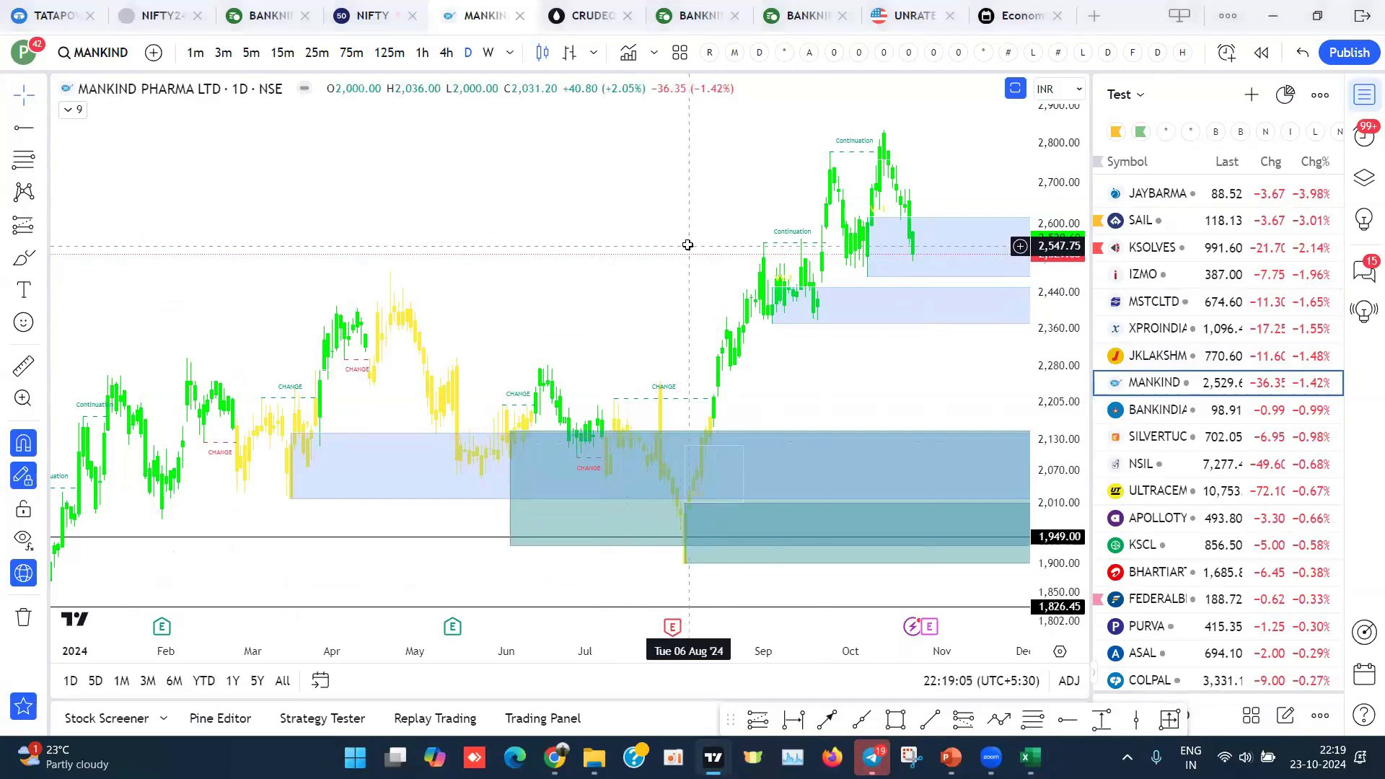
Step: Return to the "Backtest Stocks 5% down today" Excel workbook and go to the first symbol, CGPOWER, in cell B2
{"action": "key", "text": "alt+Tab"}
{"action": "scroll", "coordinate": [192, 359], "scroll_direction": "up", "scroll_amount": 20}
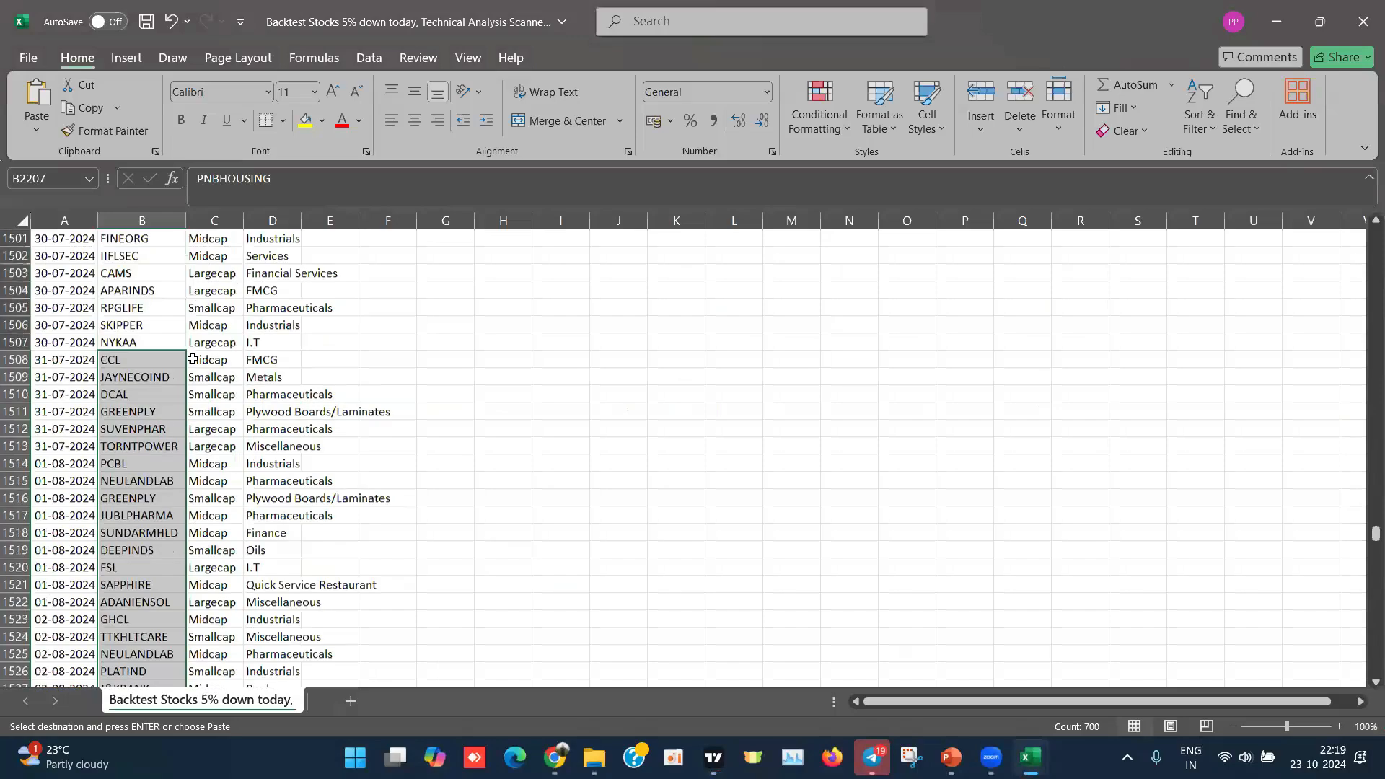
{"action": "scroll", "coordinate": [192, 358], "scroll_direction": "up", "scroll_amount": 20}
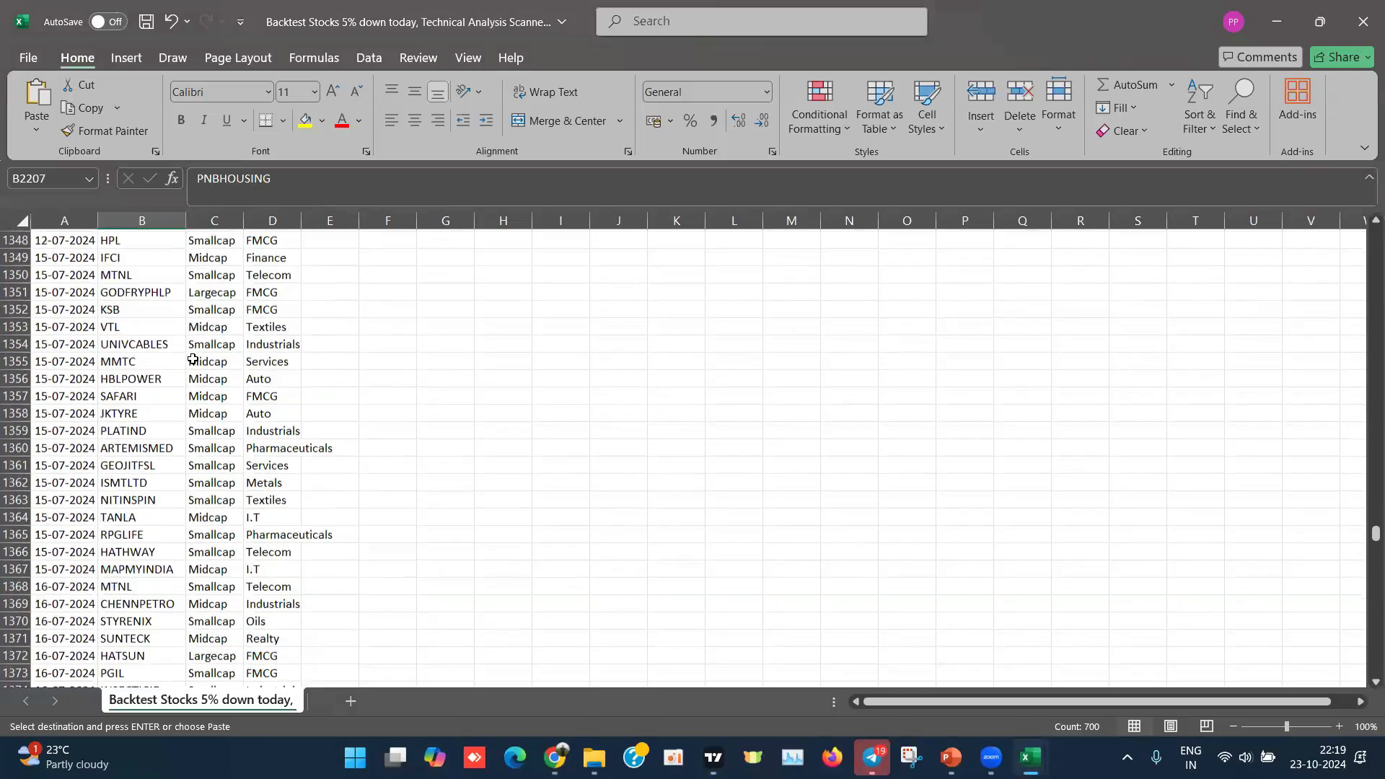
{"action": "scroll", "coordinate": [193, 359], "scroll_direction": "up", "scroll_amount": 20}
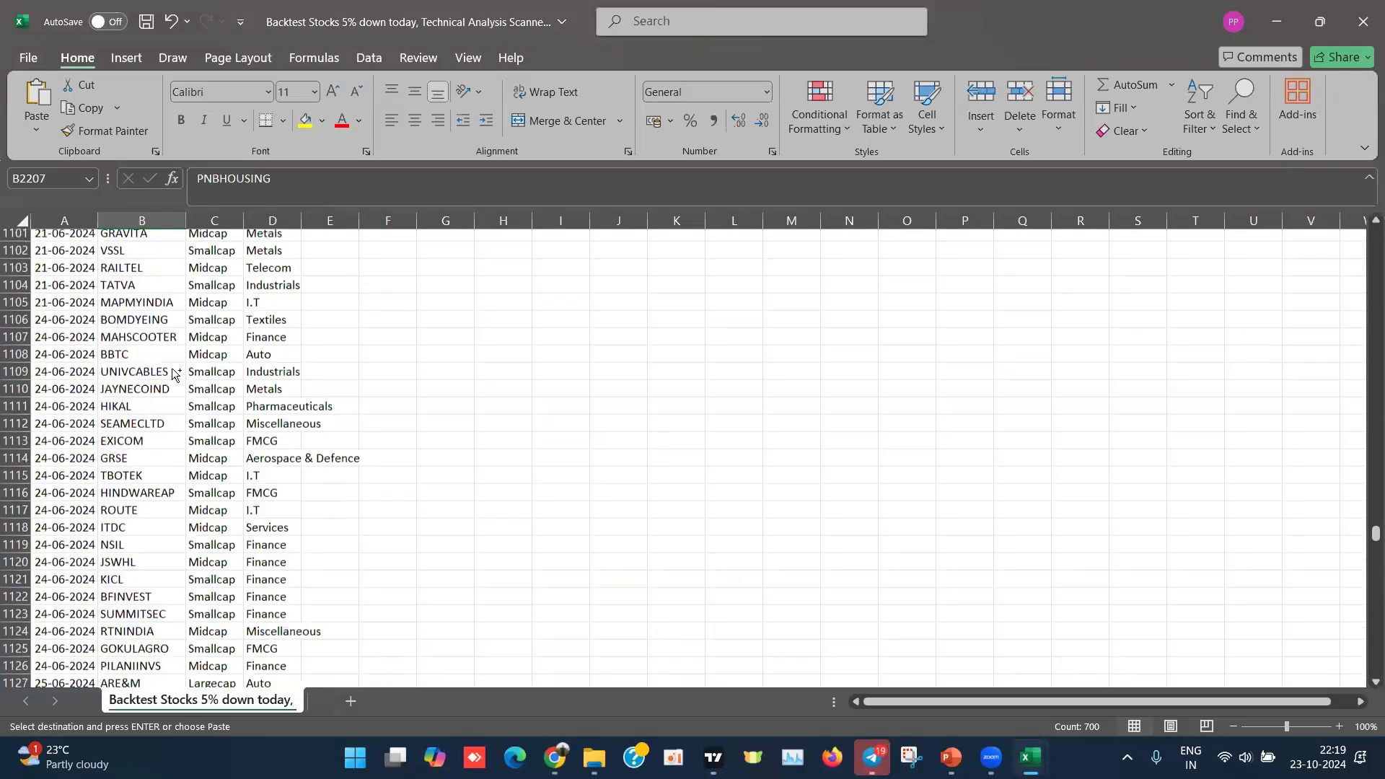
{"action": "scroll", "coordinate": [173, 366], "scroll_direction": "up", "scroll_amount": 20}
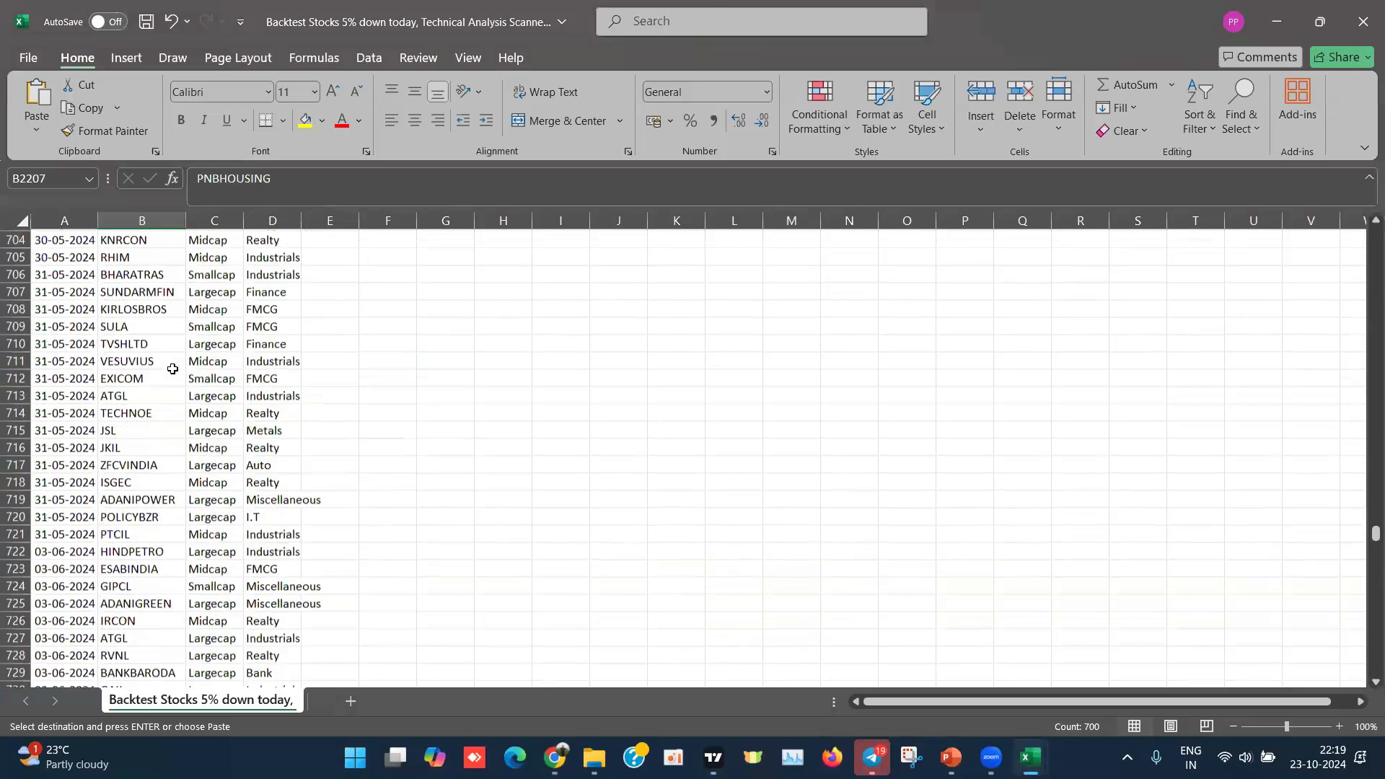
{"action": "key", "text": "ctrl+Up"}
{"action": "key", "text": "Down"}
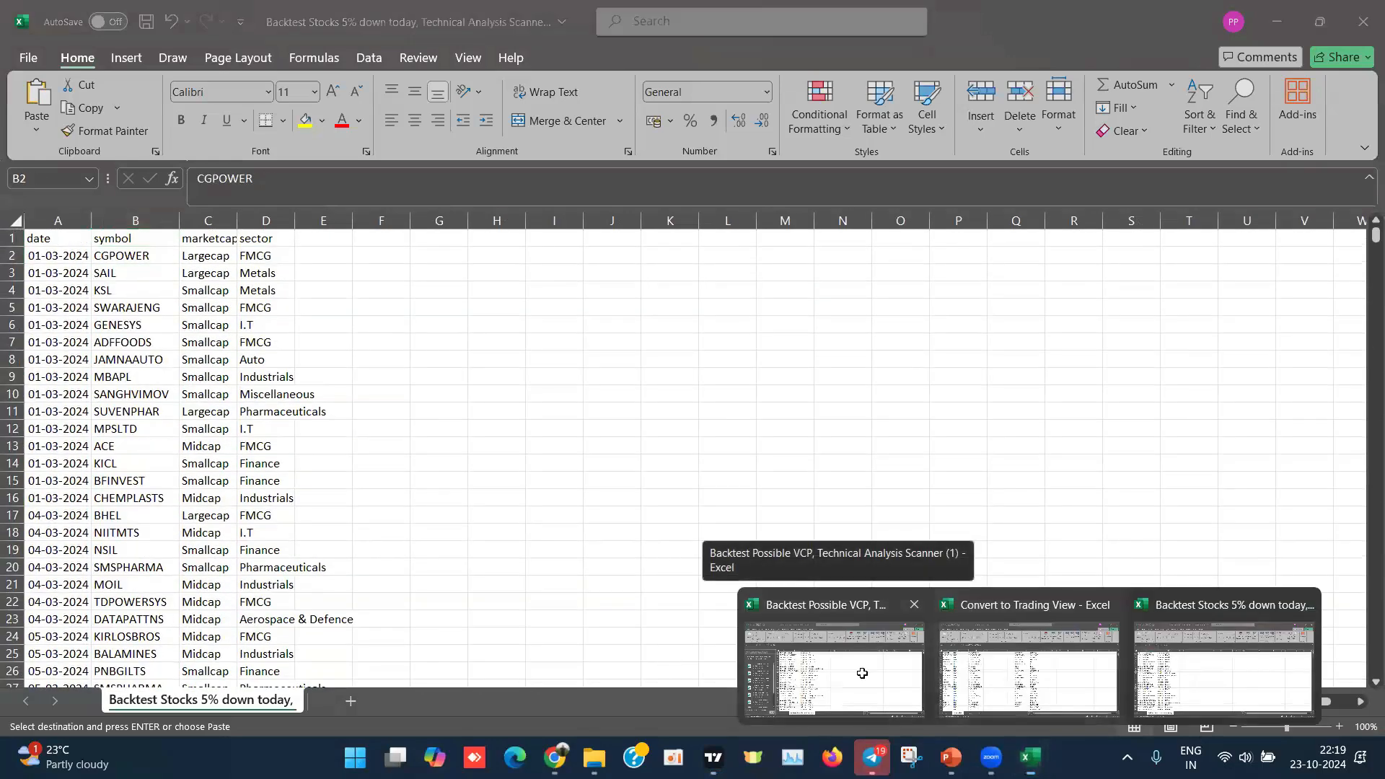
Step: Close the "Backtest Possible VCP" and "Backtest Stocks 5% down today" Excel workbooks without saving changes
{"action": "left_click", "coordinate": [862, 679]}
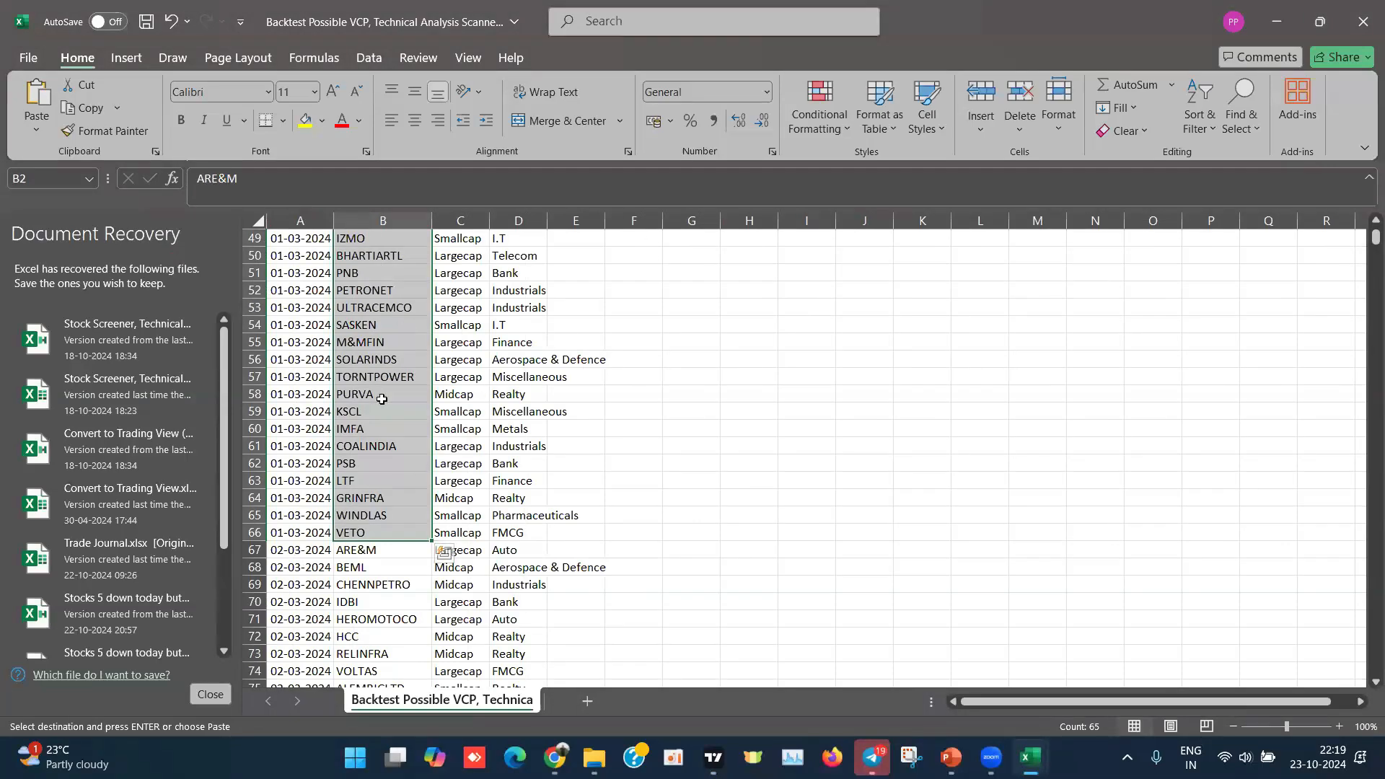
{"action": "scroll", "coordinate": [382, 399], "scroll_direction": "up", "scroll_amount": 16}
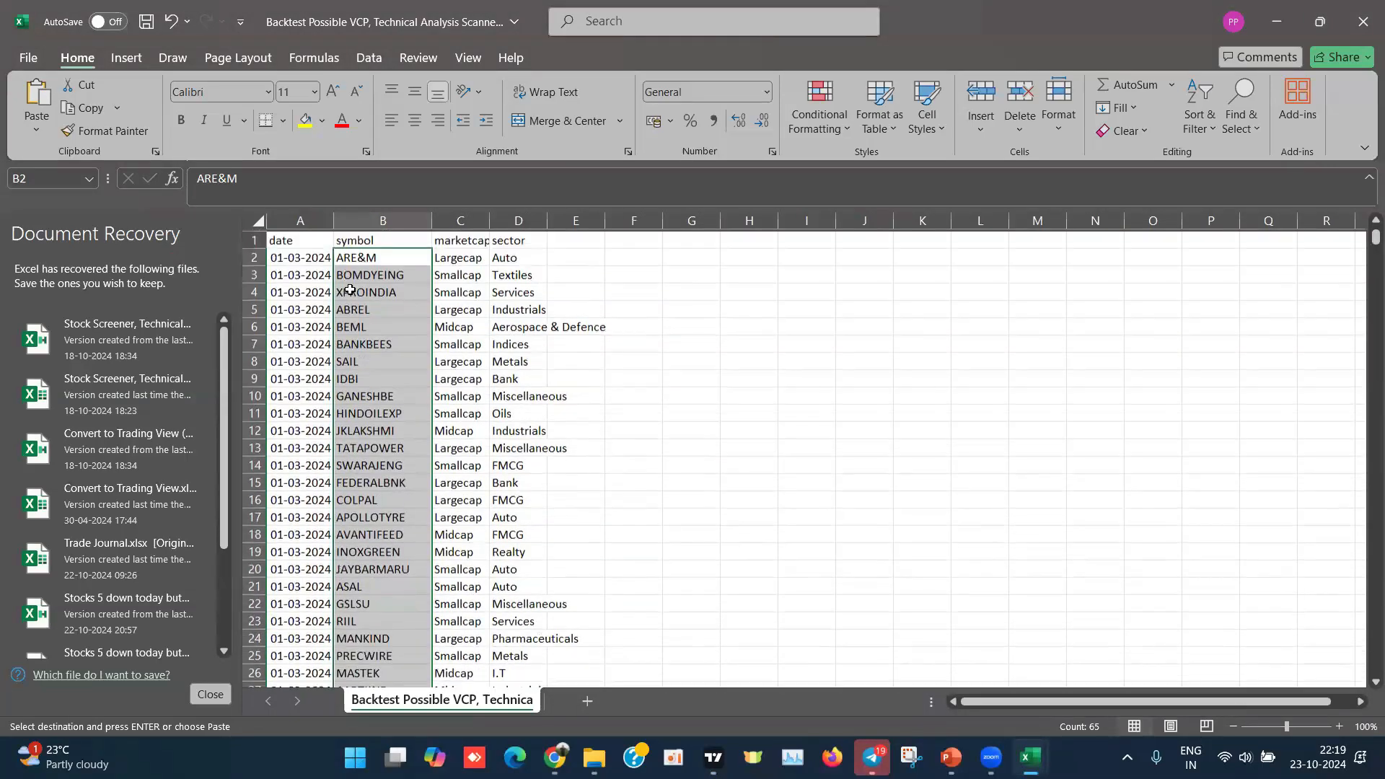
{"action": "left_click", "coordinate": [1362, 22]}
{"action": "left_click", "coordinate": [760, 503]}
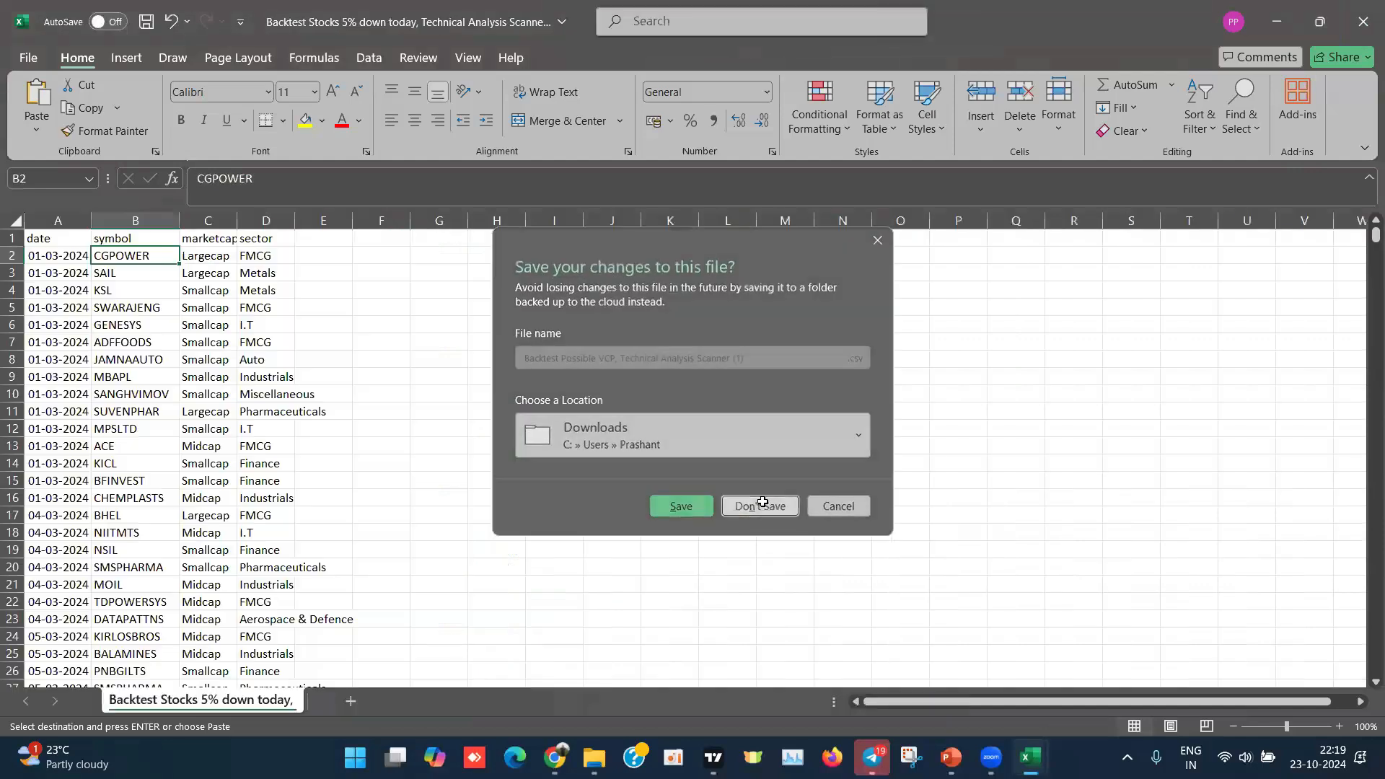
{"action": "mouse_move", "coordinate": [1030, 755]}
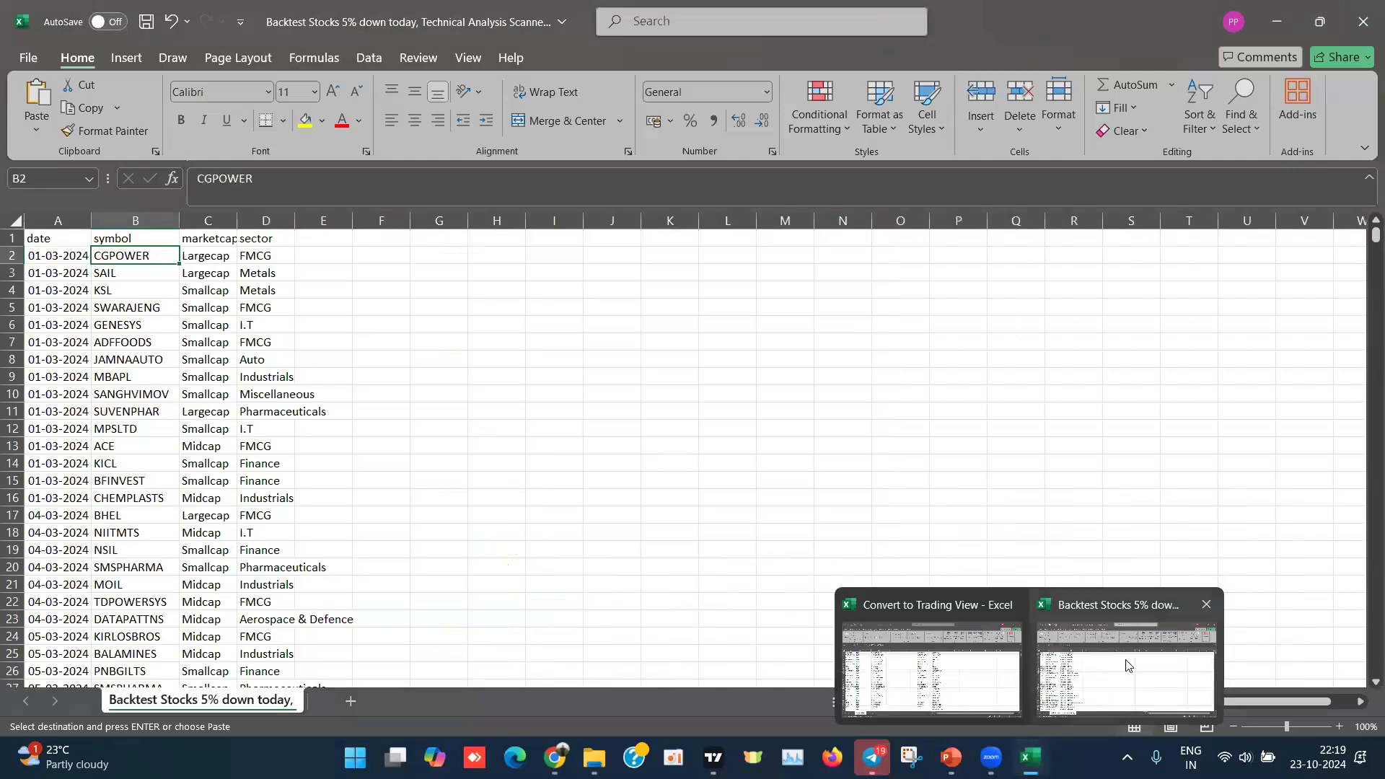
{"action": "left_click", "coordinate": [1206, 604]}
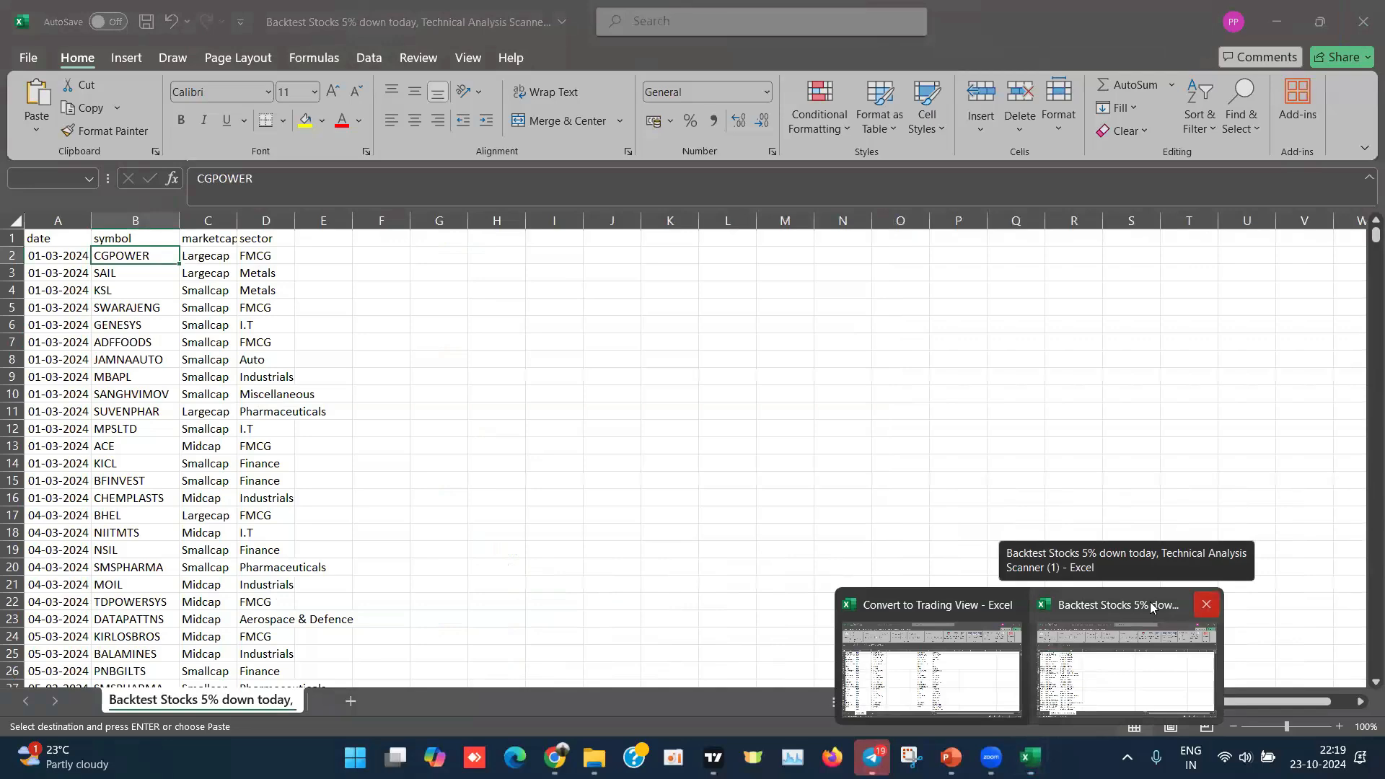
{"action": "left_click", "coordinate": [760, 504]}
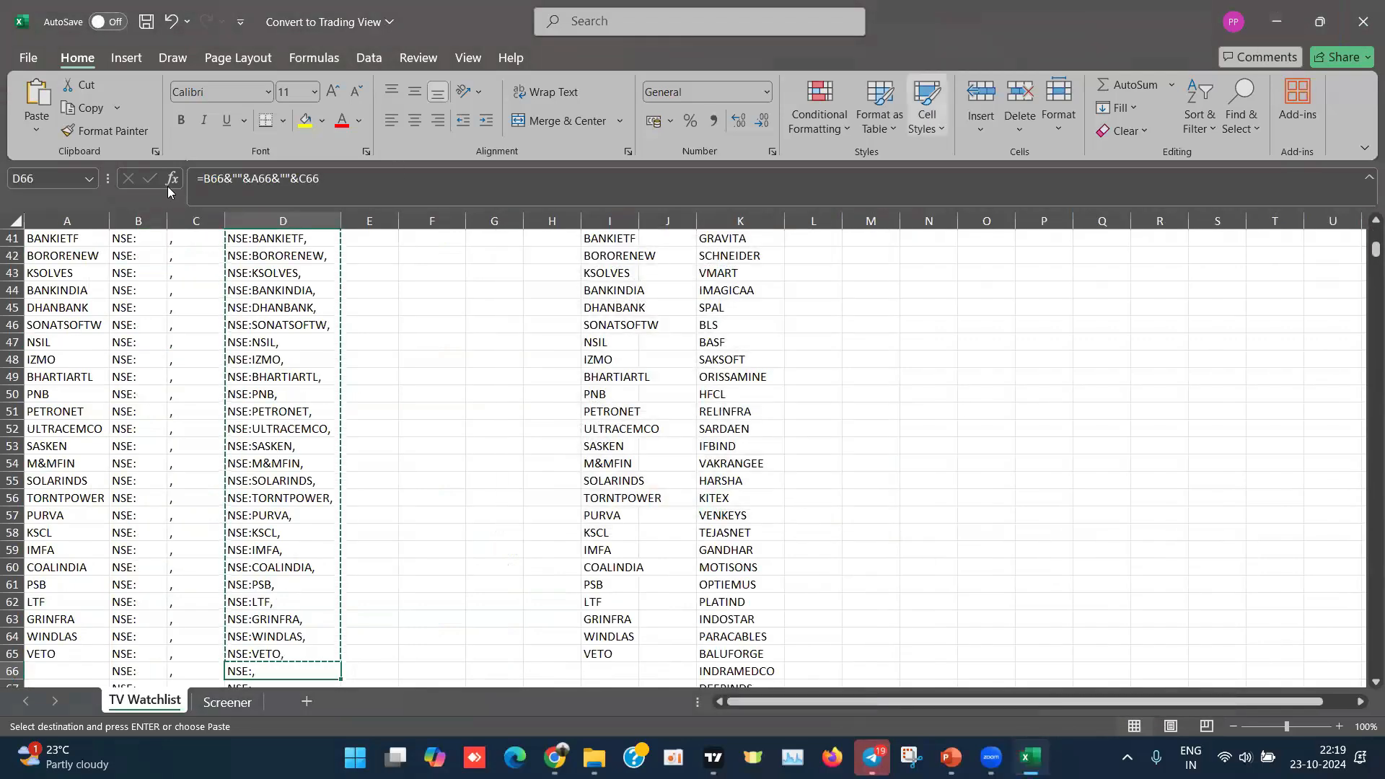
Step: Clear the symbol lists in columns I, K and A of the TV Watchlist sheet
{"action": "left_click", "coordinate": [610, 220]}
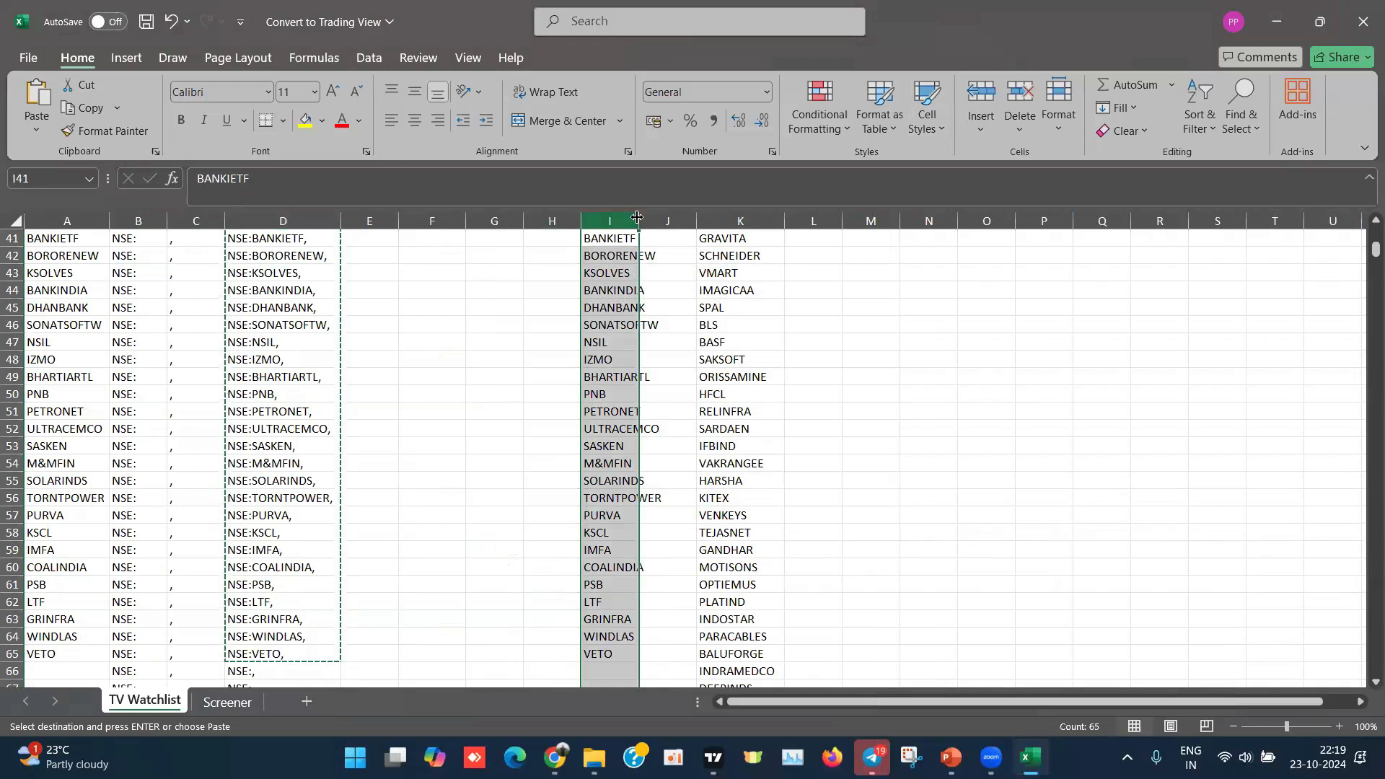
{"action": "double_click", "coordinate": [638, 219]}
{"action": "key", "text": "Escape"}
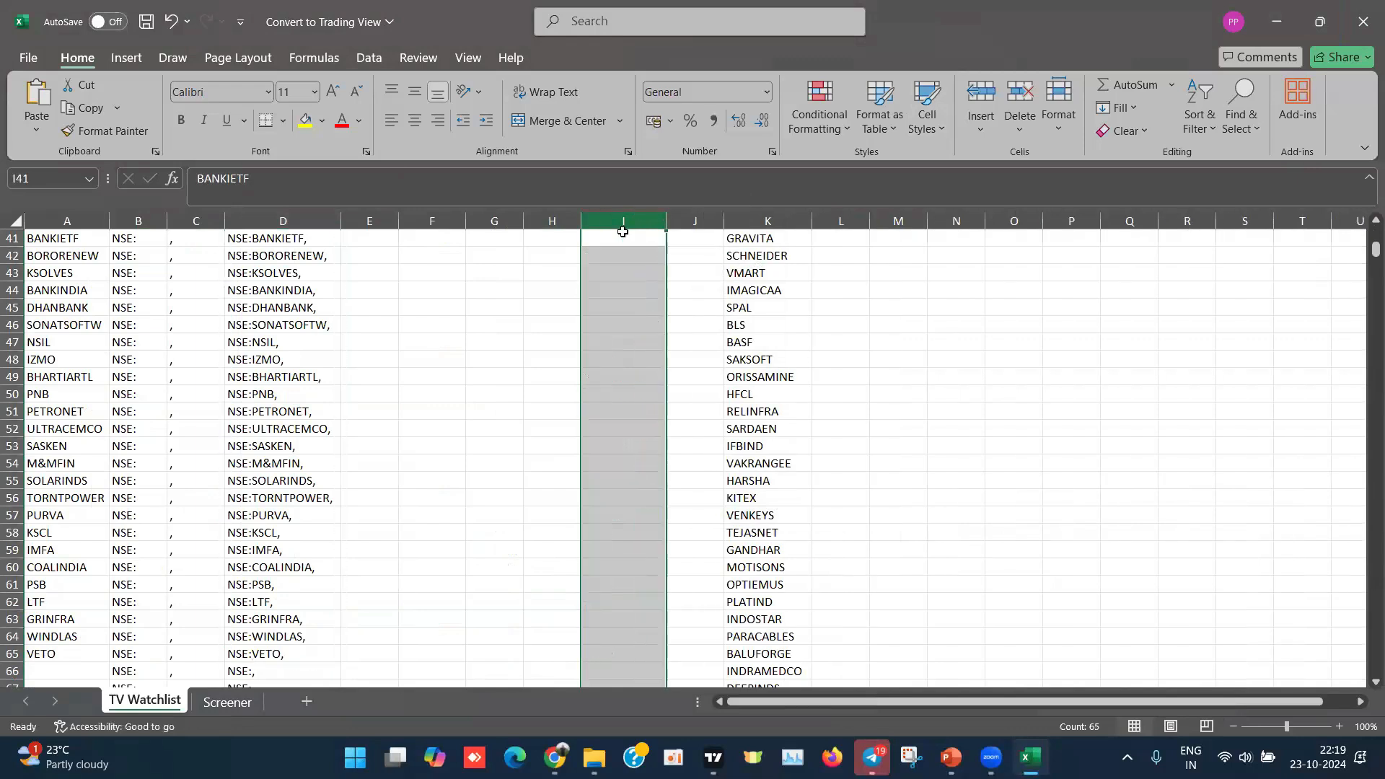
{"action": "left_click", "coordinate": [780, 214]}
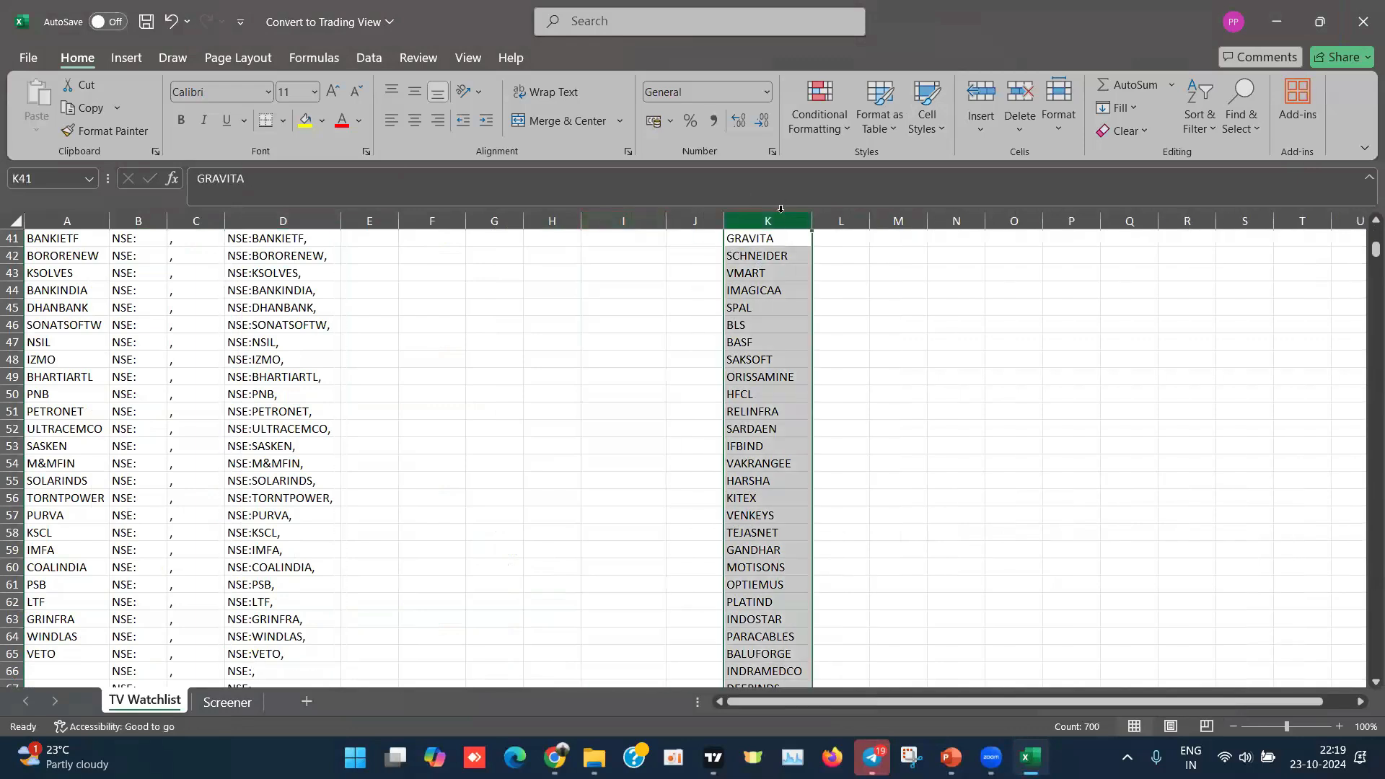
{"action": "key", "text": "Delete"}
{"action": "left_click", "coordinate": [58, 221]}
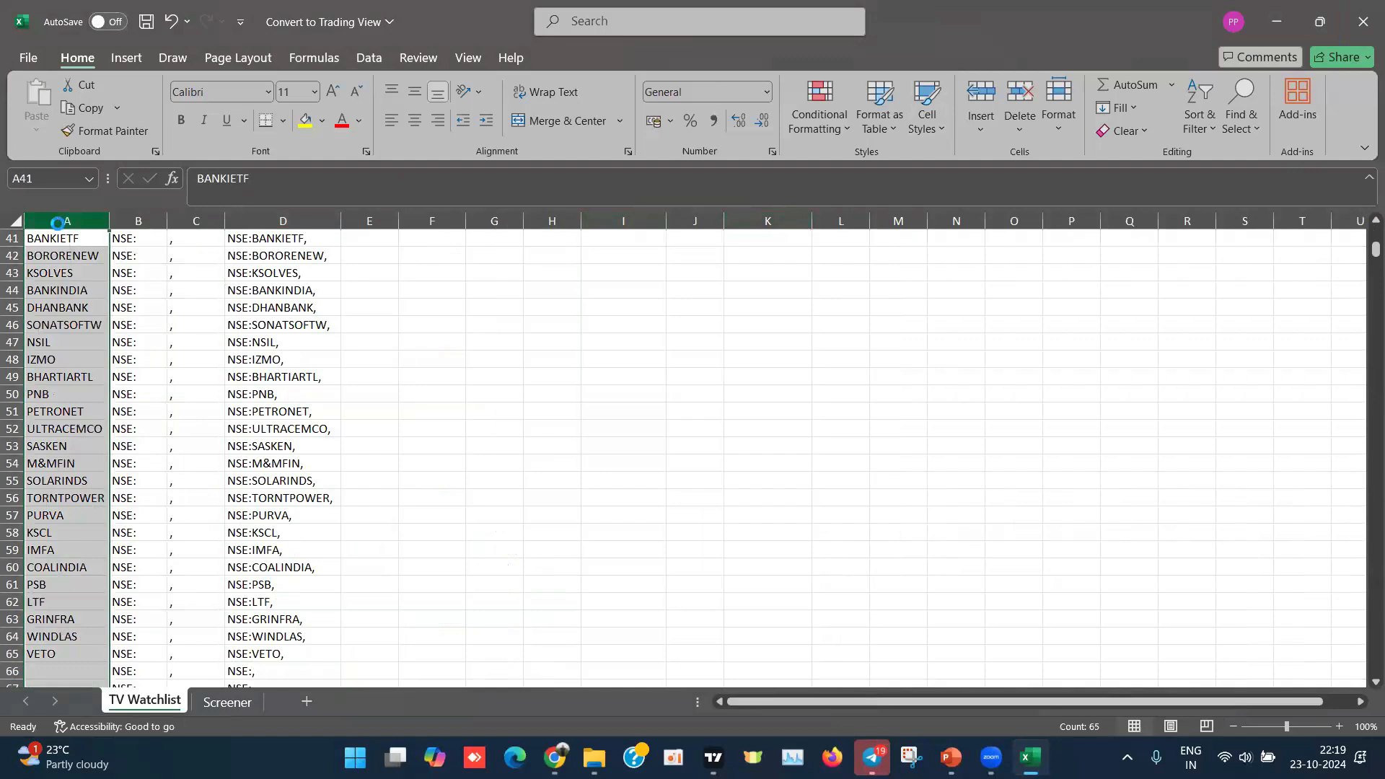
{"action": "key", "text": "Delete"}
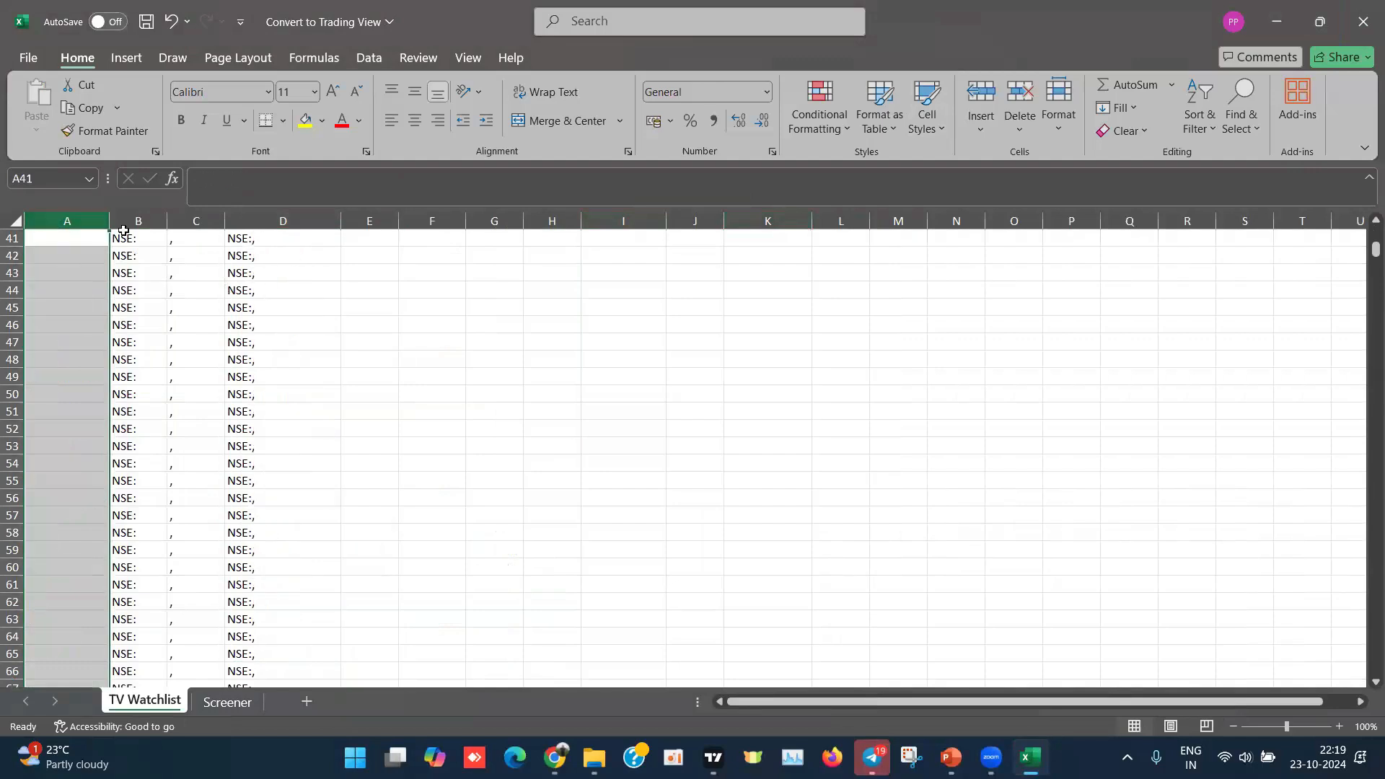
Step: Examine the column D formula on the TV Watchlist sheet that joins columns B, A and C, starting from cell D1
{"action": "left_click", "coordinate": [270, 242]}
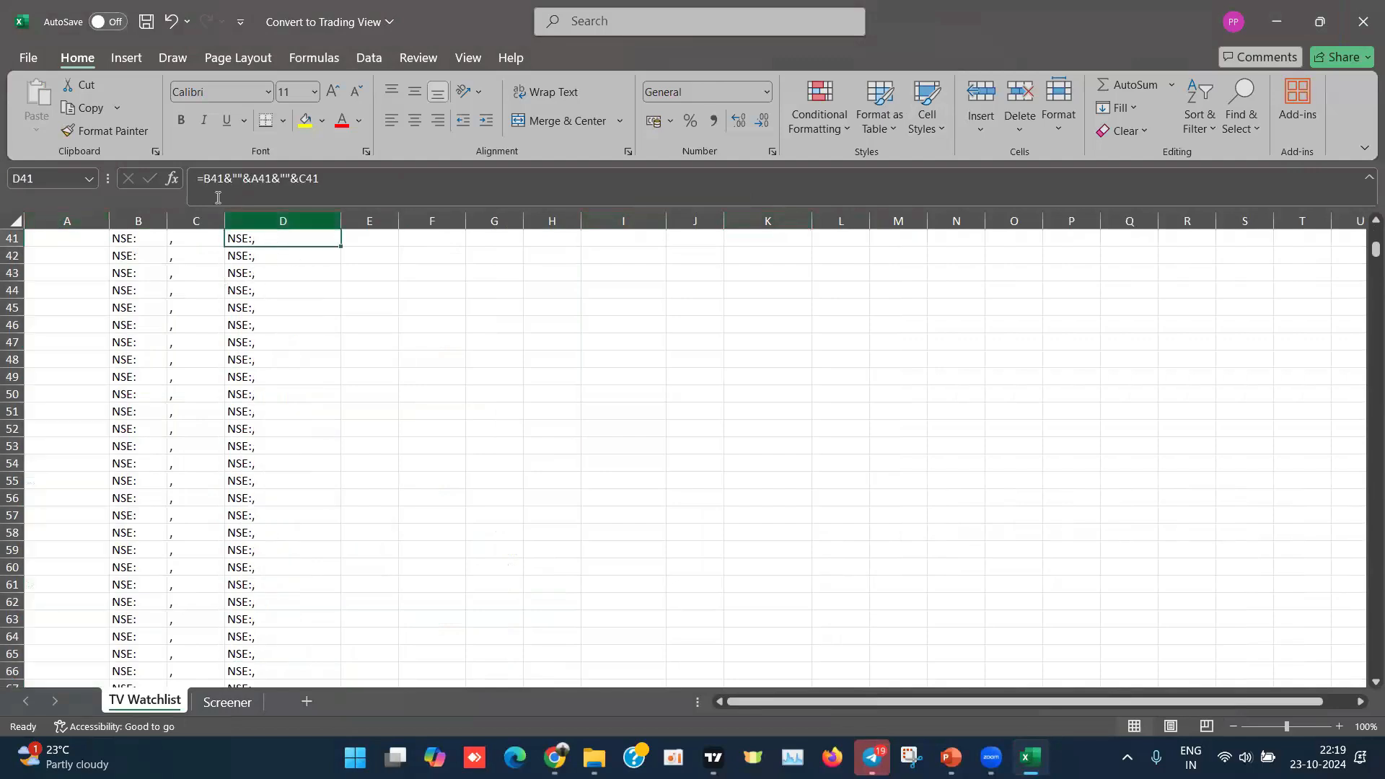
{"action": "scroll", "coordinate": [248, 292], "scroll_direction": "up", "scroll_amount": 5}
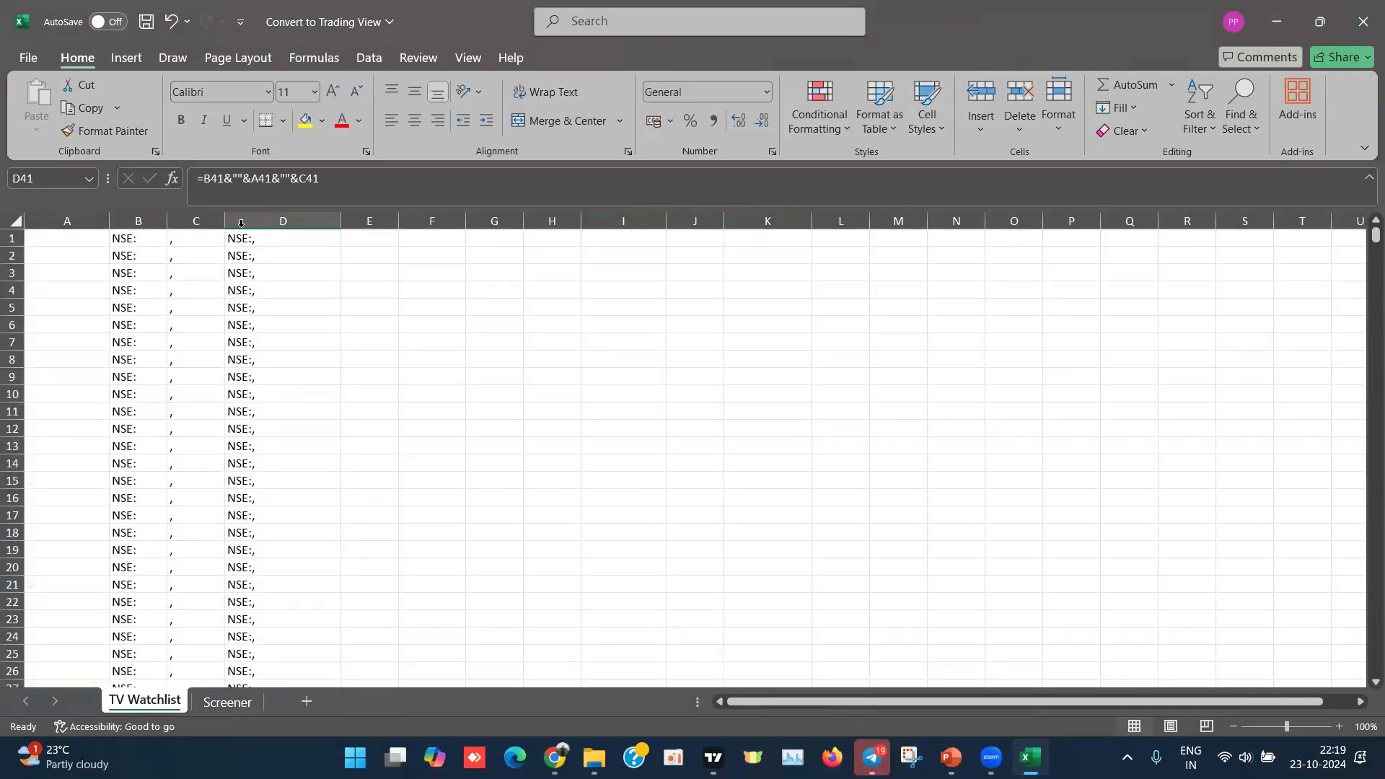
{"action": "left_click", "coordinate": [245, 241]}
{"action": "key", "text": "ctrl+shift+Down"}
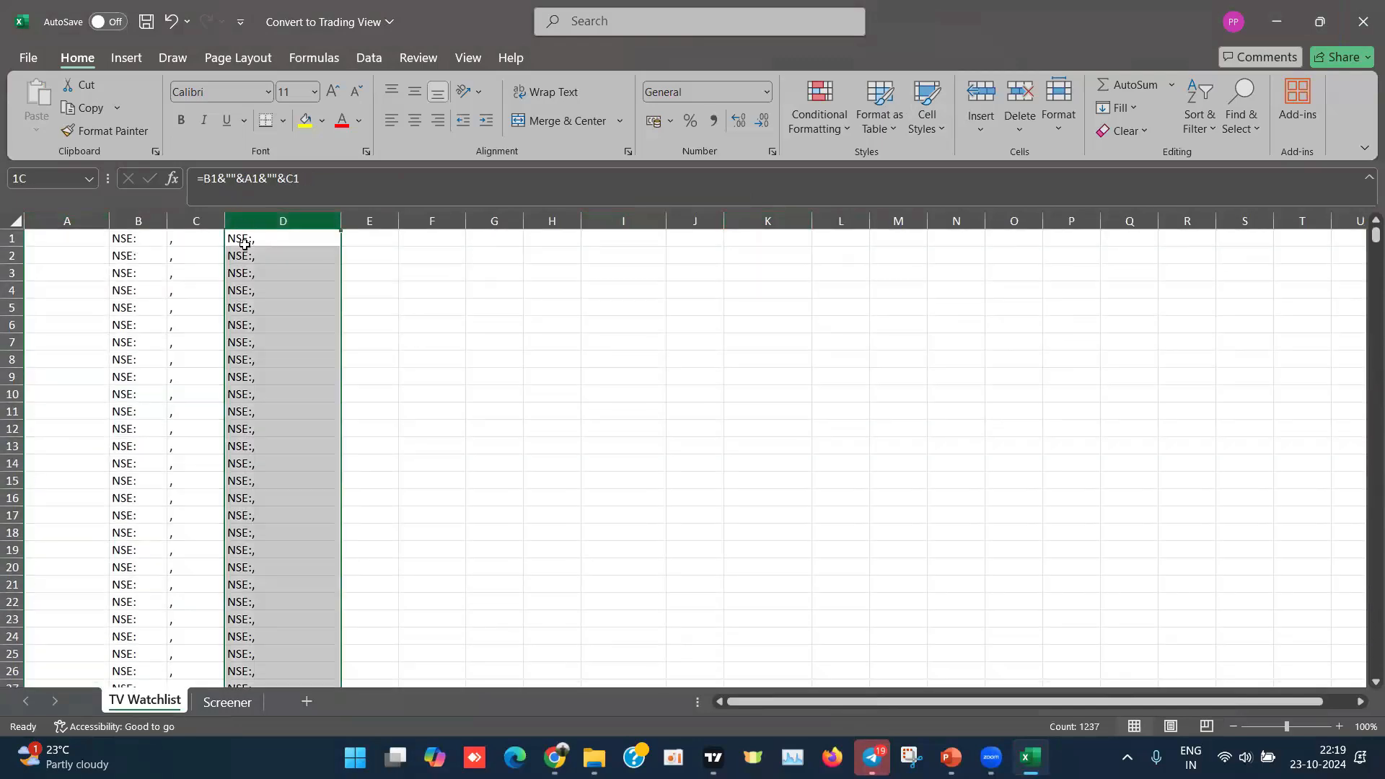
{"action": "left_click", "coordinate": [245, 245]}
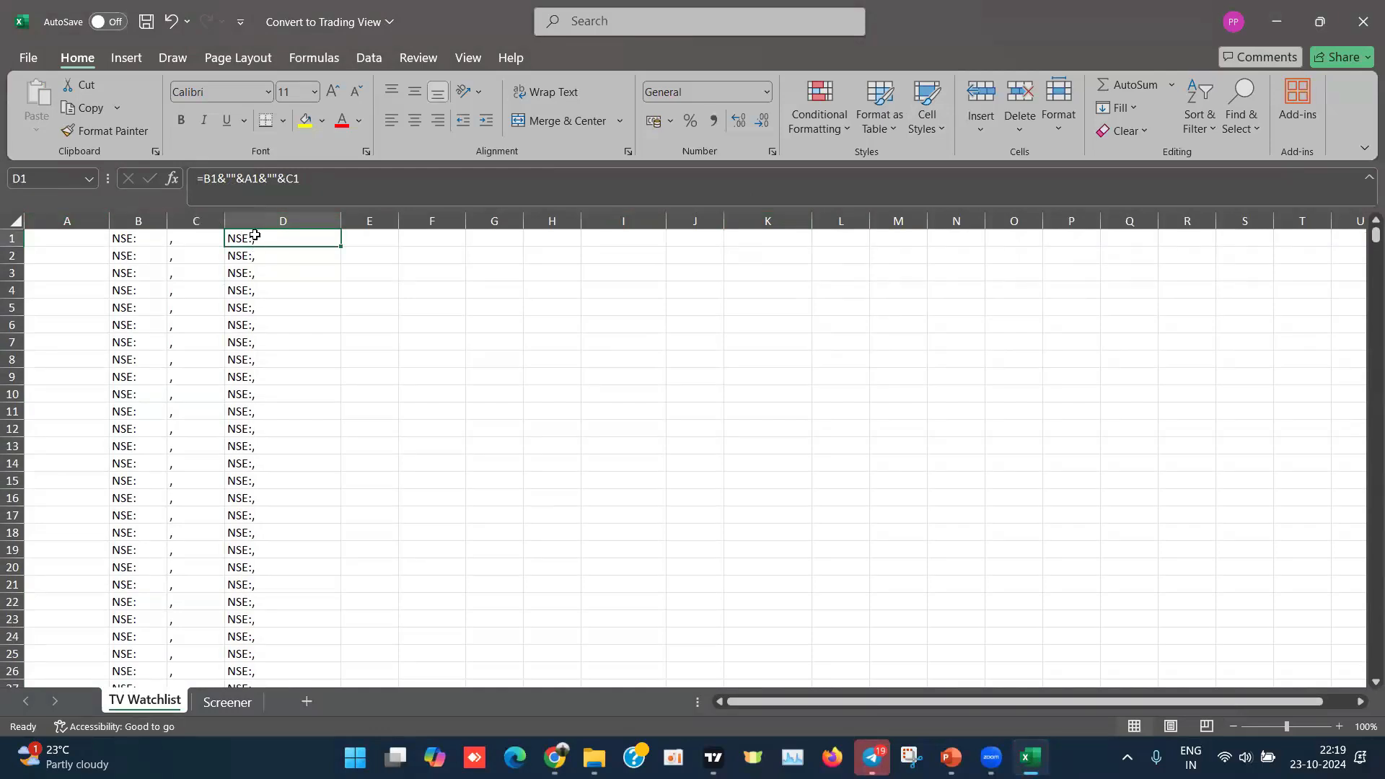
{"action": "left_click", "coordinate": [60, 240]}
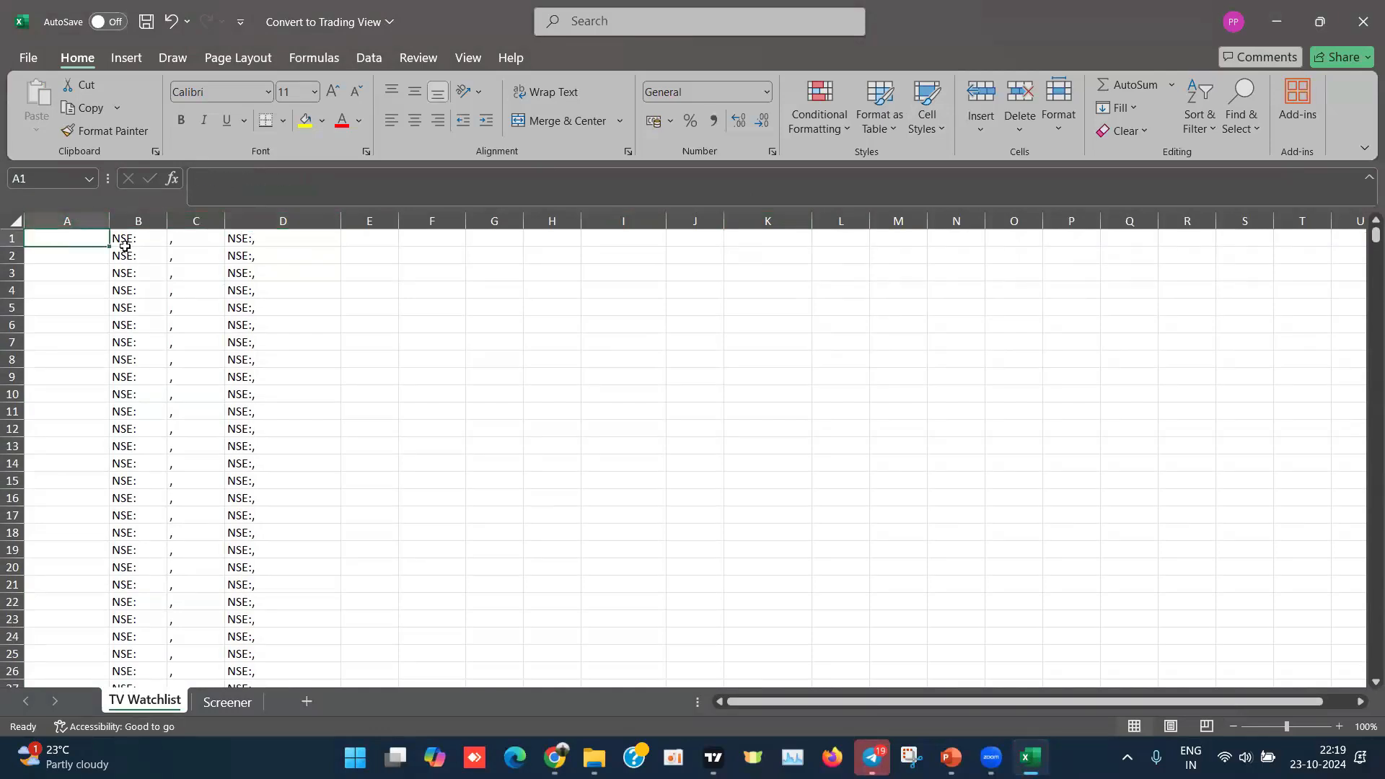
{"action": "left_click", "coordinate": [249, 243]}
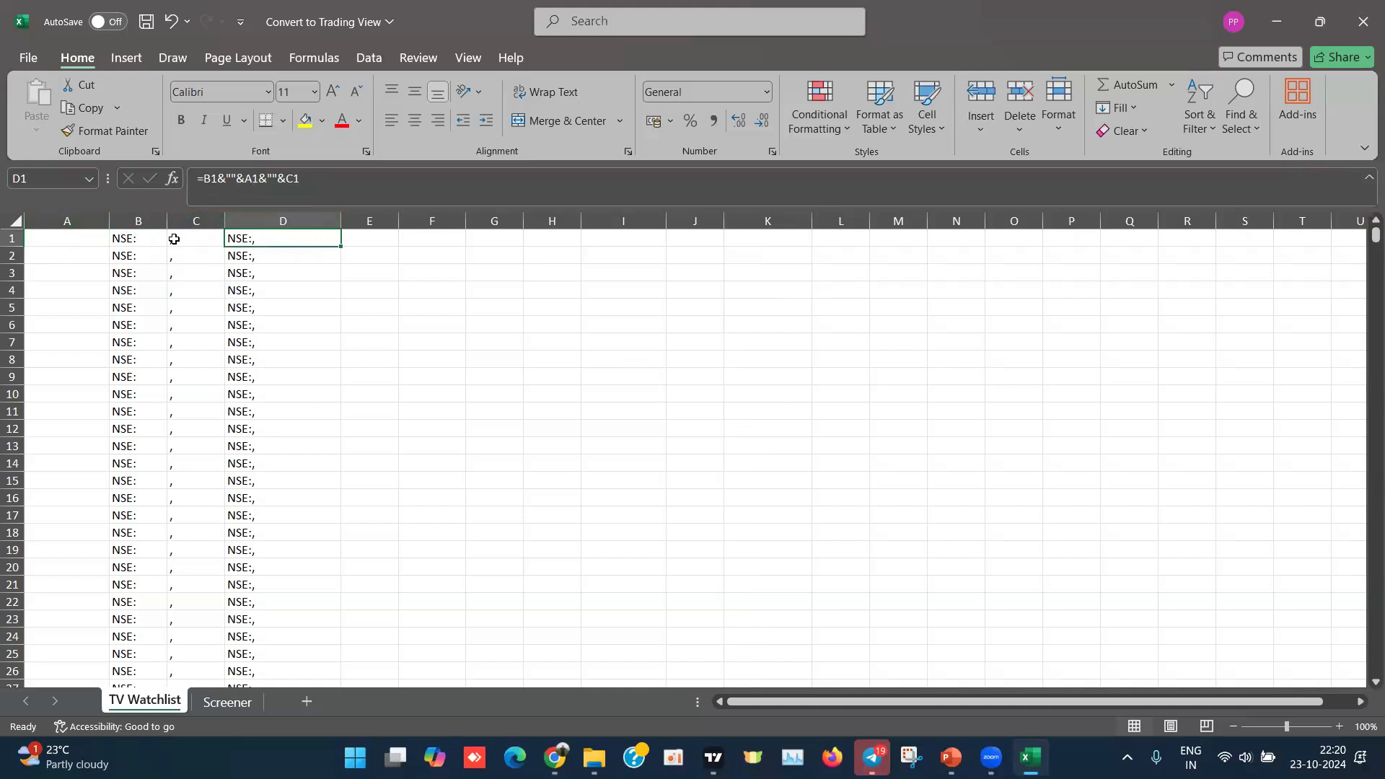
Step: Test the joining formula by entering h in cell A1, and clear the test entry again
{"action": "left_click", "coordinate": [68, 237]}
{"action": "type", "text": "h"}
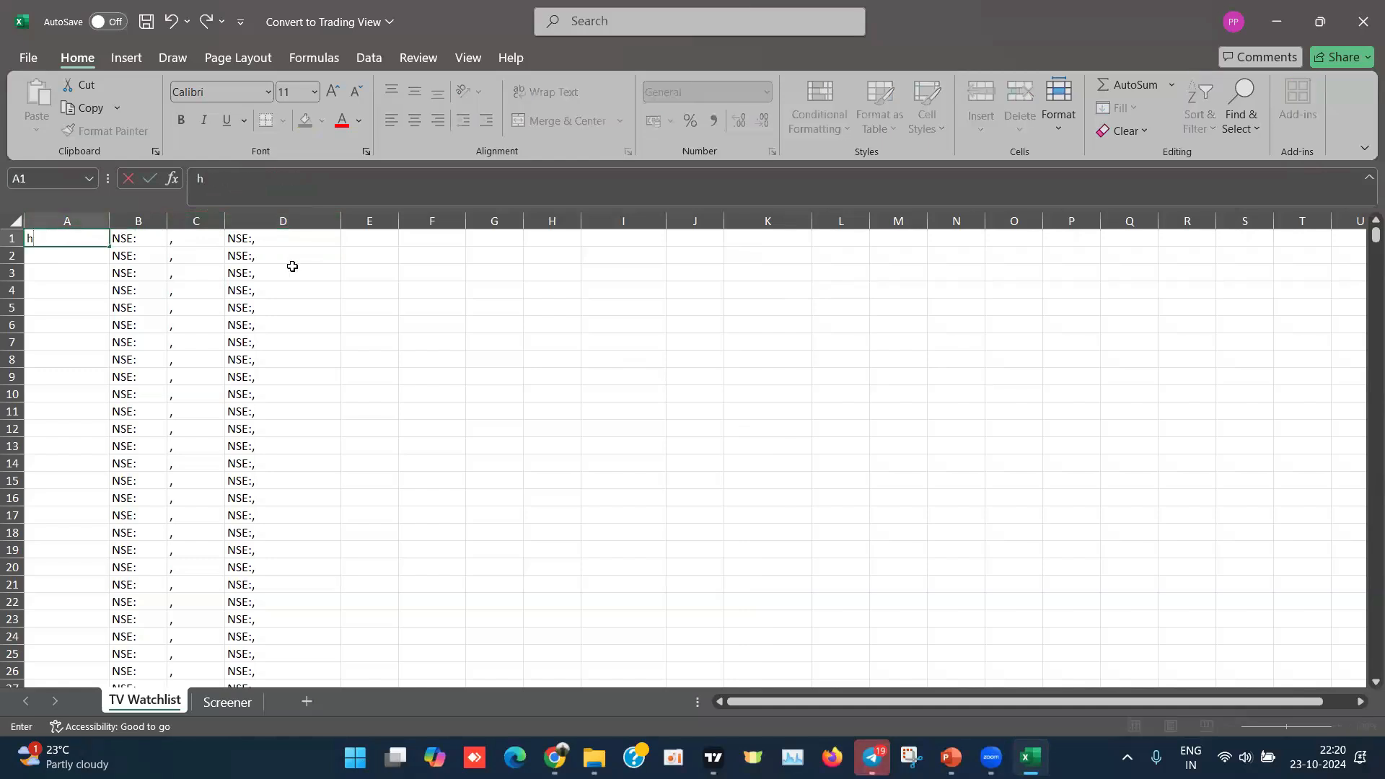
{"action": "left_click", "coordinate": [585, 330]}
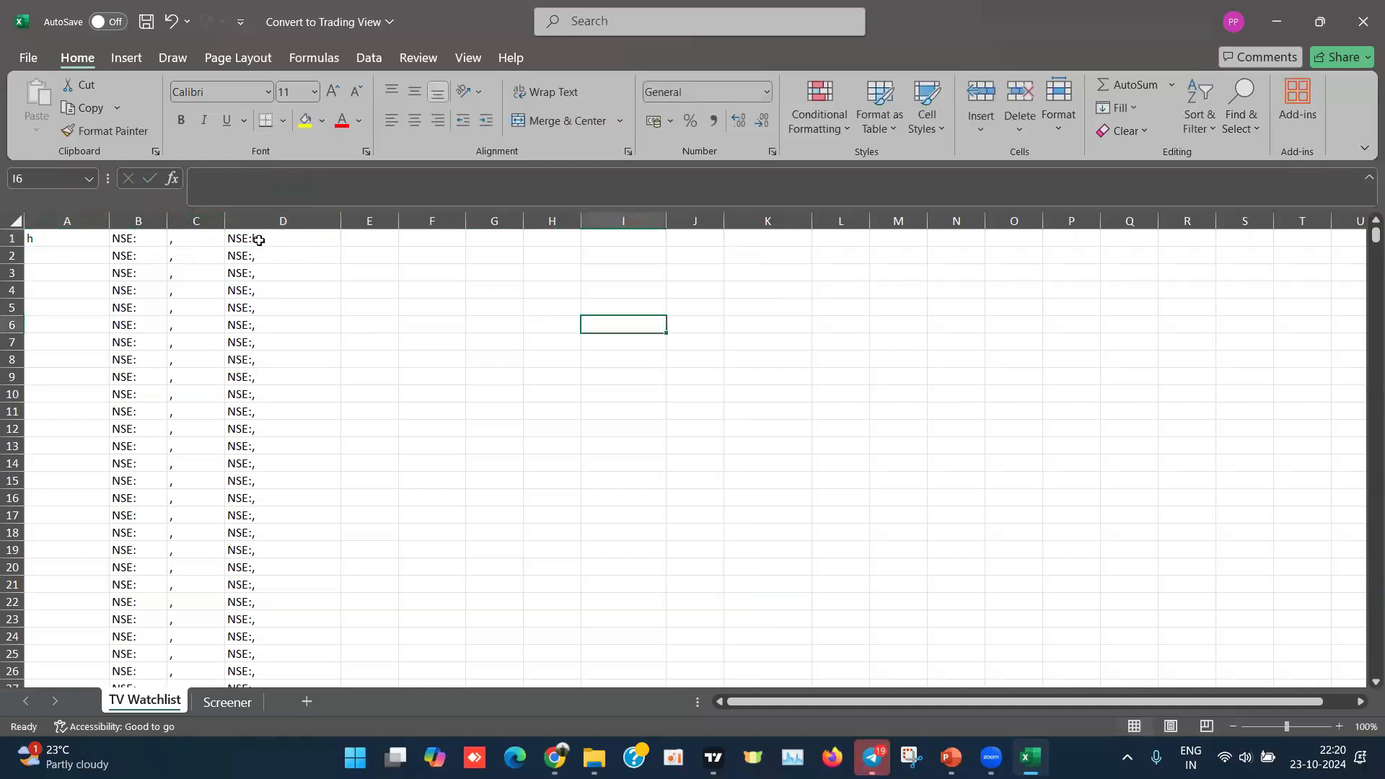
{"action": "left_click", "coordinate": [62, 239]}
{"action": "key", "text": "BackSpace"}
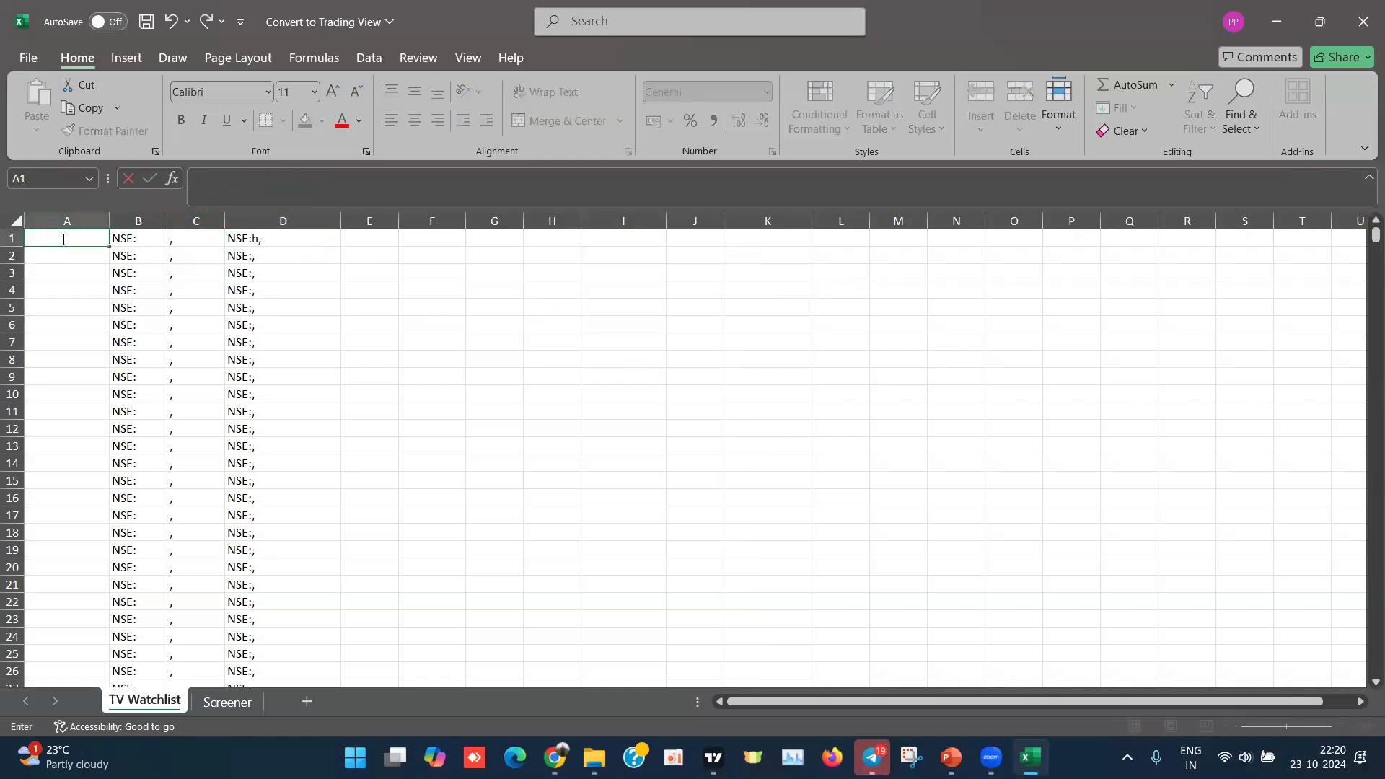
{"action": "left_click", "coordinate": [618, 331]}
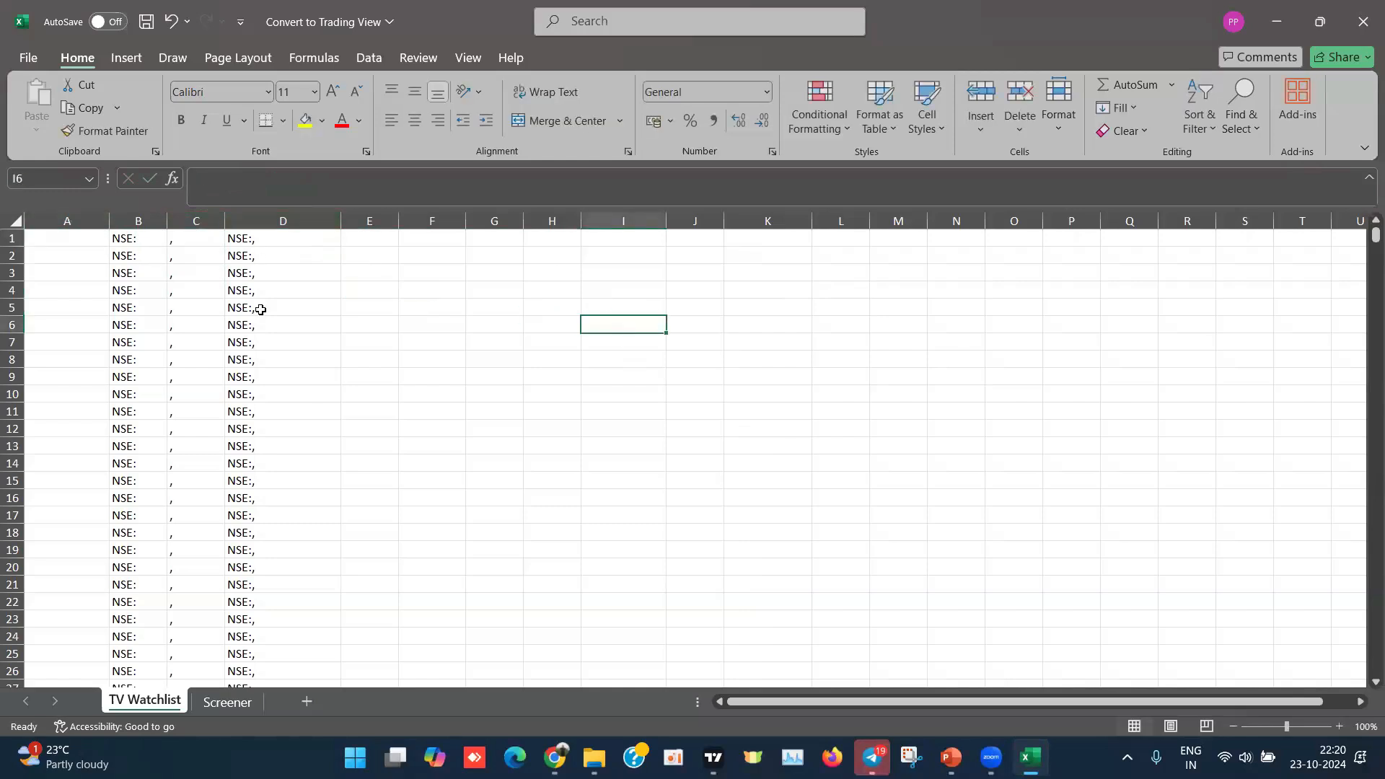
Step: Check the empty symbol cell A1 against the joining formula in cell D1
{"action": "left_click", "coordinate": [67, 238]}
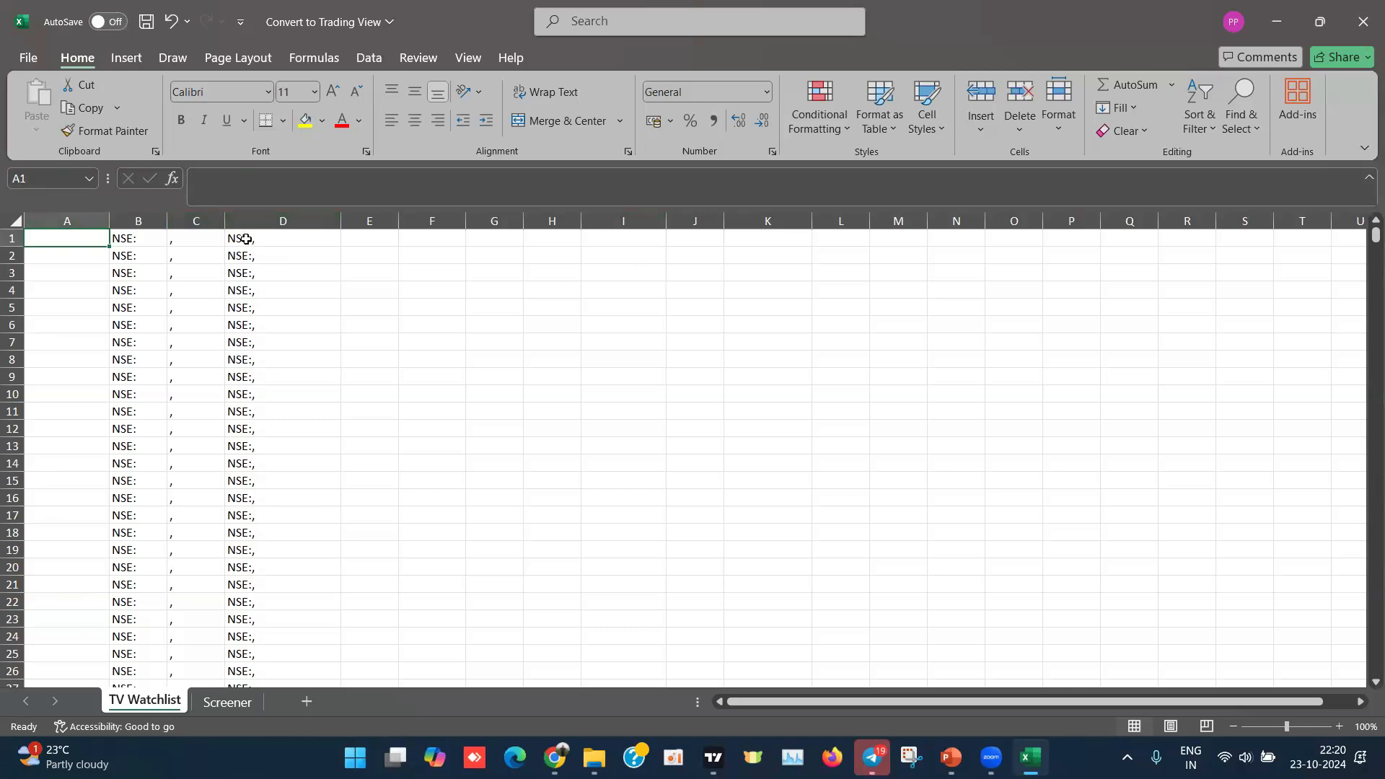
{"action": "left_click", "coordinate": [246, 239]}
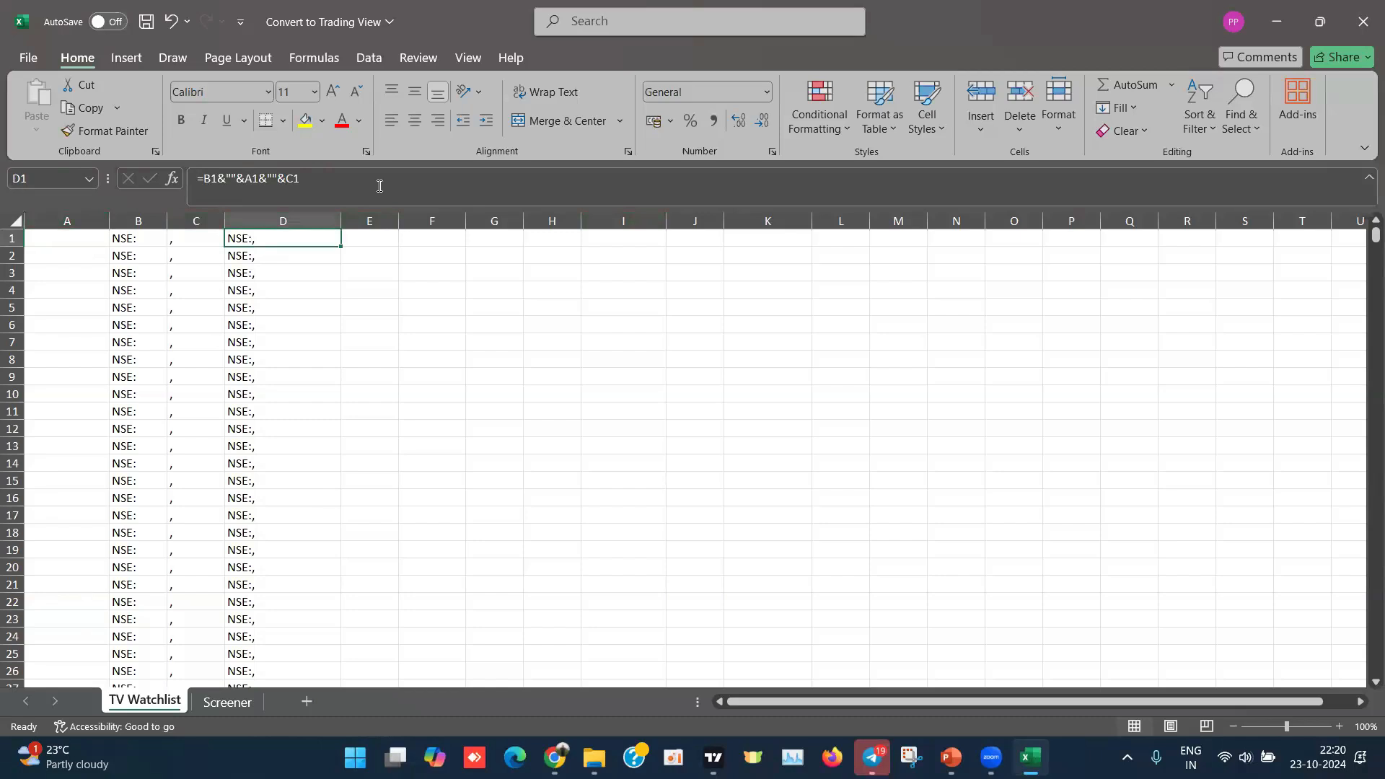
{"action": "left_click", "coordinate": [64, 238]}
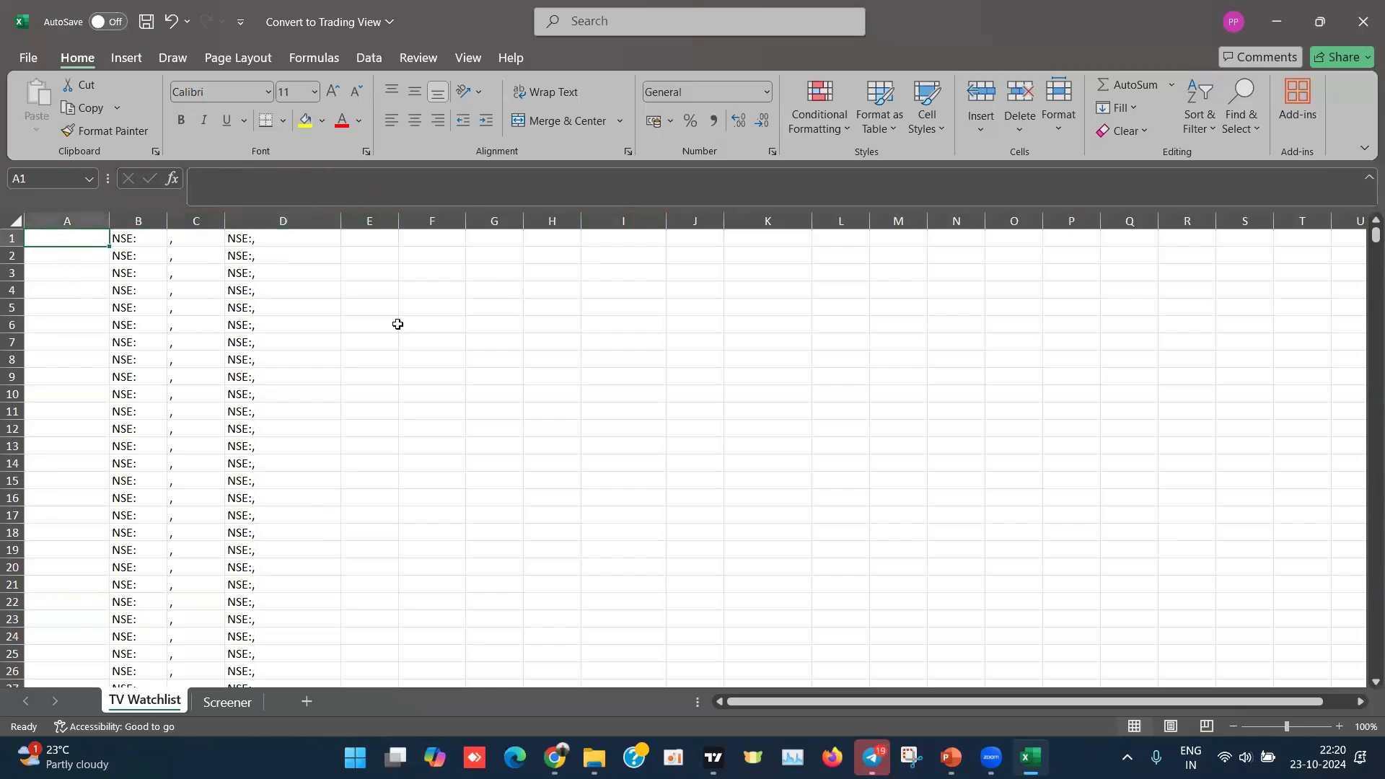
Step: Switch to the Chartink "Stocks 5% down today" screener in Chrome and review its filter conditions and results table
{"action": "left_click", "coordinate": [1033, 754]}
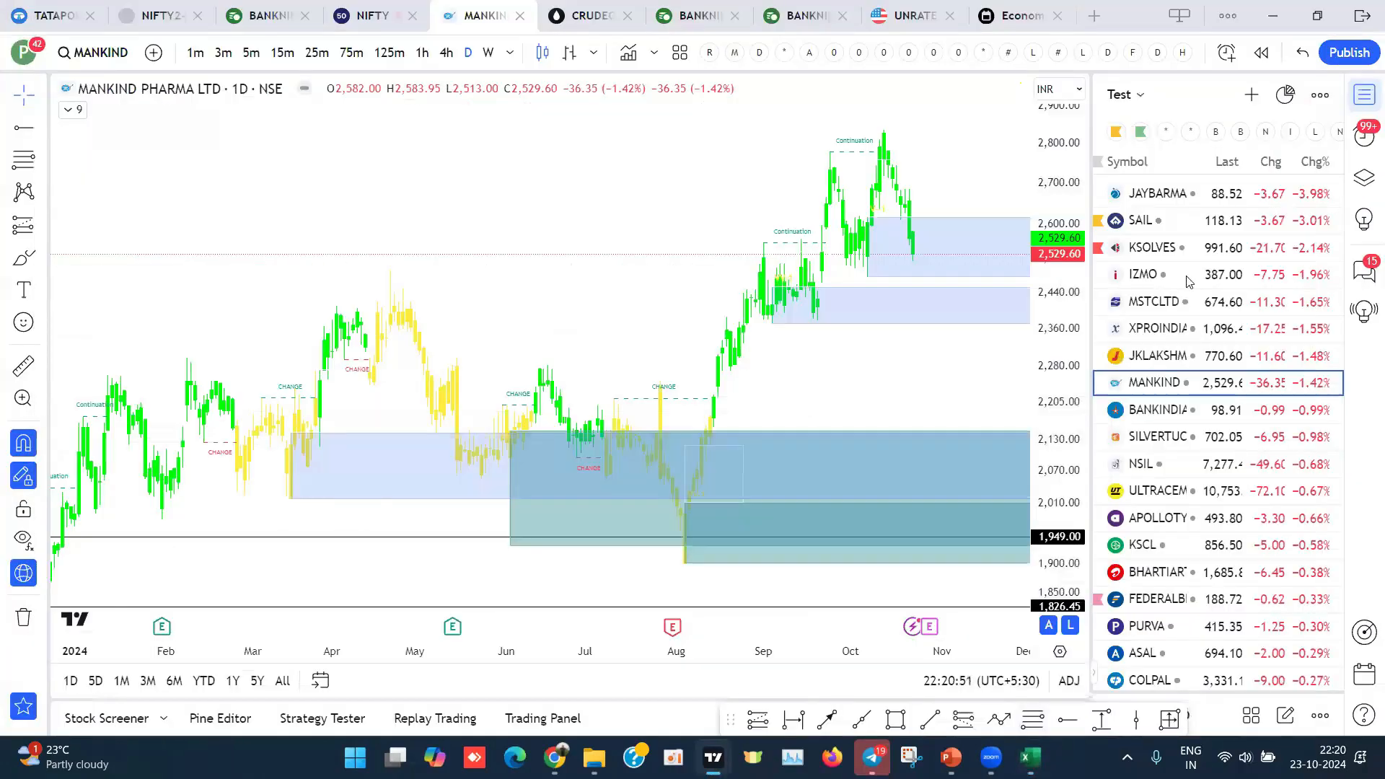
{"action": "mouse_move", "coordinate": [555, 755]}
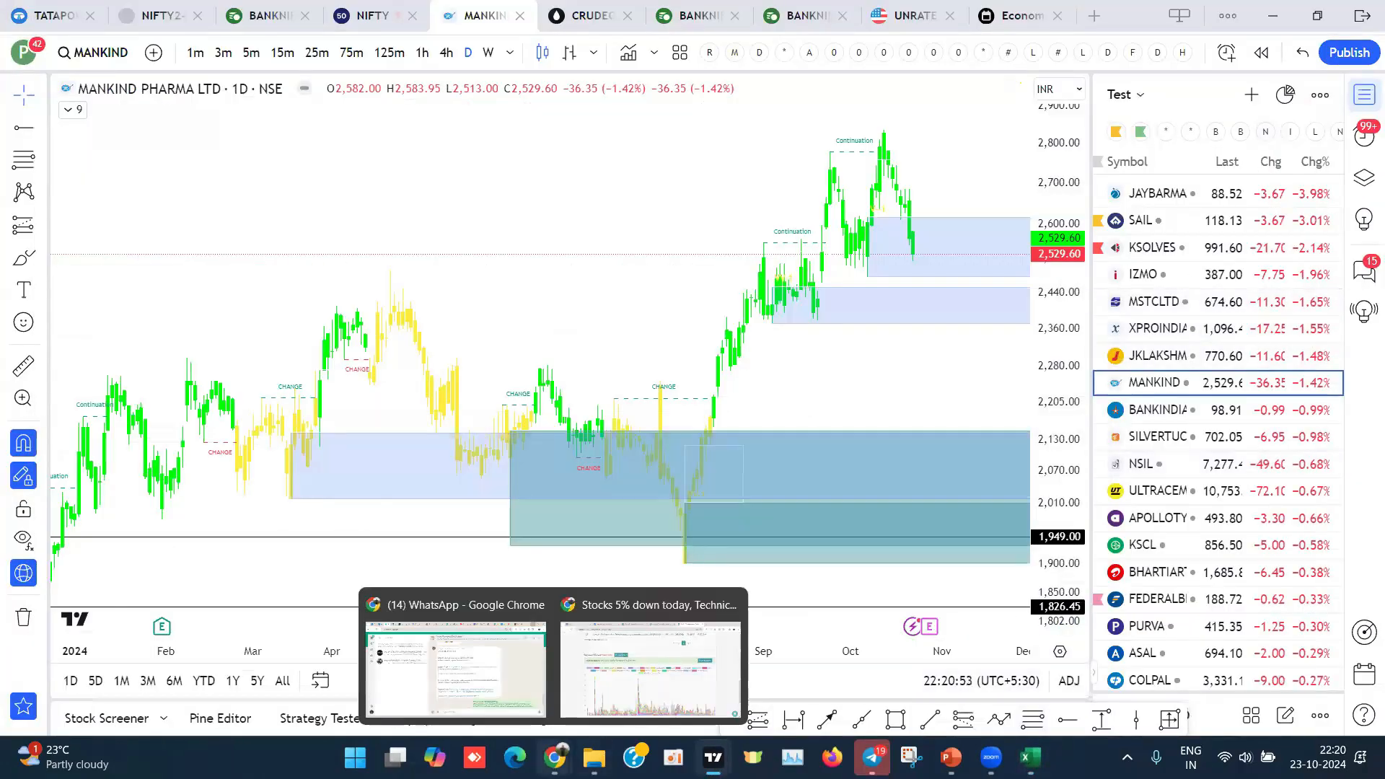
{"action": "left_click", "coordinate": [624, 672]}
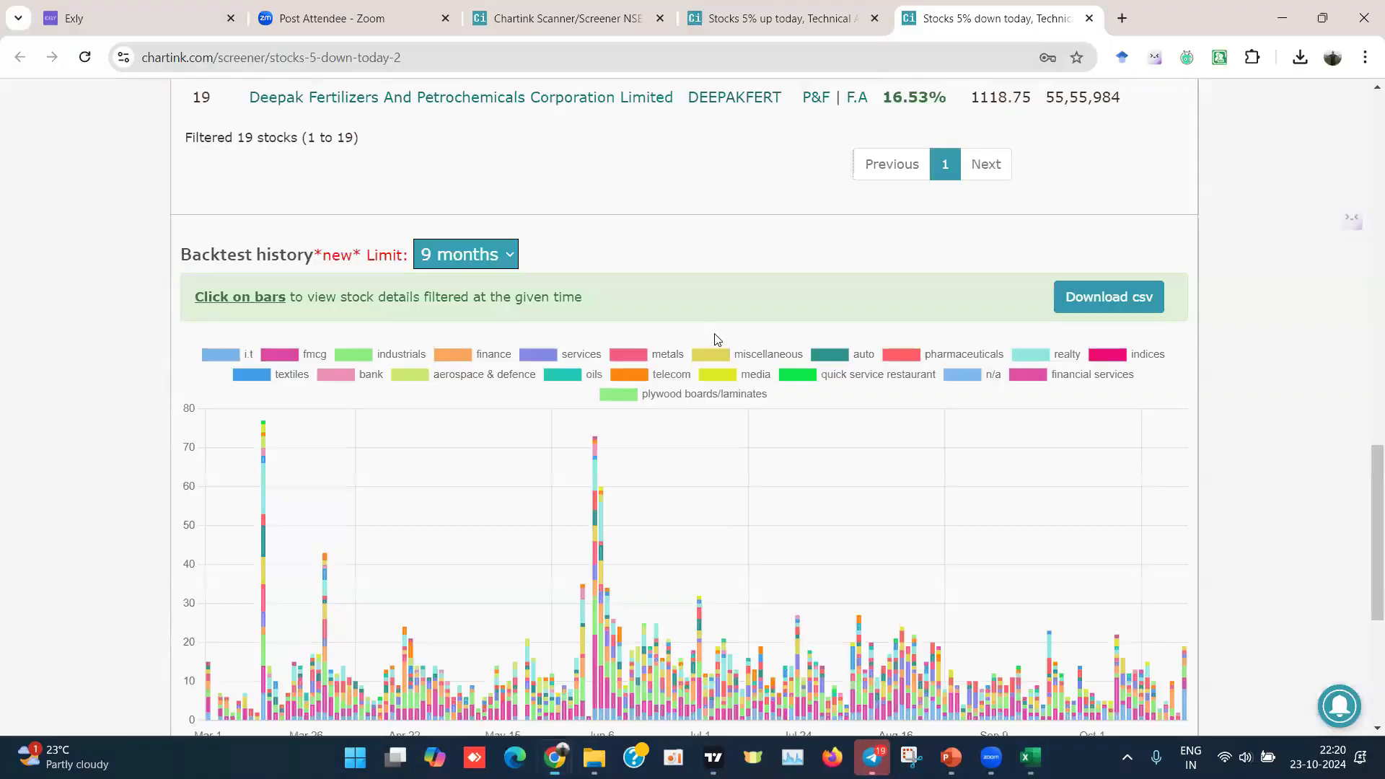
{"action": "scroll", "coordinate": [793, 339], "scroll_direction": "up", "scroll_amount": 15}
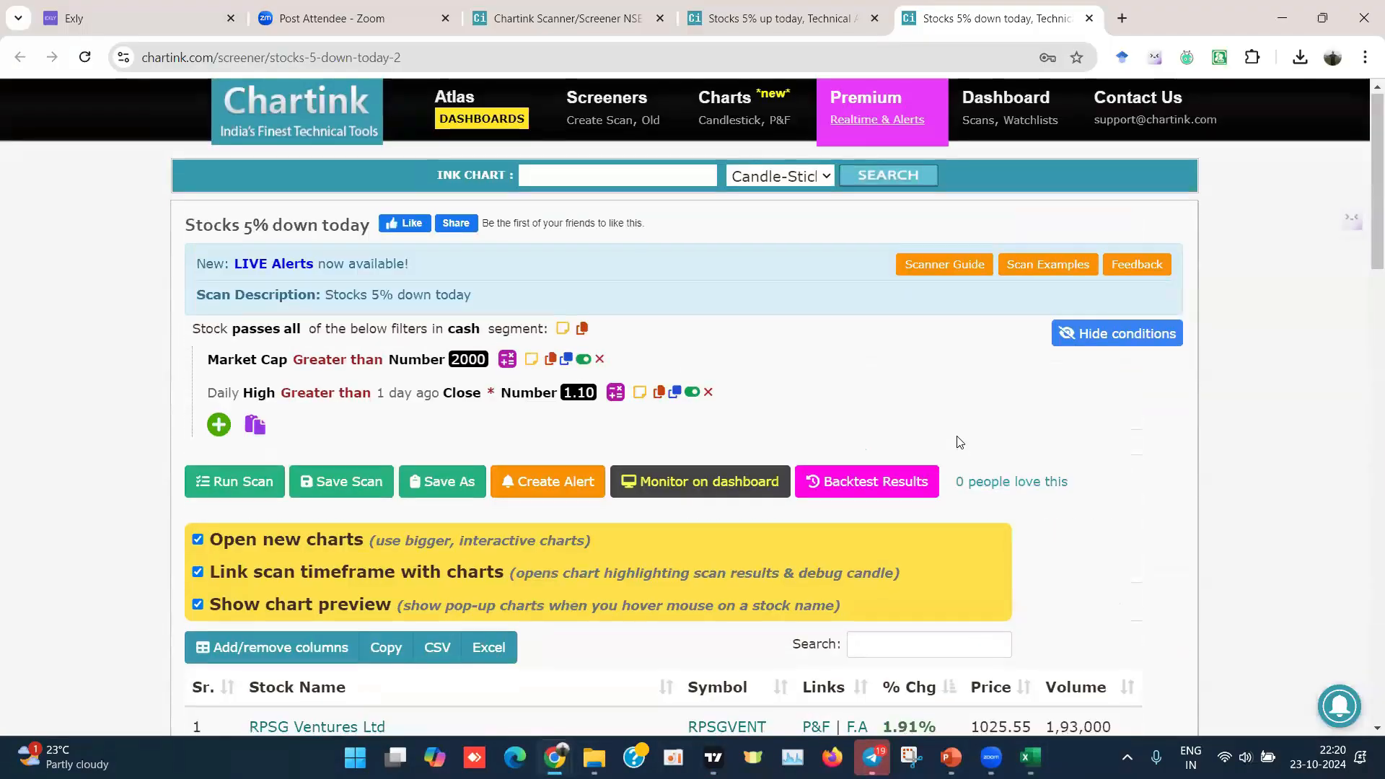
{"action": "scroll", "coordinate": [959, 441], "scroll_direction": "down", "scroll_amount": 5}
{"action": "scroll", "coordinate": [437, 253], "scroll_direction": "up", "scroll_amount": 1}
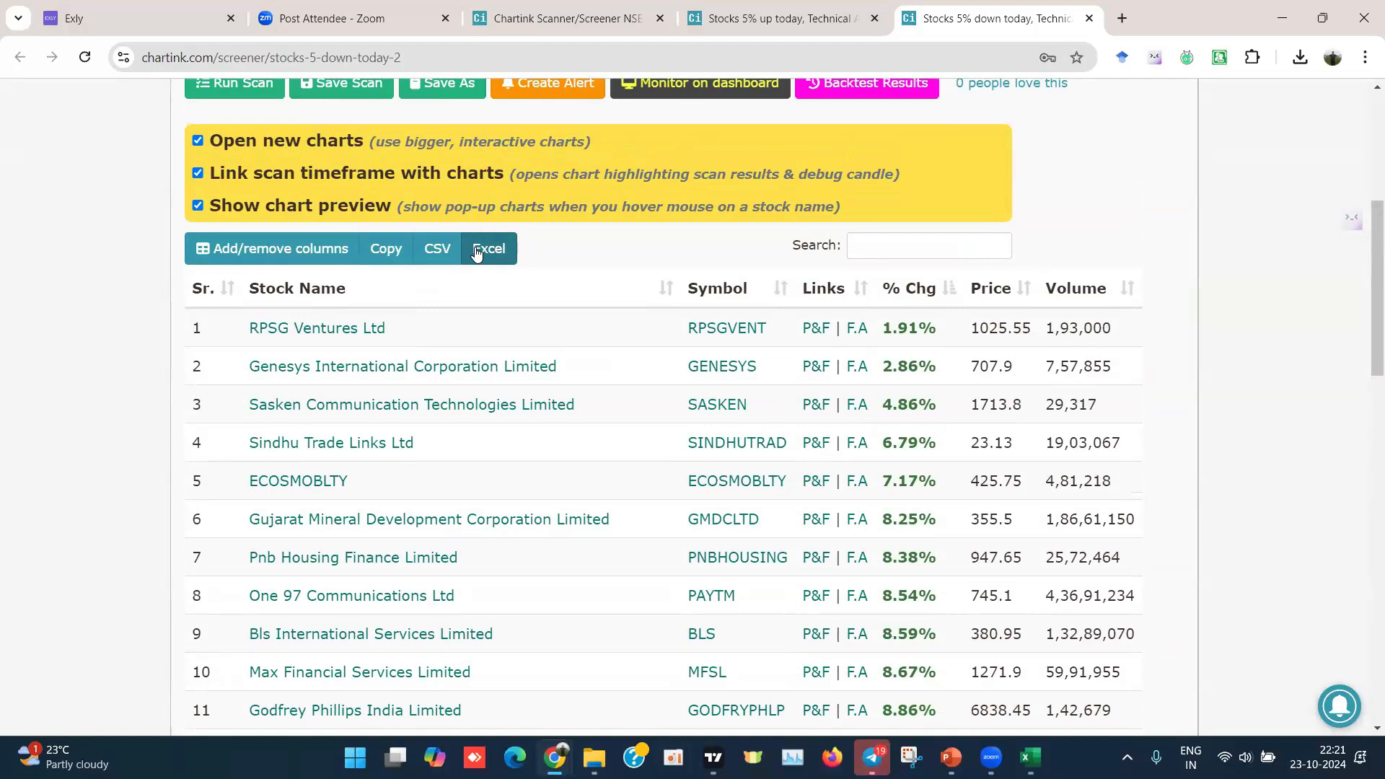
Step: Open the 20 September 2024 stock list from the screener's backtest history chart and preview the PRSMJOHNSN and RELINFRA daily charts
{"action": "scroll", "coordinate": [476, 250], "scroll_direction": "down", "scroll_amount": 10}
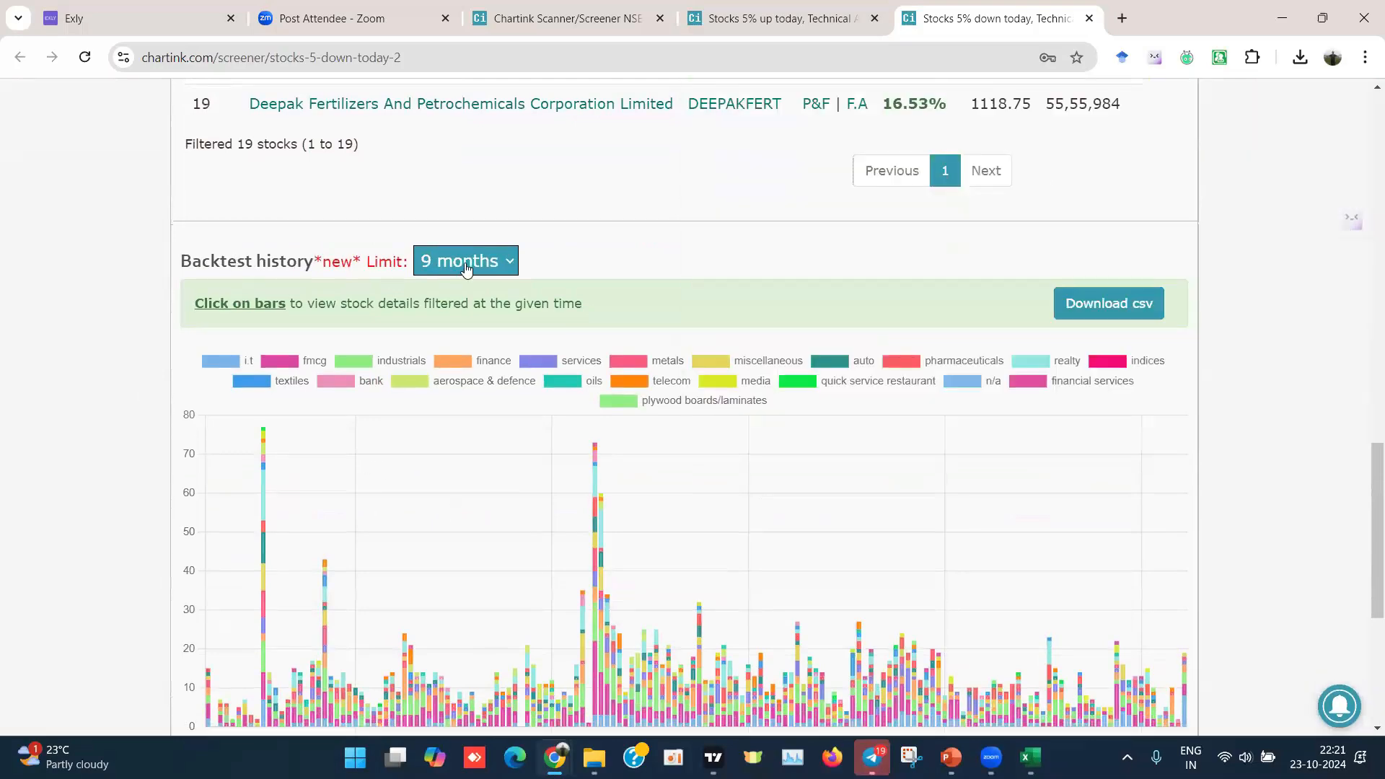
{"action": "scroll", "coordinate": [818, 579], "scroll_direction": "down", "scroll_amount": 1}
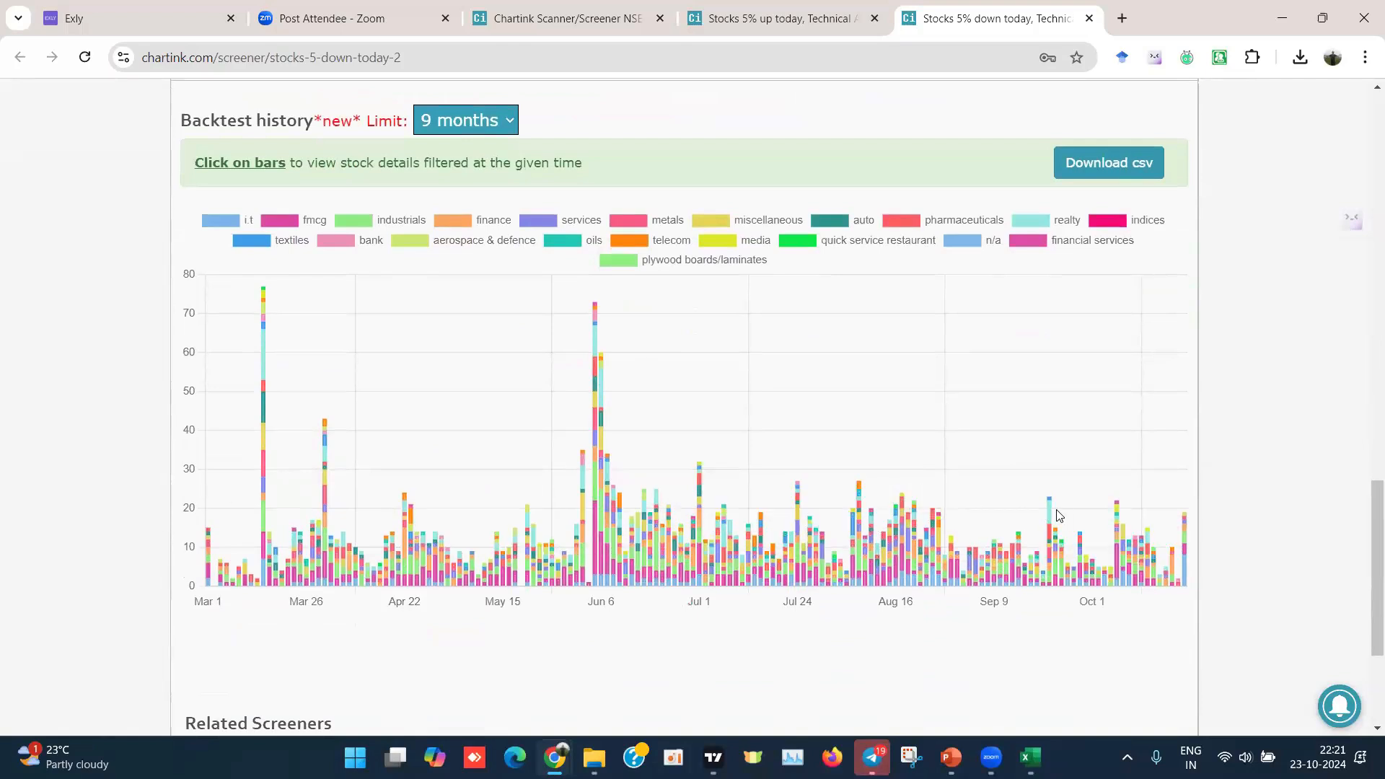
{"action": "mouse_move", "coordinate": [1049, 524]}
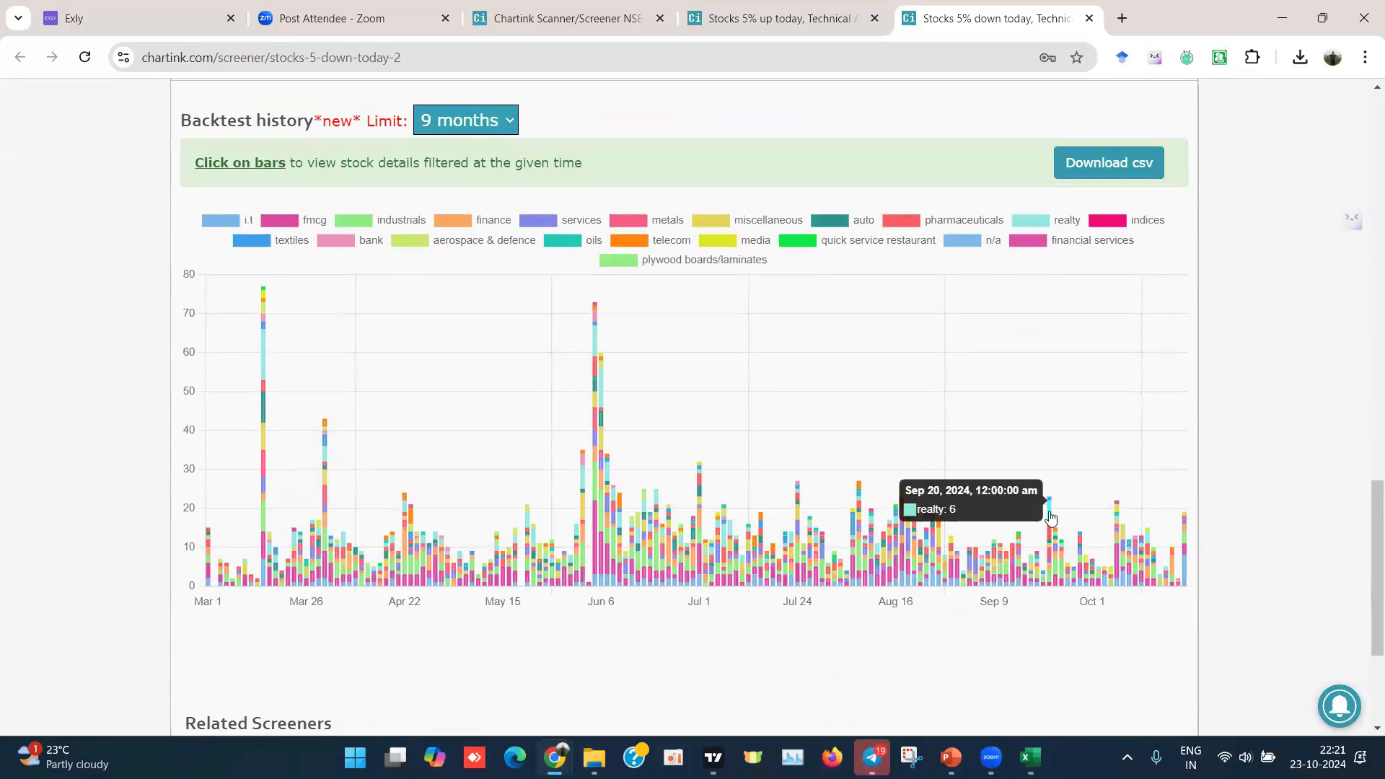
{"action": "left_click", "coordinate": [1050, 515]}
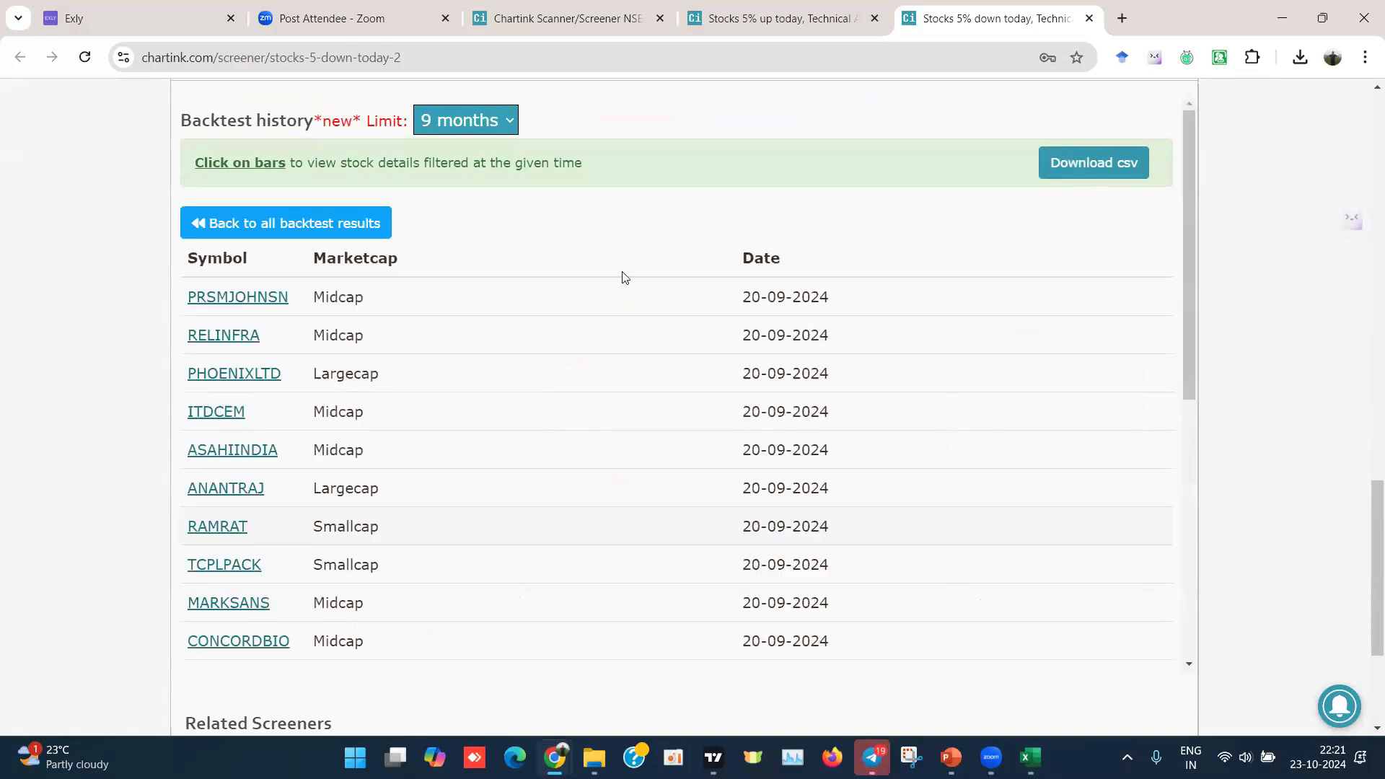
{"action": "mouse_move", "coordinate": [223, 306]}
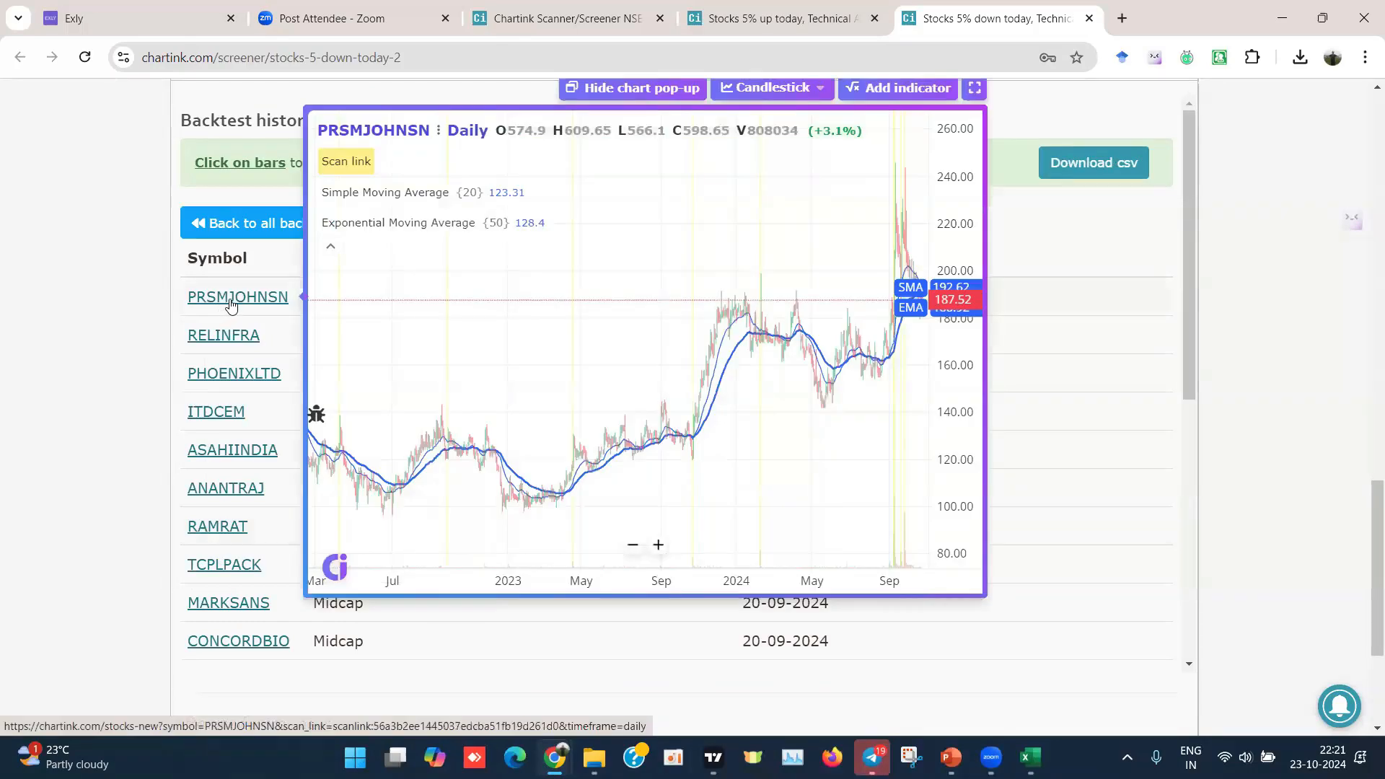
{"action": "mouse_move", "coordinate": [231, 335]}
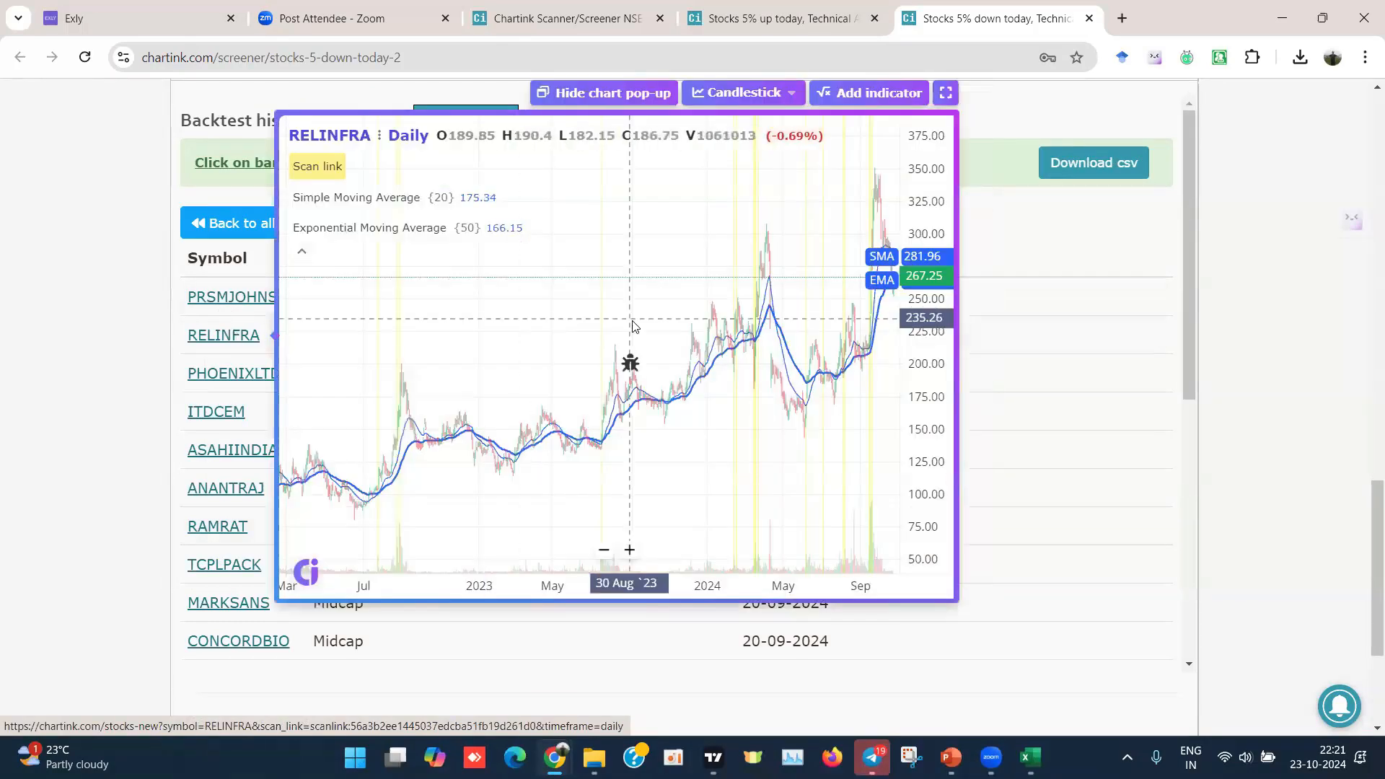
Step: Preview the PHOENIXLTD, ITDCEM, ANANTRAJ and RAMRAT daily charts and look through the remaining stocks in the 20 September 2024 list
{"action": "scroll", "coordinate": [632, 327], "scroll_direction": "up", "scroll_amount": 6}
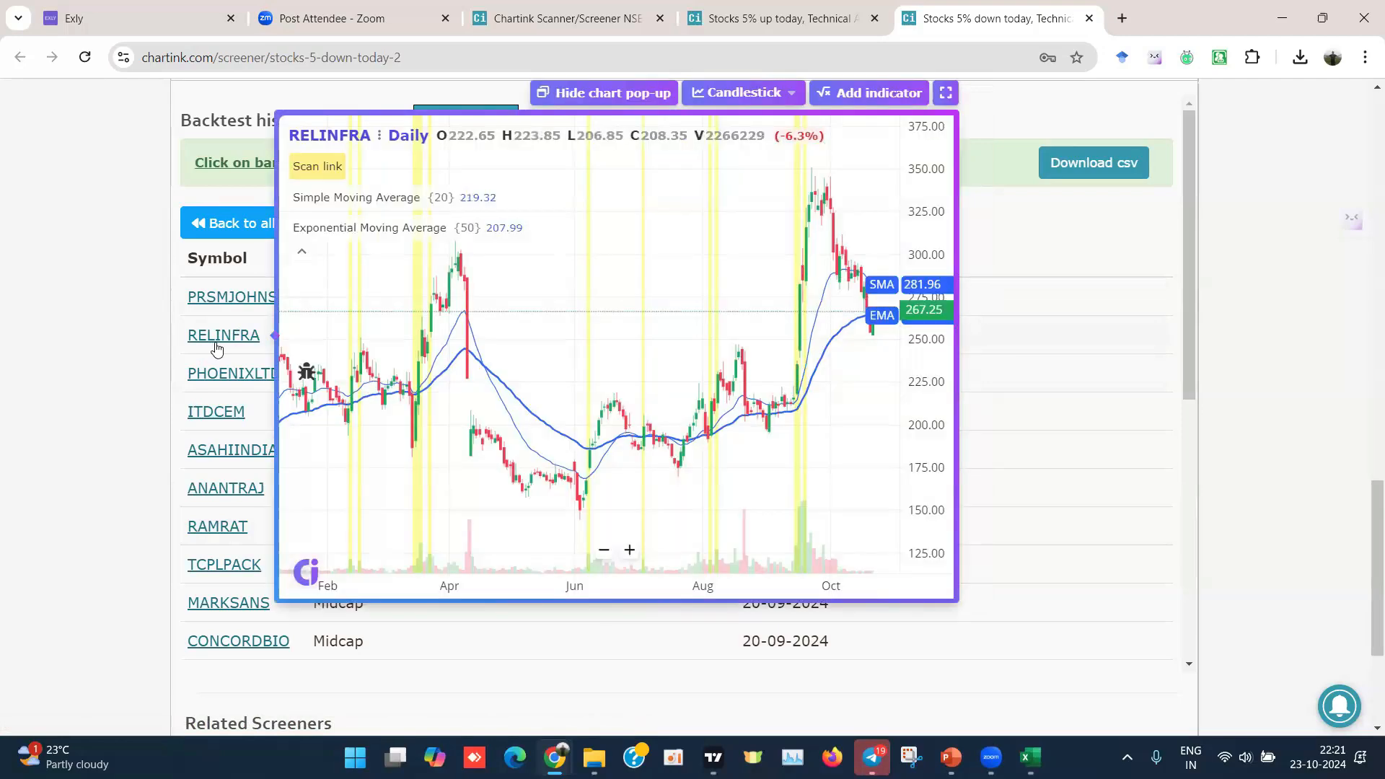
{"action": "mouse_move", "coordinate": [220, 378]}
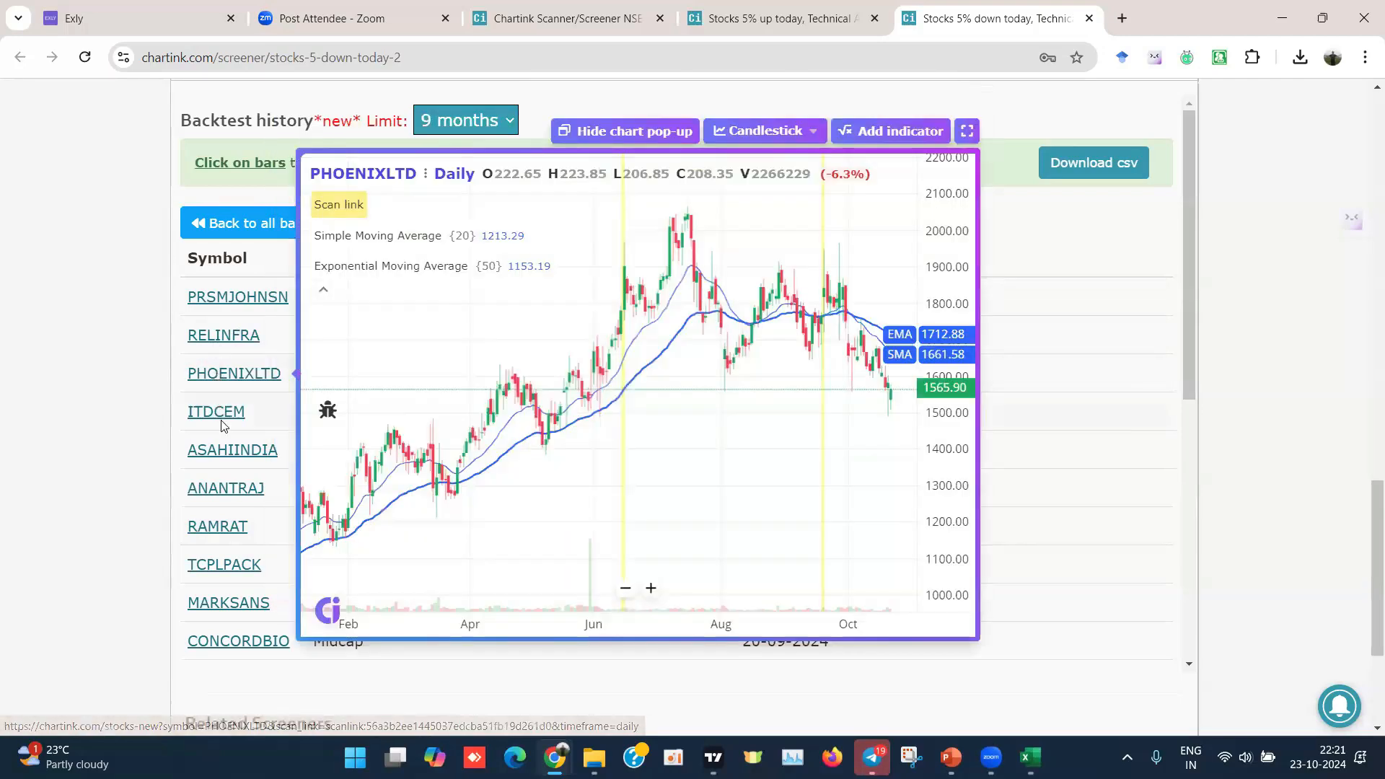
{"action": "mouse_move", "coordinate": [220, 418]}
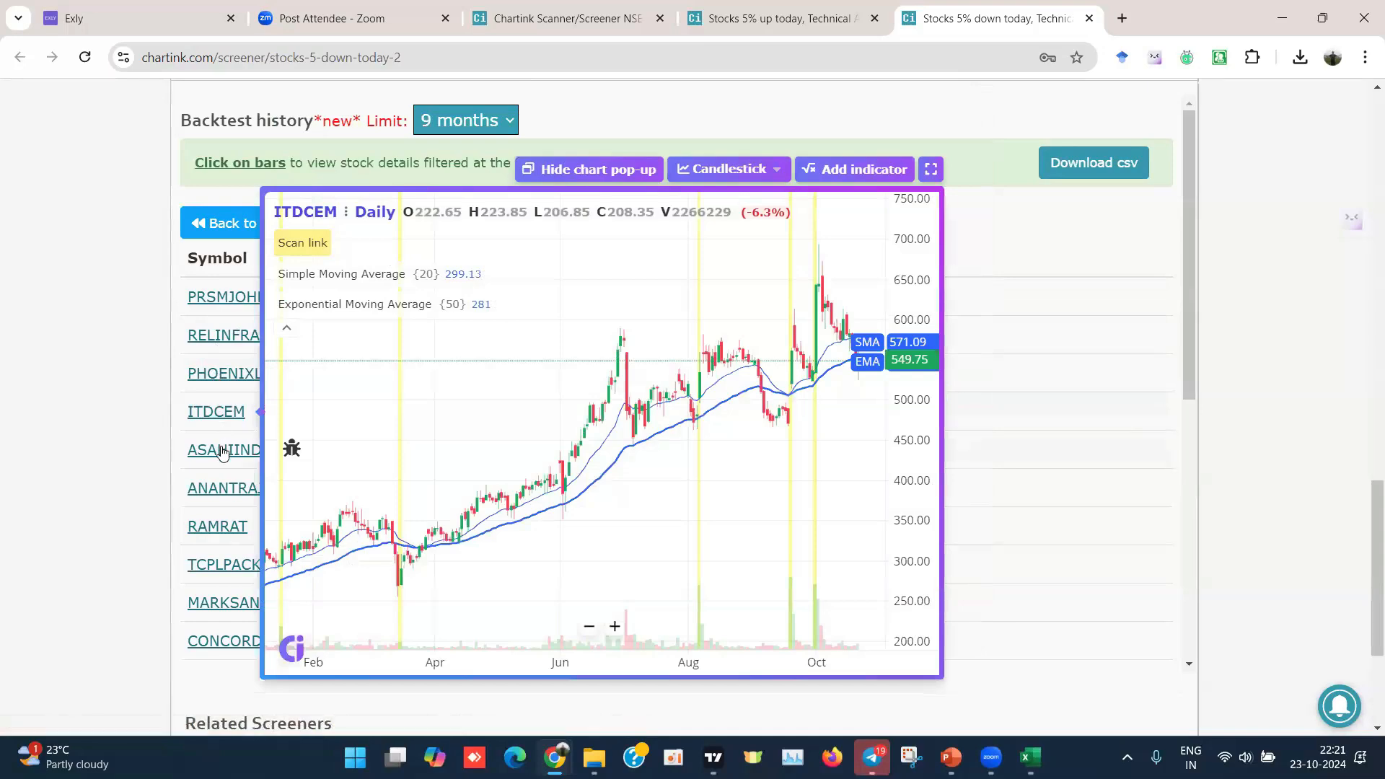
{"action": "mouse_move", "coordinate": [225, 496]}
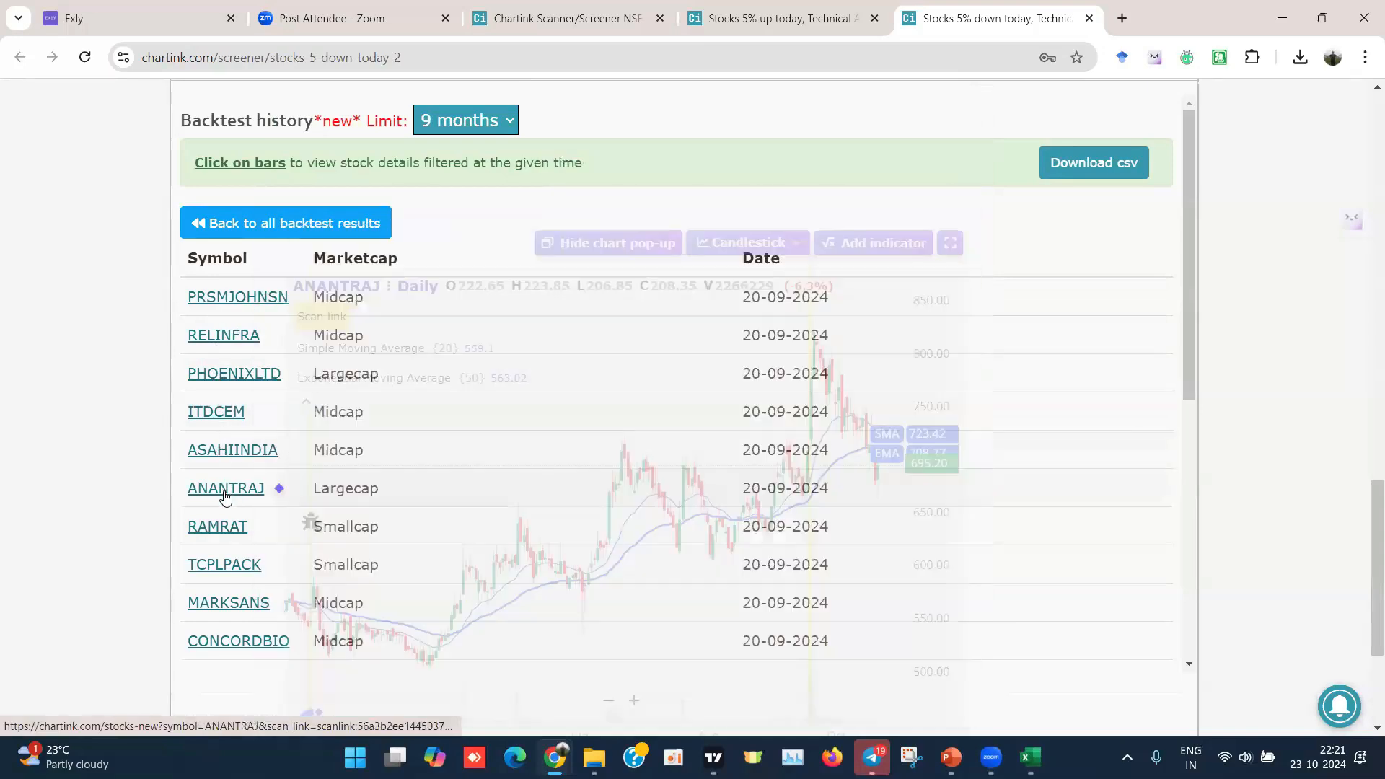
{"action": "mouse_move", "coordinate": [223, 530]}
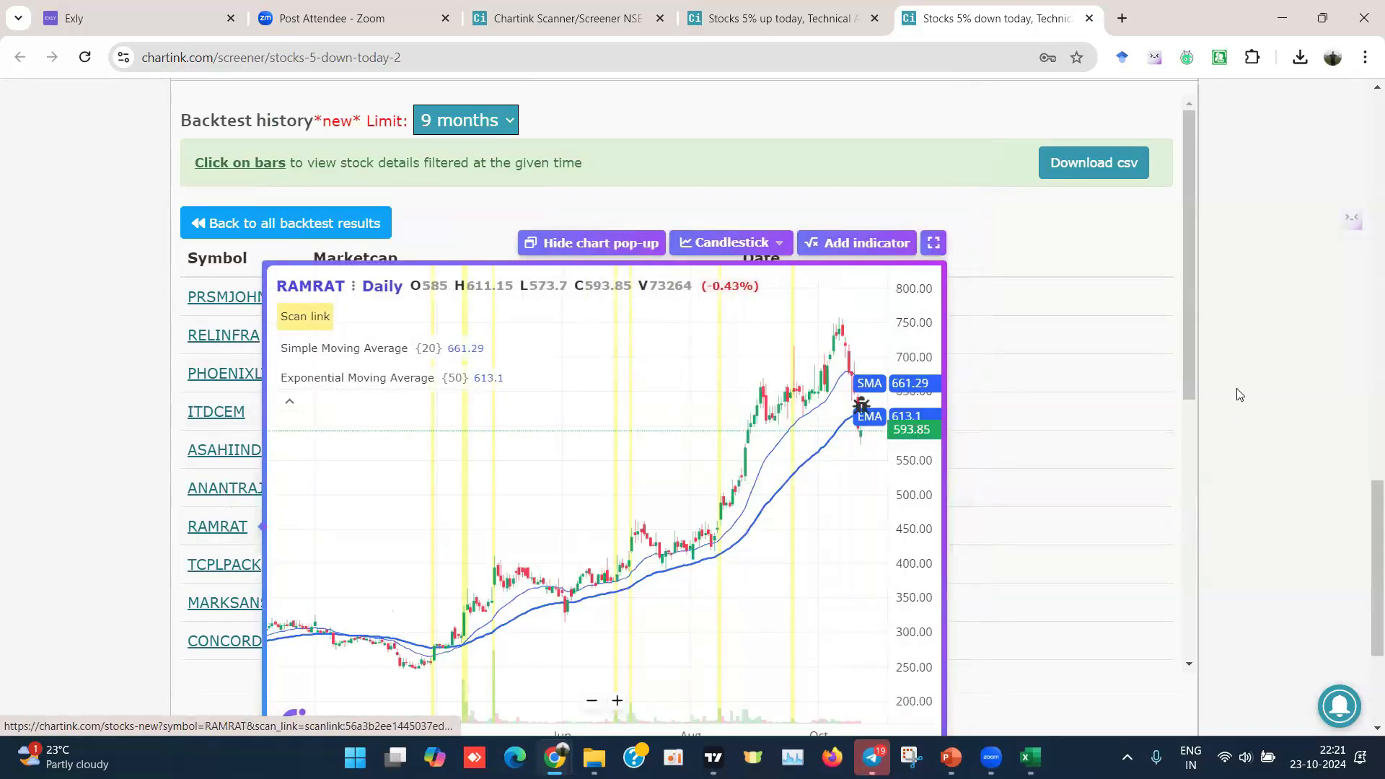
{"action": "scroll", "coordinate": [988, 501], "scroll_direction": "down", "scroll_amount": 6}
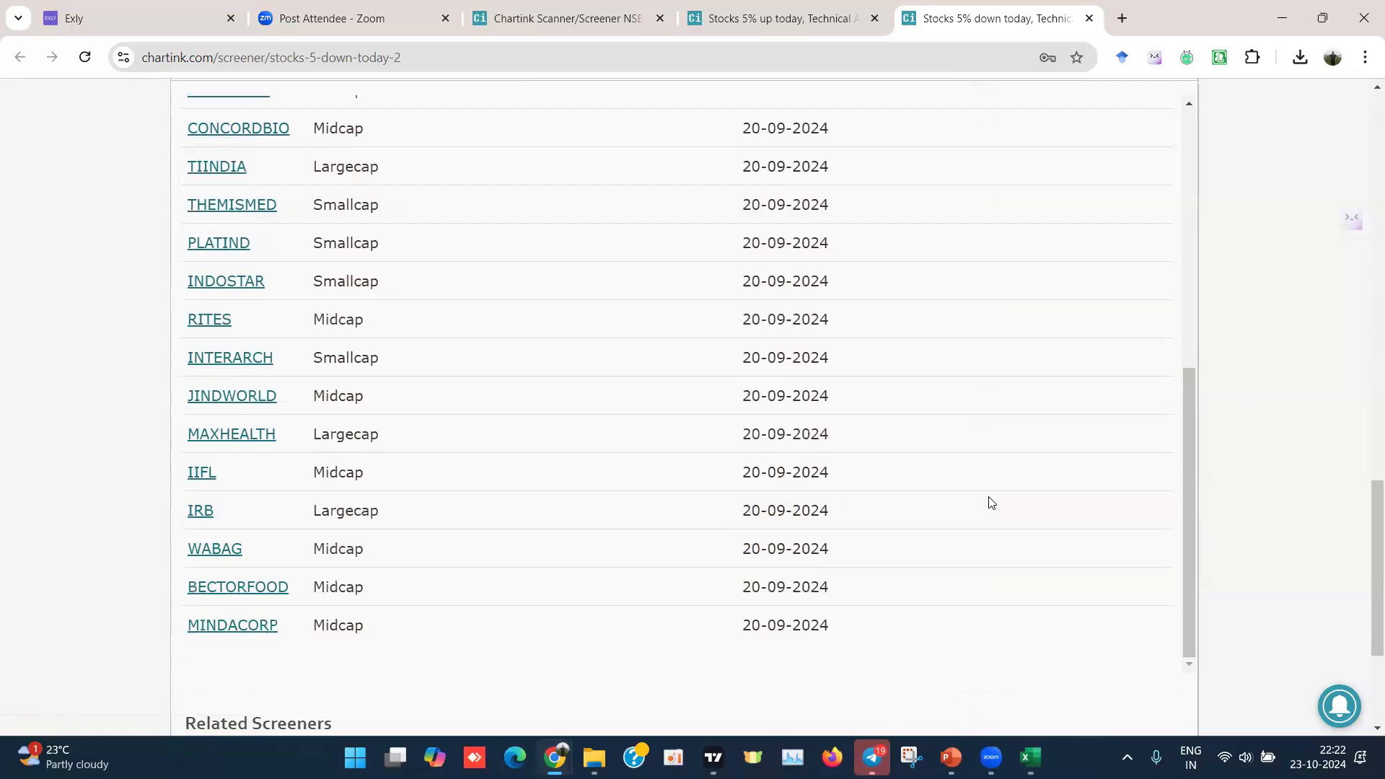
Step: Return from the 20 September 2024 stock list to the full backtest history chart
{"action": "scroll", "coordinate": [989, 503], "scroll_direction": "up", "scroll_amount": 8}
{"action": "scroll", "coordinate": [721, 245], "scroll_direction": "up", "scroll_amount": 2}
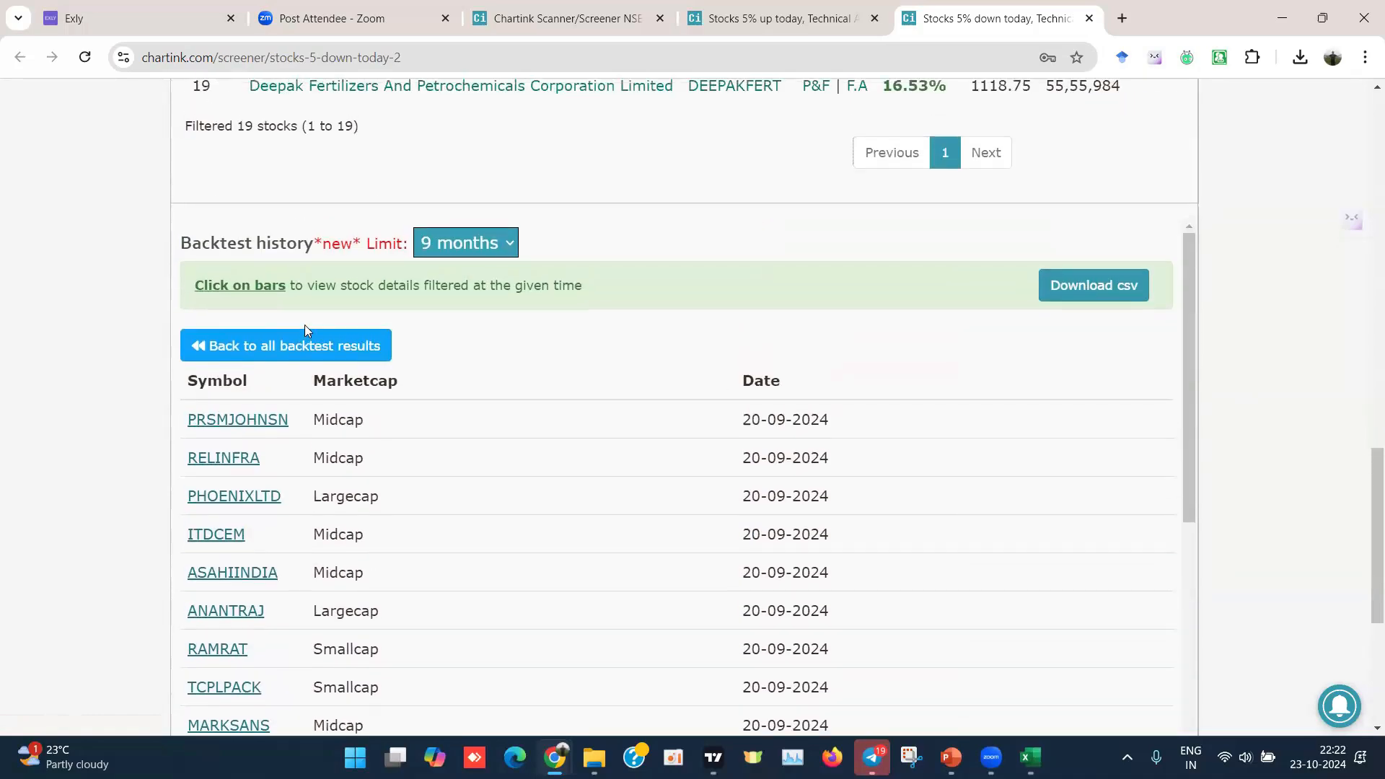
{"action": "left_click", "coordinate": [261, 356]}
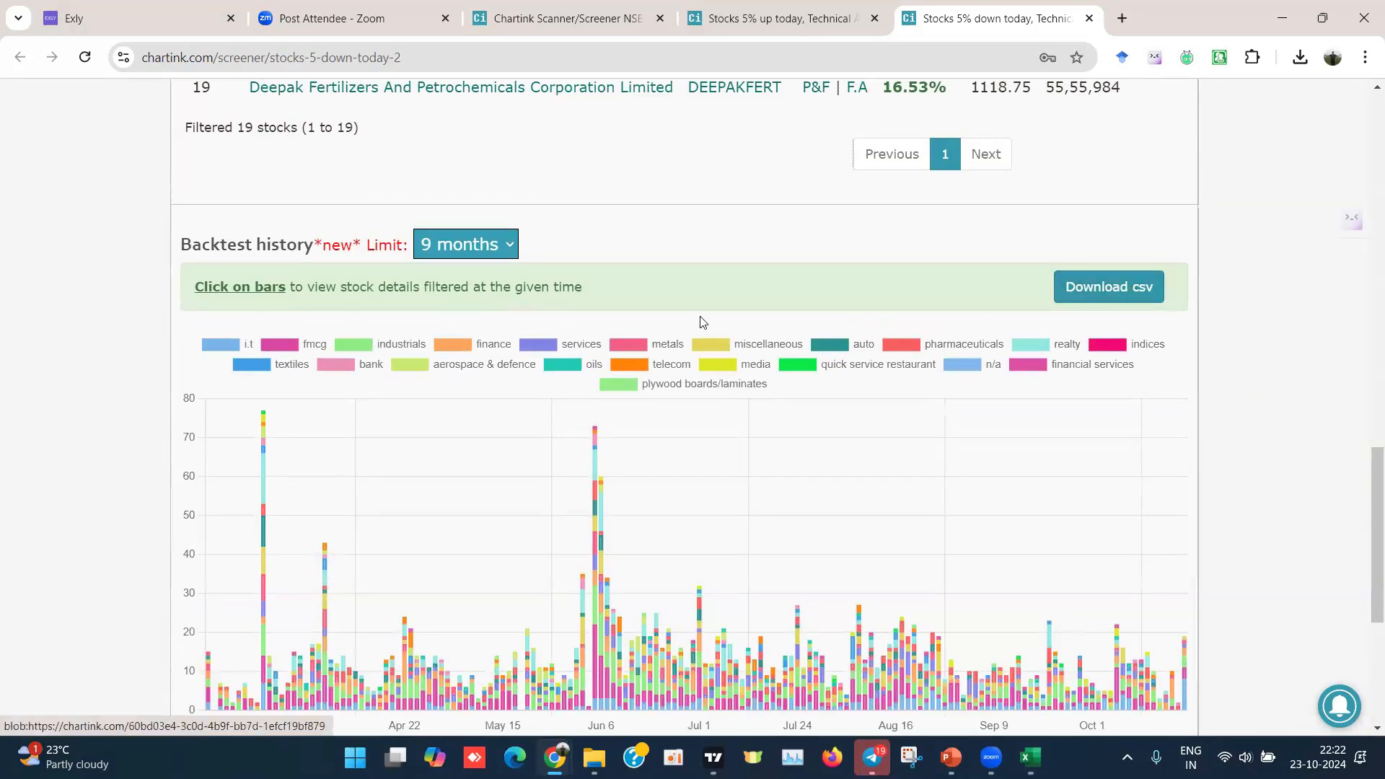
Step: Export the current "Stocks 5% down today" screener results as a CSV file
{"action": "scroll", "coordinate": [698, 322], "scroll_direction": "up", "scroll_amount": 10}
{"action": "mouse_move", "coordinate": [690, 323]}
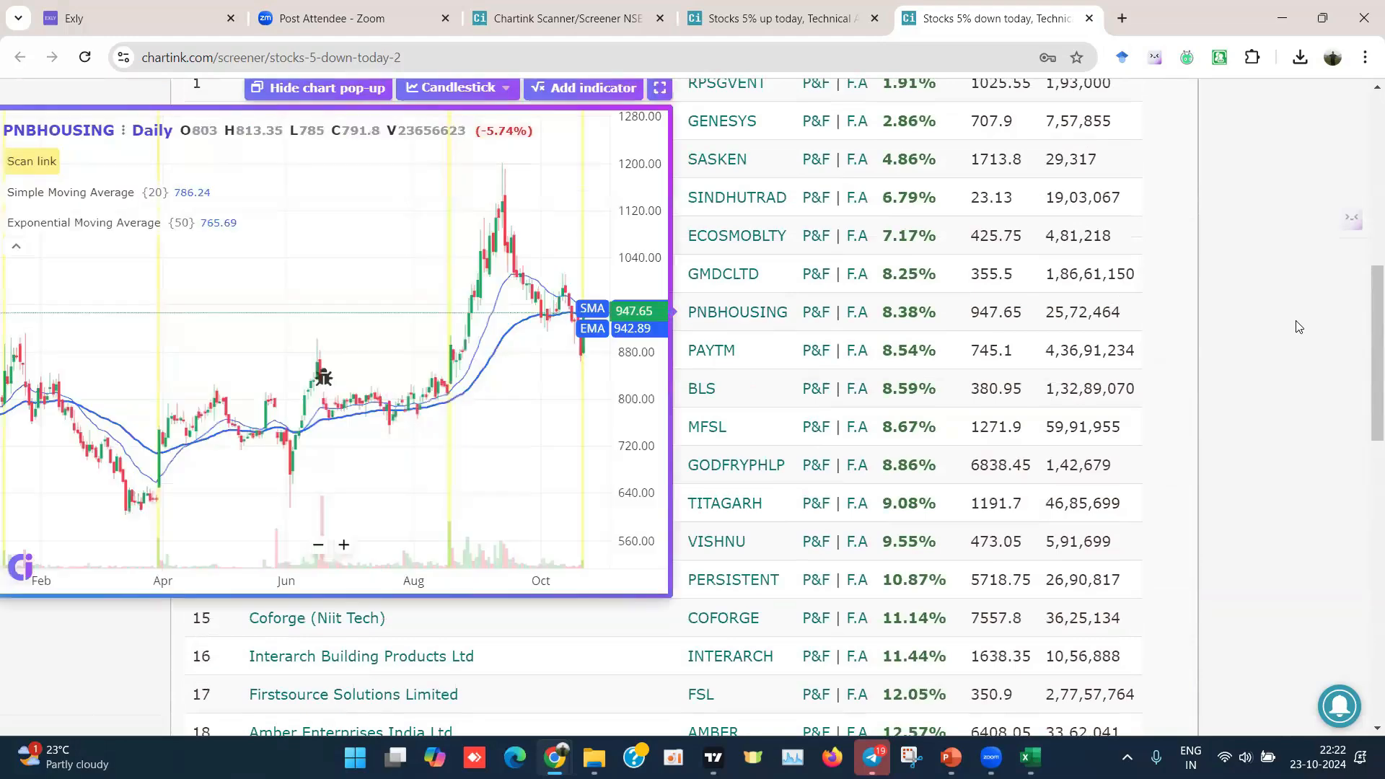
{"action": "scroll", "coordinate": [486, 391], "scroll_direction": "up", "scroll_amount": 2}
{"action": "scroll", "coordinate": [484, 390], "scroll_direction": "up", "scroll_amount": 3}
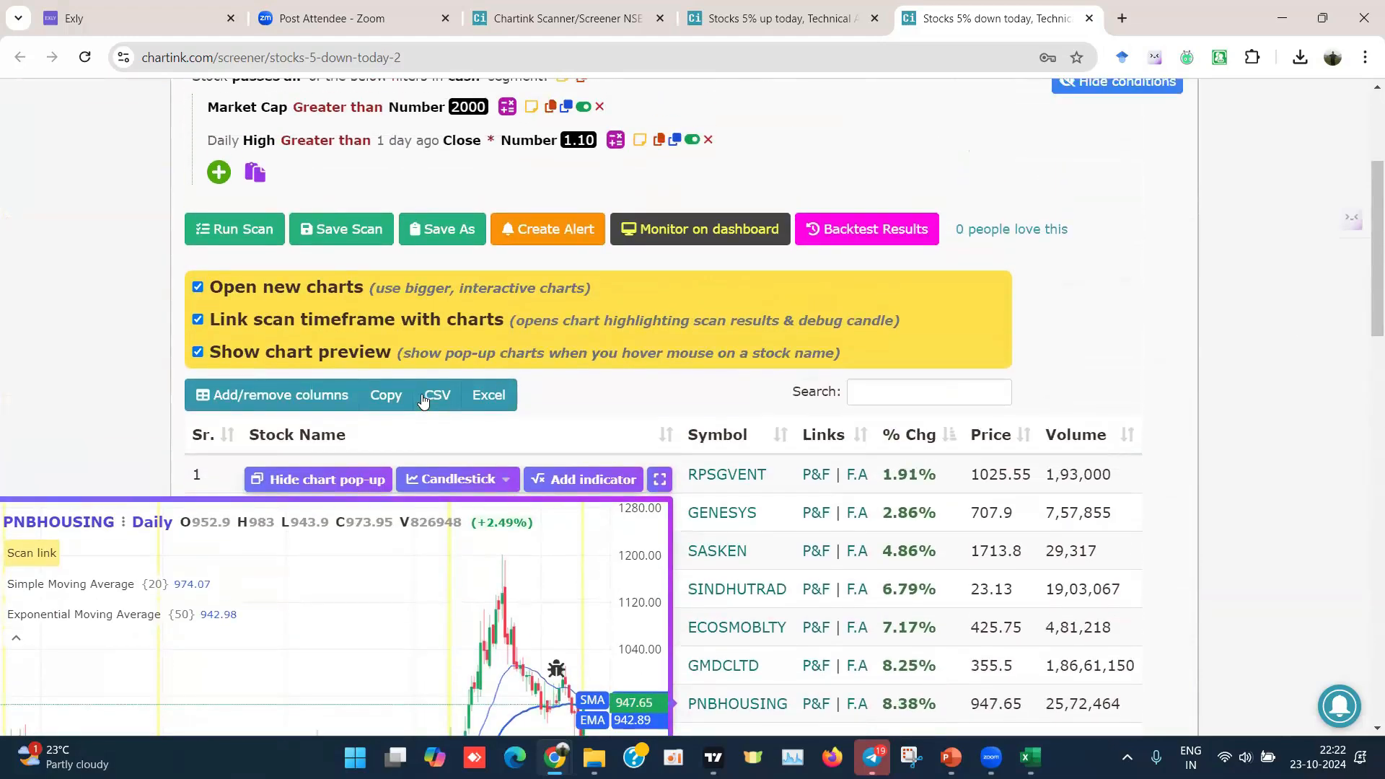
{"action": "left_click", "coordinate": [436, 397]}
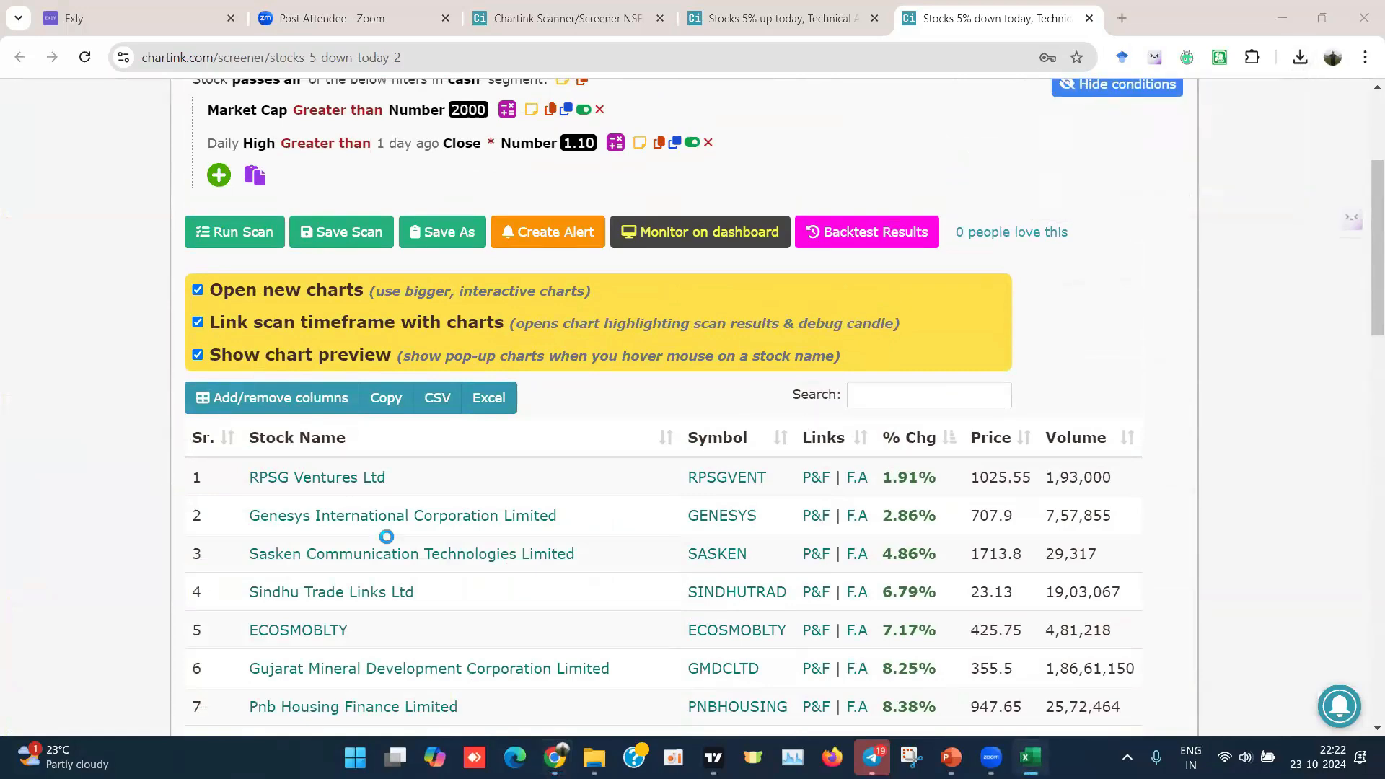
Step: Review the stock rows of the exported CSV in Excel, close that file, and return to the Chartink screener in Chrome
{"action": "scroll", "coordinate": [392, 529], "scroll_direction": "down", "scroll_amount": 8}
{"action": "scroll", "coordinate": [375, 526], "scroll_direction": "up", "scroll_amount": 8}
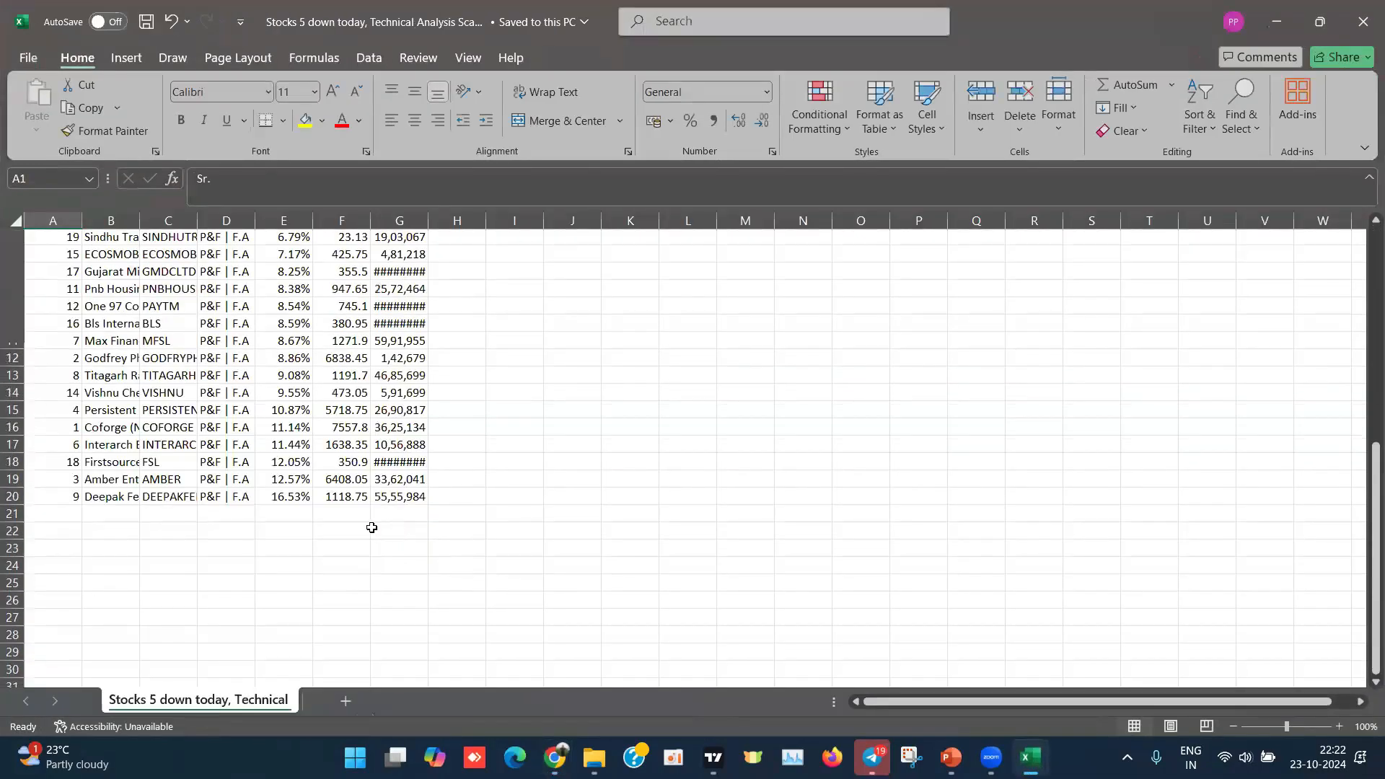
{"action": "scroll", "coordinate": [375, 525], "scroll_direction": "down", "scroll_amount": 2}
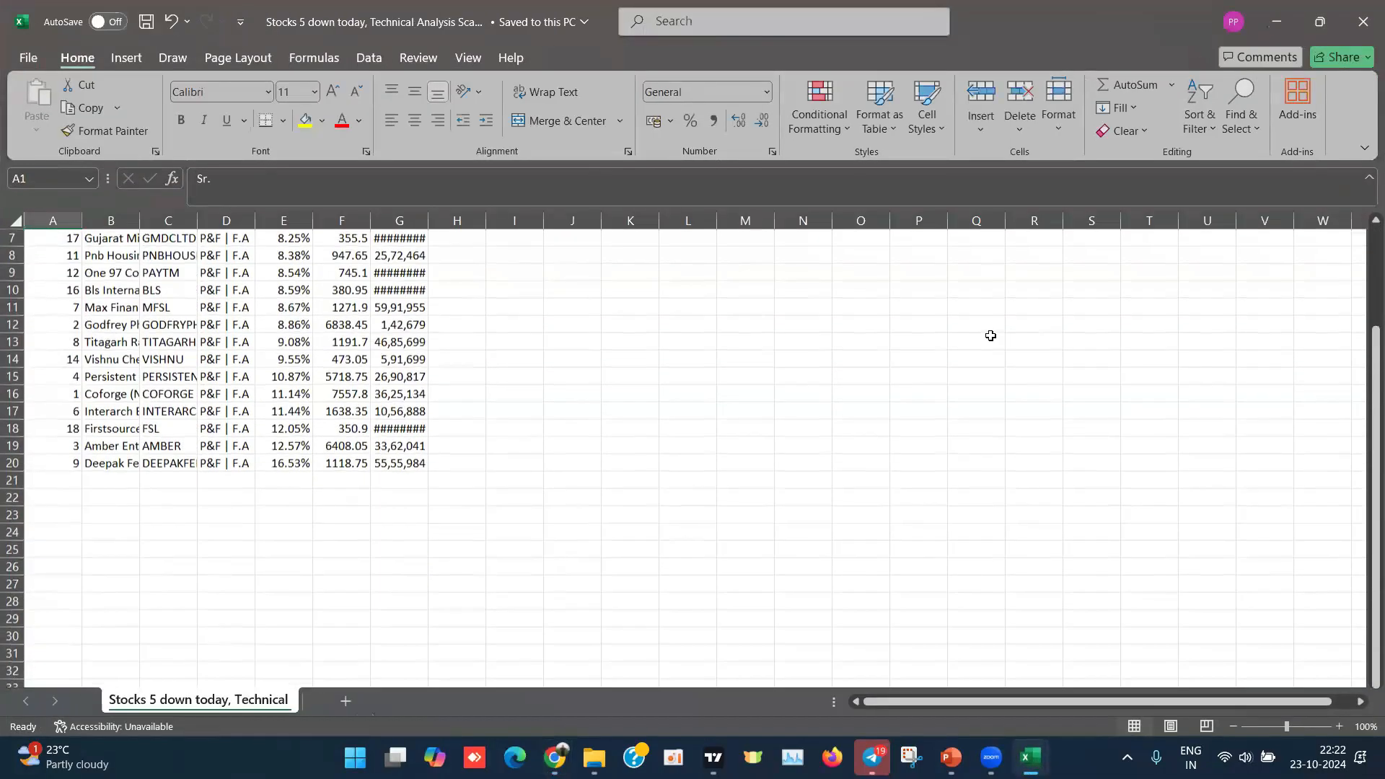
{"action": "left_click", "coordinate": [1363, 23]}
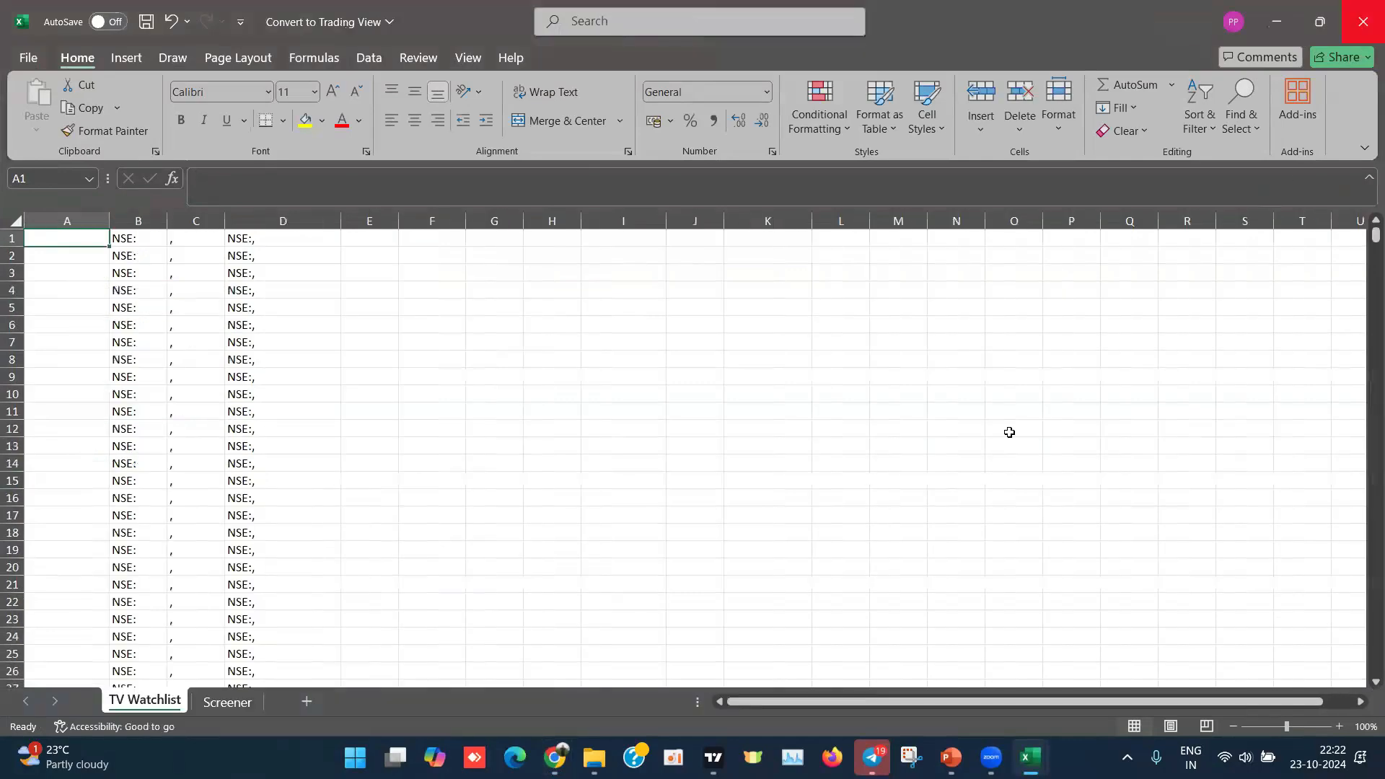
{"action": "left_click", "coordinate": [1275, 16]}
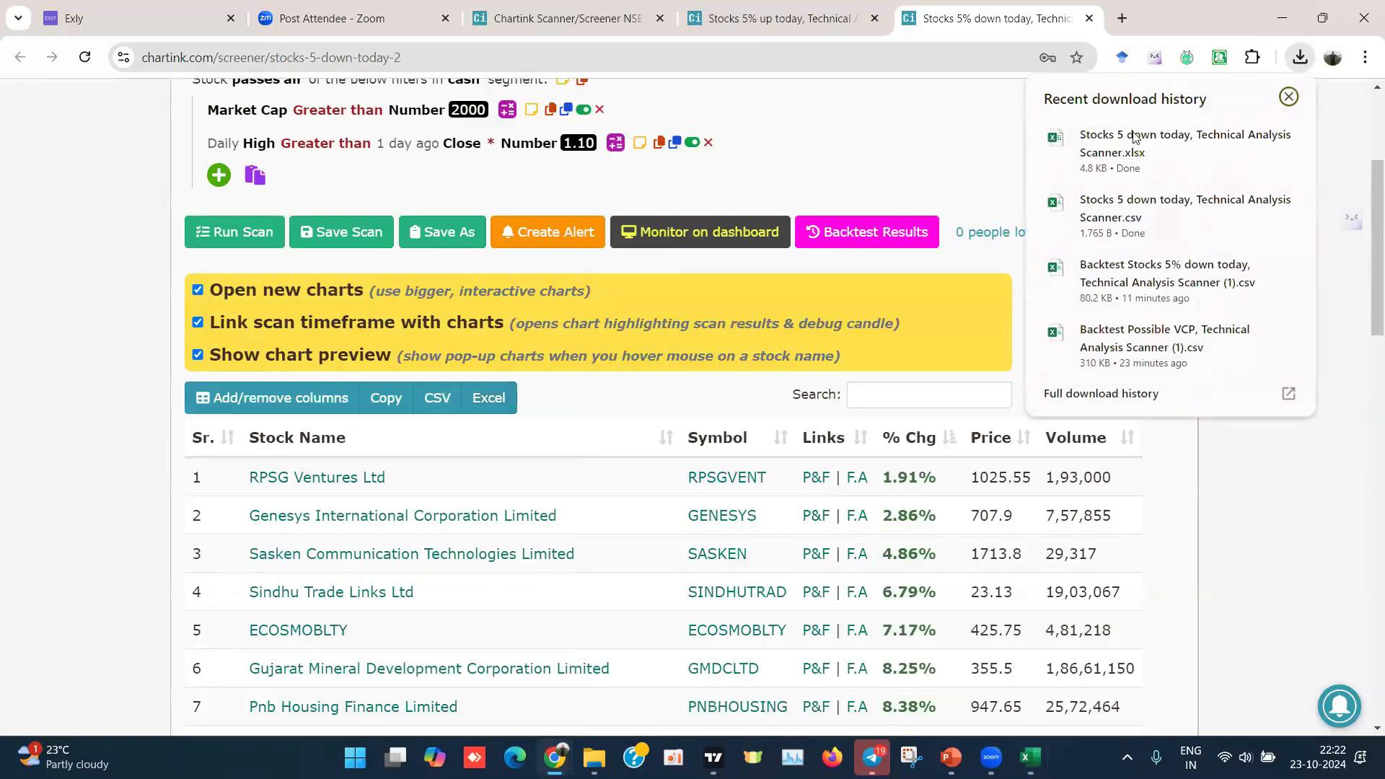
Step: Open the downloaded "Stocks 5 down today, Technical Analysis Scanner.xlsx" in Excel, view its results, and return to the screener in Chrome
{"action": "left_click", "coordinate": [1135, 134]}
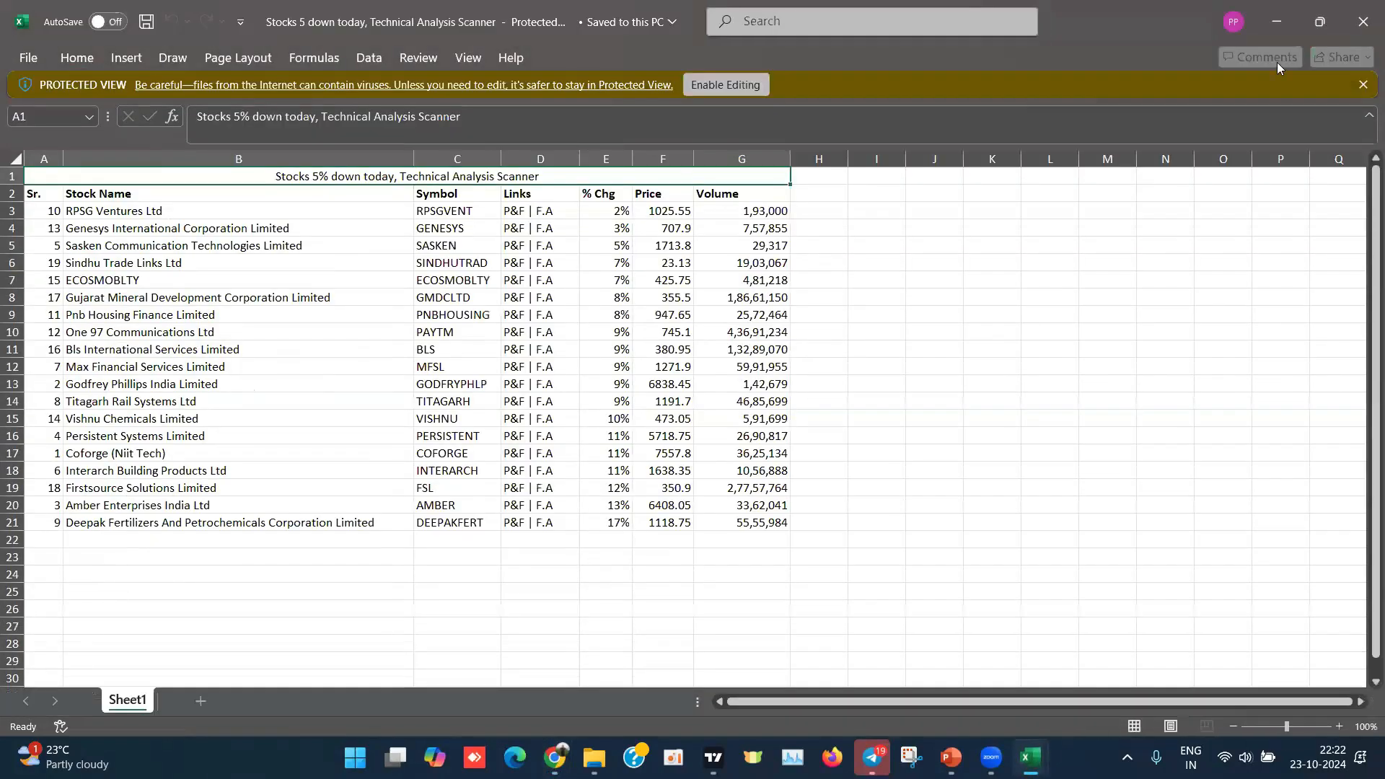
{"action": "left_click", "coordinate": [1274, 21]}
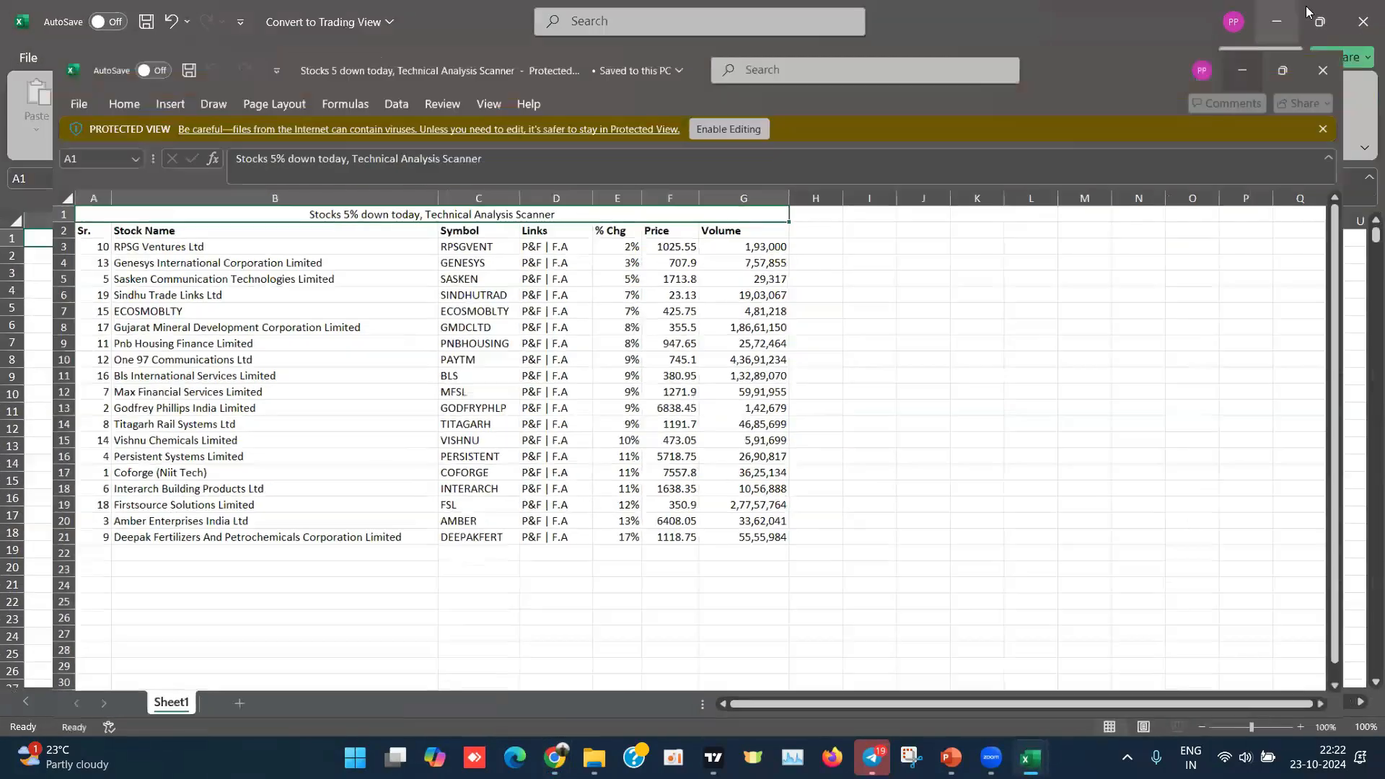
{"action": "left_click", "coordinate": [1270, 23]}
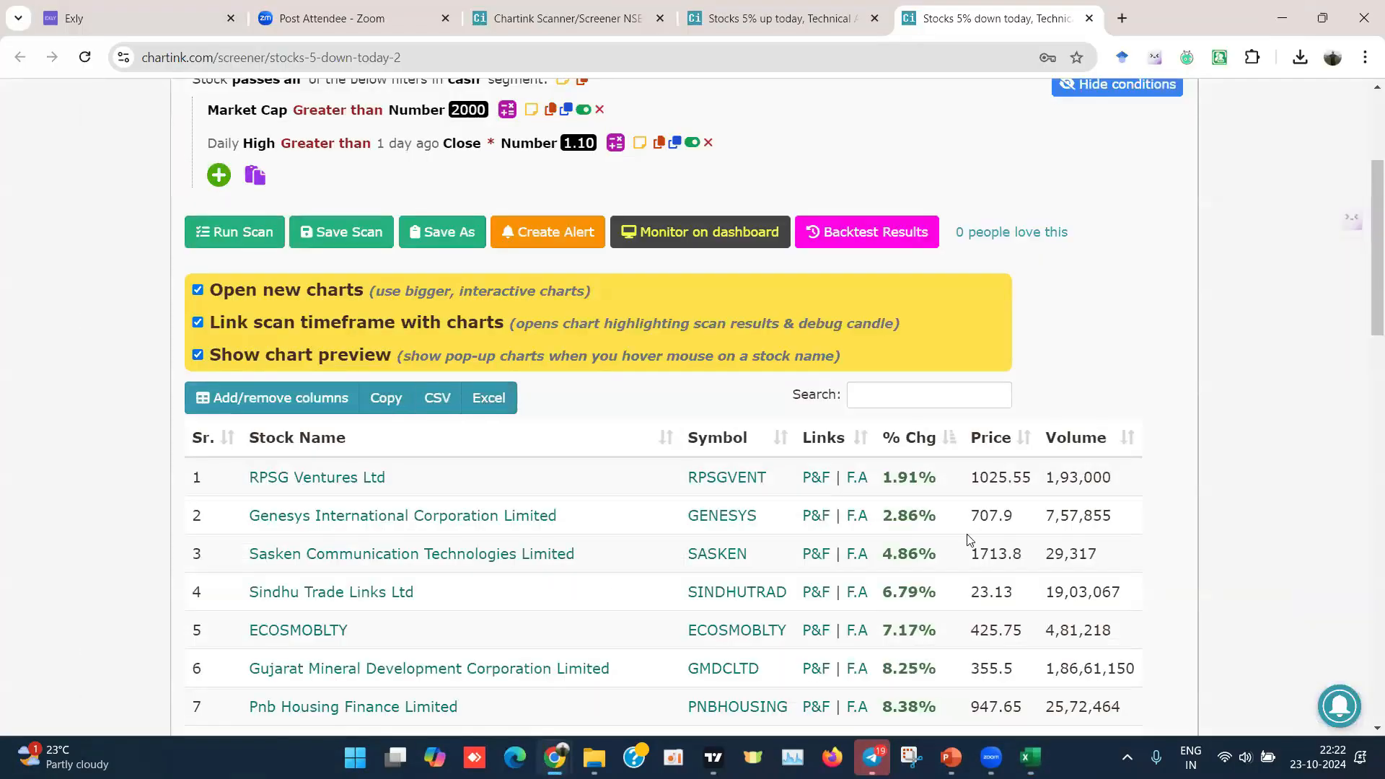
Step: Examine the results table and backtest history chart, and check which period limits the backtest history offers
{"action": "scroll", "coordinate": [968, 540], "scroll_direction": "down", "scroll_amount": 1}
{"action": "scroll", "coordinate": [967, 540], "scroll_direction": "down", "scroll_amount": 1}
{"action": "mouse_move", "coordinate": [382, 491]}
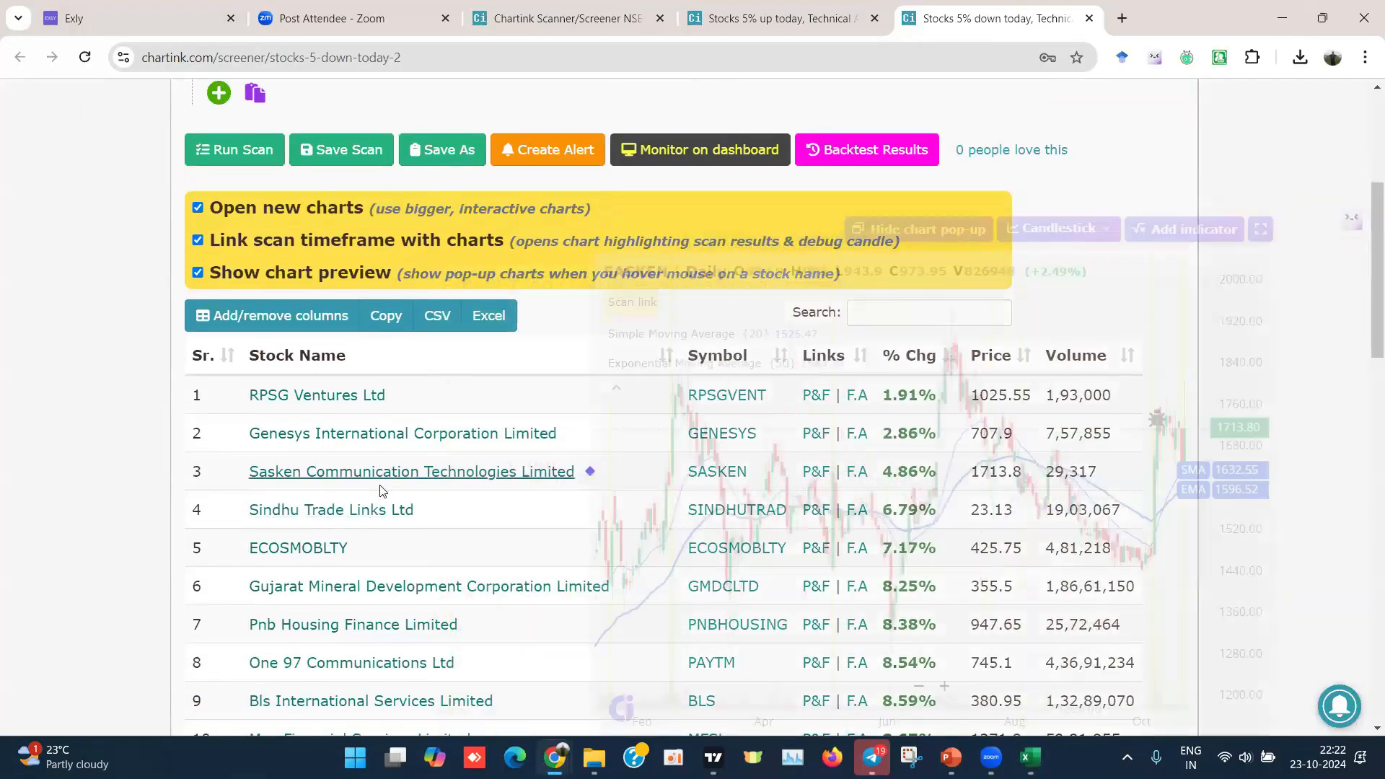
{"action": "scroll", "coordinate": [1113, 315], "scroll_direction": "down", "scroll_amount": 5}
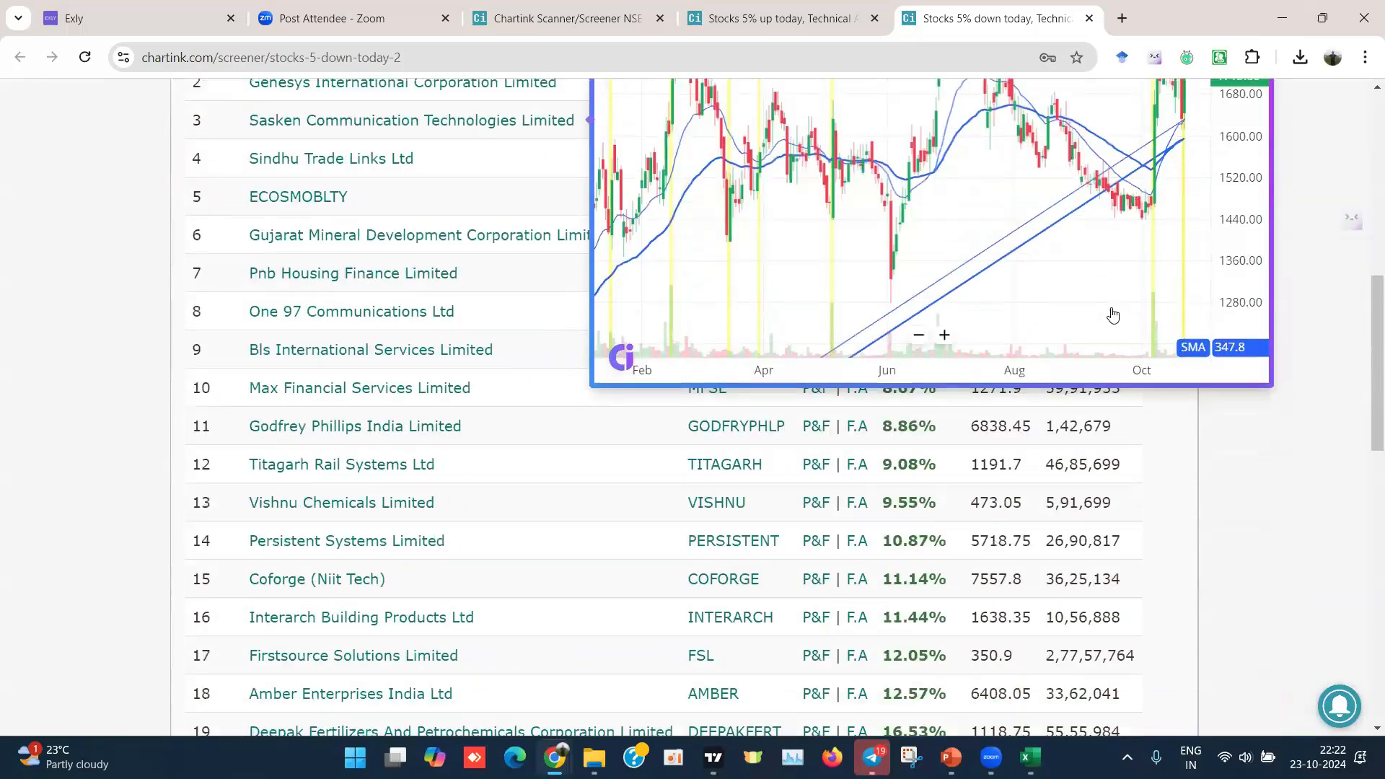
{"action": "scroll", "coordinate": [1112, 315], "scroll_direction": "down", "scroll_amount": 10}
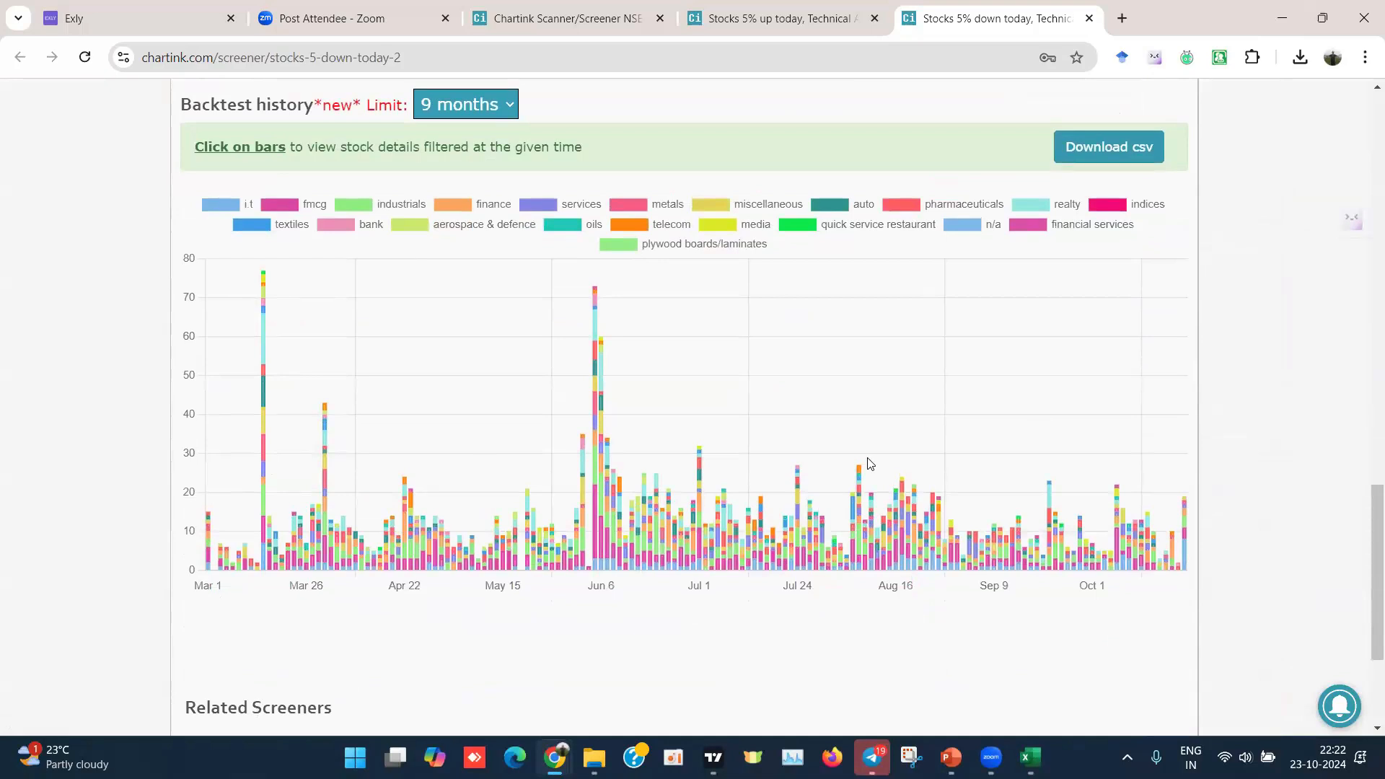
{"action": "scroll", "coordinate": [870, 463], "scroll_direction": "up", "scroll_amount": 1}
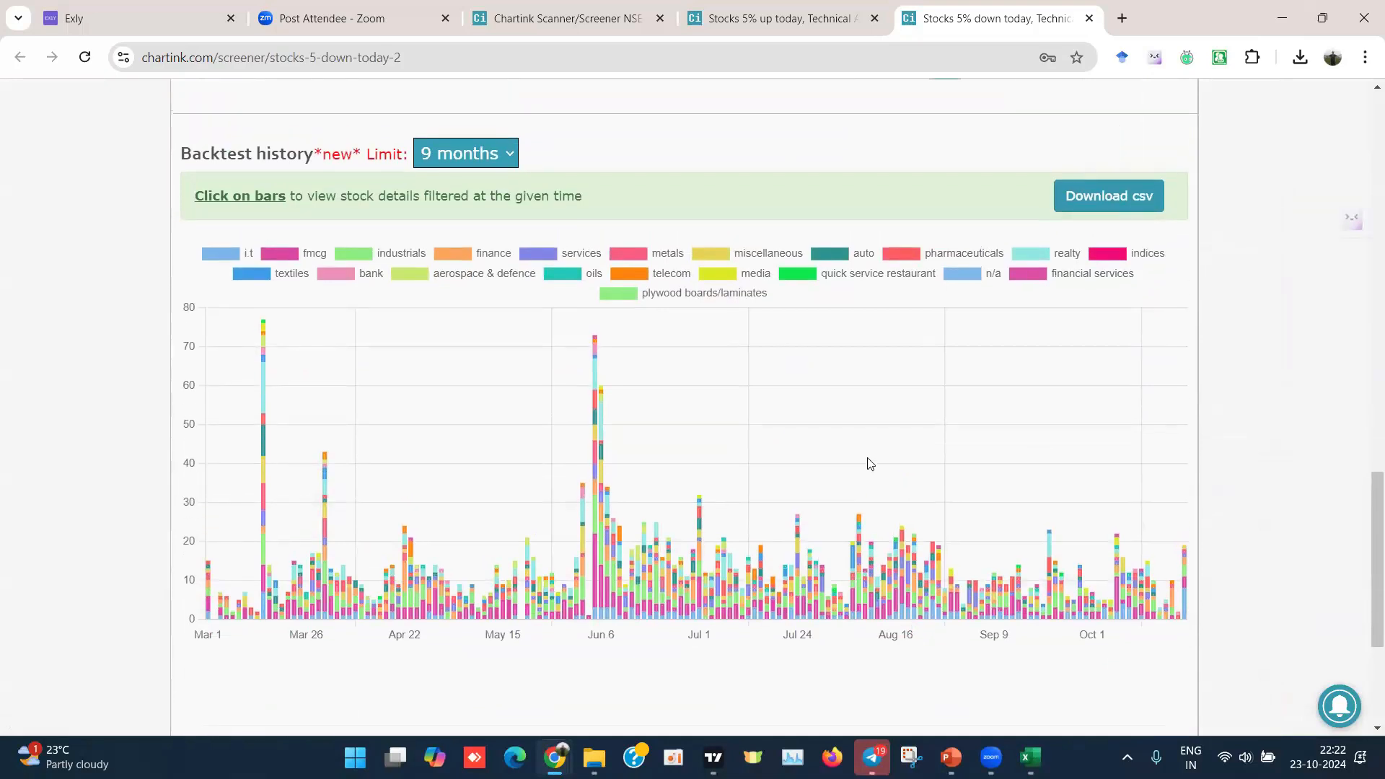
{"action": "left_click", "coordinate": [497, 158]}
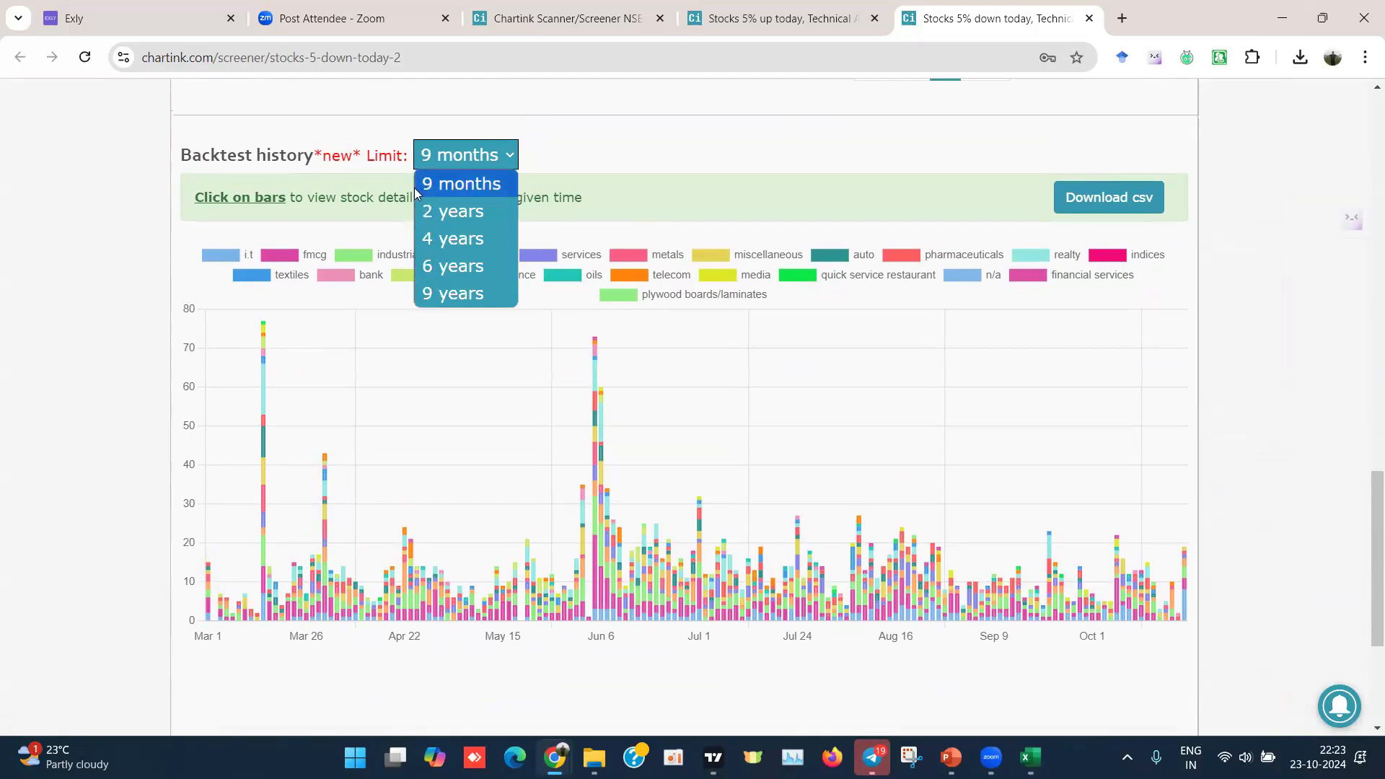
{"action": "left_click", "coordinate": [664, 143]}
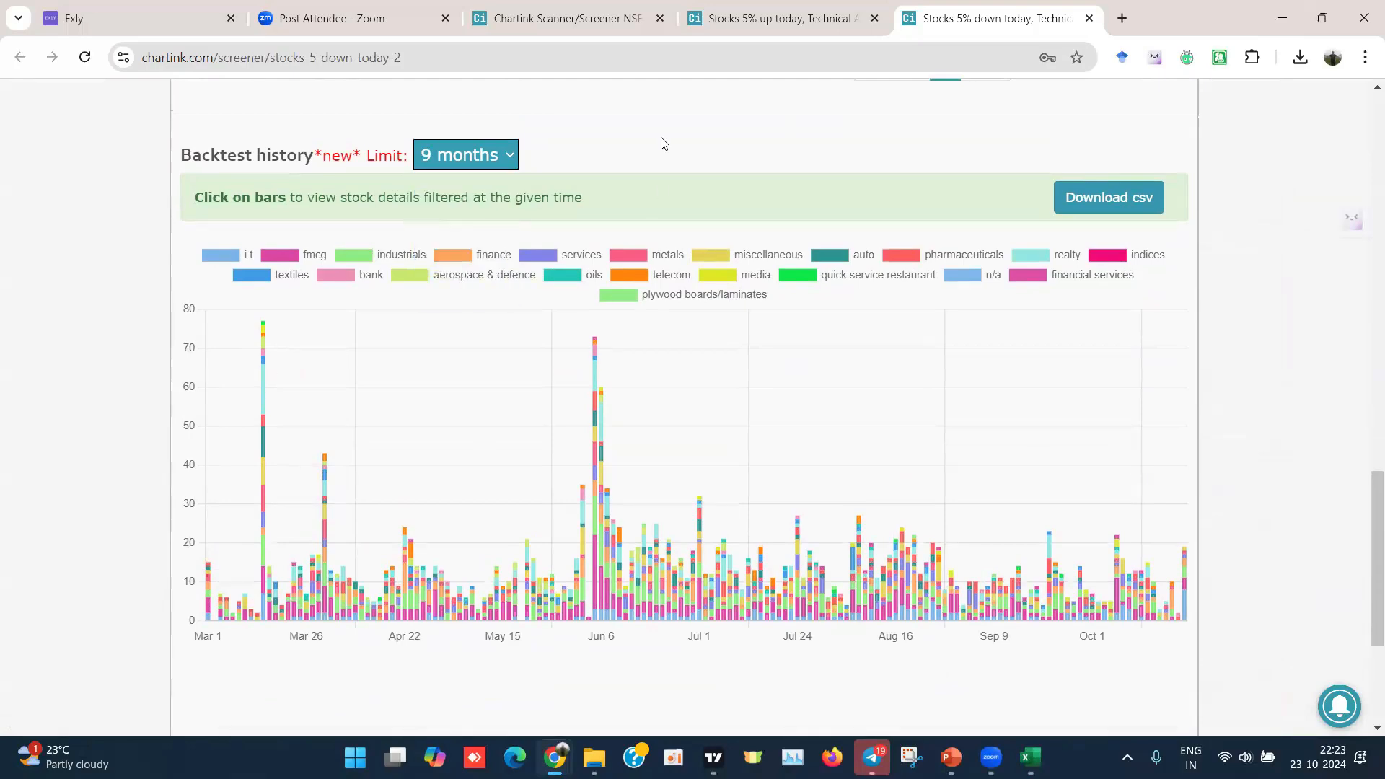
Step: Review the screener's filter conditions and its current stock results, previewing the SINDHUTRAD chart
{"action": "scroll", "coordinate": [664, 143], "scroll_direction": "up", "scroll_amount": 5}
{"action": "mouse_move", "coordinate": [722, 318]}
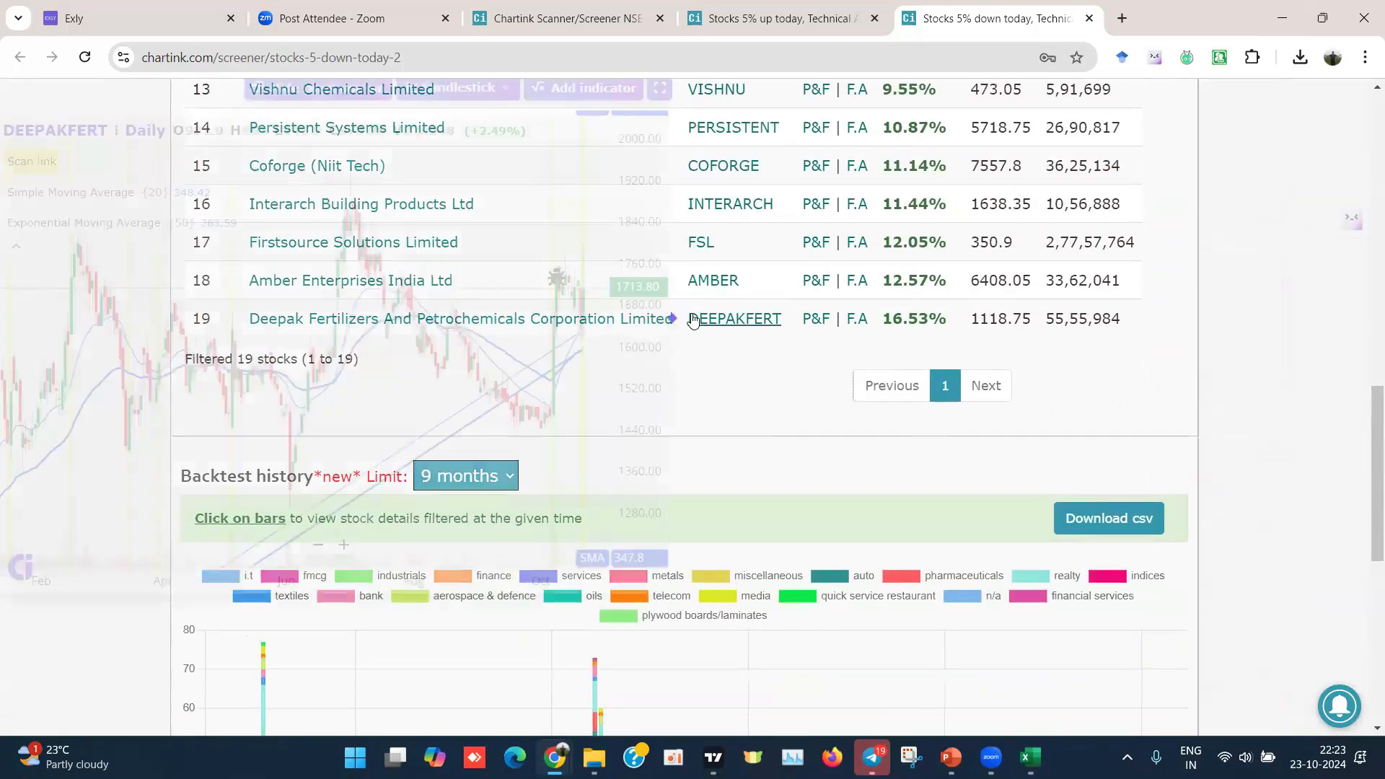
{"action": "scroll", "coordinate": [838, 538], "scroll_direction": "up", "scroll_amount": 1}
{"action": "scroll", "coordinate": [840, 537], "scroll_direction": "up", "scroll_amount": 8}
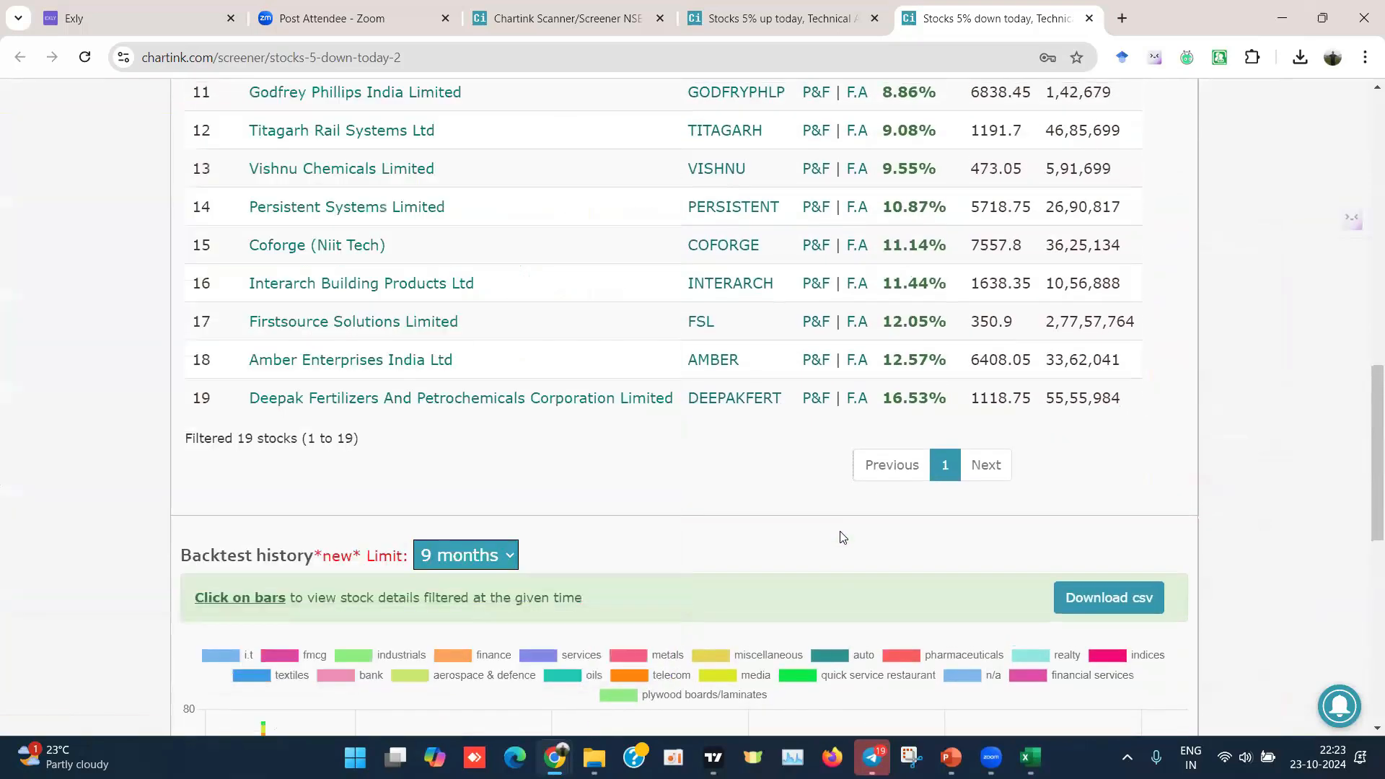
{"action": "scroll", "coordinate": [840, 538], "scroll_direction": "up", "scroll_amount": 5}
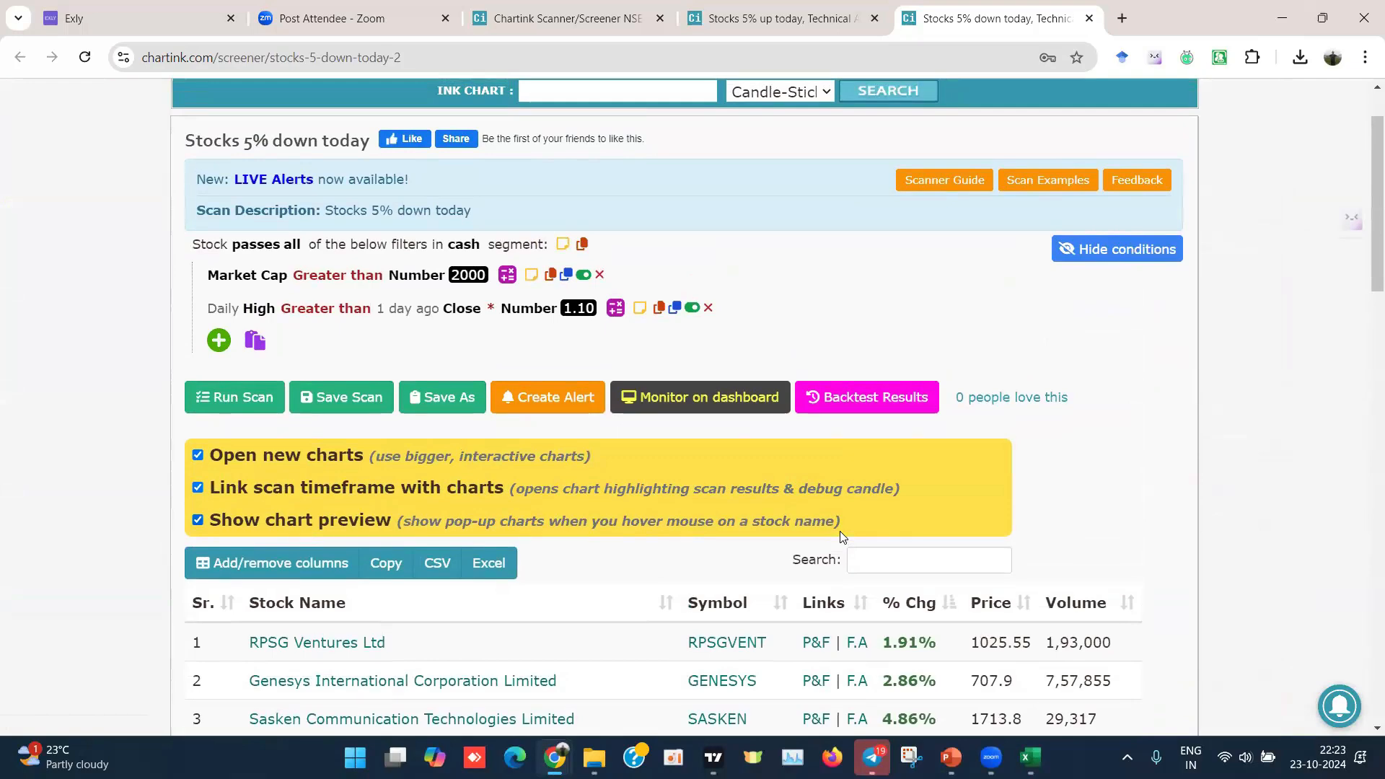
{"action": "scroll", "coordinate": [840, 537], "scroll_direction": "down", "scroll_amount": 4}
{"action": "scroll", "coordinate": [840, 537], "scroll_direction": "down", "scroll_amount": 9}
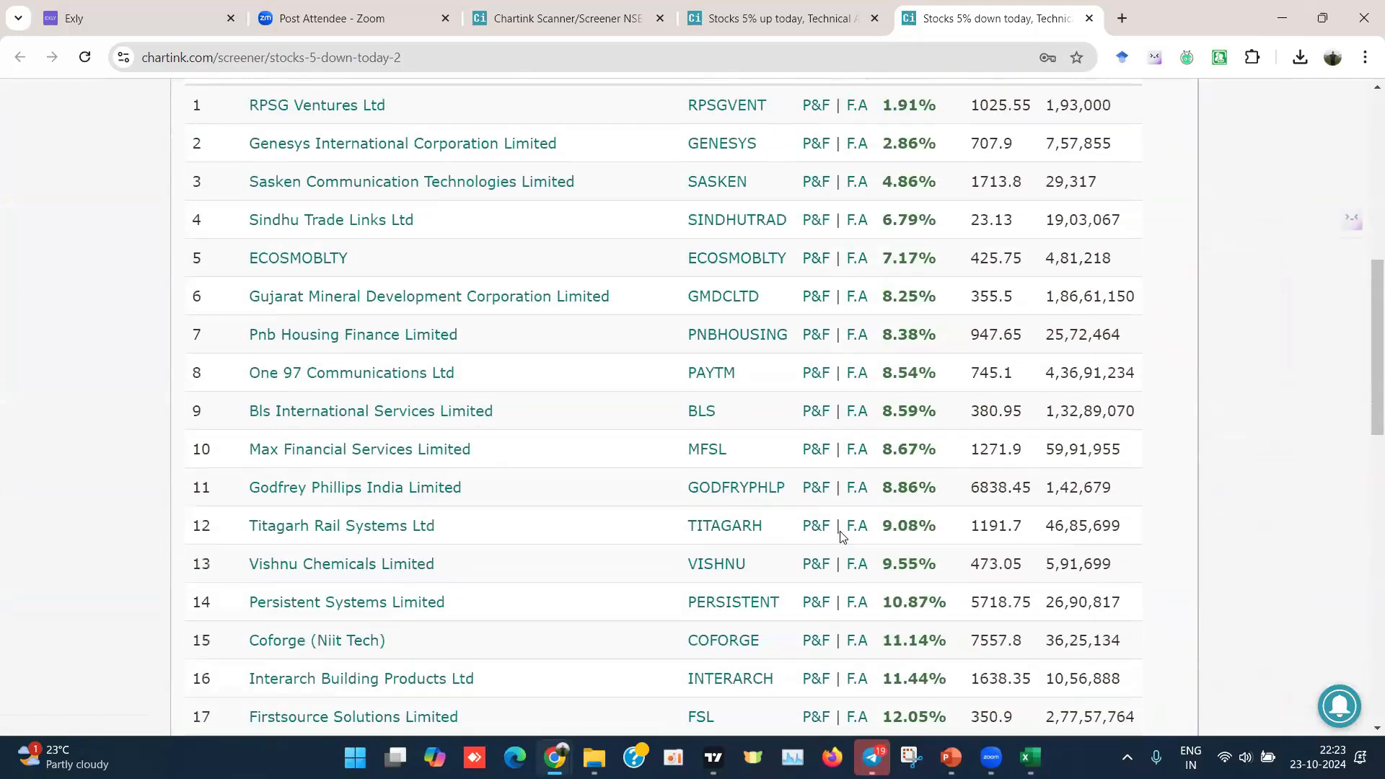
{"action": "scroll", "coordinate": [840, 537], "scroll_direction": "up", "scroll_amount": 4}
{"action": "scroll", "coordinate": [840, 537], "scroll_direction": "up", "scroll_amount": 5}
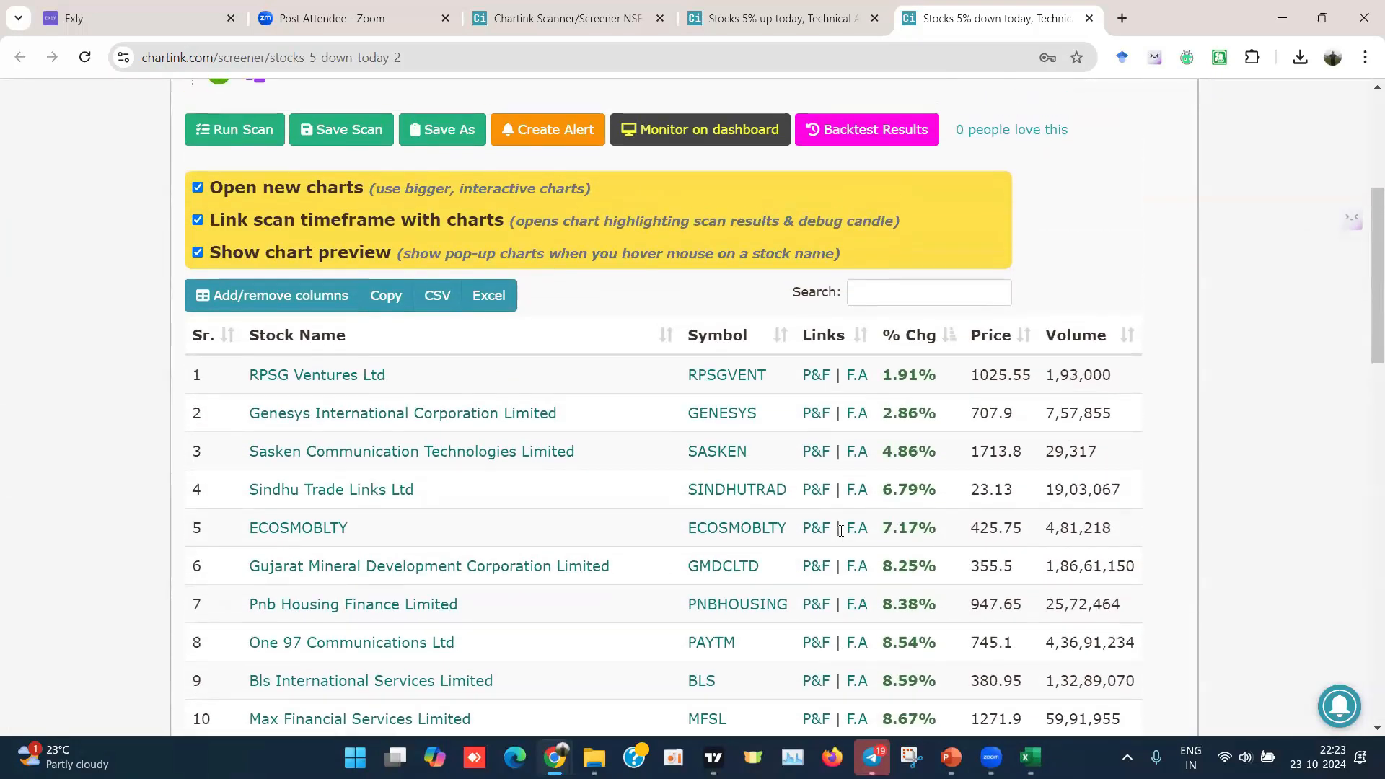
{"action": "scroll", "coordinate": [896, 355], "scroll_direction": "up", "scroll_amount": 5}
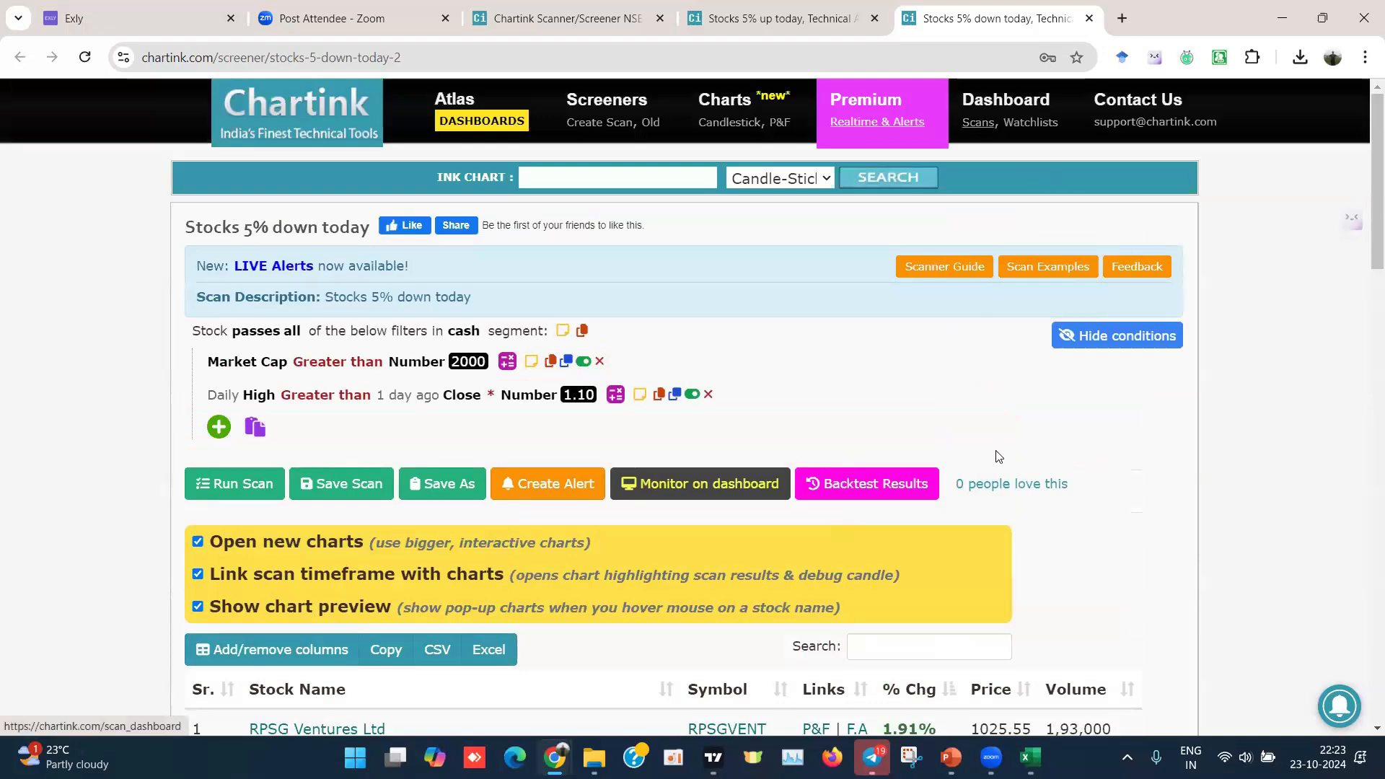
{"action": "scroll", "coordinate": [1003, 432], "scroll_direction": "down", "scroll_amount": 6}
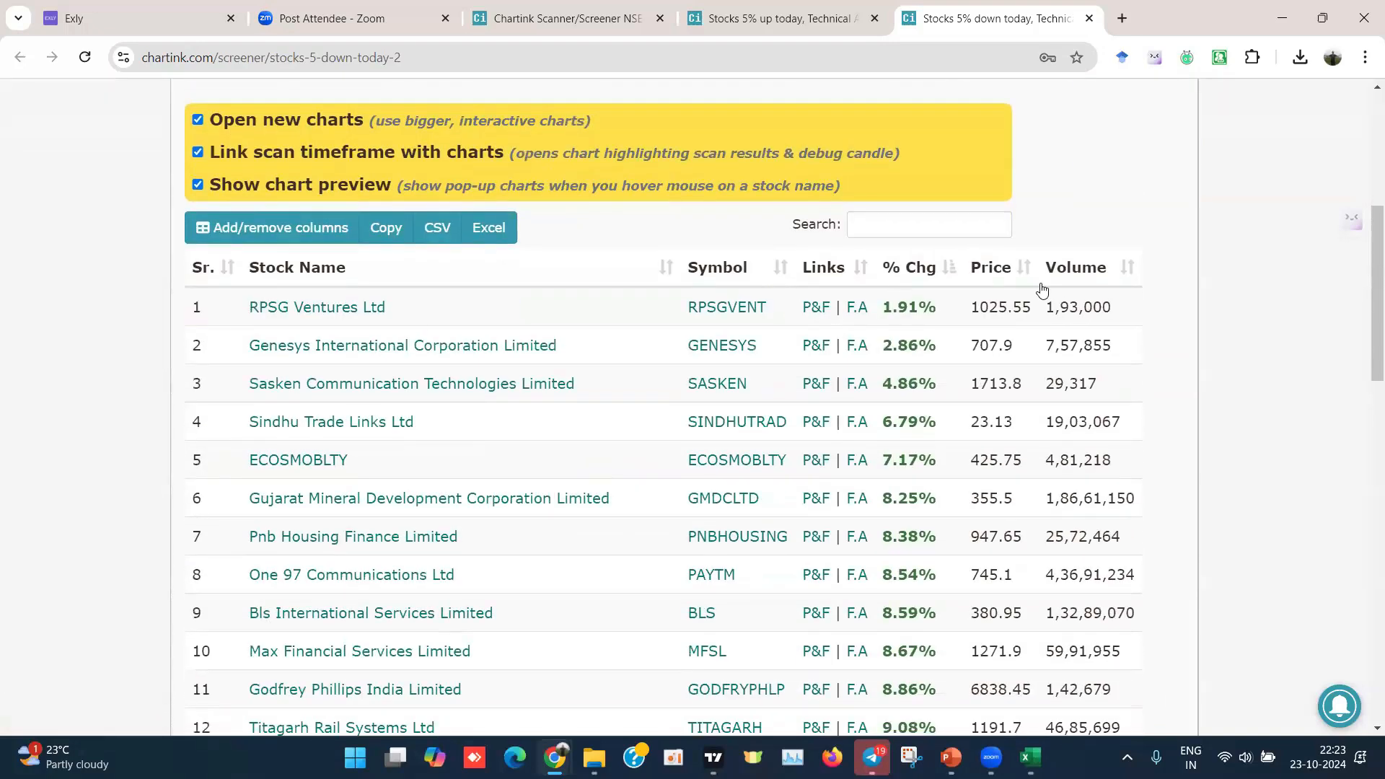
{"action": "mouse_move", "coordinate": [707, 415]}
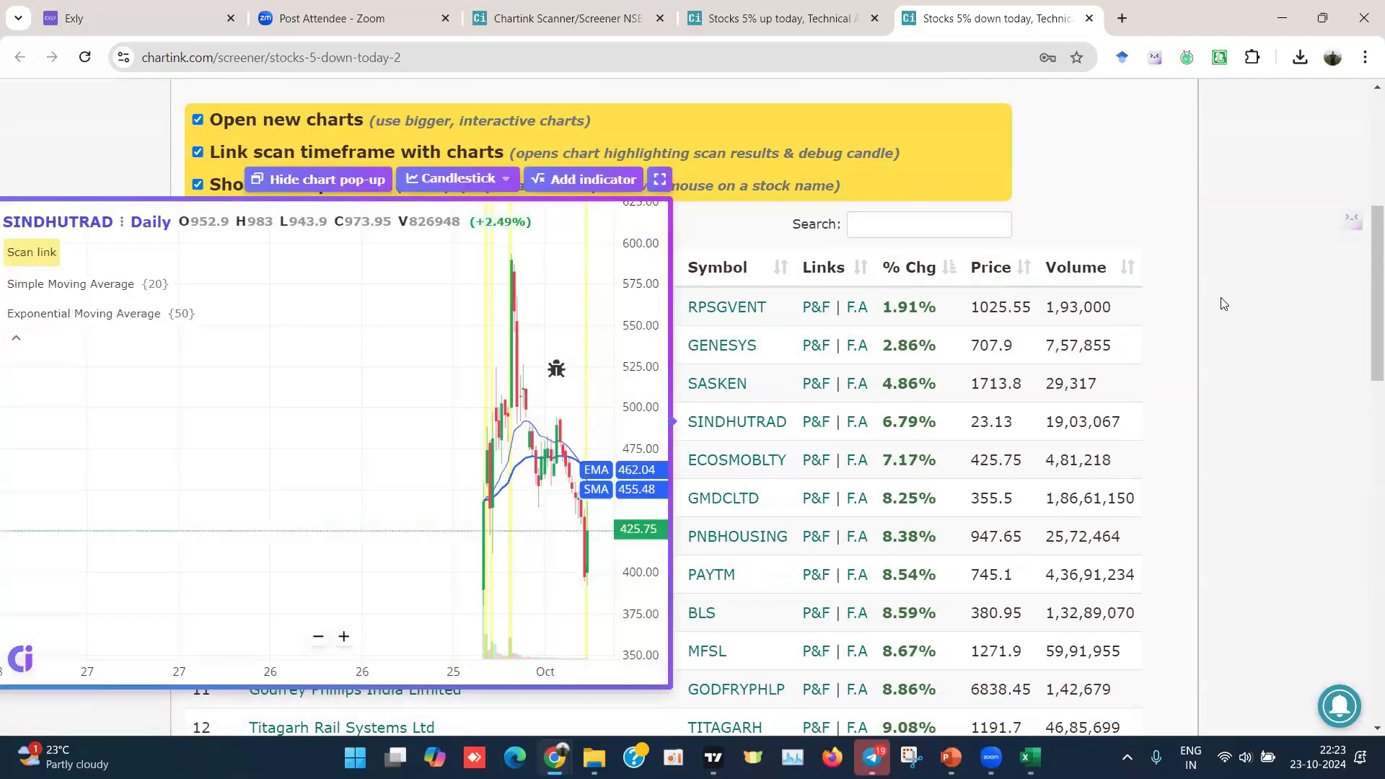
{"action": "scroll", "coordinate": [563, 405], "scroll_direction": "up", "scroll_amount": 3}
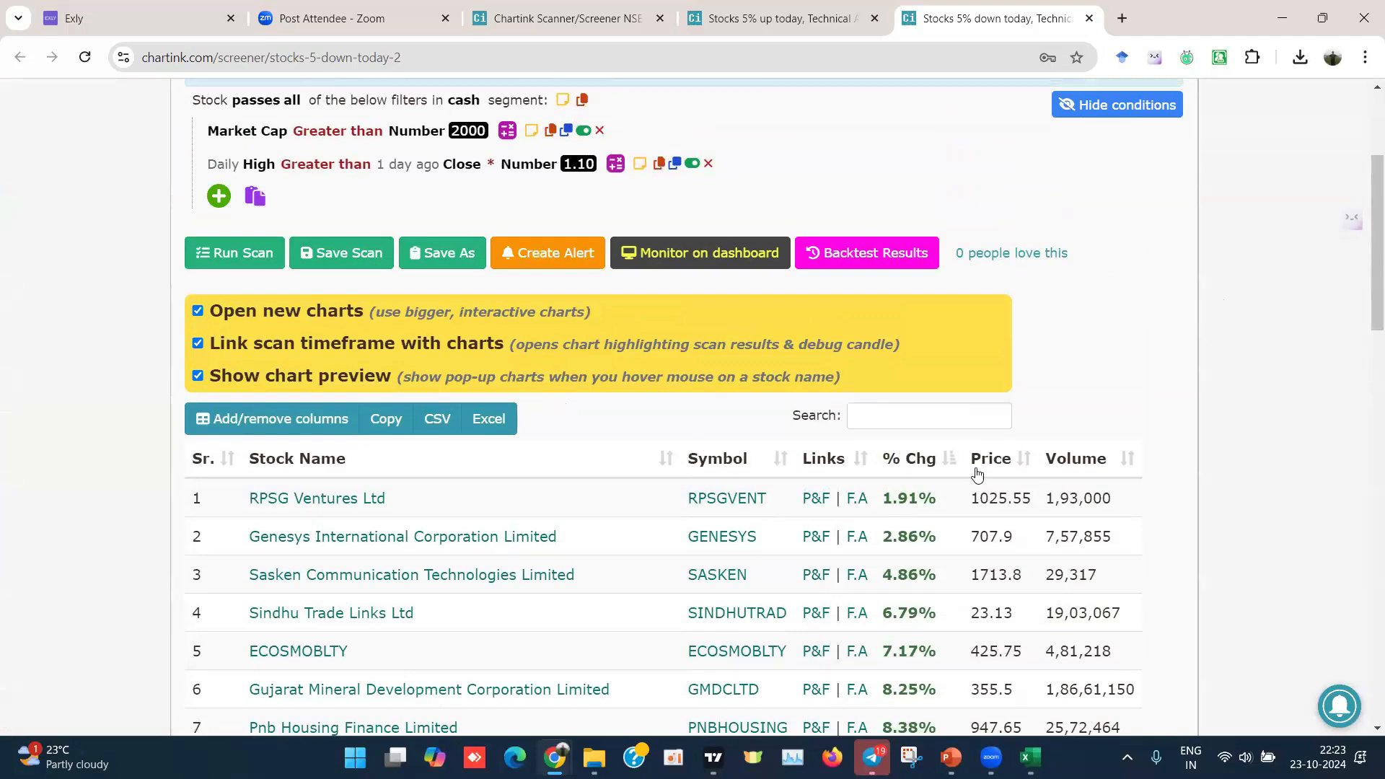
{"action": "scroll", "coordinate": [988, 409], "scroll_direction": "up", "scroll_amount": 3}
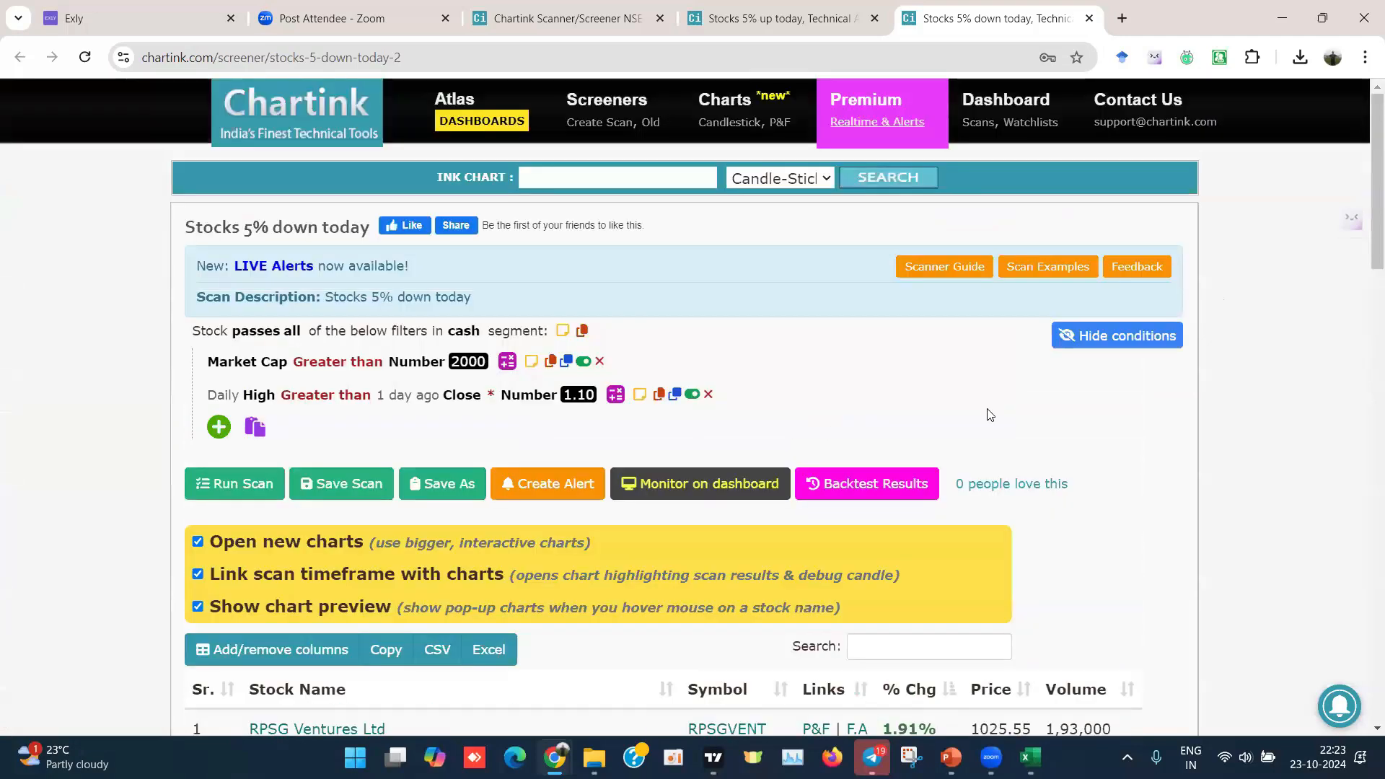
{"action": "scroll", "coordinate": [989, 413], "scroll_direction": "down", "scroll_amount": 1}
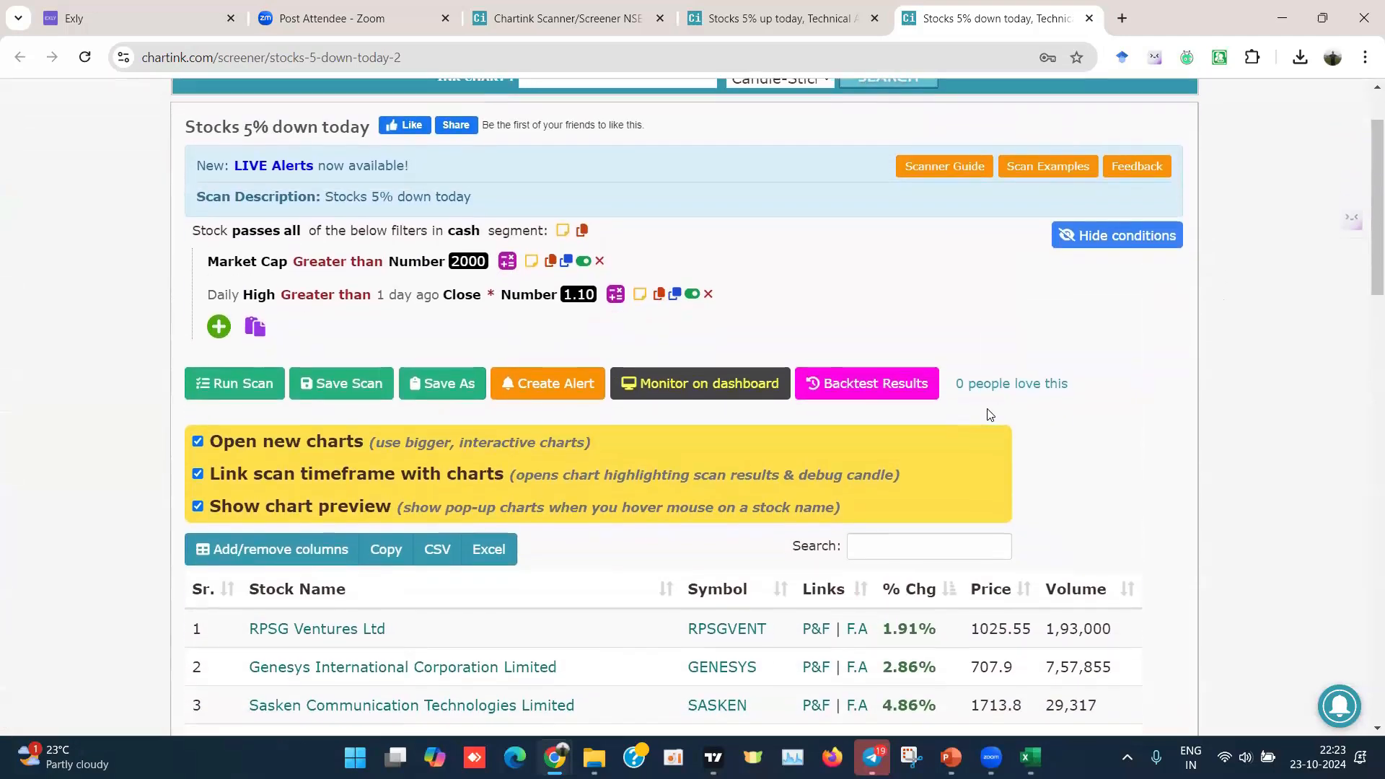
Step: View the saved scans dashboard, and start a filter condition in a new blank stock screener
{"action": "scroll", "coordinate": [989, 414], "scroll_direction": "down", "scroll_amount": 2}
{"action": "scroll", "coordinate": [988, 413], "scroll_direction": "down", "scroll_amount": 7}
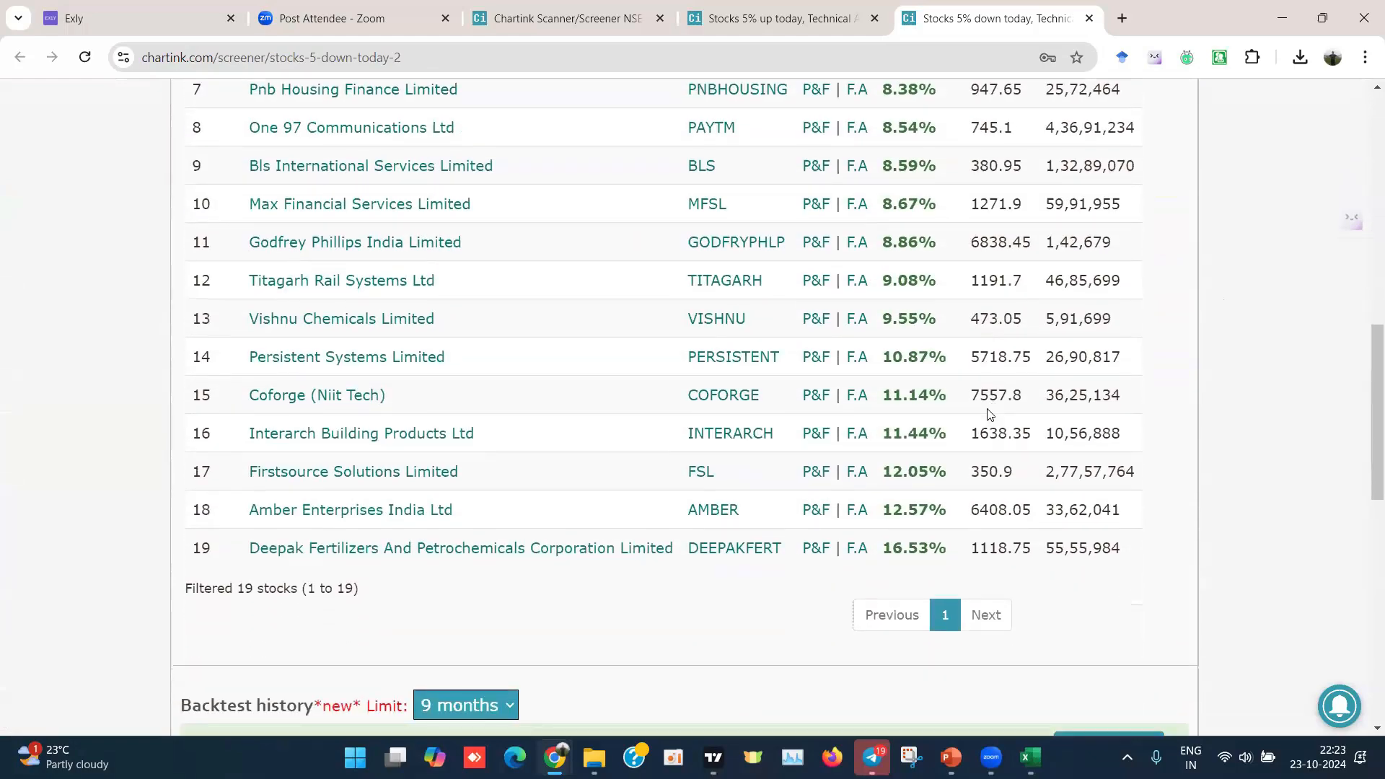
{"action": "scroll", "coordinate": [988, 413], "scroll_direction": "up", "scroll_amount": 10}
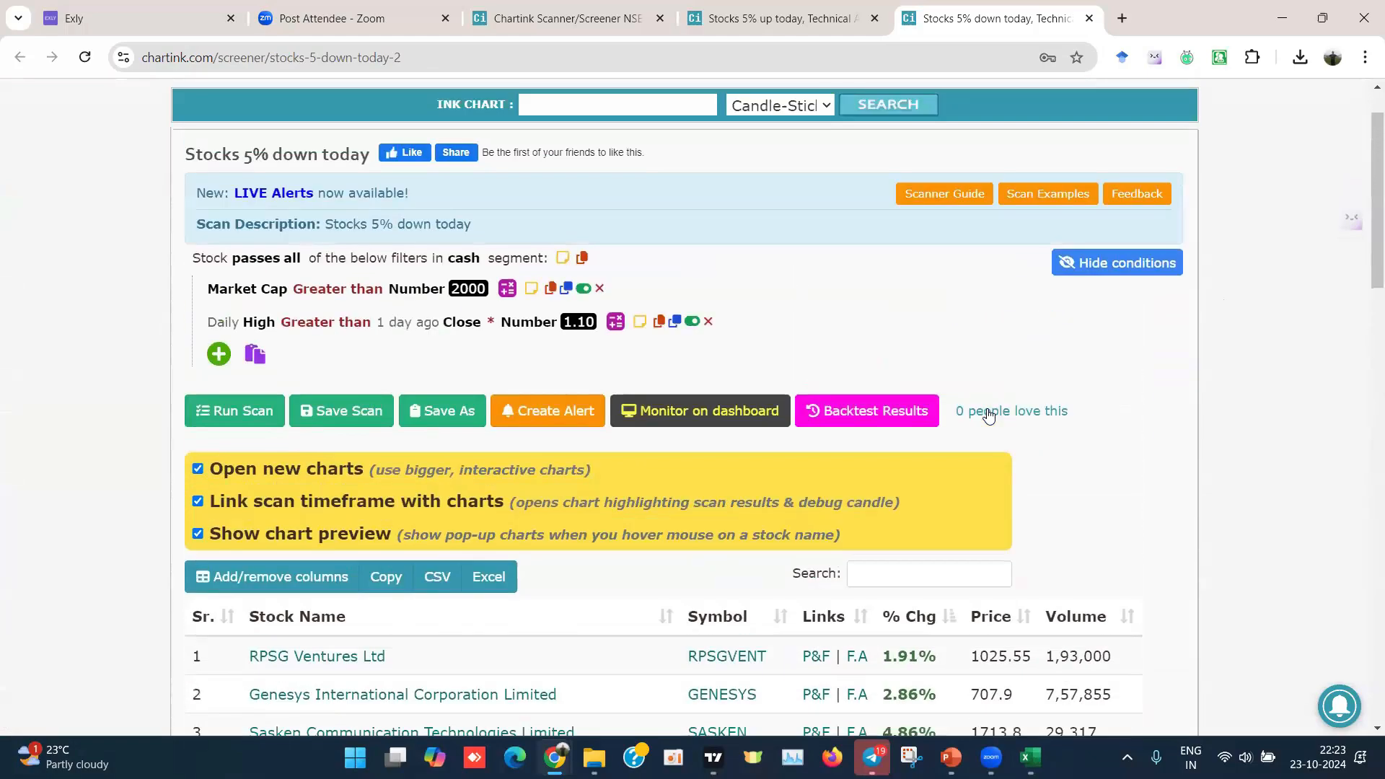
{"action": "scroll", "coordinate": [988, 413], "scroll_direction": "up", "scroll_amount": 1}
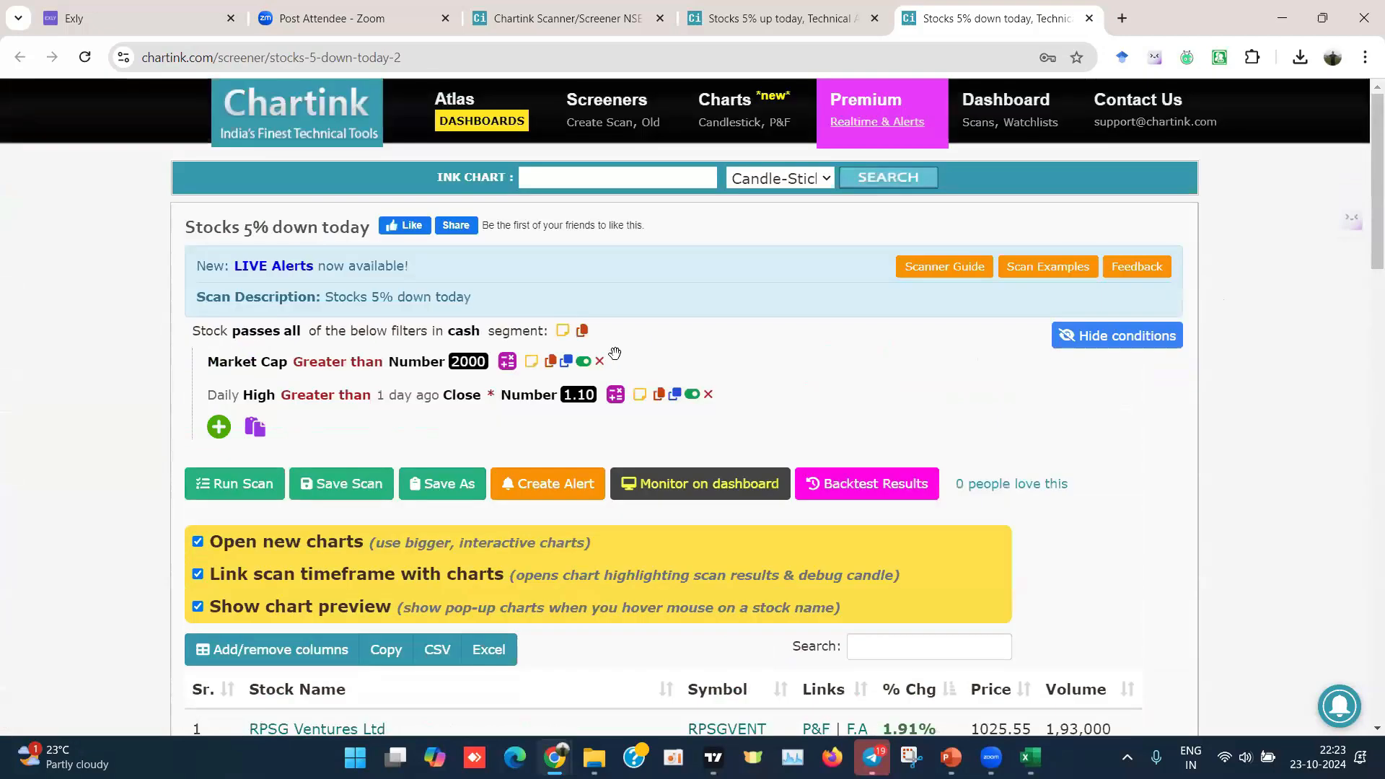
{"action": "left_click", "coordinate": [978, 125]}
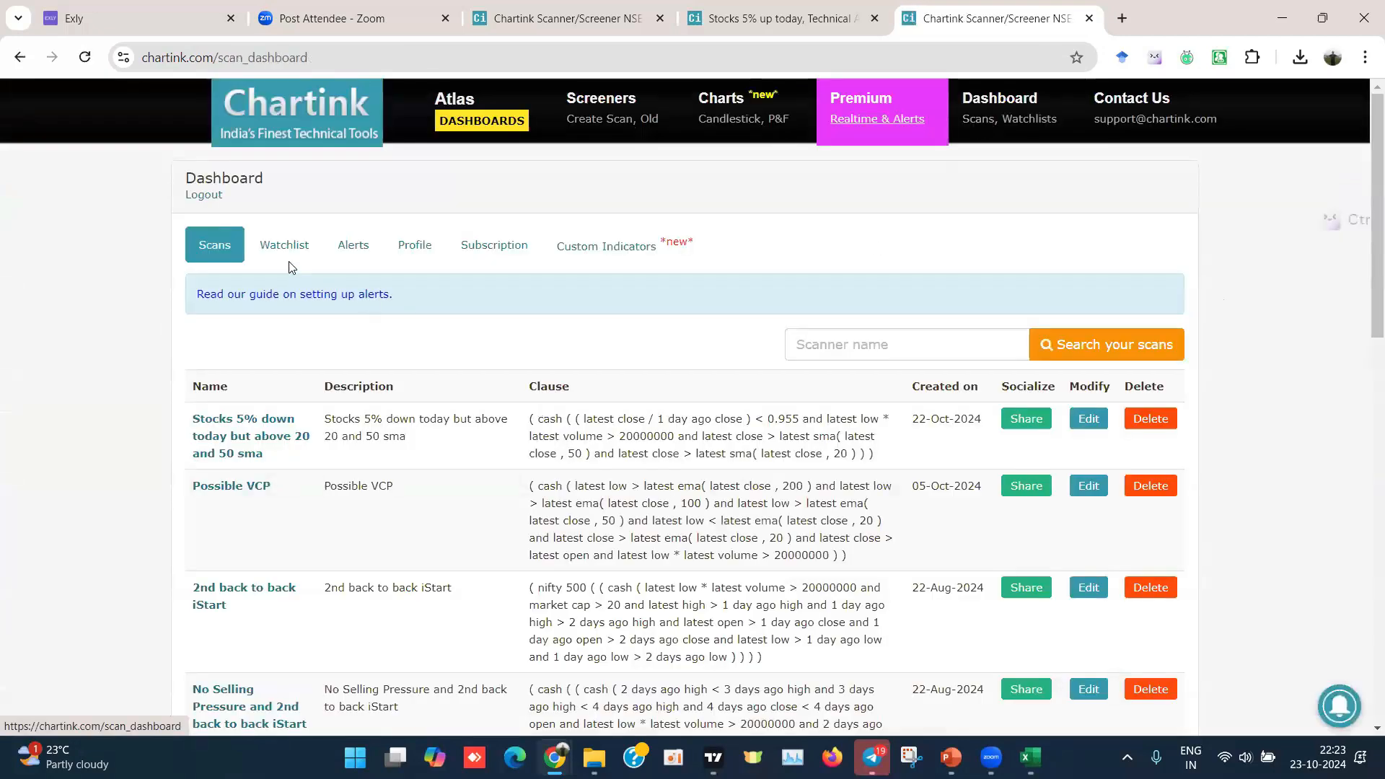
{"action": "left_click", "coordinate": [596, 127]}
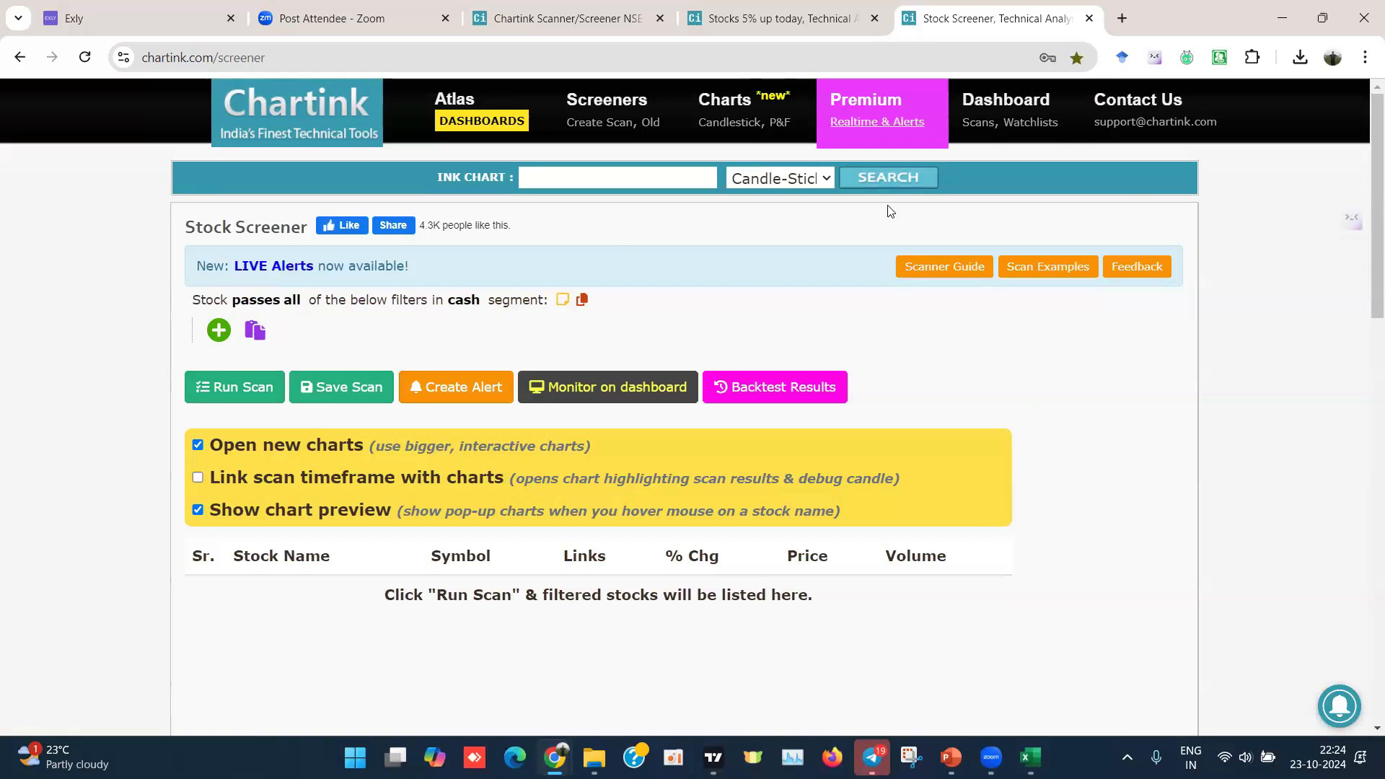
{"action": "left_click", "coordinate": [603, 124]}
{"action": "left_click", "coordinate": [219, 331]}
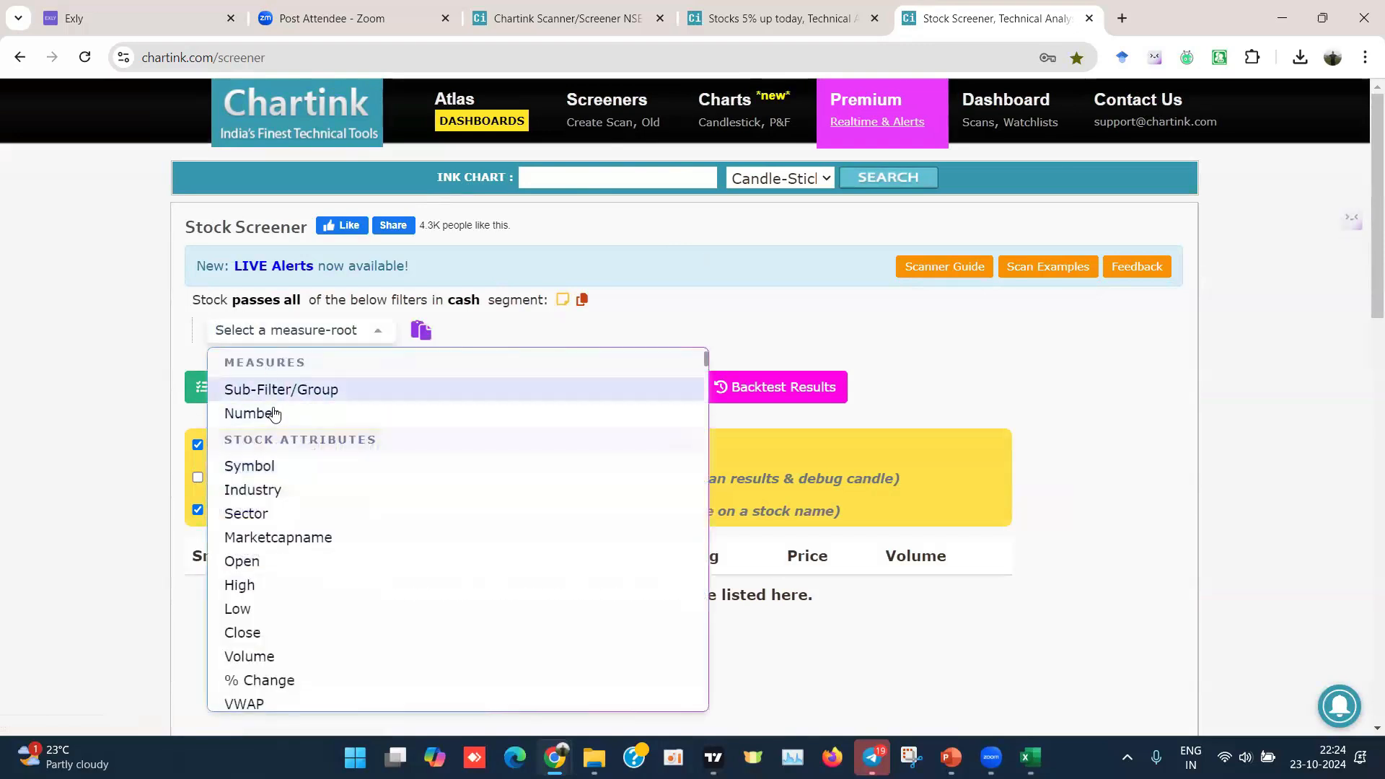
Step: Look through the whole range of available filter measures, from indicators to key financial ratios, cash flow, shareholding pattern and TTM fields
{"action": "scroll", "coordinate": [328, 574], "scroll_direction": "down", "scroll_amount": 10}
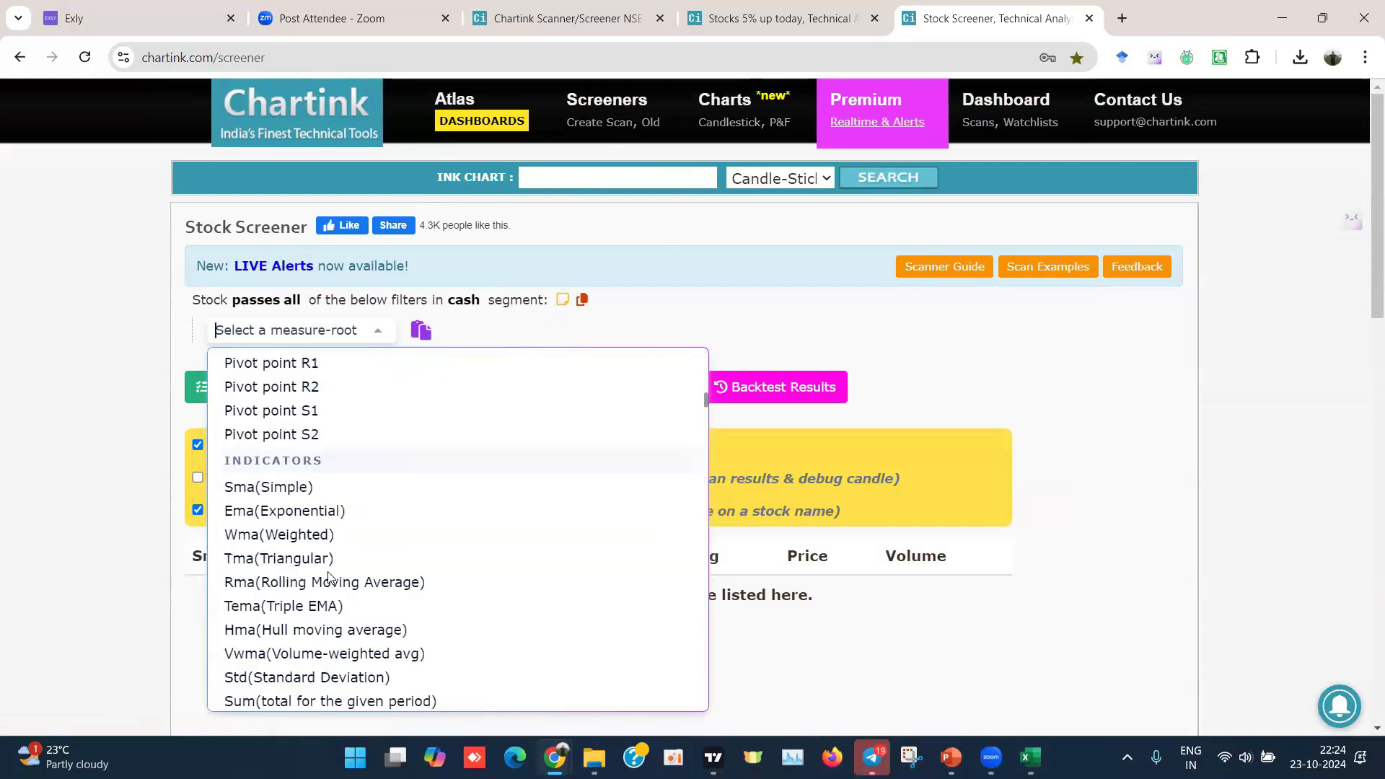
{"action": "scroll", "coordinate": [328, 575], "scroll_direction": "down", "scroll_amount": 20}
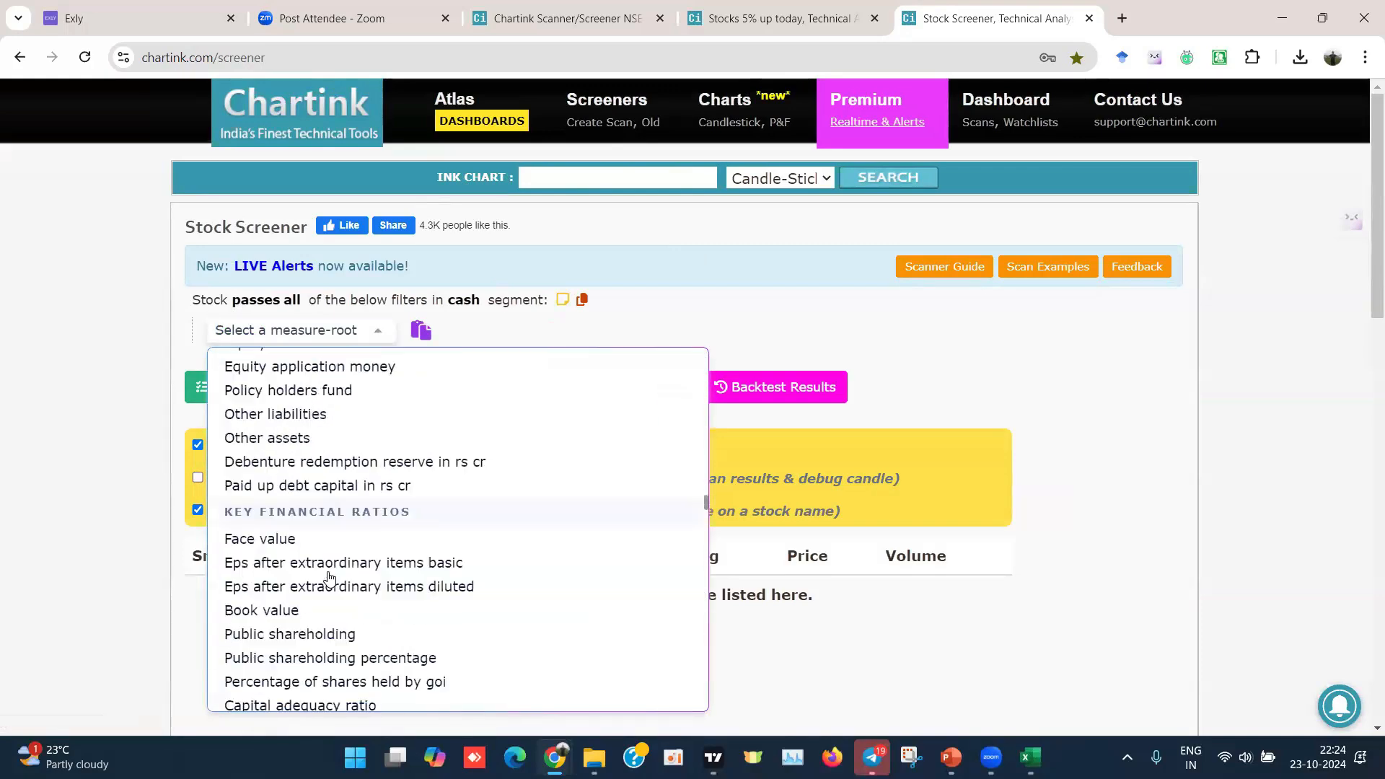
{"action": "scroll", "coordinate": [328, 575], "scroll_direction": "down", "scroll_amount": 20}
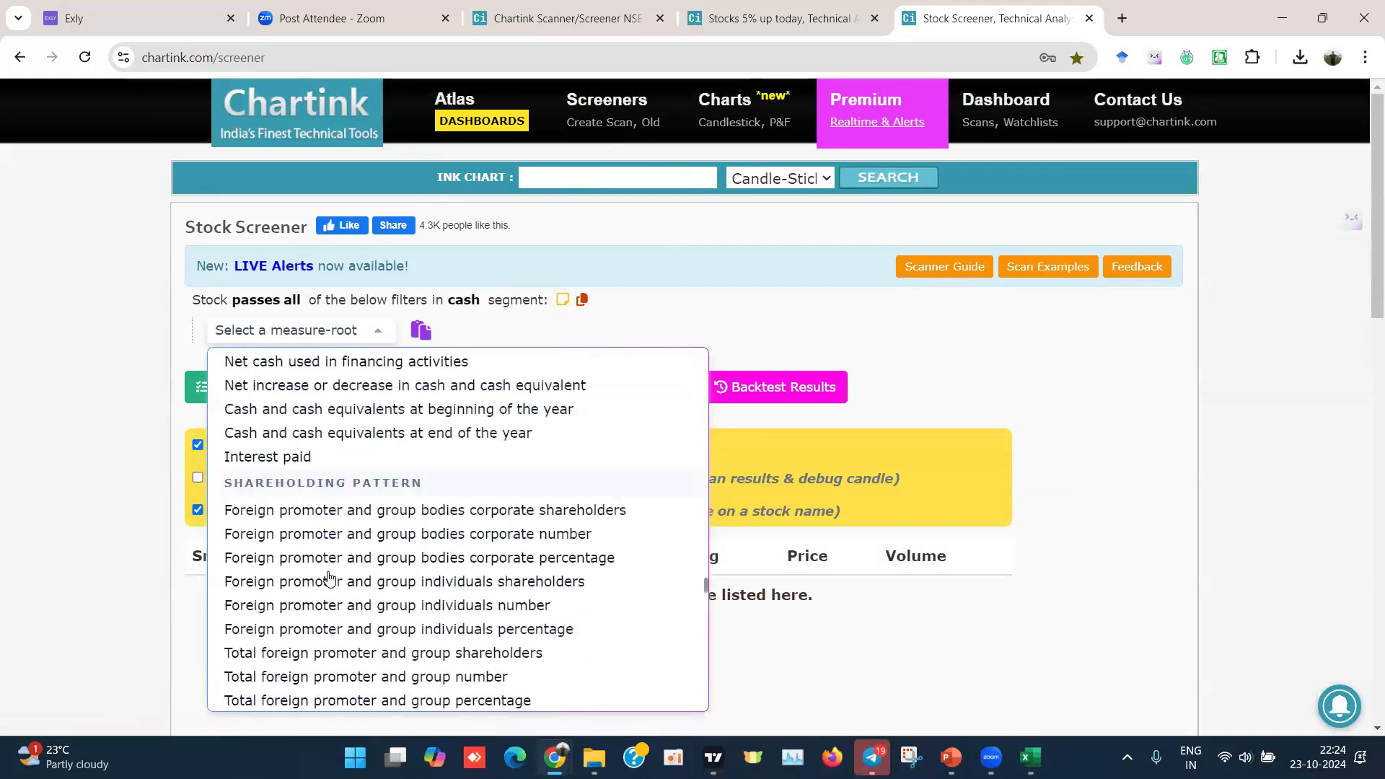
{"action": "scroll", "coordinate": [328, 575], "scroll_direction": "down", "scroll_amount": 20}
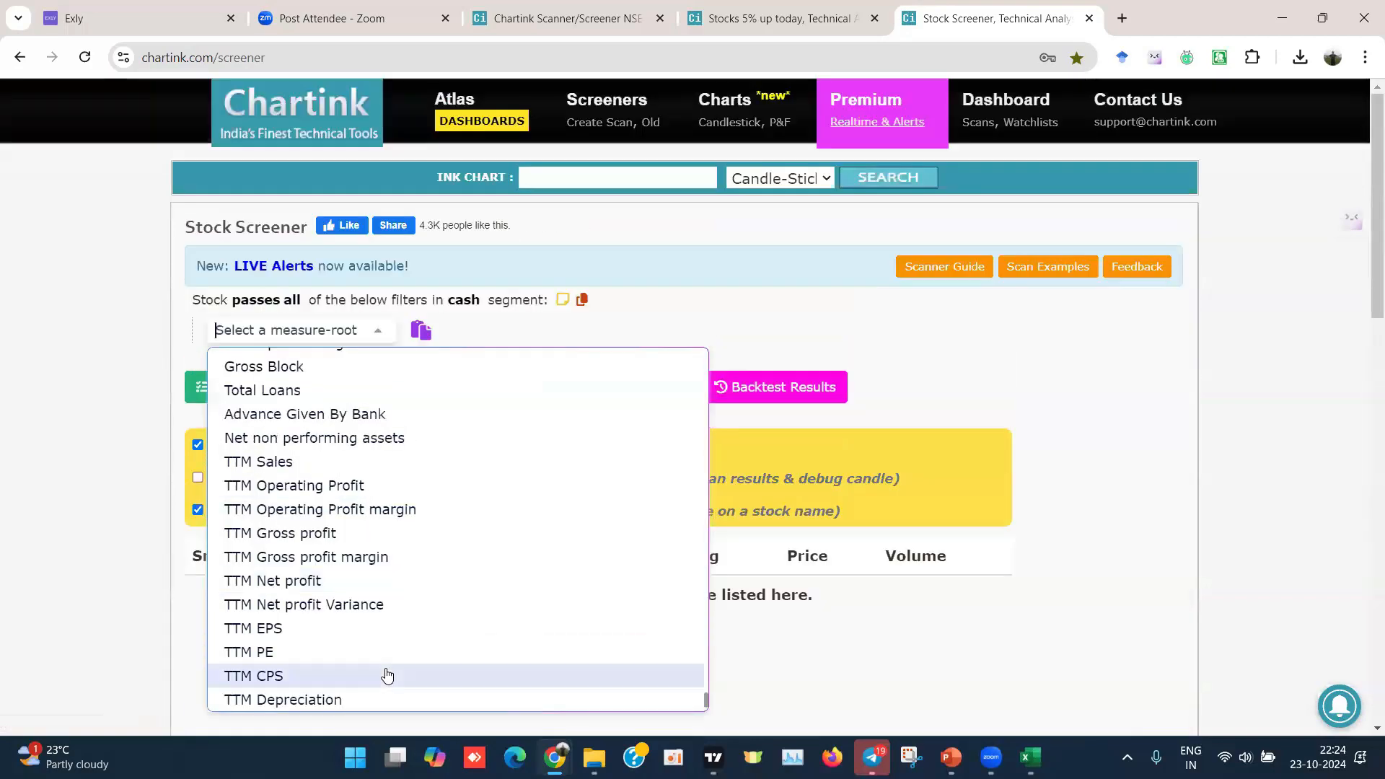
{"action": "scroll", "coordinate": [435, 520], "scroll_direction": "up", "scroll_amount": 15}
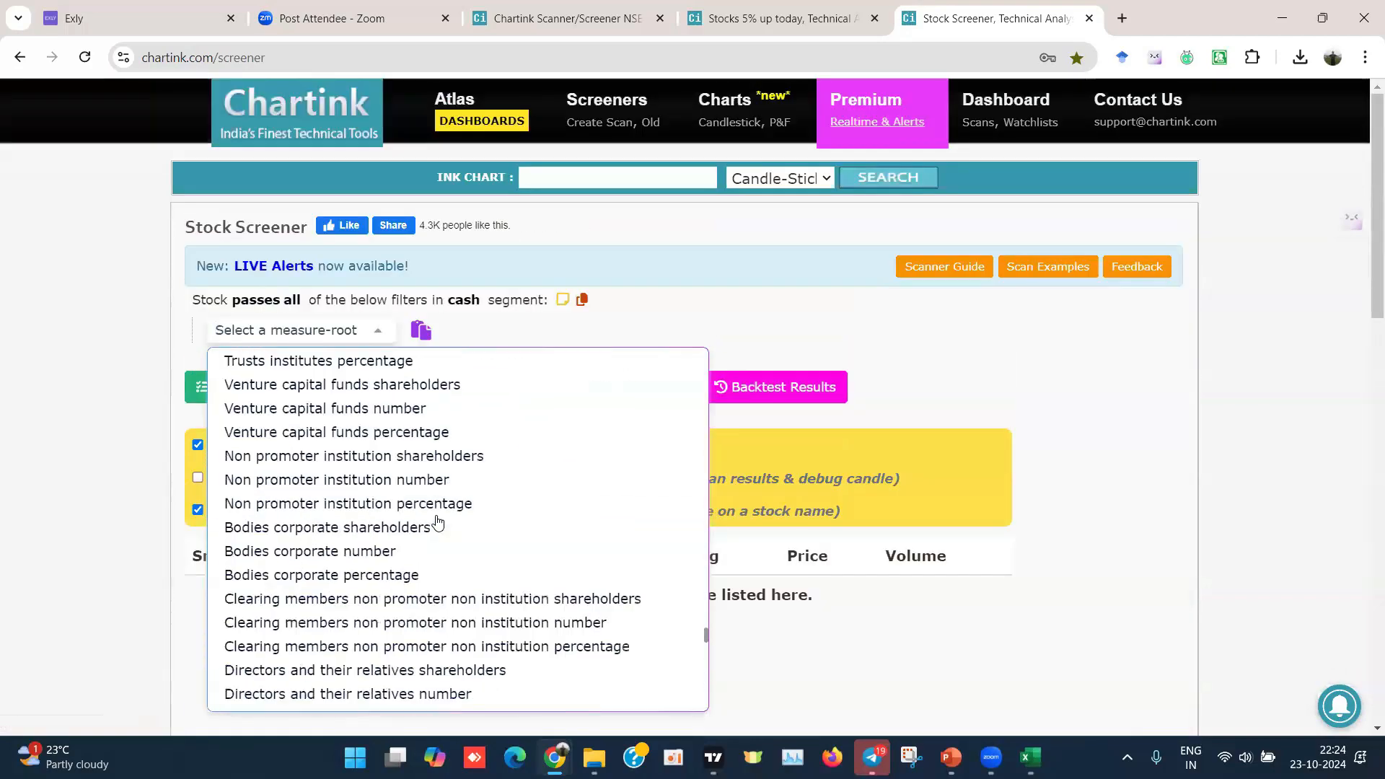
{"action": "scroll", "coordinate": [437, 520], "scroll_direction": "up", "scroll_amount": 20}
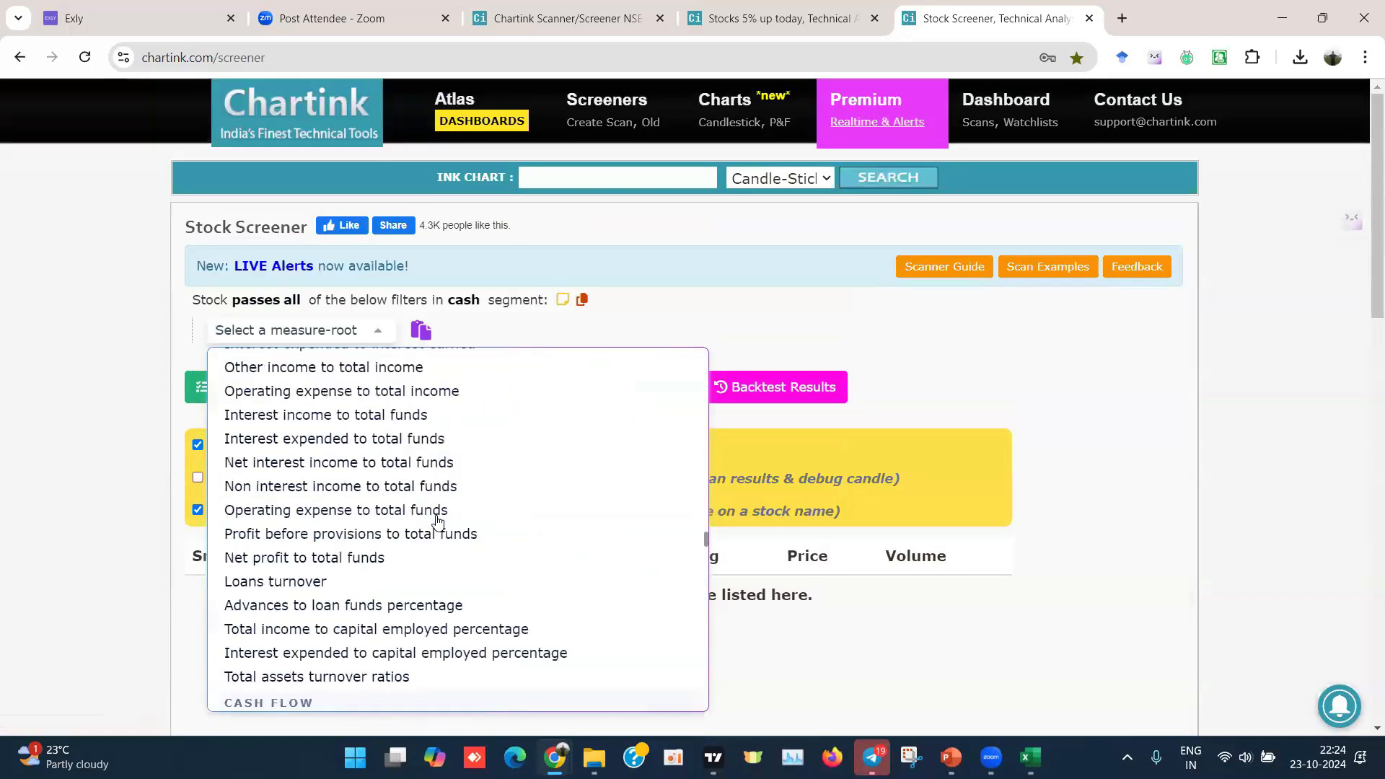
{"action": "scroll", "coordinate": [437, 520], "scroll_direction": "up", "scroll_amount": 20}
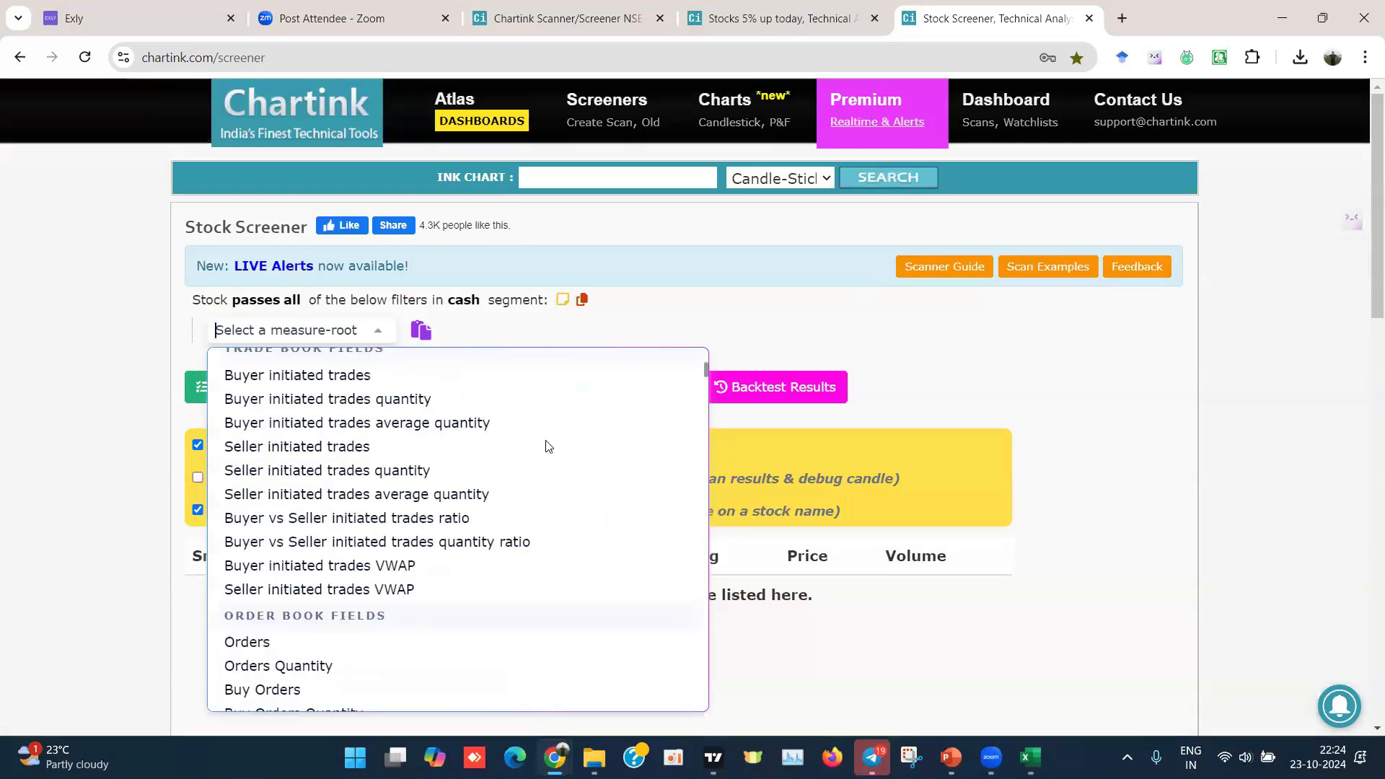
Step: Examine in detail the stock attributes, trade book fields, order book fields, group functions and math functions offered for the filter
{"action": "scroll", "coordinate": [546, 446], "scroll_direction": "down", "scroll_amount": 1}
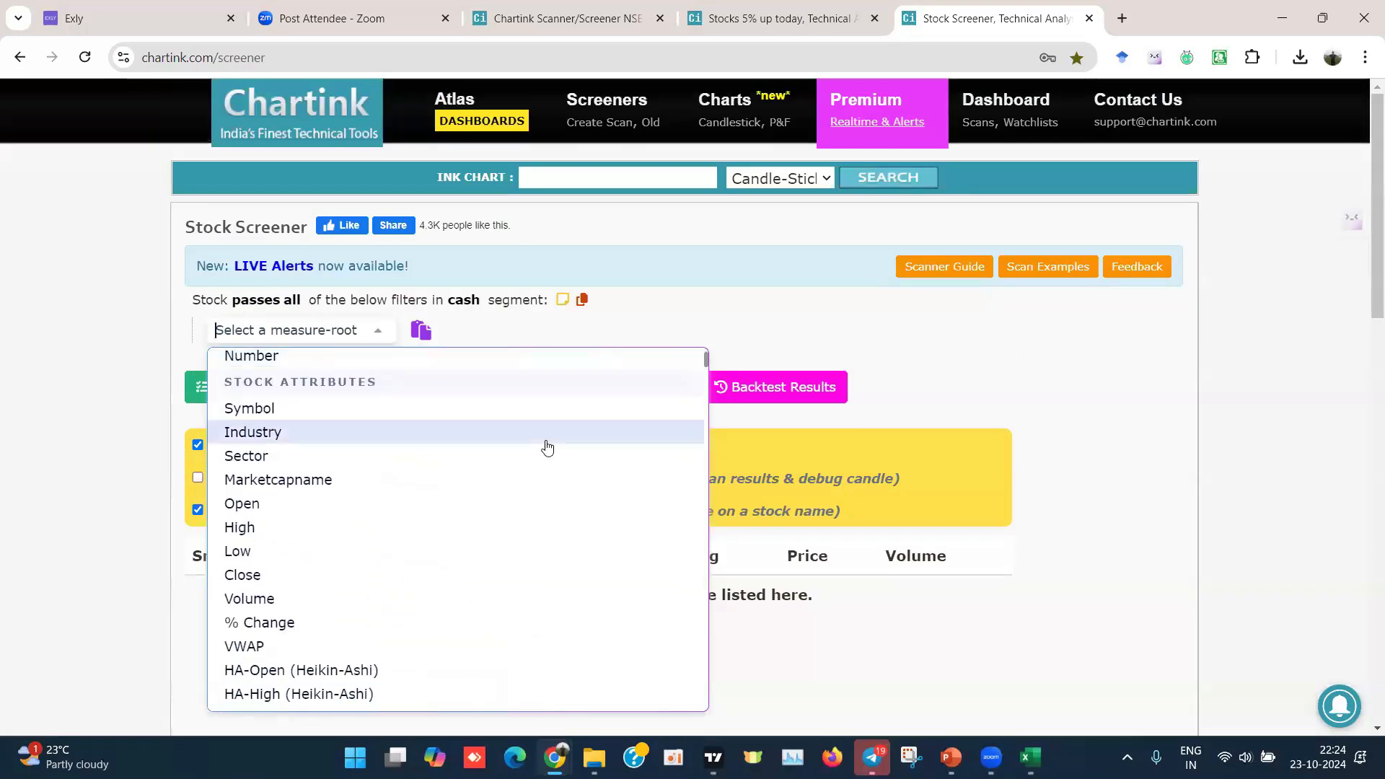
{"action": "scroll", "coordinate": [546, 446], "scroll_direction": "down", "scroll_amount": 1}
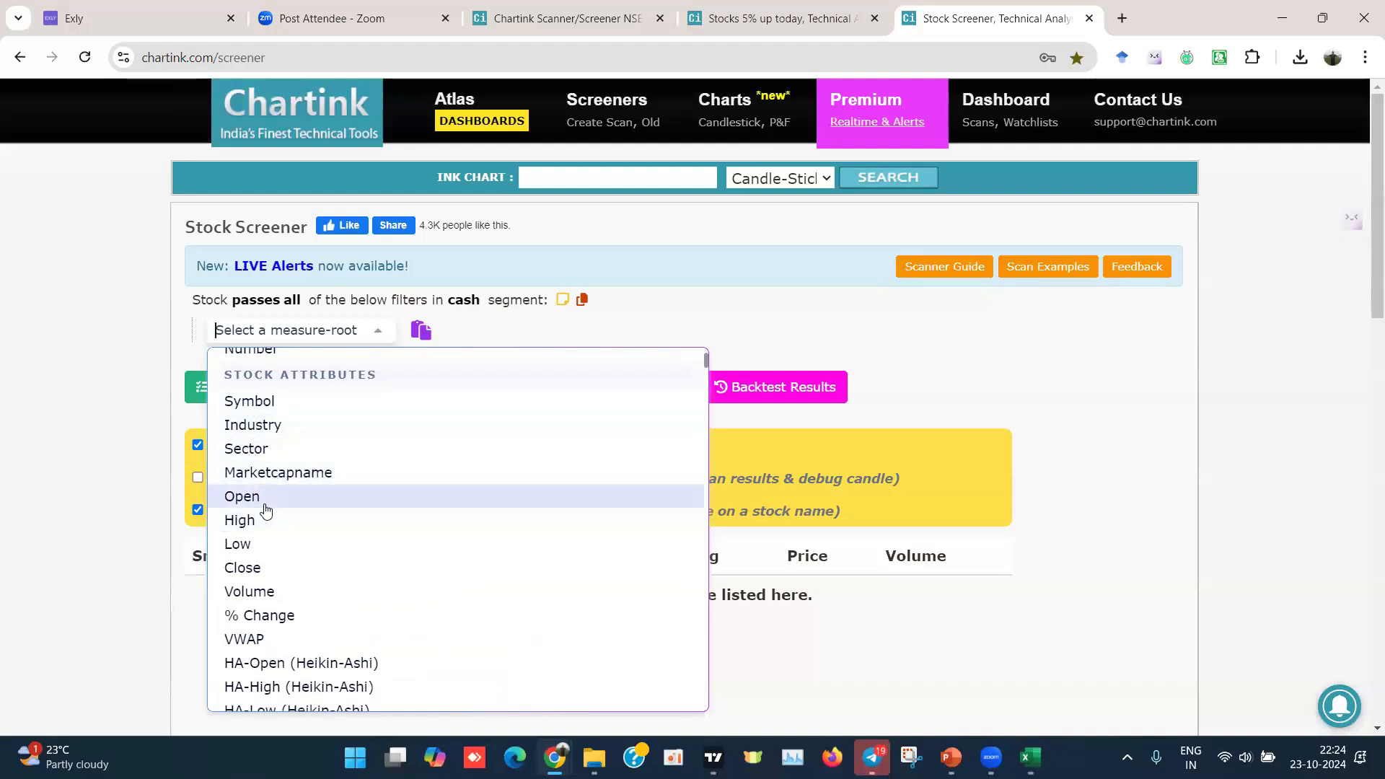
{"action": "scroll", "coordinate": [266, 512], "scroll_direction": "down", "scroll_amount": 1}
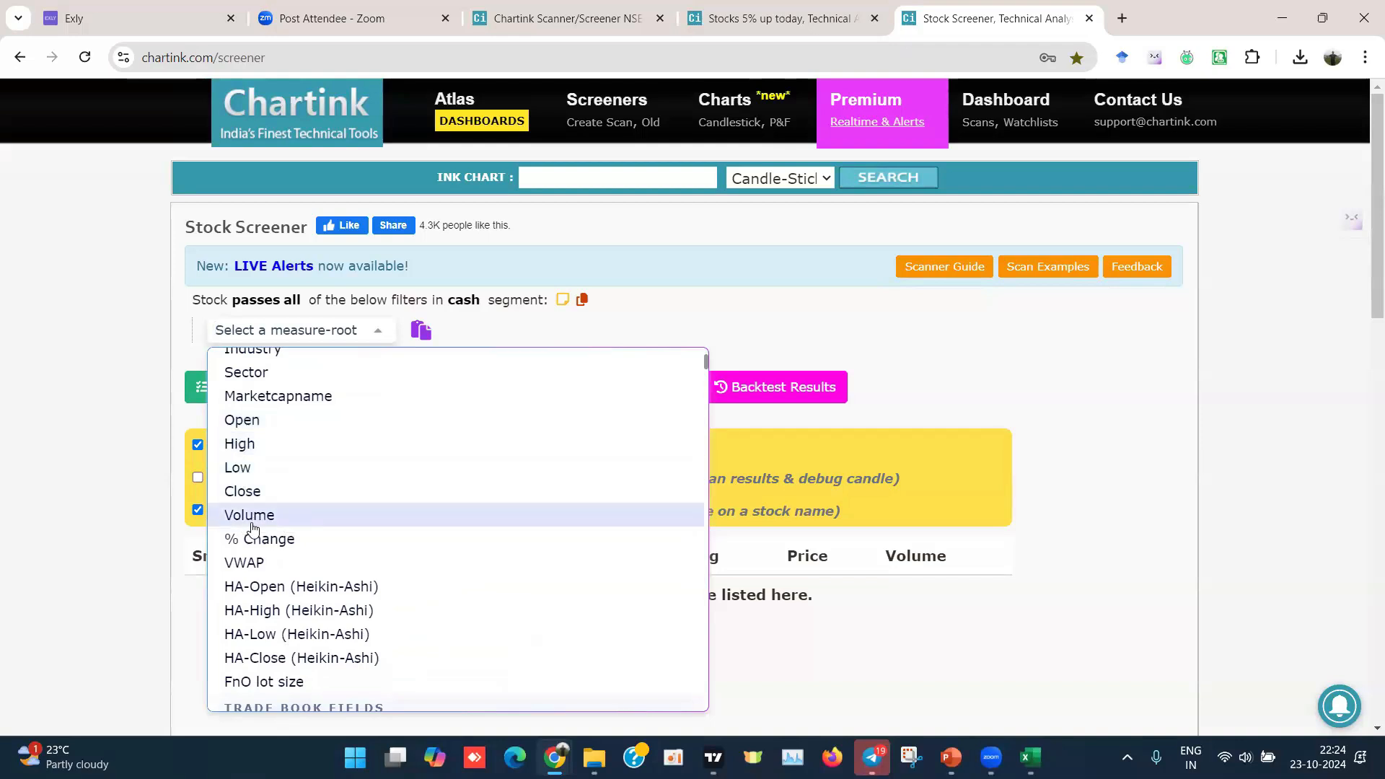
{"action": "scroll", "coordinate": [303, 512], "scroll_direction": "down", "scroll_amount": 1}
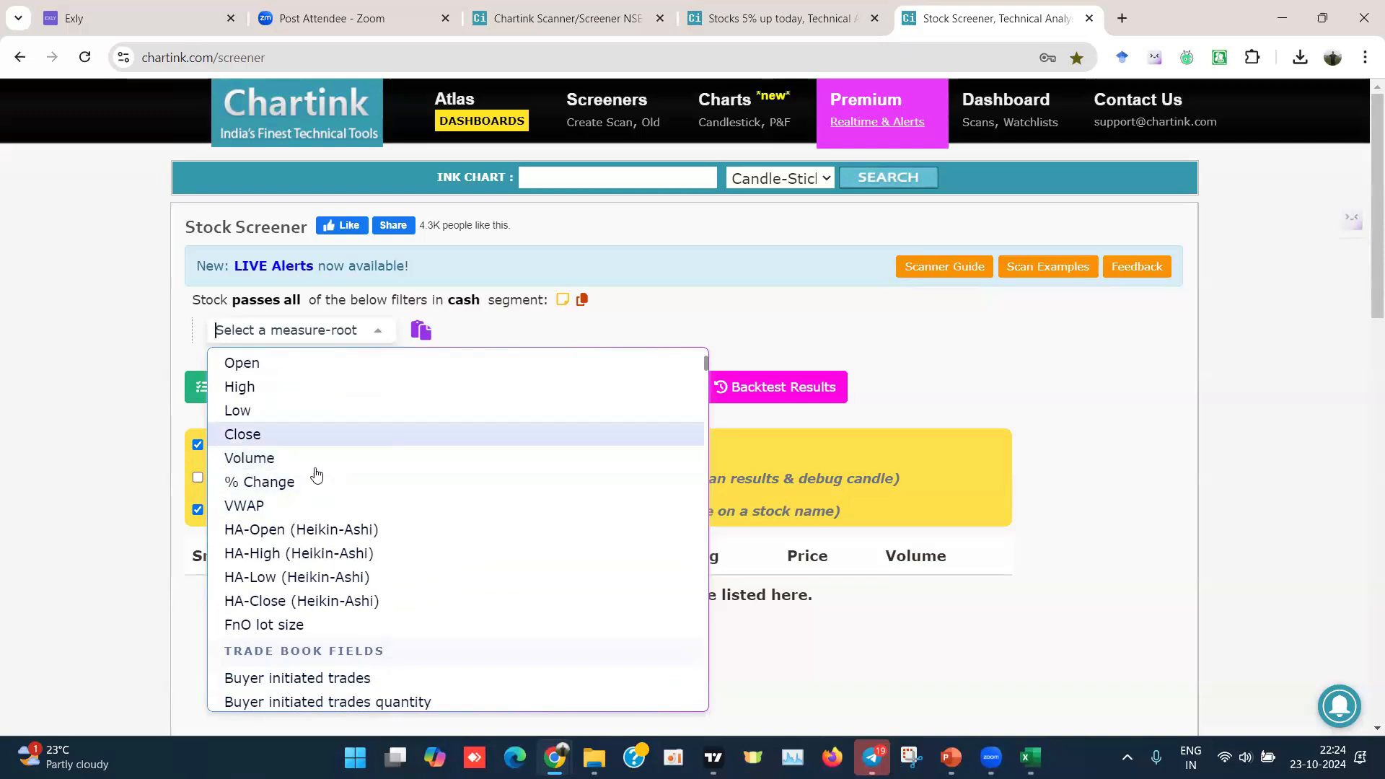
{"action": "scroll", "coordinate": [329, 521], "scroll_direction": "down", "scroll_amount": 2}
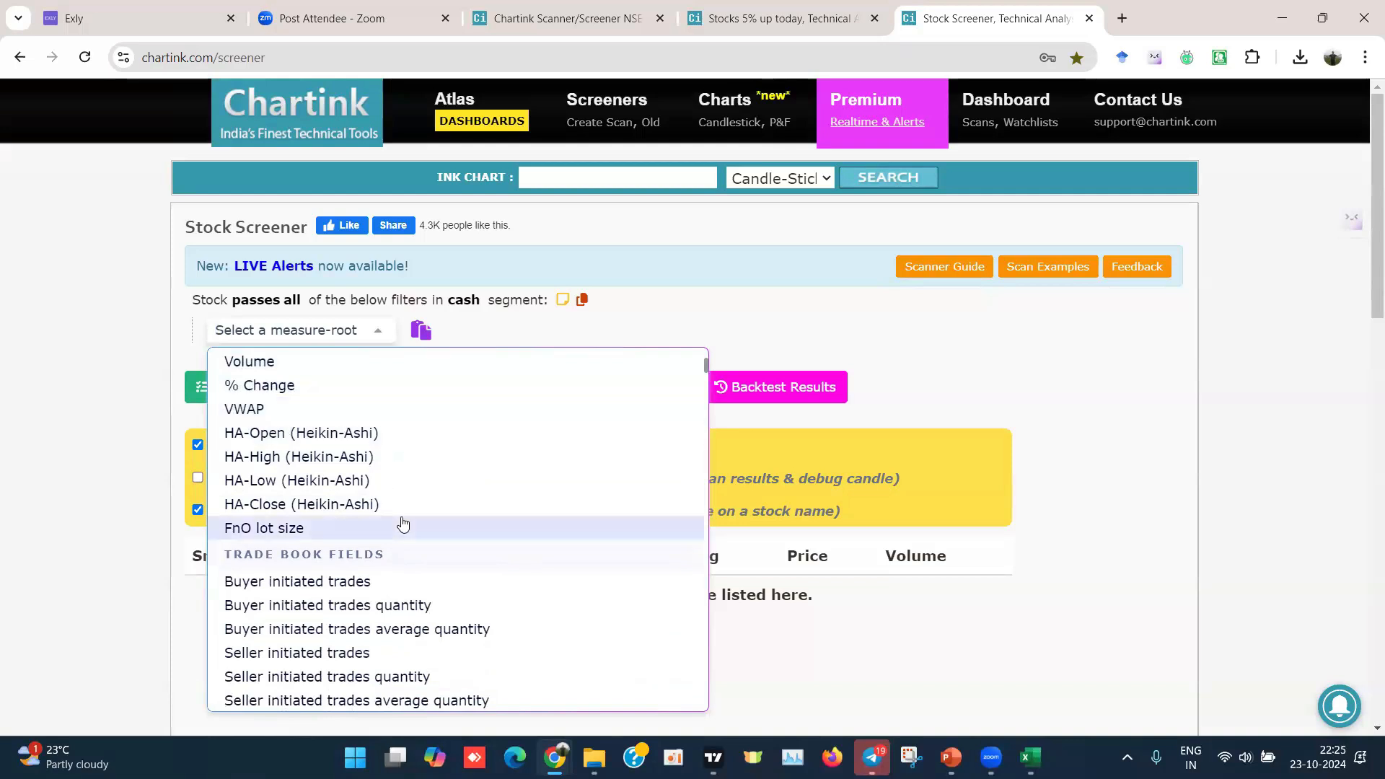
{"action": "scroll", "coordinate": [401, 517], "scroll_direction": "down", "scroll_amount": 1}
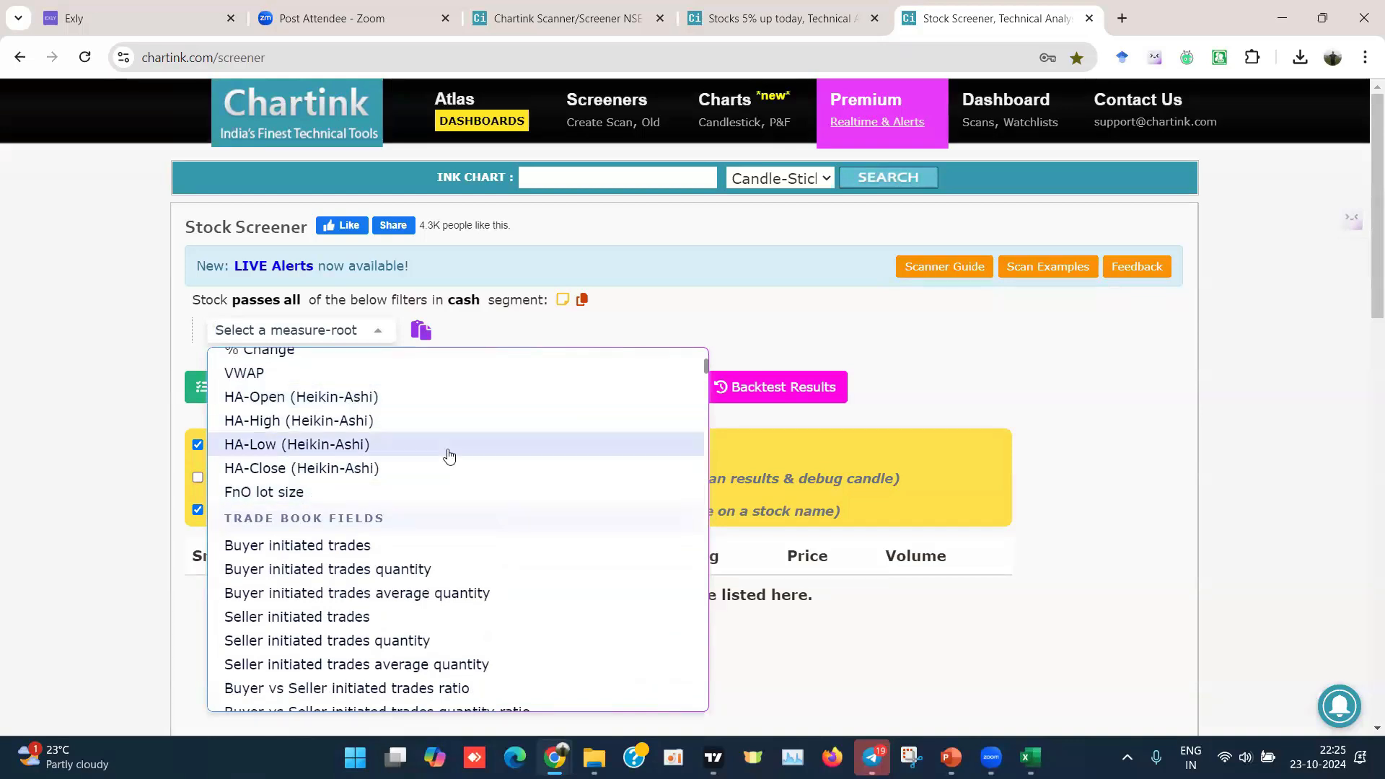
{"action": "scroll", "coordinate": [504, 497], "scroll_direction": "down", "scroll_amount": 3}
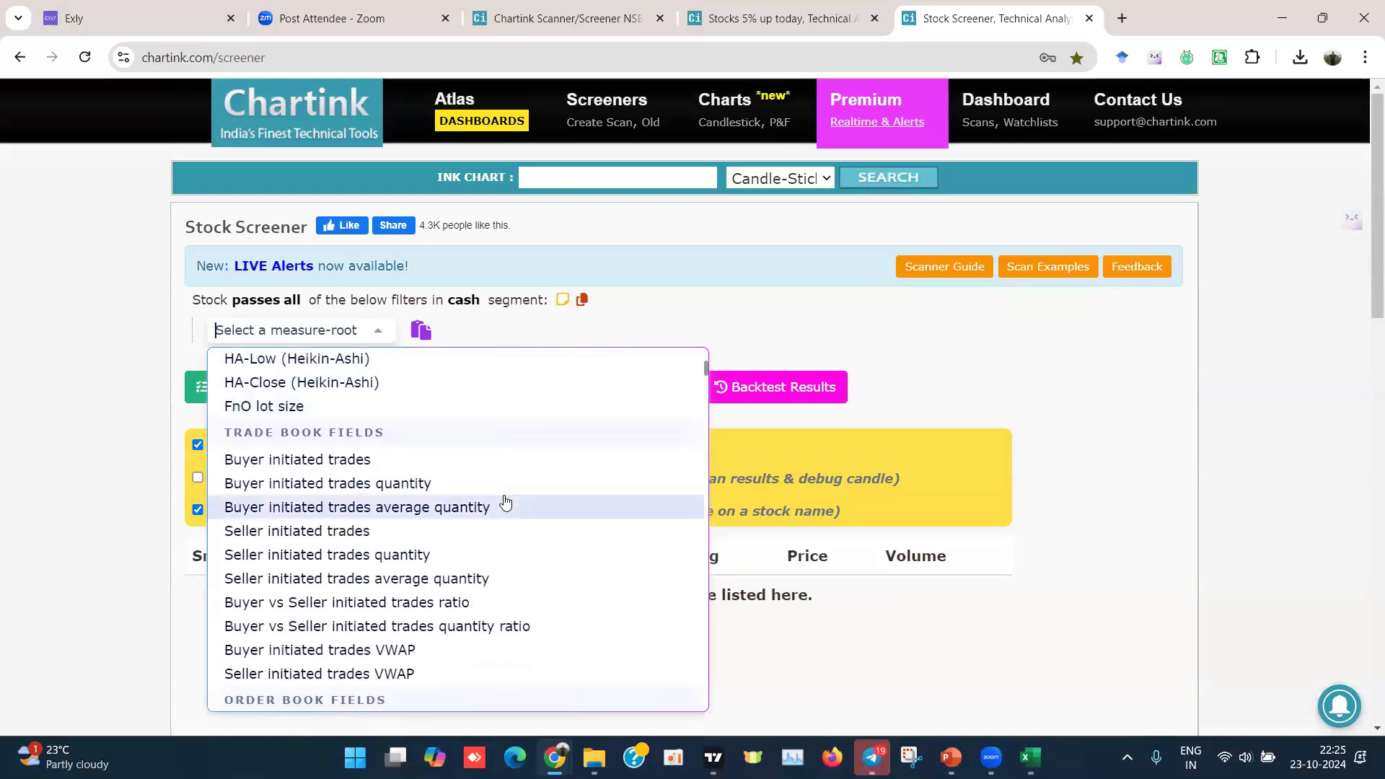
{"action": "scroll", "coordinate": [504, 498], "scroll_direction": "down", "scroll_amount": 1}
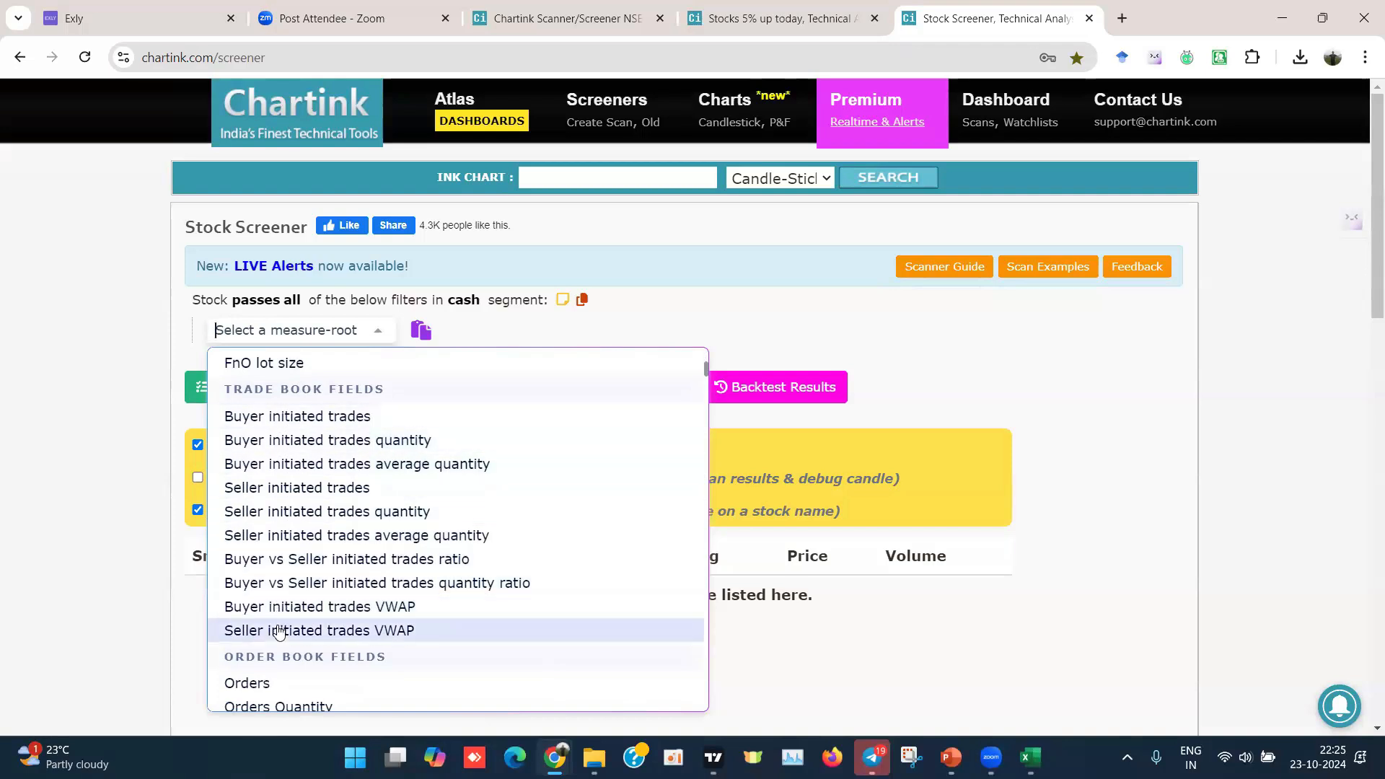
{"action": "scroll", "coordinate": [279, 631], "scroll_direction": "down", "scroll_amount": 5}
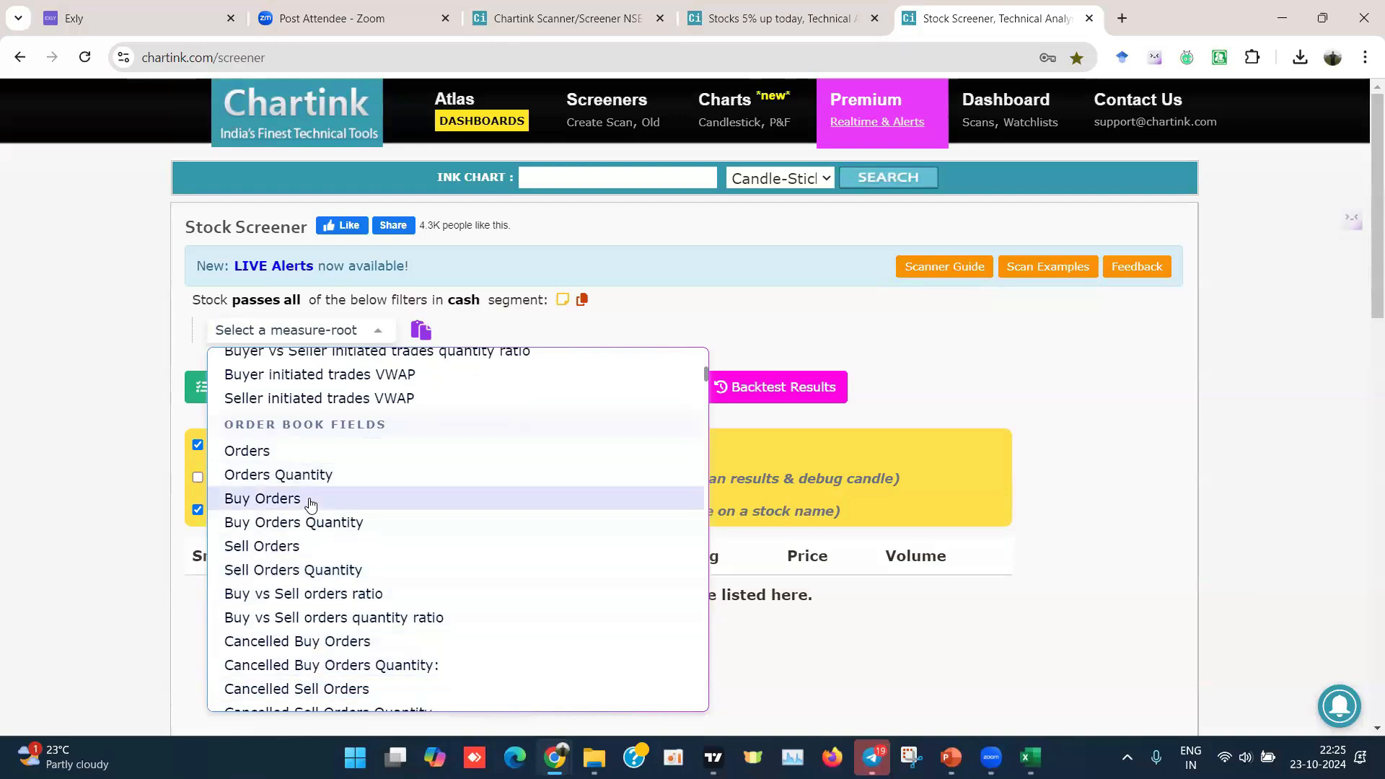
{"action": "scroll", "coordinate": [309, 504], "scroll_direction": "down", "scroll_amount": 1}
{"action": "scroll", "coordinate": [310, 504], "scroll_direction": "down", "scroll_amount": 1}
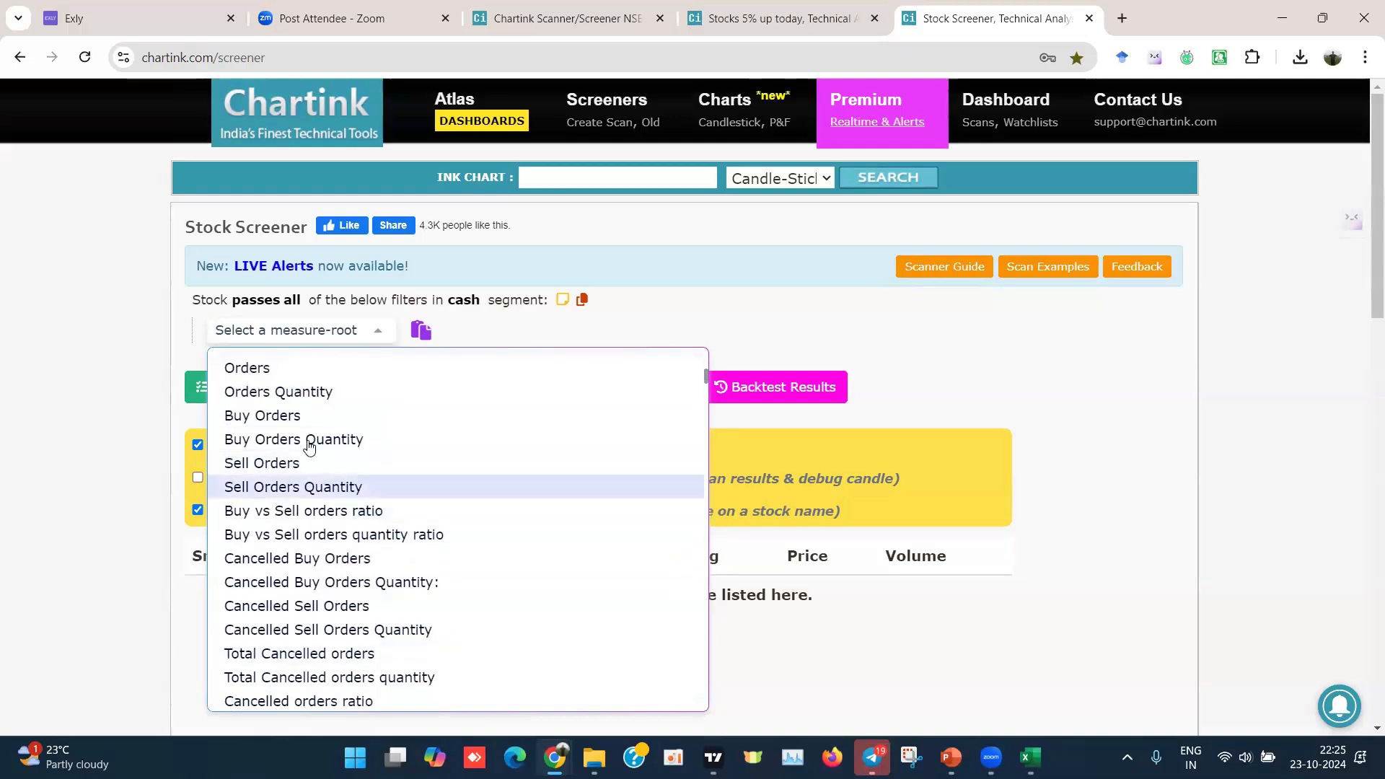
{"action": "scroll", "coordinate": [364, 597], "scroll_direction": "down", "scroll_amount": 3}
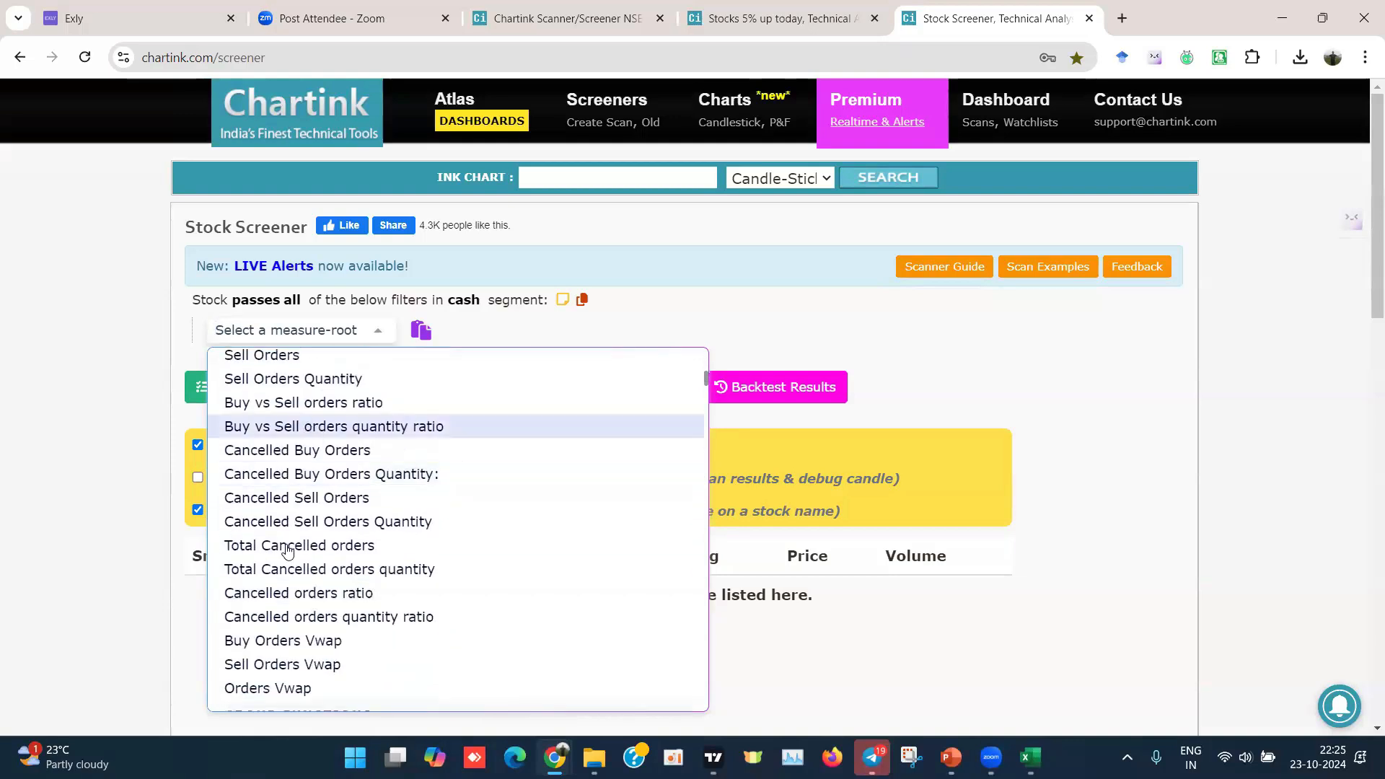
{"action": "scroll", "coordinate": [365, 569], "scroll_direction": "down", "scroll_amount": 5}
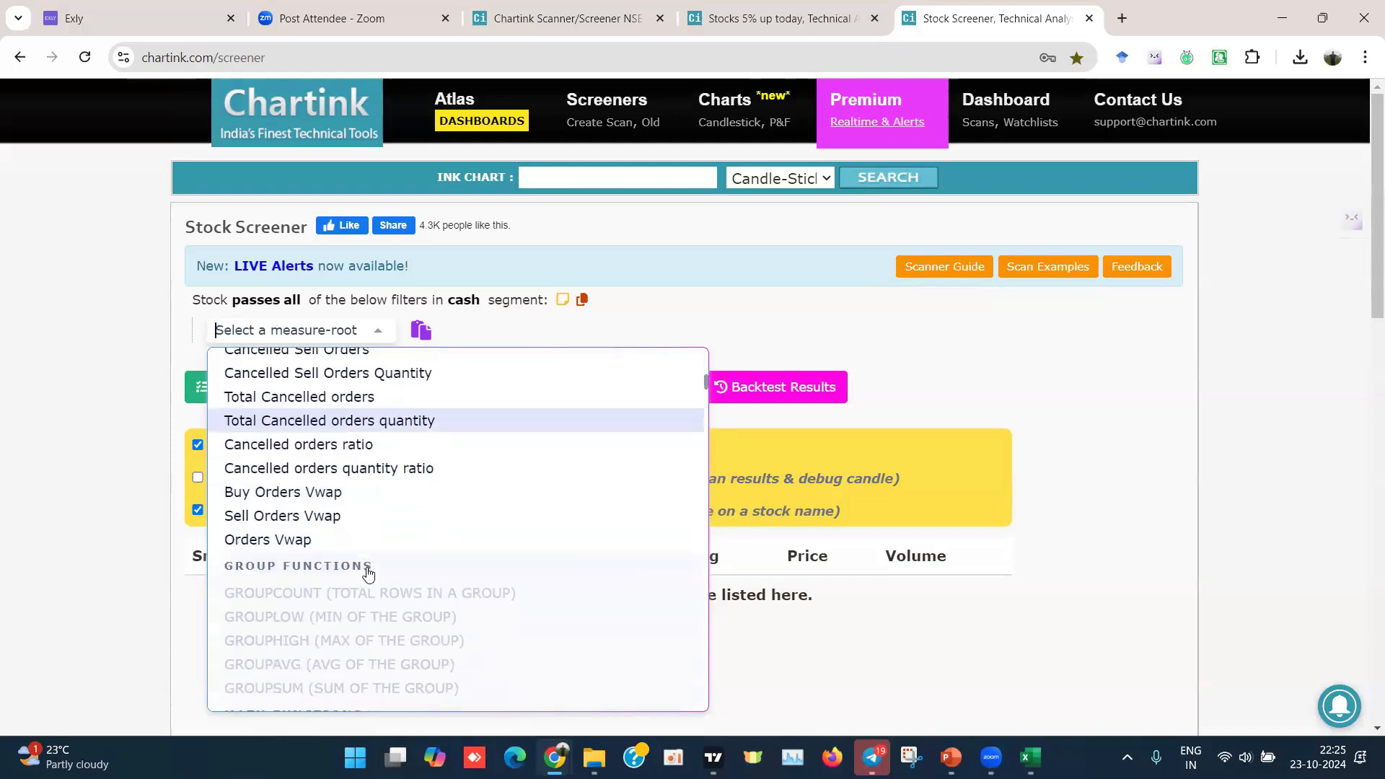
{"action": "scroll", "coordinate": [366, 572], "scroll_direction": "down", "scroll_amount": 5}
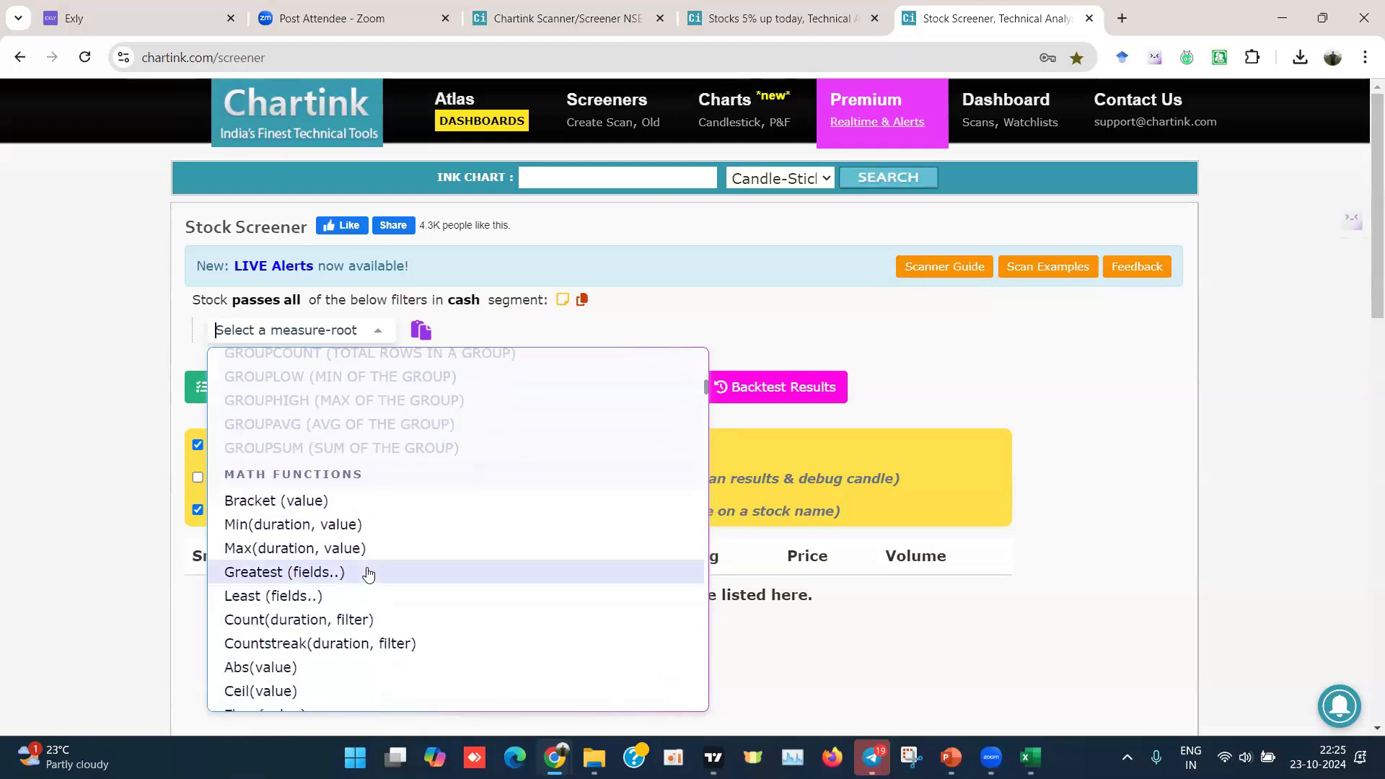
{"action": "scroll", "coordinate": [368, 573], "scroll_direction": "down", "scroll_amount": 1}
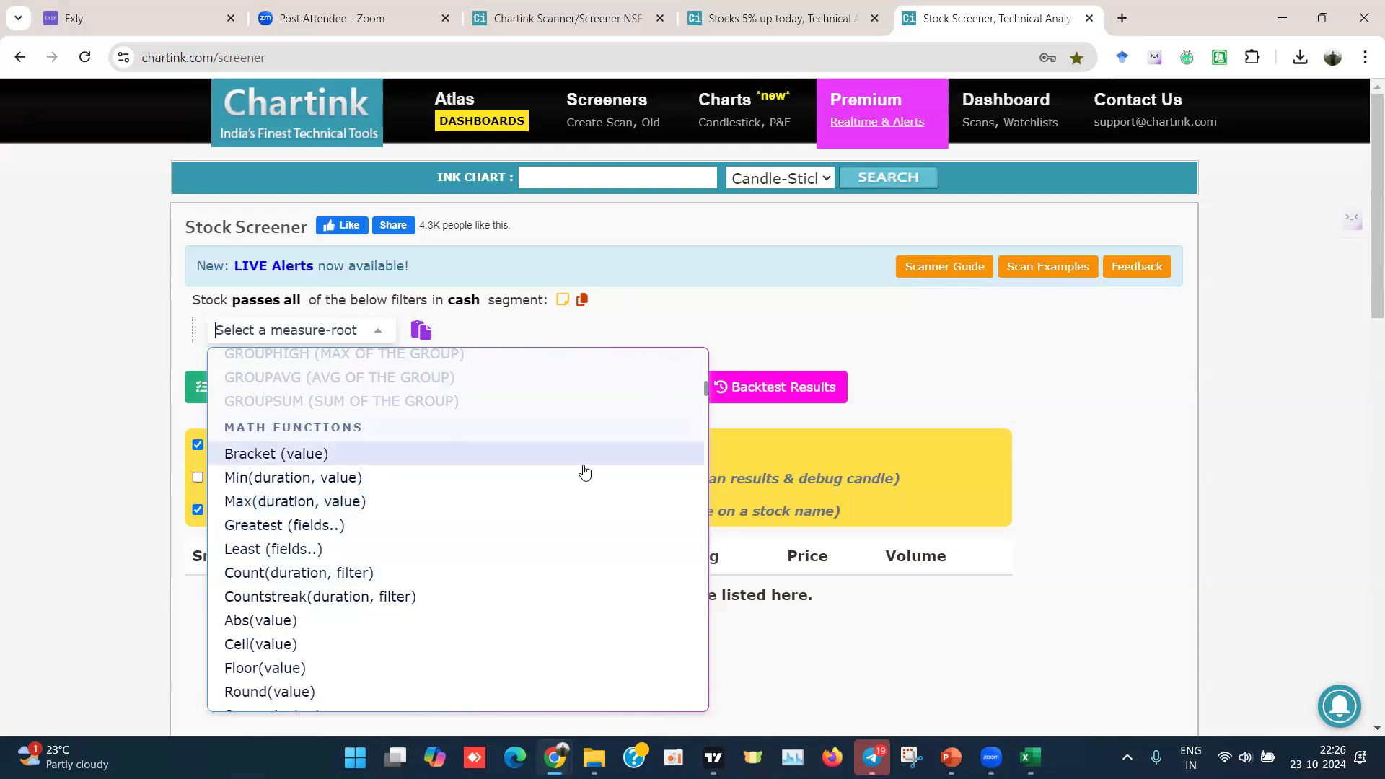
{"action": "scroll", "coordinate": [584, 470], "scroll_direction": "up", "scroll_amount": 15}
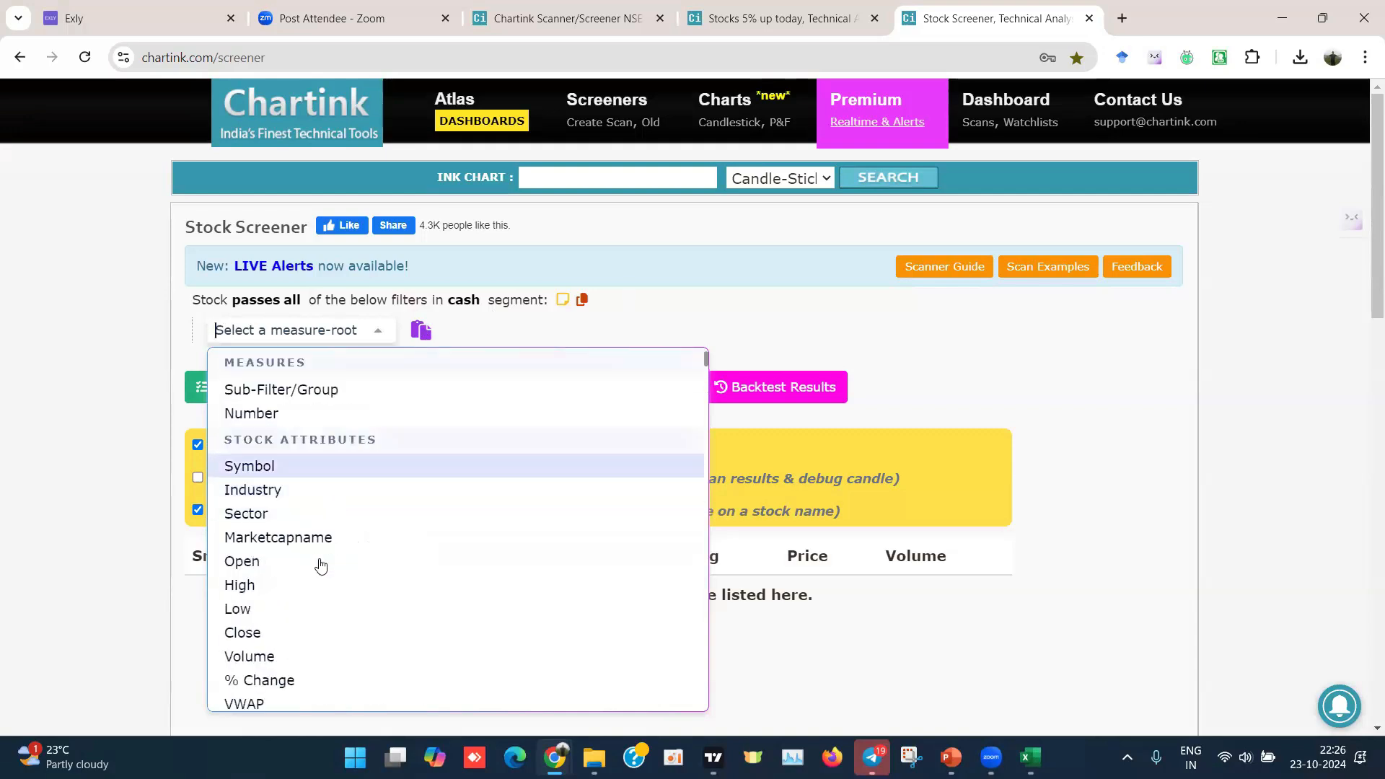
Step: Build the filter condition Daily Low Less than 1 day ago Min(duration, value)
{"action": "left_click", "coordinate": [240, 610]}
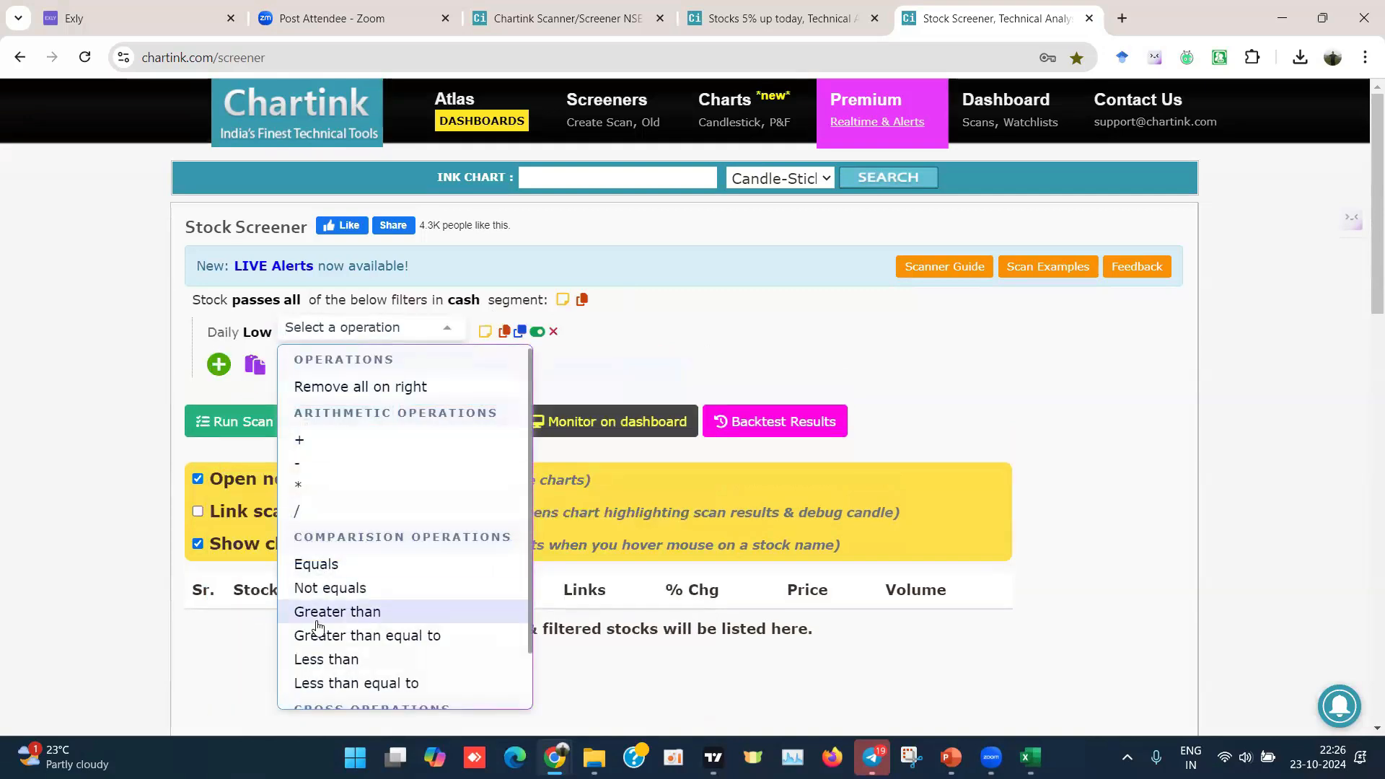
{"action": "scroll", "coordinate": [332, 624], "scroll_direction": "down", "scroll_amount": 1}
{"action": "left_click", "coordinate": [331, 639]}
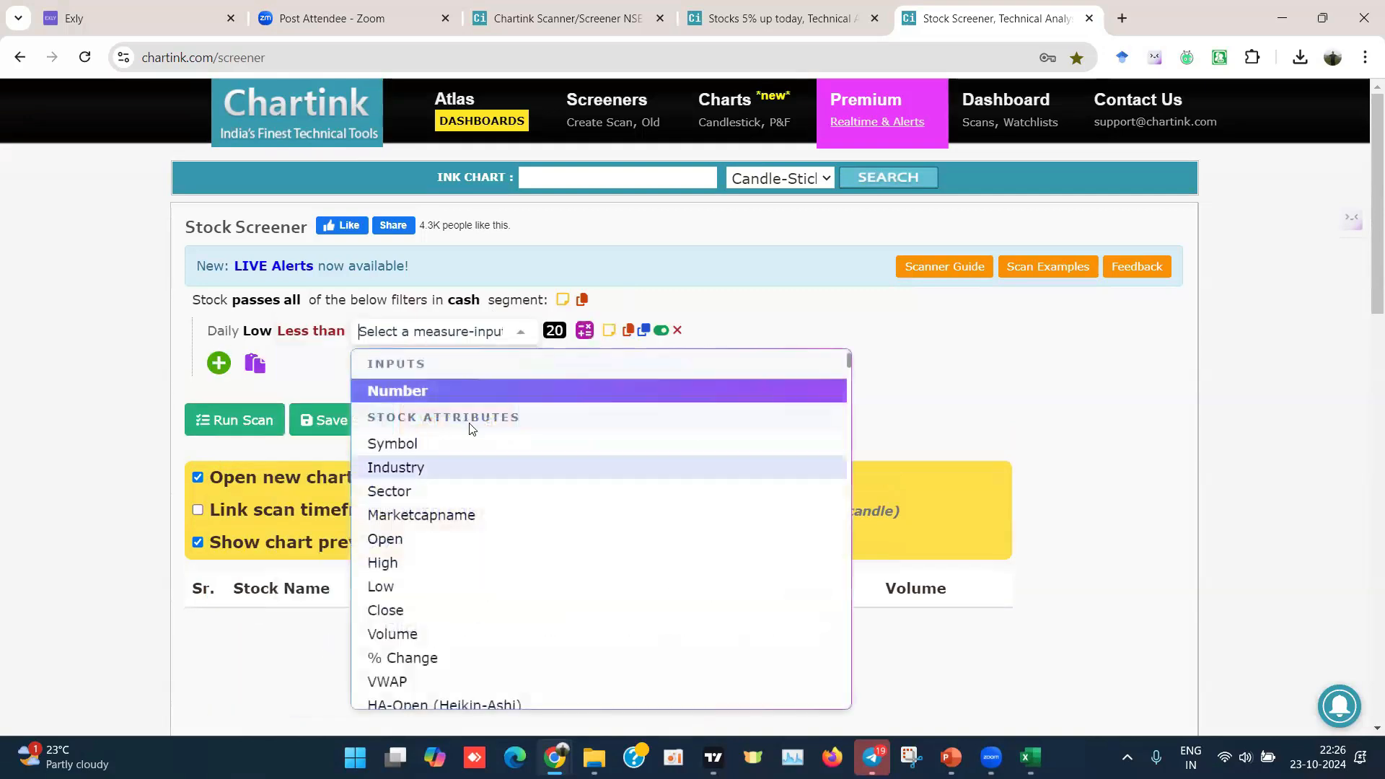
{"action": "type", "text": "min"}
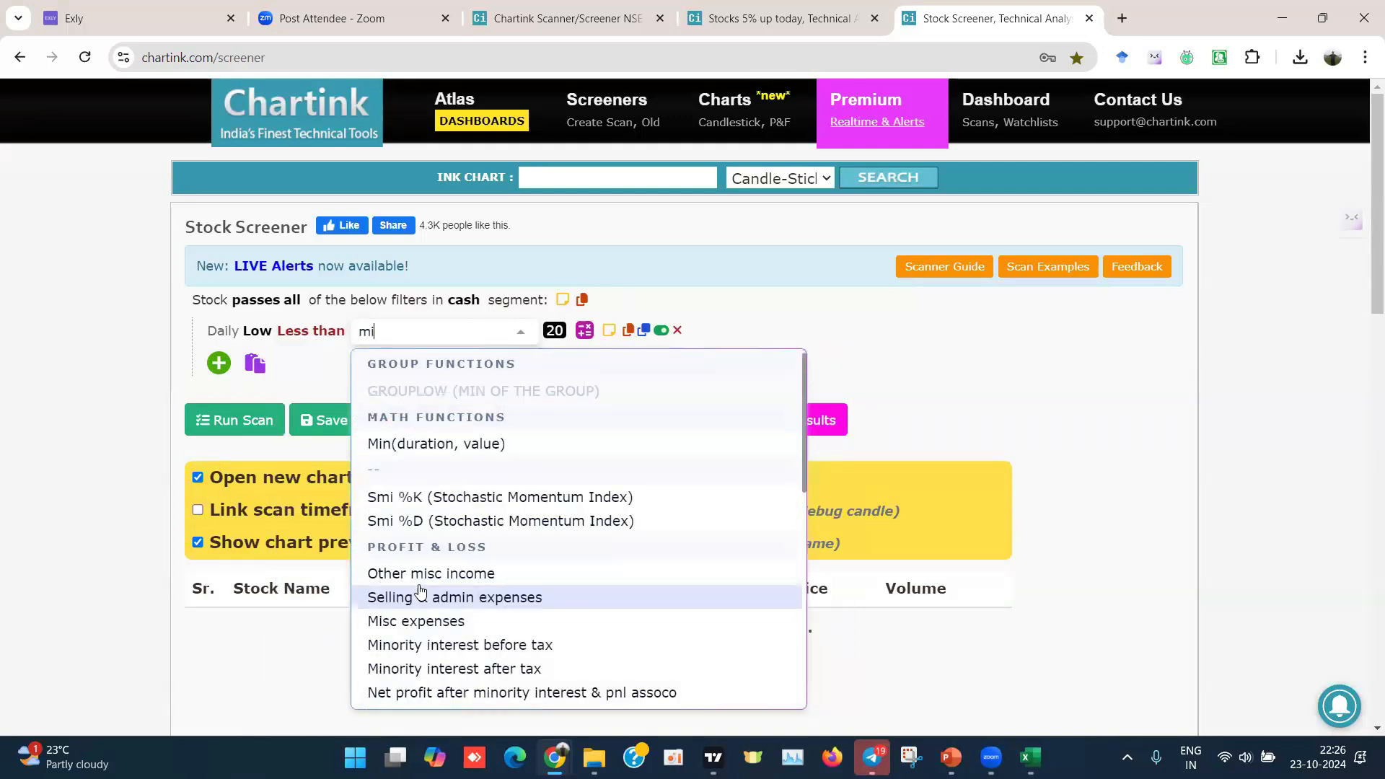
{"action": "left_click", "coordinate": [426, 444]}
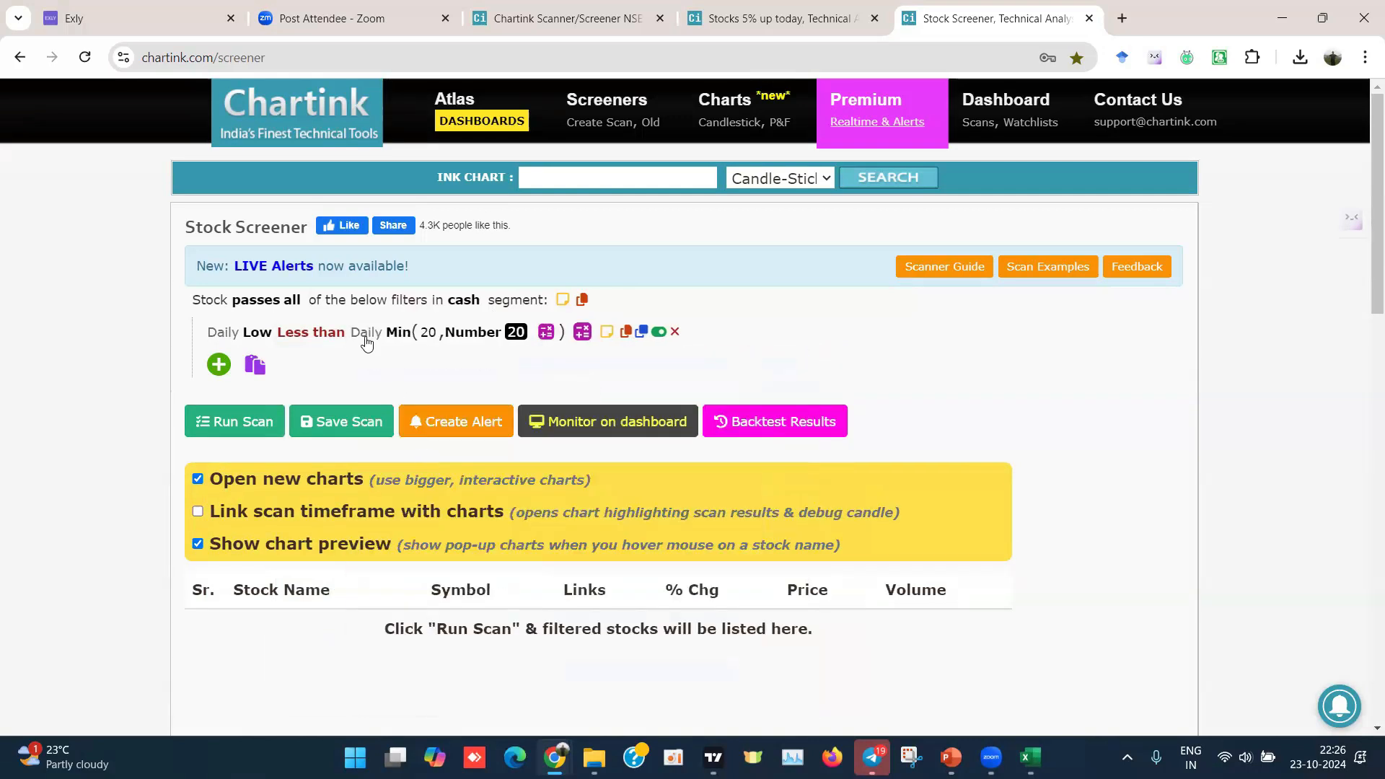
{"action": "left_click", "coordinate": [366, 334]}
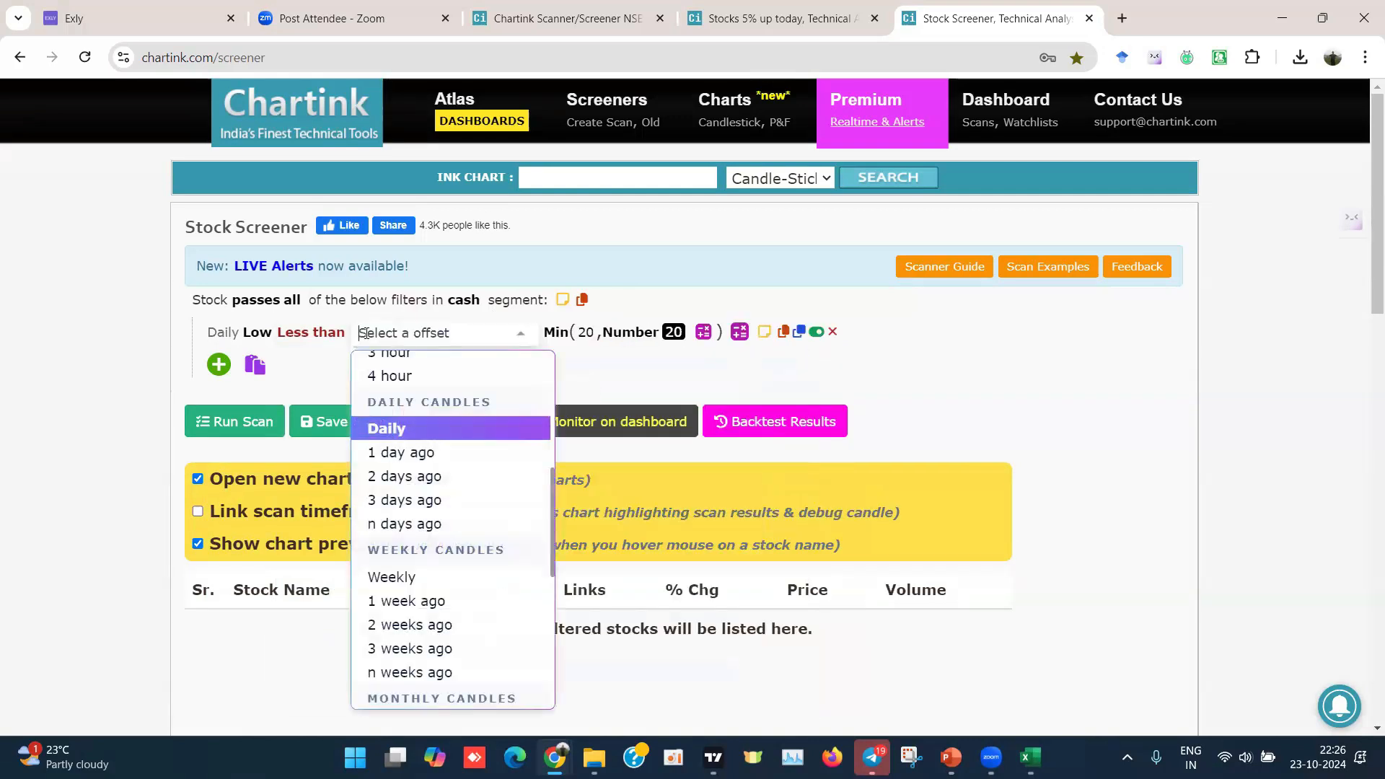
{"action": "left_click", "coordinate": [393, 452]}
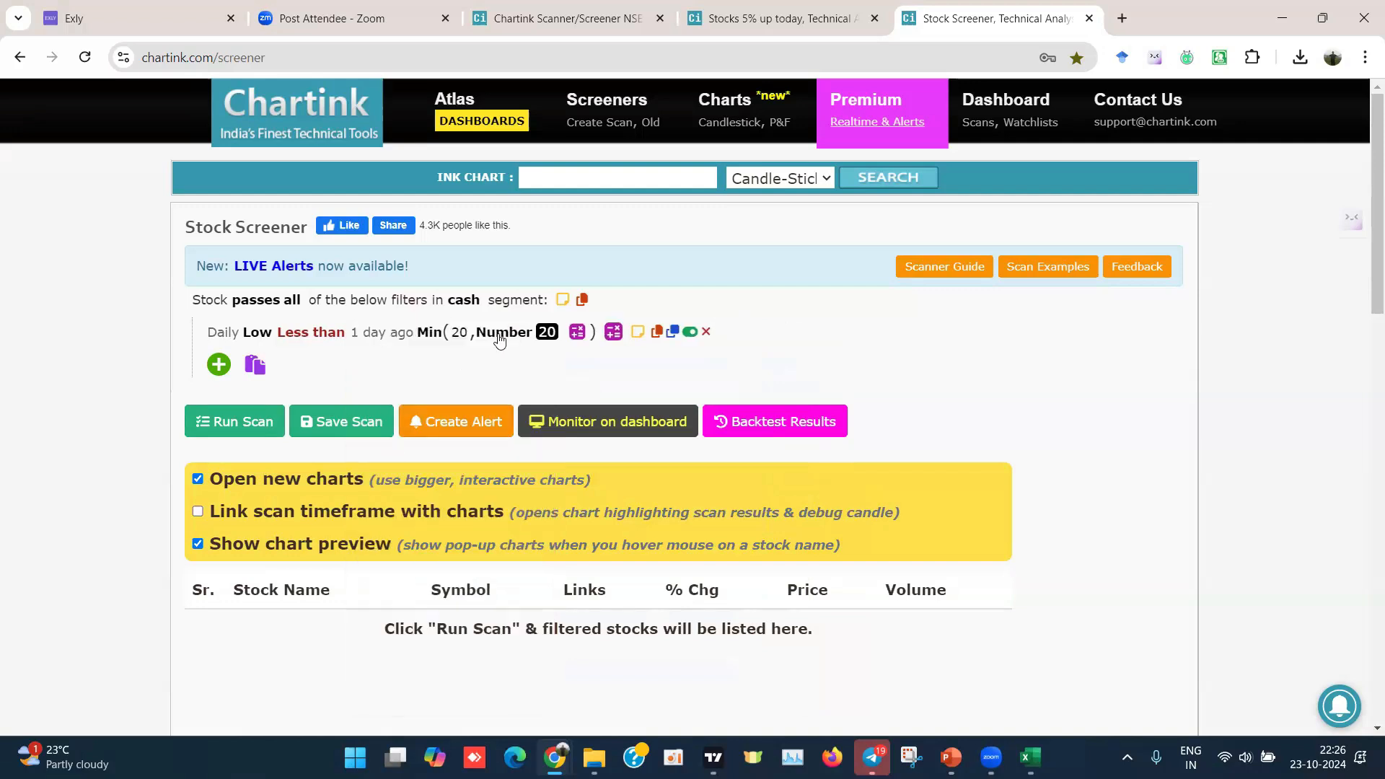
Step: Complete the Min function in the Daily Low condition with a duration of 120 and 1 day ago Low as its value
{"action": "left_click", "coordinate": [453, 334]}
{"action": "left_click", "coordinate": [454, 334]}
{"action": "left_click", "coordinate": [454, 334]}
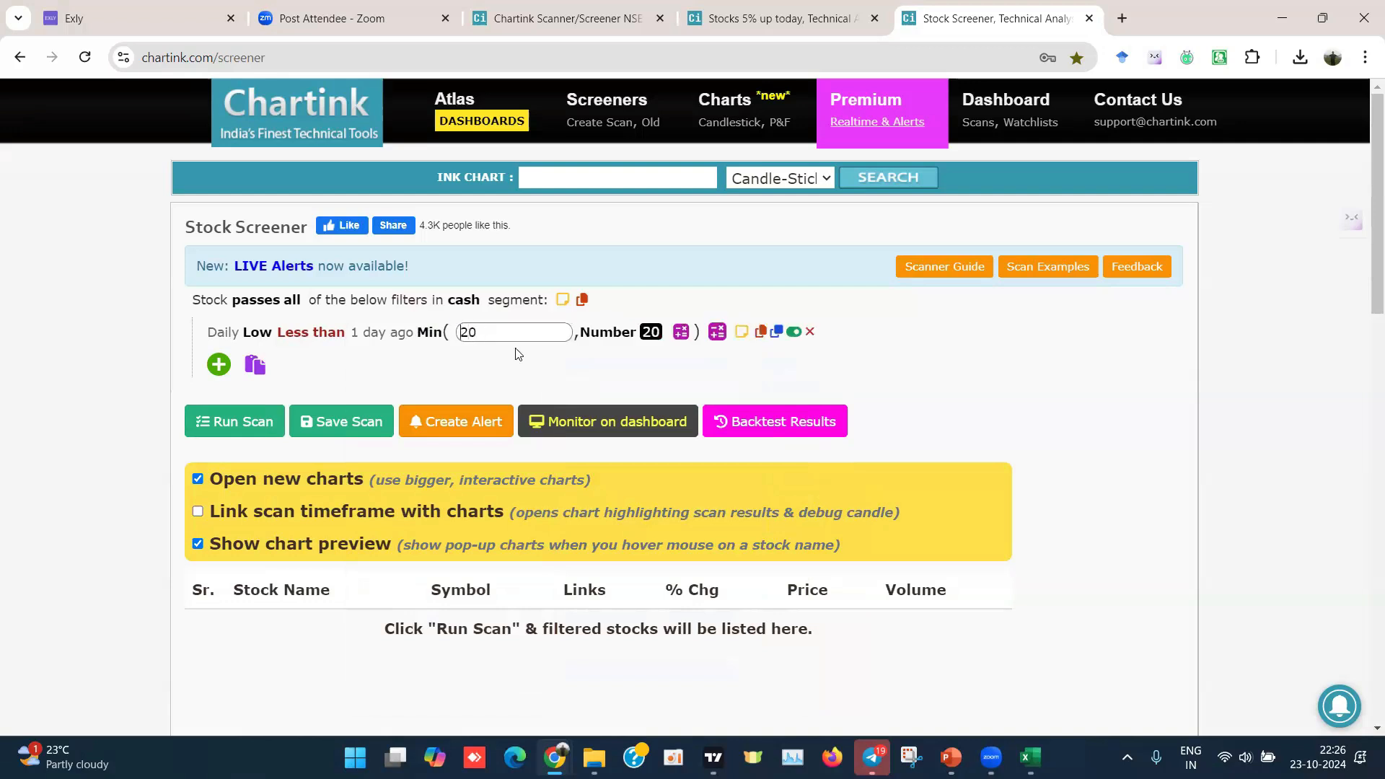
{"action": "type", "text": "1"}
{"action": "key", "text": "Return"}
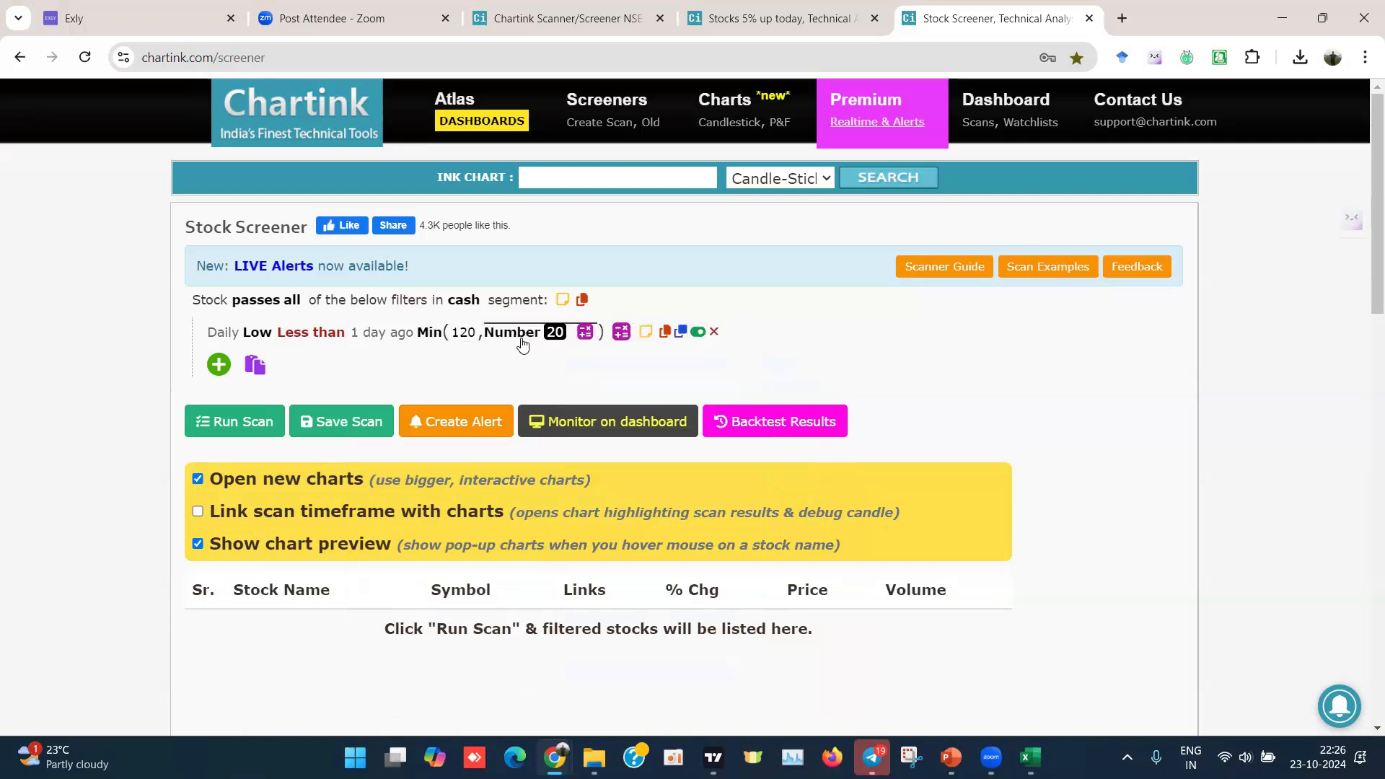
{"action": "left_click", "coordinate": [521, 337]}
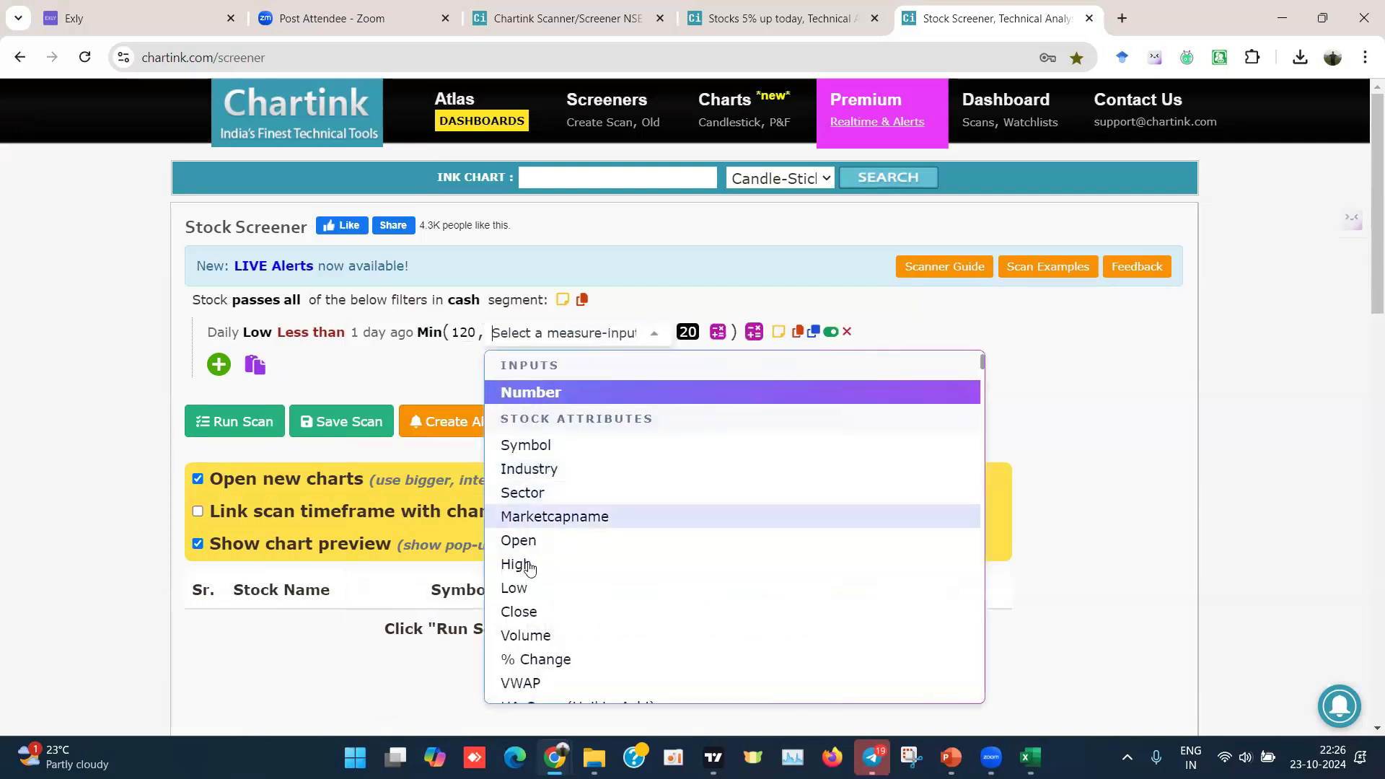
{"action": "left_click", "coordinate": [528, 590]}
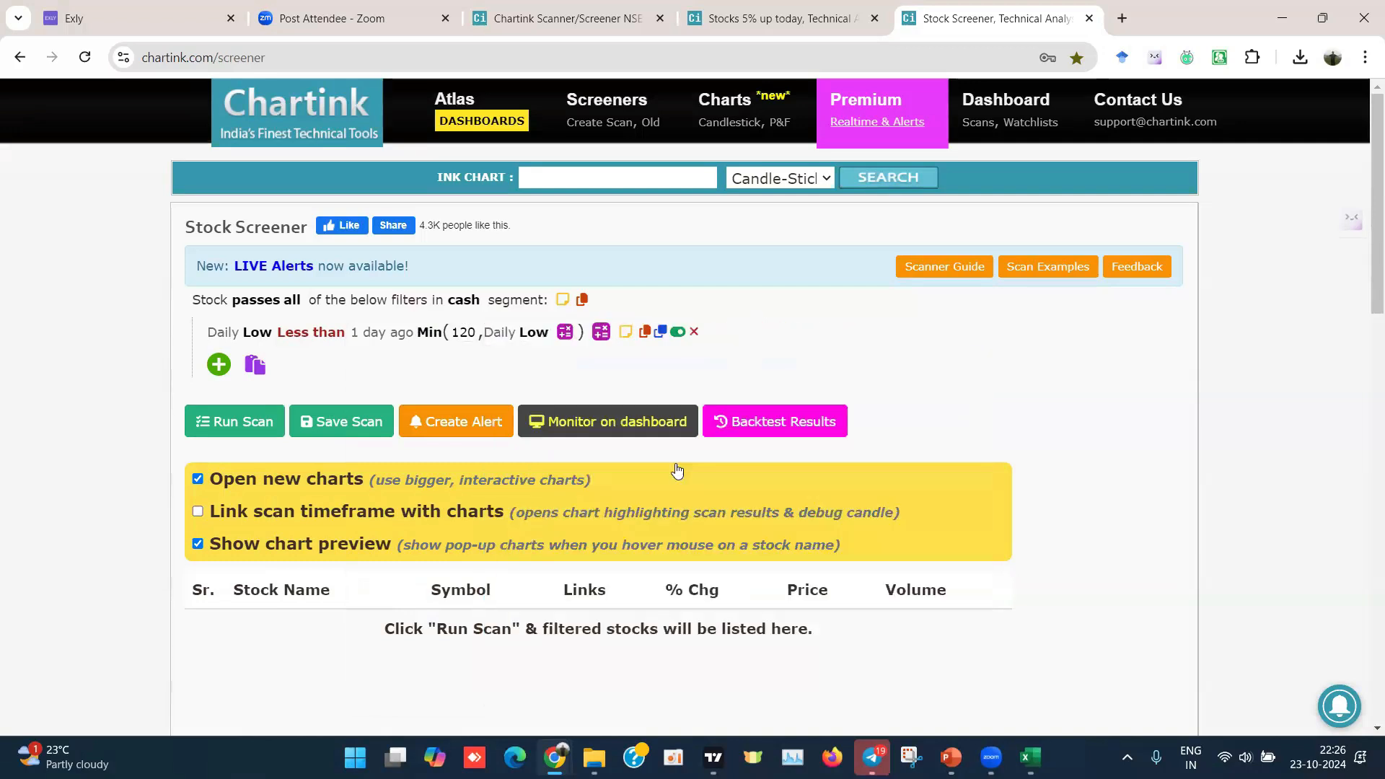
{"action": "left_click", "coordinate": [502, 336]}
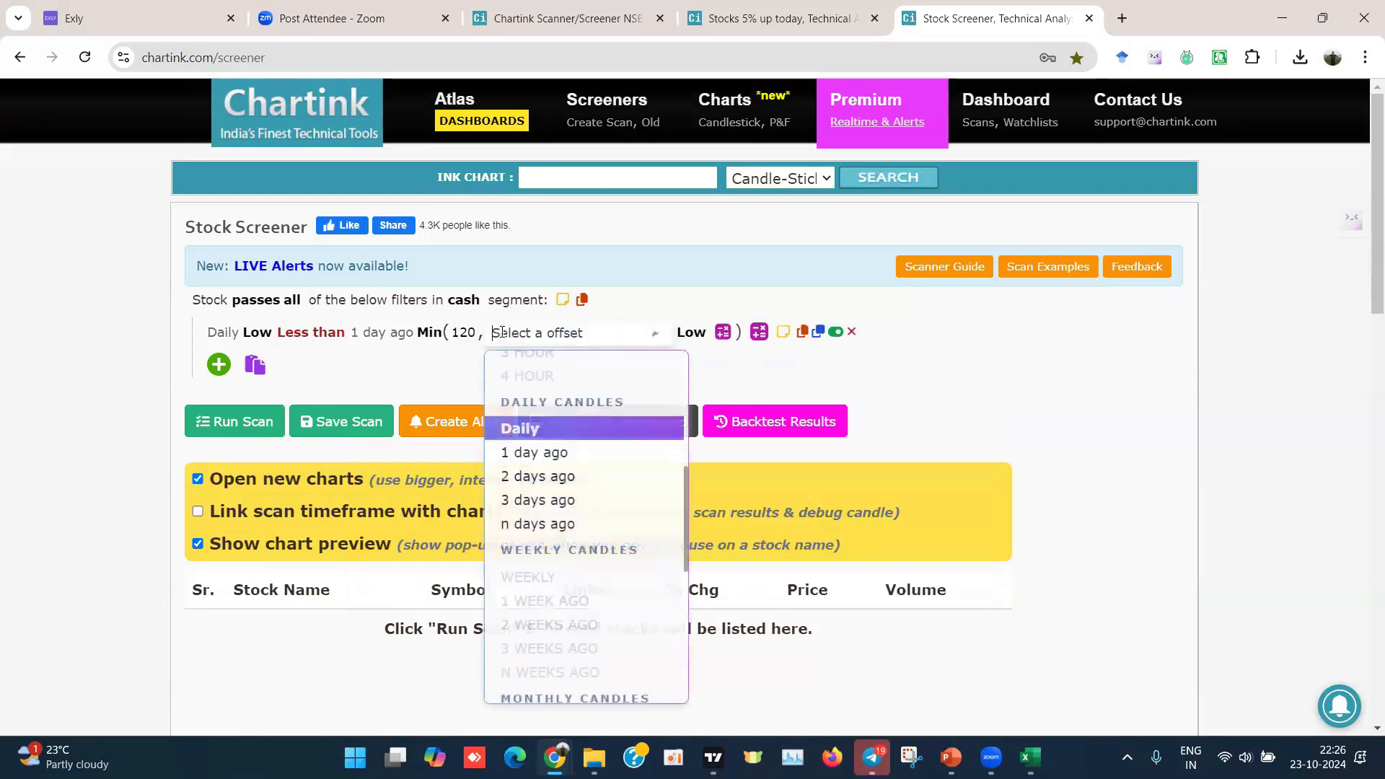
{"action": "left_click", "coordinate": [525, 454]}
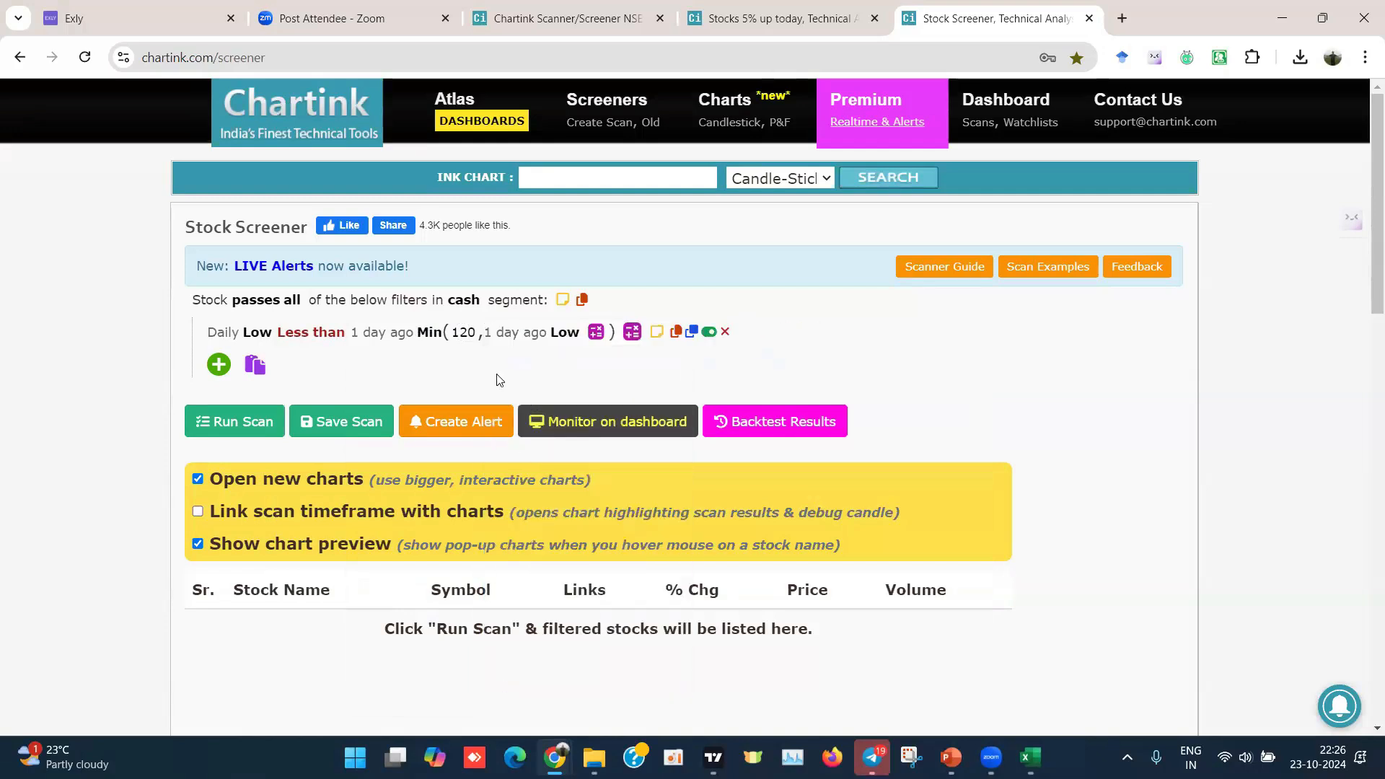
Step: Duplicate the filter condition and change the copy to compare Daily High with the Greater than operation
{"action": "left_click", "coordinate": [690, 331]}
{"action": "left_click", "coordinate": [266, 361]}
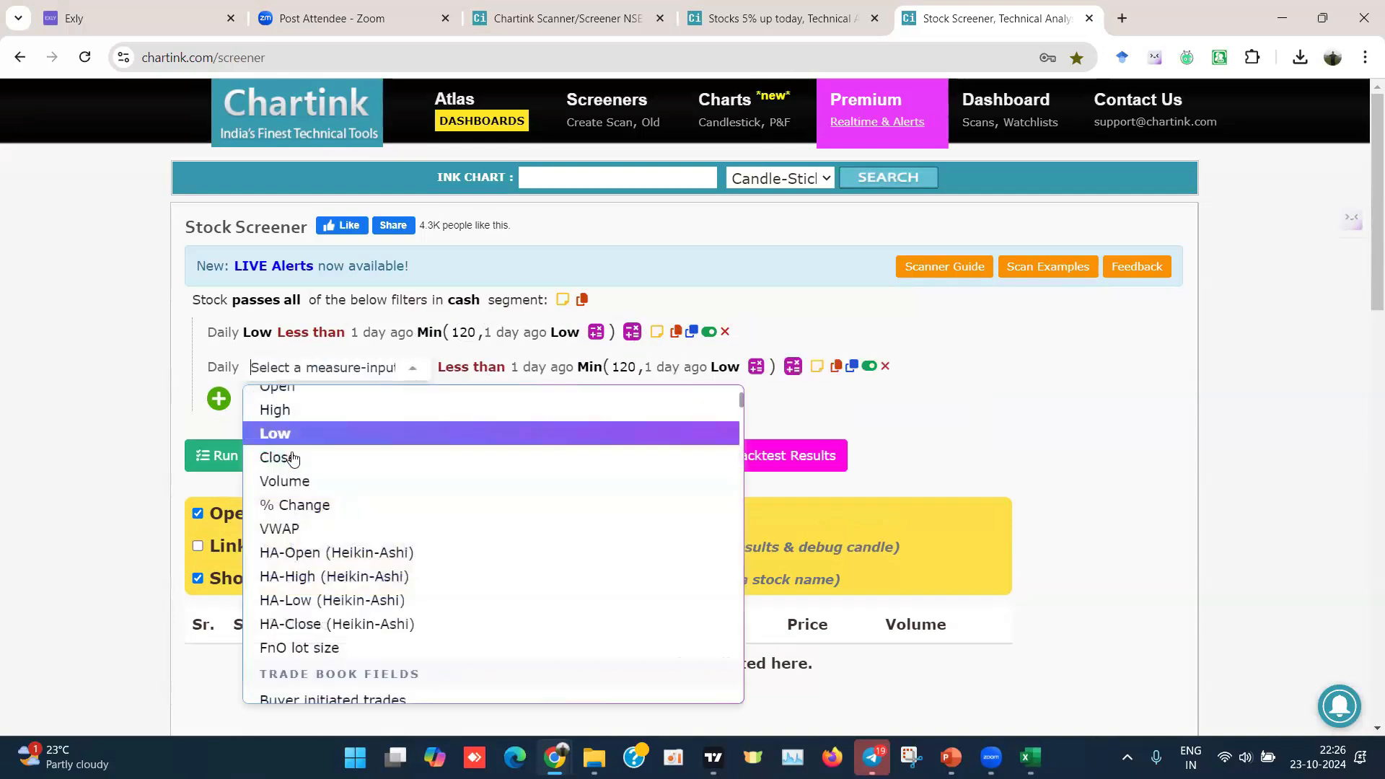
{"action": "left_click", "coordinate": [288, 397]}
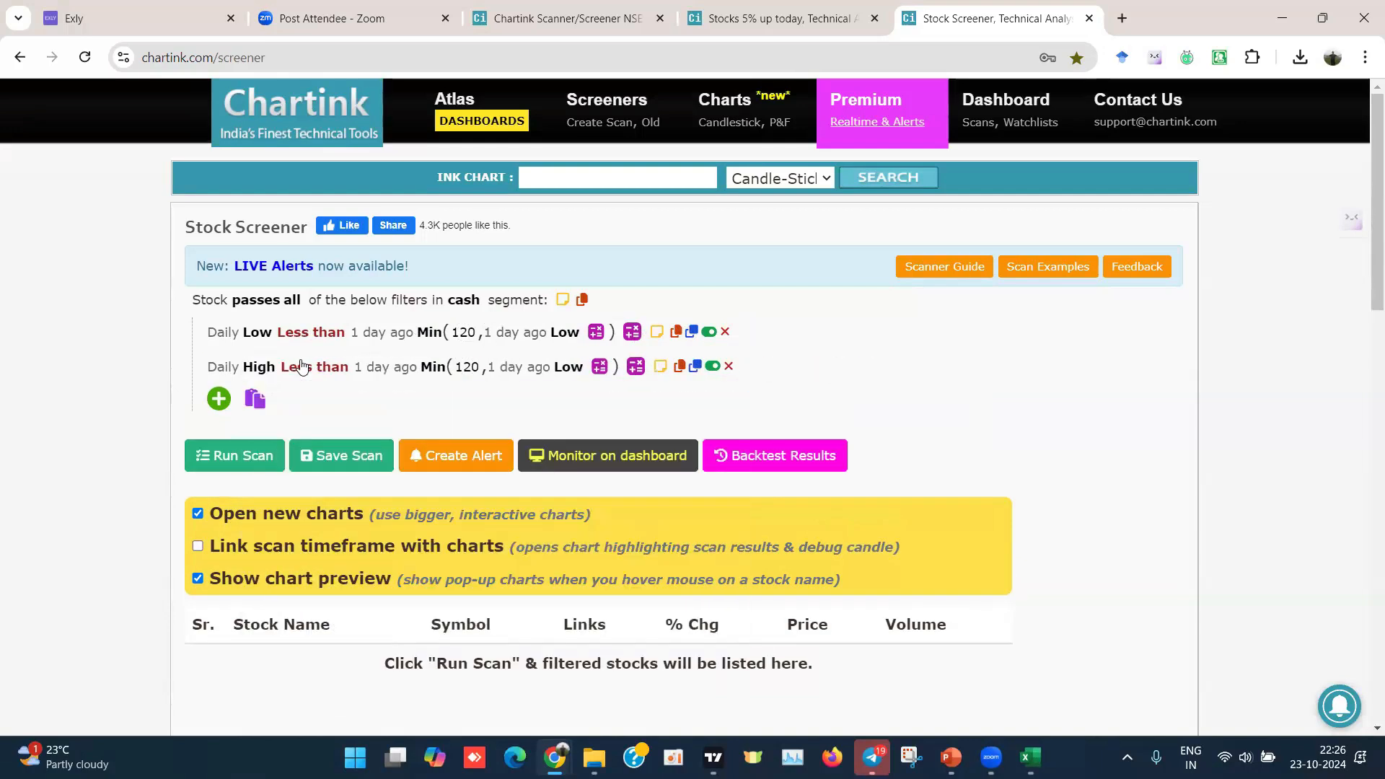
{"action": "left_click", "coordinate": [301, 361]}
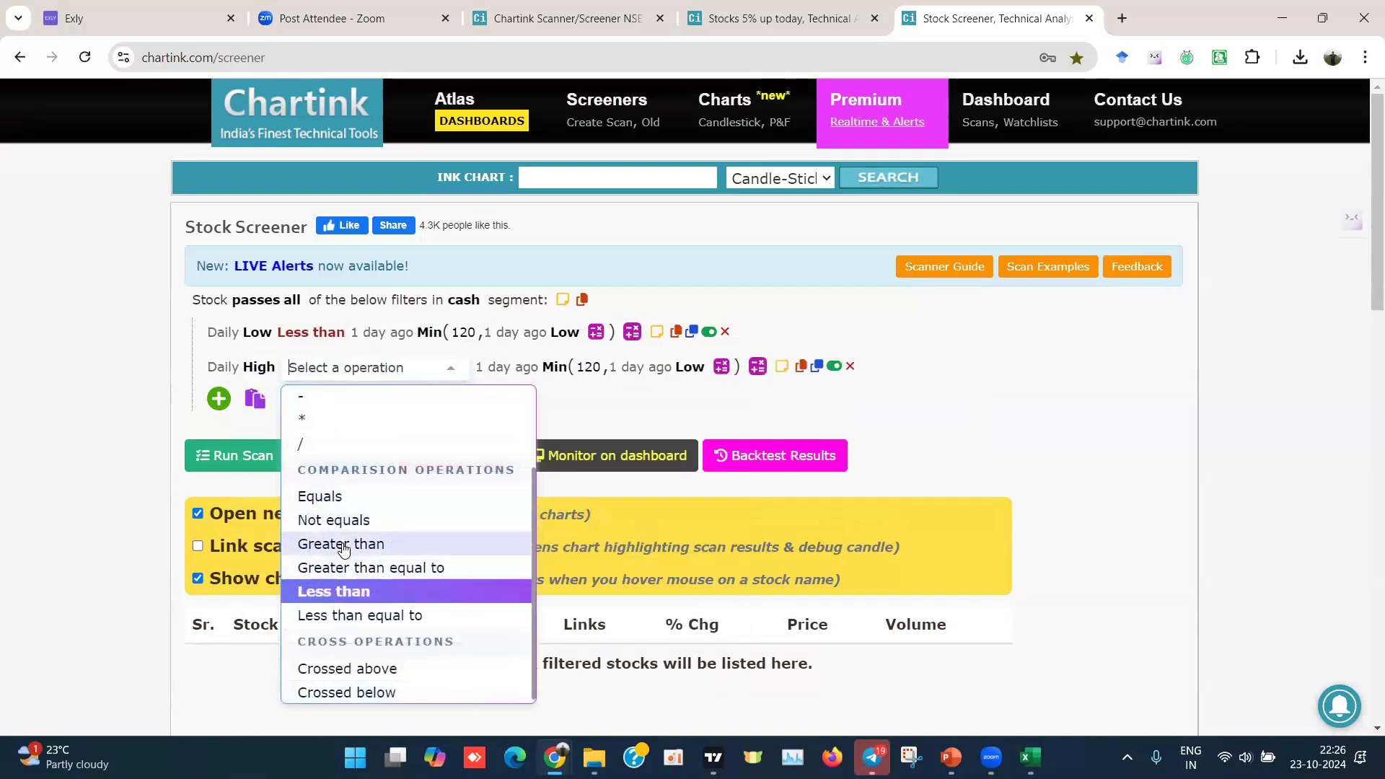
{"action": "left_click", "coordinate": [341, 544]}
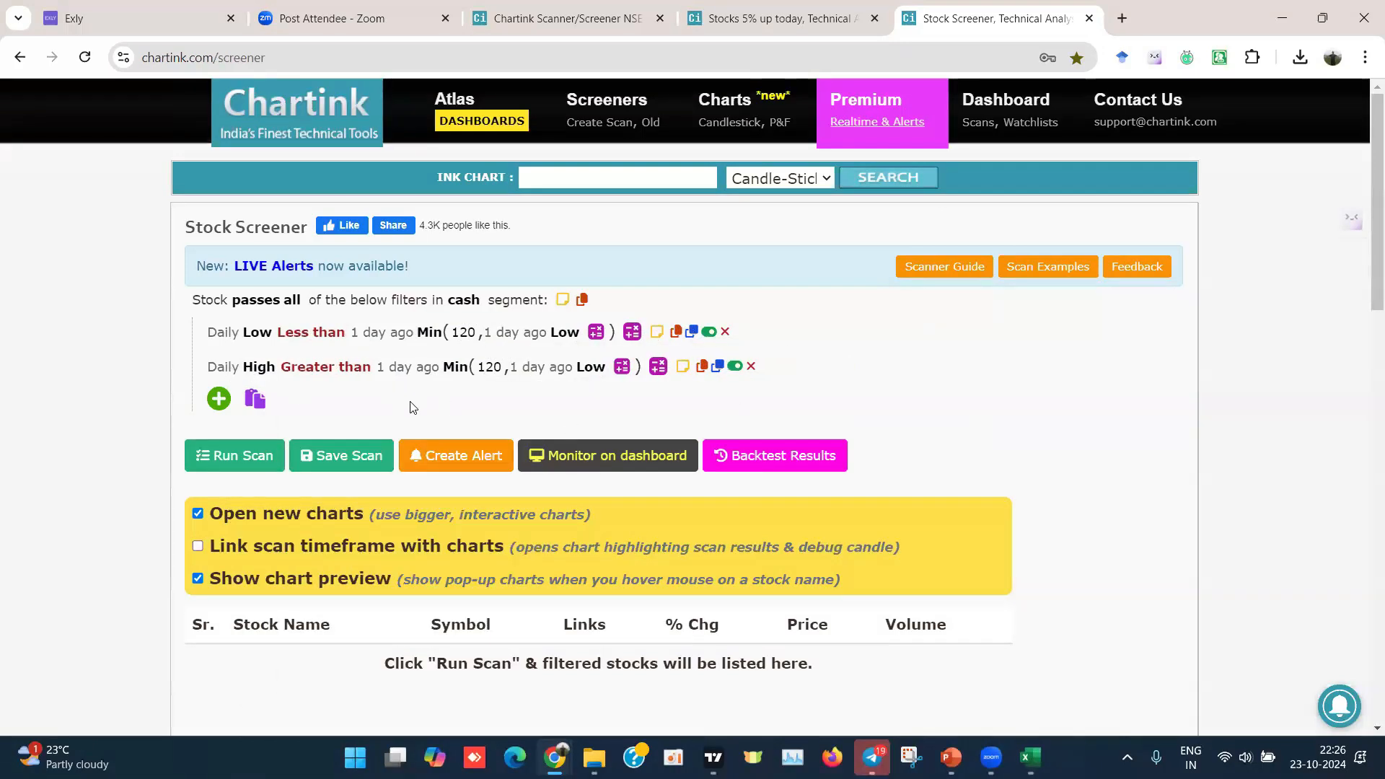
Step: Run the scan and preview the chart of Foods & Inns Ltd from the results
{"action": "left_click", "coordinate": [229, 455]}
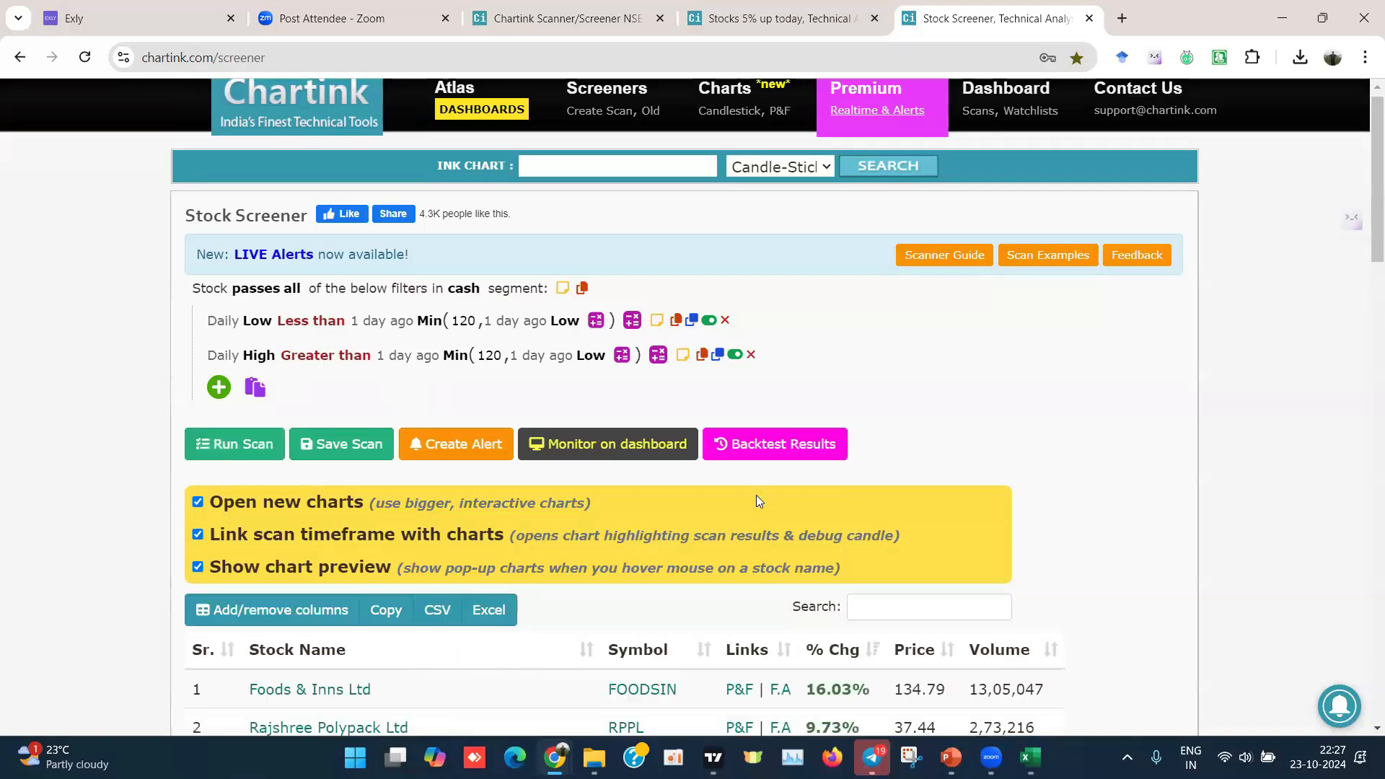
{"action": "scroll", "coordinate": [756, 497], "scroll_direction": "down", "scroll_amount": 5}
{"action": "scroll", "coordinate": [467, 472], "scroll_direction": "up", "scroll_amount": 2}
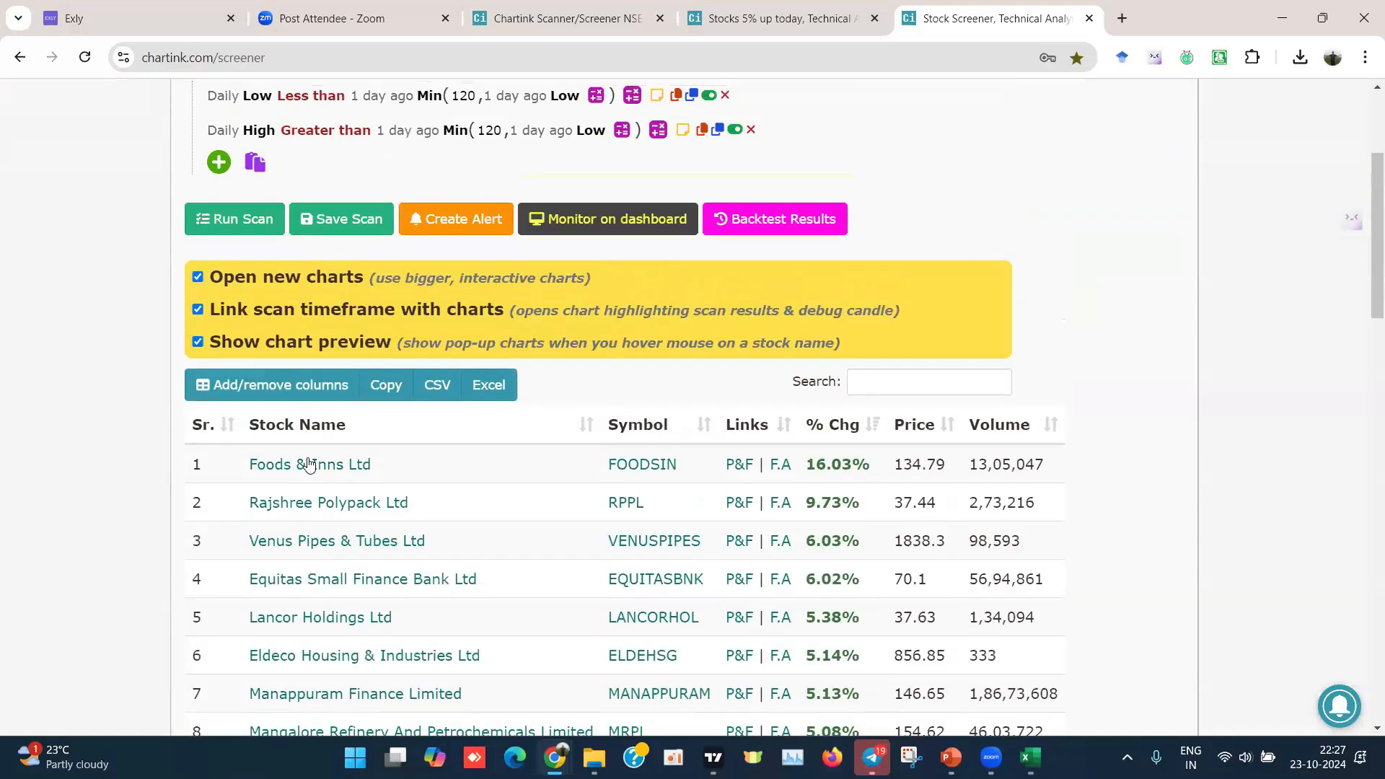
{"action": "mouse_move", "coordinate": [308, 462]}
{"action": "scroll", "coordinate": [651, 357], "scroll_direction": "up", "scroll_amount": 3}
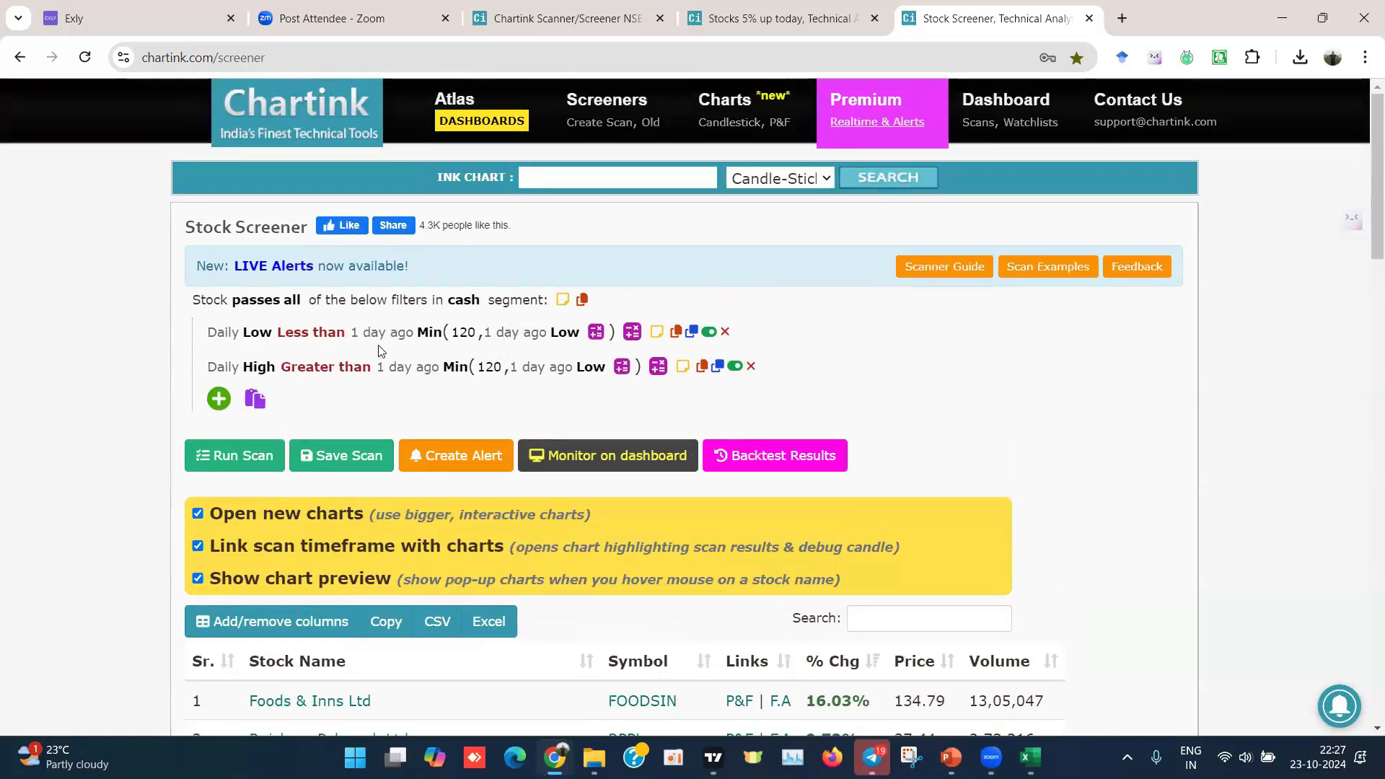
Step: Try the Daily offset for Low inside Min in both conditions, and rerun the scan
{"action": "left_click", "coordinate": [500, 333]}
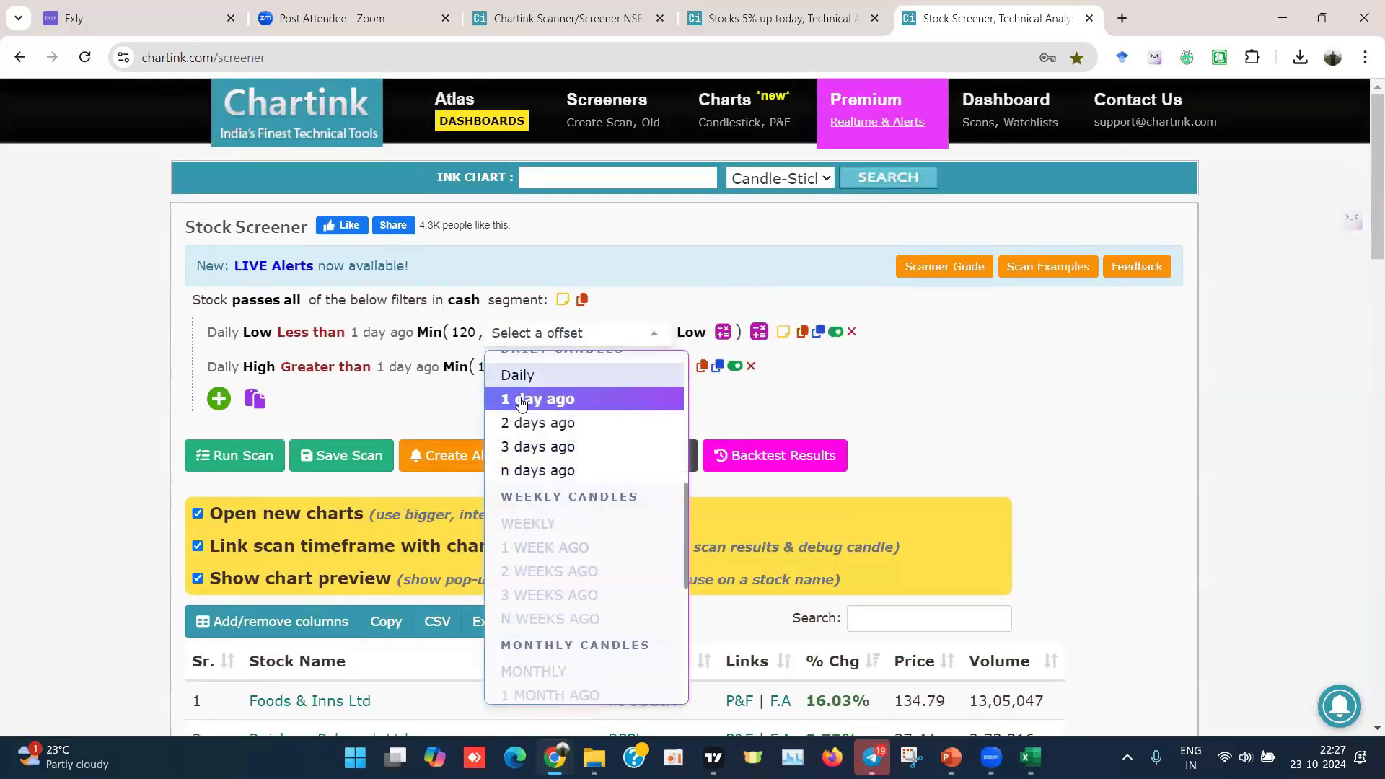
{"action": "left_click", "coordinate": [524, 377]}
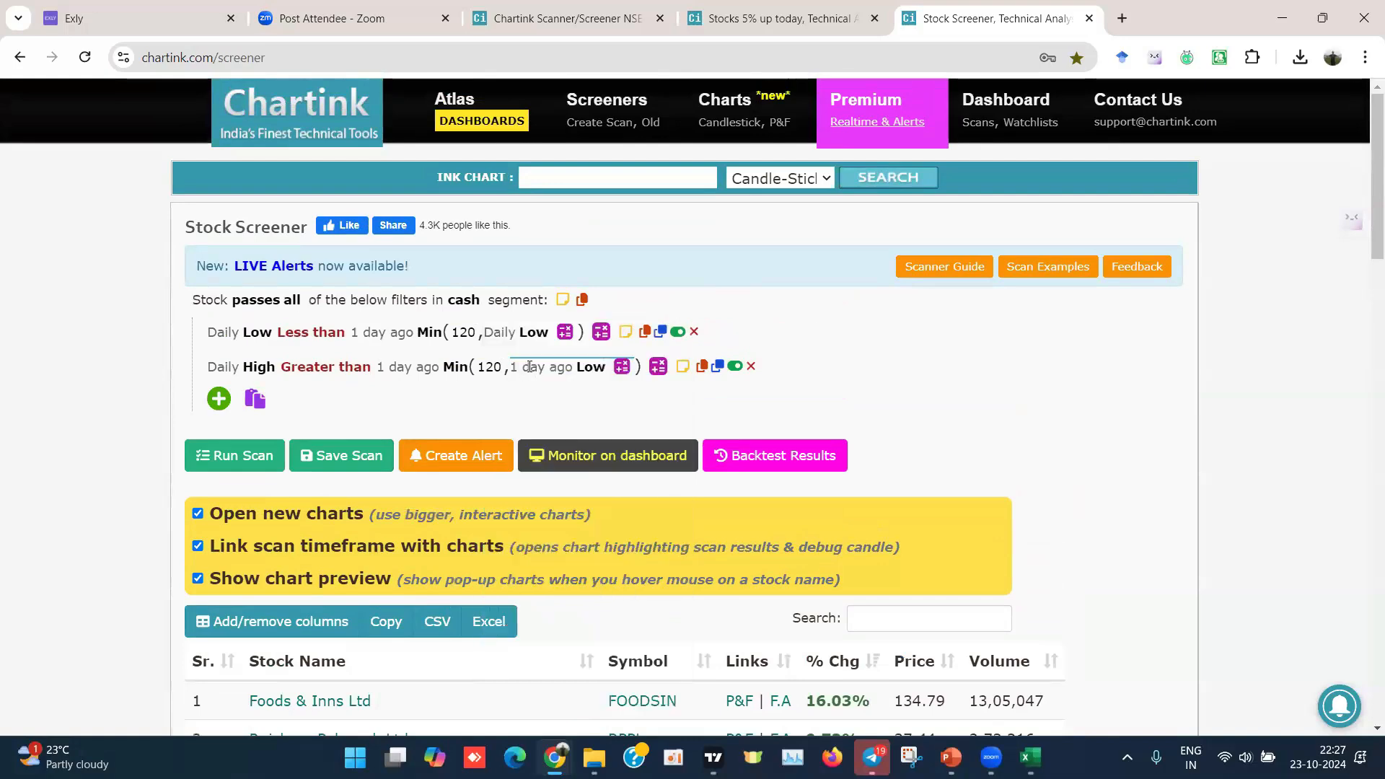
{"action": "left_click", "coordinate": [529, 367]}
{"action": "left_click", "coordinate": [541, 410]}
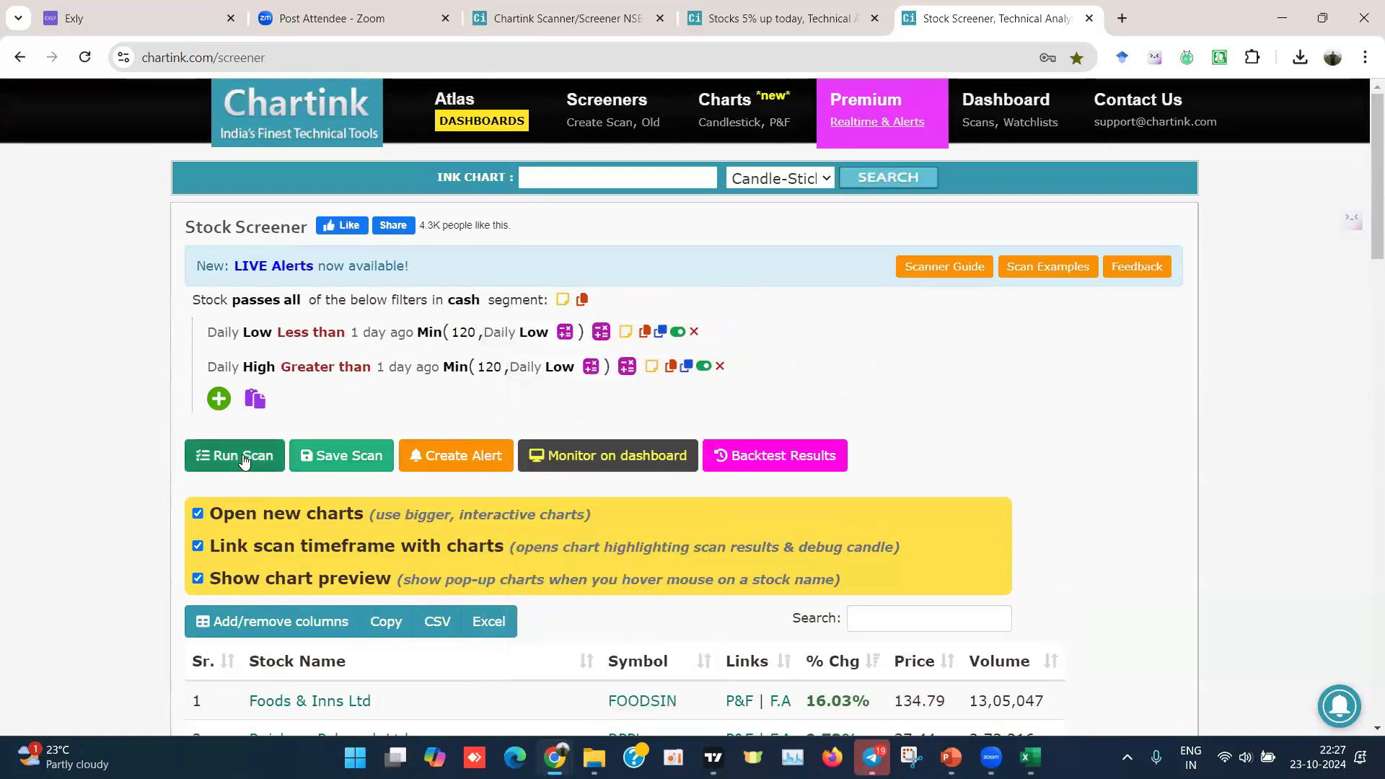
{"action": "left_click", "coordinate": [243, 456]}
{"action": "scroll", "coordinate": [738, 504], "scroll_direction": "down", "scroll_amount": 2}
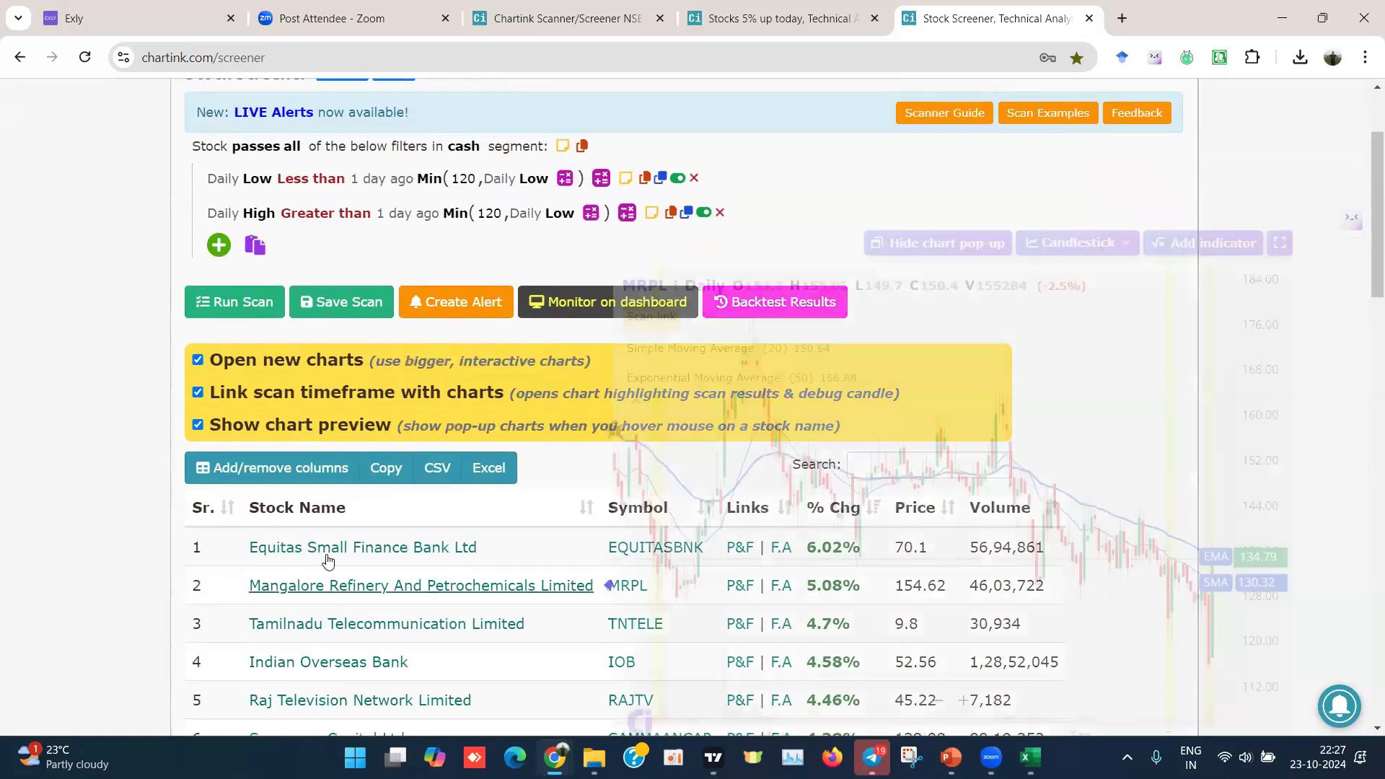
{"action": "mouse_move", "coordinate": [328, 548]}
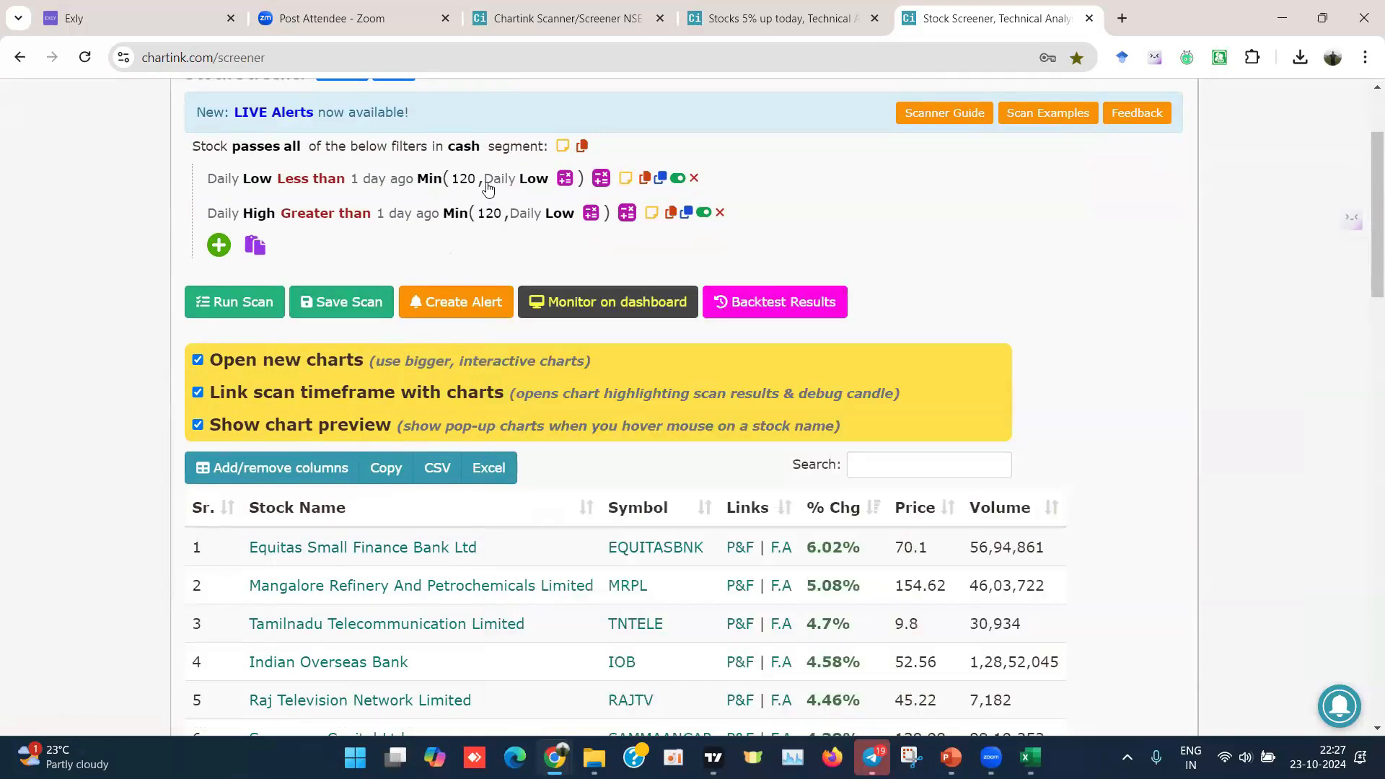
Step: Set the offset of Low inside Min to 1 day ago in both conditions and rerun the scan
{"action": "left_click", "coordinate": [489, 178]}
{"action": "left_click", "coordinate": [517, 304]}
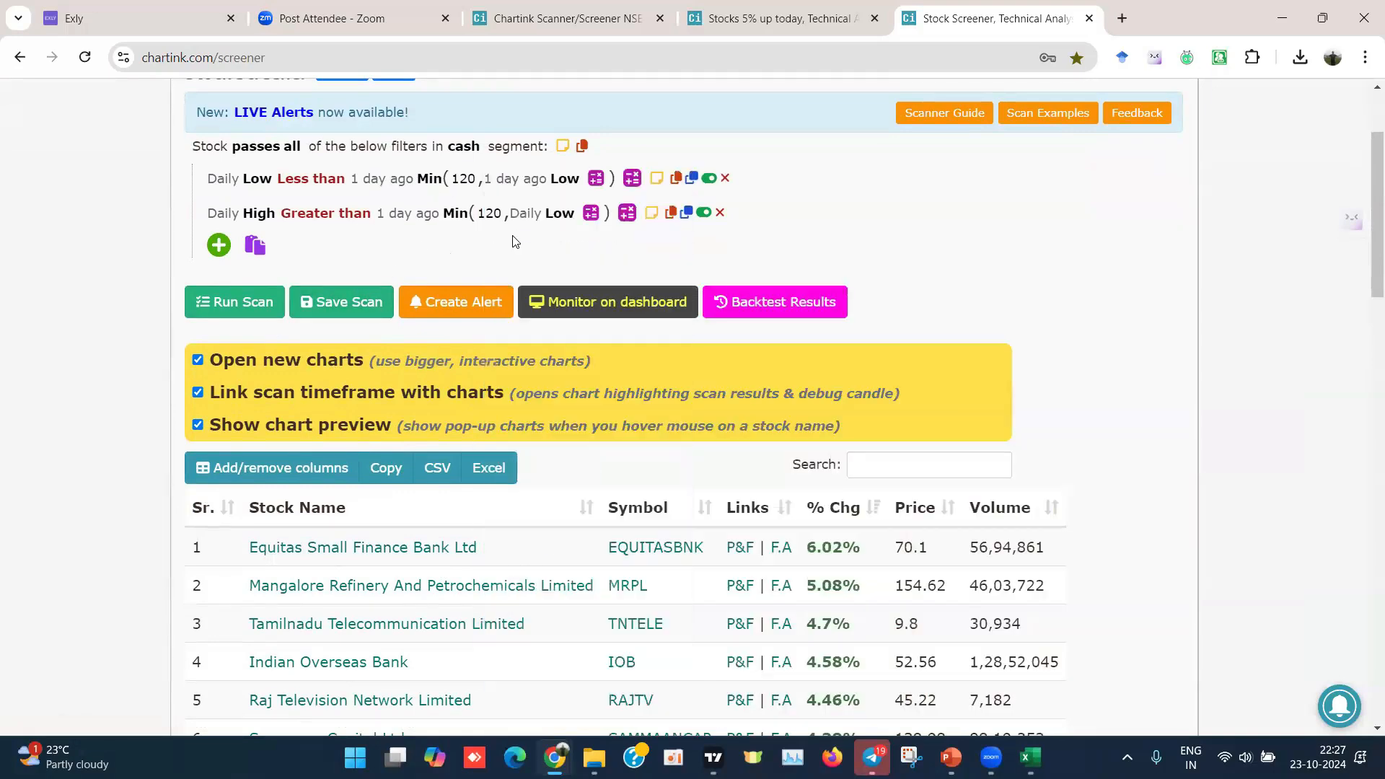
{"action": "left_click", "coordinate": [523, 214]}
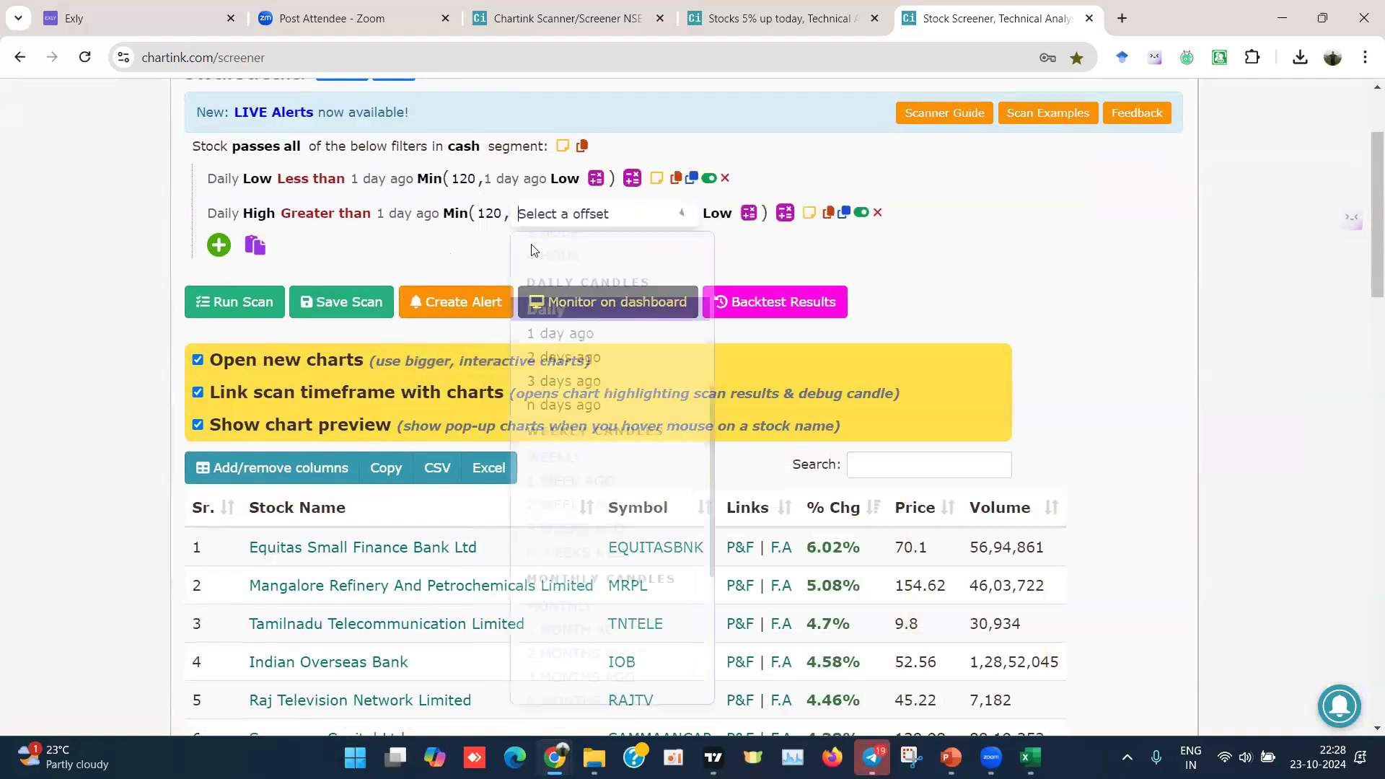
{"action": "left_click", "coordinate": [547, 334]}
{"action": "left_click", "coordinate": [248, 304]}
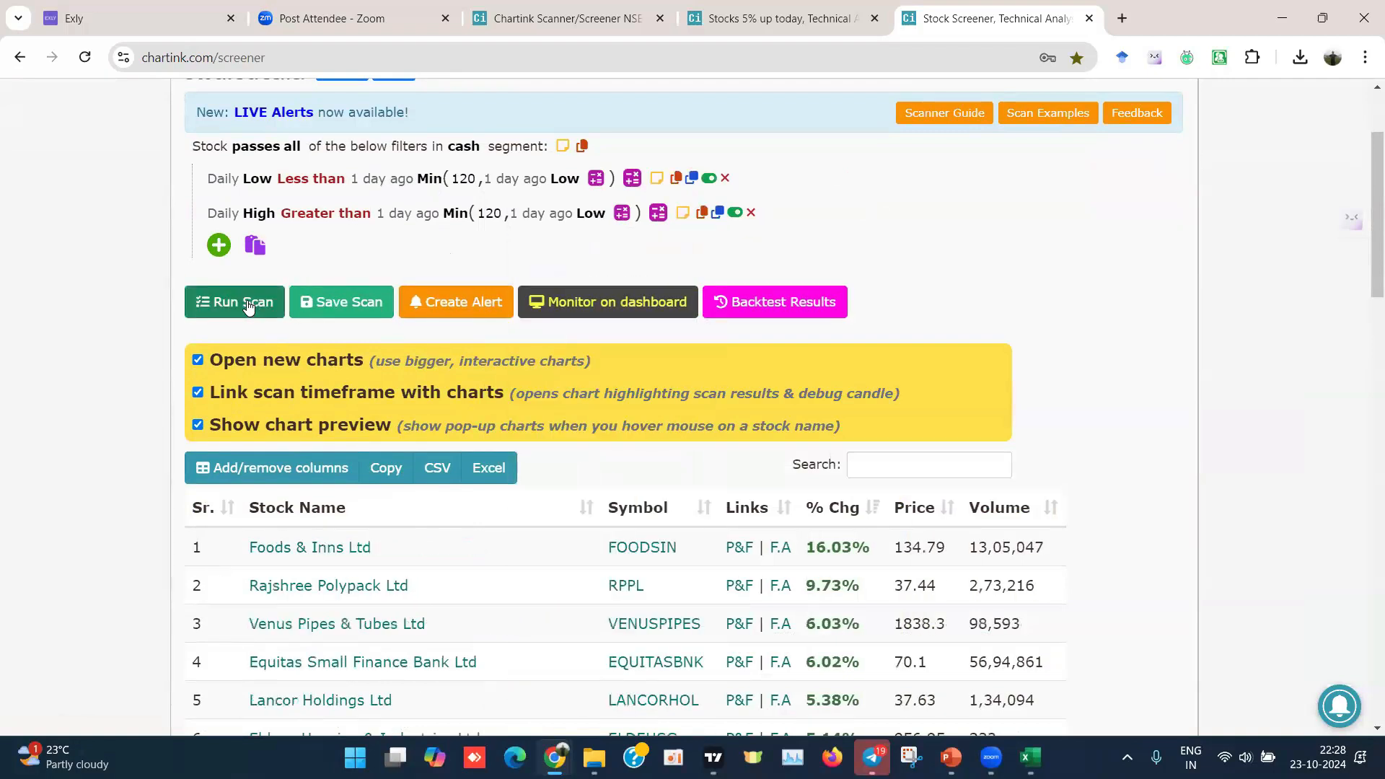
Step: Examine the daily chart preview of Rajshree Polypack (RPPL) around the highlighted scan candles and over the preceding months
{"action": "scroll", "coordinate": [621, 362], "scroll_direction": "down", "scroll_amount": 3}
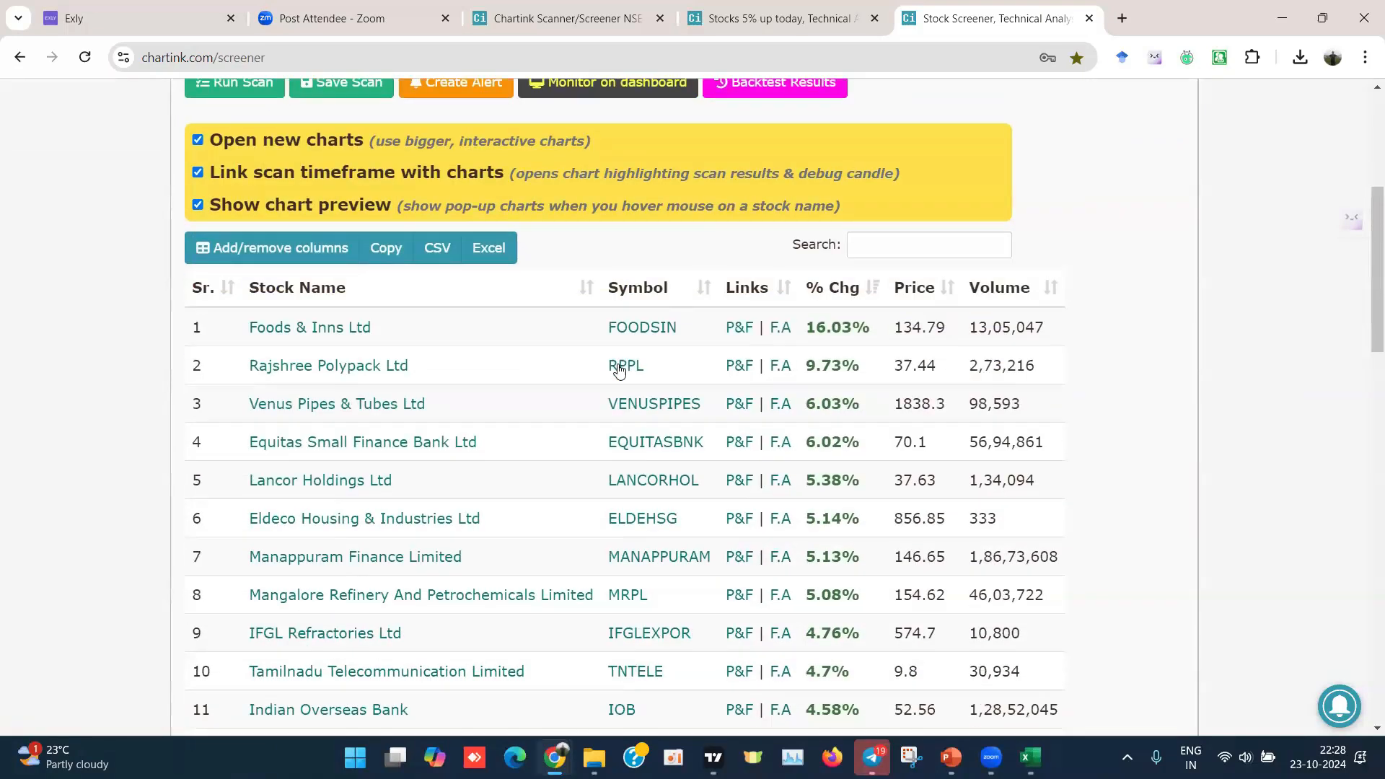
{"action": "mouse_move", "coordinate": [625, 363]}
{"action": "scroll", "coordinate": [949, 465], "scroll_direction": "down", "scroll_amount": 5}
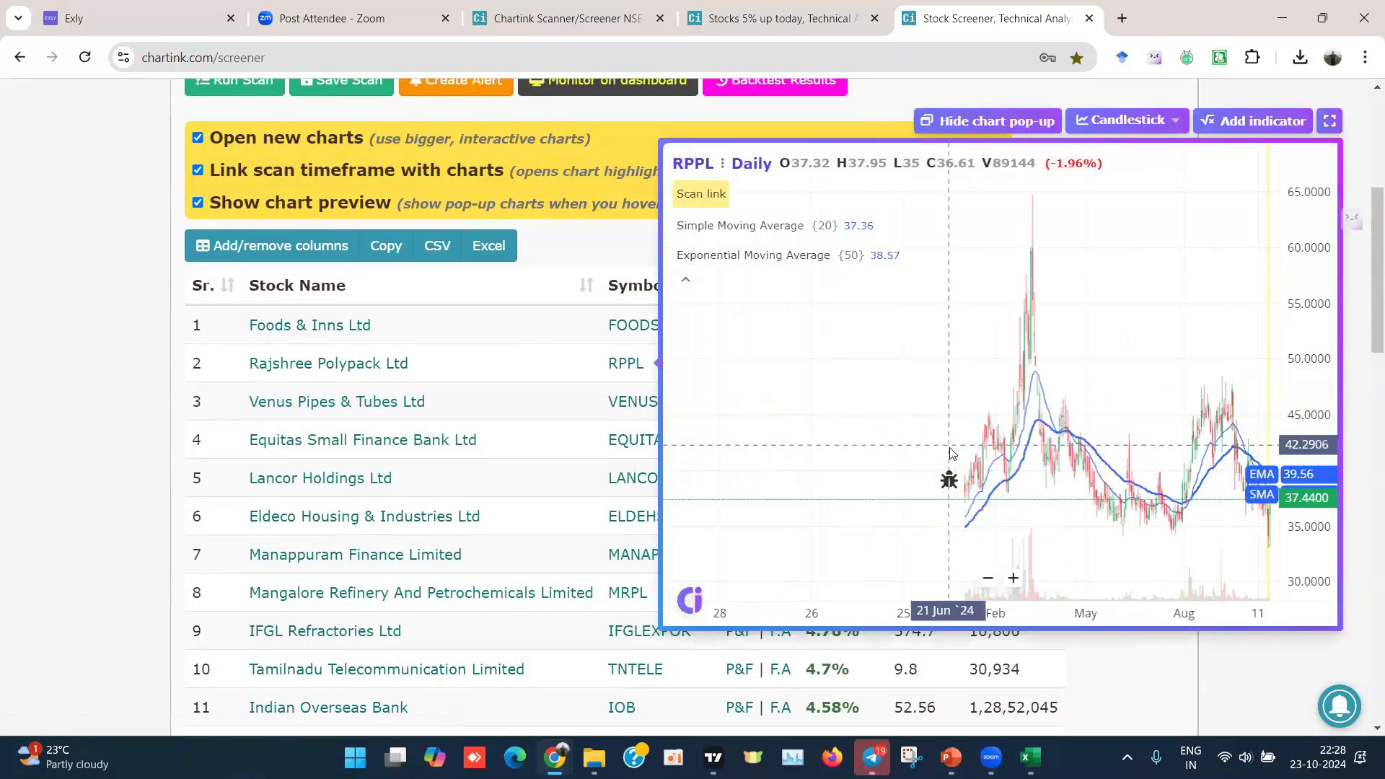
{"action": "scroll", "coordinate": [1072, 484], "scroll_direction": "up", "scroll_amount": 5}
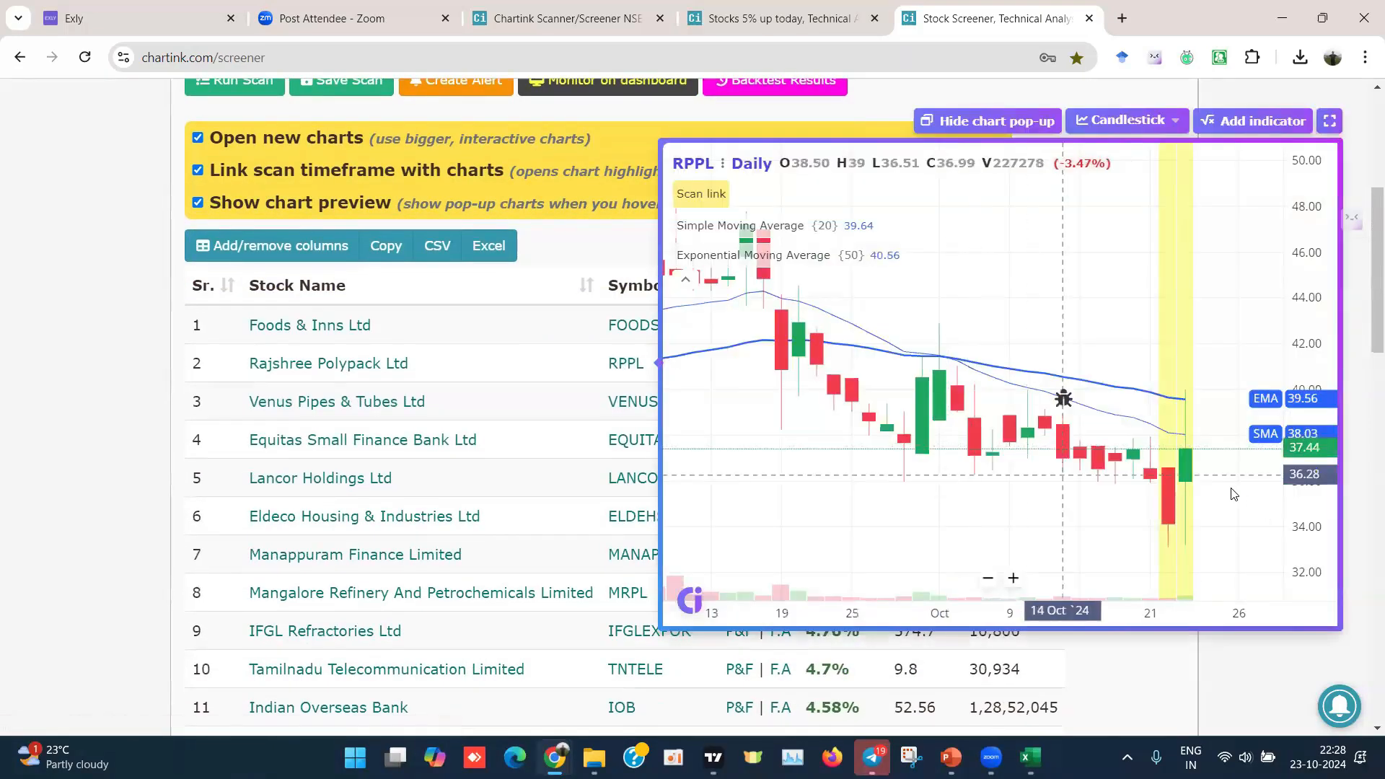
{"action": "scroll", "coordinate": [1066, 527], "scroll_direction": "down", "scroll_amount": 2}
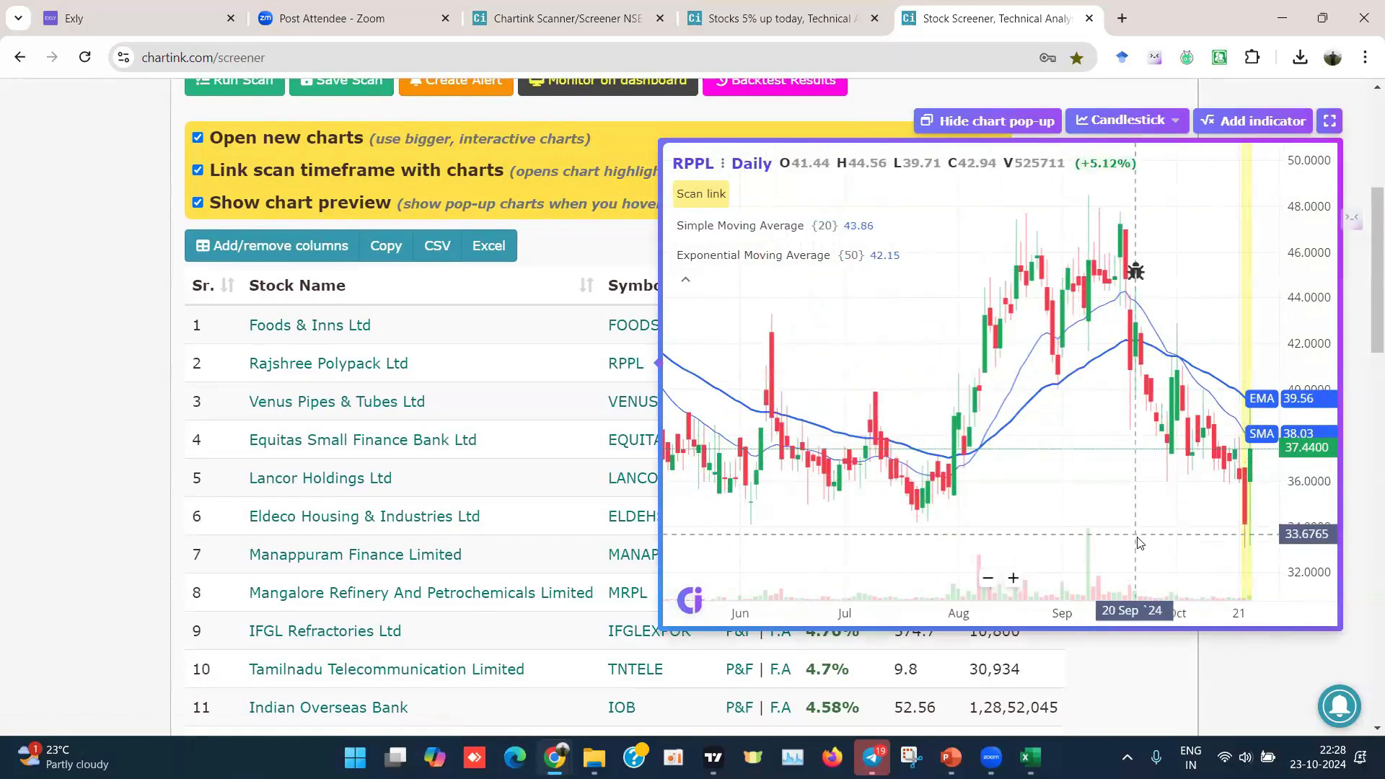
{"action": "scroll", "coordinate": [1135, 534], "scroll_direction": "down", "scroll_amount": 5}
{"action": "scroll", "coordinate": [1198, 494], "scroll_direction": "up", "scroll_amount": 5}
{"action": "scroll", "coordinate": [1199, 494], "scroll_direction": "up", "scroll_amount": 2}
{"action": "scroll", "coordinate": [1153, 519], "scroll_direction": "down", "scroll_amount": 6}
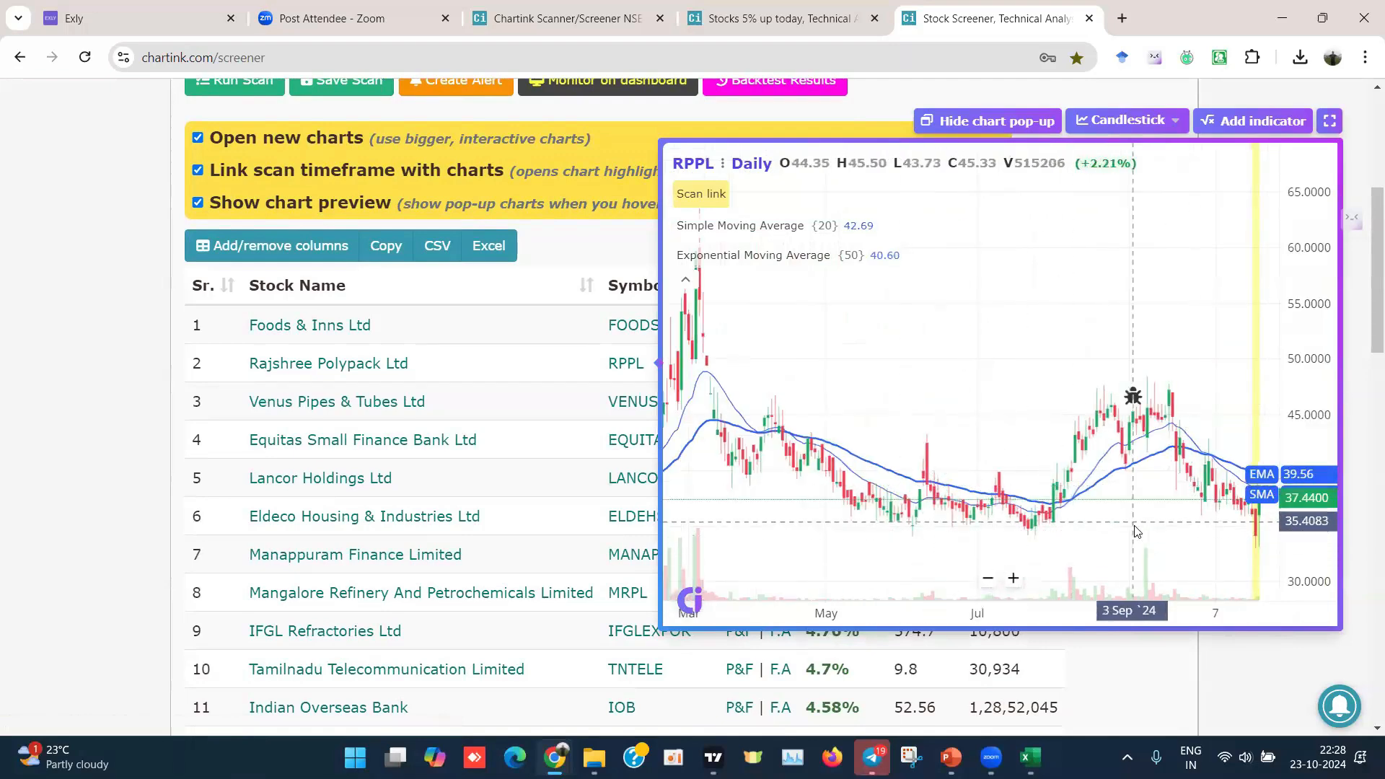
{"action": "scroll", "coordinate": [1134, 530], "scroll_direction": "right", "scroll_amount": 2}
{"action": "scroll", "coordinate": [1135, 531], "scroll_direction": "right", "scroll_amount": 1}
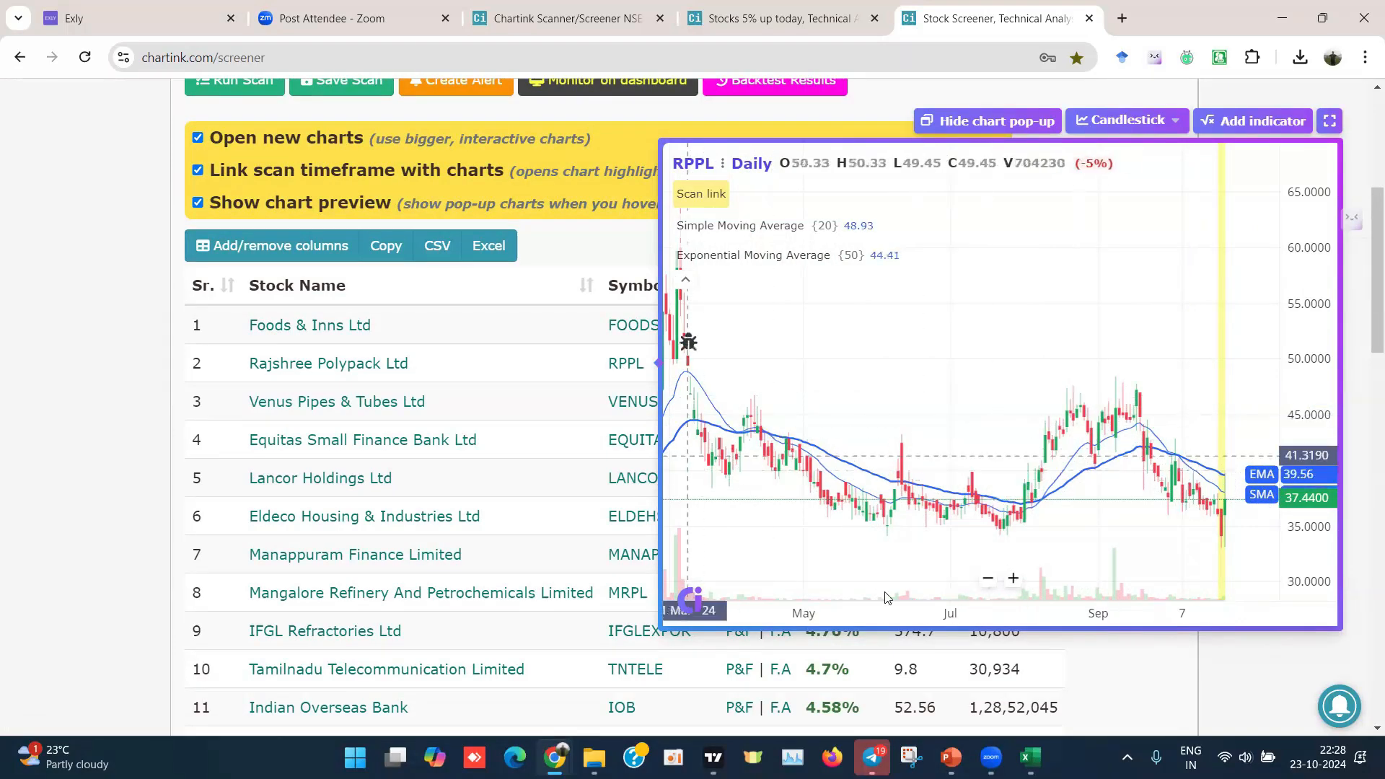
{"action": "scroll", "coordinate": [1026, 442], "scroll_direction": "down", "scroll_amount": 2}
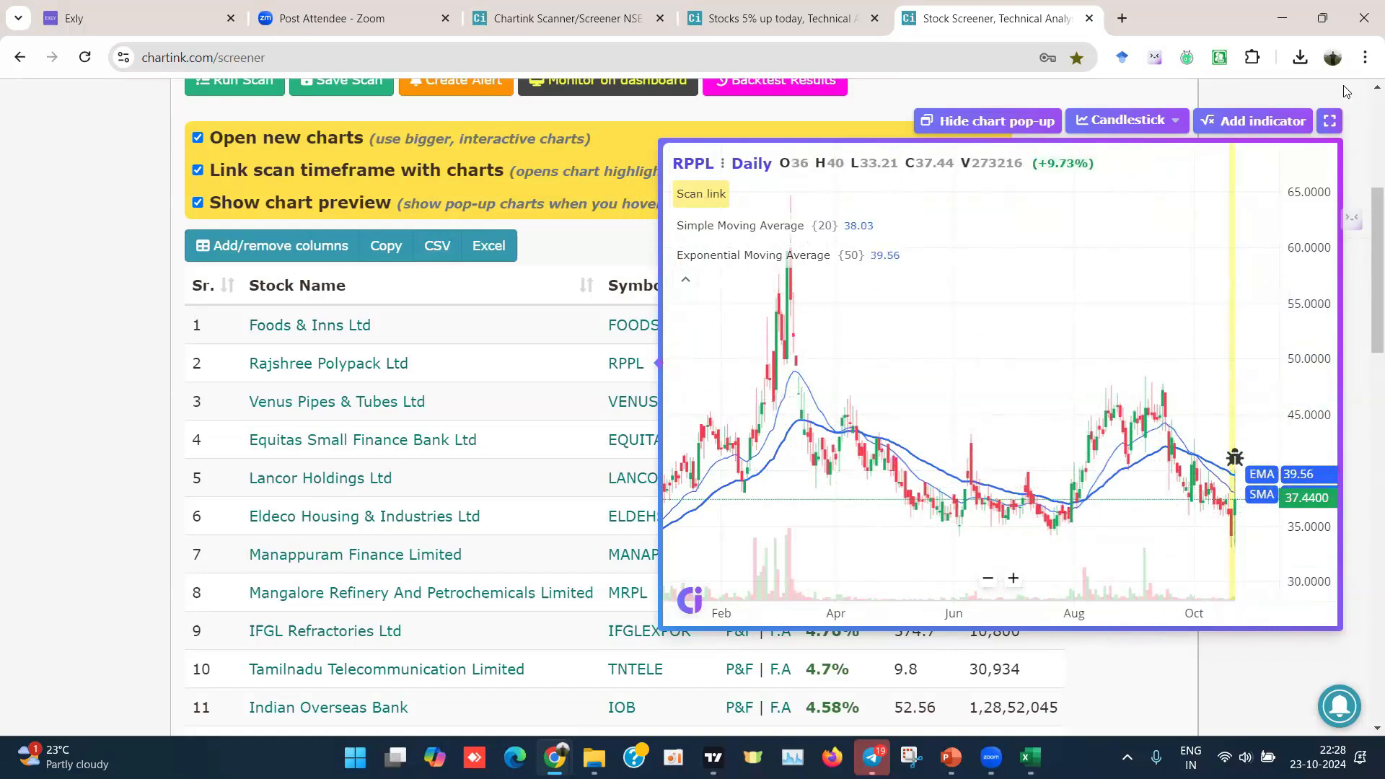
{"action": "scroll", "coordinate": [1258, 290], "scroll_direction": "up", "scroll_amount": 1}
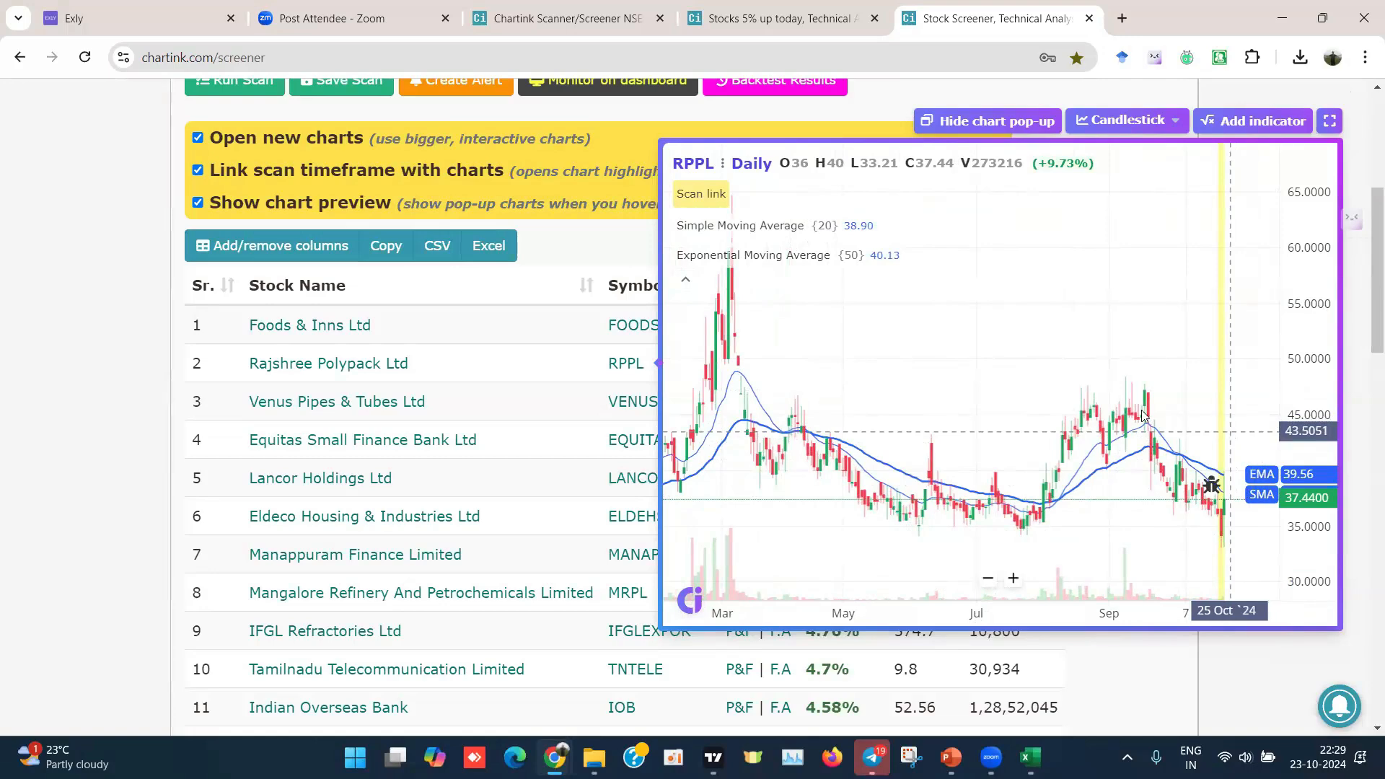
{"action": "scroll", "coordinate": [1097, 364], "scroll_direction": "down", "scroll_amount": 1}
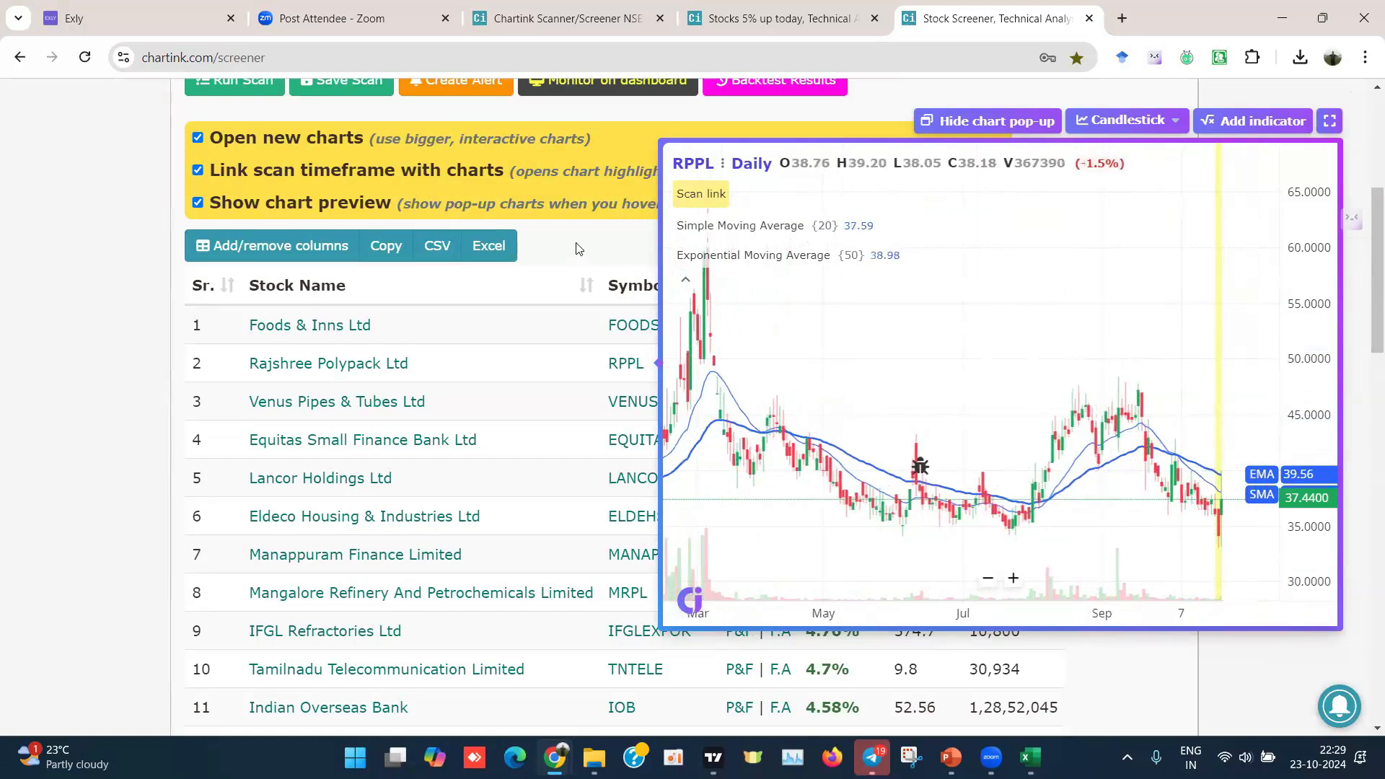
Step: Set the Min duration to 40 in both the Daily Low and Daily High conditions
{"action": "scroll", "coordinate": [576, 249], "scroll_direction": "up", "scroll_amount": 5}
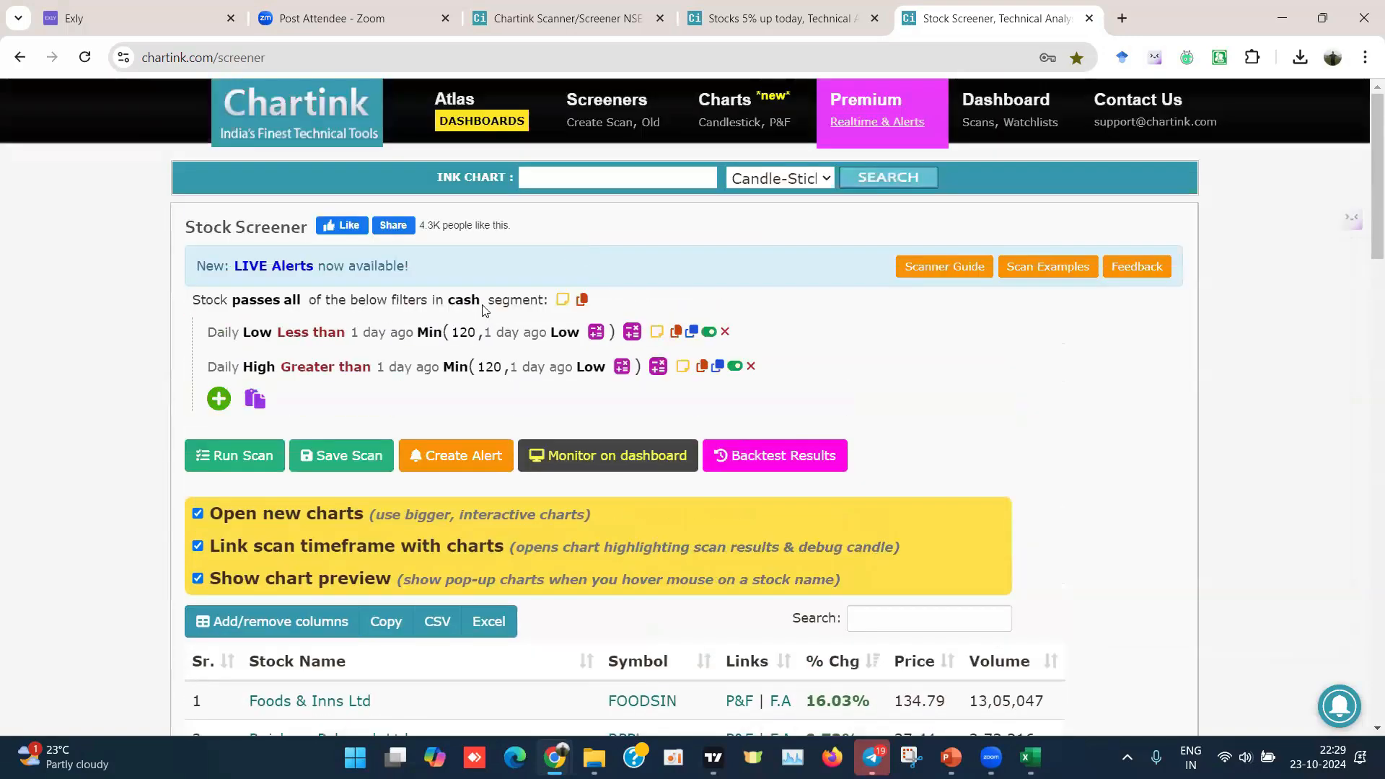
{"action": "left_click", "coordinate": [456, 333]}
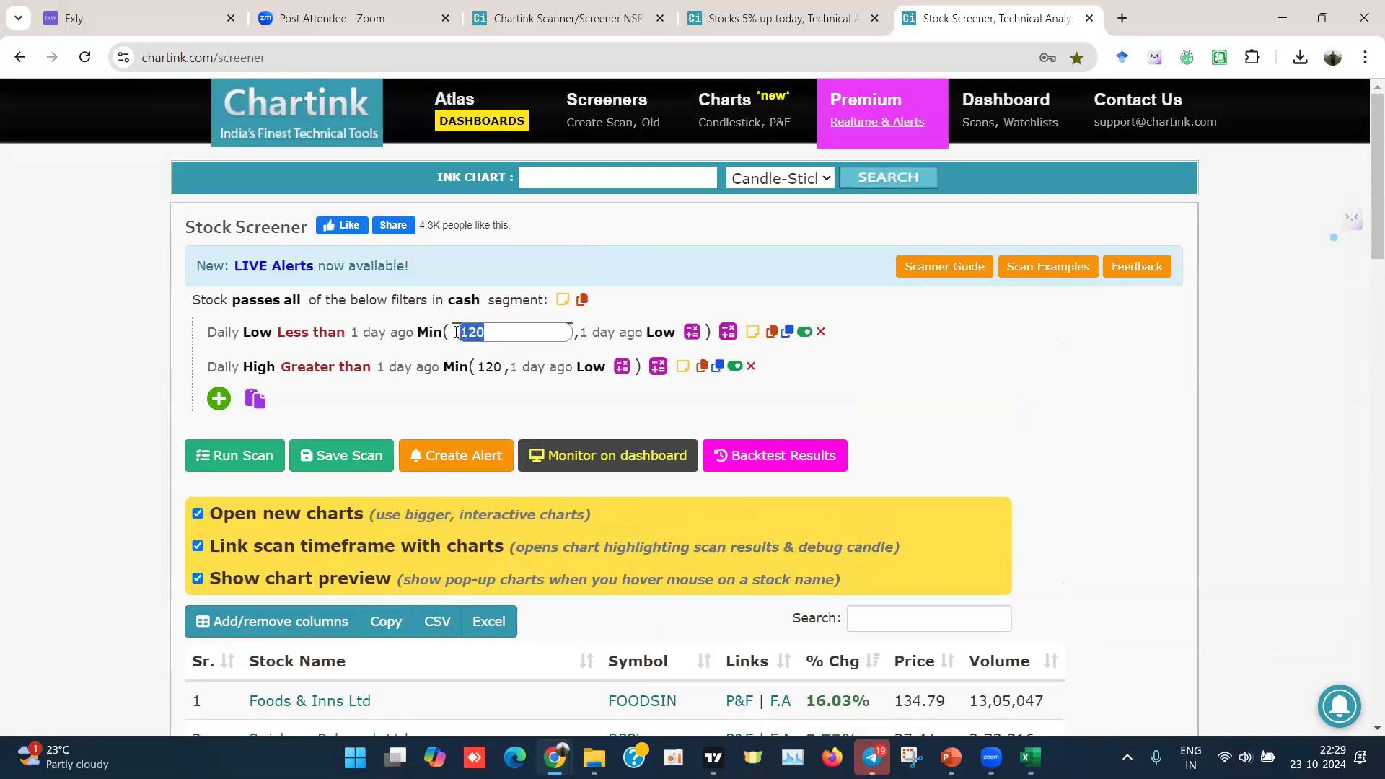
{"action": "type", "text": "40"}
{"action": "left_click", "coordinate": [489, 364]}
{"action": "type", "text": "40"}
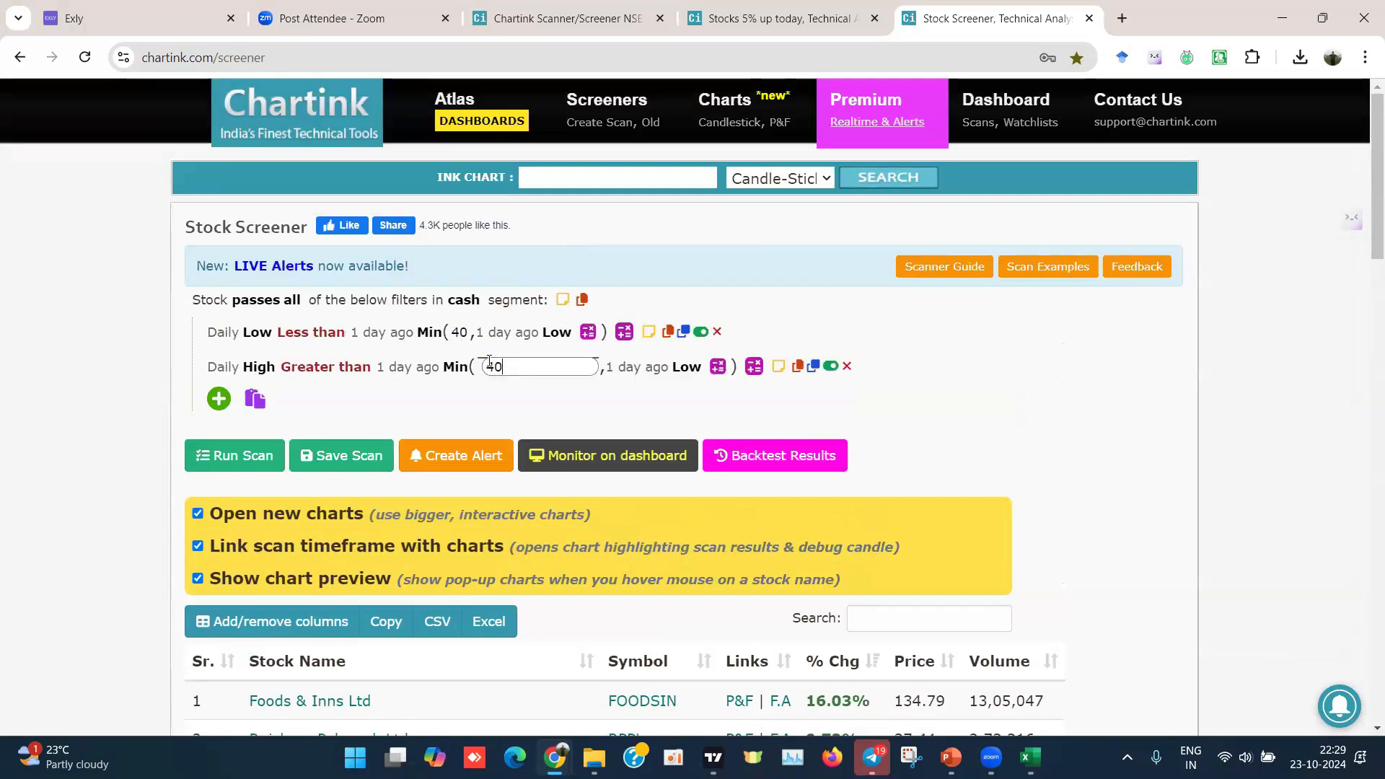
Step: Rerun the scan with the 40-day duration and preview the chart of Foods & Inns Ltd
{"action": "left_click", "coordinate": [222, 469]}
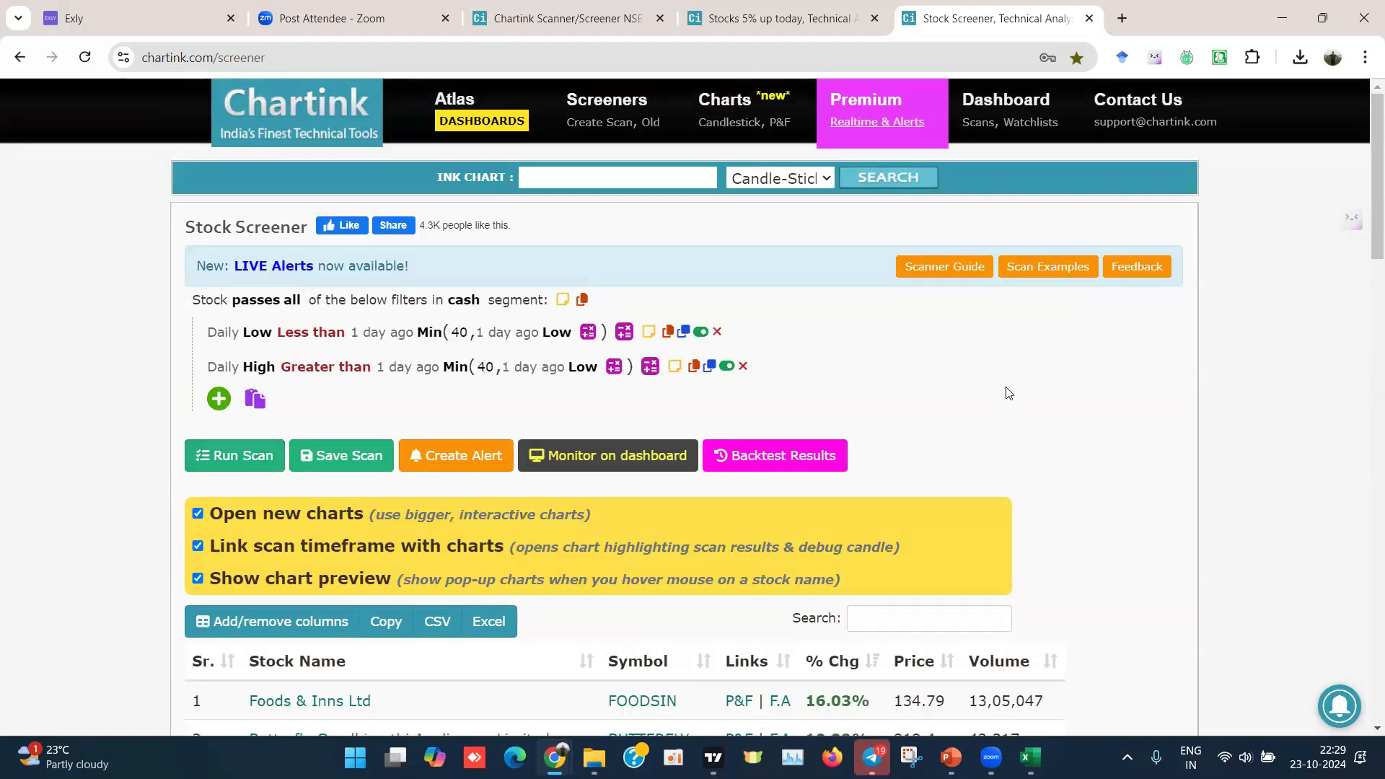
{"action": "scroll", "coordinate": [1008, 393], "scroll_direction": "down", "scroll_amount": 3}
{"action": "mouse_move", "coordinate": [309, 455]}
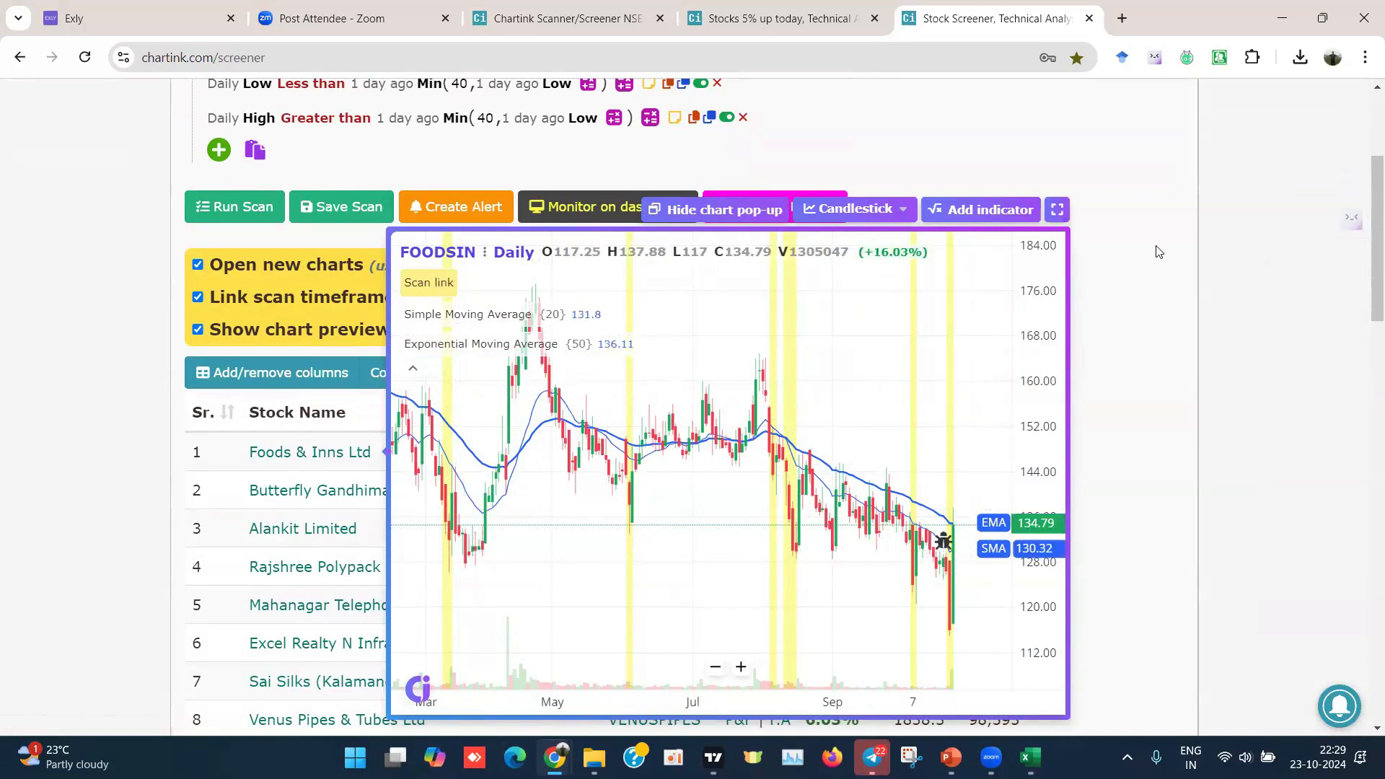
Step: Delete both 40-day Min conditions, Daily Low and Daily High, from the screener
{"action": "left_click", "coordinate": [1110, 350]}
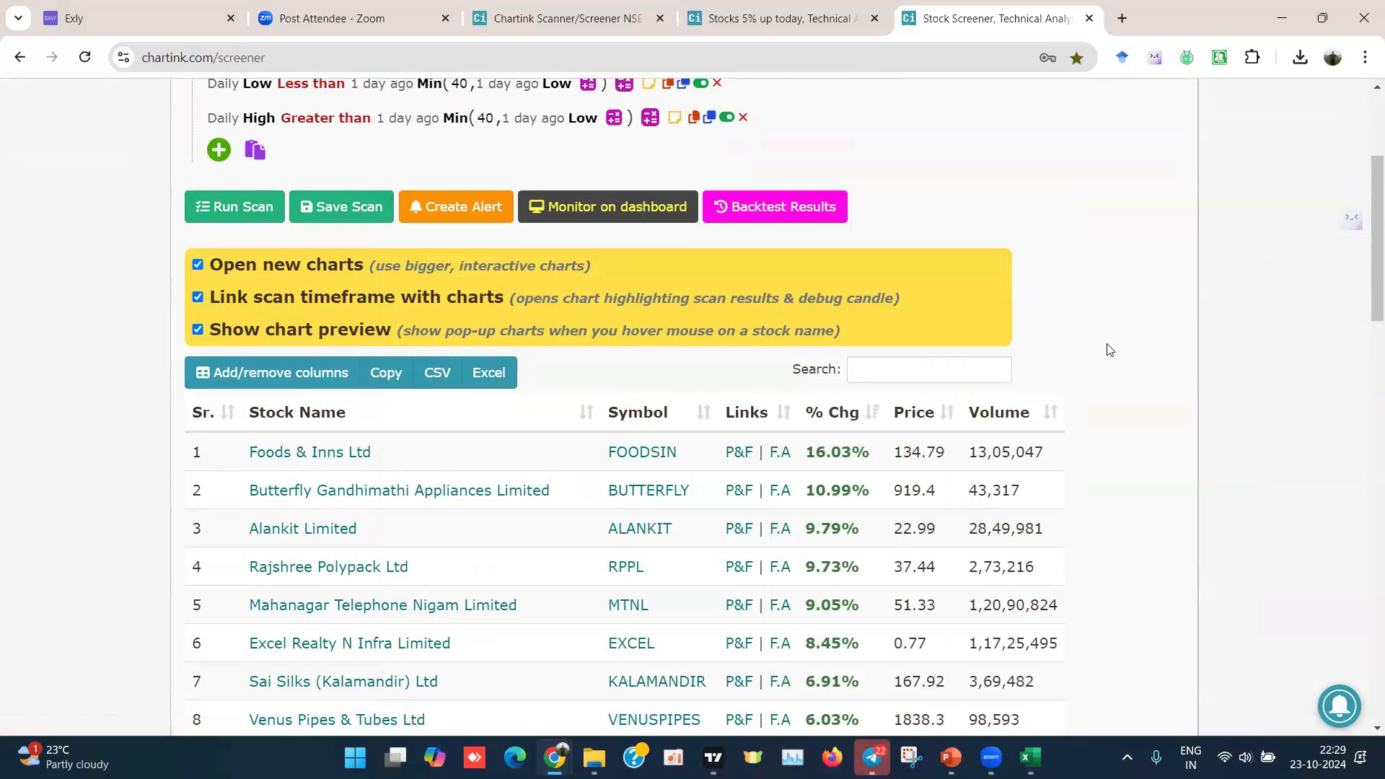
{"action": "scroll", "coordinate": [1109, 350], "scroll_direction": "up", "scroll_amount": 3}
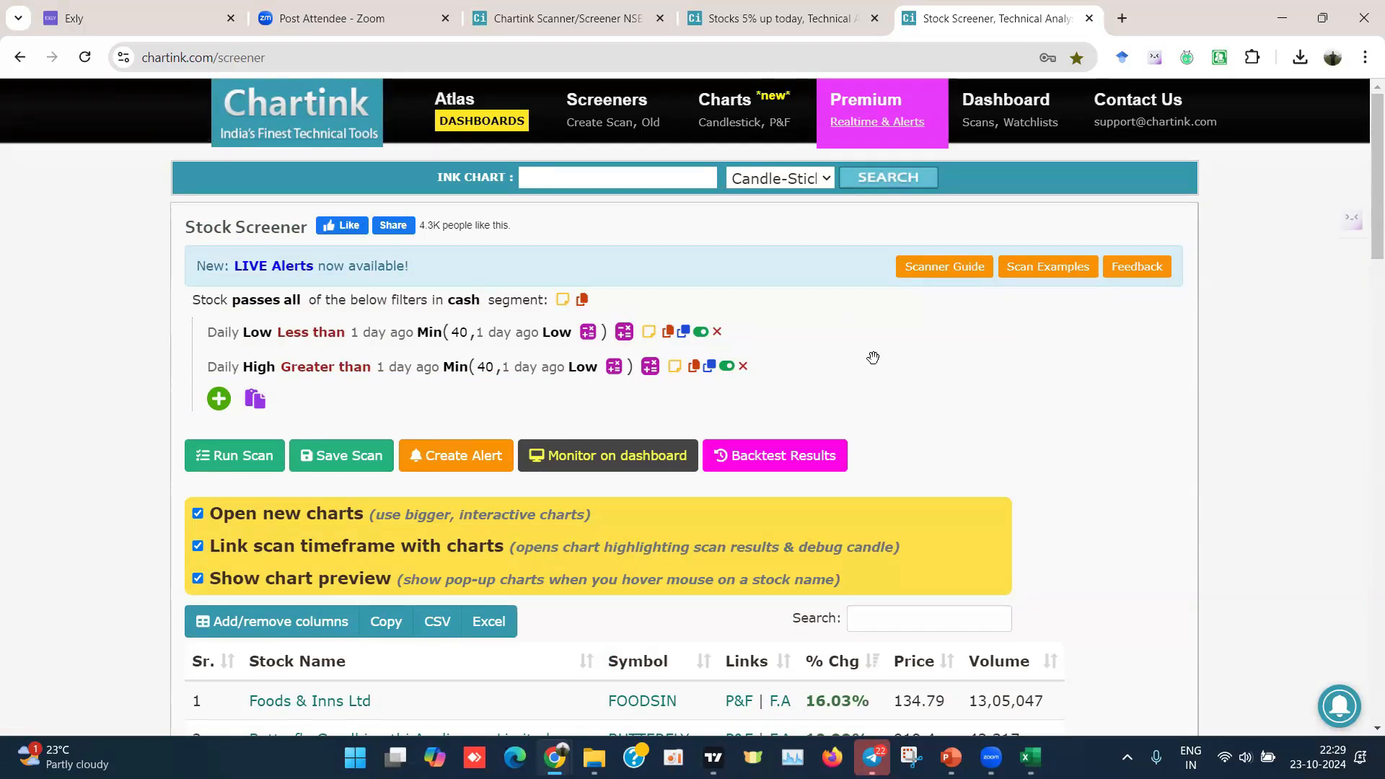
{"action": "left_click", "coordinate": [742, 368]}
{"action": "left_click", "coordinate": [772, 169]}
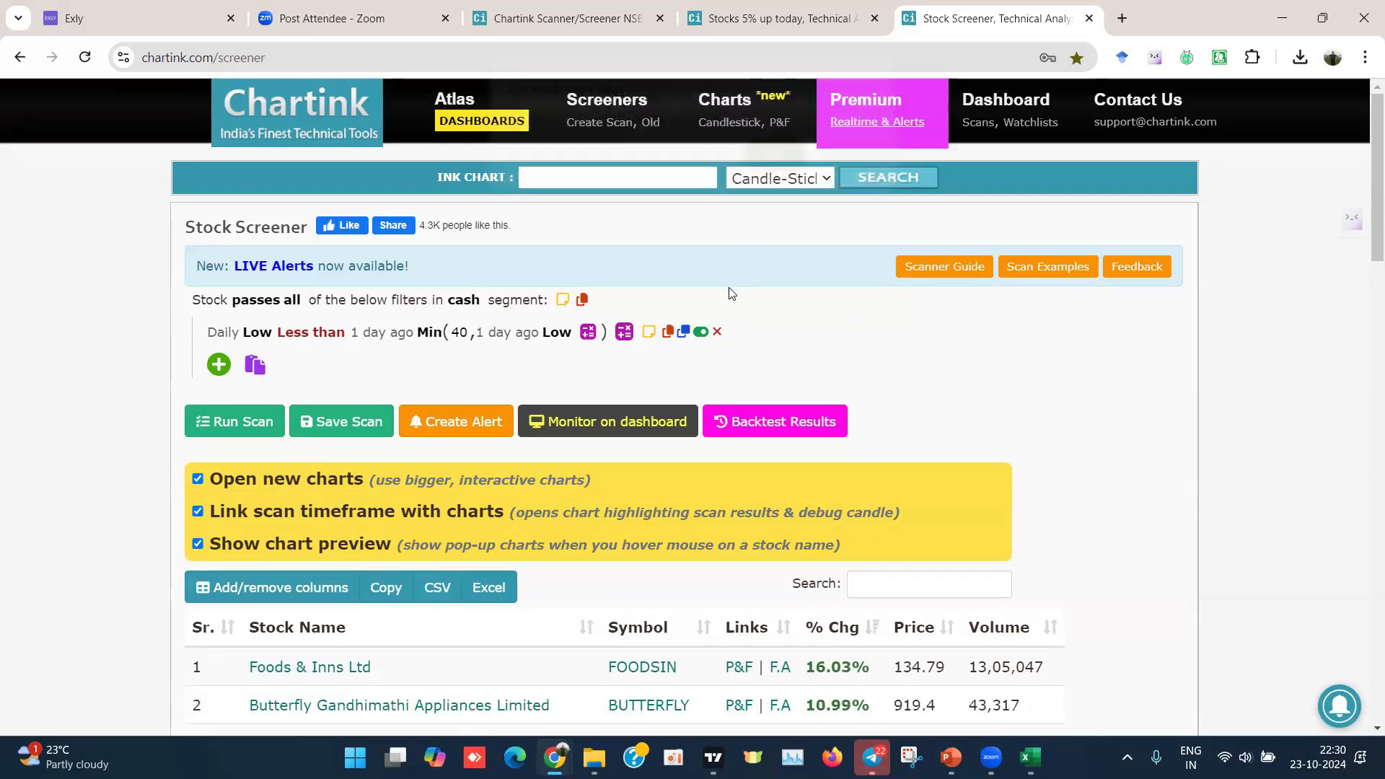
{"action": "left_click", "coordinate": [717, 333]}
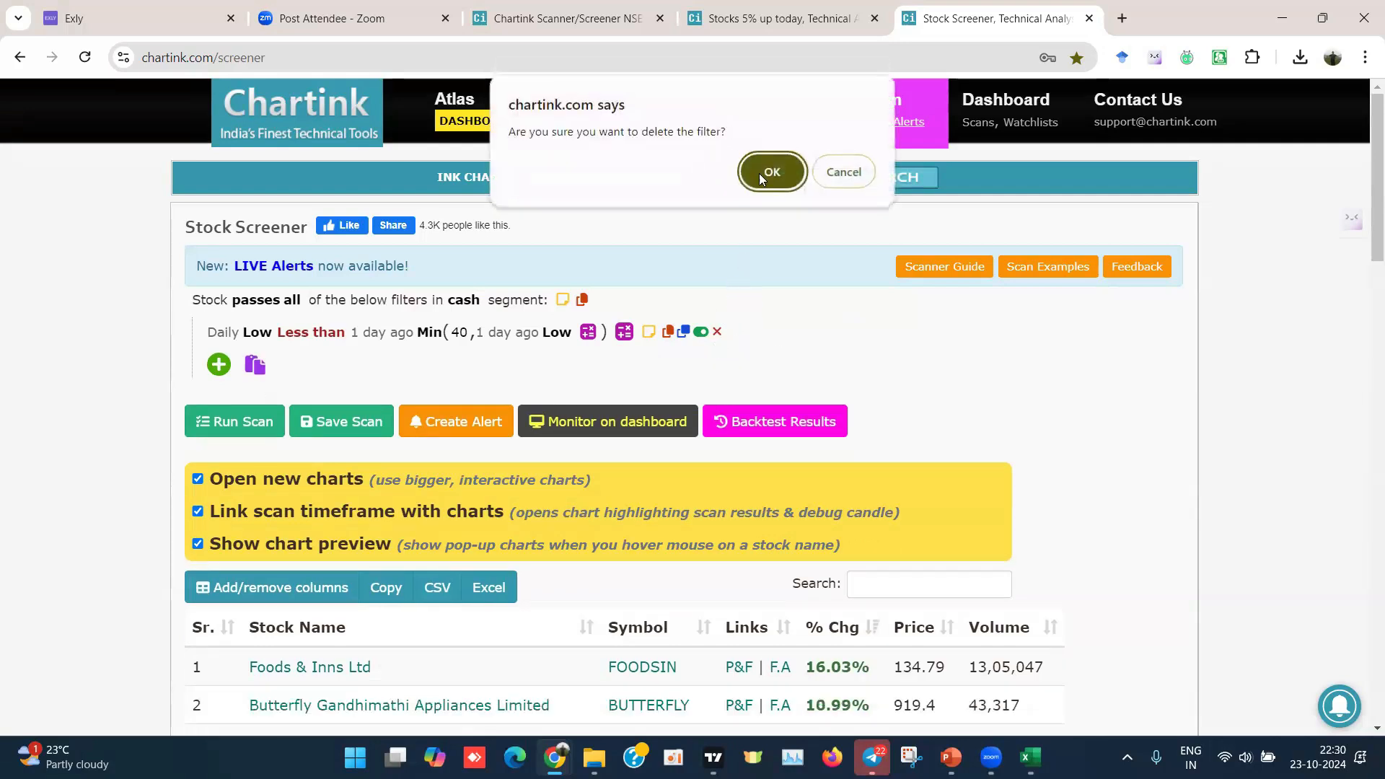
{"action": "left_click", "coordinate": [770, 171]}
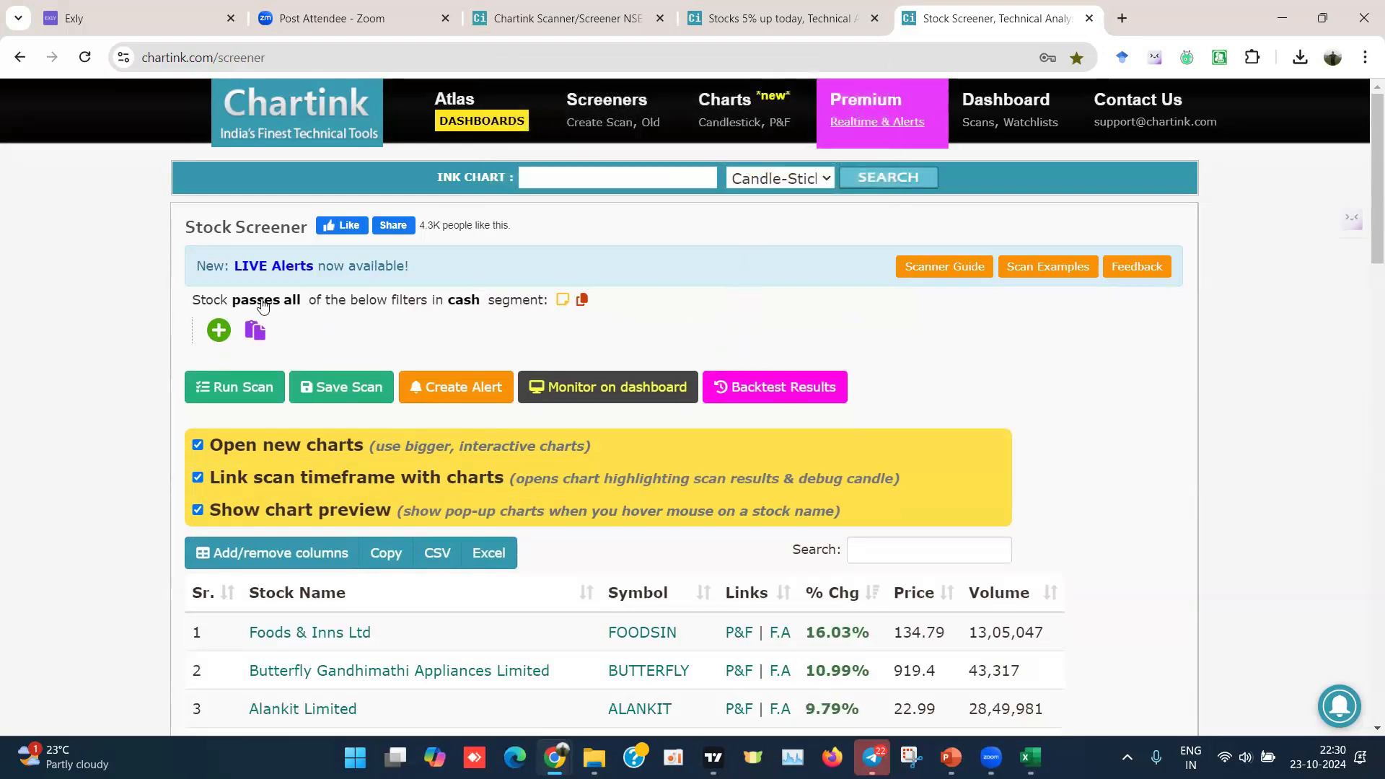
Step: Add a condition for Daily Close Greater than the Max function with its offset set to 1 day ago
{"action": "left_click", "coordinate": [219, 330]}
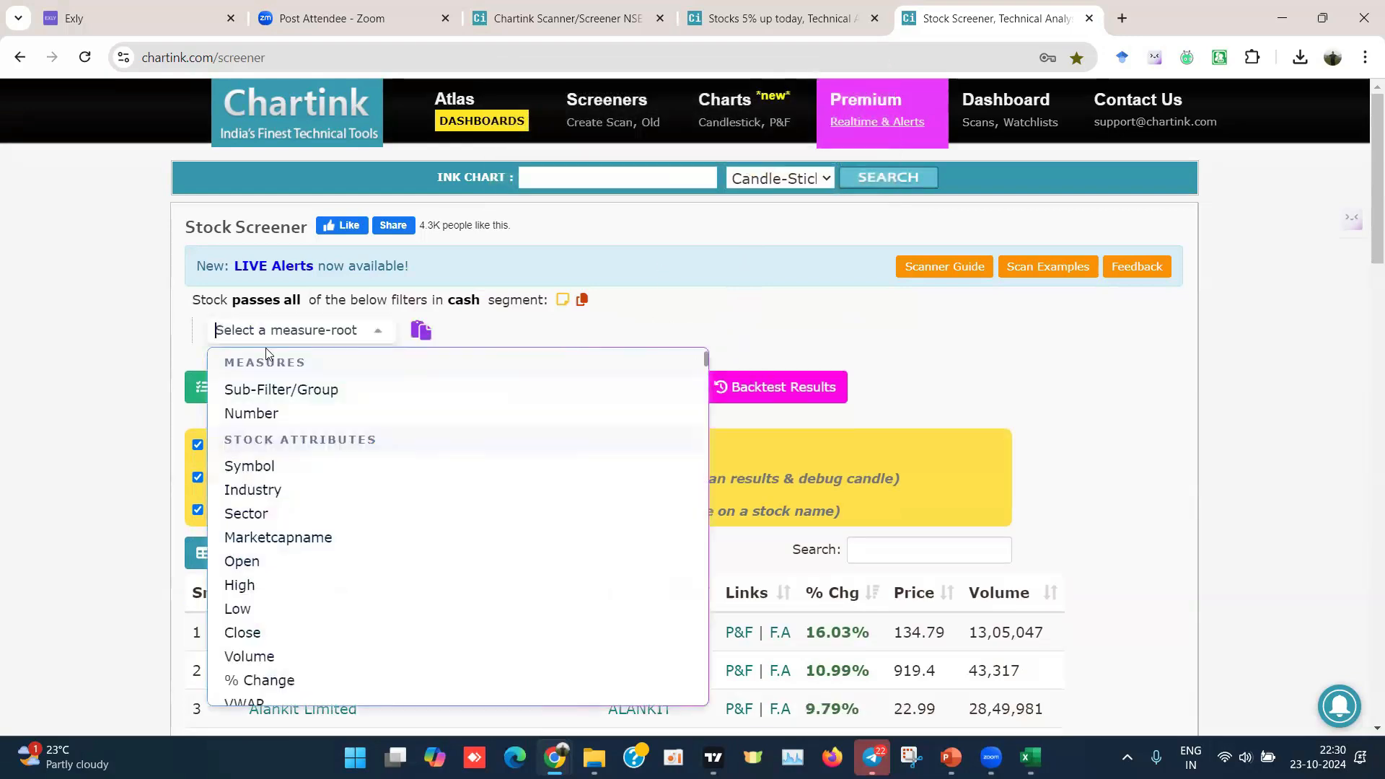
{"action": "left_click", "coordinate": [258, 641]}
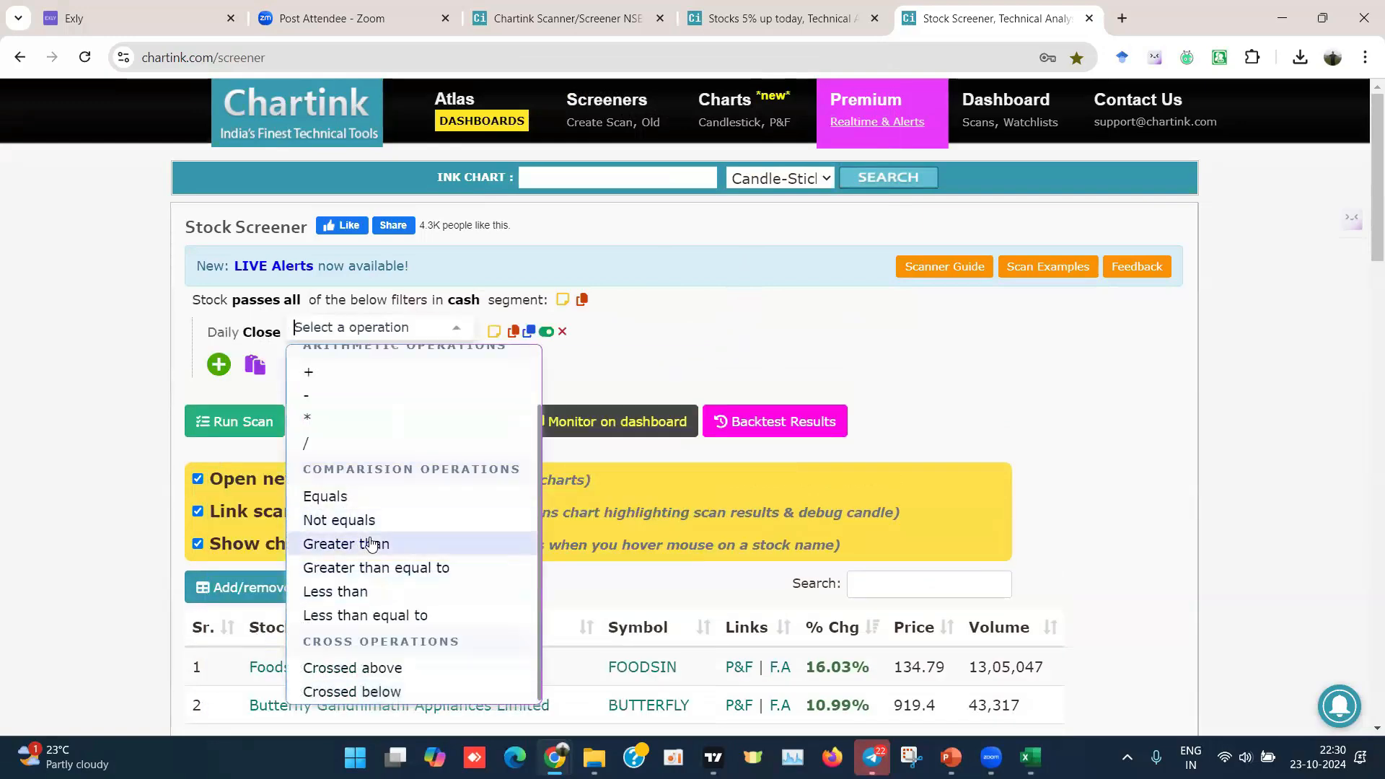
{"action": "left_click", "coordinate": [350, 554]}
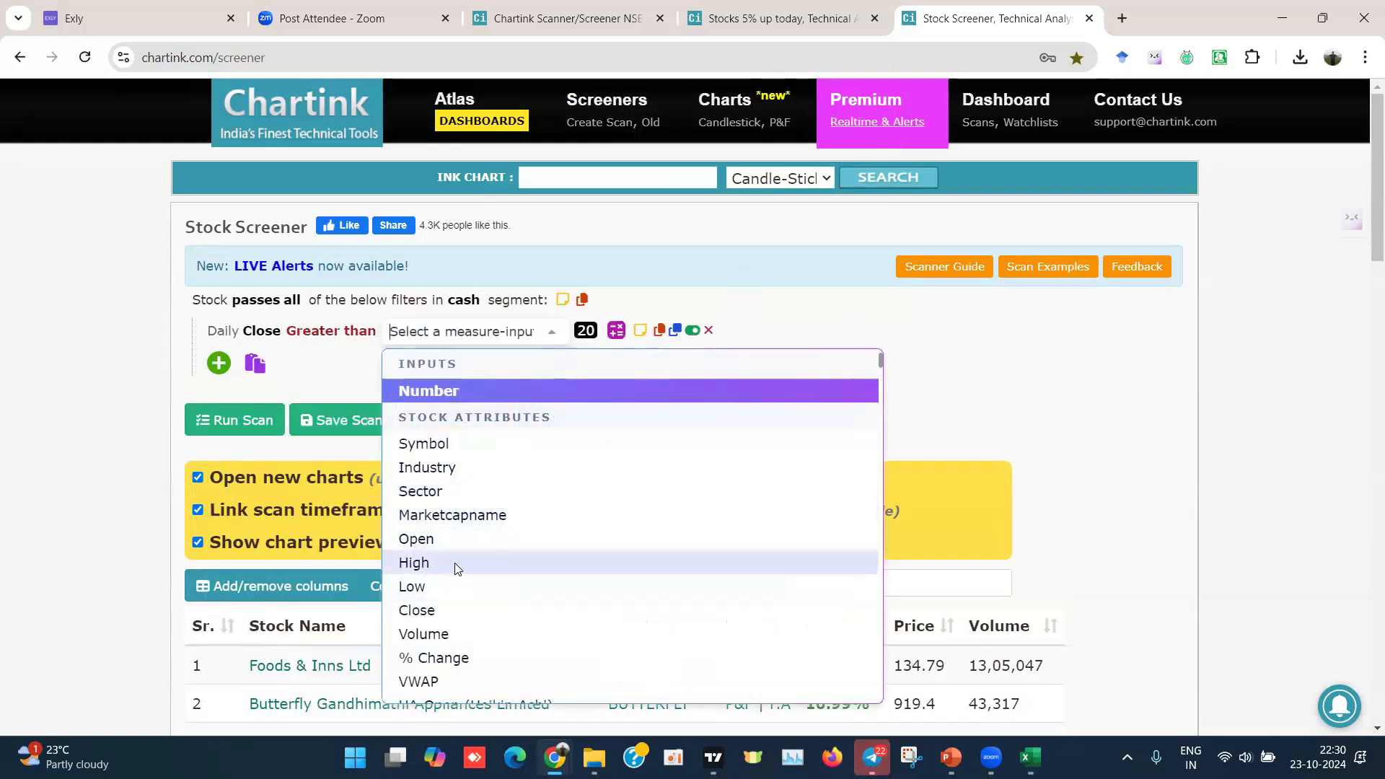
{"action": "type", "text": "max"}
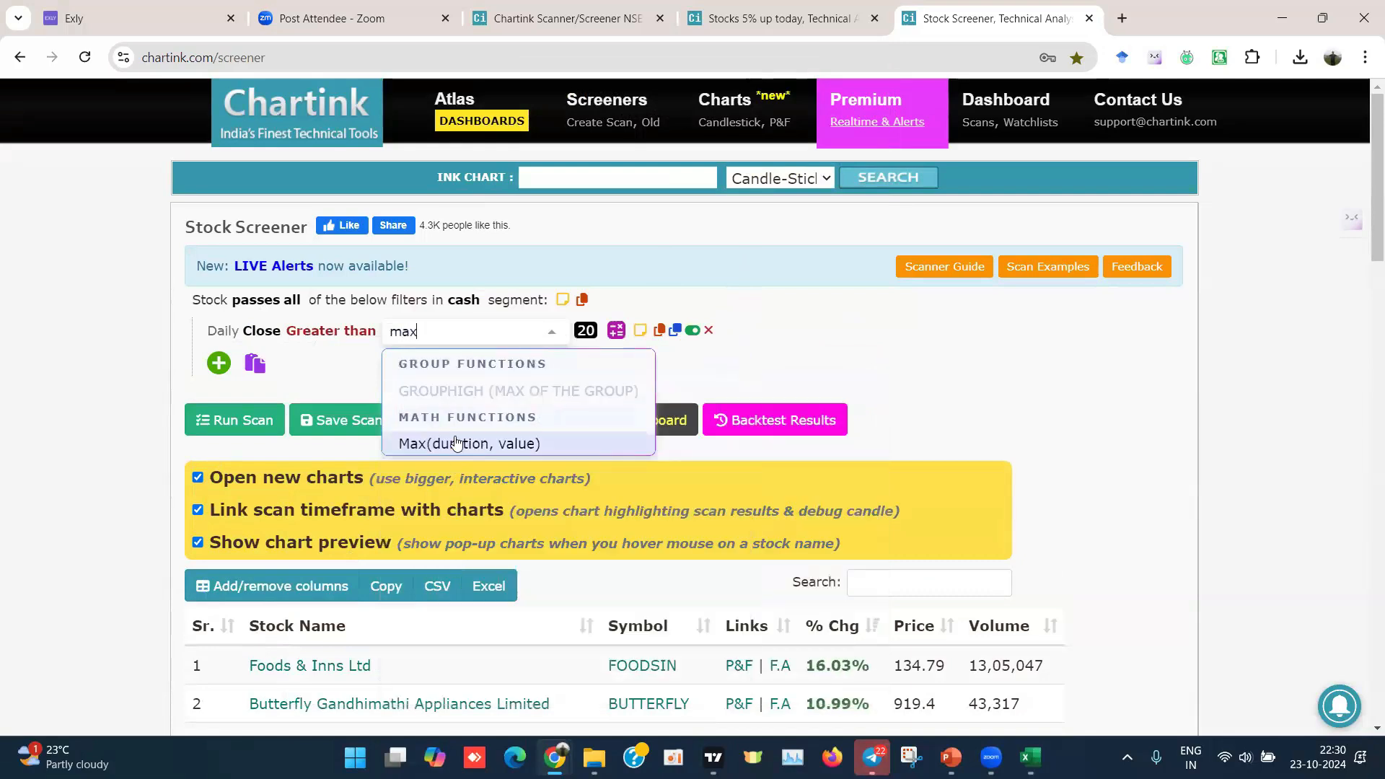
{"action": "left_click", "coordinate": [457, 444]}
{"action": "left_click", "coordinate": [398, 332]}
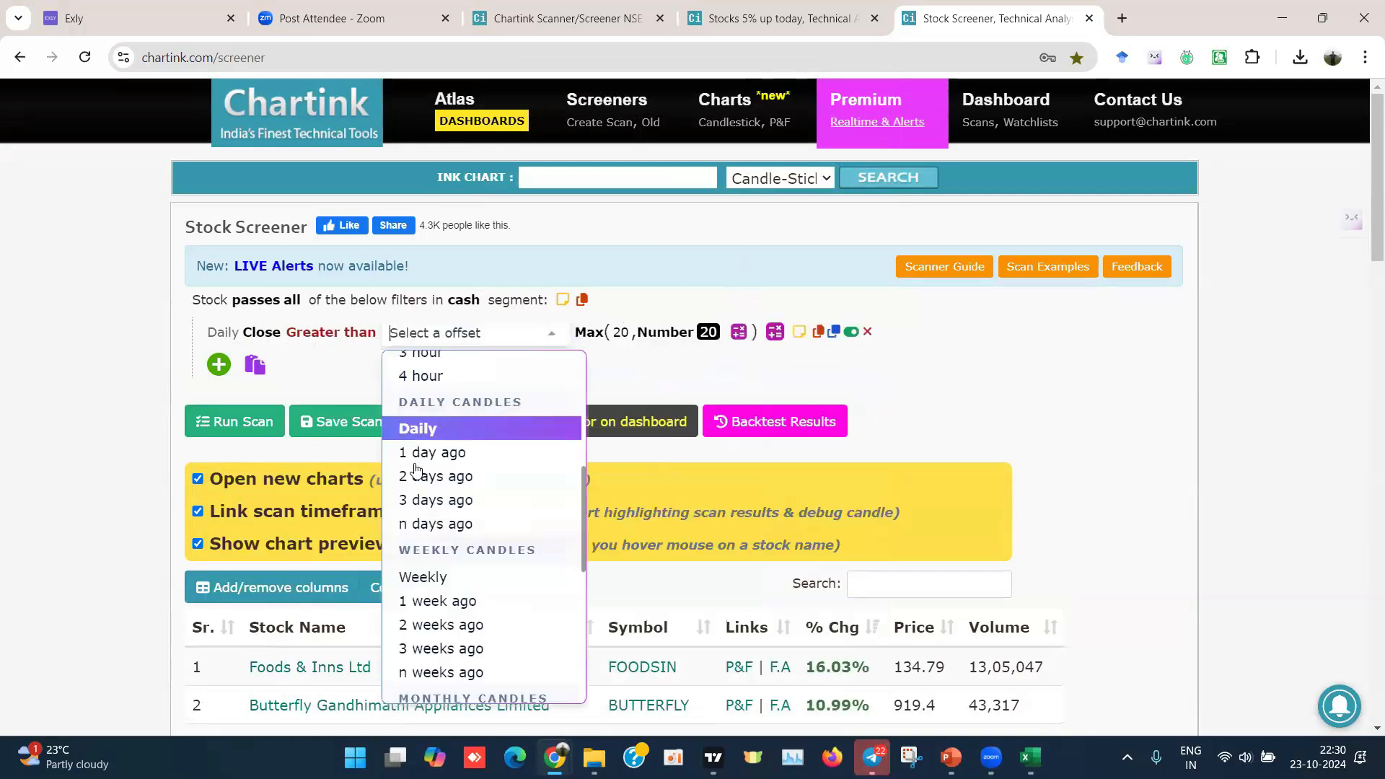
{"action": "left_click", "coordinate": [424, 454]}
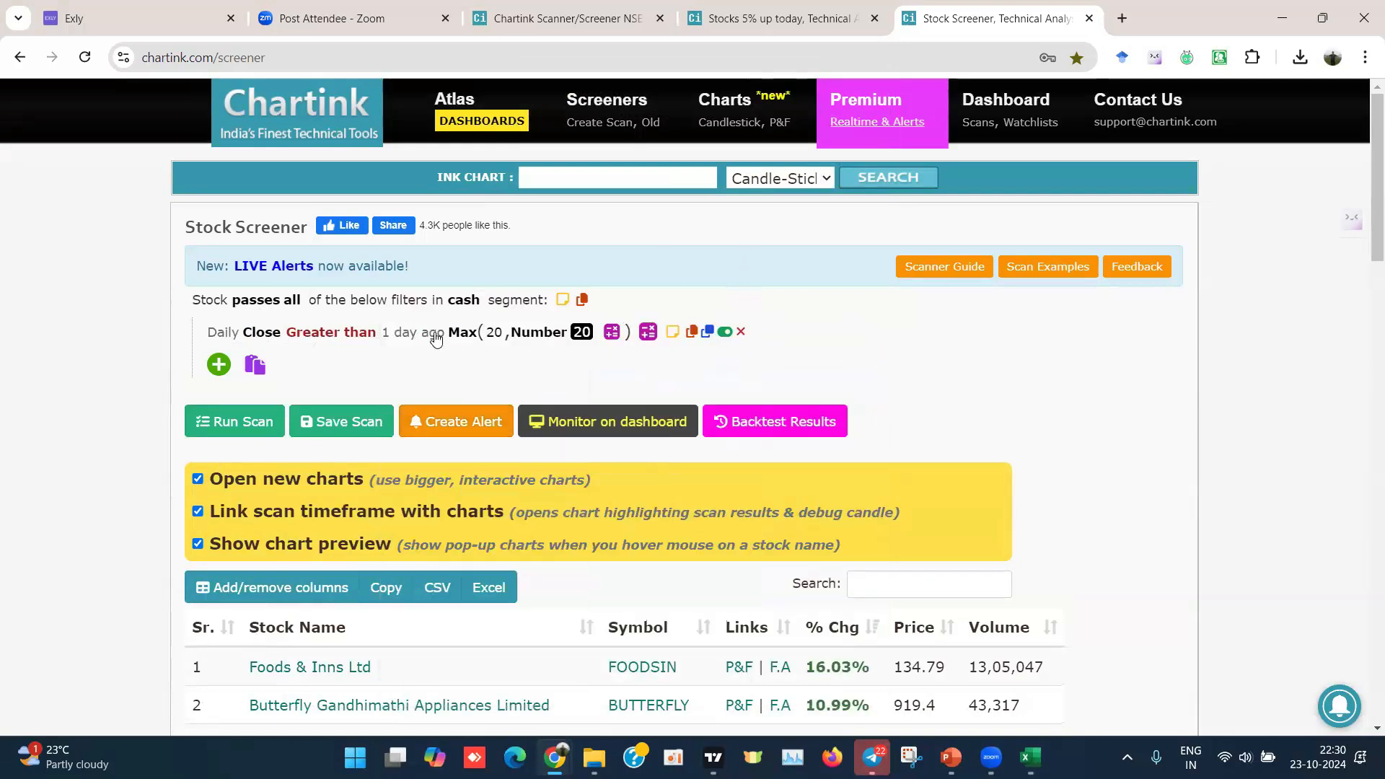
Step: Set the Max function's duration to 60 and its measure to Daily High
{"action": "left_click", "coordinate": [494, 334]}
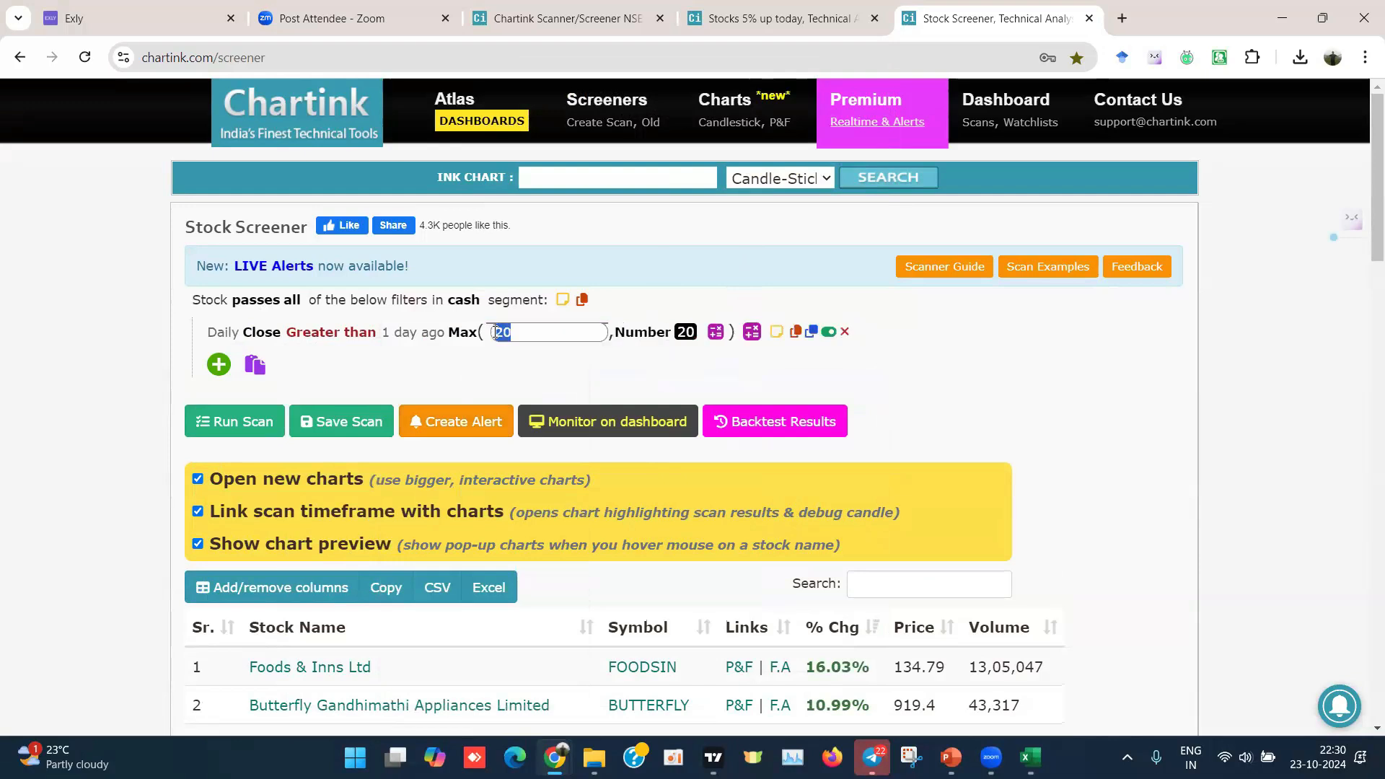
{"action": "type", "text": "5"}
{"action": "left_click", "coordinate": [644, 338]}
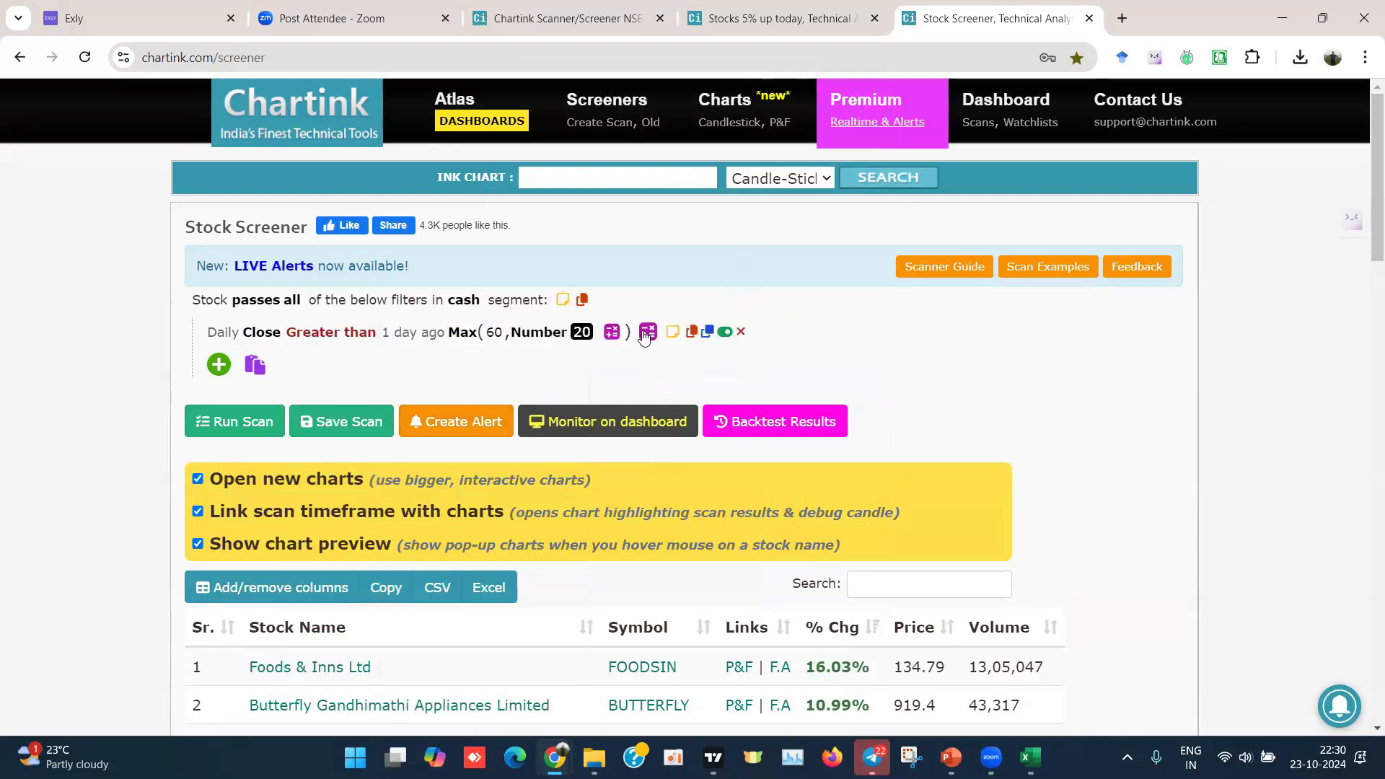
{"action": "left_click", "coordinate": [533, 331]}
{"action": "type", "text": "high"}
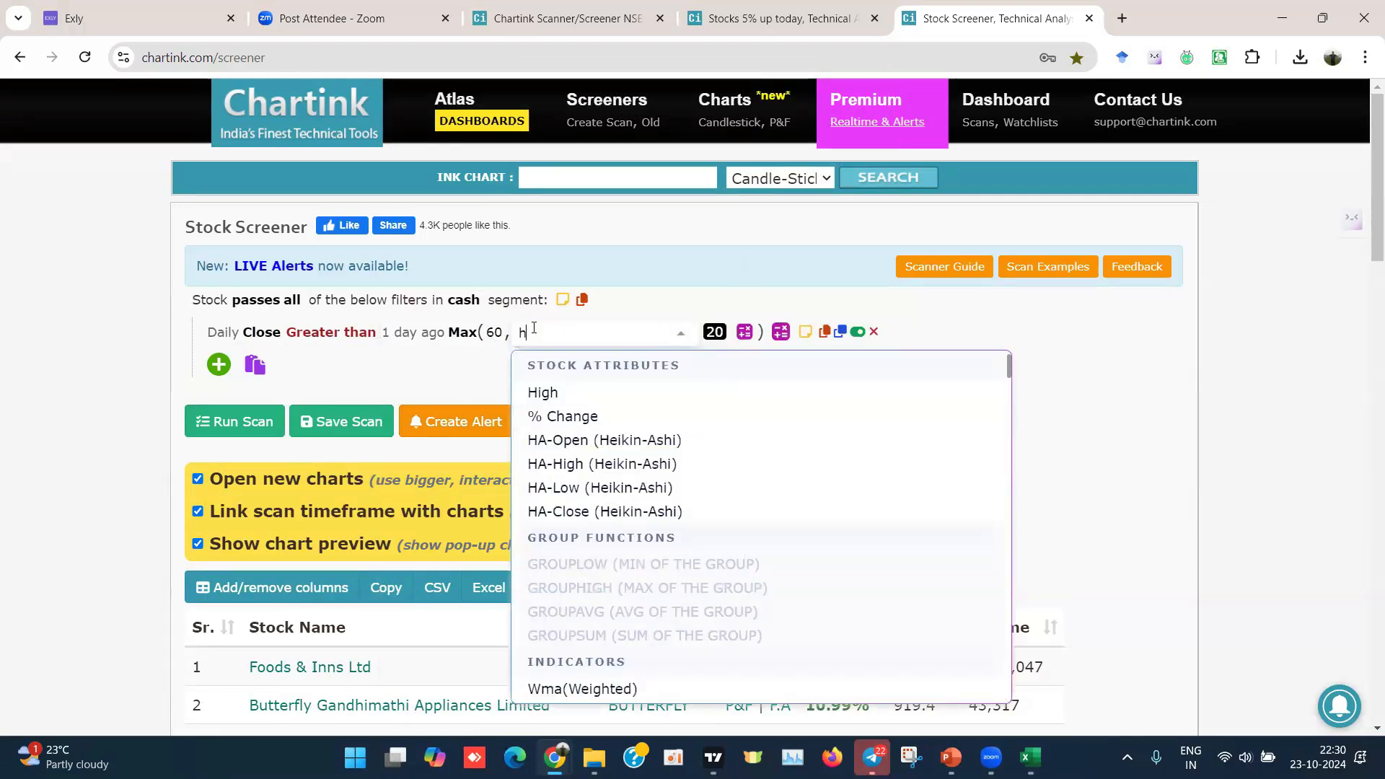
{"action": "left_click", "coordinate": [560, 391]}
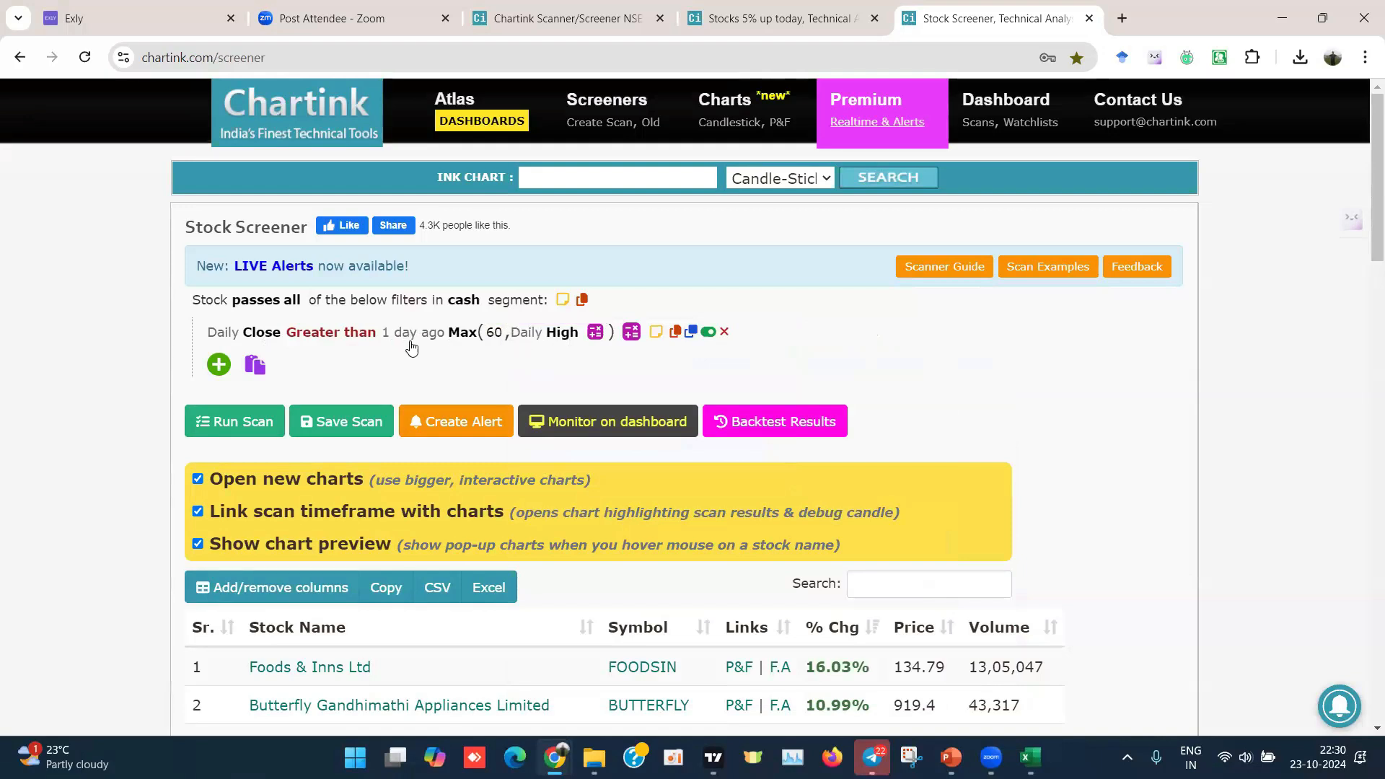
Step: Change the Max offset to Daily and run the scan to check its results
{"action": "left_click", "coordinate": [385, 338]}
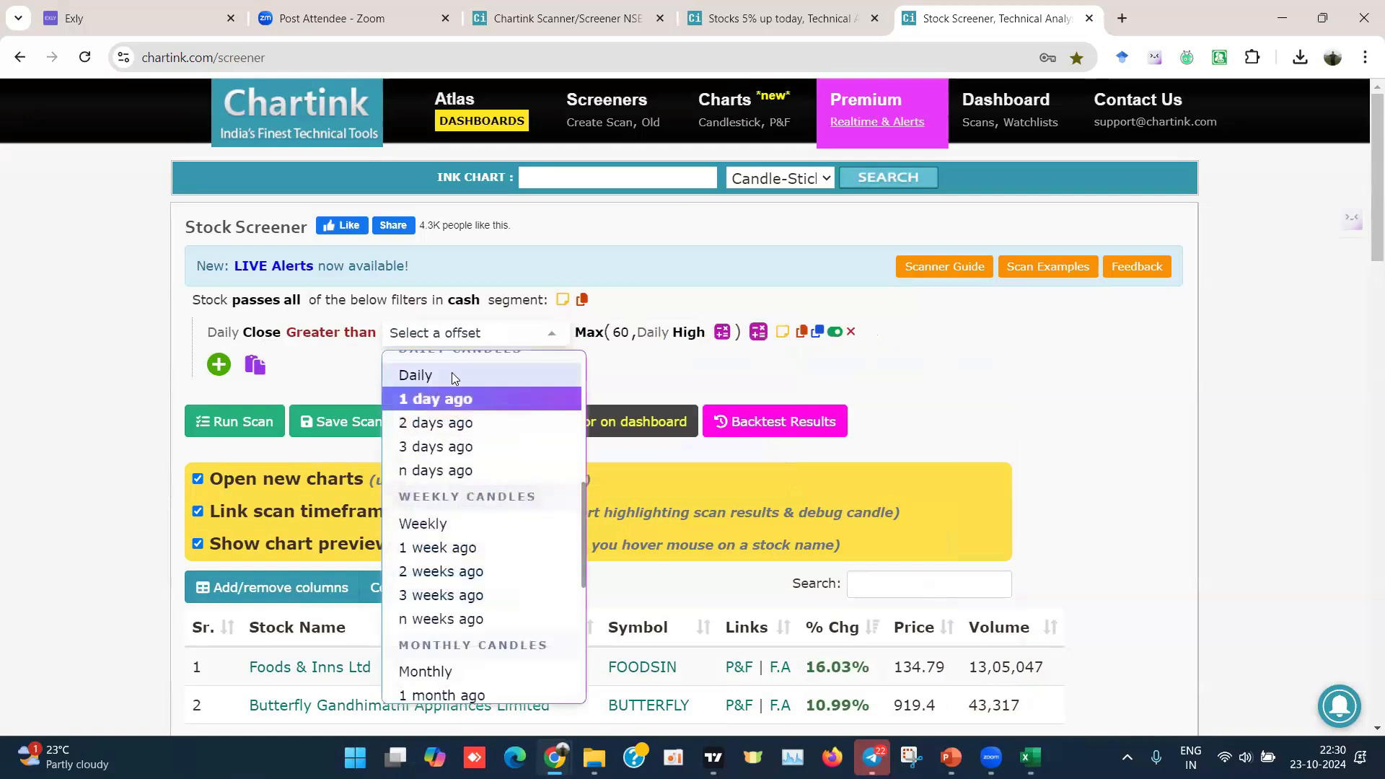
{"action": "left_click", "coordinate": [452, 374]}
{"action": "left_click", "coordinate": [232, 421]}
{"action": "scroll", "coordinate": [635, 440], "scroll_direction": "down", "scroll_amount": 5}
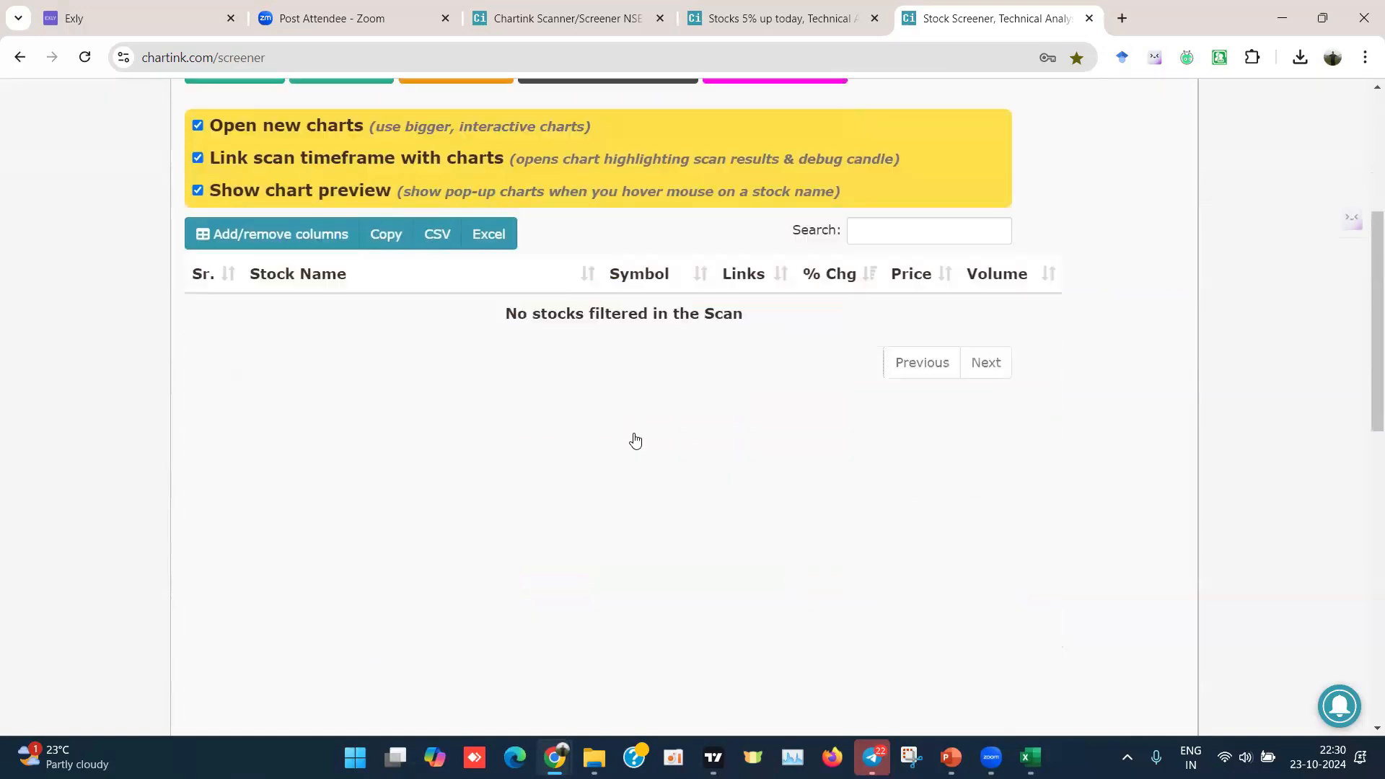
{"action": "scroll", "coordinate": [635, 440], "scroll_direction": "up", "scroll_amount": 3}
{"action": "scroll", "coordinate": [505, 414], "scroll_direction": "up", "scroll_amount": 1}
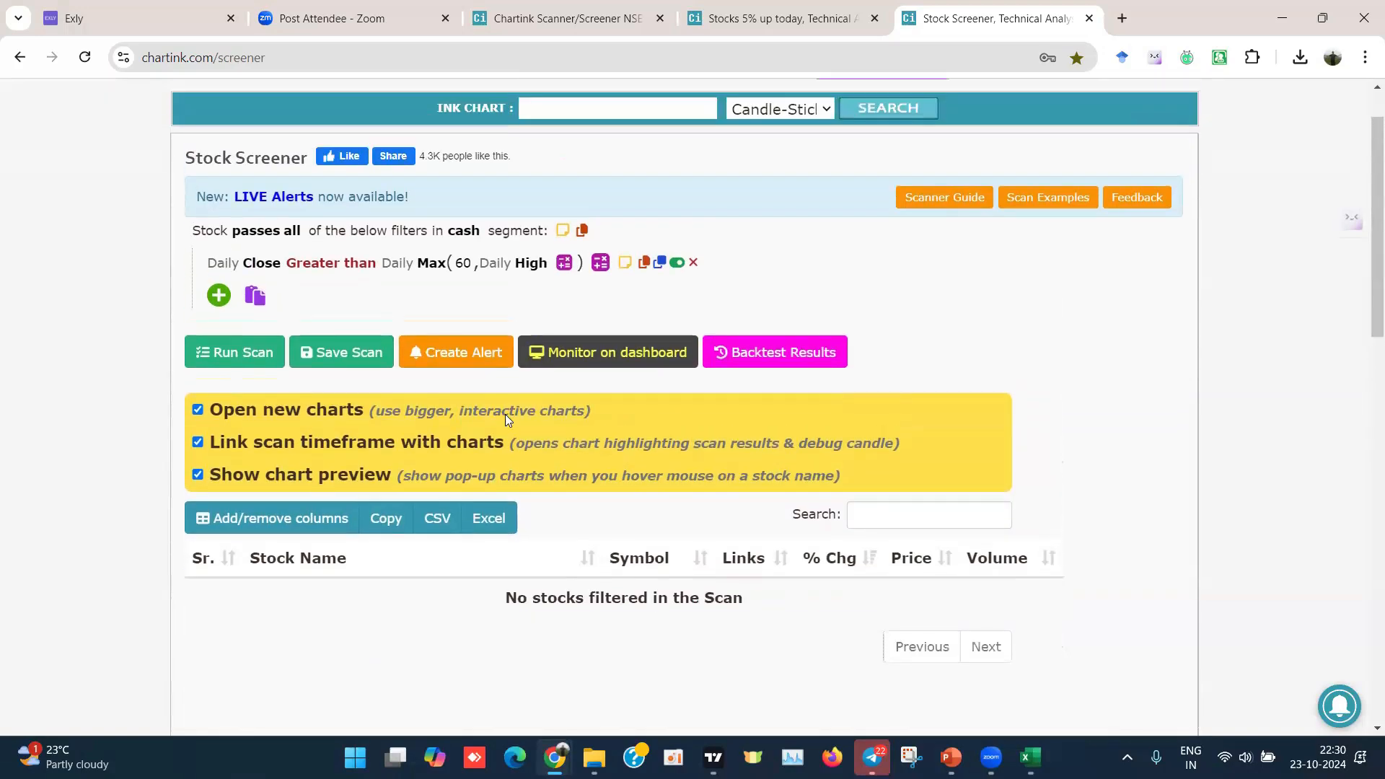
Step: Set the offset of High inside Max to 1 day ago, rerun the scan and check the length of the results list
{"action": "left_click", "coordinate": [393, 280]}
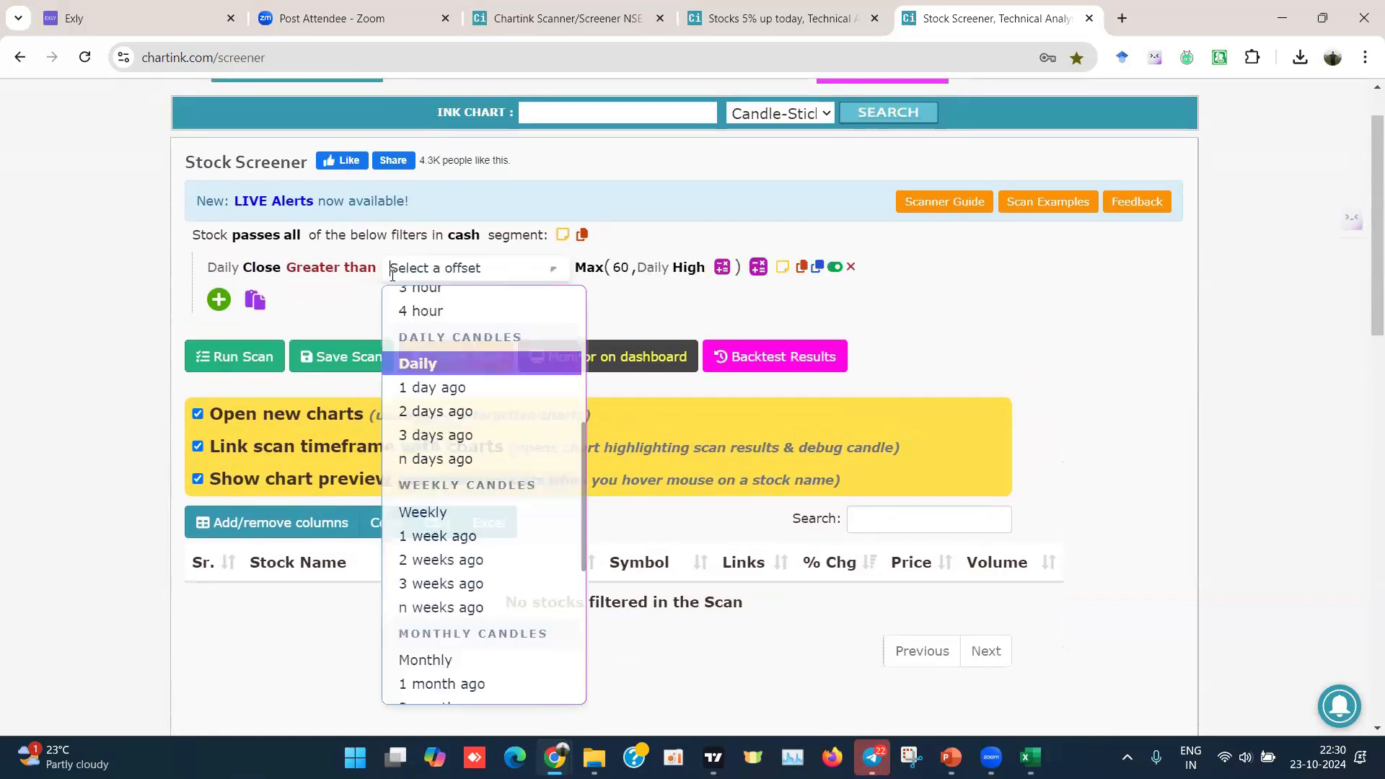
{"action": "left_click", "coordinate": [714, 302]}
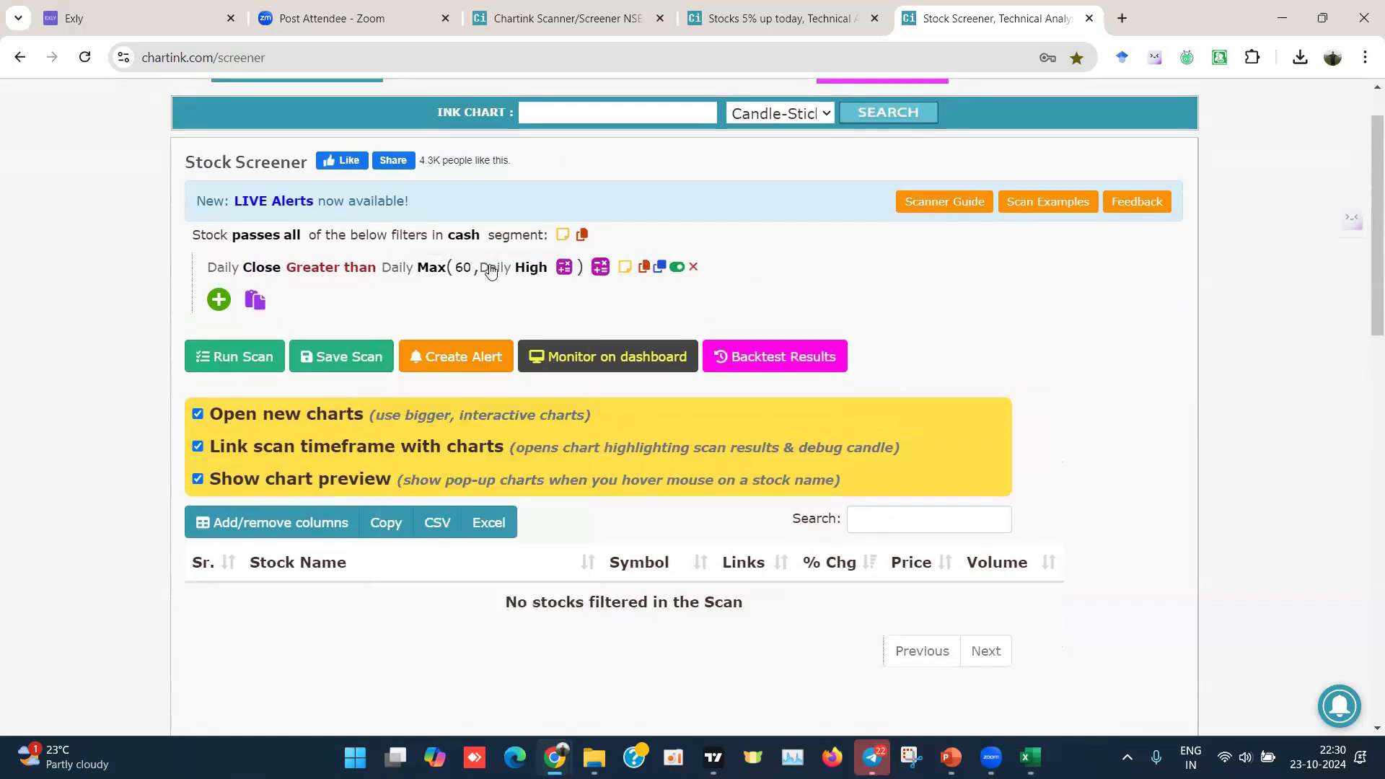
{"action": "left_click", "coordinate": [493, 267]}
{"action": "left_click", "coordinate": [511, 386]}
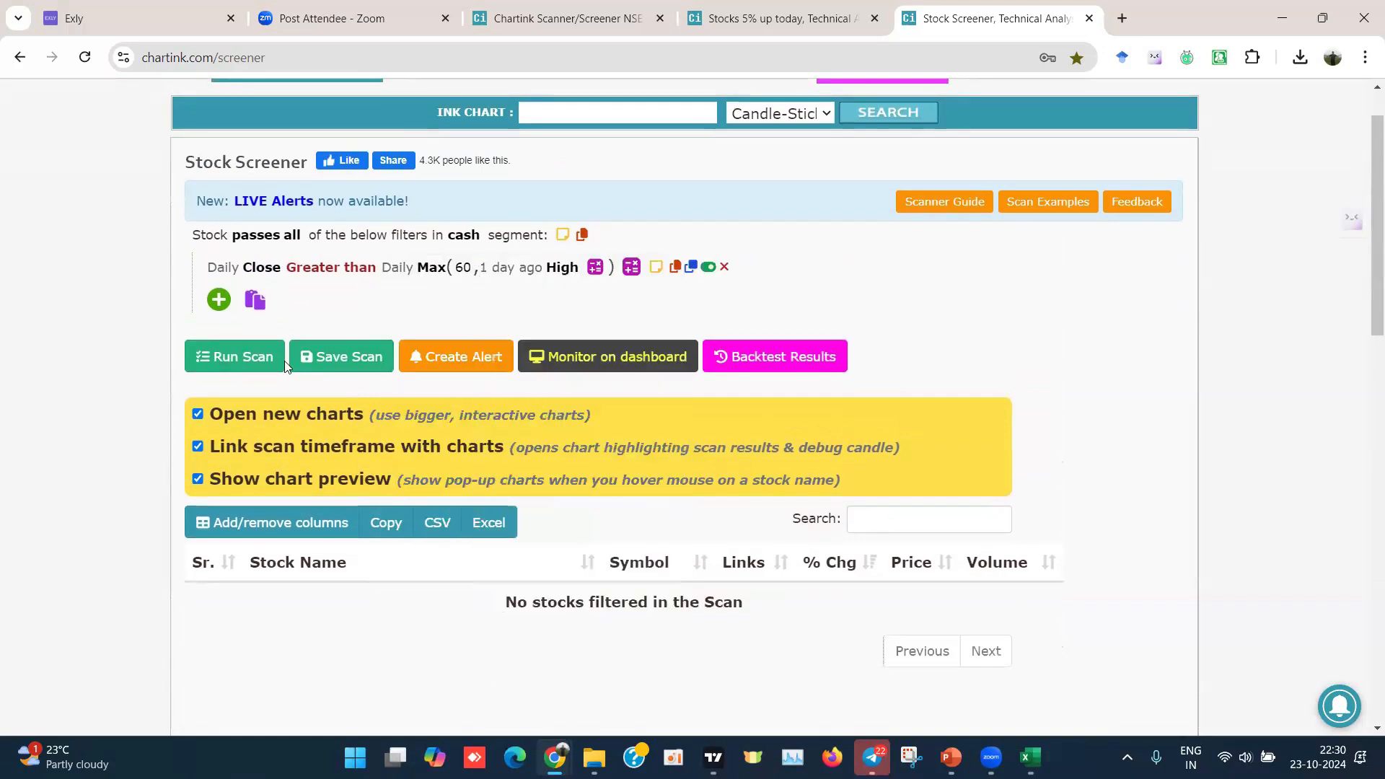
{"action": "left_click", "coordinate": [225, 359]}
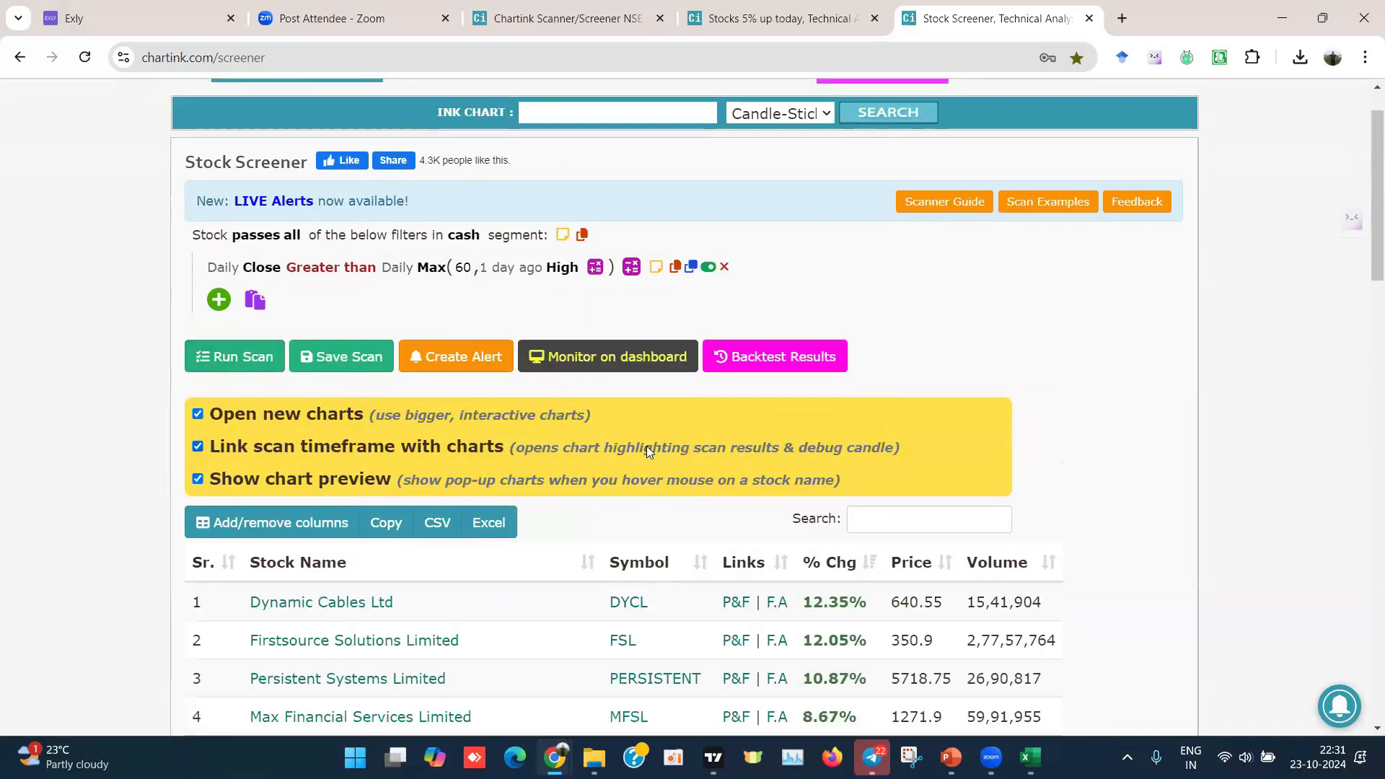
{"action": "scroll", "coordinate": [647, 452], "scroll_direction": "down", "scroll_amount": 3}
{"action": "scroll", "coordinate": [647, 451], "scroll_direction": "down", "scroll_amount": 10}
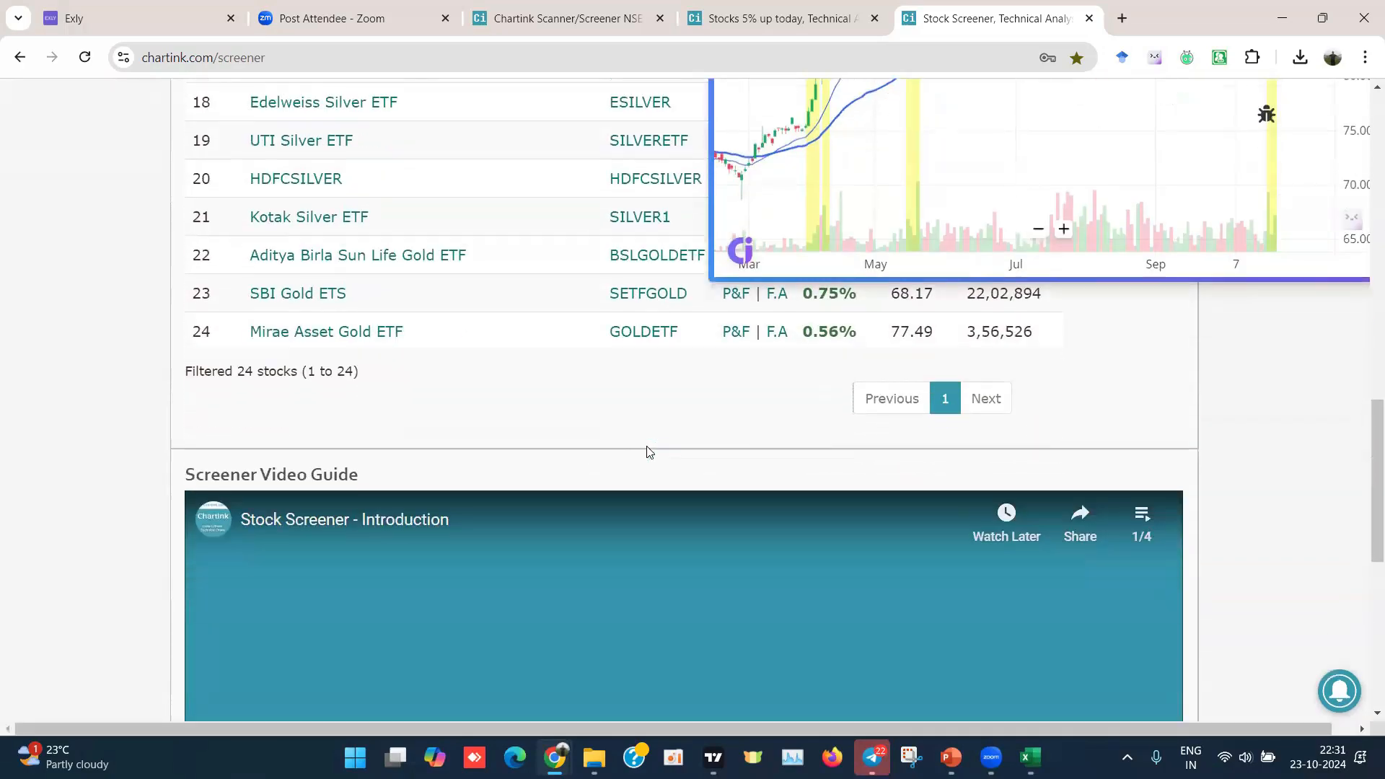
{"action": "scroll", "coordinate": [647, 451], "scroll_direction": "up", "scroll_amount": 2}
{"action": "scroll", "coordinate": [647, 451], "scroll_direction": "up", "scroll_amount": 15}
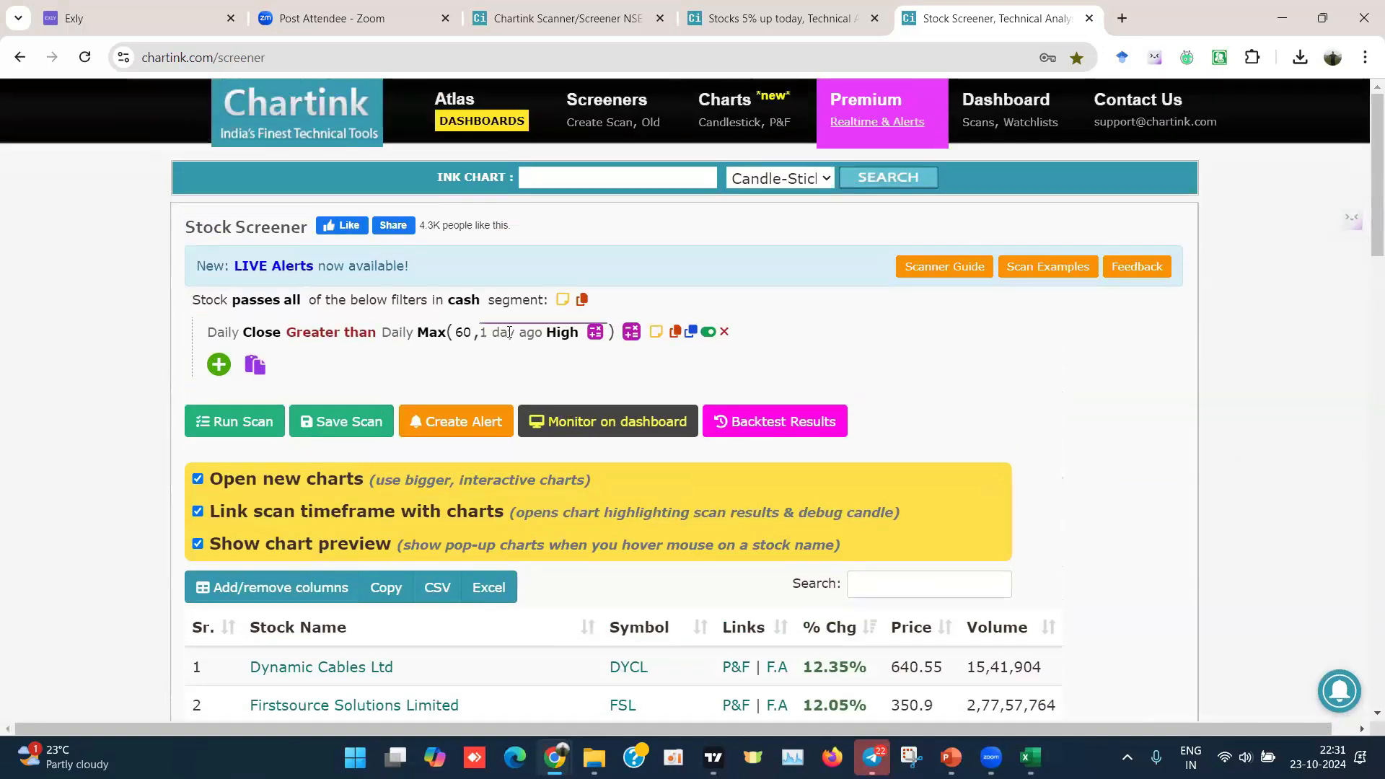
Step: Set the offset of High back to Daily and the Max offset to 1 day ago, and rerun the scan
{"action": "left_click", "coordinate": [523, 332]}
{"action": "left_click", "coordinate": [513, 374]}
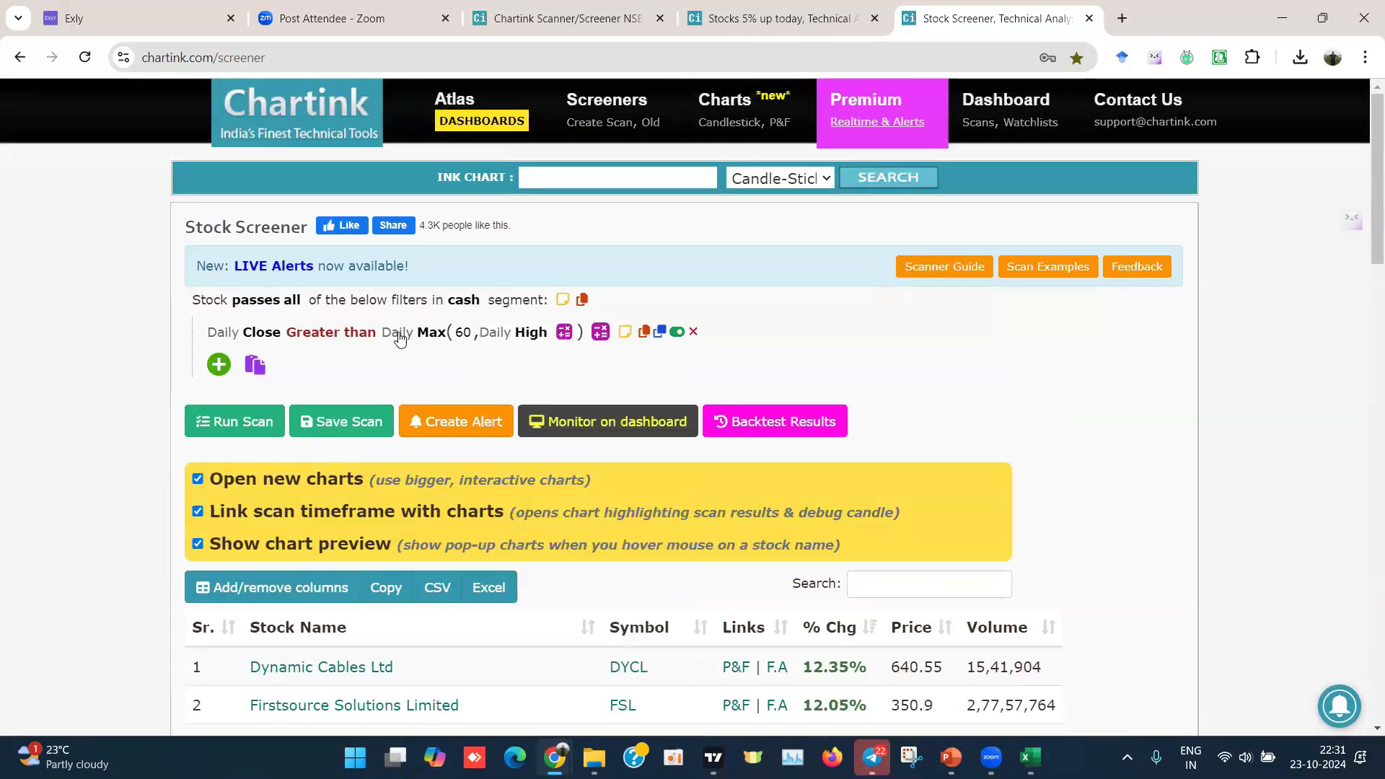
{"action": "left_click", "coordinate": [402, 335]}
{"action": "left_click", "coordinate": [435, 450]}
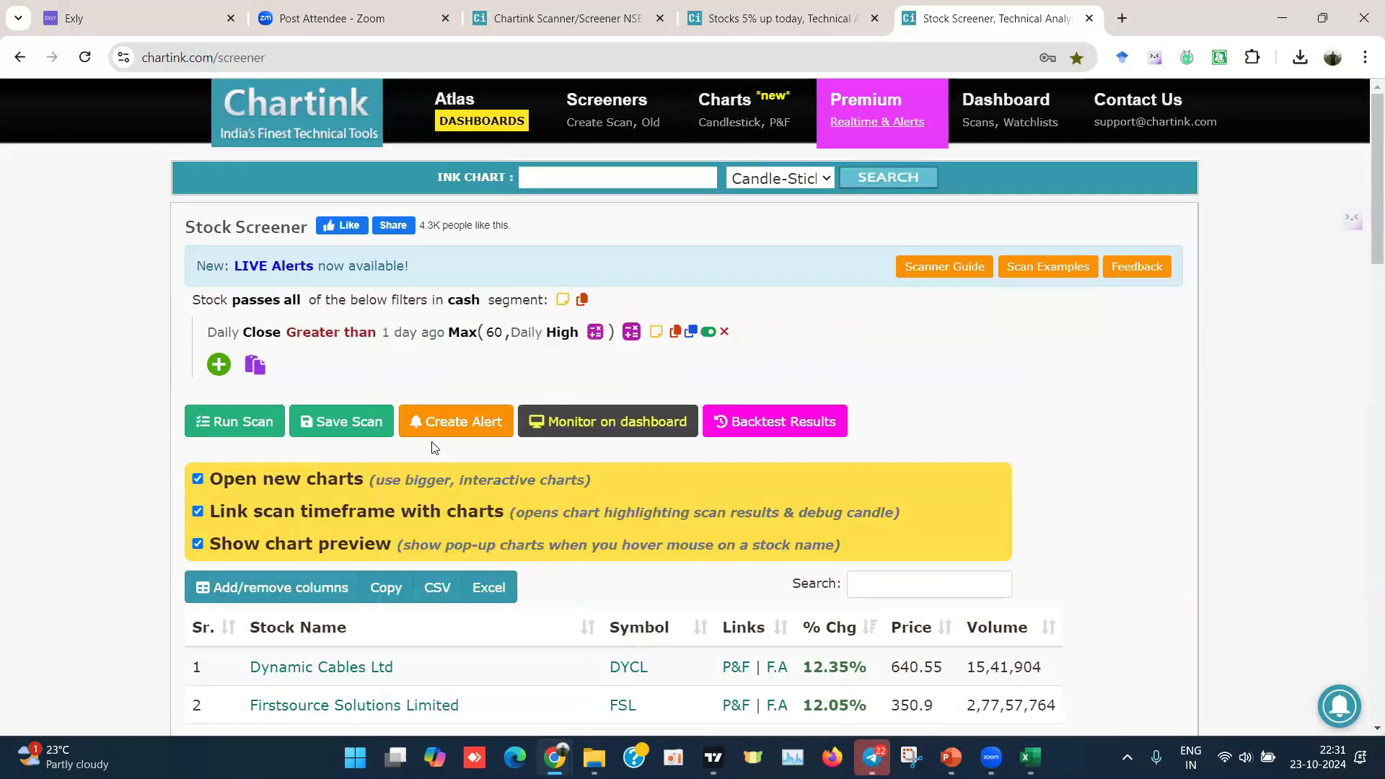
{"action": "left_click", "coordinate": [233, 424]}
Step: Review the scan results and preview the daily charts of Dynamic Cables, Firstsource Solutions and Creative Eye
{"action": "scroll", "coordinate": [684, 450], "scroll_direction": "down", "scroll_amount": 5}
{"action": "scroll", "coordinate": [683, 454], "scroll_direction": "down", "scroll_amount": 12}
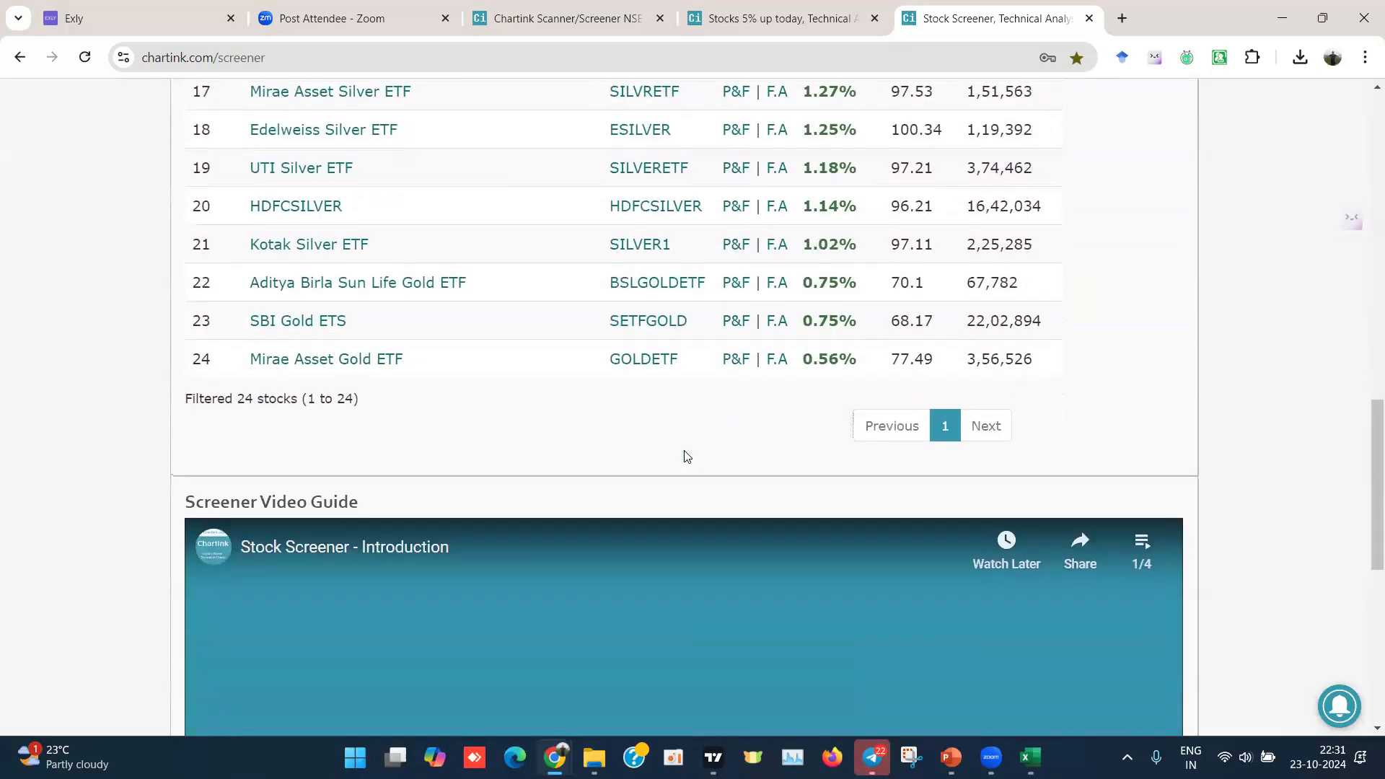
{"action": "scroll", "coordinate": [684, 455], "scroll_direction": "up", "scroll_amount": 5}
{"action": "scroll", "coordinate": [684, 456], "scroll_direction": "up", "scroll_amount": 8}
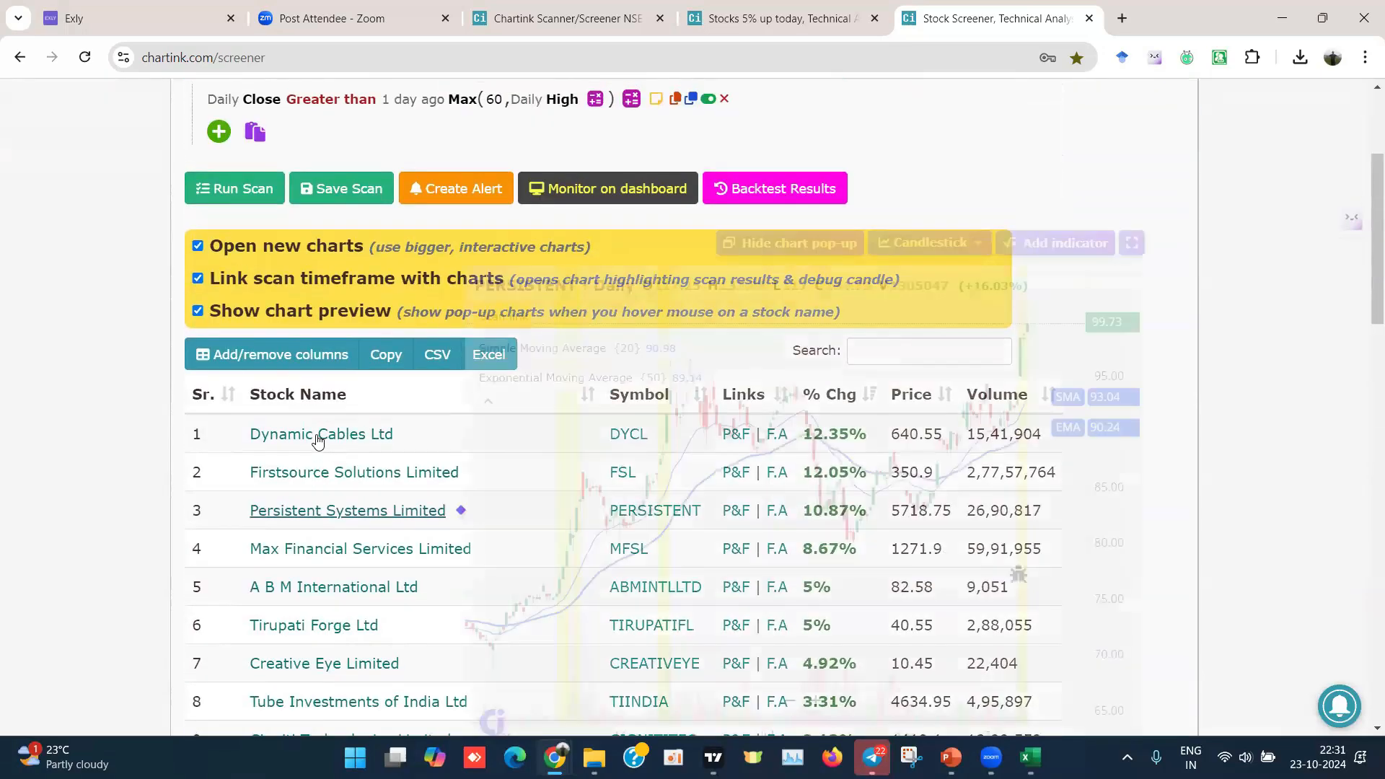
{"action": "mouse_move", "coordinate": [318, 441]}
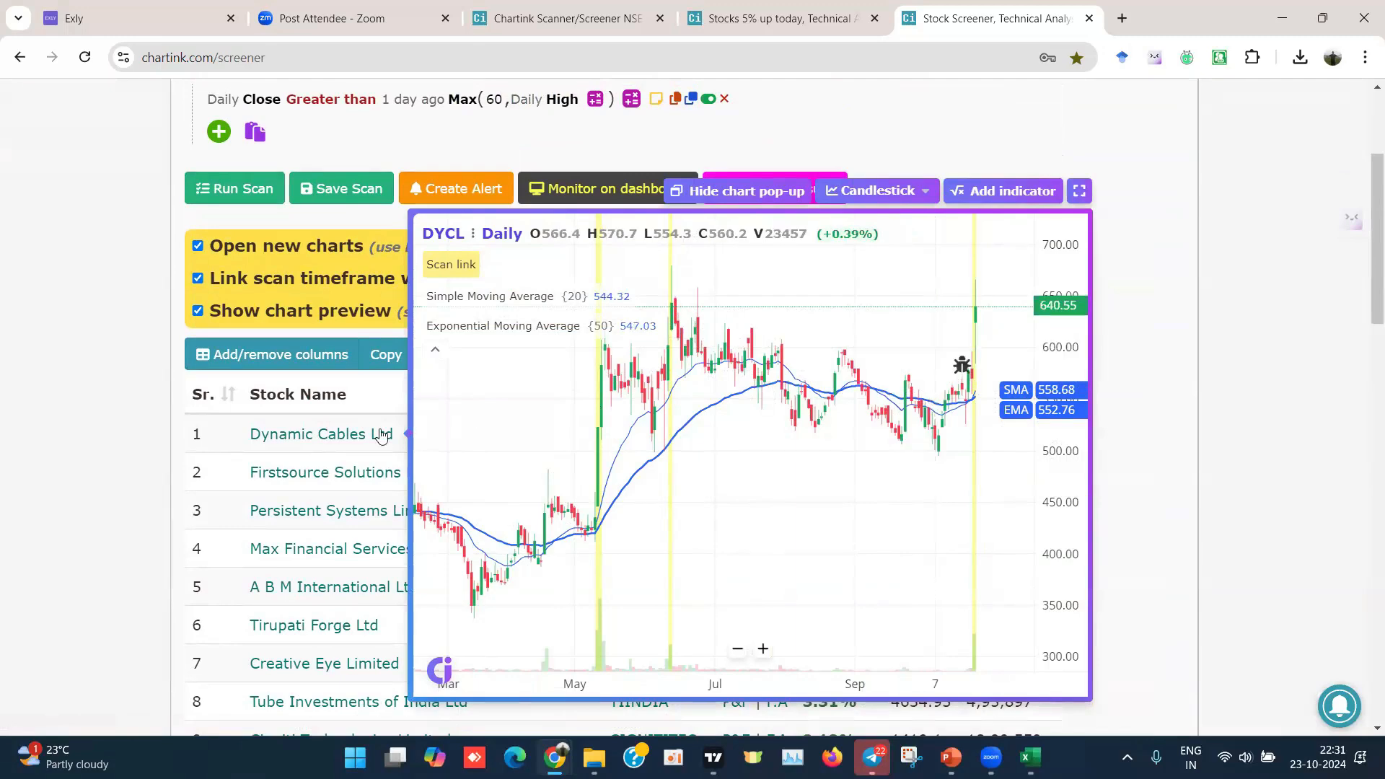
{"action": "mouse_move", "coordinate": [301, 478]}
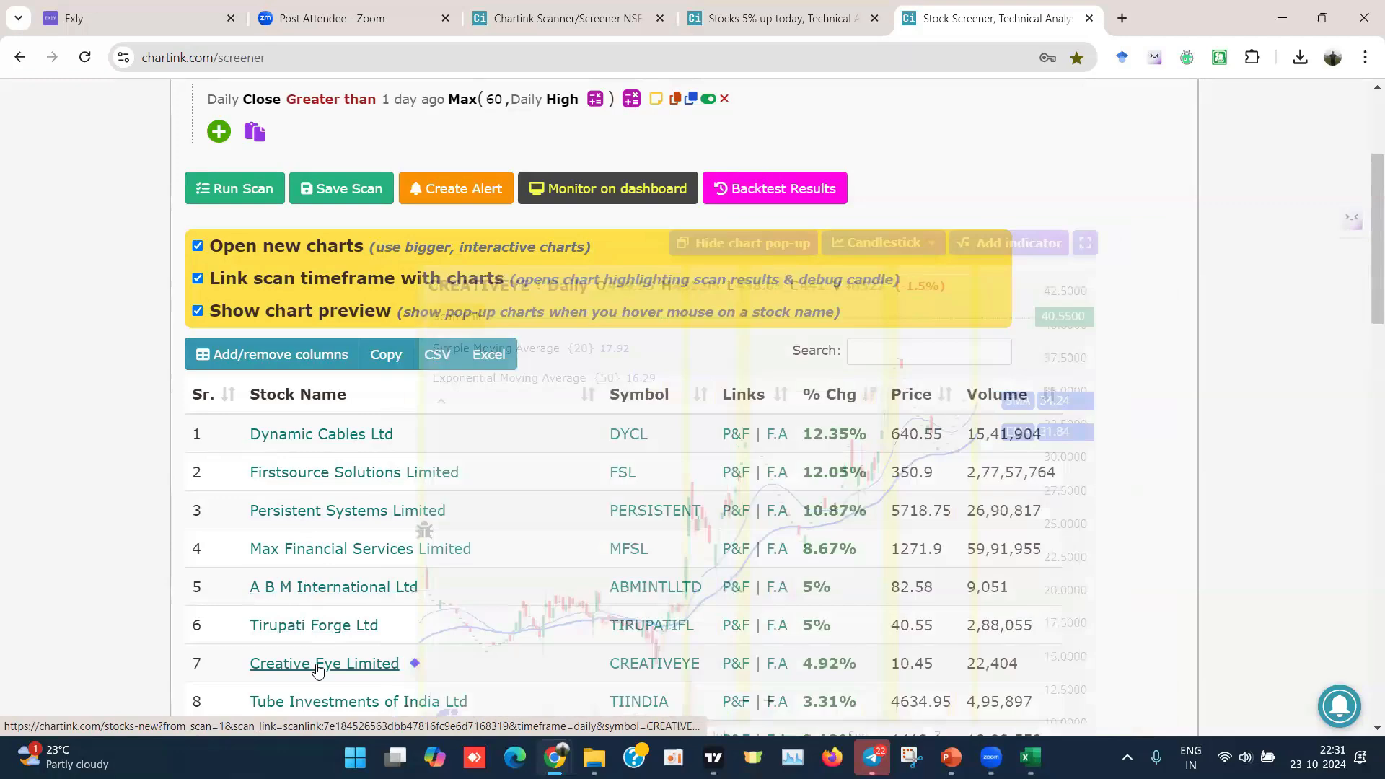
{"action": "mouse_move", "coordinate": [317, 669]}
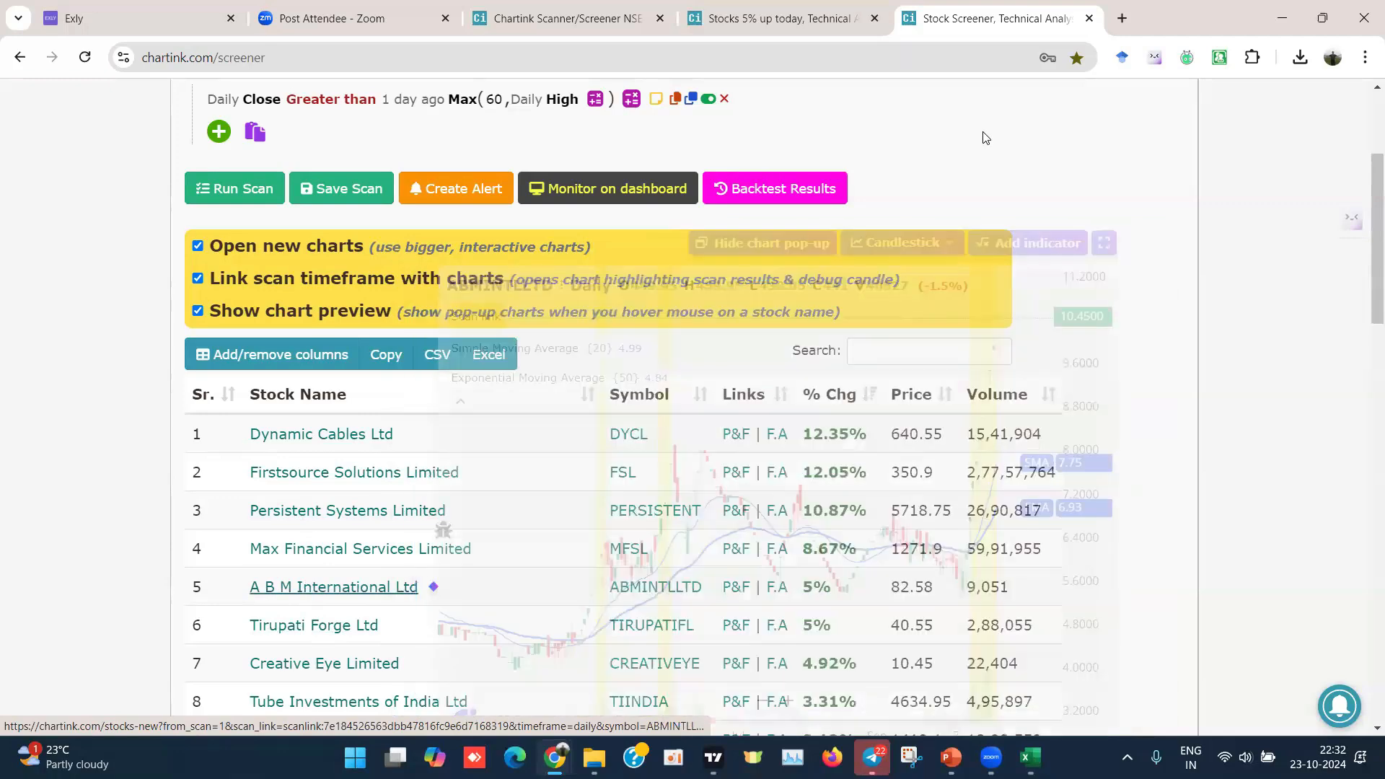
Step: Add a second filter that starts with Daily Low multiplied by Daily Volume
{"action": "scroll", "coordinate": [983, 141], "scroll_direction": "up", "scroll_amount": 3}
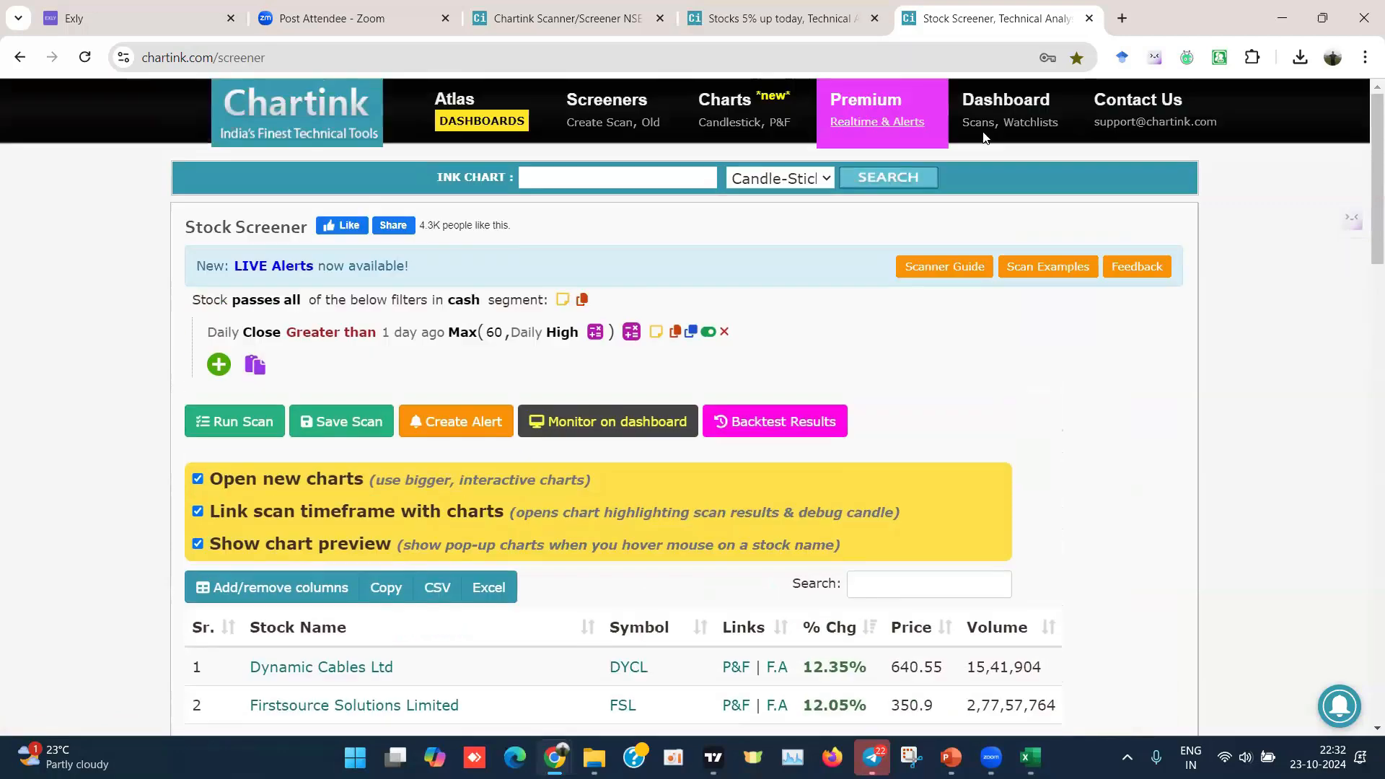
{"action": "left_click", "coordinate": [220, 366]}
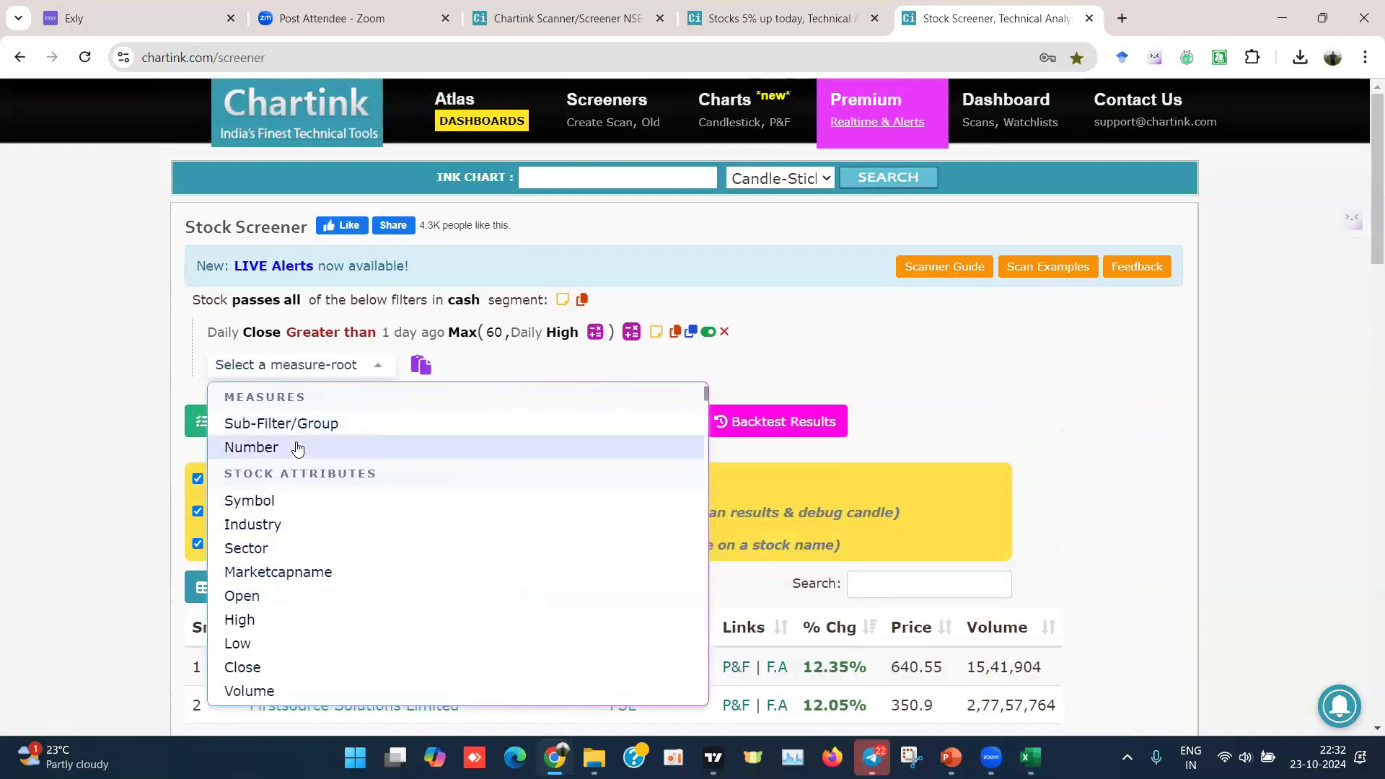
{"action": "type", "text": "low"}
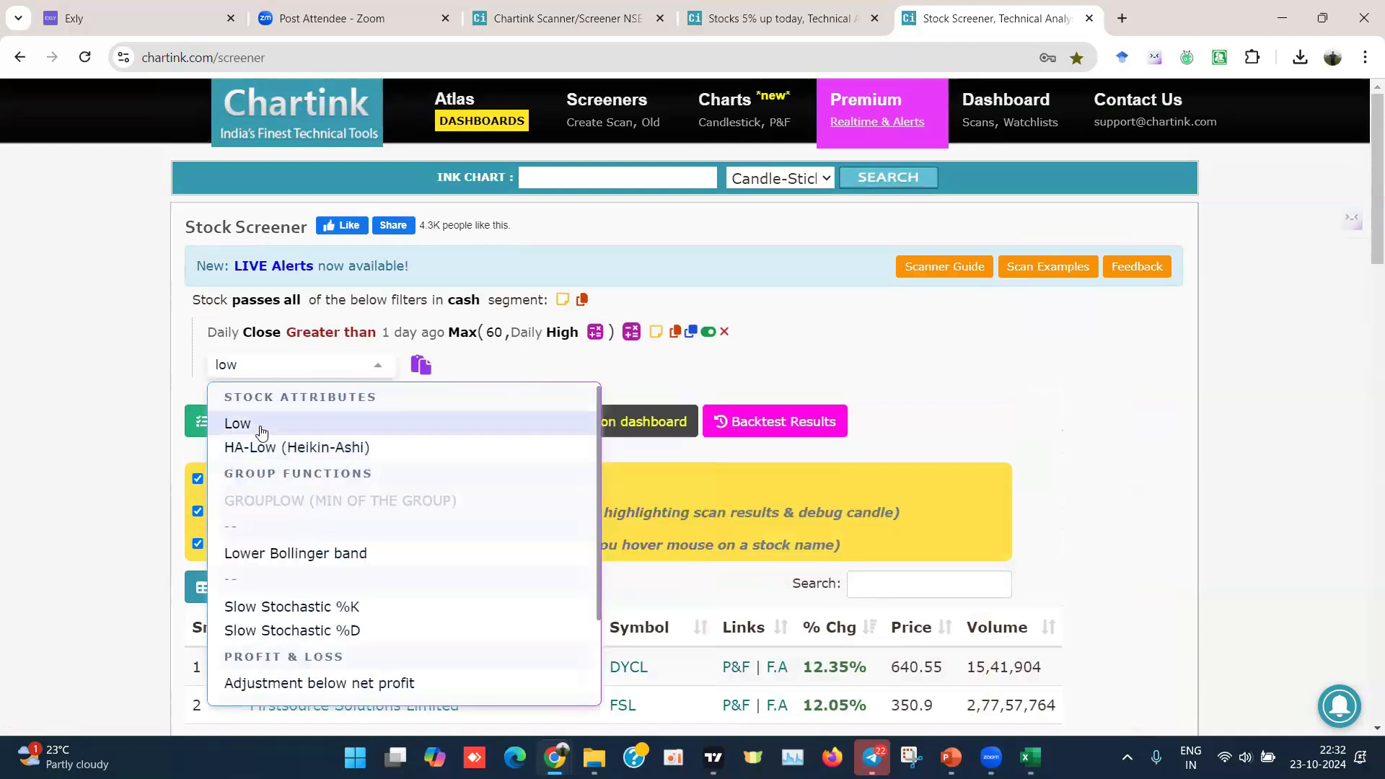
{"action": "left_click", "coordinate": [261, 431]}
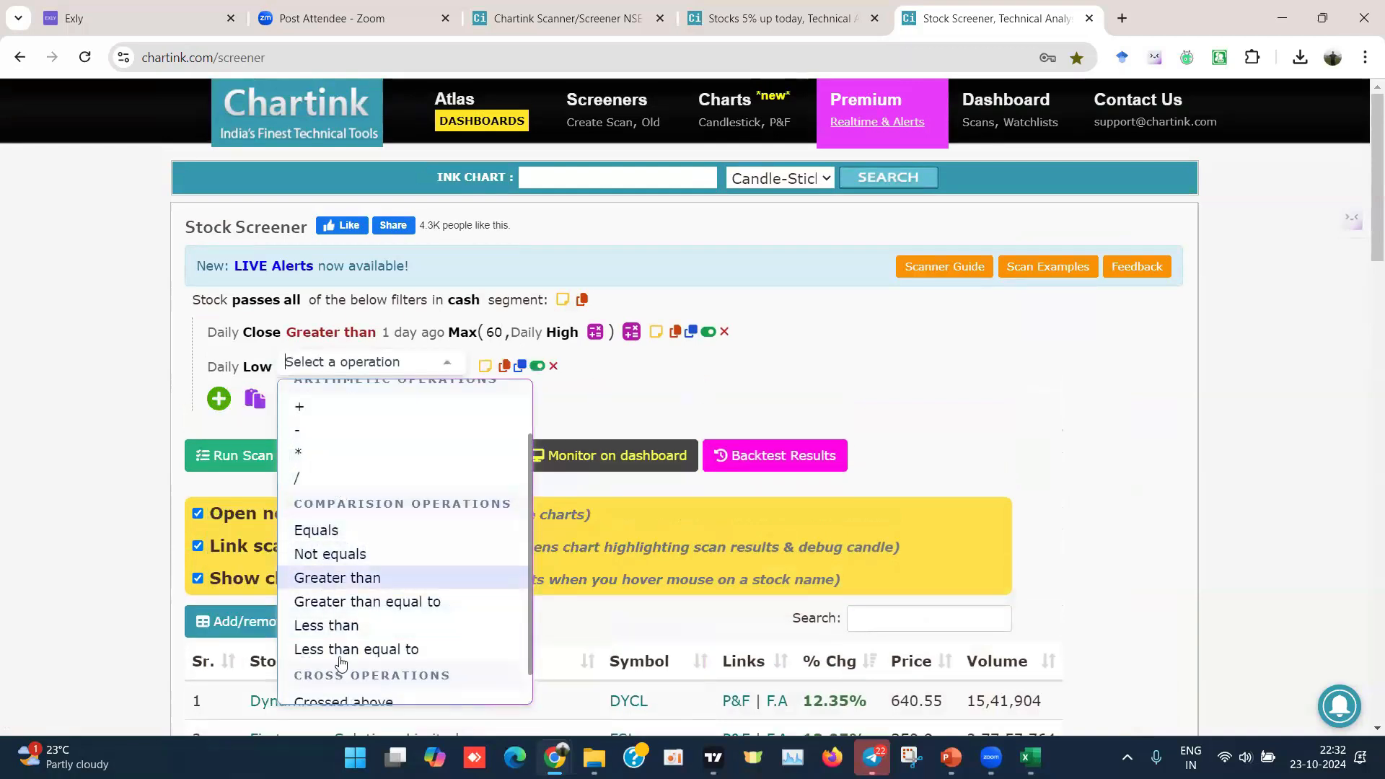
{"action": "left_click", "coordinate": [303, 454]}
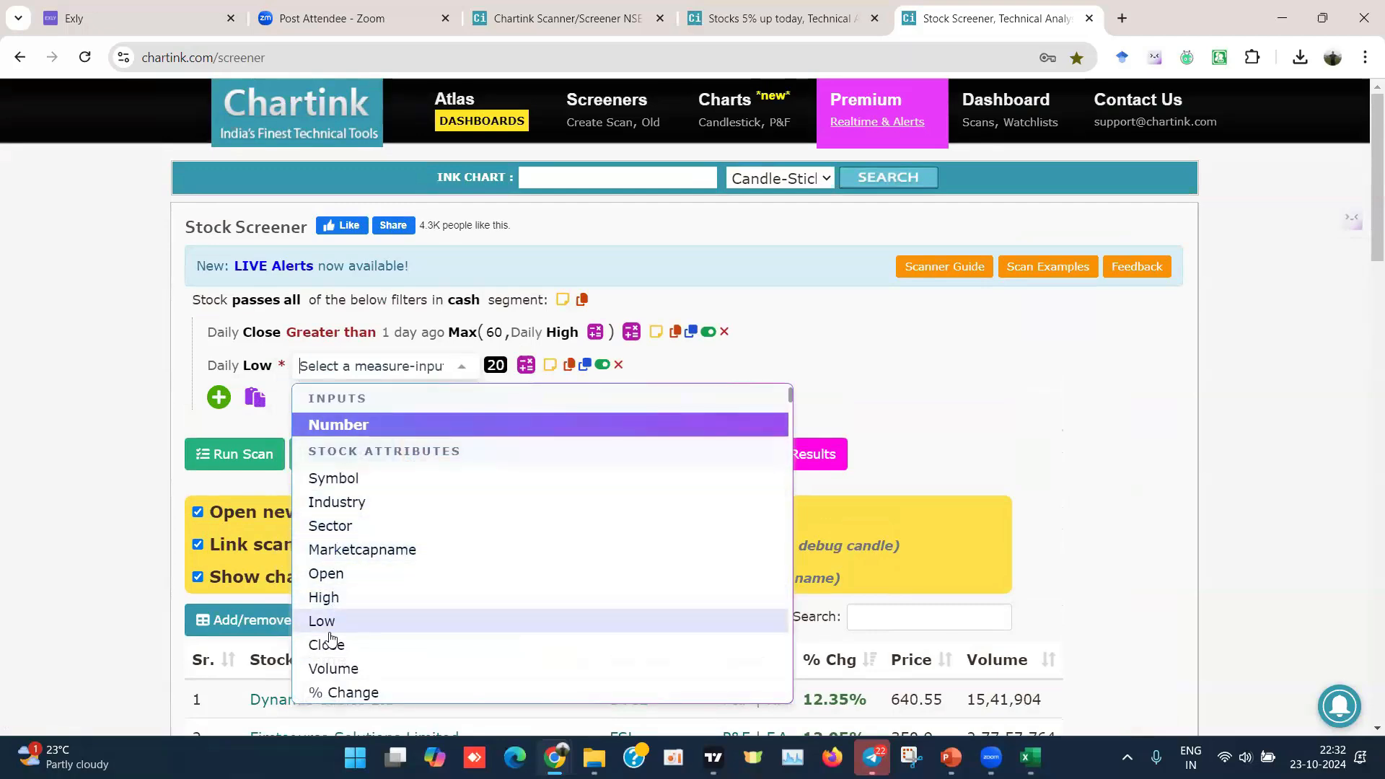
{"action": "left_click", "coordinate": [333, 670]}
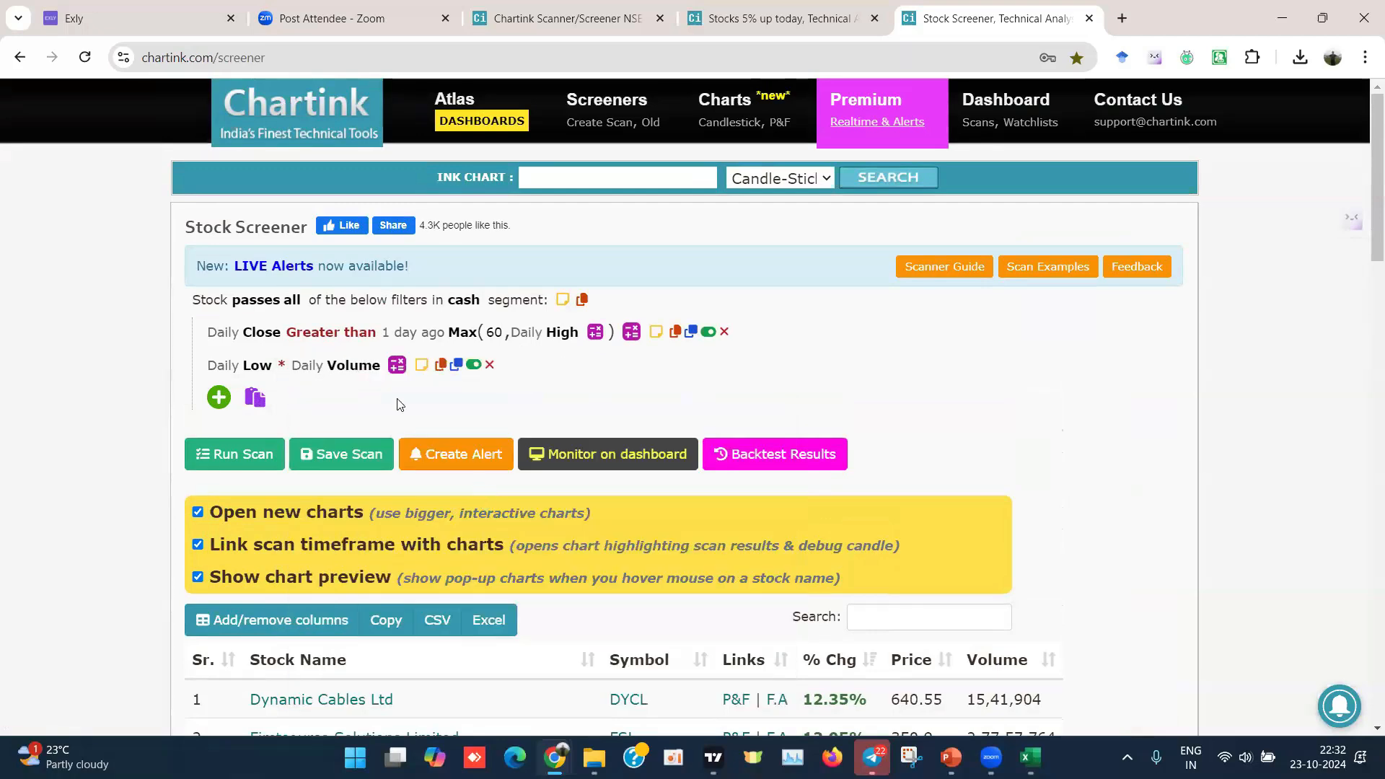
Step: Complete the Low times Volume filter with the condition Greater than Number 20000000
{"action": "left_click", "coordinate": [356, 365]}
{"action": "left_click", "coordinate": [716, 350]}
{"action": "left_click", "coordinate": [392, 364]}
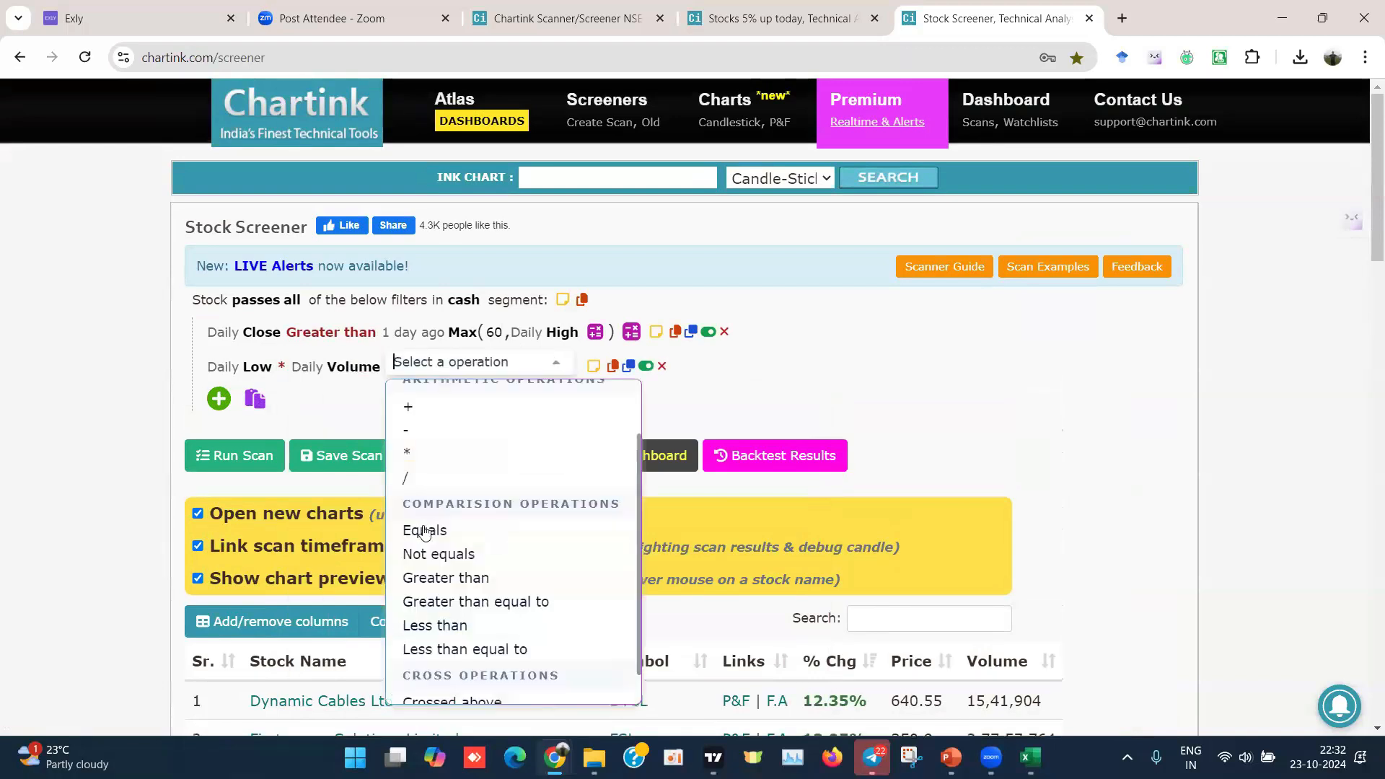
{"action": "left_click", "coordinate": [445, 577]}
{"action": "left_click", "coordinate": [525, 423]}
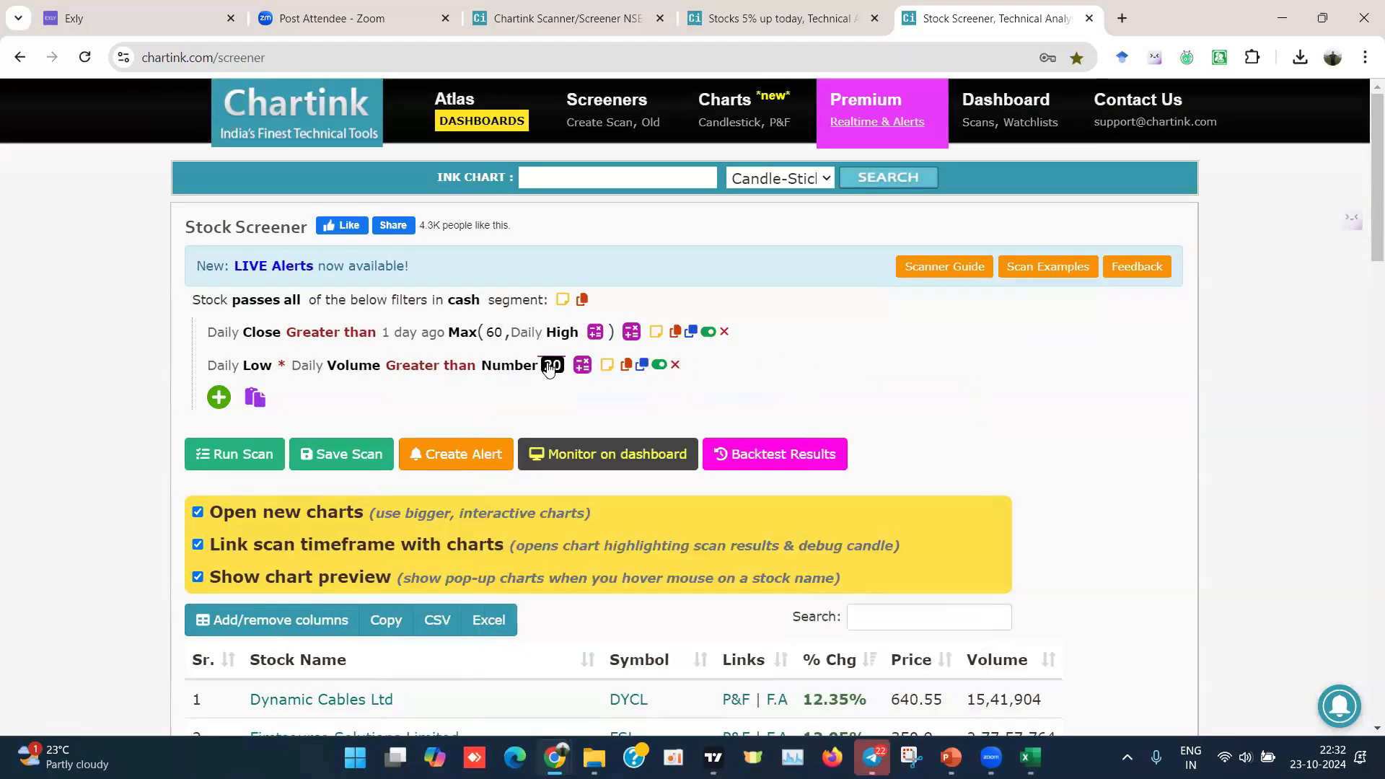
{"action": "left_click", "coordinate": [549, 364]}
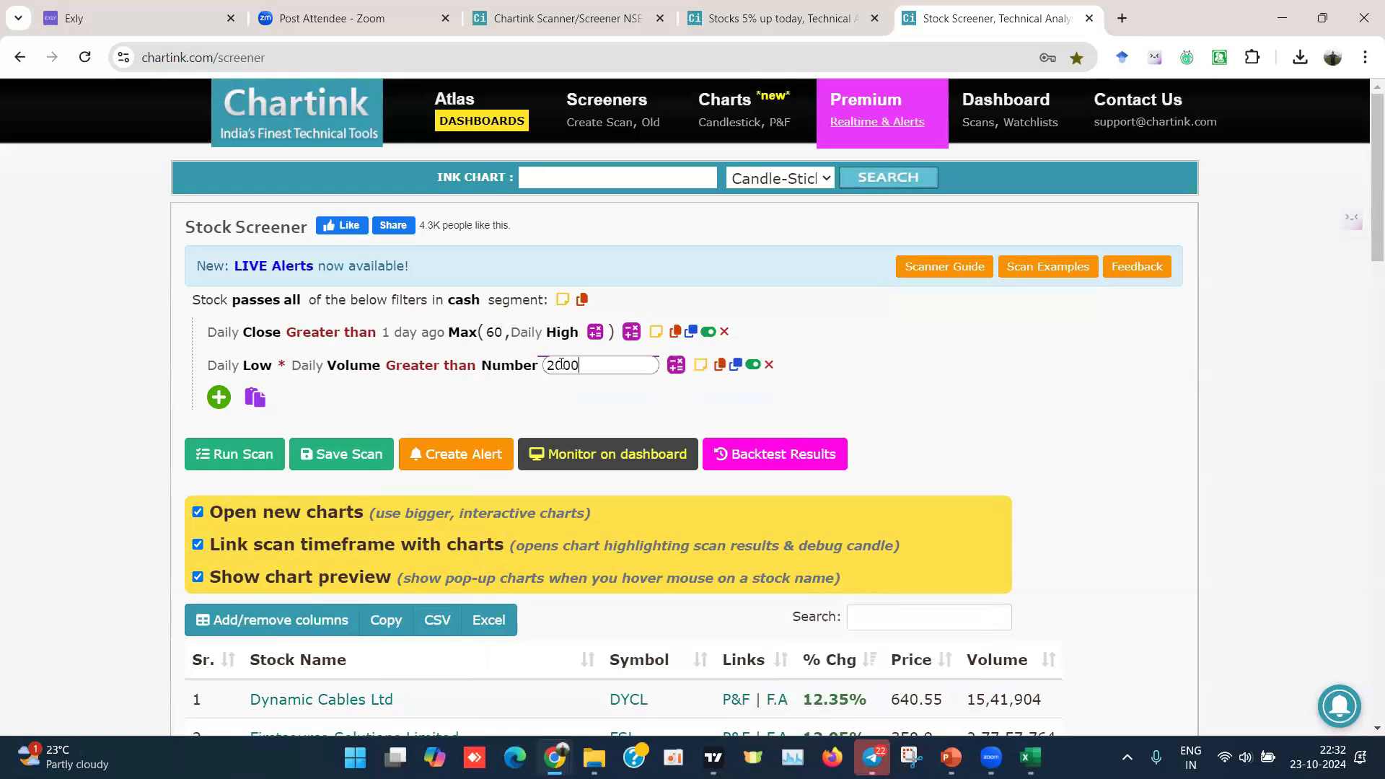
{"action": "type", "text": "0000000"}
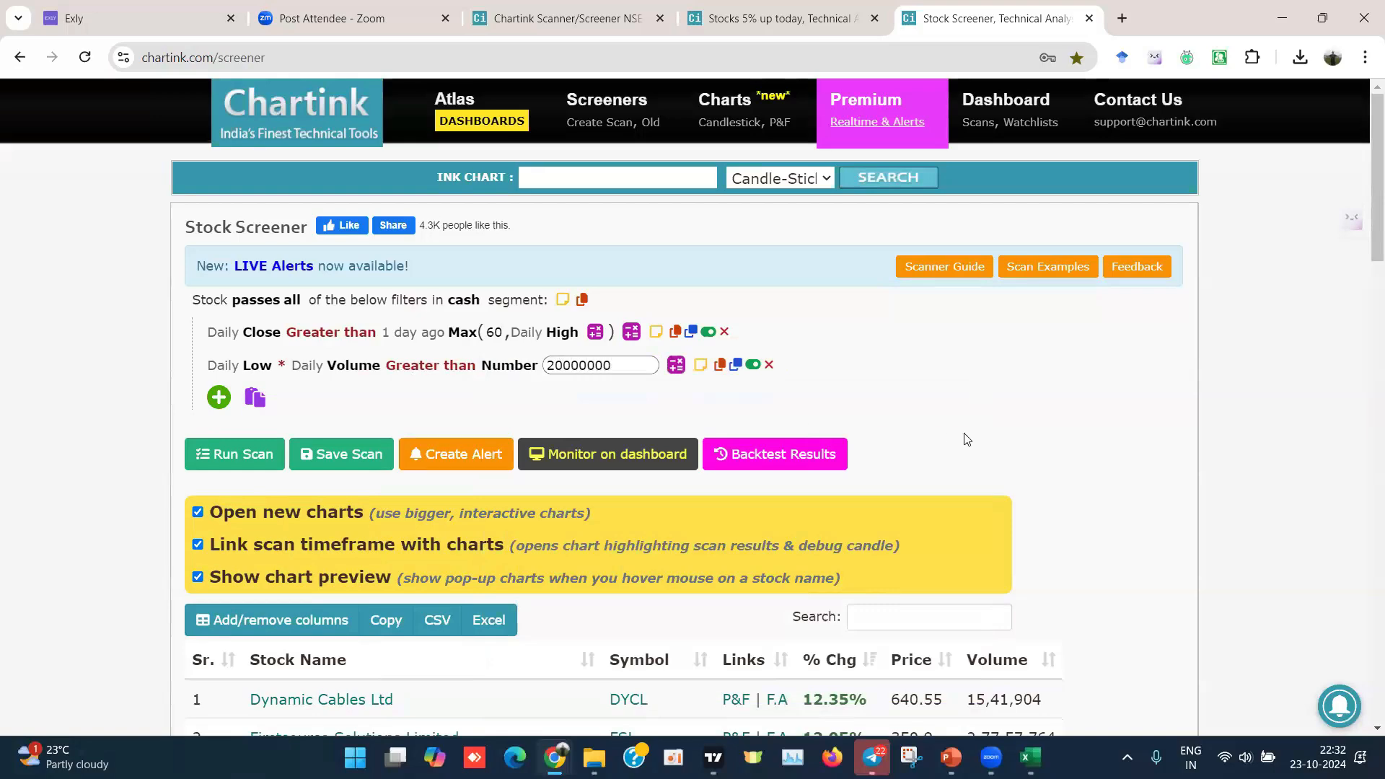
Step: Run the scan with the Low times Volume filter and review the stock list and its chart previews
{"action": "scroll", "coordinate": [966, 439], "scroll_direction": "down", "scroll_amount": 12}
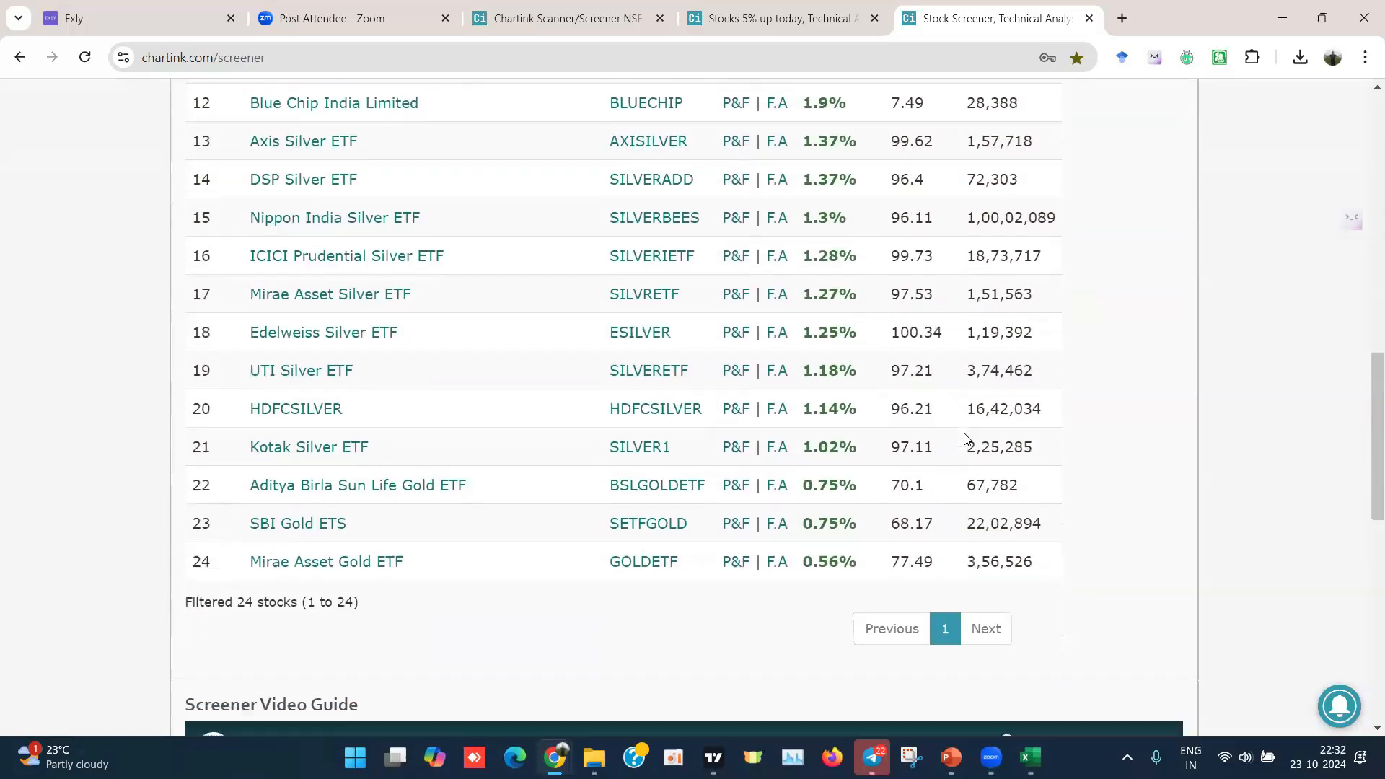
{"action": "scroll", "coordinate": [966, 439], "scroll_direction": "up", "scroll_amount": 12}
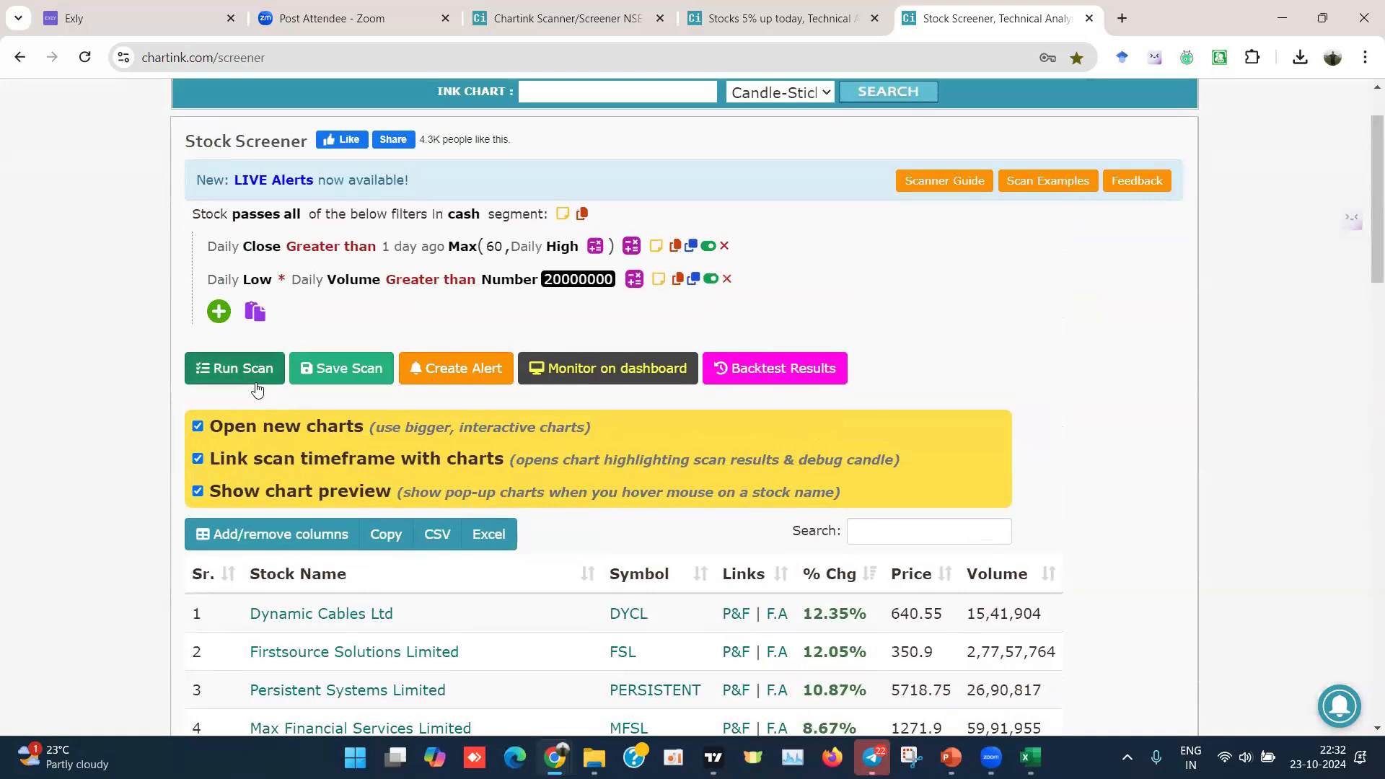
{"action": "left_click", "coordinate": [257, 389]}
{"action": "scroll", "coordinate": [257, 389], "scroll_direction": "down", "scroll_amount": 10}
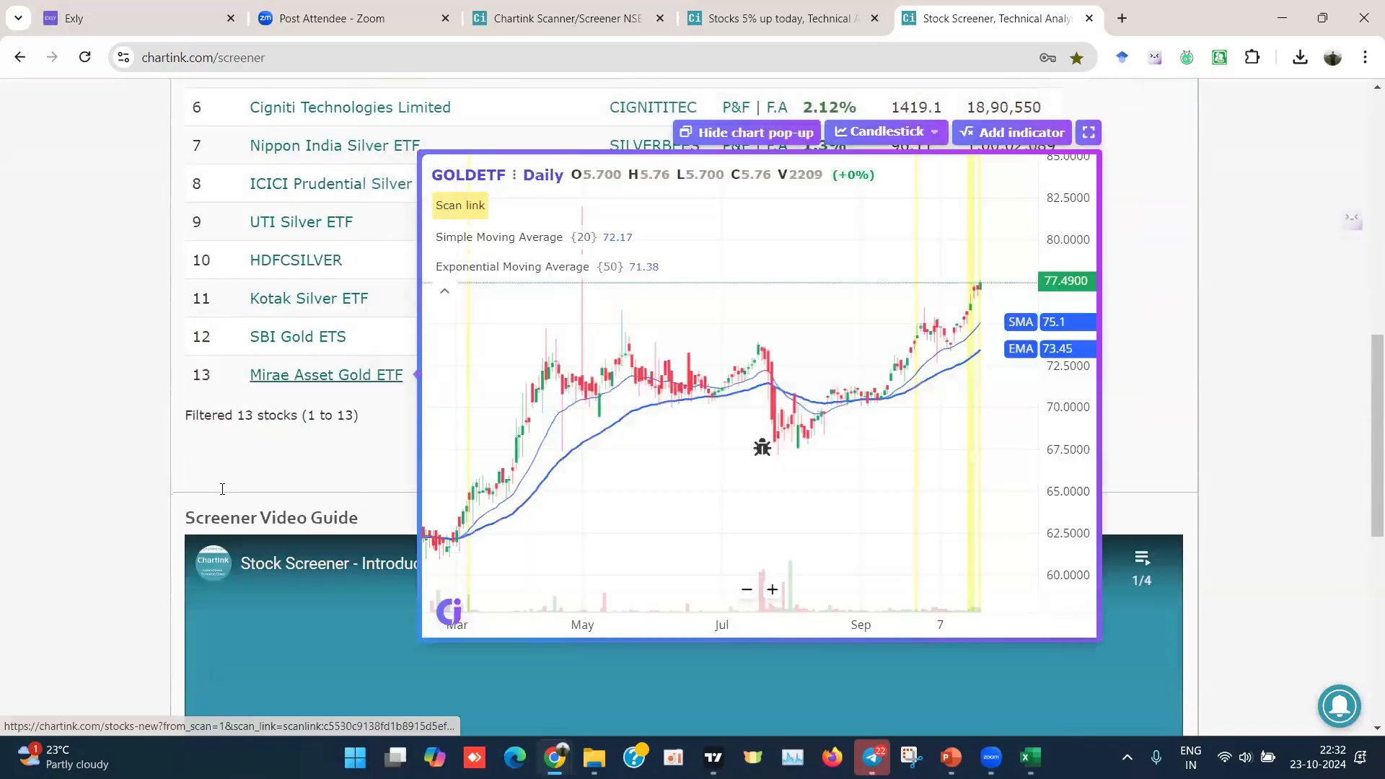
{"action": "scroll", "coordinate": [223, 489], "scroll_direction": "up", "scroll_amount": 1}
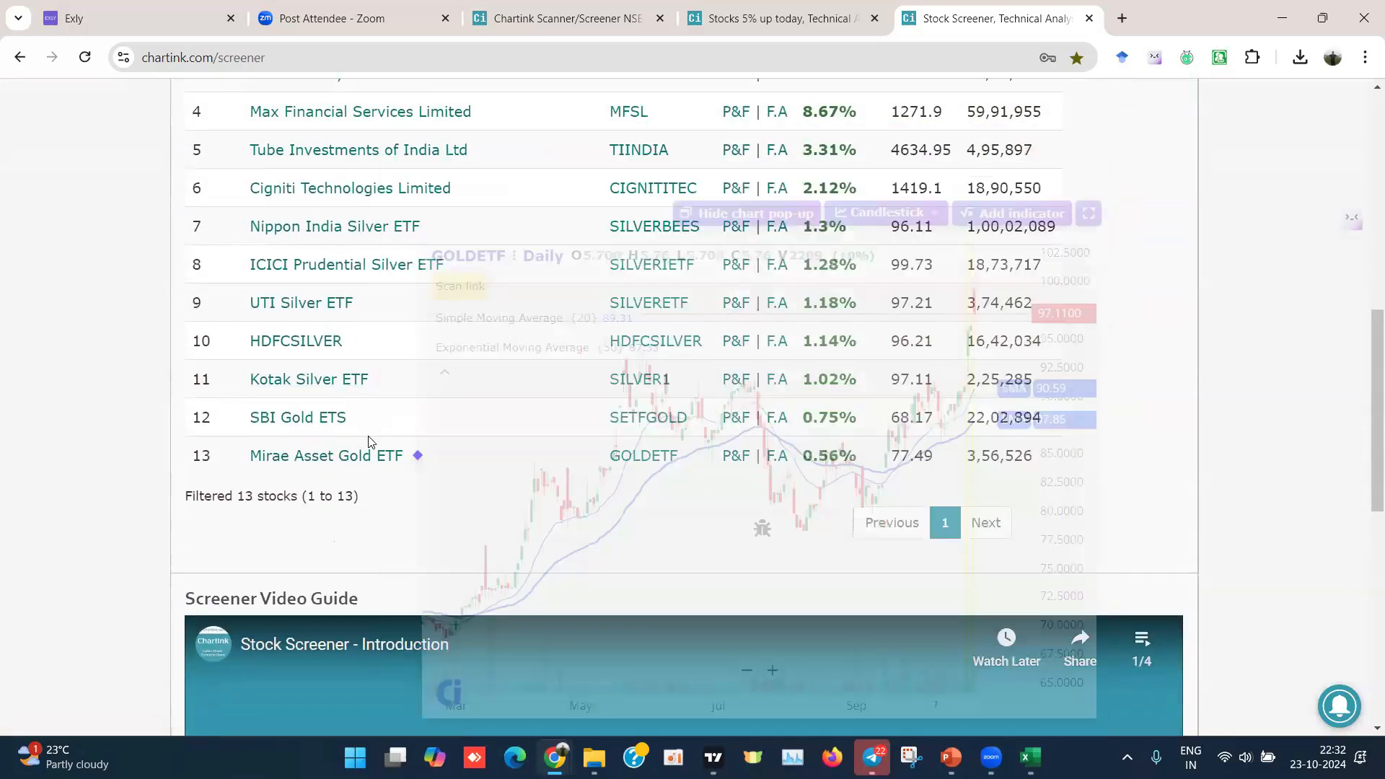
{"action": "scroll", "coordinate": [368, 441], "scroll_direction": "up", "scroll_amount": 3}
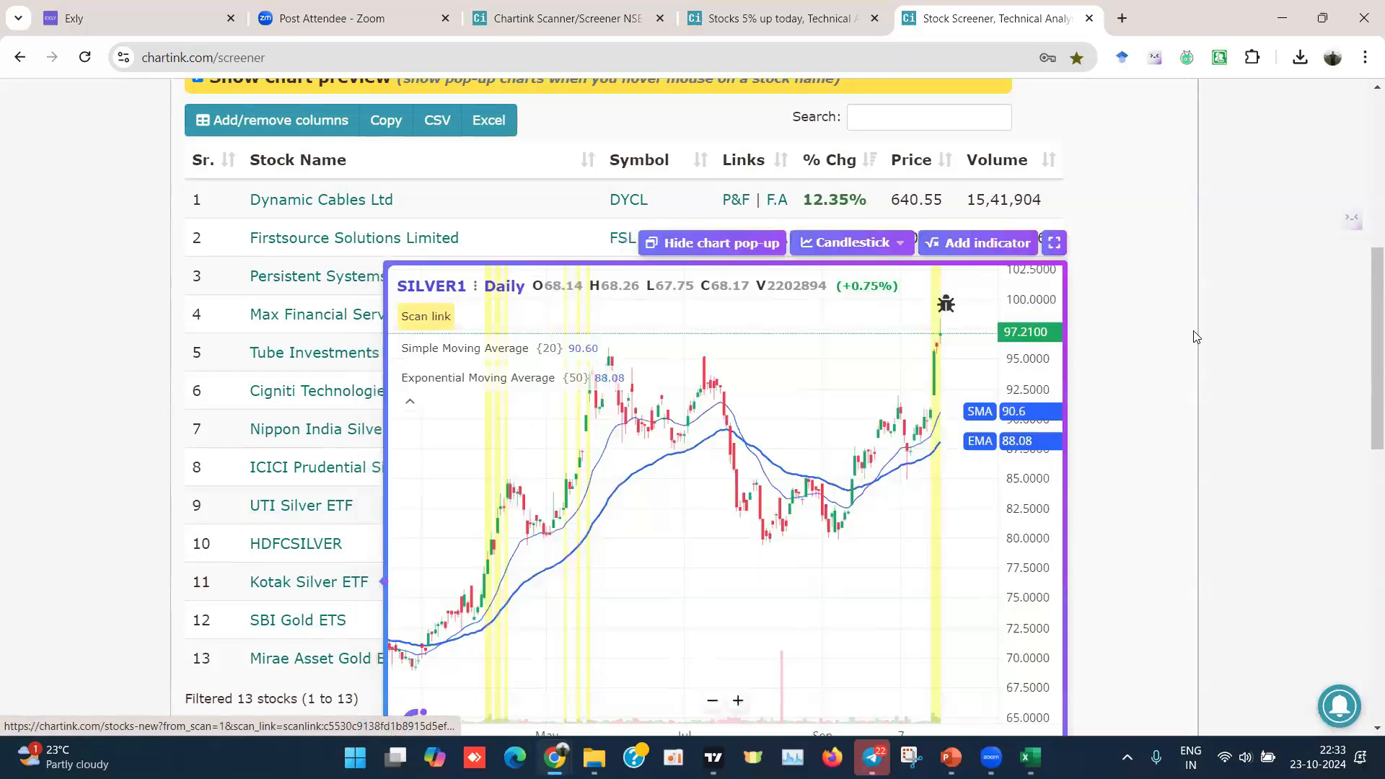
{"action": "scroll", "coordinate": [1195, 336], "scroll_direction": "up", "scroll_amount": 7}
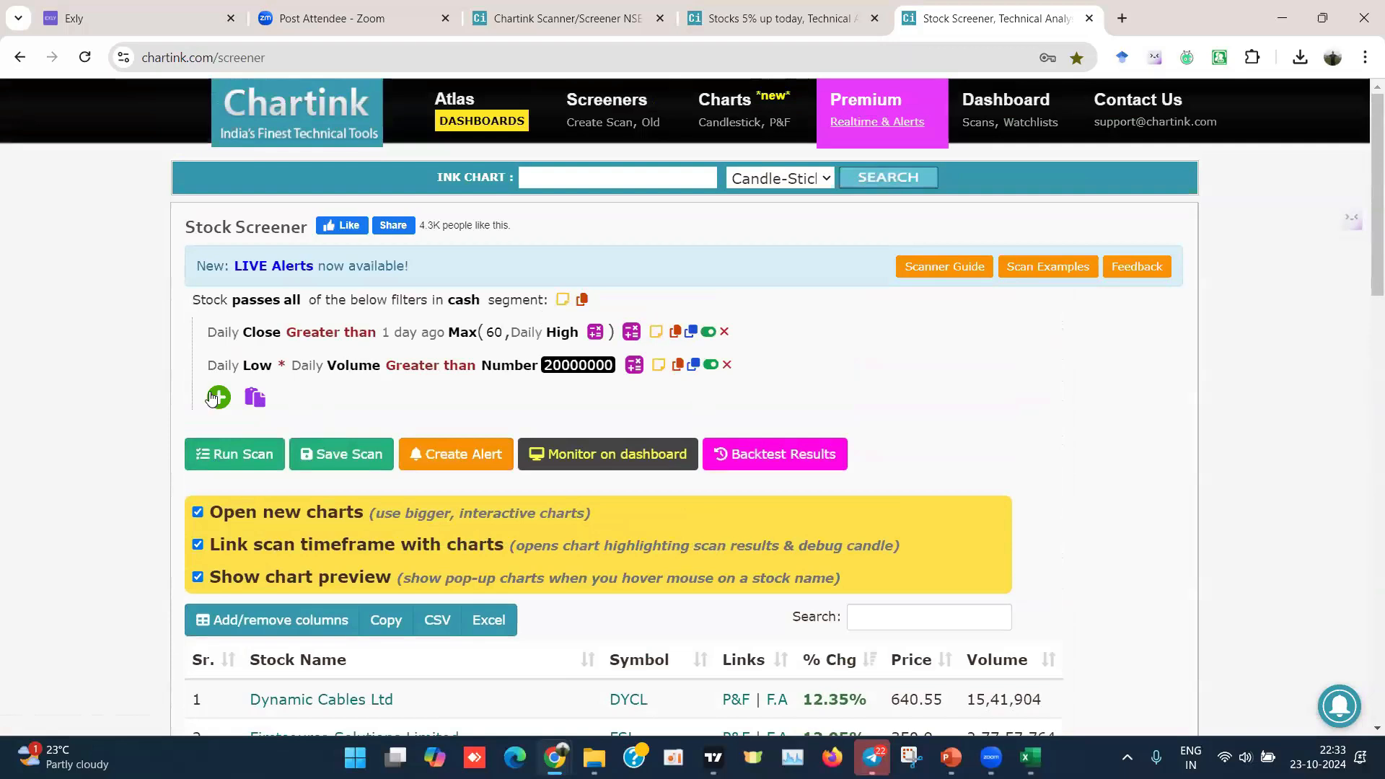
{"action": "left_click", "coordinate": [218, 397]}
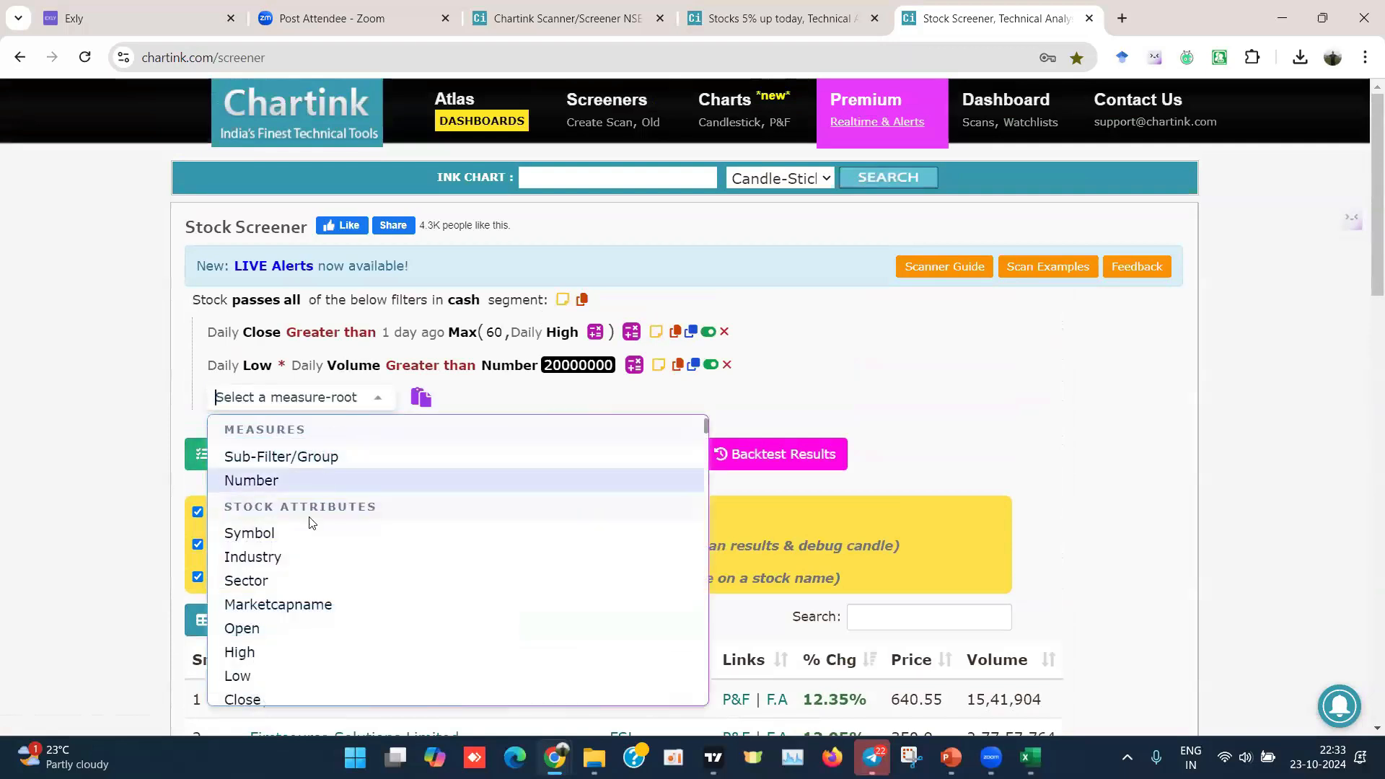
{"action": "left_click", "coordinate": [319, 605]}
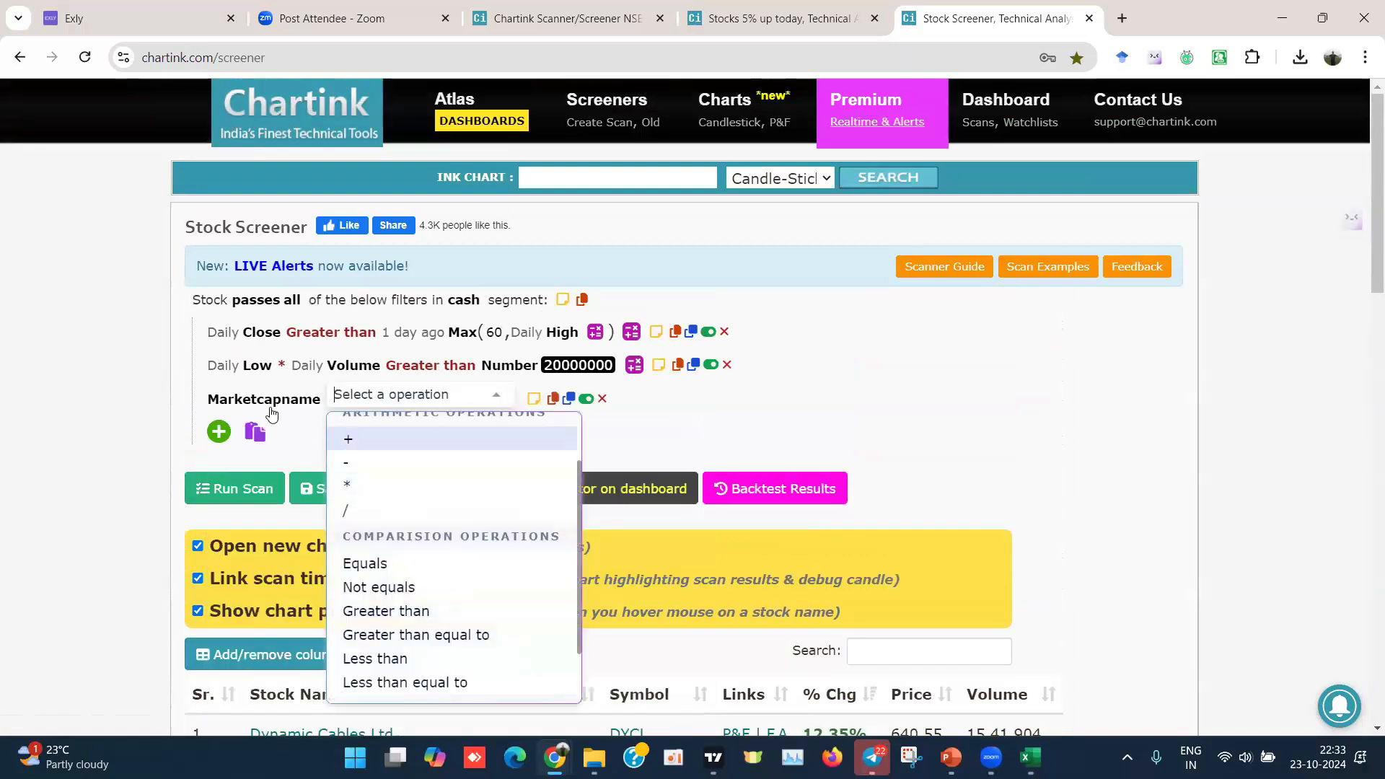
{"action": "left_click", "coordinate": [605, 406]}
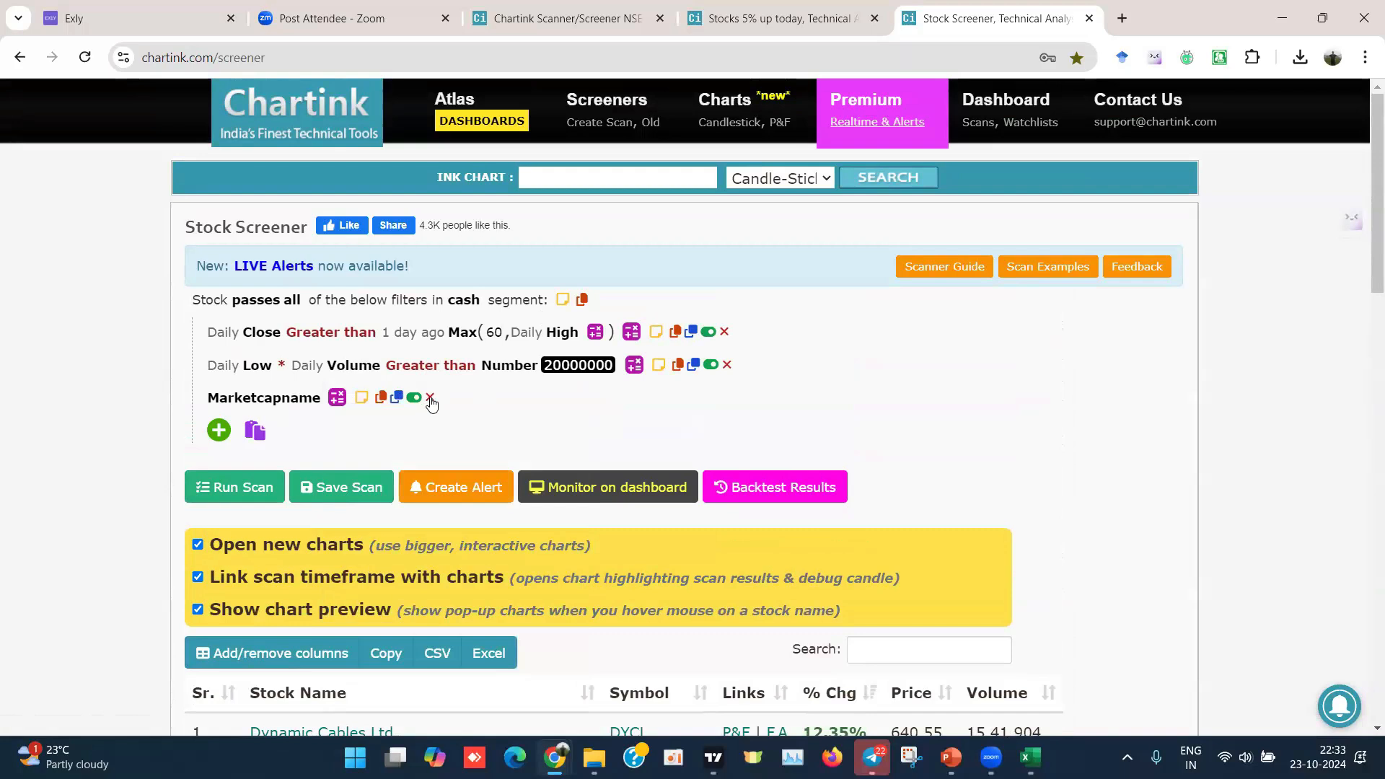
{"action": "left_click", "coordinate": [431, 399]}
{"action": "left_click", "coordinate": [770, 172]}
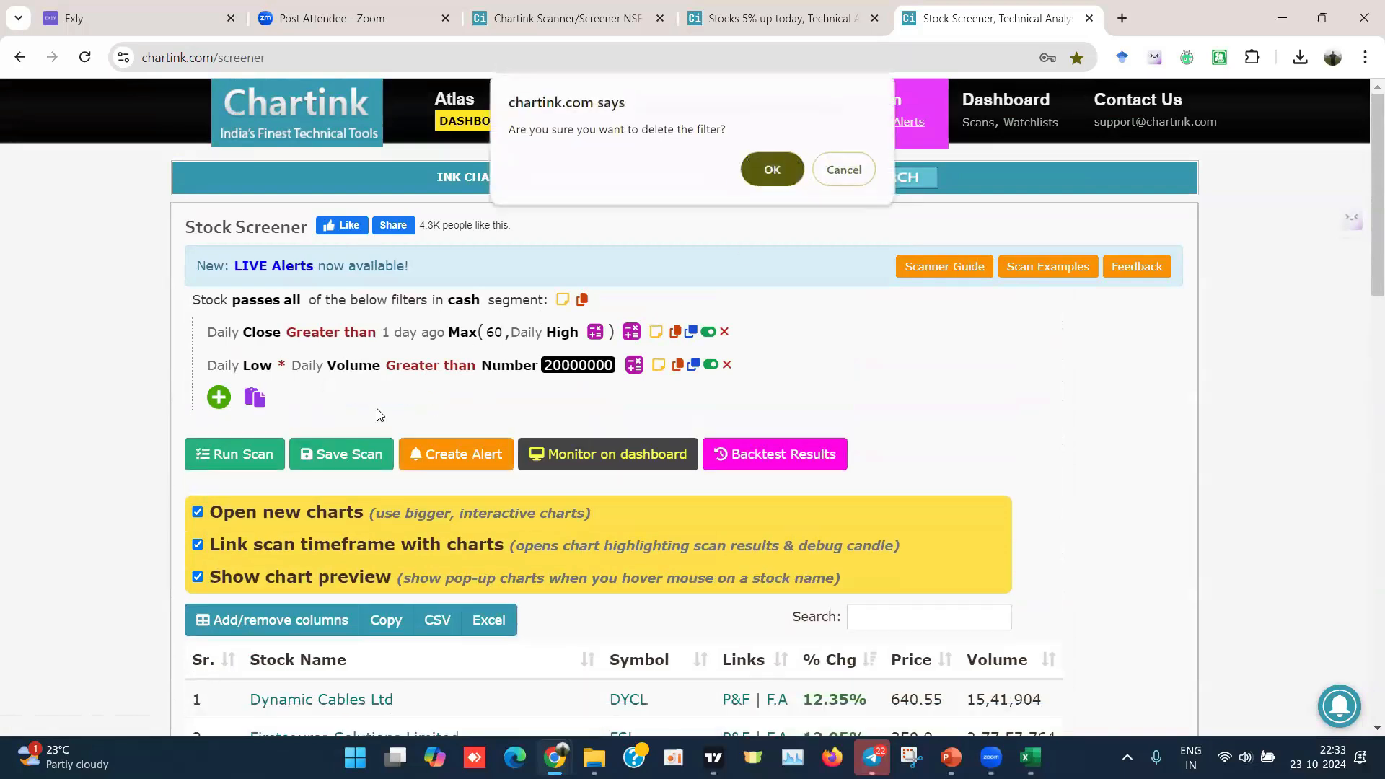
Step: Add a filter for Market Cap Greater than Number 500 and run the scan
{"action": "left_click", "coordinate": [218, 397]}
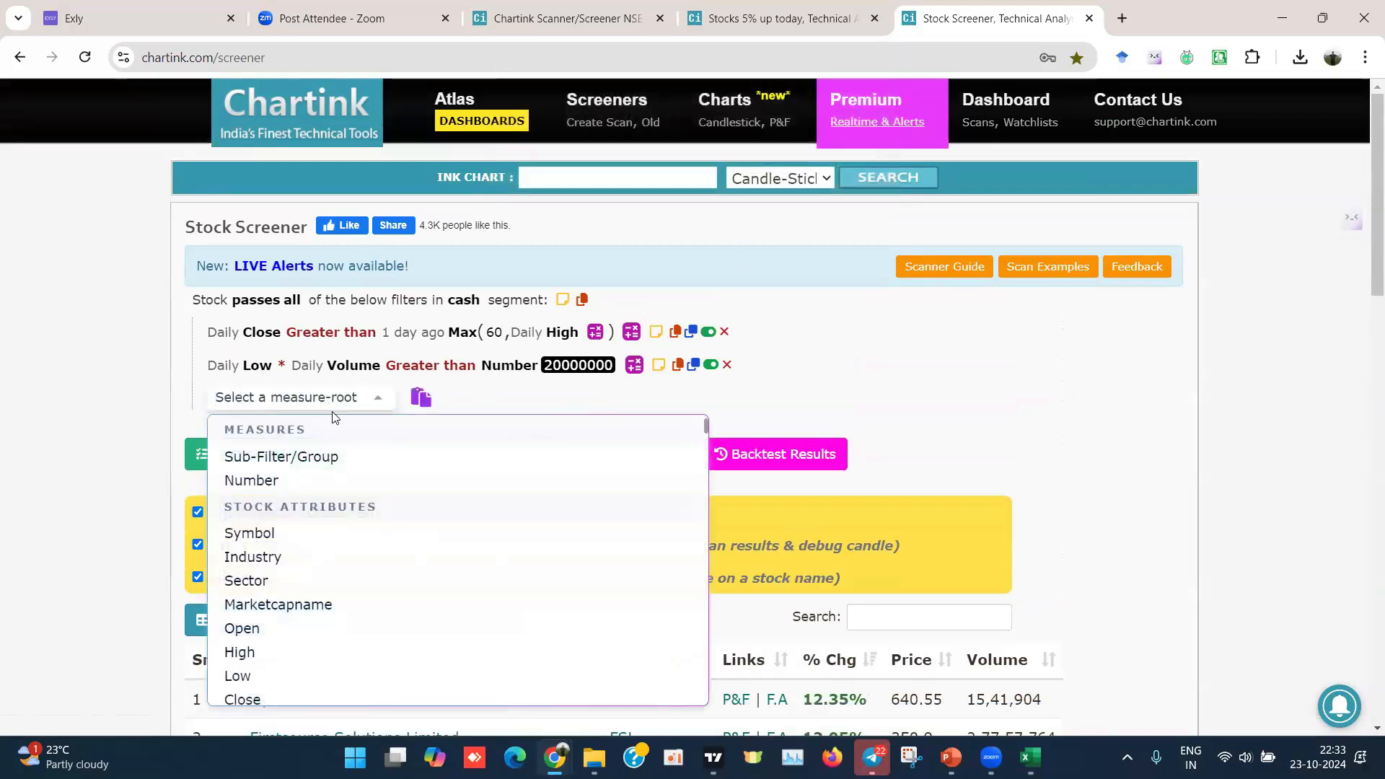
{"action": "type", "text": "market"}
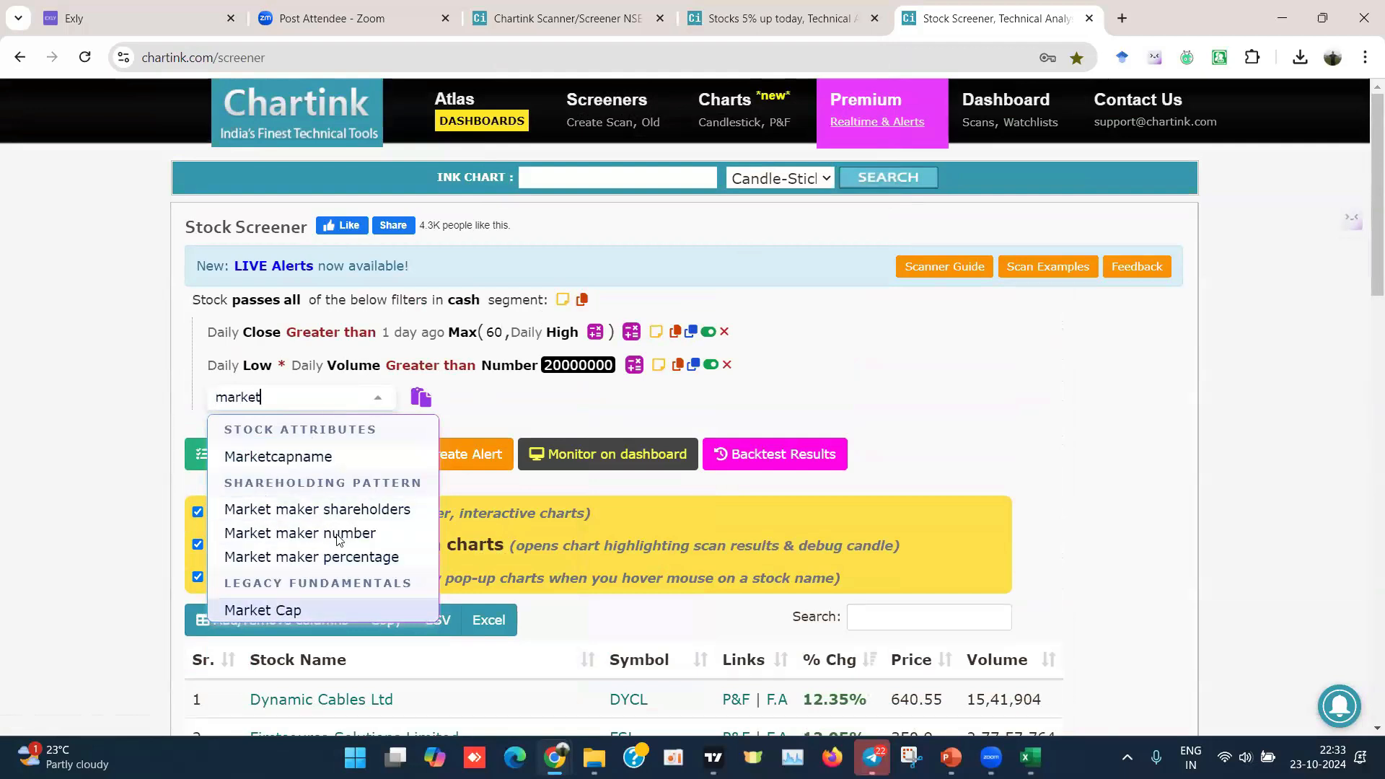
{"action": "left_click", "coordinate": [289, 610]}
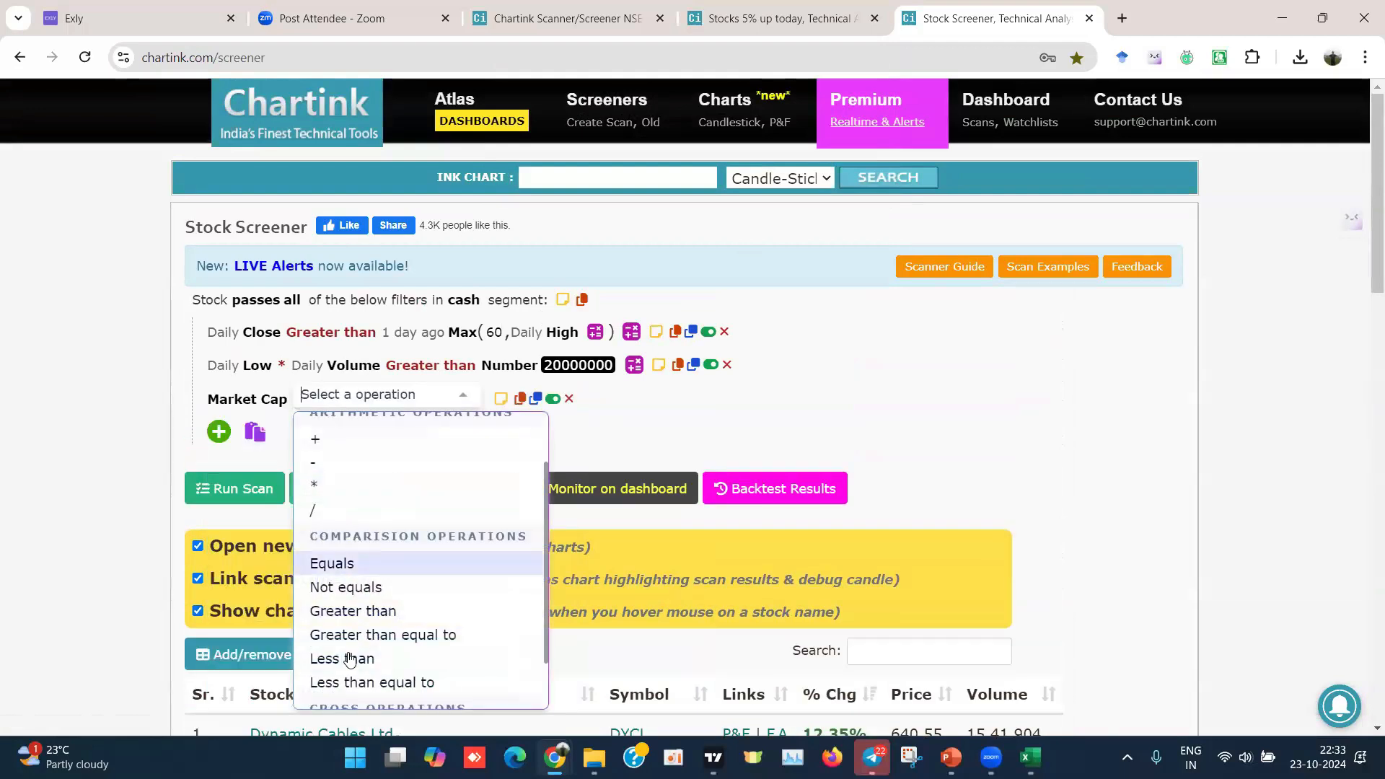
{"action": "left_click", "coordinate": [346, 611]}
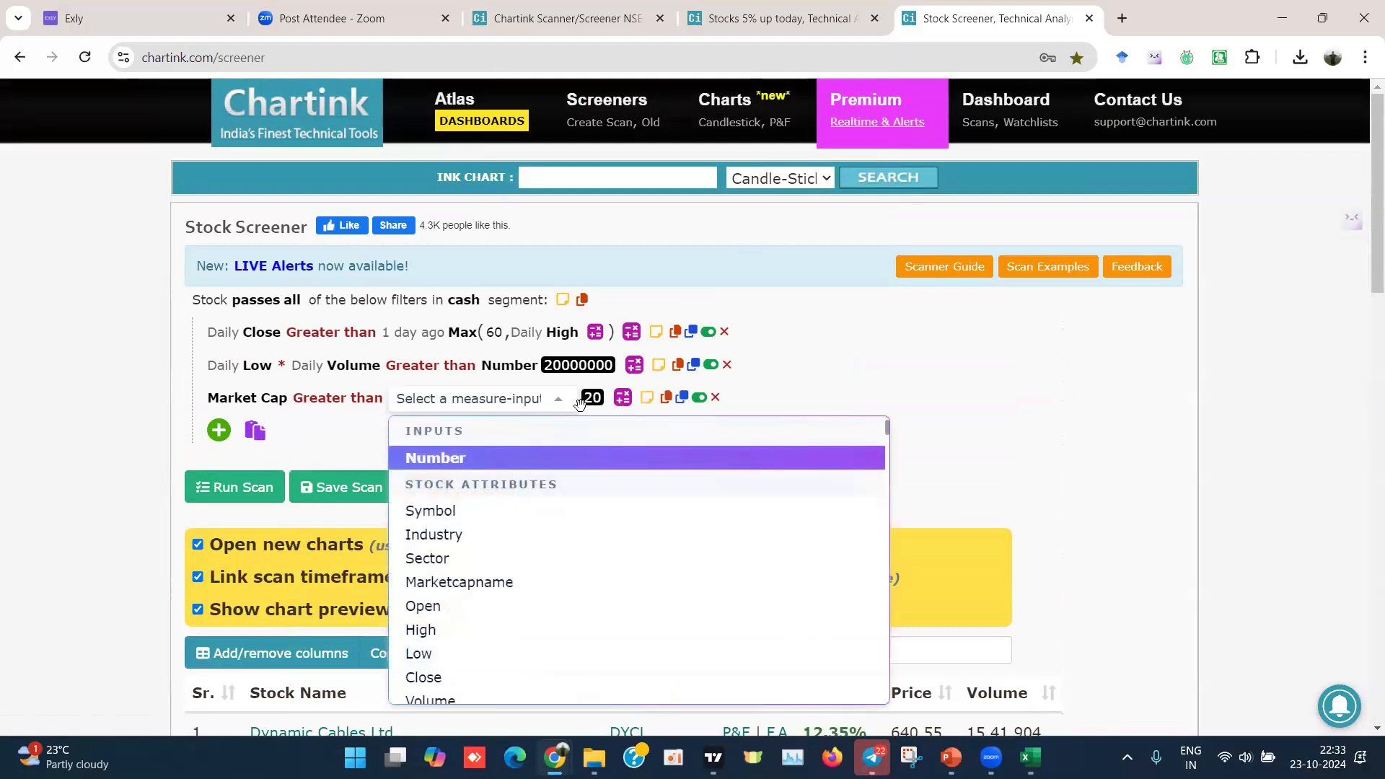
{"action": "key", "text": "Return"}
{"action": "left_click", "coordinate": [480, 397]}
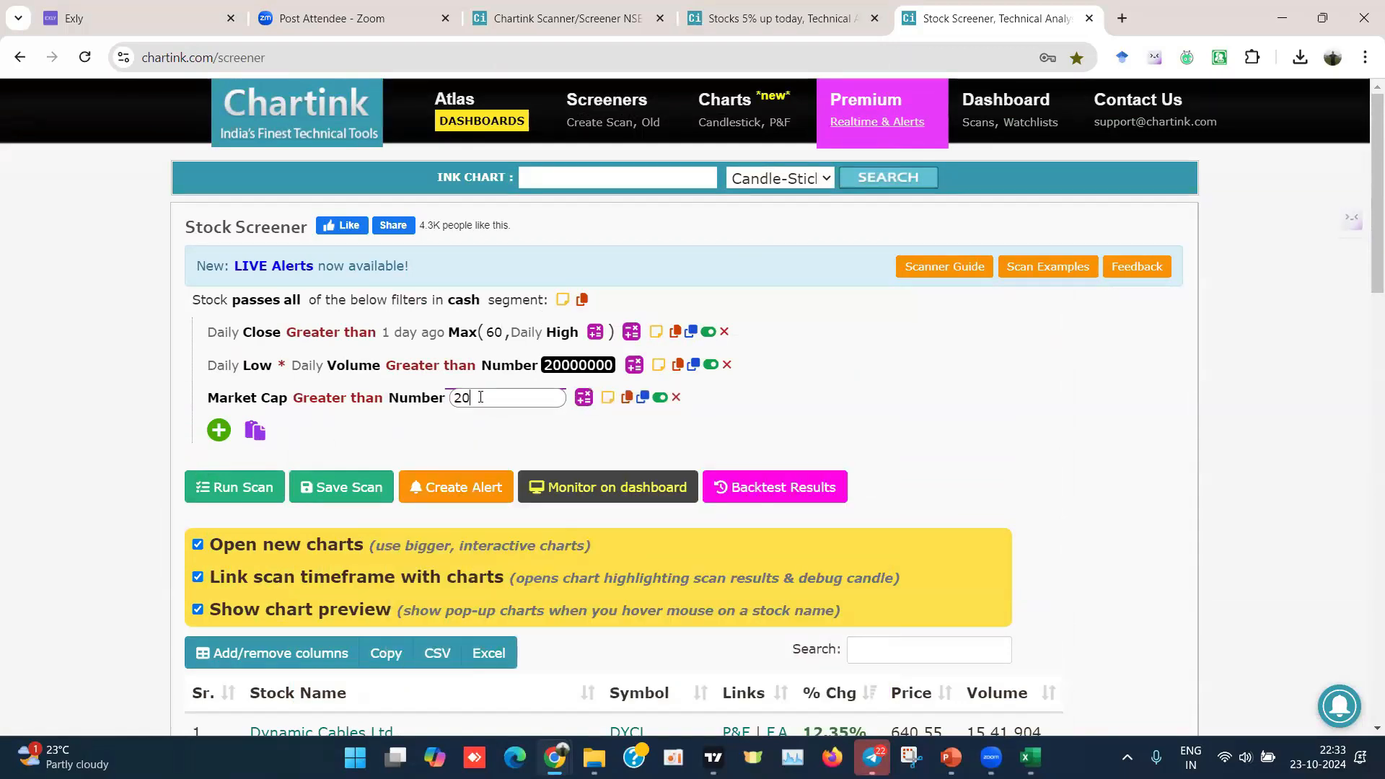
{"action": "double_click", "coordinate": [480, 398]}
{"action": "type", "text": "500"}
{"action": "left_click", "coordinate": [264, 491]}
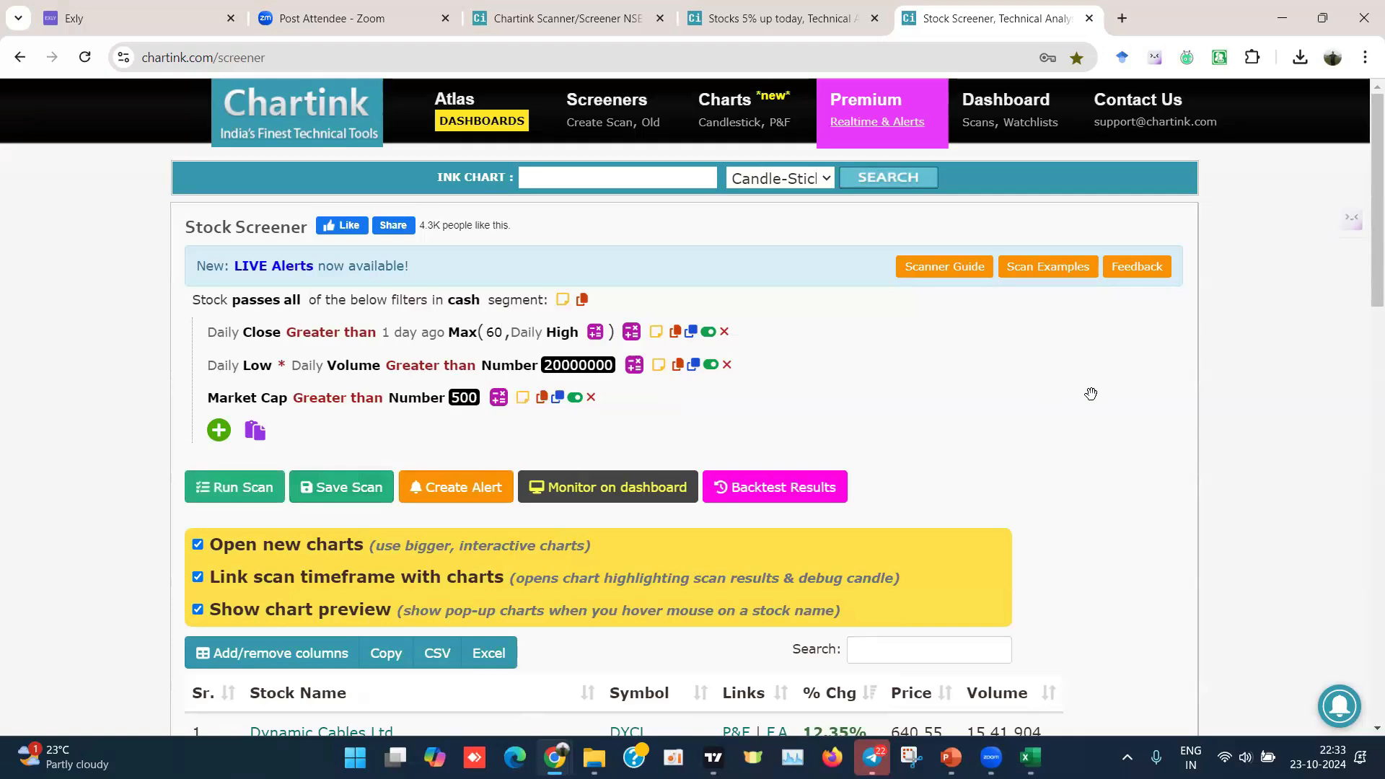
Step: Examine the filtered stocks, previewing daily charts from Dynamic Cables to Cigniti Technologies, and review the filter conditions
{"action": "scroll", "coordinate": [1091, 394], "scroll_direction": "down", "scroll_amount": 5}
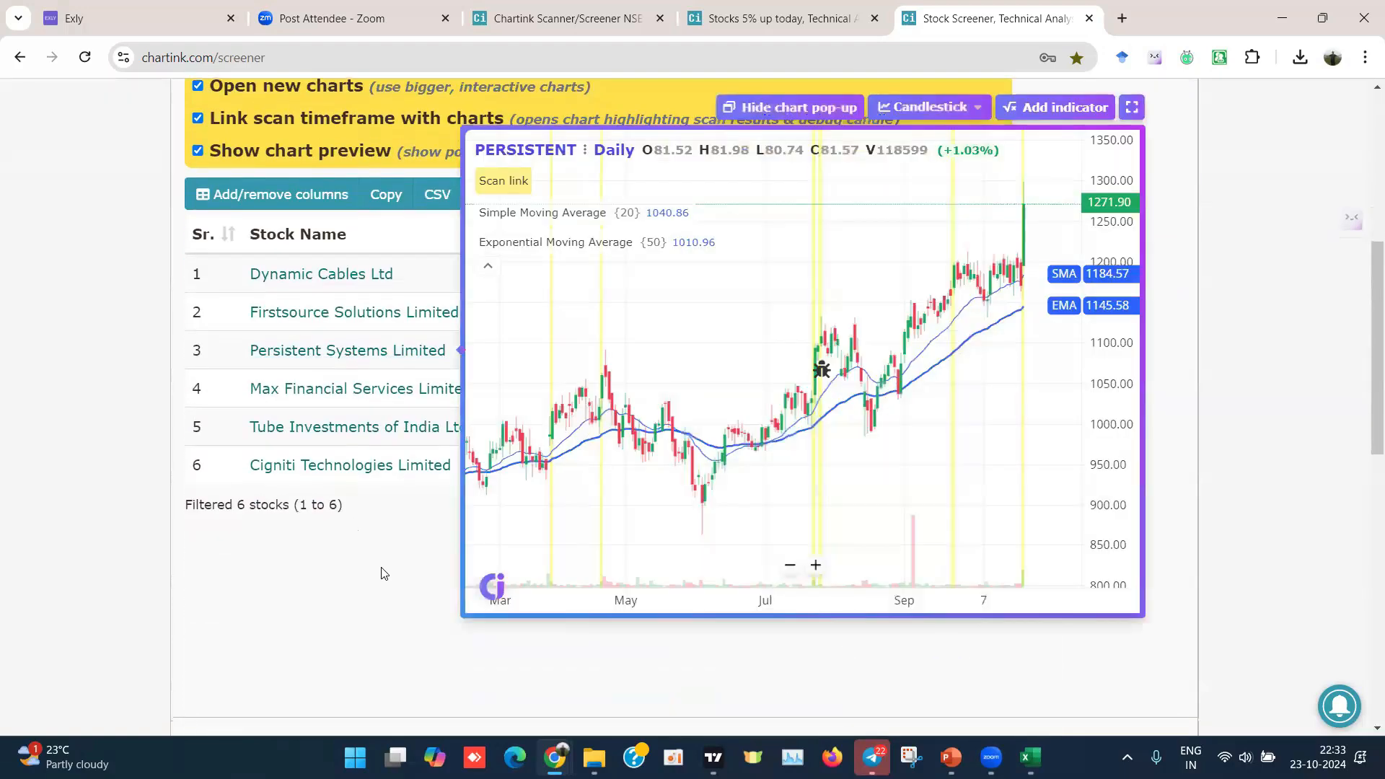
{"action": "scroll", "coordinate": [1152, 189], "scroll_direction": "up", "scroll_amount": 1}
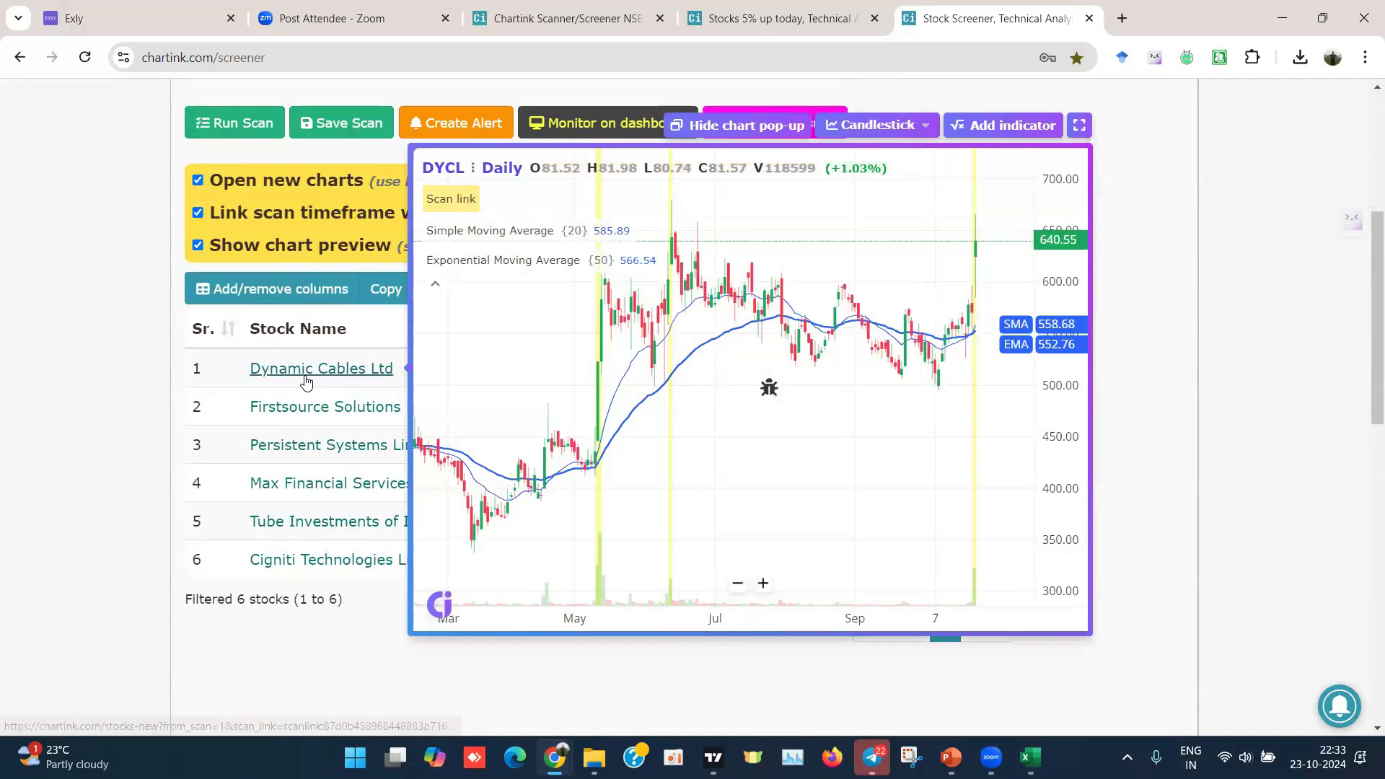
{"action": "mouse_move", "coordinate": [306, 409]}
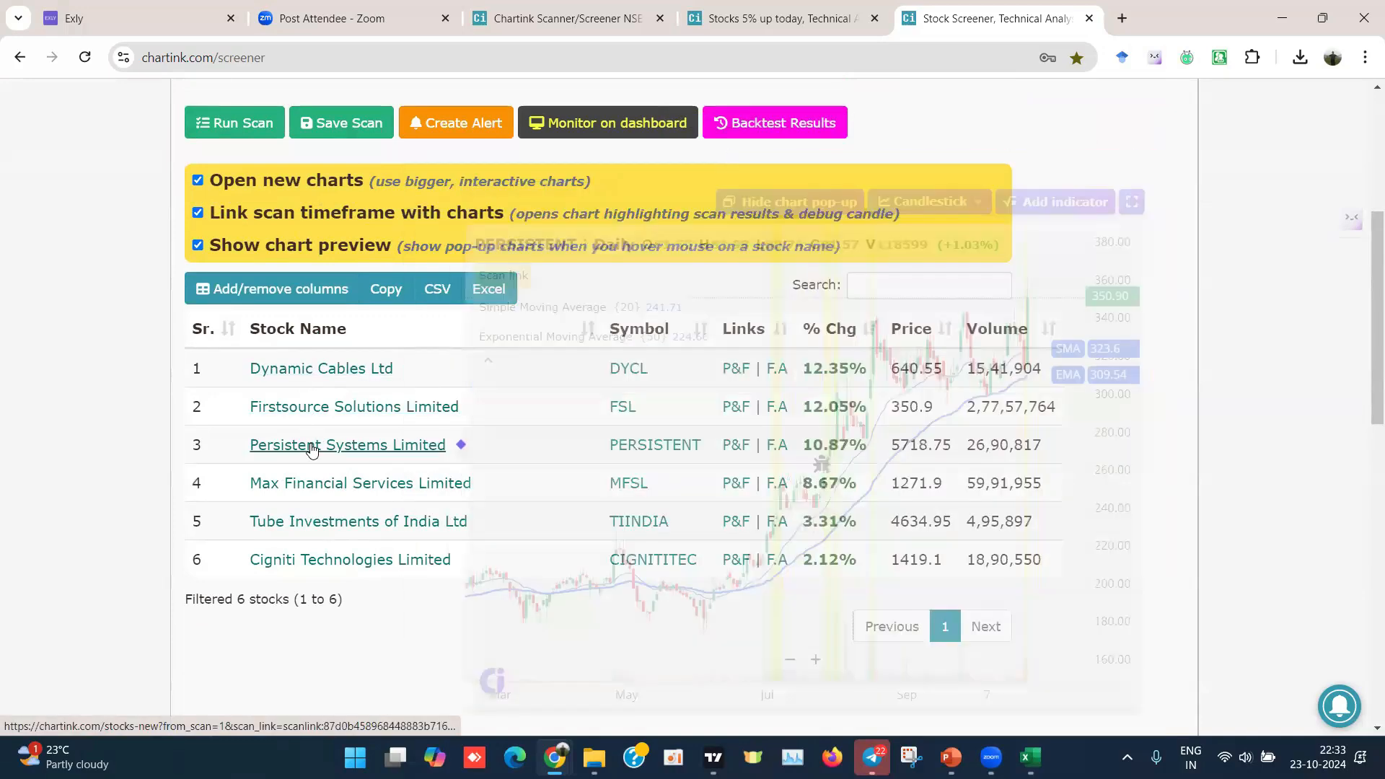
{"action": "mouse_move", "coordinate": [318, 493]}
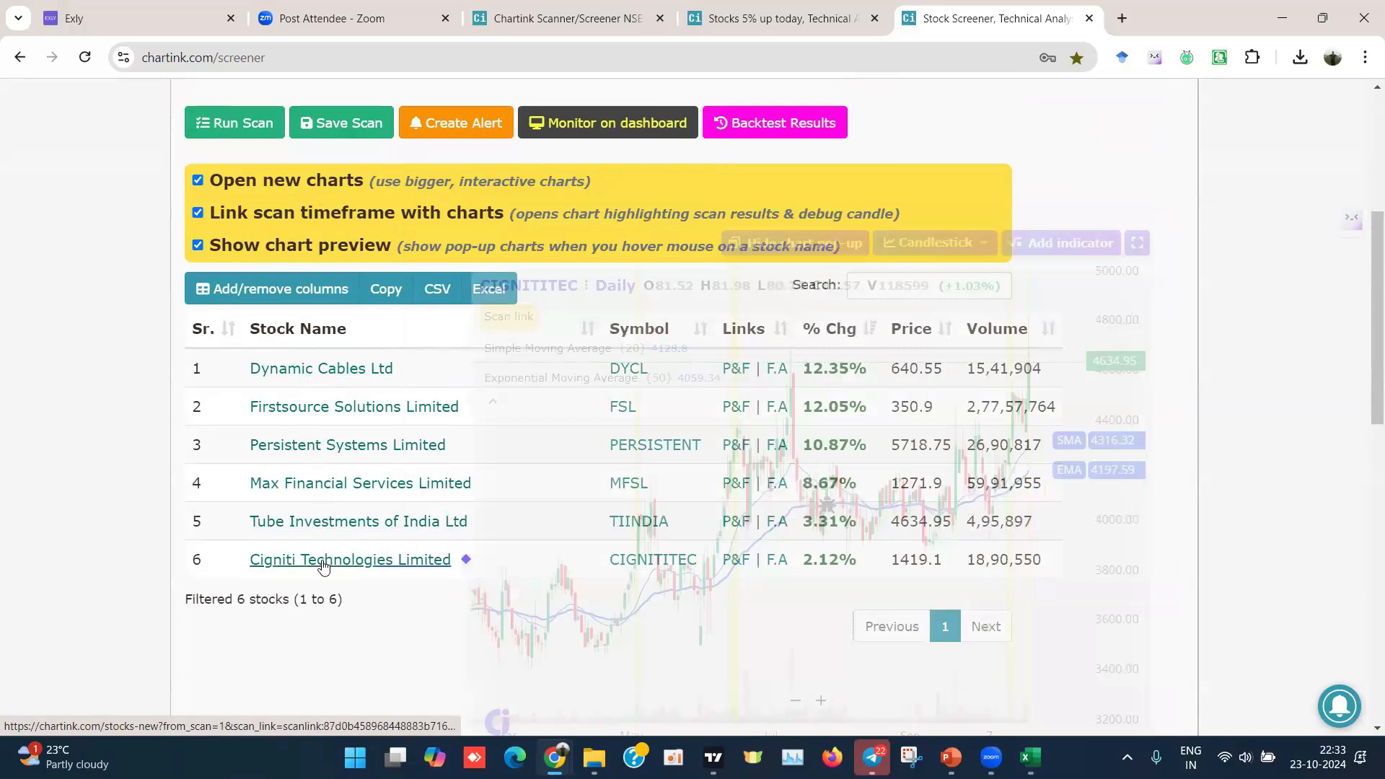
{"action": "mouse_move", "coordinate": [318, 562]}
{"action": "scroll", "coordinate": [313, 662], "scroll_direction": "up", "scroll_amount": 1}
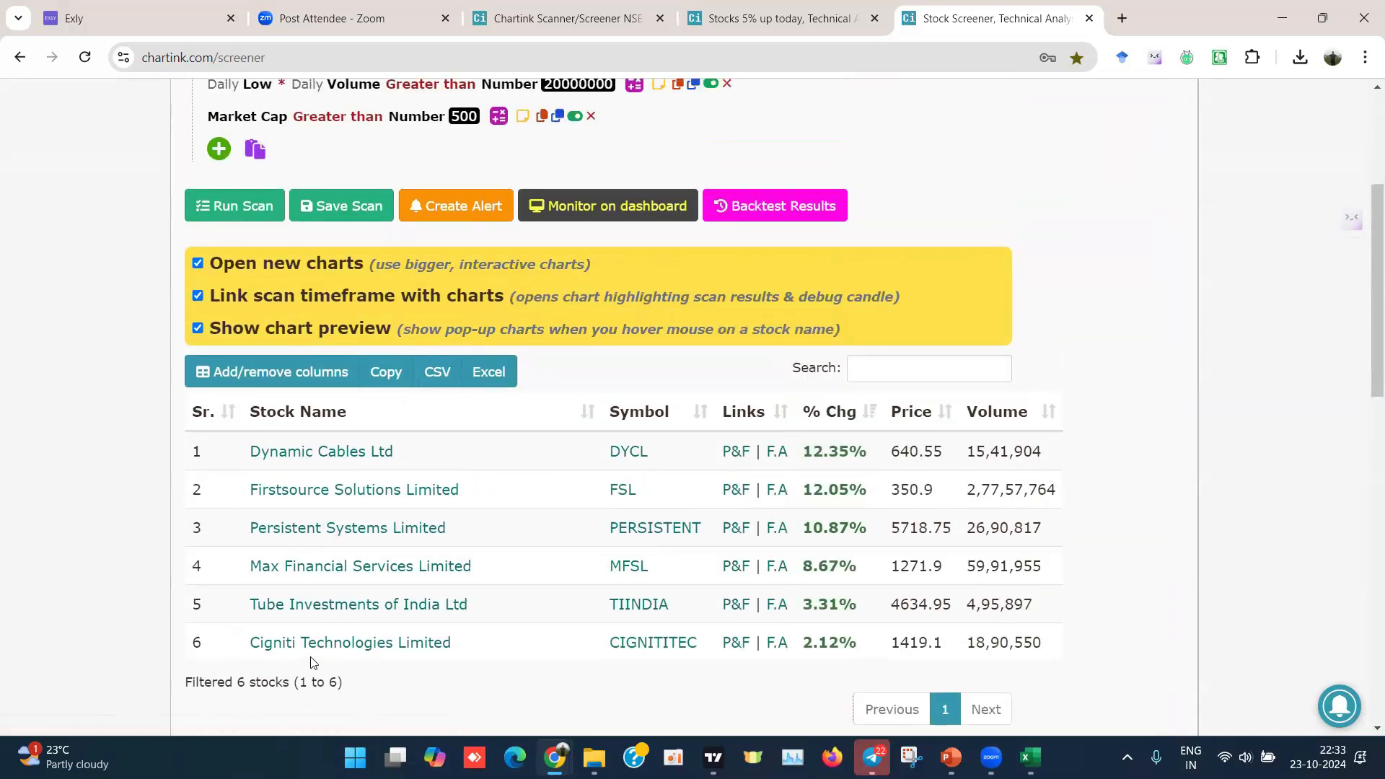
{"action": "scroll", "coordinate": [313, 662], "scroll_direction": "up", "scroll_amount": 2}
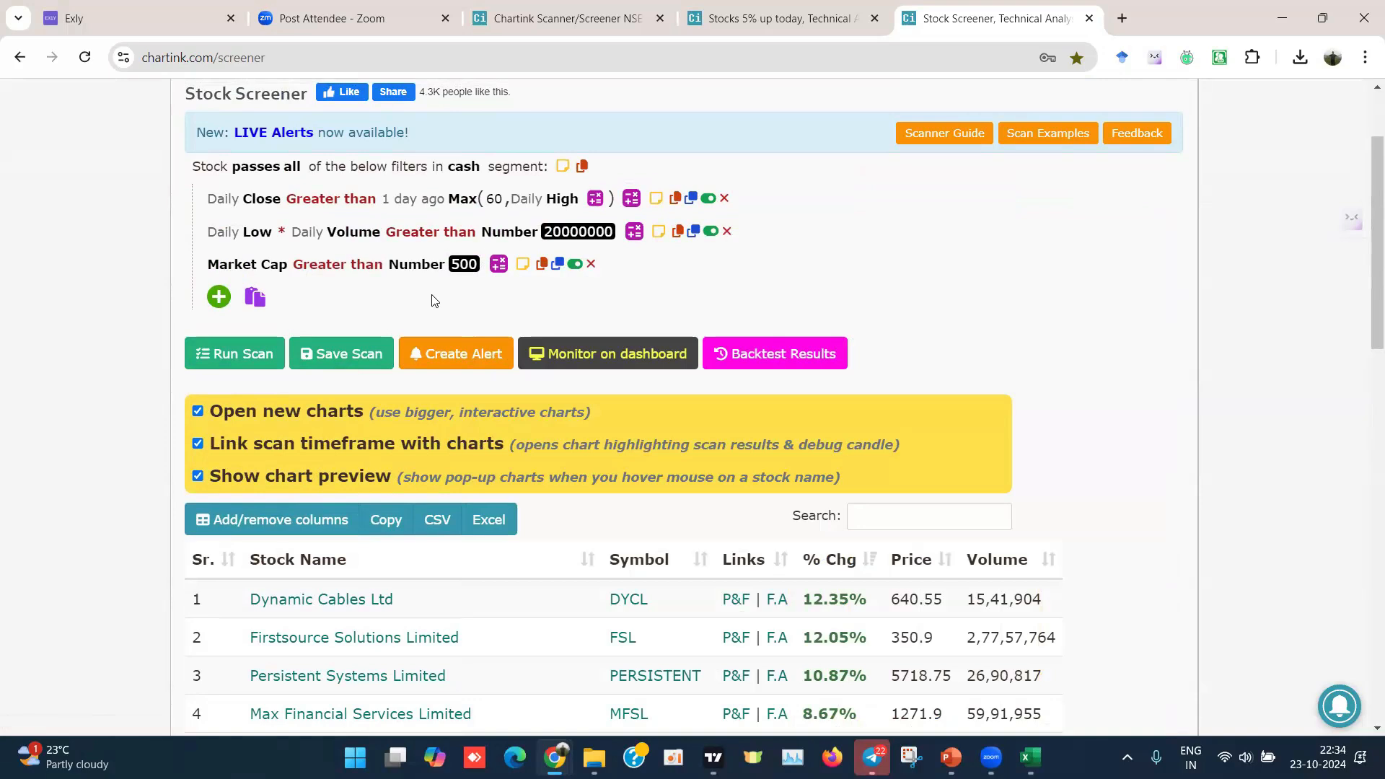
{"action": "scroll", "coordinate": [433, 301], "scroll_direction": "up", "scroll_amount": 1}
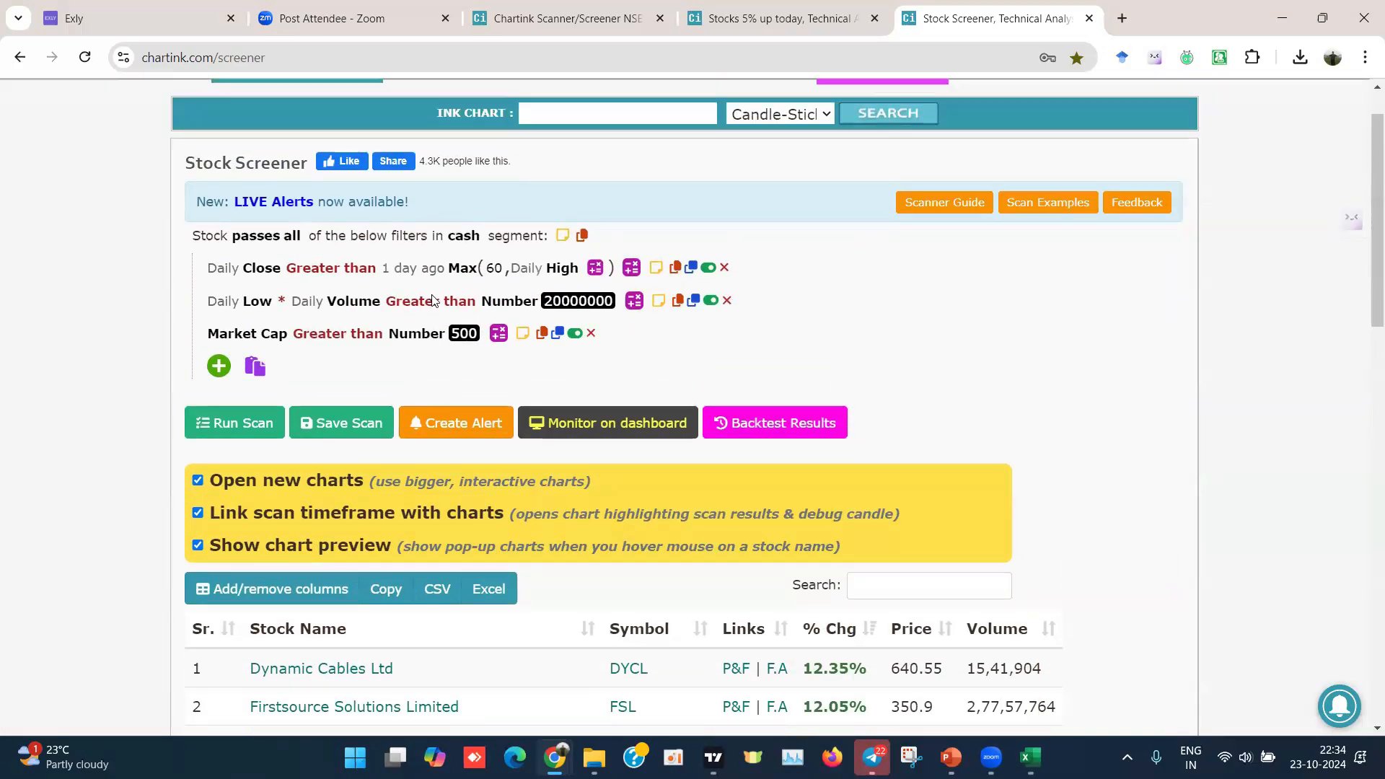
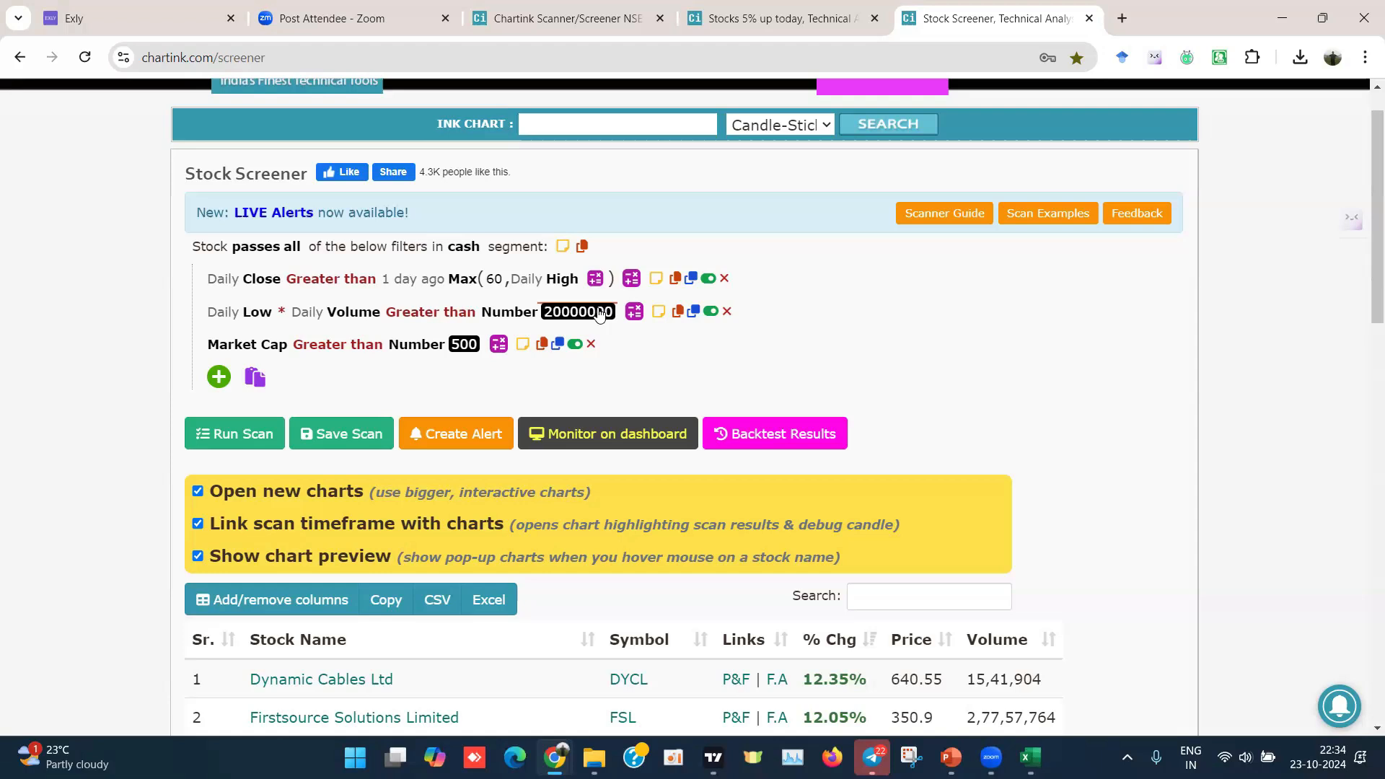
Step: Disable the Low times Volume filter, leaving its threshold value as it is
{"action": "left_click", "coordinate": [598, 311]}
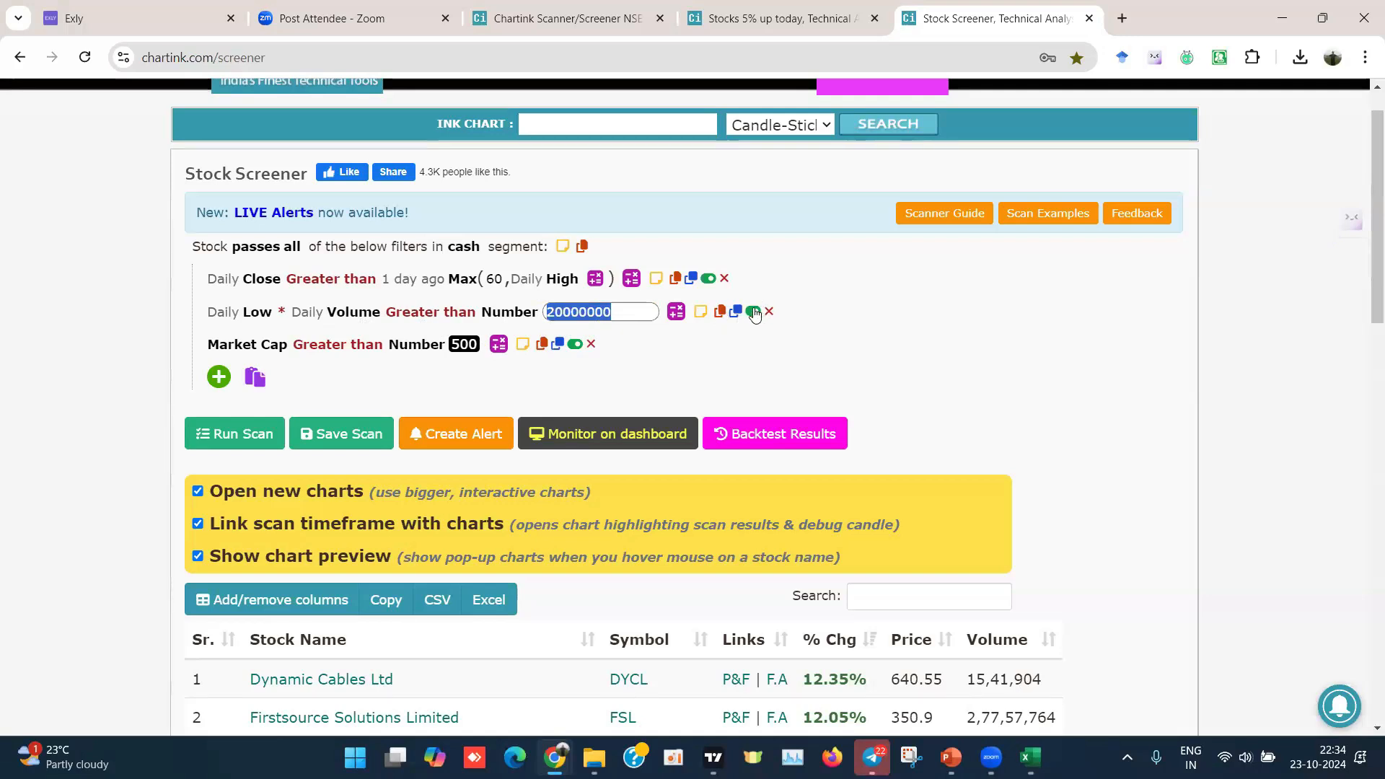
{"action": "left_click", "coordinate": [727, 329]}
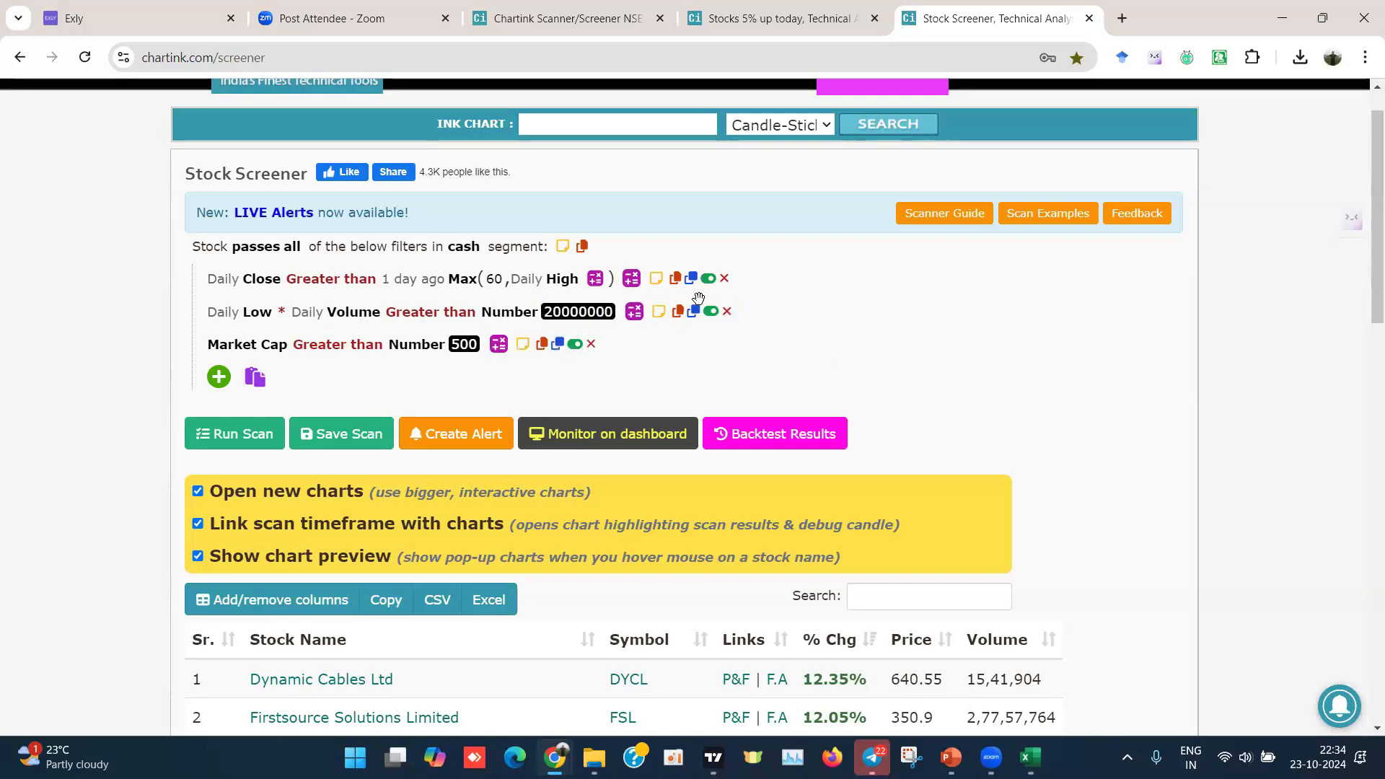
{"action": "left_click", "coordinate": [710, 311]}
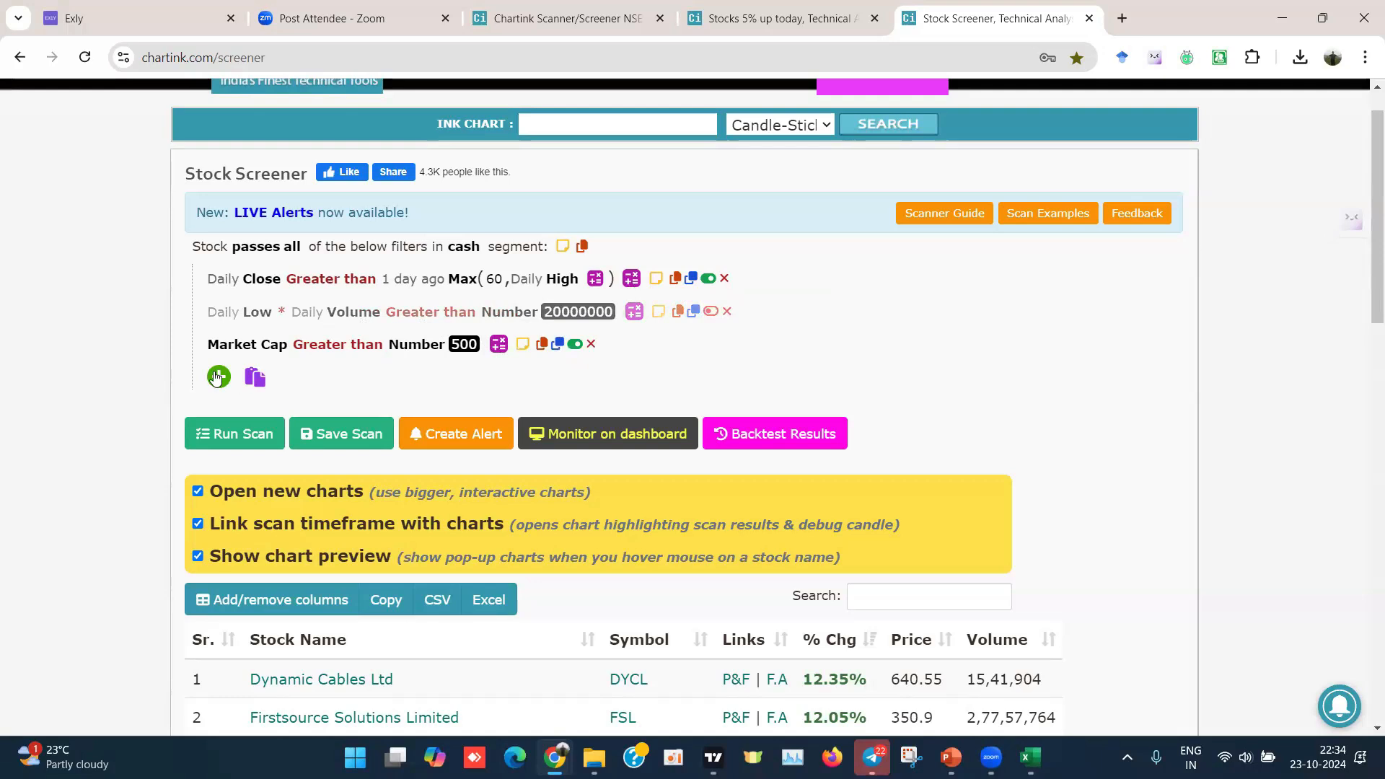
Step: Add a filter for Daily Volume Greater than Number 20000000
{"action": "left_click", "coordinate": [219, 377]}
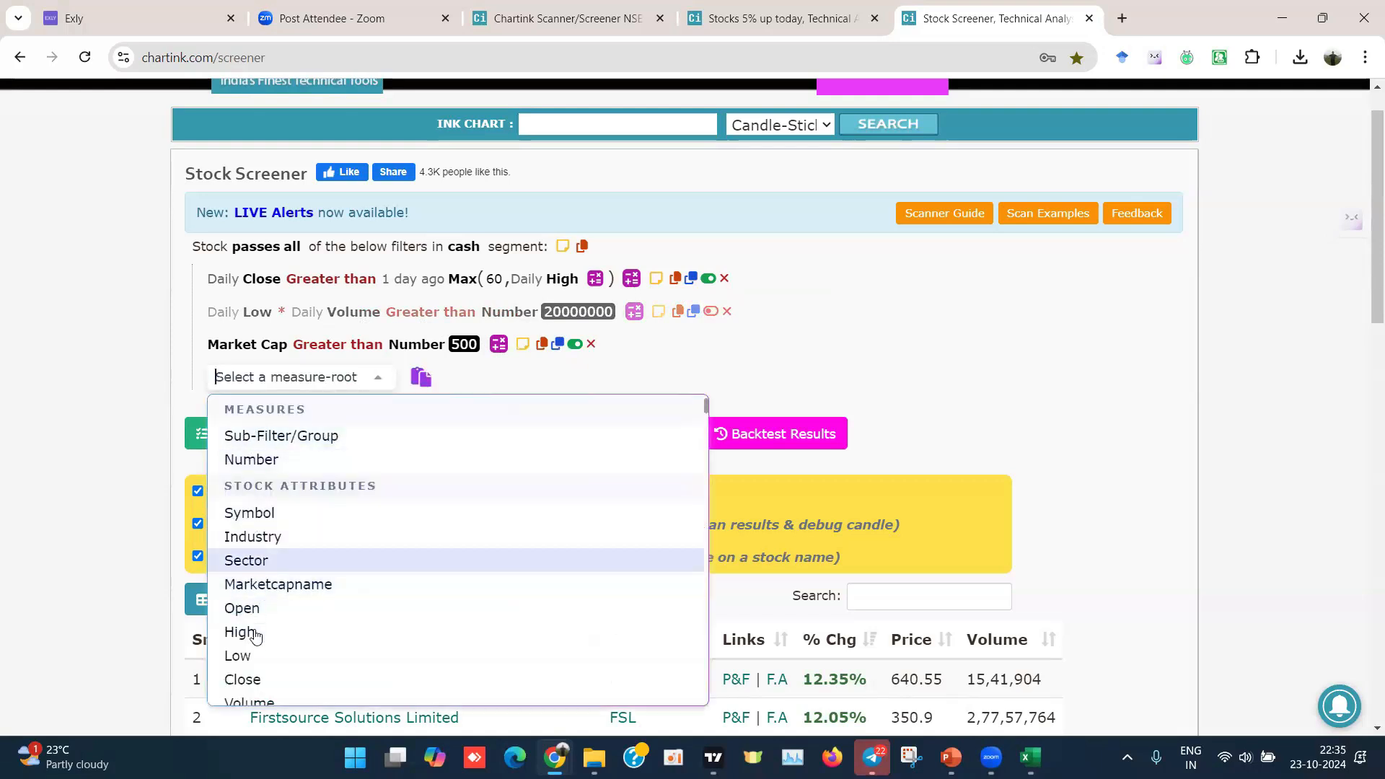
{"action": "scroll", "coordinate": [256, 443], "scroll_direction": "down", "scroll_amount": 2}
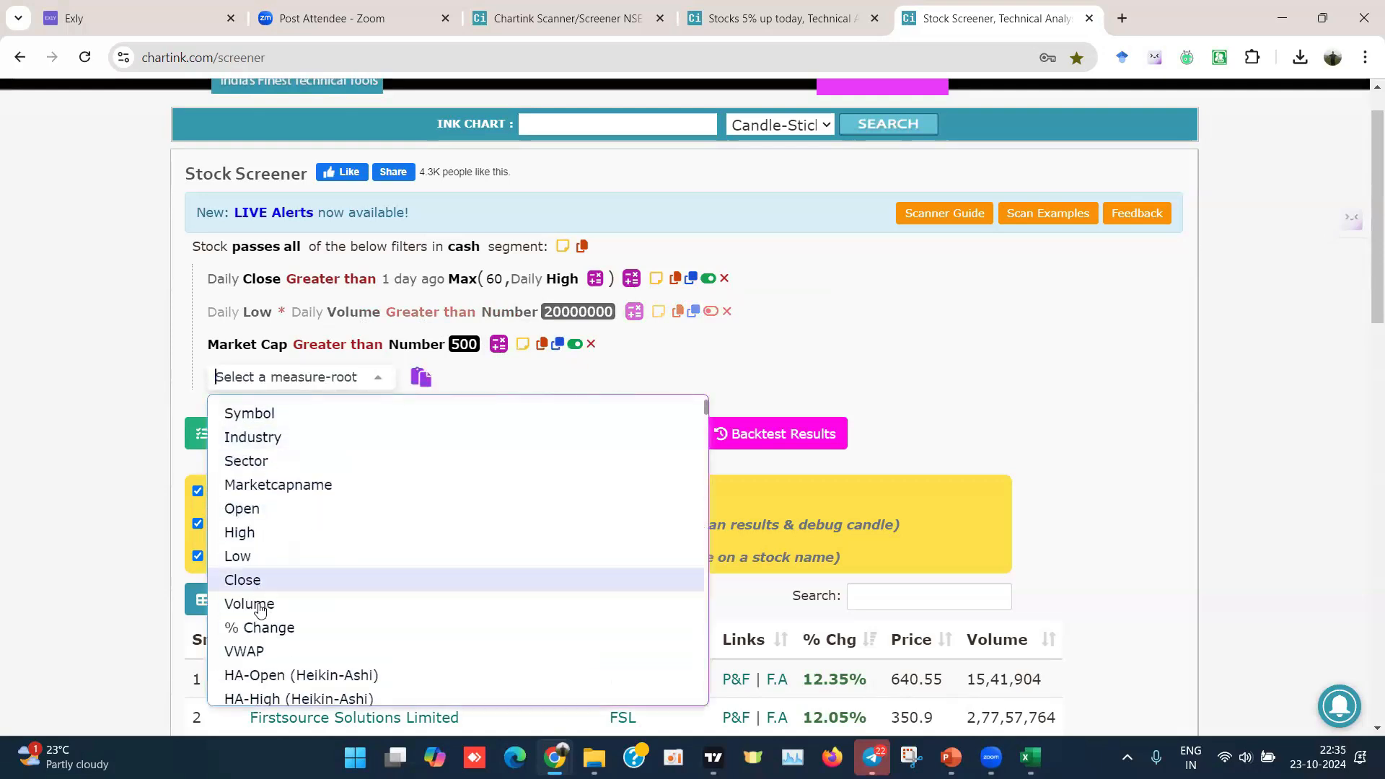
{"action": "left_click", "coordinate": [360, 601]}
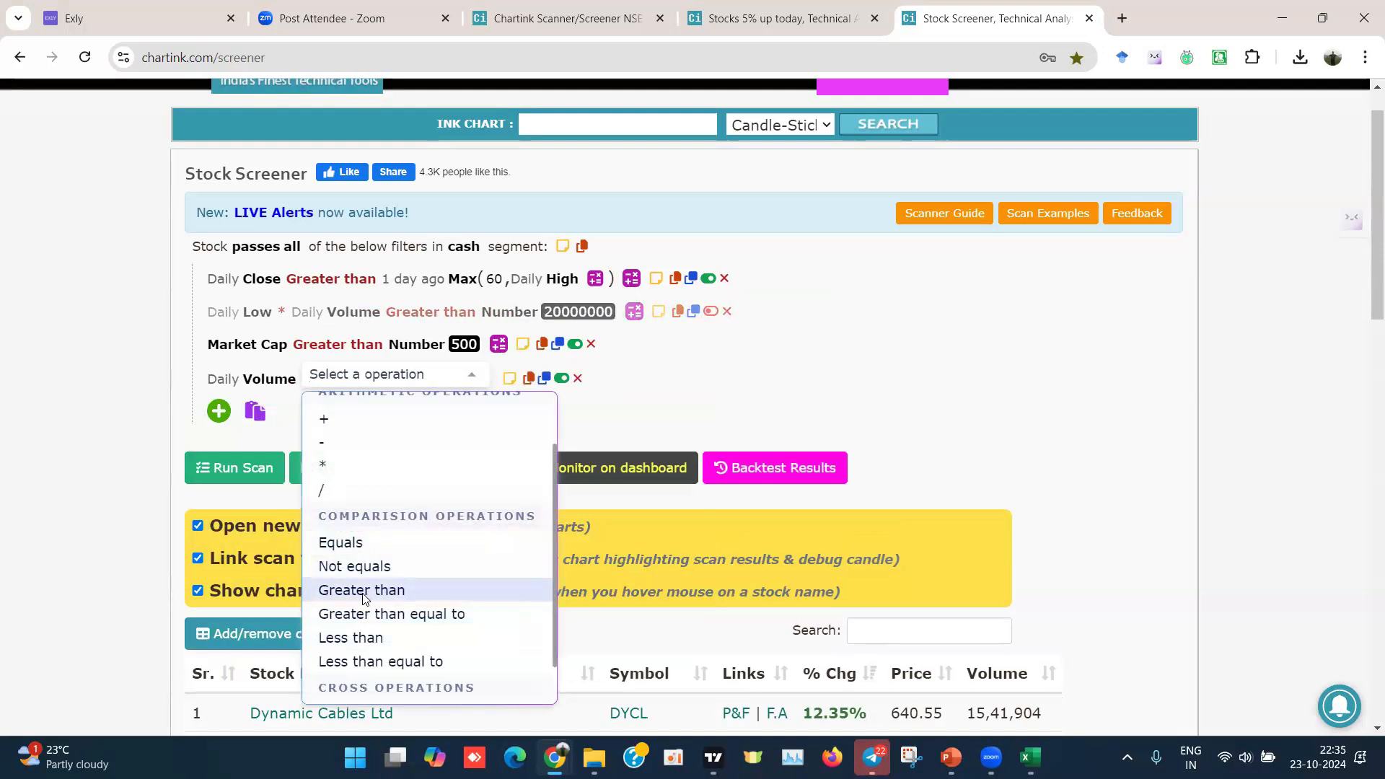
{"action": "left_click", "coordinate": [363, 590]}
{"action": "key", "text": "Return"}
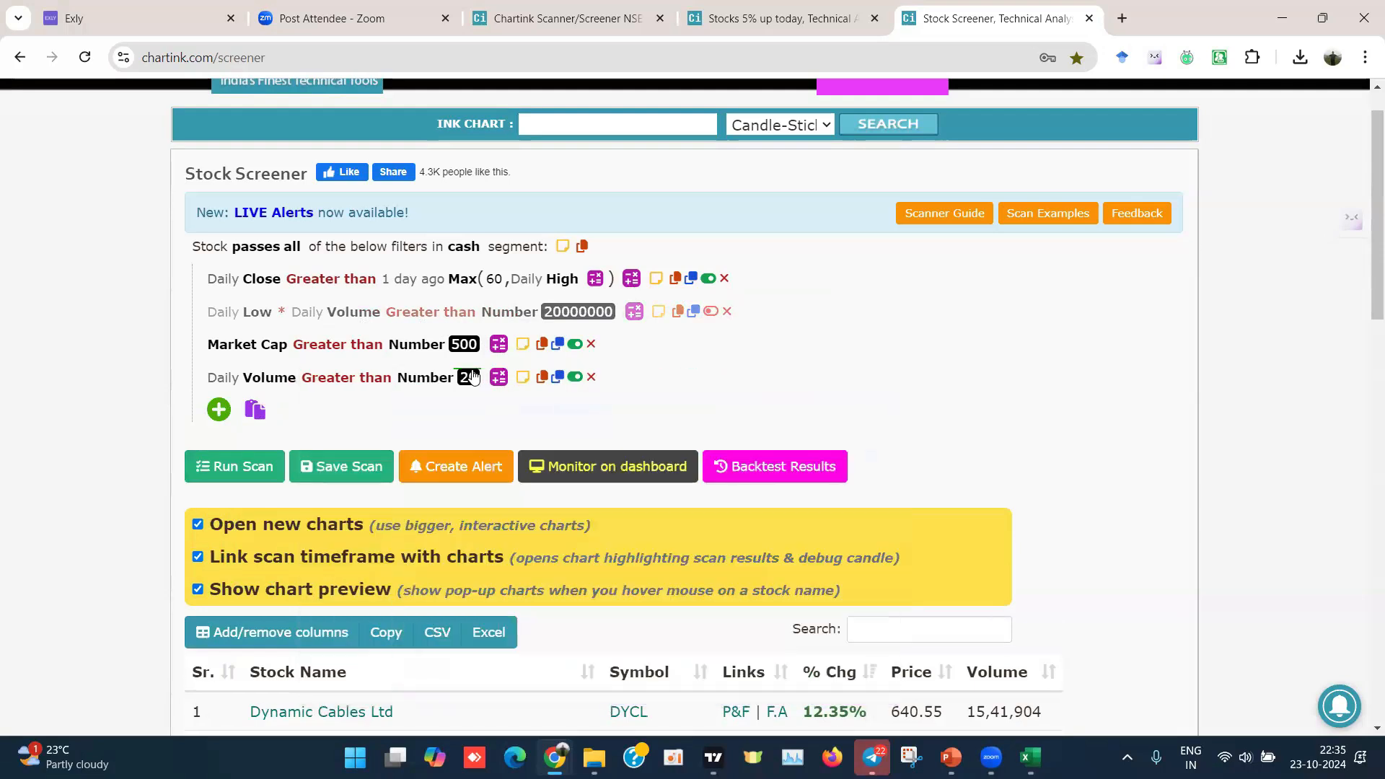
{"action": "type", "text": "200000"}
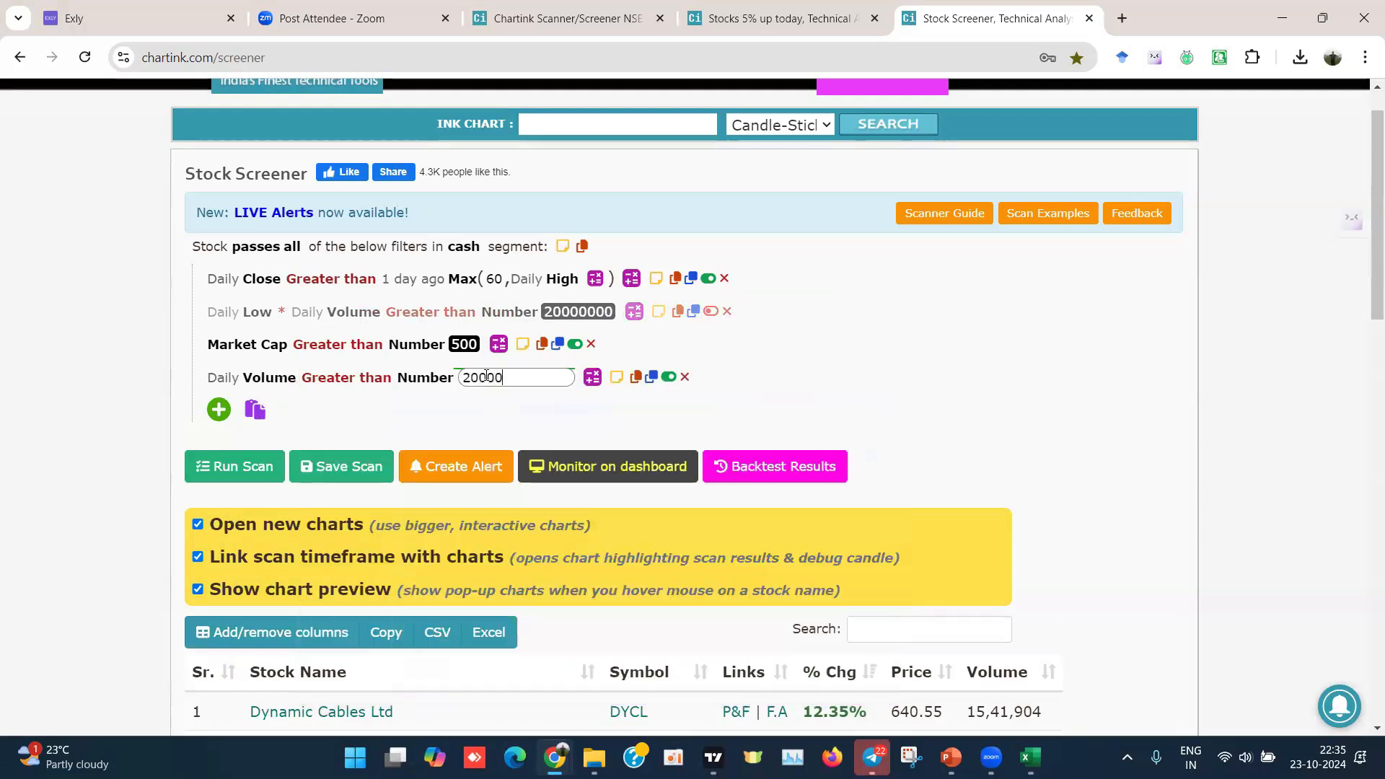
{"action": "type", "text": "00"}
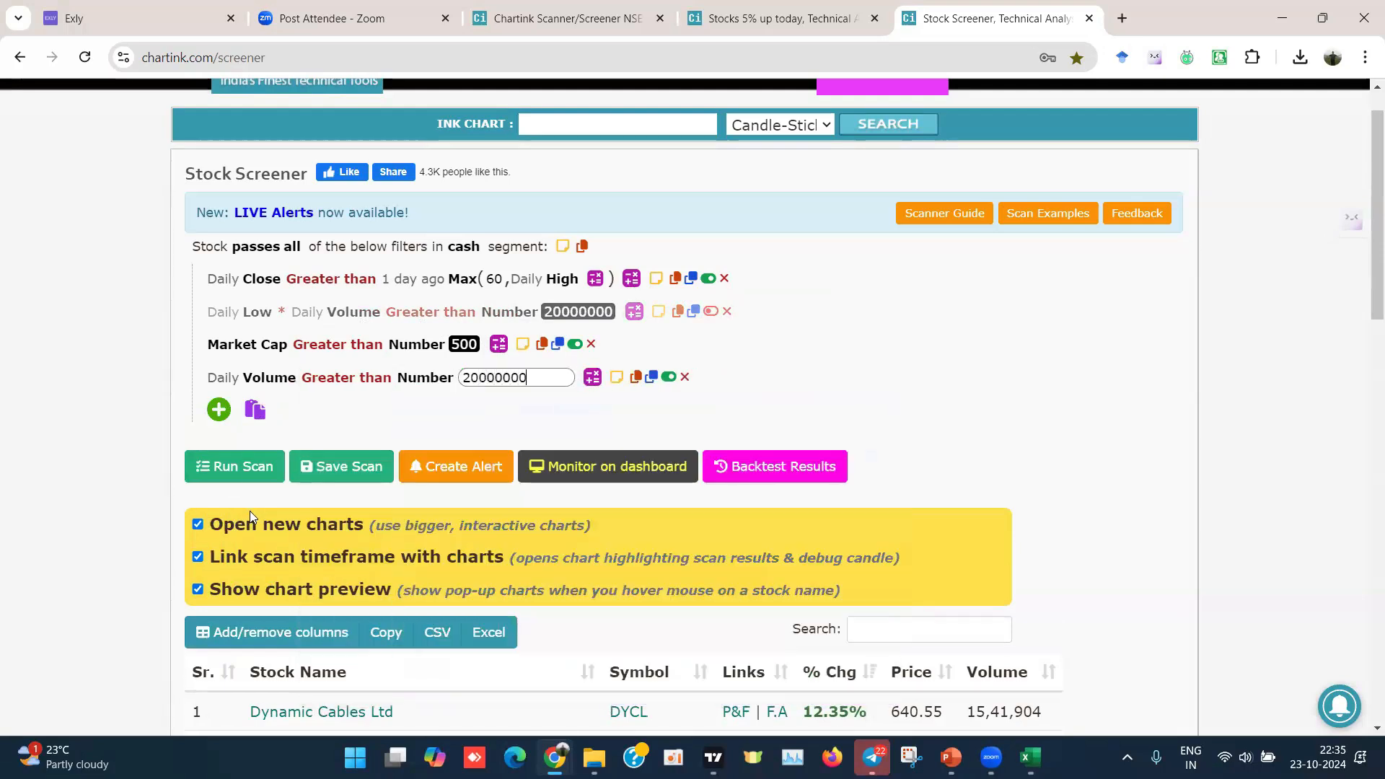
Step: Run the scan with the Daily Volume filter and preview the Firstsource Solutions daily chart
{"action": "left_click", "coordinate": [236, 470]}
{"action": "scroll", "coordinate": [1052, 417], "scroll_direction": "down", "scroll_amount": 3}
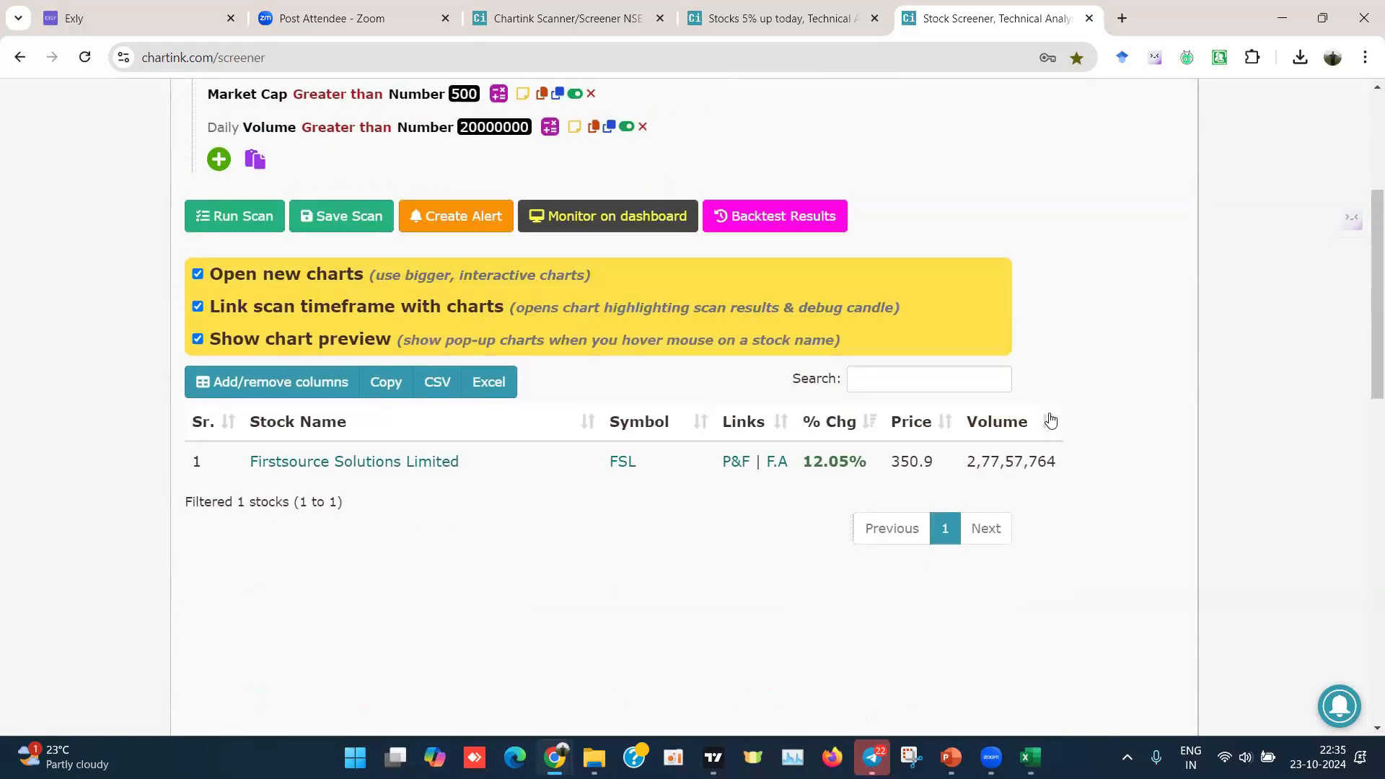
{"action": "mouse_move", "coordinate": [427, 458]}
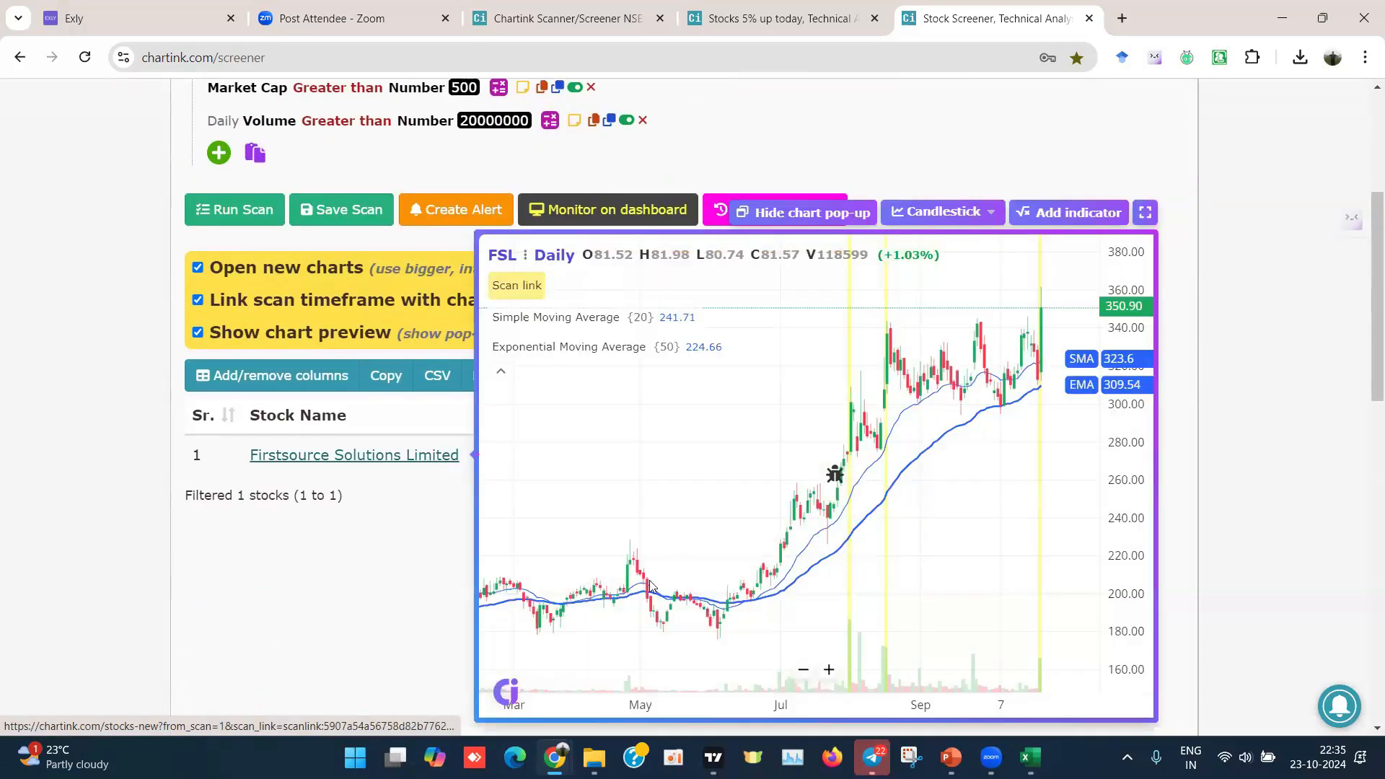
{"action": "scroll", "coordinate": [272, 589], "scroll_direction": "up", "scroll_amount": 1}
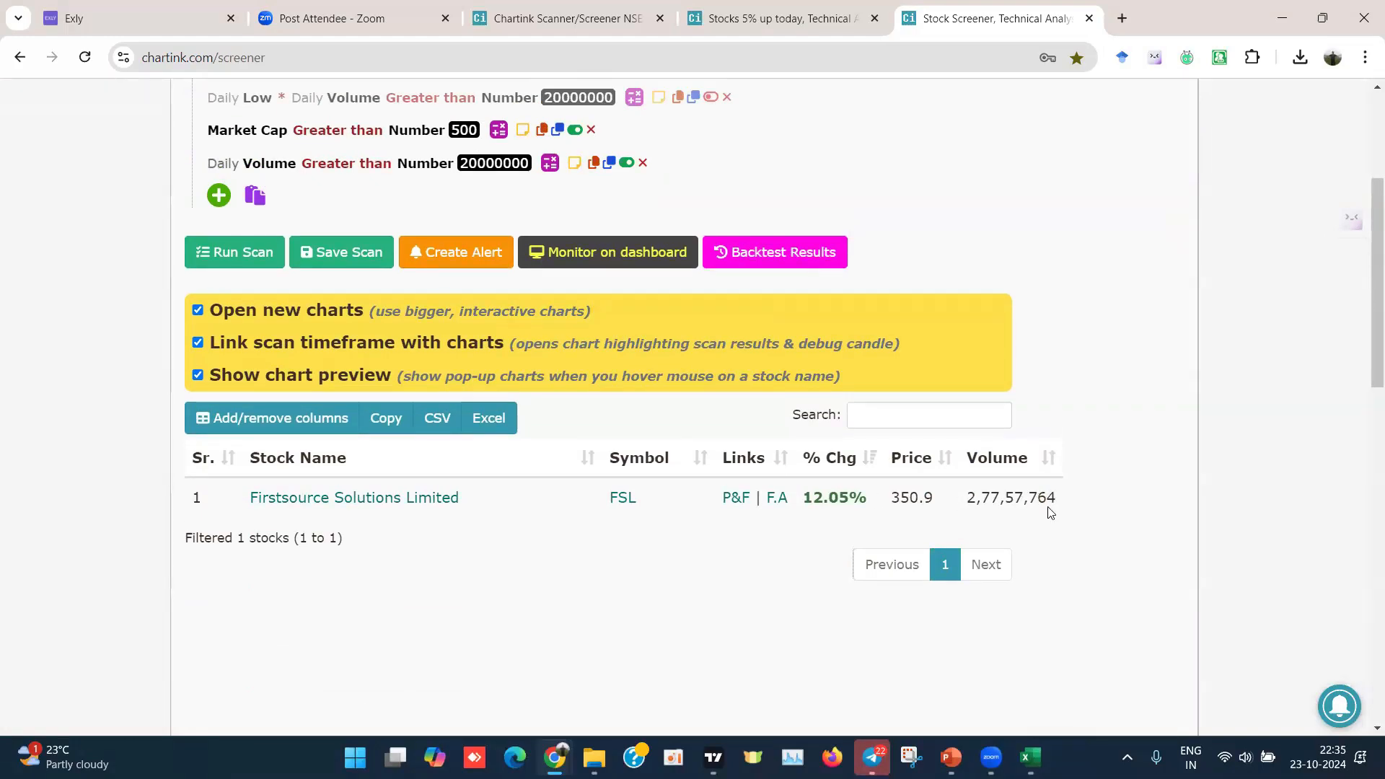
Step: Disable the 60-day-high Close filter, rerun the scan and review the stock list with its chart previews
{"action": "scroll", "coordinate": [501, 617], "scroll_direction": "up", "scroll_amount": 3}
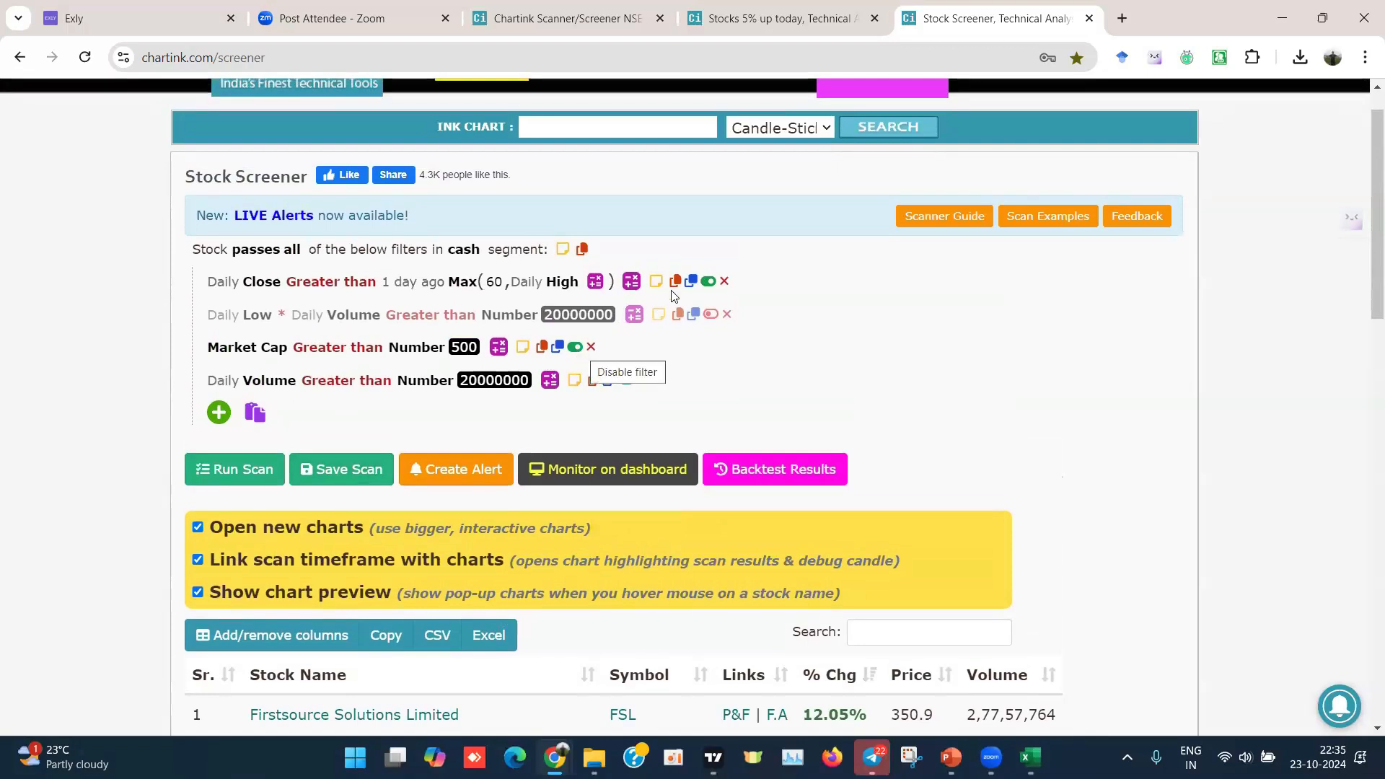
{"action": "left_click", "coordinate": [710, 282]}
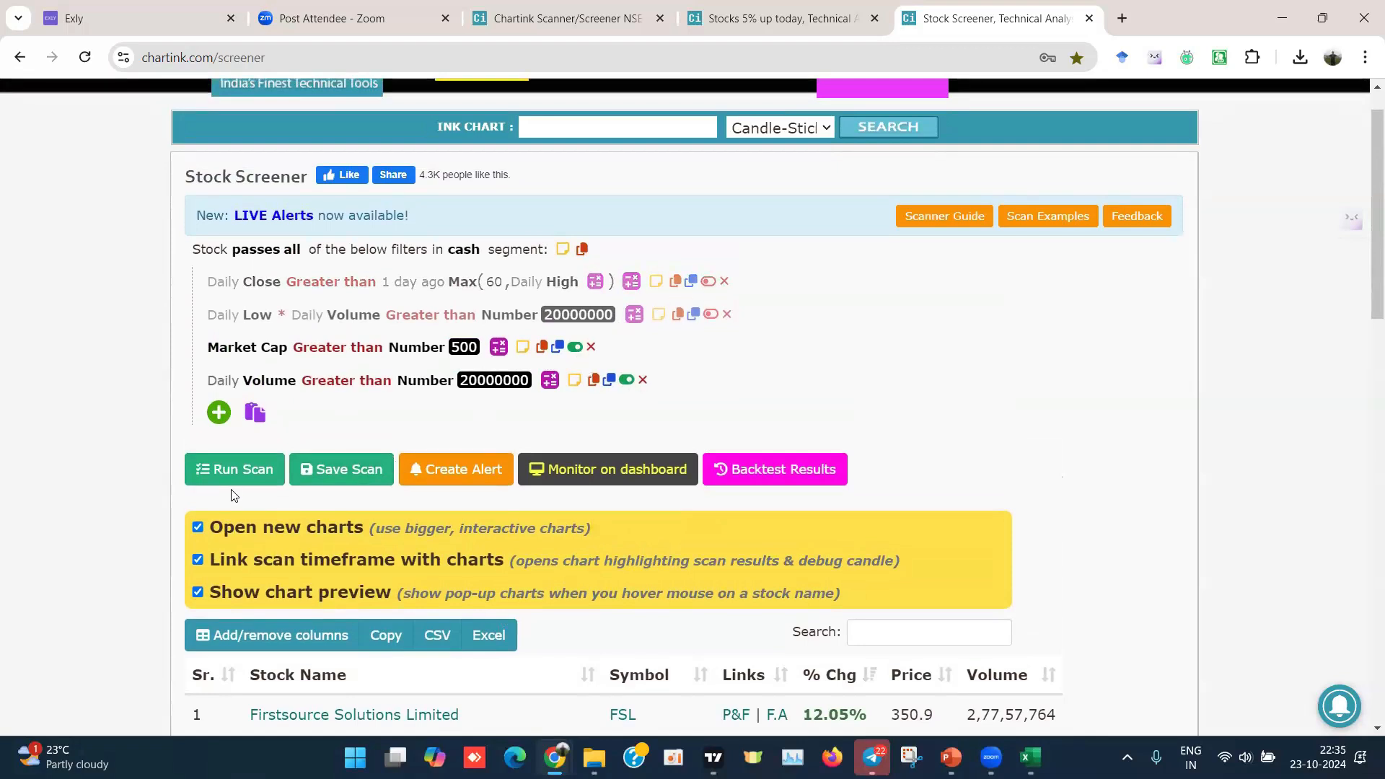
{"action": "scroll", "coordinate": [1103, 342], "scroll_direction": "down", "scroll_amount": 10}
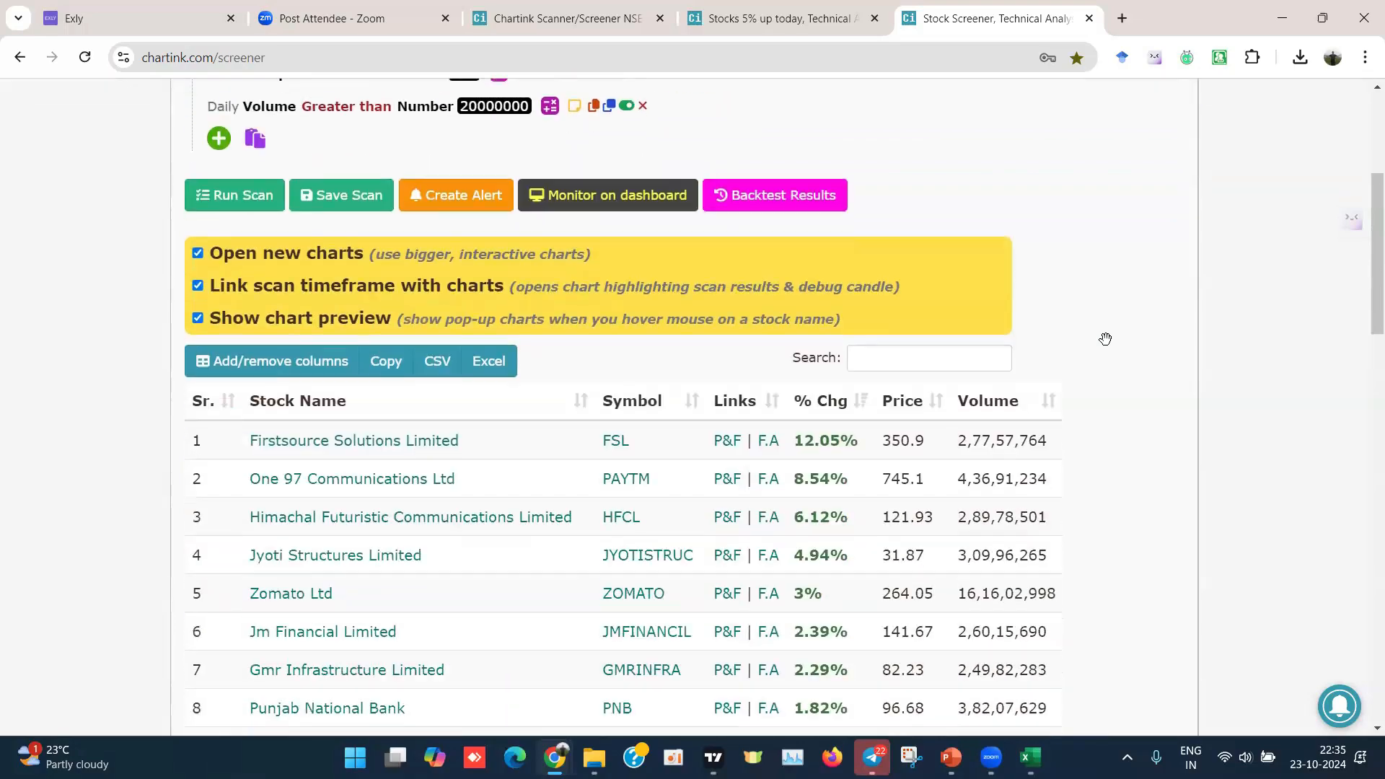
{"action": "scroll", "coordinate": [1104, 344], "scroll_direction": "down", "scroll_amount": 5}
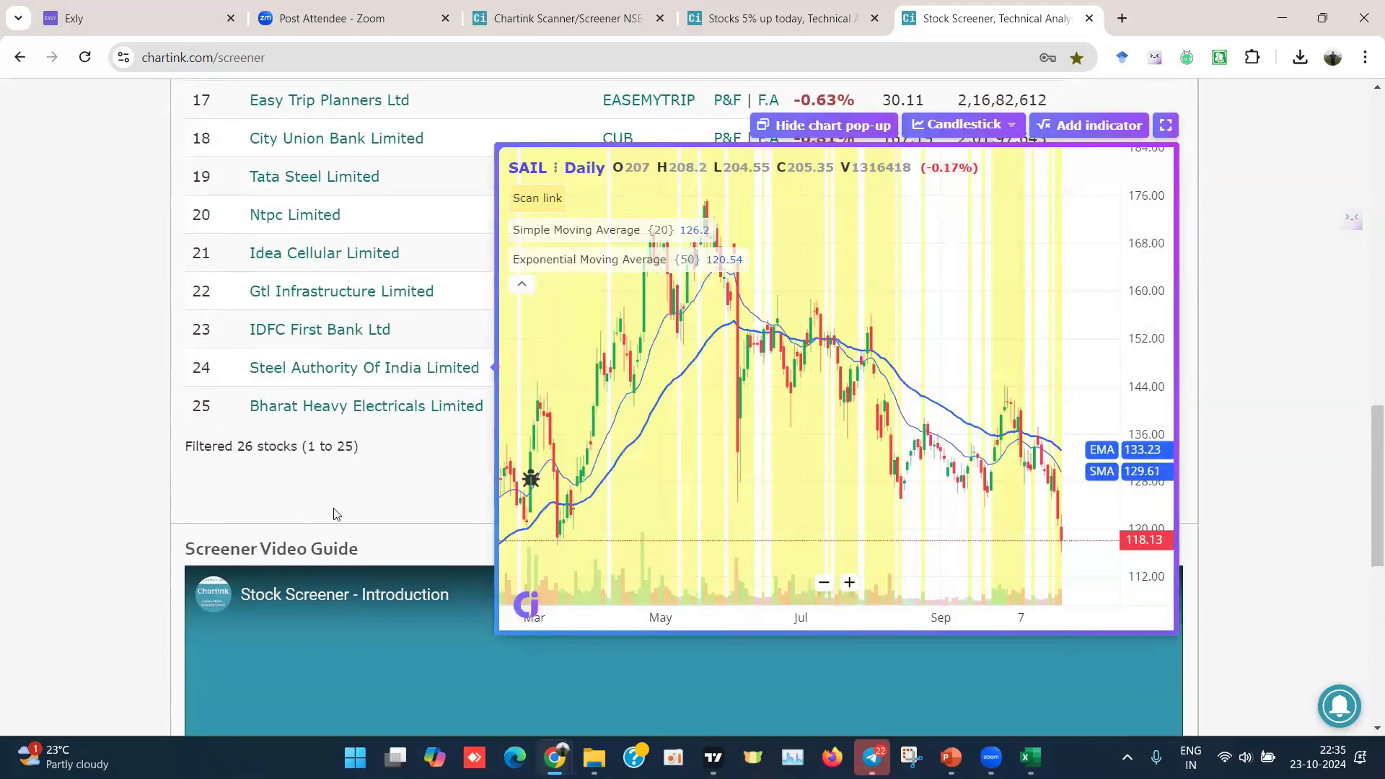
{"action": "scroll", "coordinate": [626, 443], "scroll_direction": "up", "scroll_amount": 3}
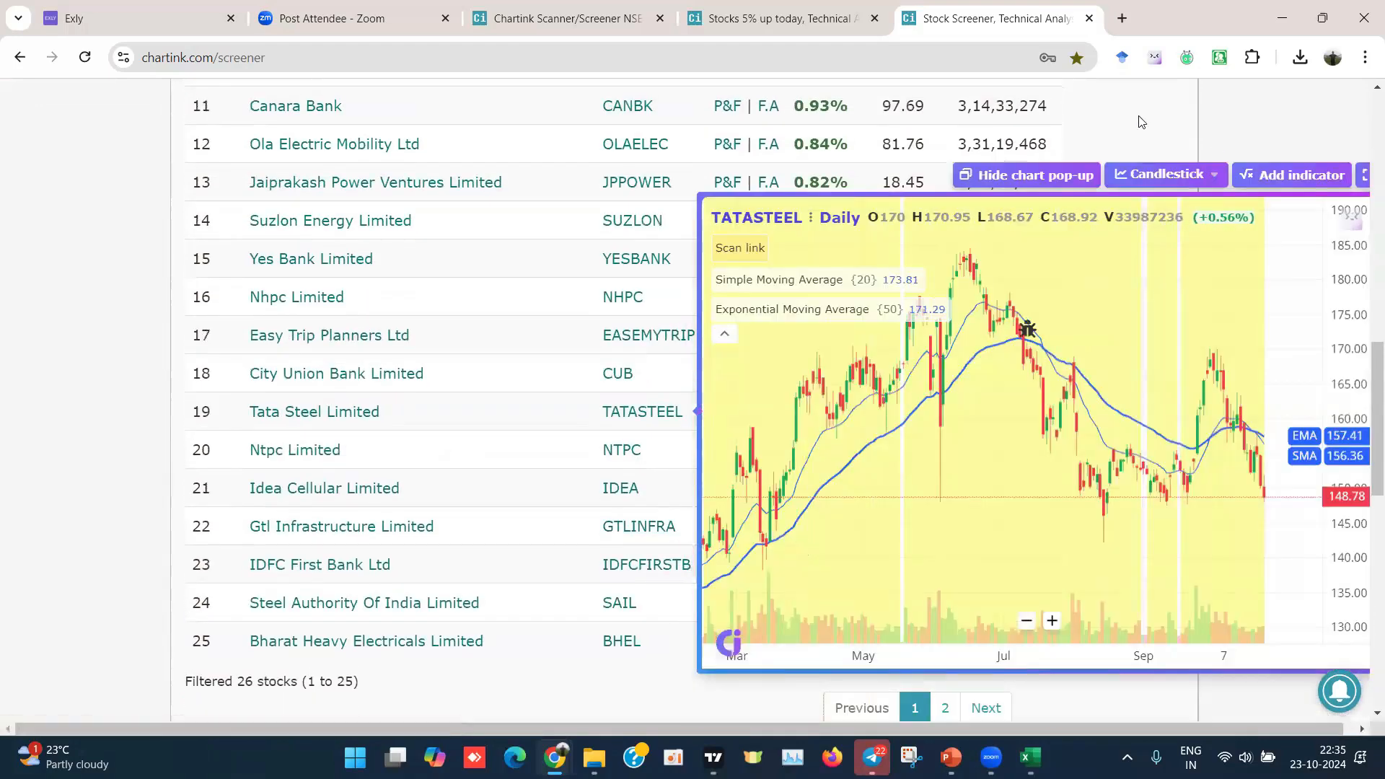
{"action": "scroll", "coordinate": [1132, 137], "scroll_direction": "up", "scroll_amount": 6}
Step: Disable the Market Cap filter, rerun the scan and review the stocks passing the Daily Volume filter alone
{"action": "scroll", "coordinate": [568, 209], "scroll_direction": "up", "scroll_amount": 5}
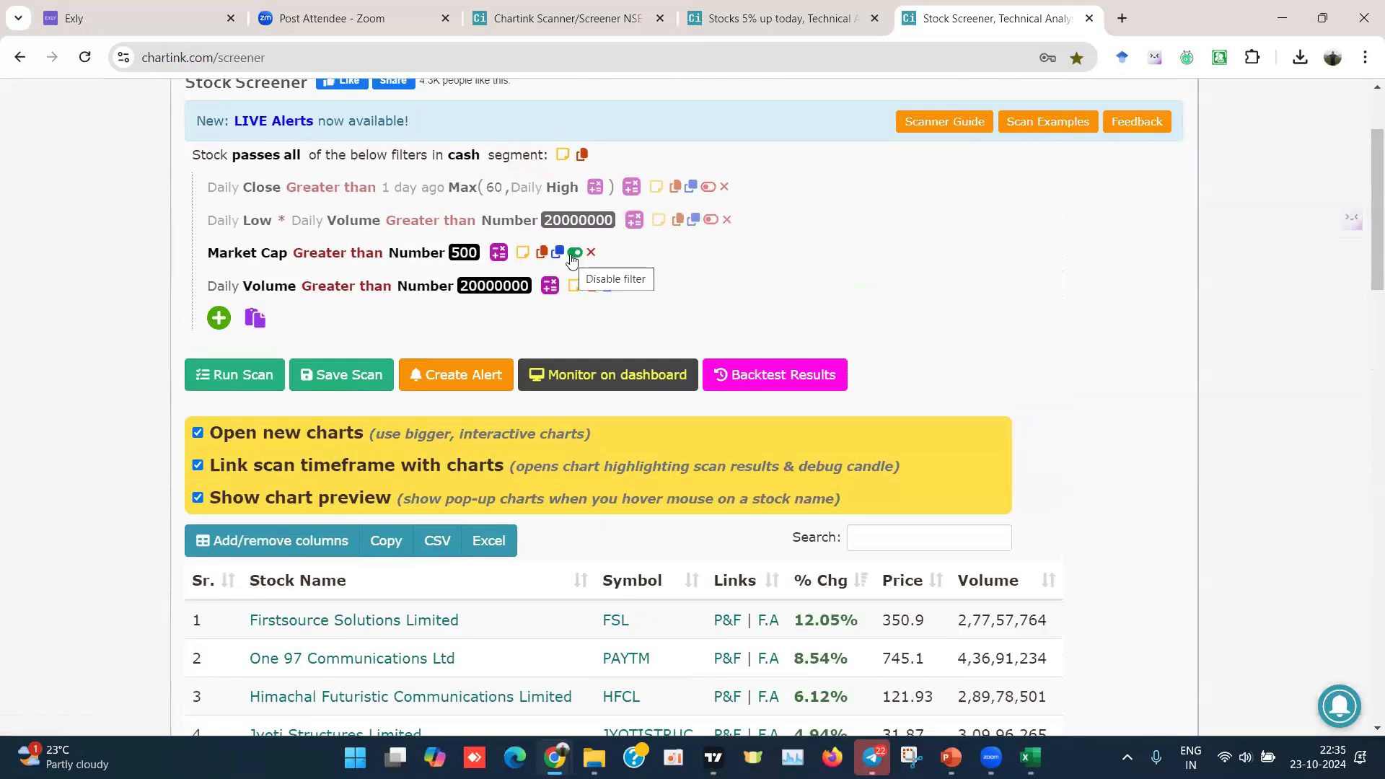
{"action": "left_click", "coordinate": [574, 253]}
{"action": "left_click", "coordinate": [220, 391]}
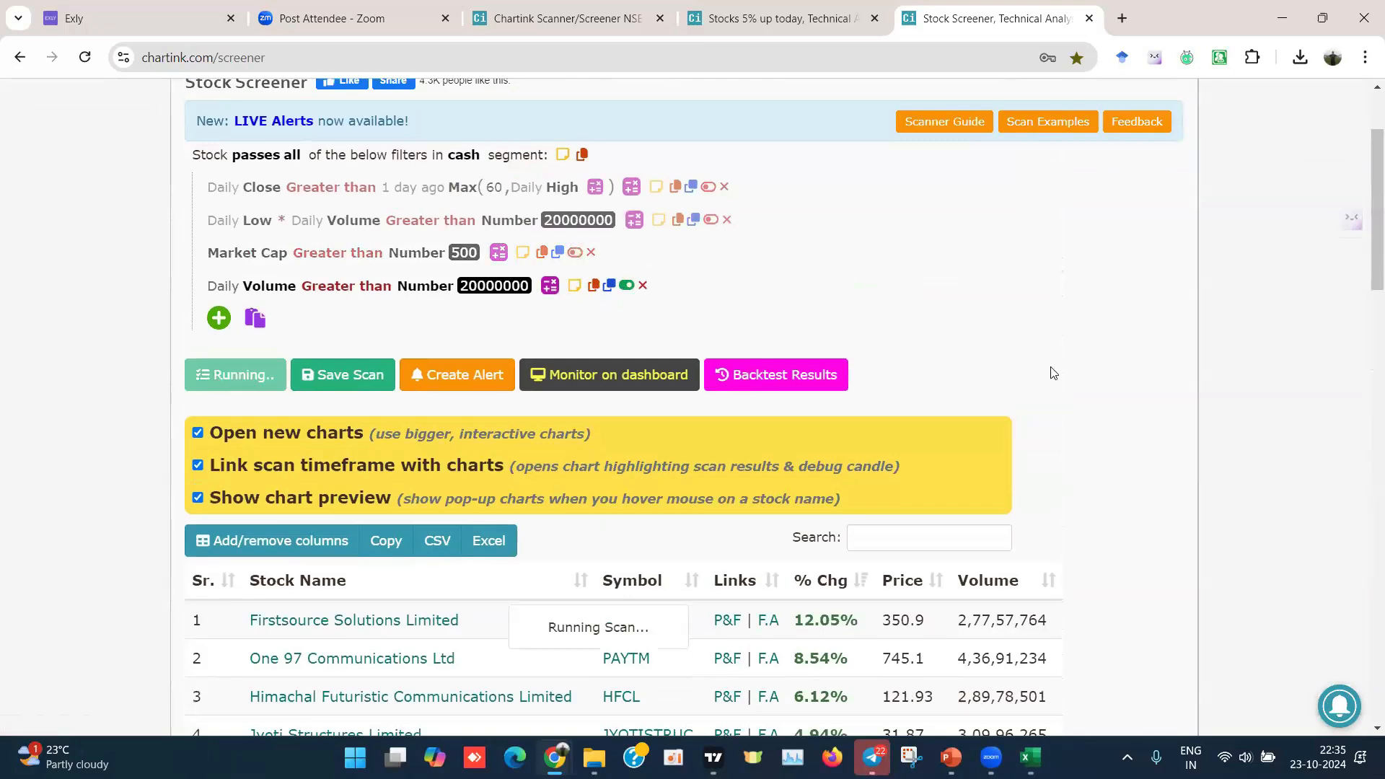
{"action": "scroll", "coordinate": [1203, 416], "scroll_direction": "down", "scroll_amount": 8}
{"action": "scroll", "coordinate": [1203, 417], "scroll_direction": "down", "scroll_amount": 5}
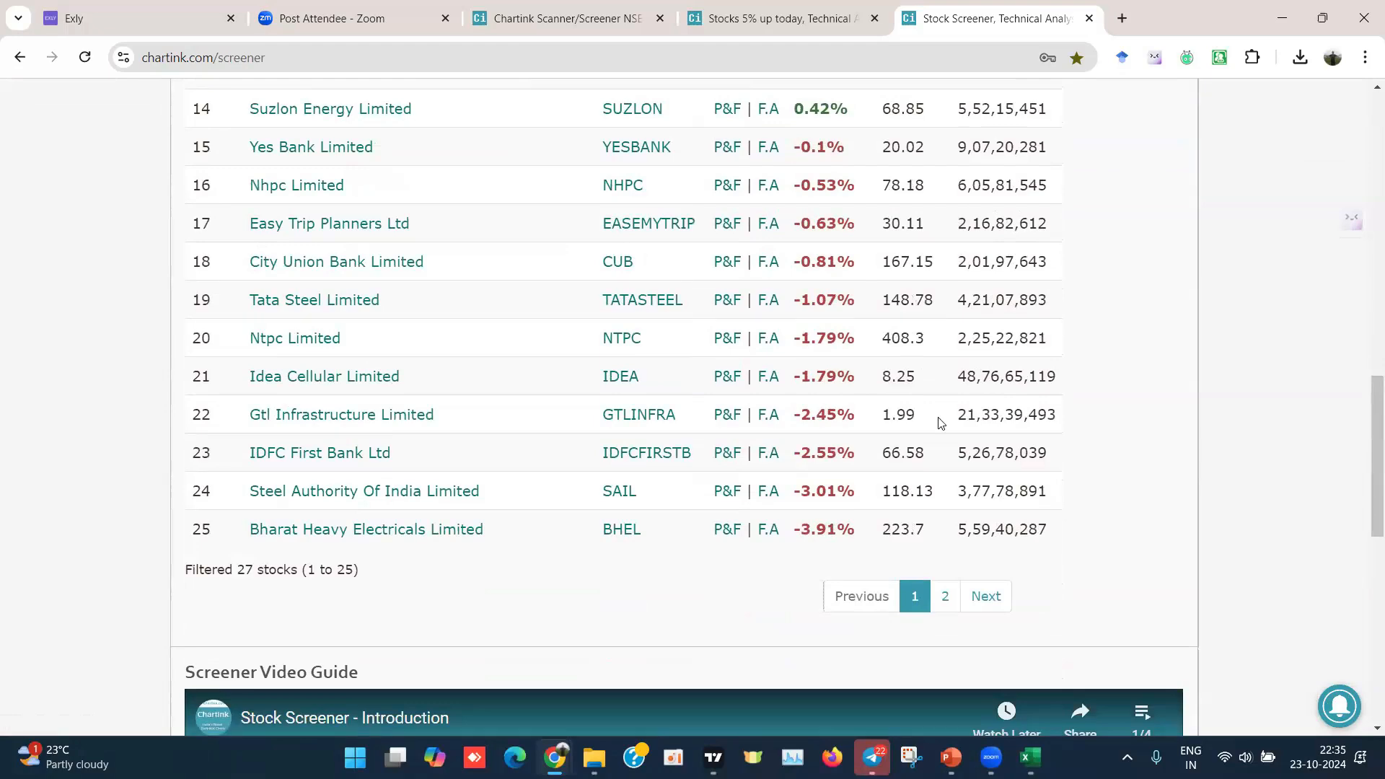
{"action": "scroll", "coordinate": [937, 419], "scroll_direction": "up", "scroll_amount": 10}
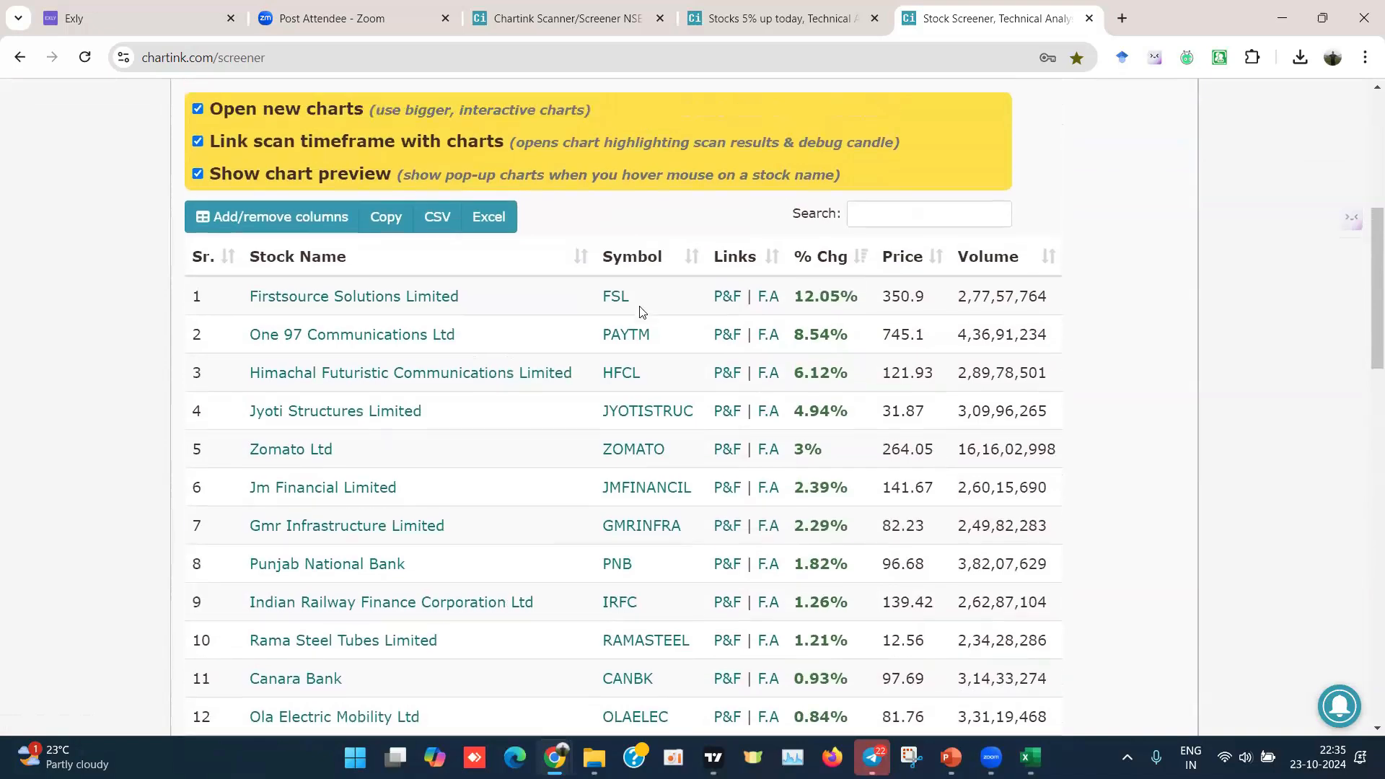
Step: Sort the scan results by symbol in descending order and preview daily charts, including One 97 Communications
{"action": "left_click", "coordinate": [636, 269]}
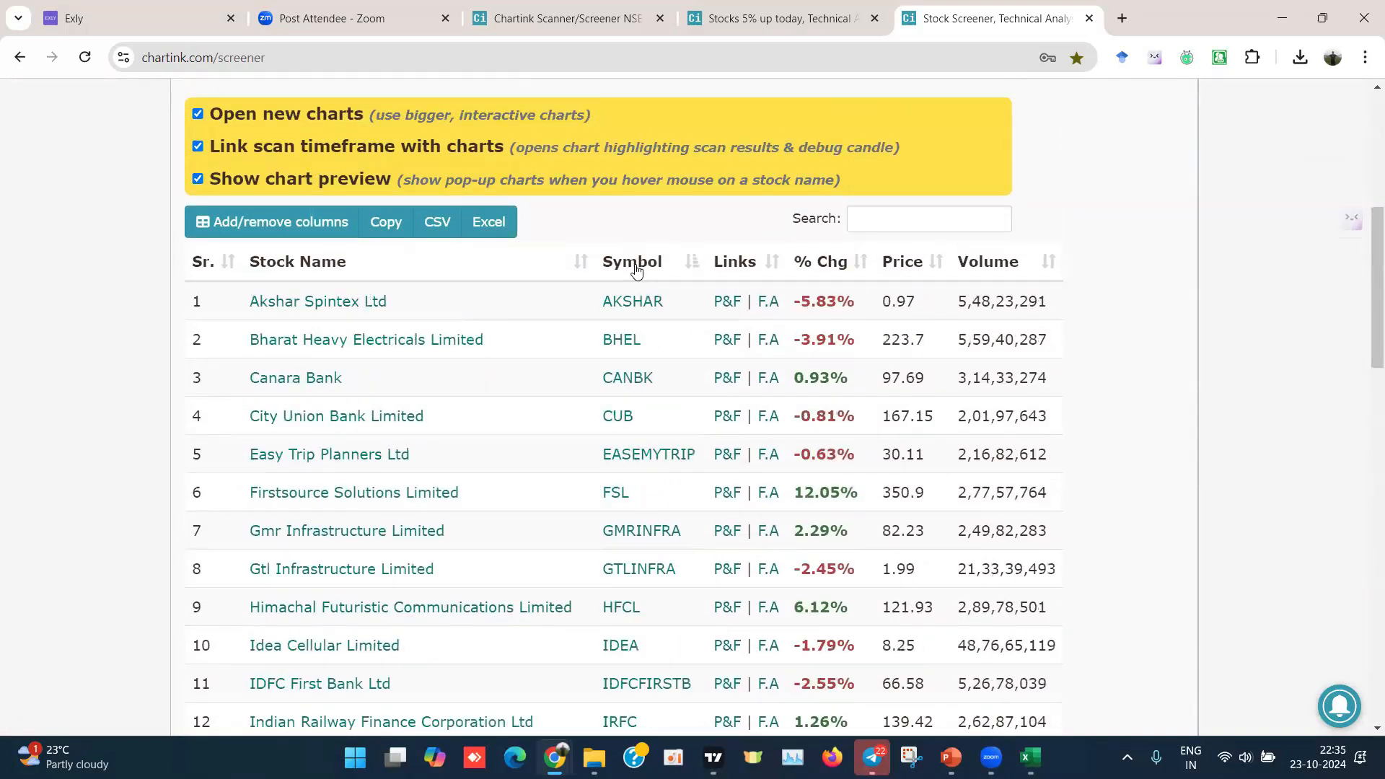
{"action": "left_click", "coordinate": [636, 270]}
{"action": "mouse_move", "coordinate": [371, 494]}
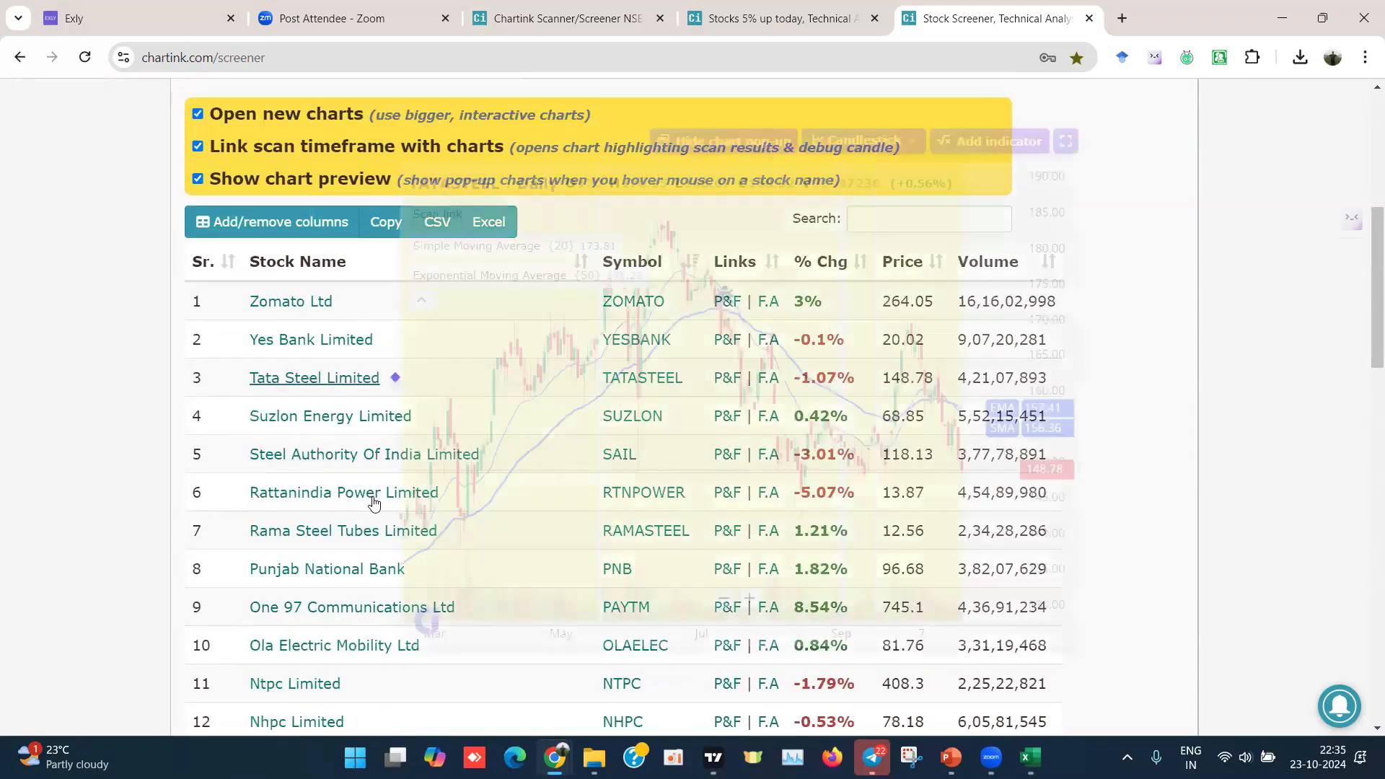
{"action": "scroll", "coordinate": [1235, 292], "scroll_direction": "down", "scroll_amount": 2}
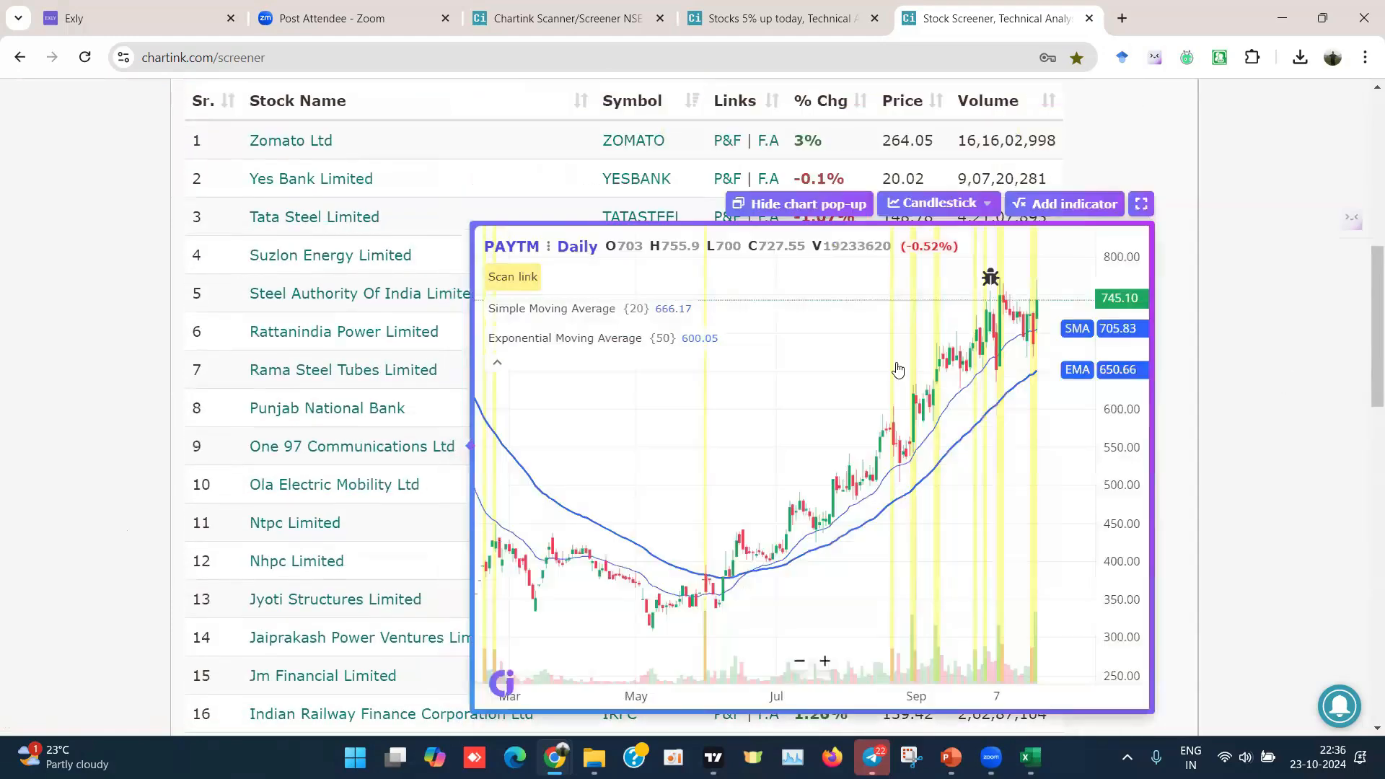
Step: Sort the scan results by price from highest to lowest and return to the filter conditions
{"action": "scroll", "coordinate": [912, 369], "scroll_direction": "up", "scroll_amount": 2}
{"action": "scroll", "coordinate": [912, 369], "scroll_direction": "up", "scroll_amount": 1}
{"action": "left_click", "coordinate": [912, 370]}
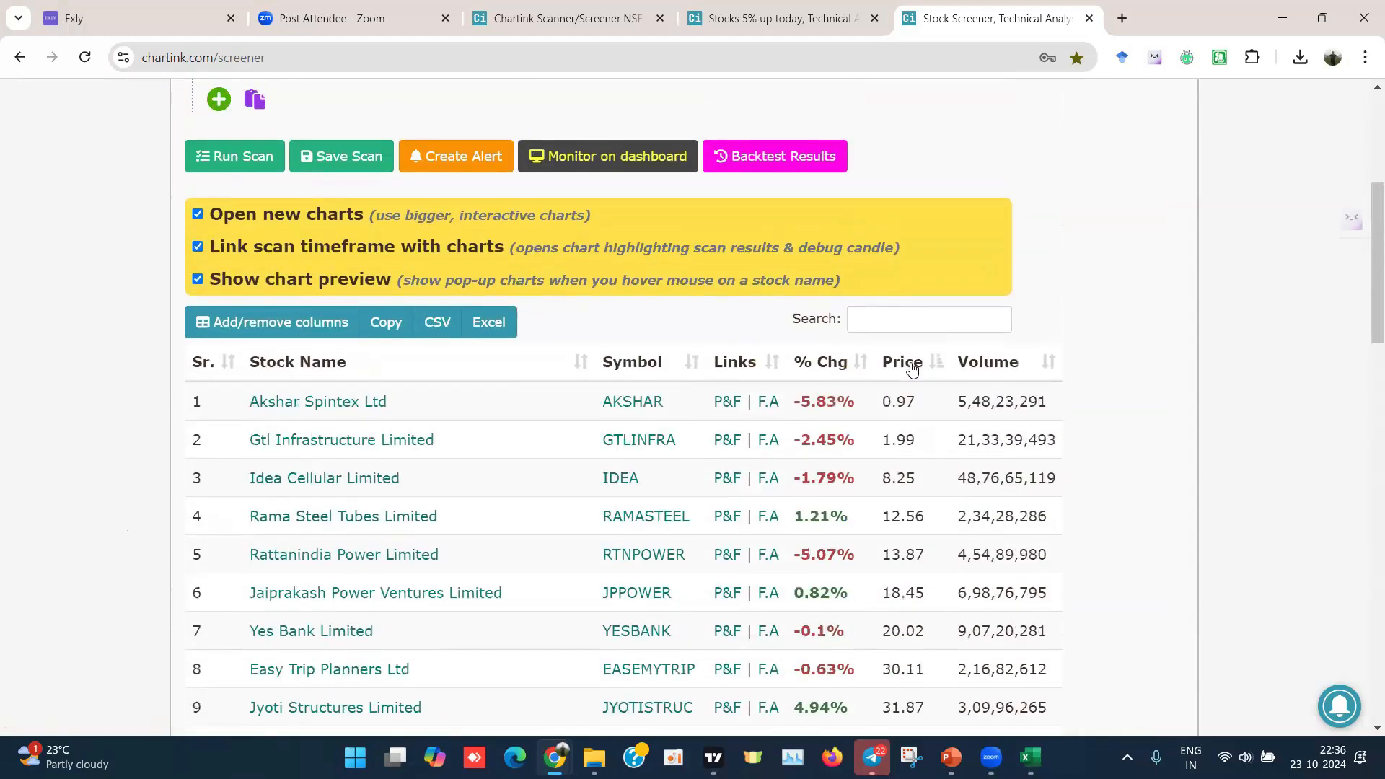
{"action": "left_click", "coordinate": [913, 370]}
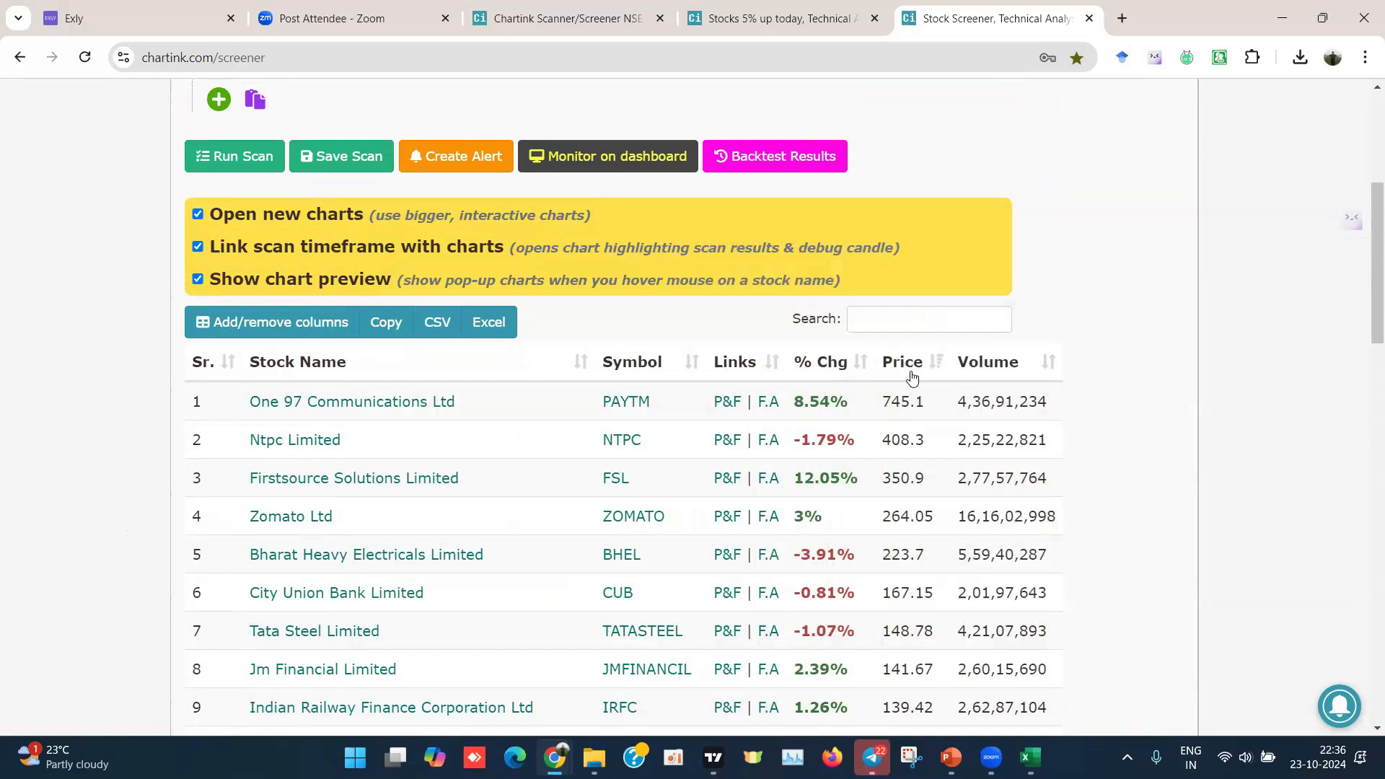
{"action": "scroll", "coordinate": [724, 267], "scroll_direction": "up", "scroll_amount": 2}
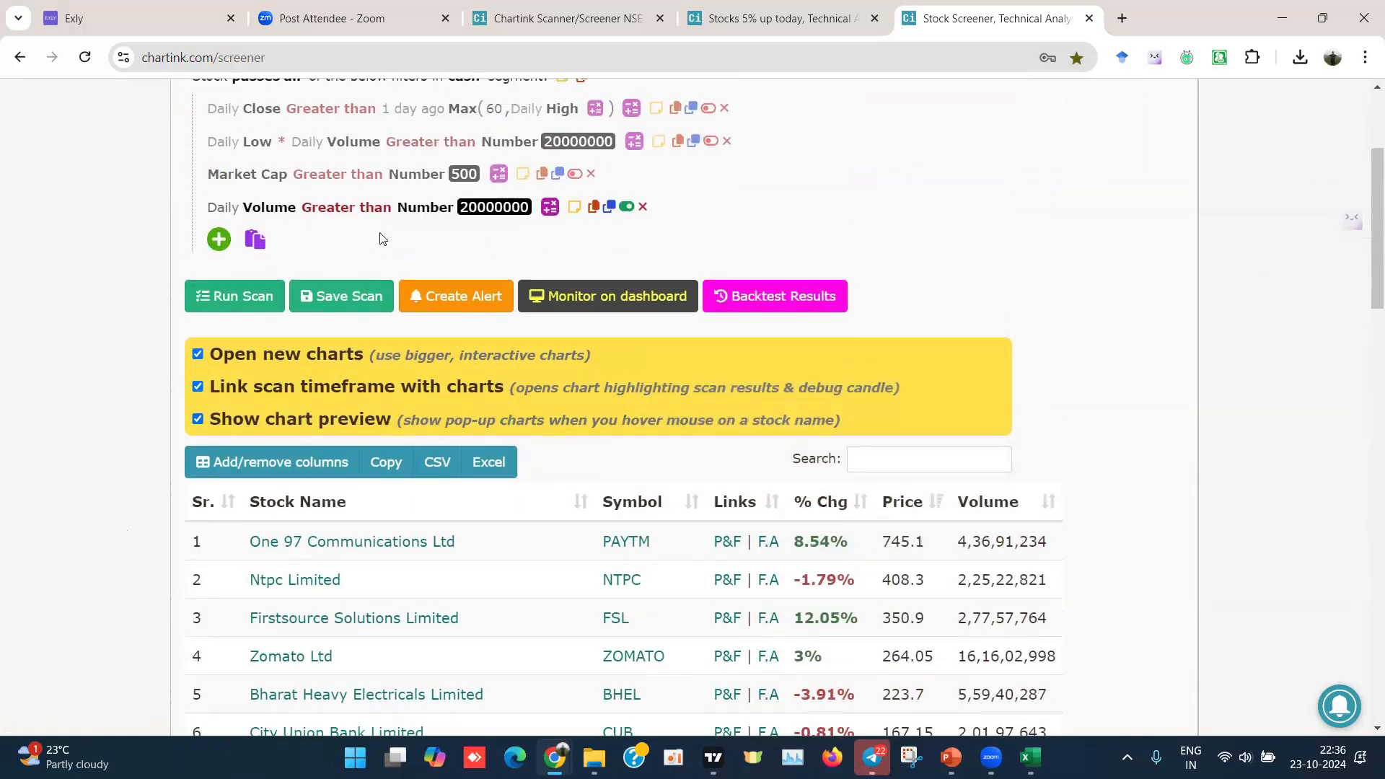